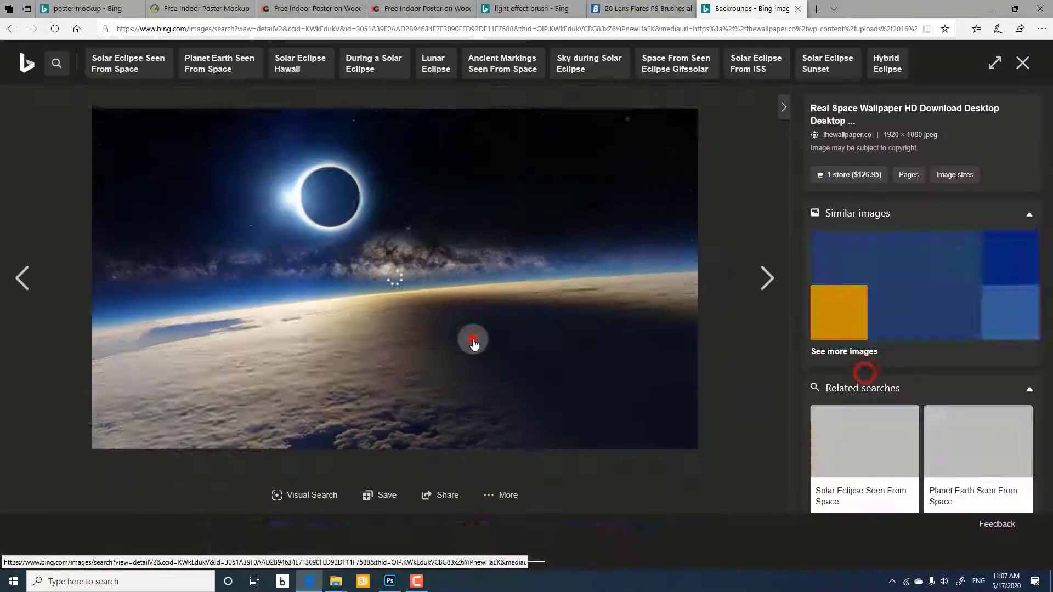
Enlarge the placed eclipse image and commit its new size.
right_click(471, 231)
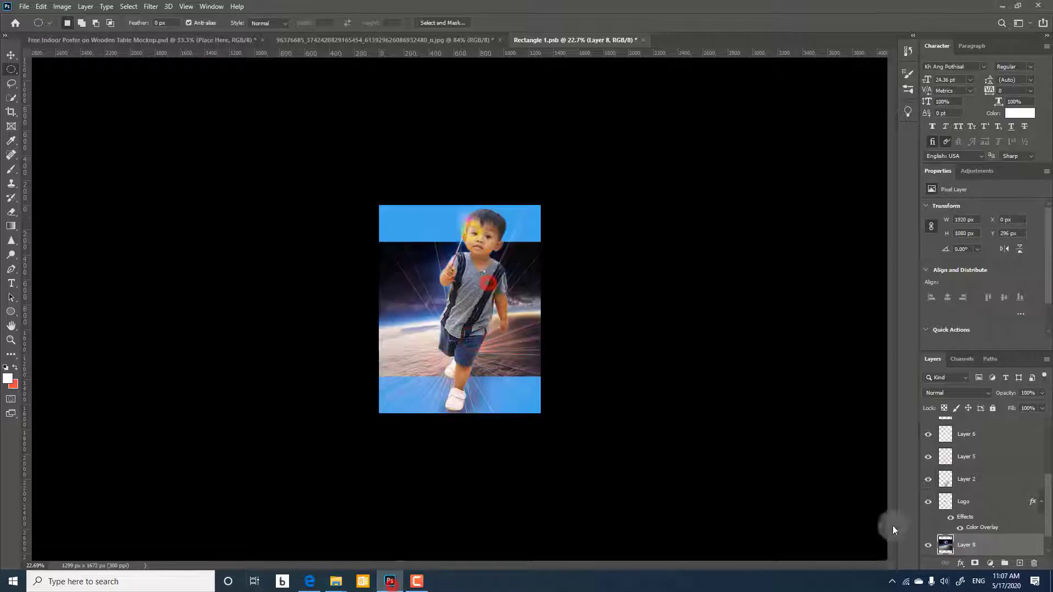
left_click_drag(378, 376, 309, 470)
double_click(660, 367)
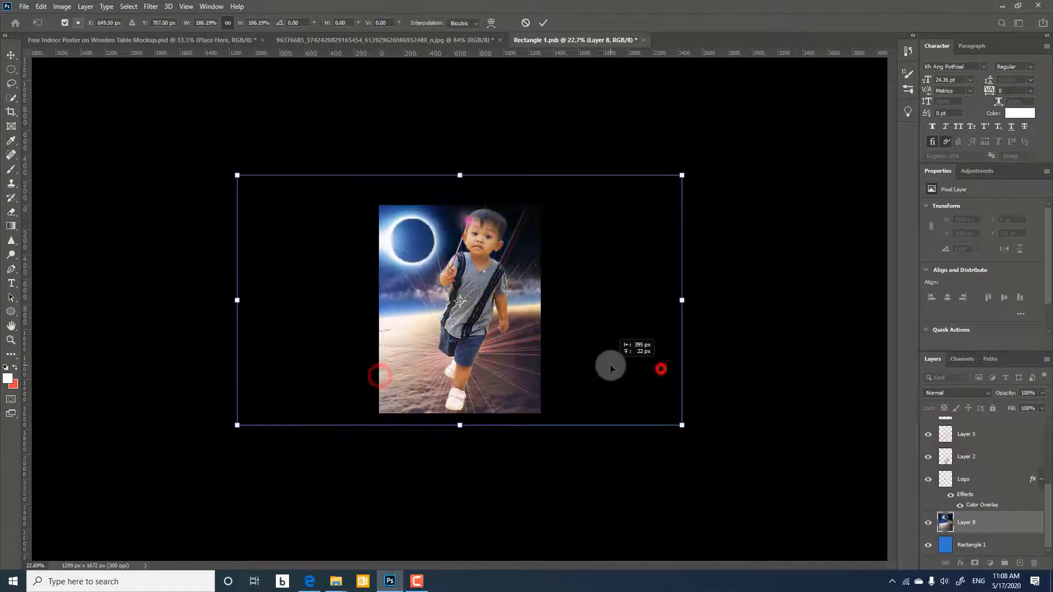
Apply a blur filter to the eclipse layer.
left_click(151, 6)
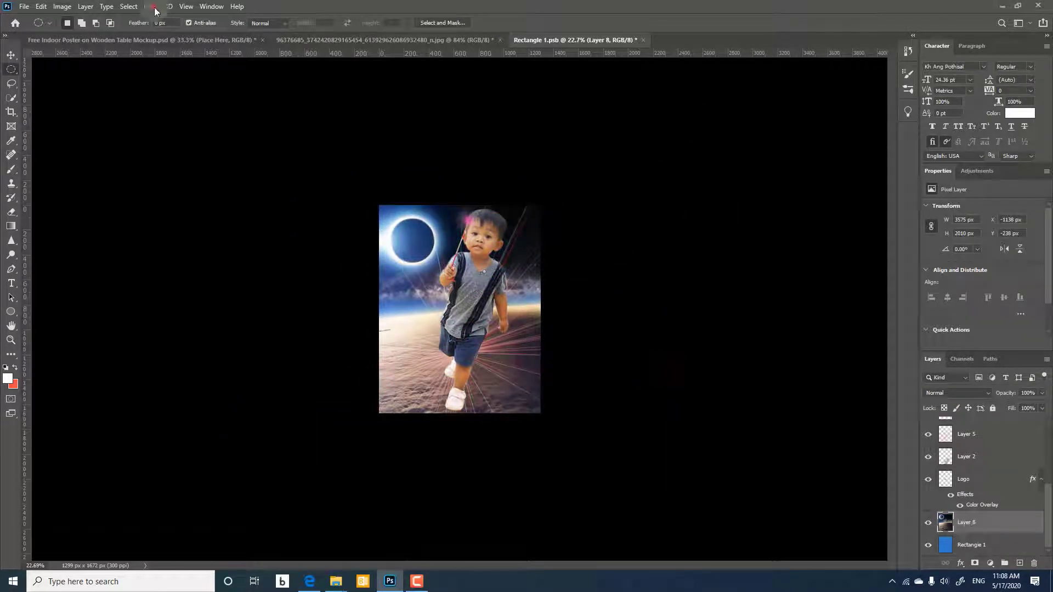
left_click(172, 130)
left_click(299, 170)
left_click(664, 140)
Switch to the Brush tool and add a new empty layer.
key("b")
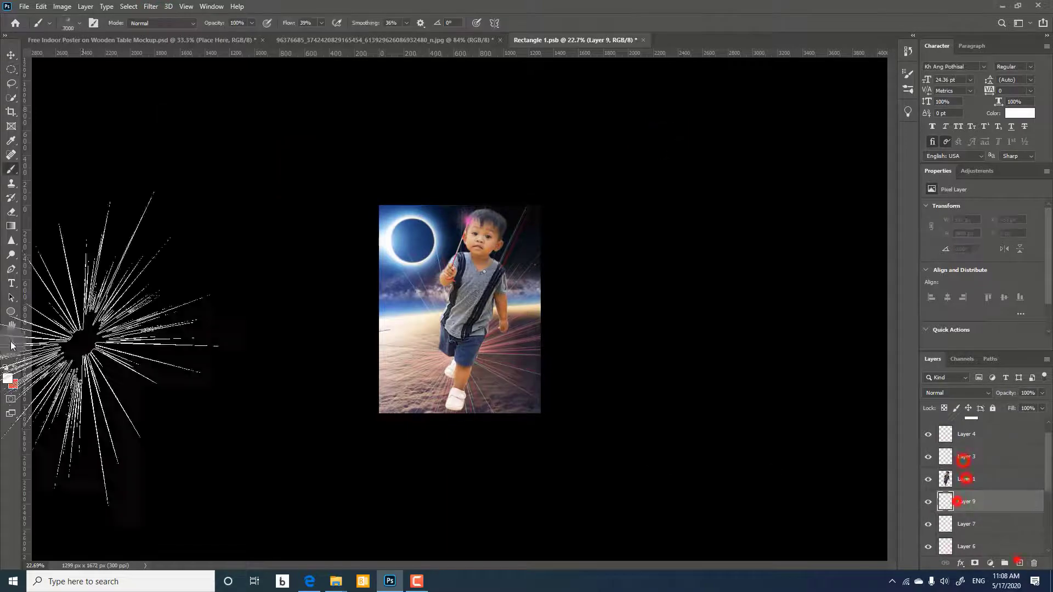
right_click(73, 147)
left_click(300, 325)
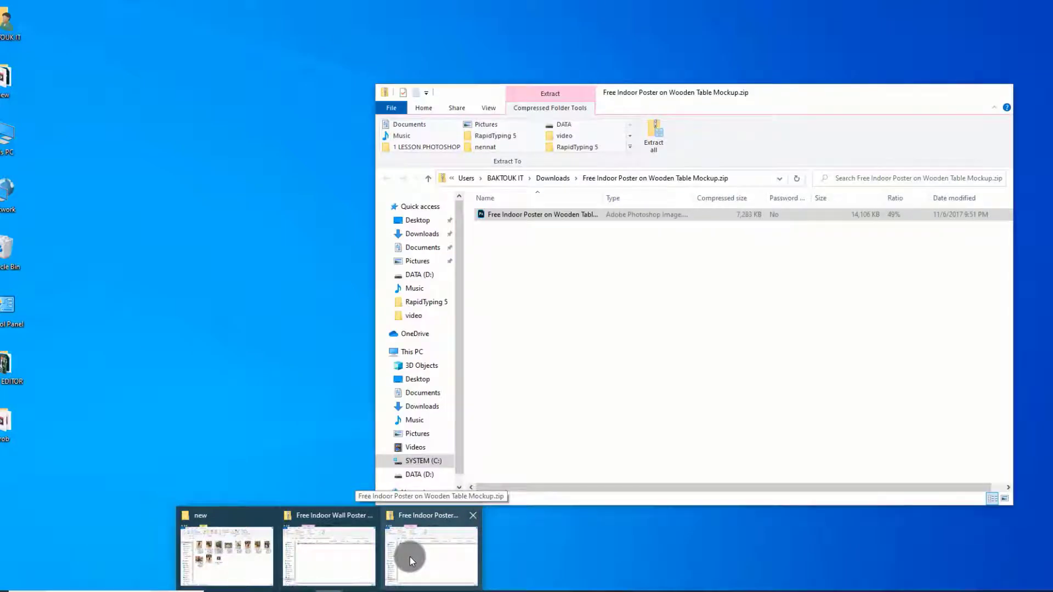
Open the wooden-table poster mockup PSD with the Place Here and Background layers visible.
left_click(409, 557)
double_click(514, 215)
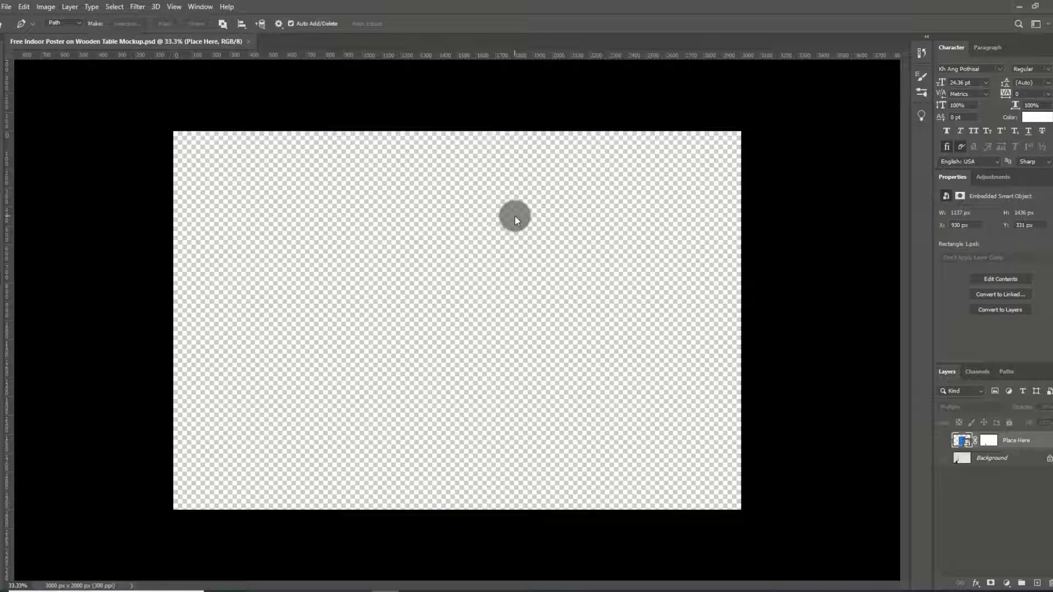
left_click(942, 441)
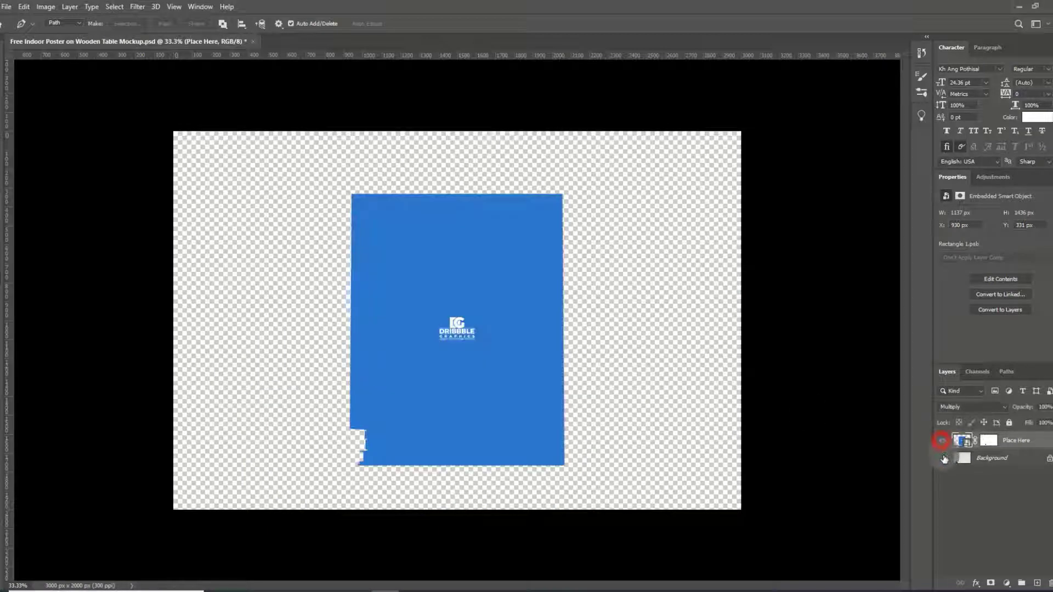
left_click(942, 458)
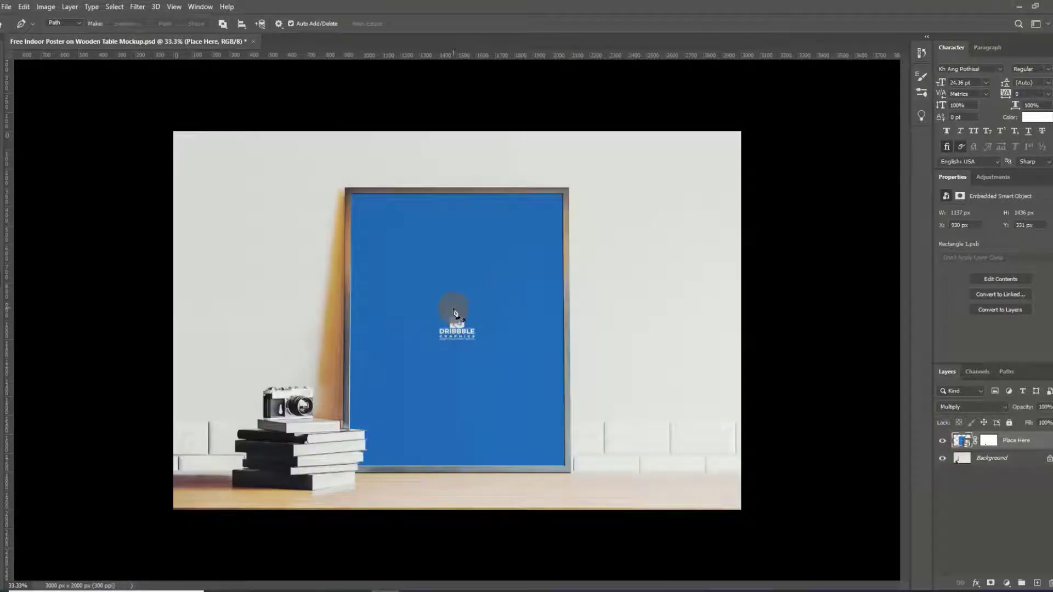
left_click(6, 6)
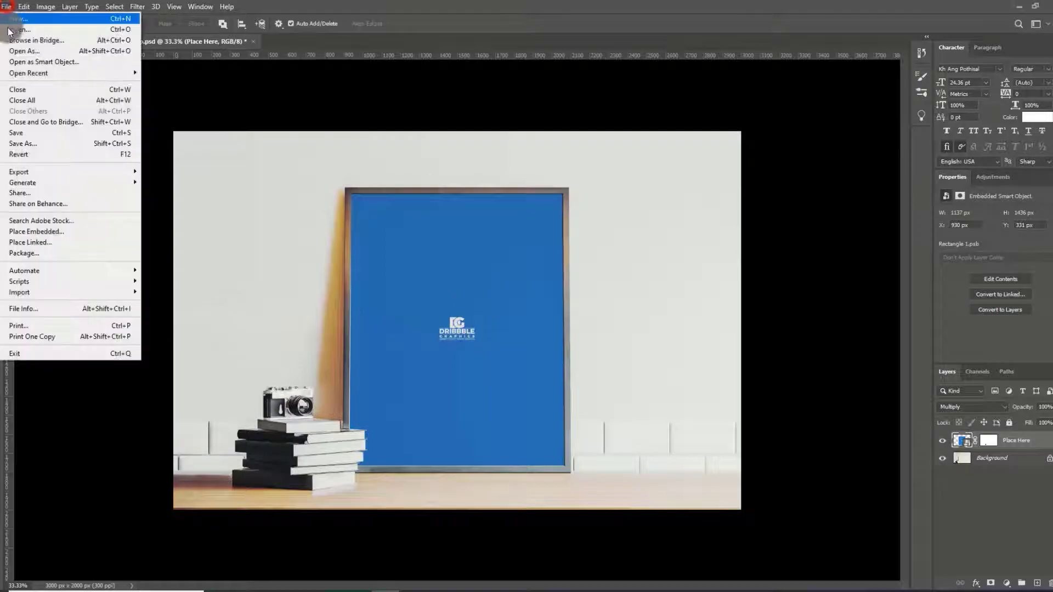
Open the boy's JPG photo and zoom in on him.
left_click(11, 29)
double_click(128, 80)
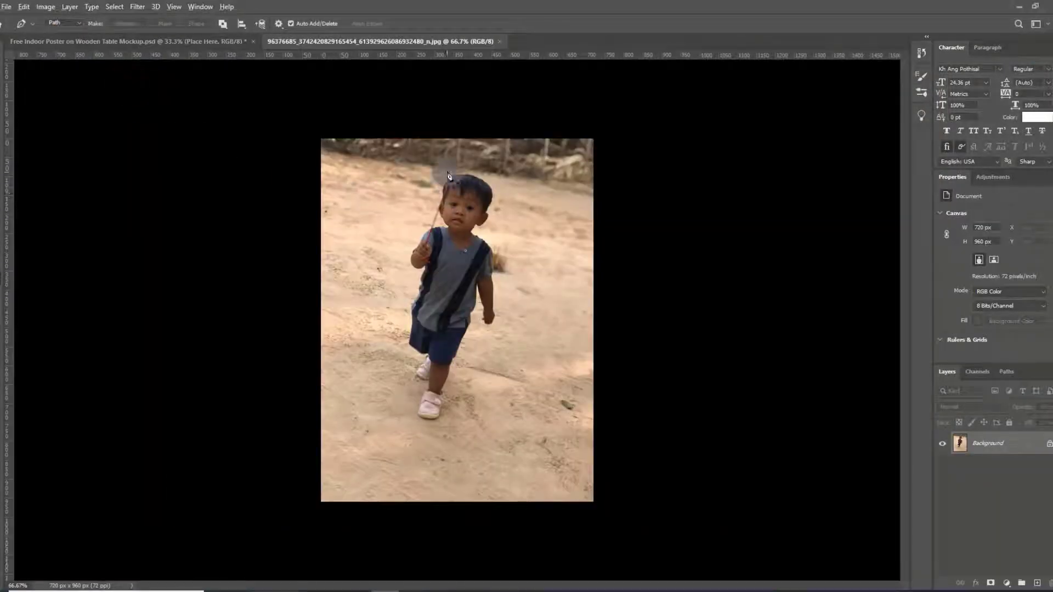
scroll(448, 176, "up", 3)
scroll(451, 169, "up", 2)
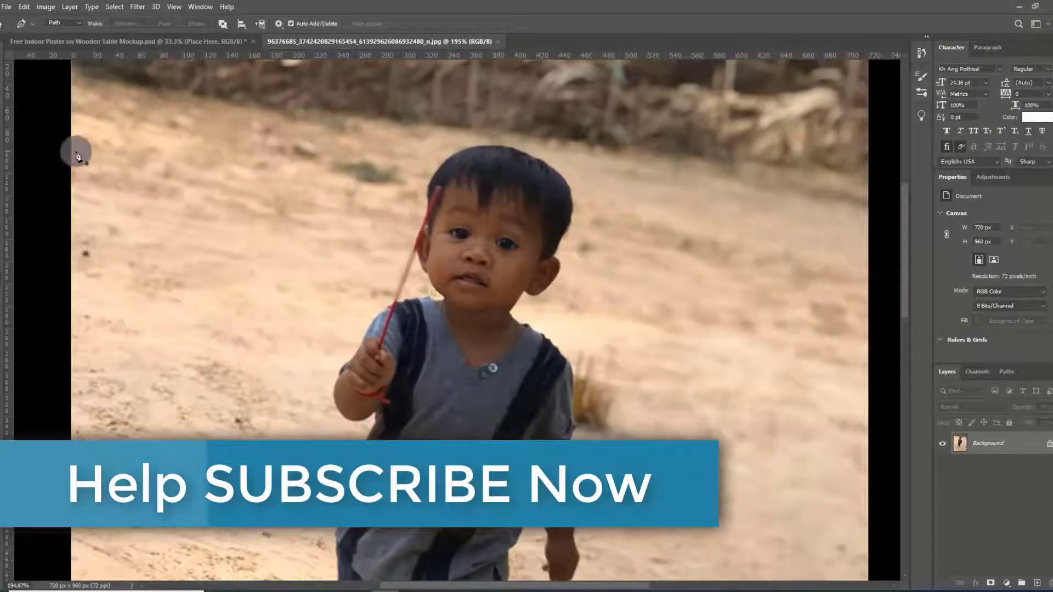
Select the Pen Tool from its flyout and zoom in further on the boy.
right_click(4, 279)
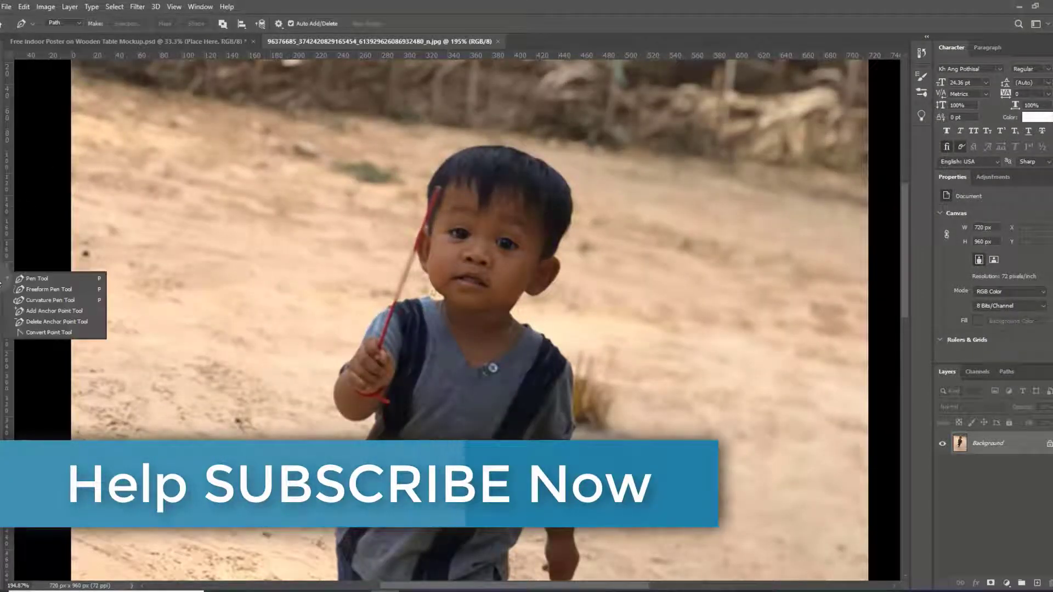
left_click(38, 278)
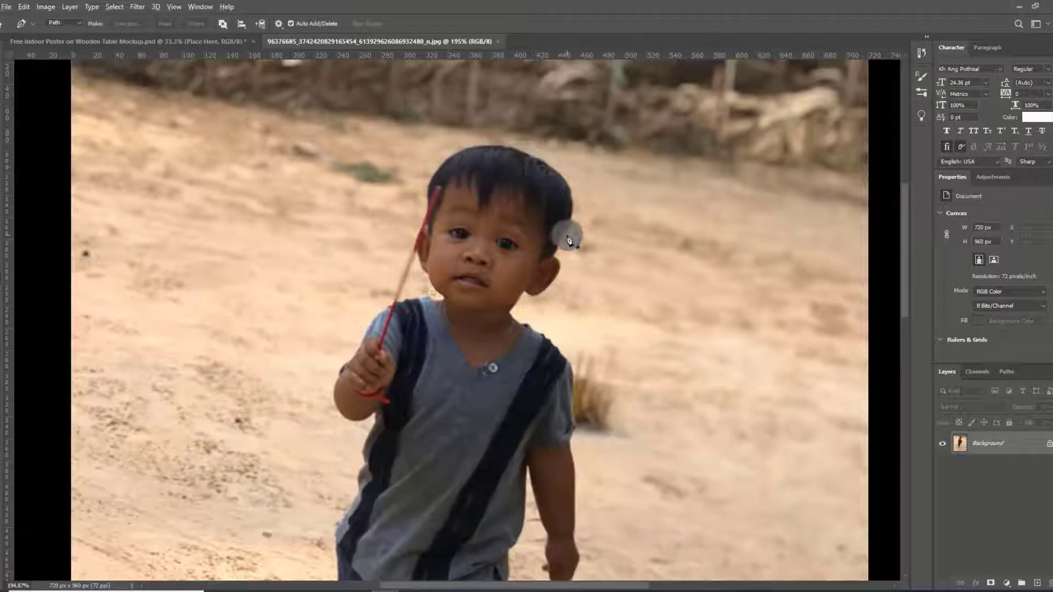
scroll(397, 186, "up", 2, "alt")
scroll(406, 195, "up", 1, "alt")
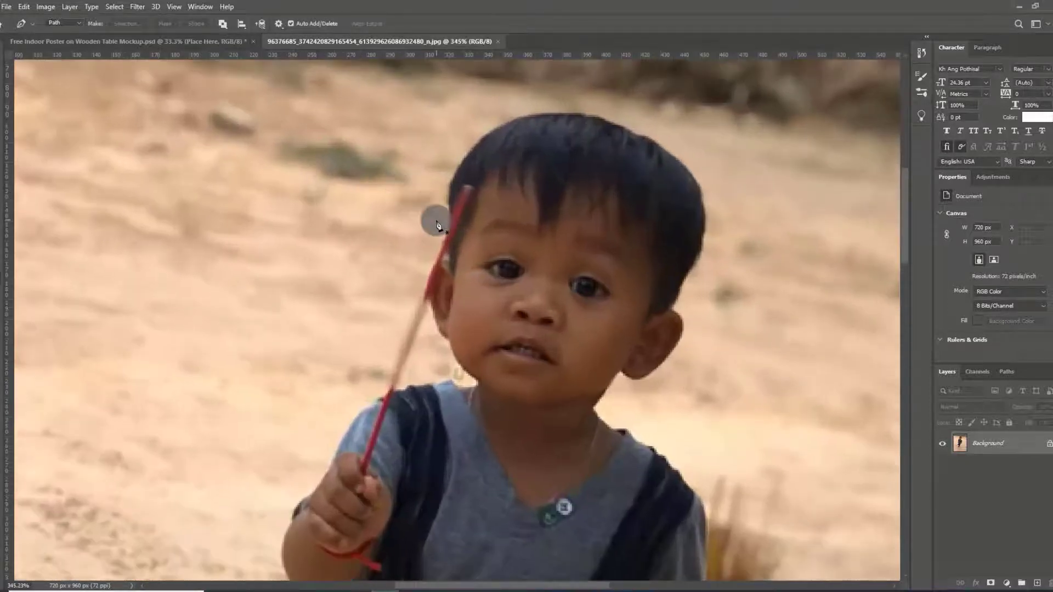
Start the pen path at the top of the raised arm and curve it down the sleeve.
left_click(449, 185)
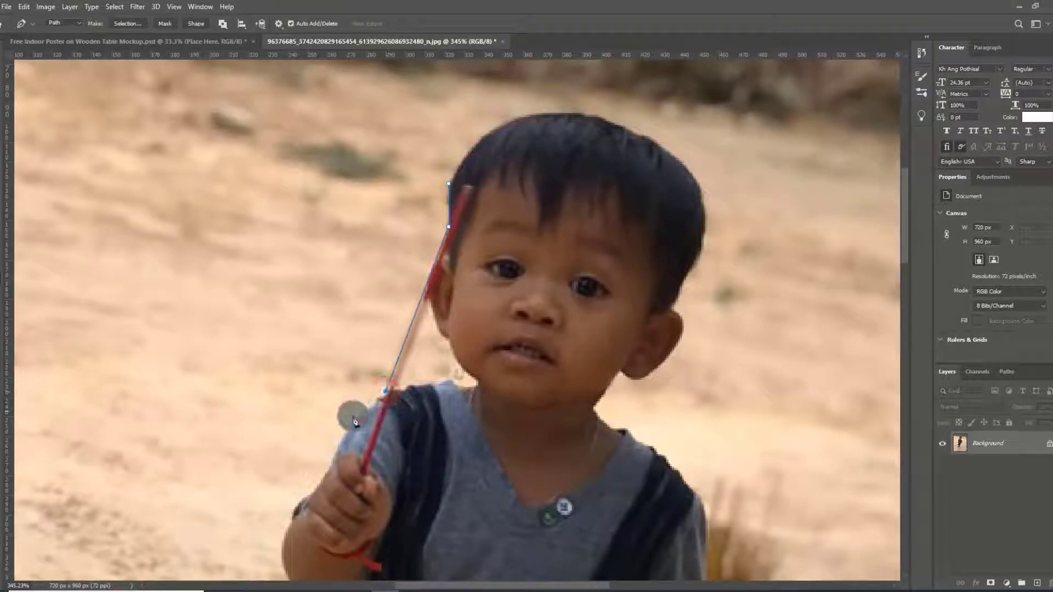
left_click(385, 395)
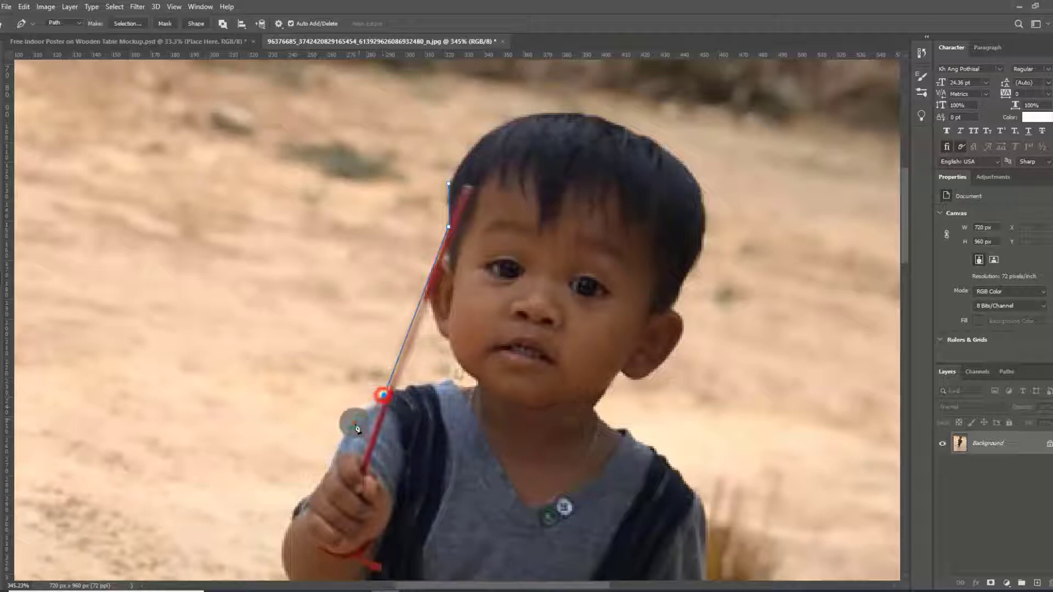
left_click_drag(331, 459, 323, 492)
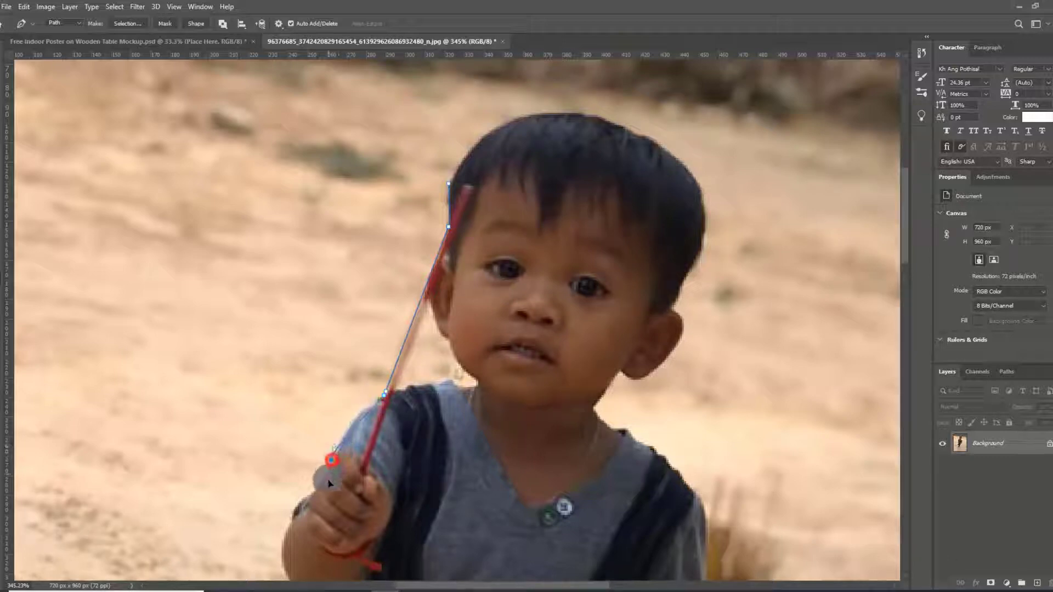
key("ctrl+z")
scroll(334, 466, "up", 5)
left_click_drag(335, 448, 323, 493)
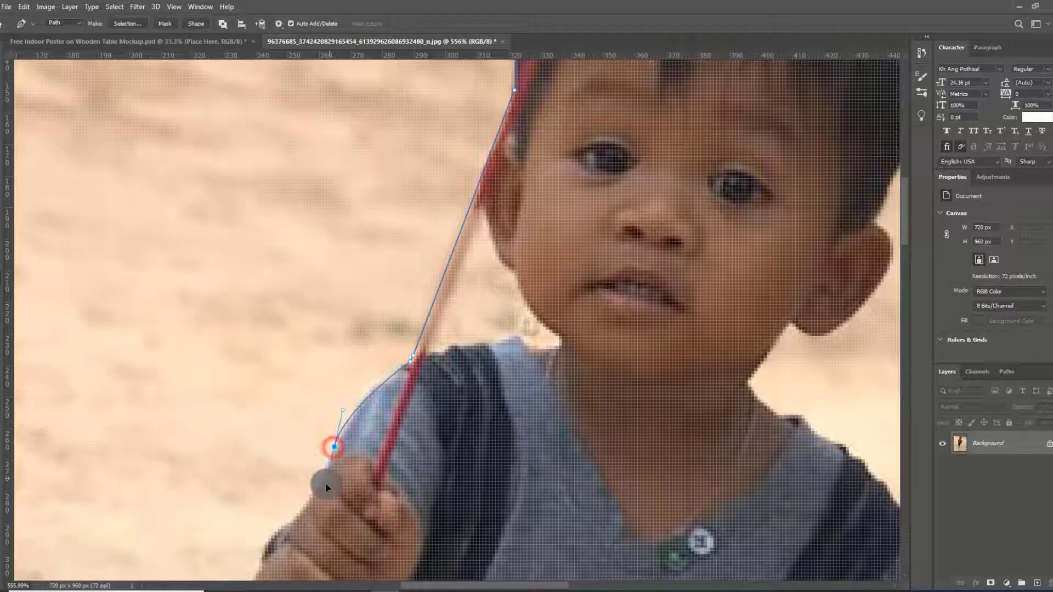
left_click(334, 448, "alt")
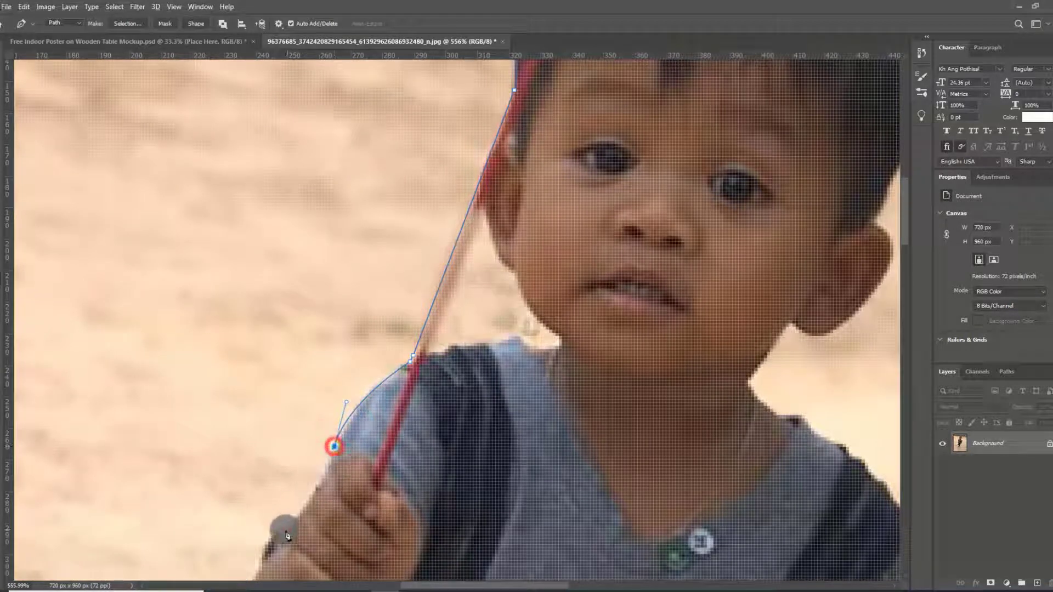
left_click_drag(273, 529, 266, 534)
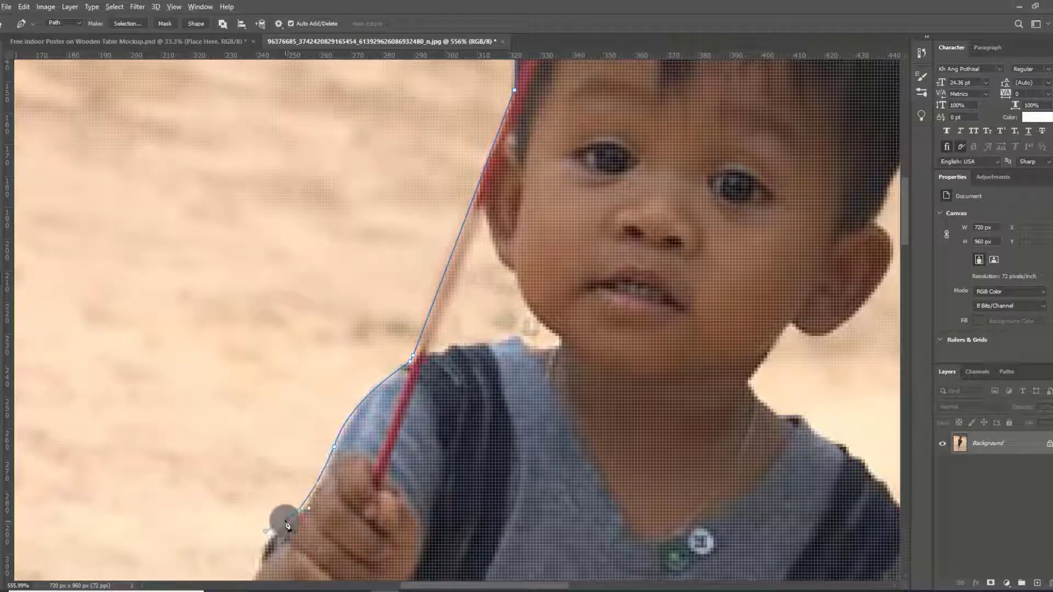
scroll(291, 518, "down", 1)
scroll(280, 466, "down", 2)
scroll(269, 395, "down", 1)
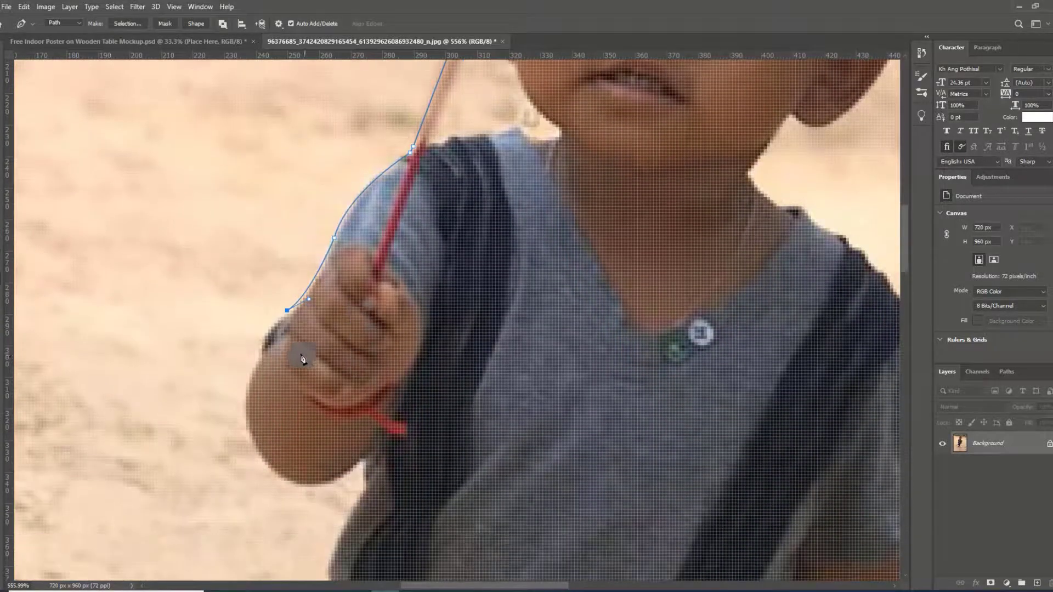
Curve the path around the hand's edge and back toward the shirt.
left_click_drag(255, 358, 252, 373)
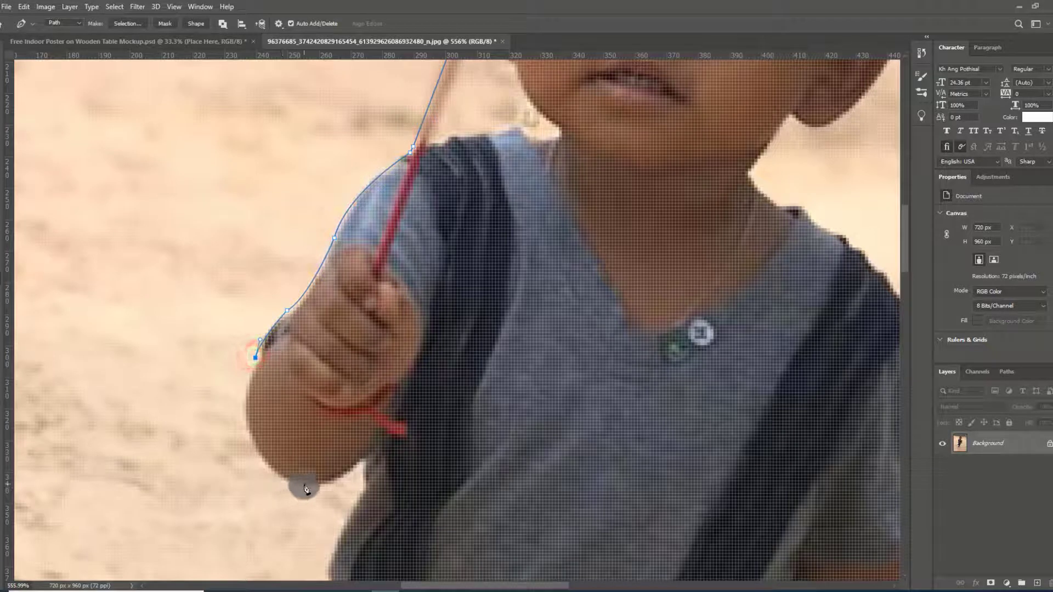
left_click_drag(301, 483, 381, 507)
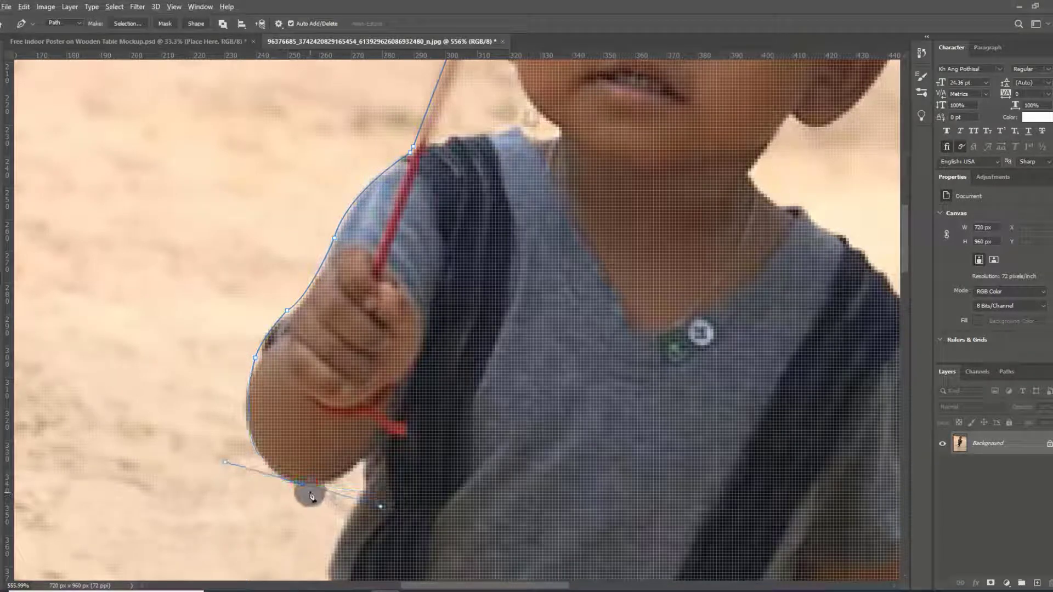
left_click(302, 482, "alt")
left_click_drag(362, 461, 379, 439)
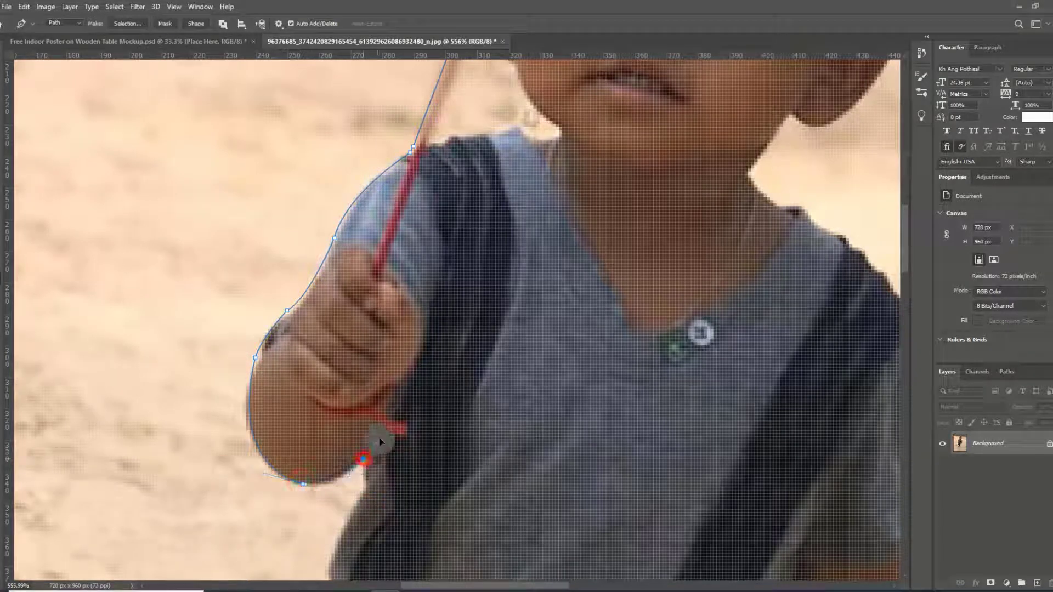
left_click(362, 461, "alt")
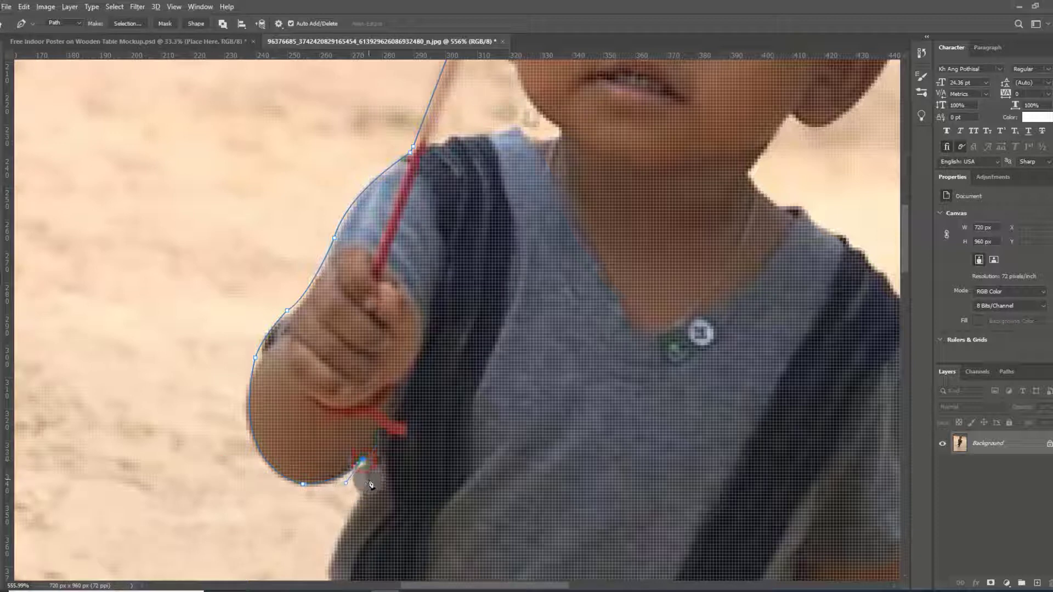
Extend the path down the left side of the grey shirt.
scroll(369, 482, "down", 3)
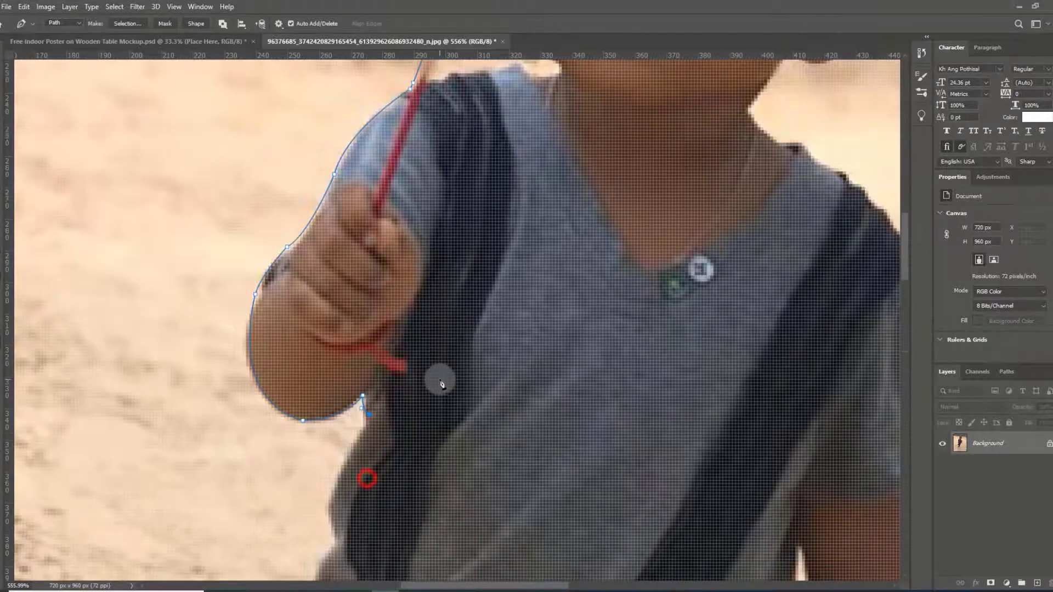
left_click(338, 424)
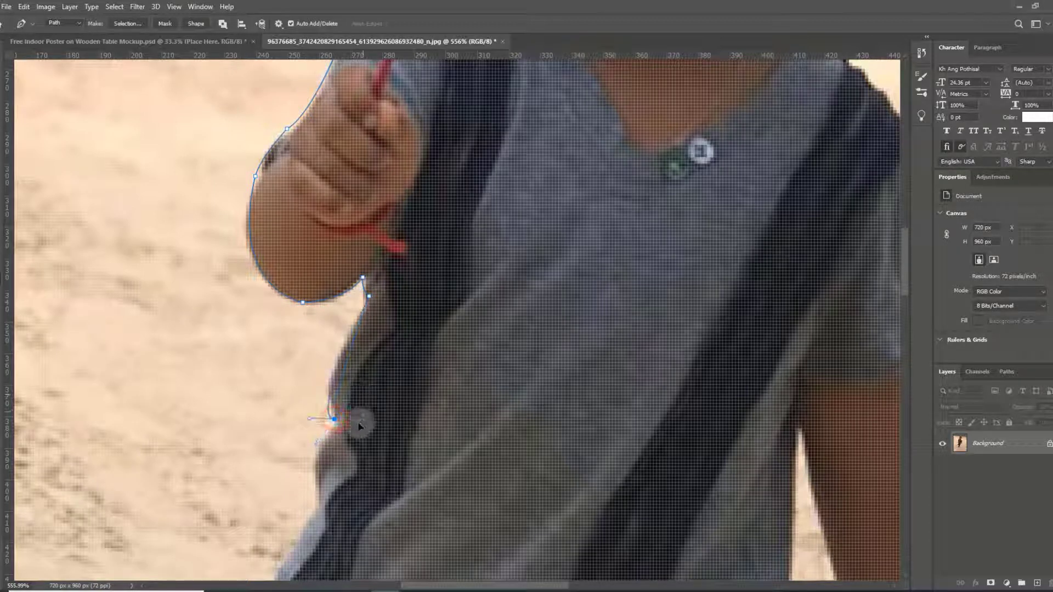
left_click_drag(334, 419, 355, 445)
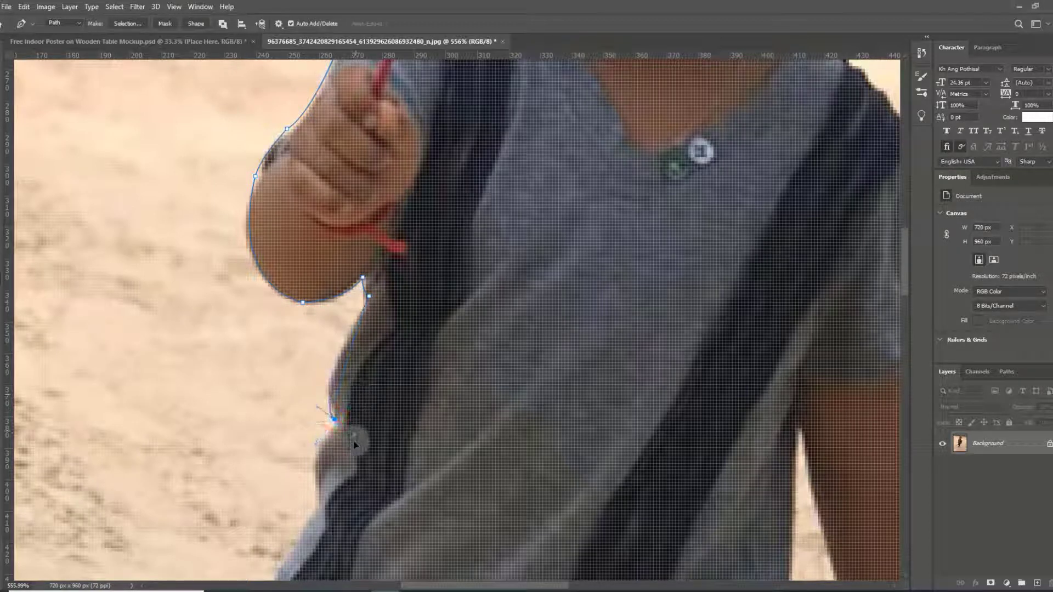
left_click(334, 420, "alt")
left_click_drag(318, 499, 328, 540)
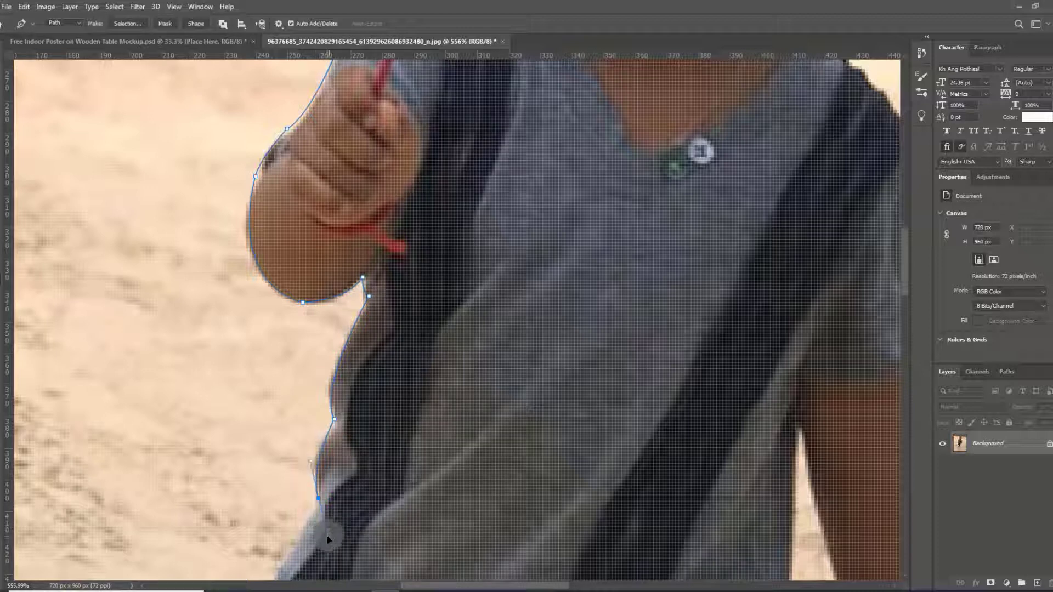
scroll(318, 499, "down", 2)
Continue the path down the shirt's left side and along the shorts' edge.
scroll(391, 382, "down", 2)
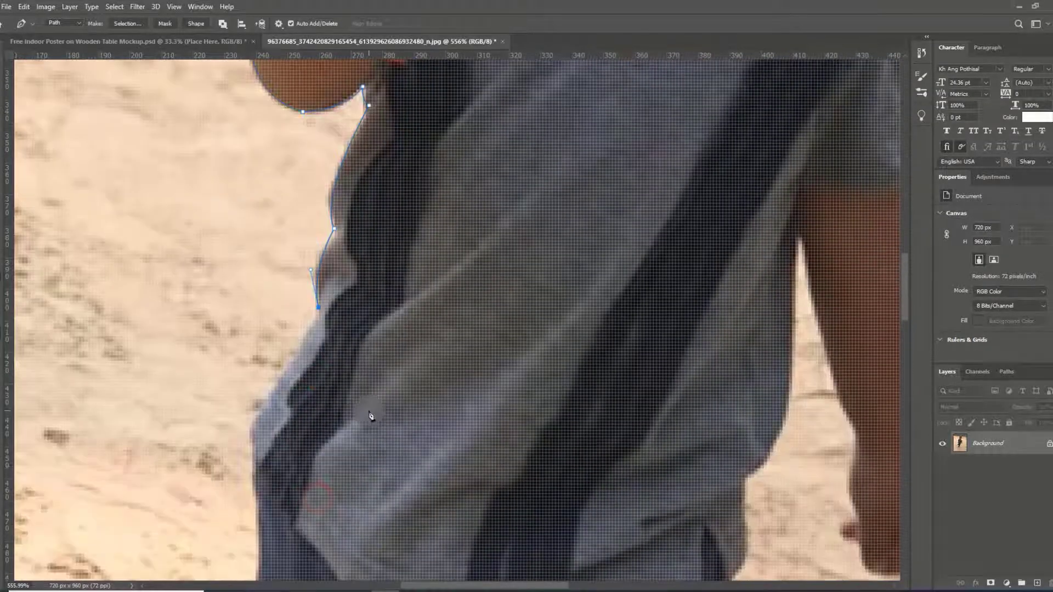
scroll(369, 416, "down", 2)
left_click(249, 372)
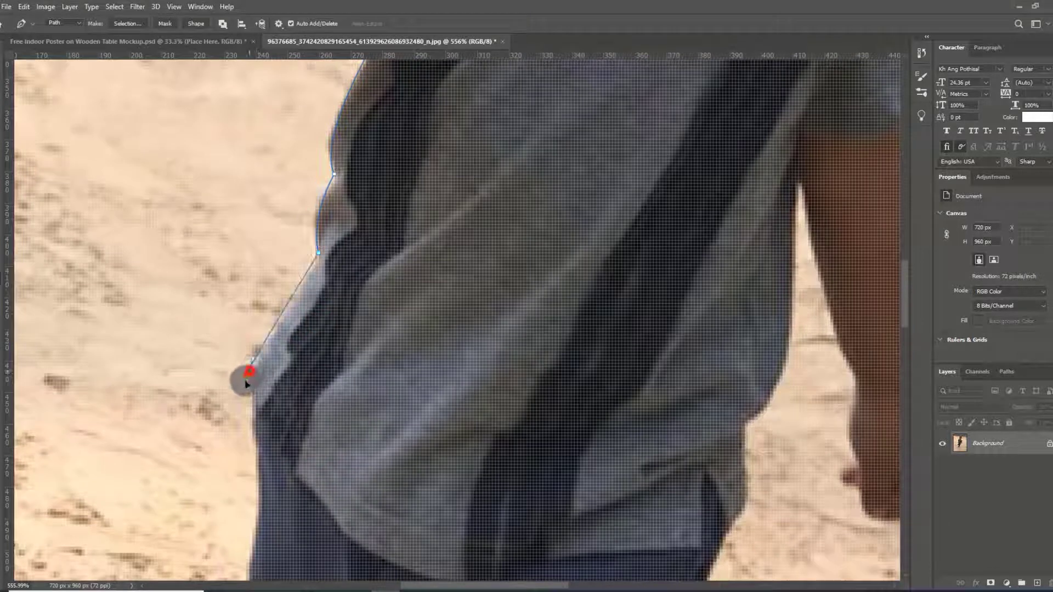
left_click(207, 430)
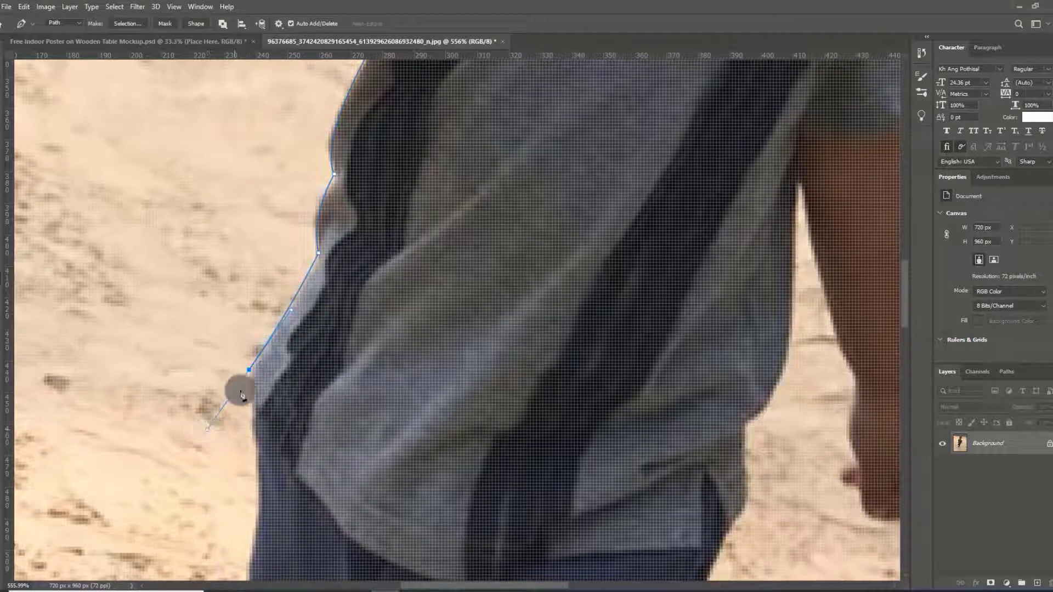
scroll(249, 374, "down", 3)
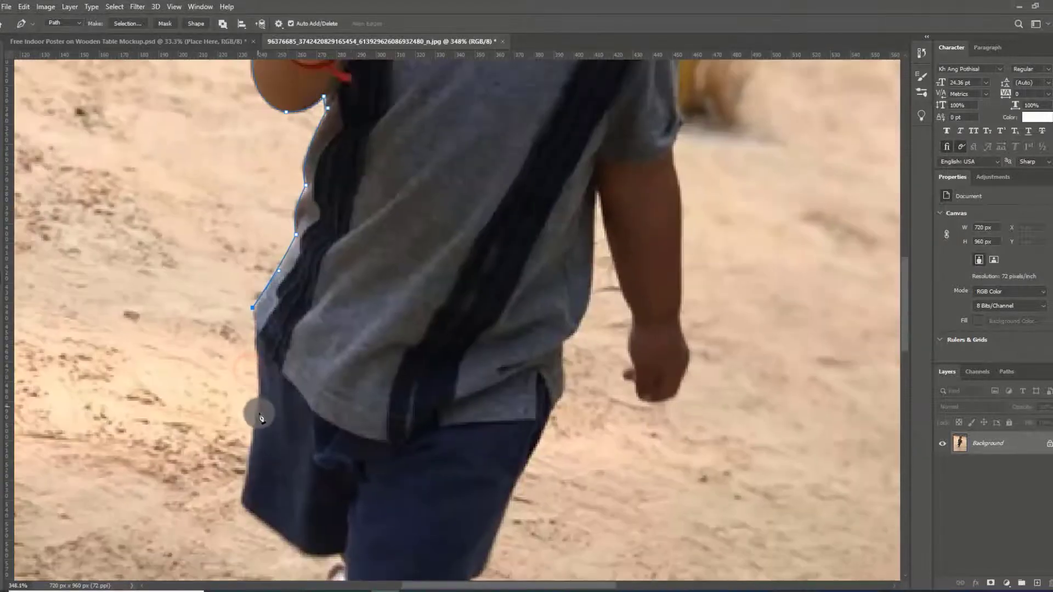
left_click_drag(257, 410, 246, 432)
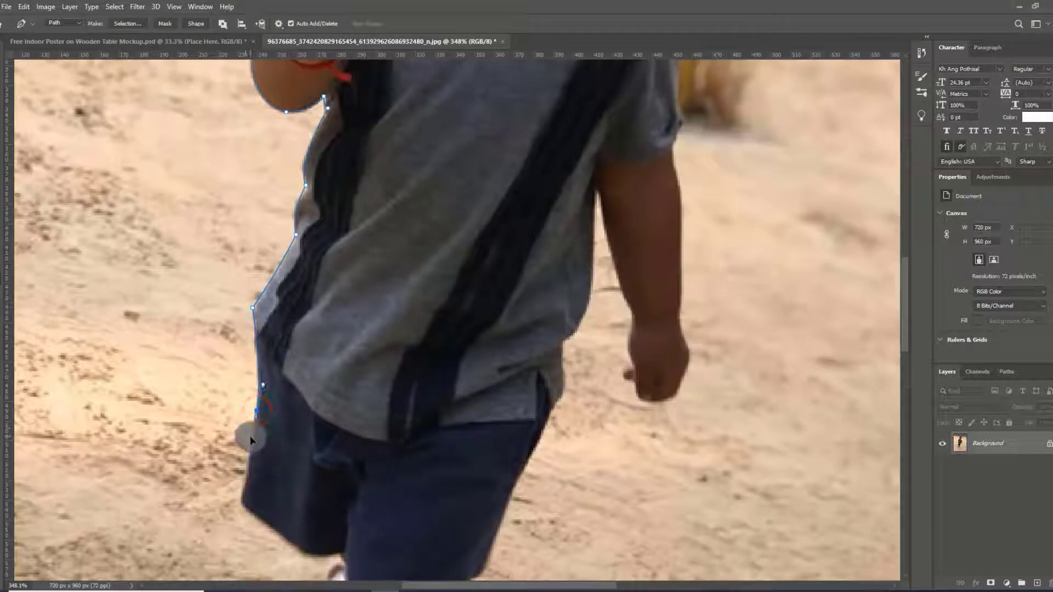
left_click(257, 409)
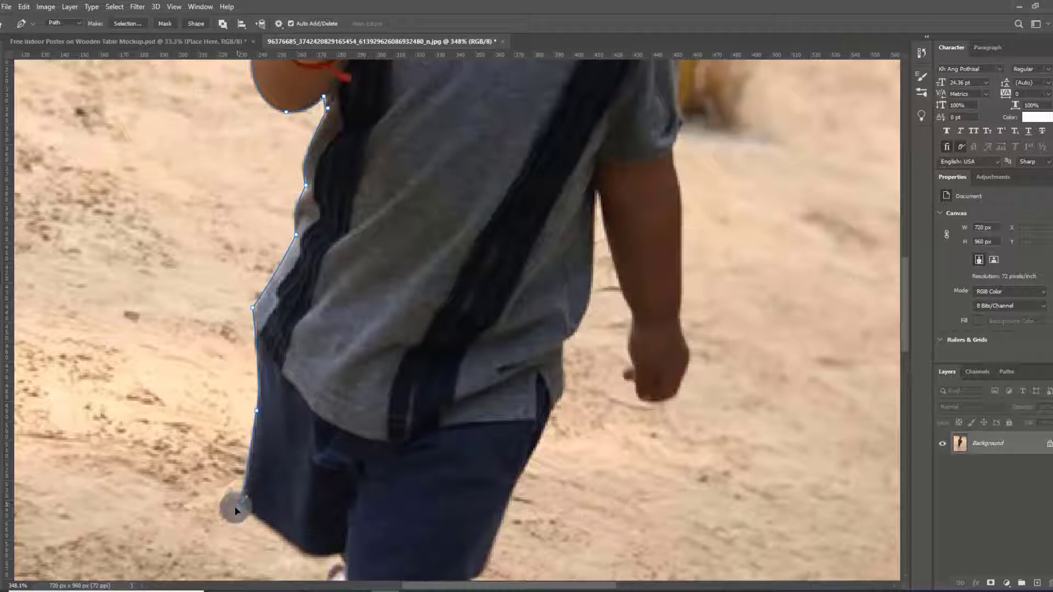
scroll(313, 510, "down", 1)
scroll(310, 466, "down", 1)
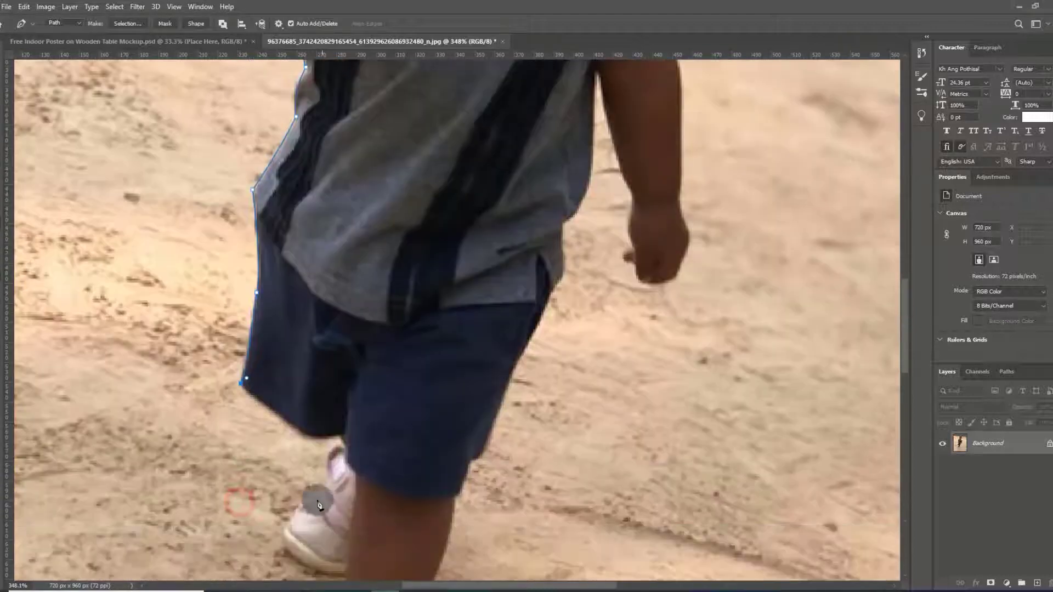
Trace anchors along the shorts hem and down the front edge of the shoe.
left_click(313, 439)
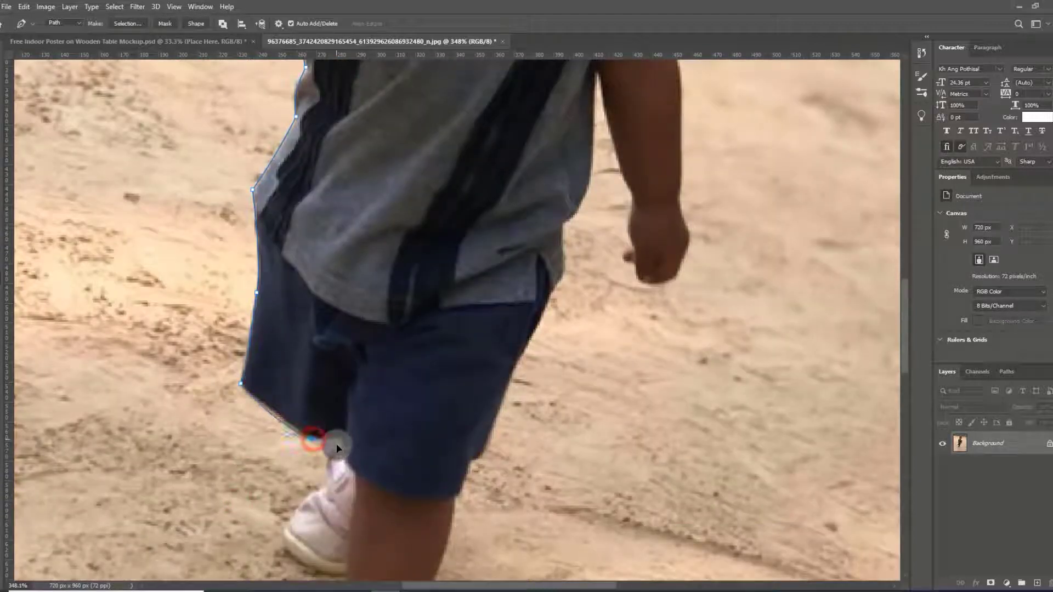
key("ctrl+z")
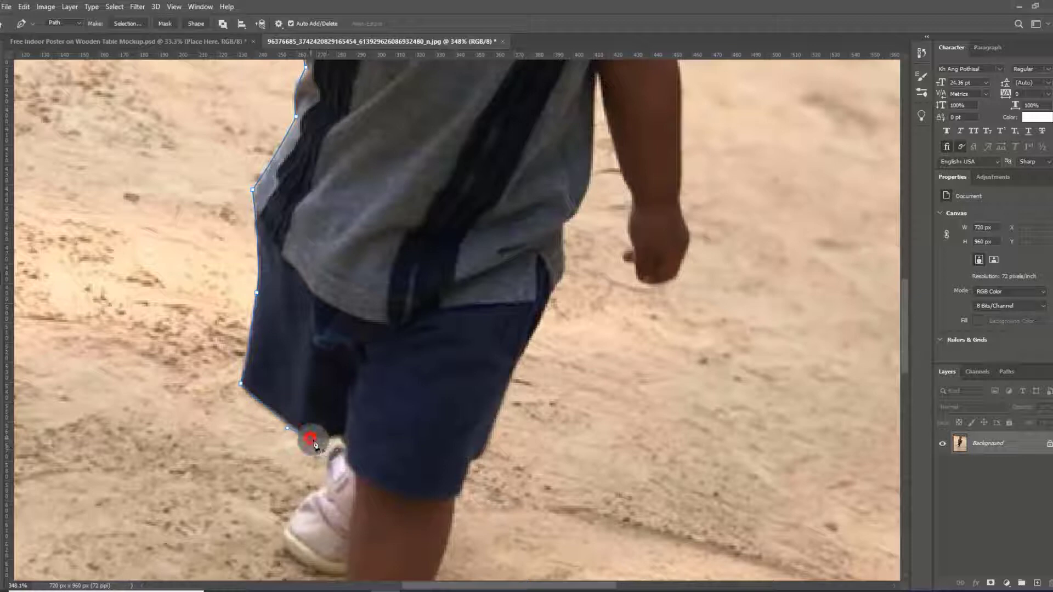
left_click(311, 438)
left_click(340, 437)
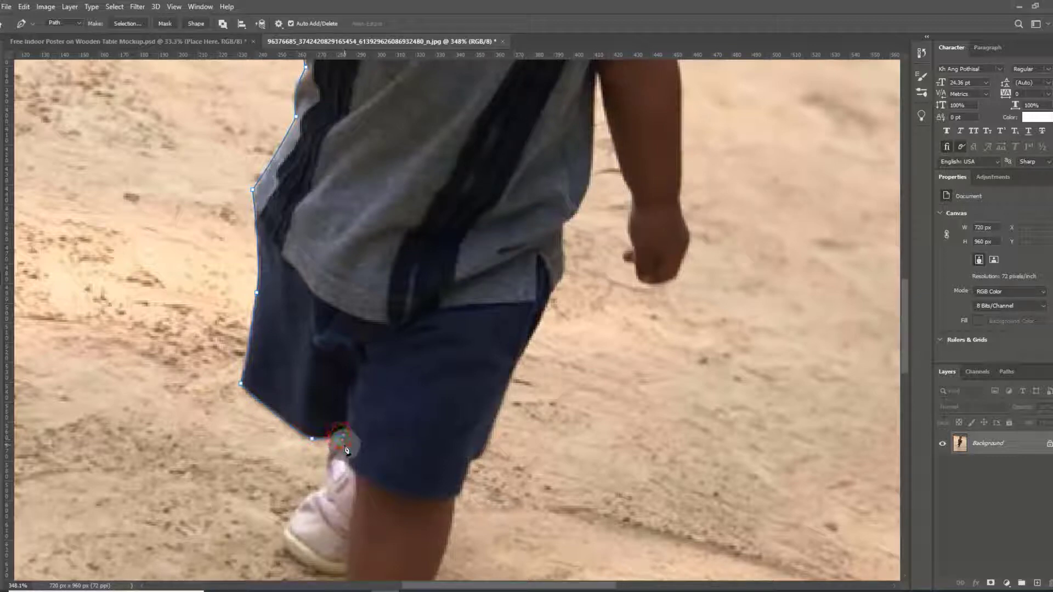
left_click(342, 443)
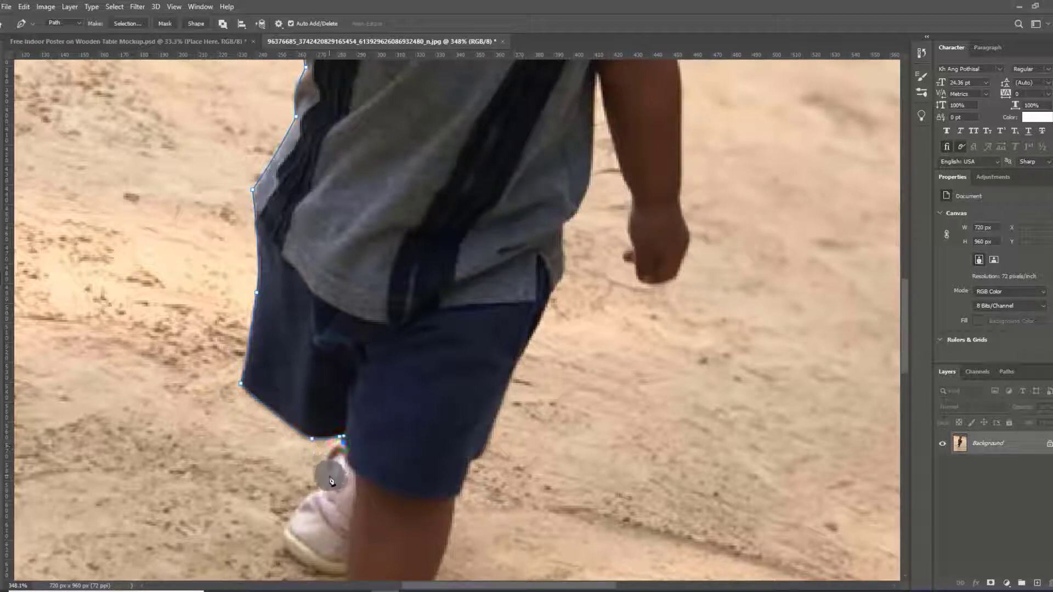
left_click_drag(329, 473, 330, 480)
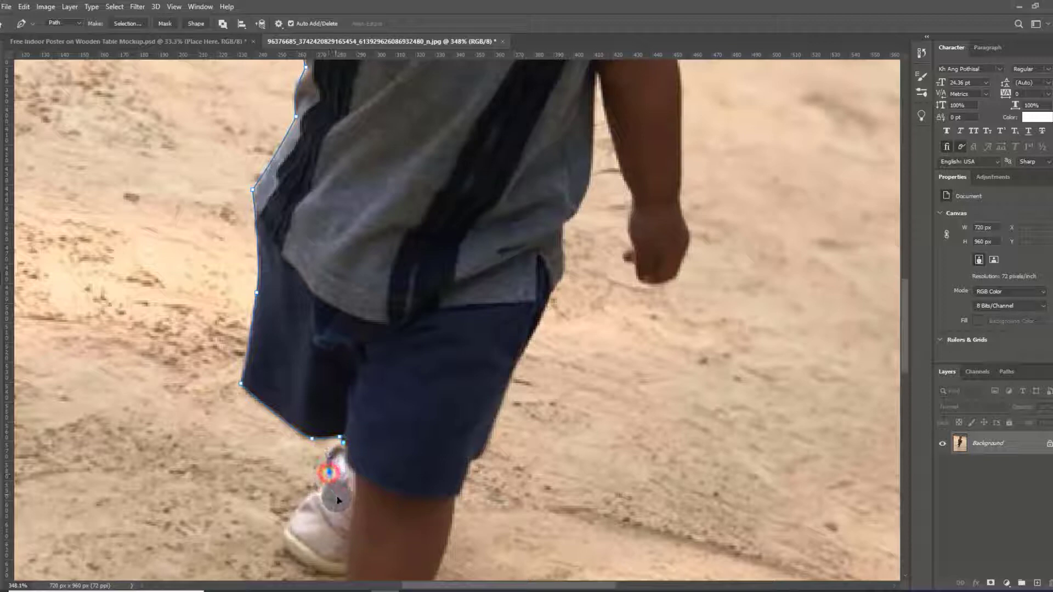
left_click(329, 470, "alt")
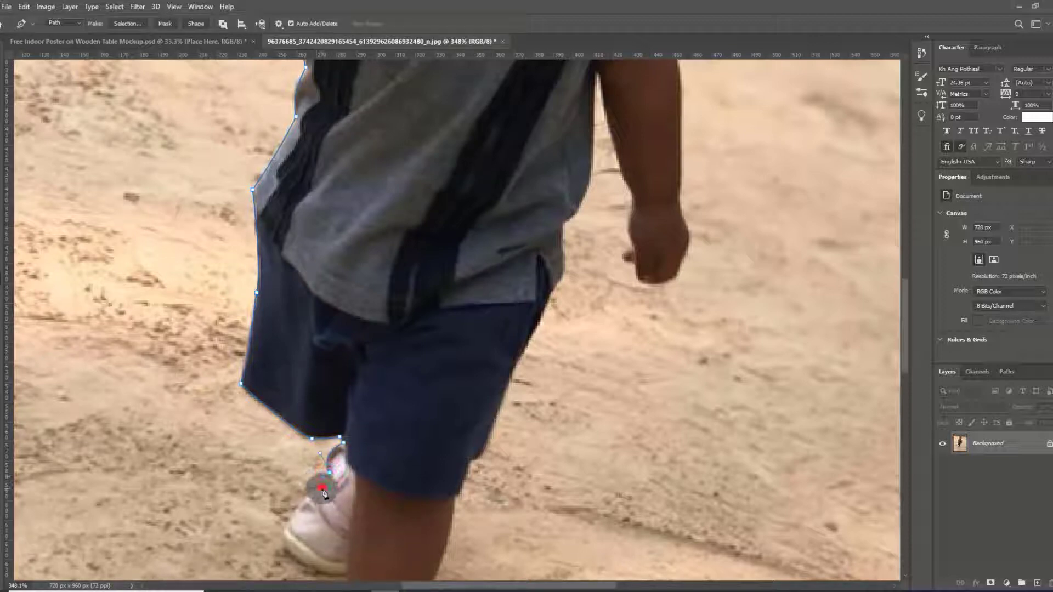
left_click(321, 488)
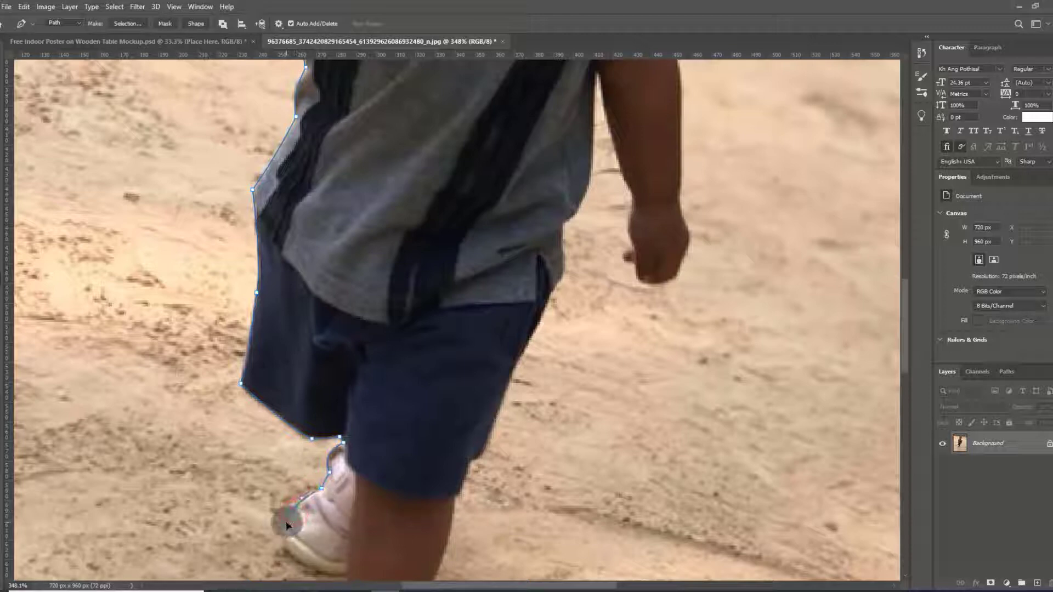
left_click(292, 508)
Trace around the back shoe's toe and bottom to where the leg meets the shoe.
scroll(291, 507, "down", 3)
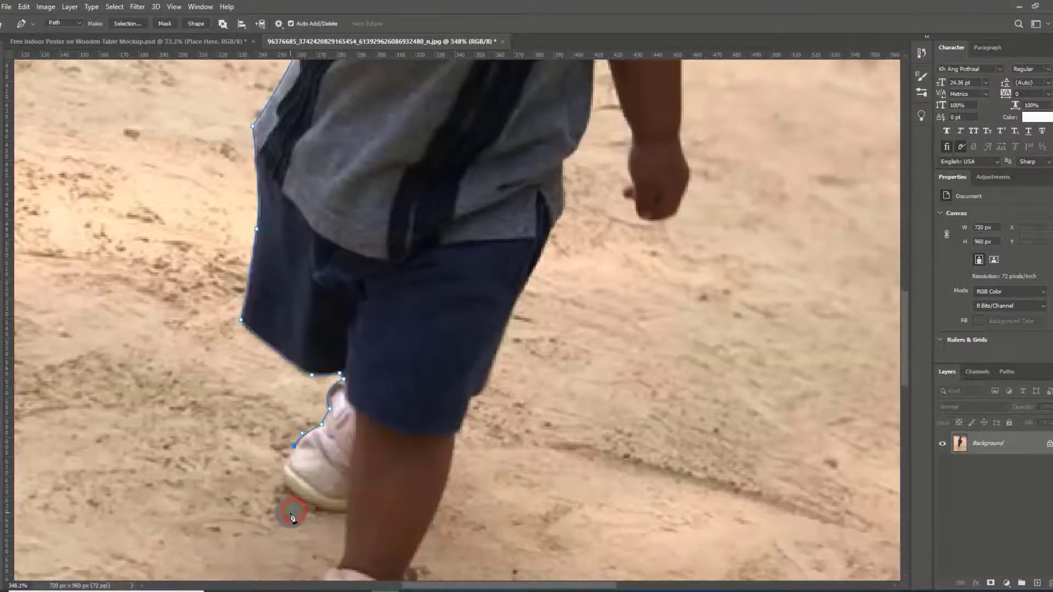
scroll(307, 483, "down", 1)
left_click(315, 462)
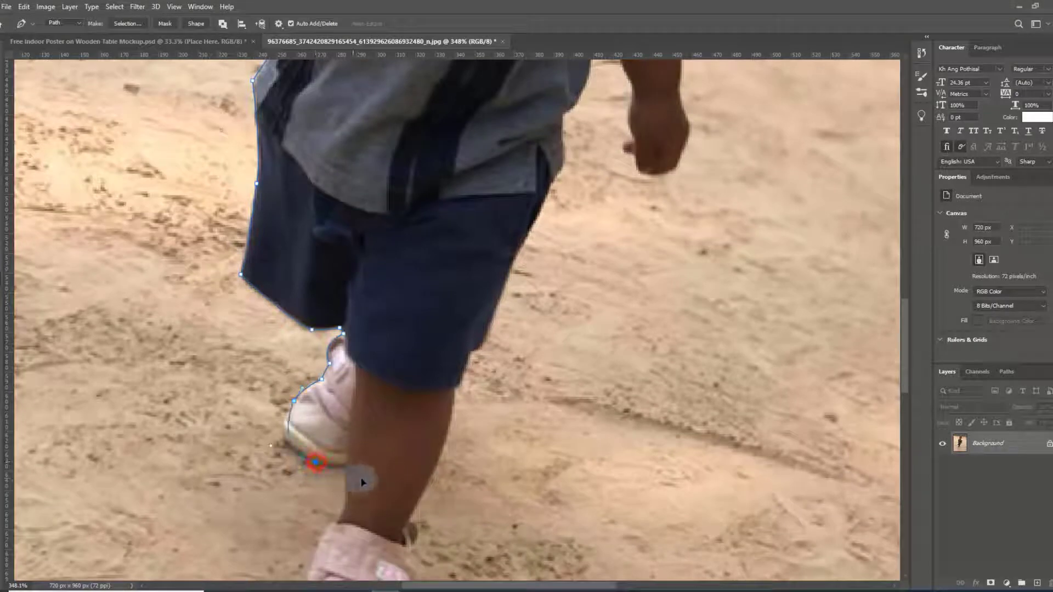
left_click_drag(373, 485, 337, 477)
left_click(348, 466)
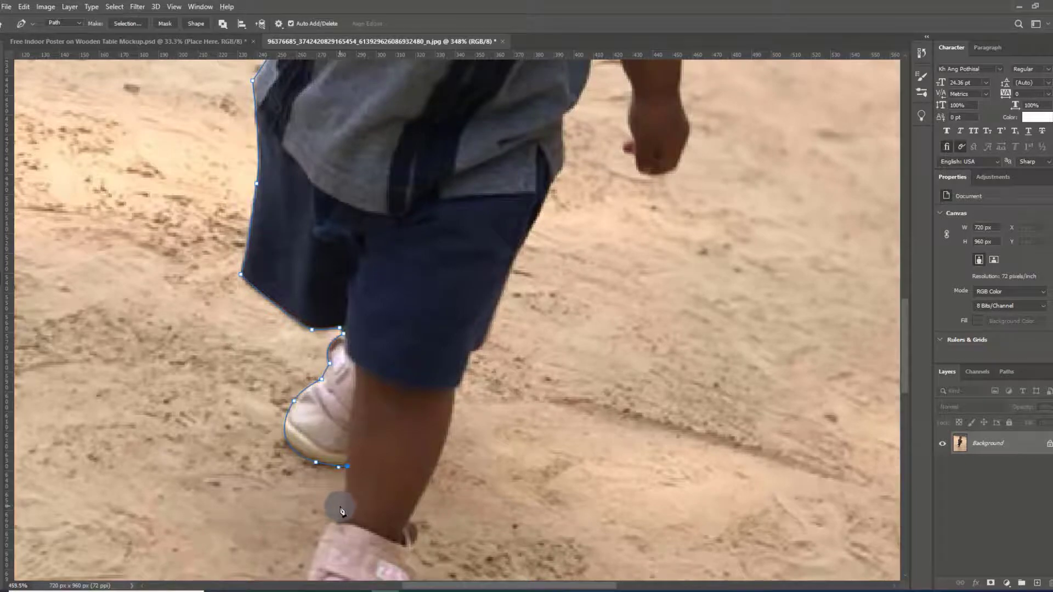
scroll(341, 511, "up", 3)
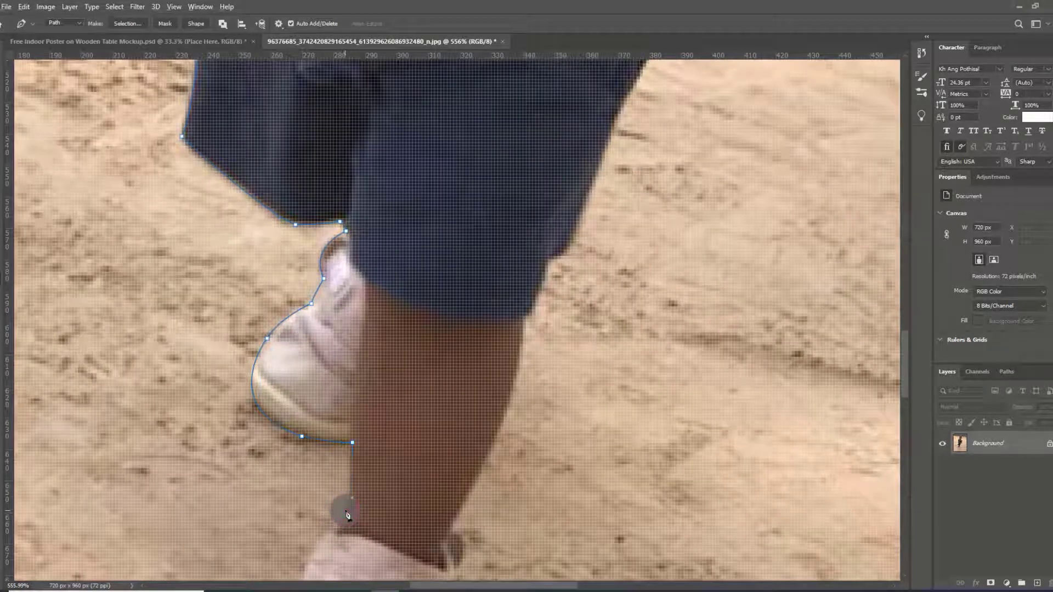
left_click(347, 507)
scroll(371, 431, "down", 3)
scroll(373, 430, "down", 2)
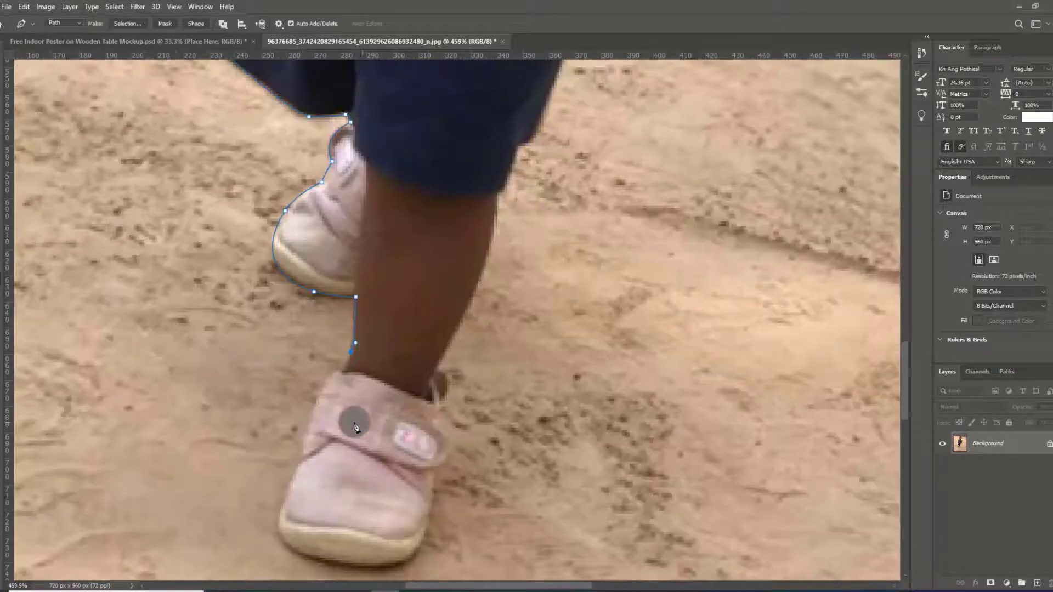
Trace down the back of the leg, around the front shoe's toe and along the sole to the heel.
left_click(338, 368)
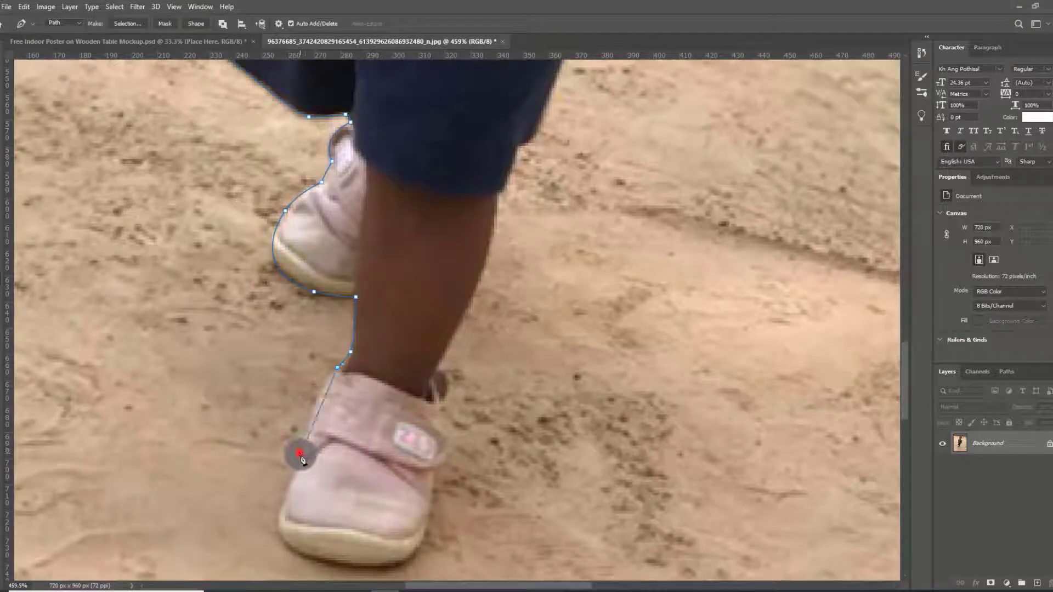
left_click(300, 453)
left_click_drag(284, 543, 300, 558)
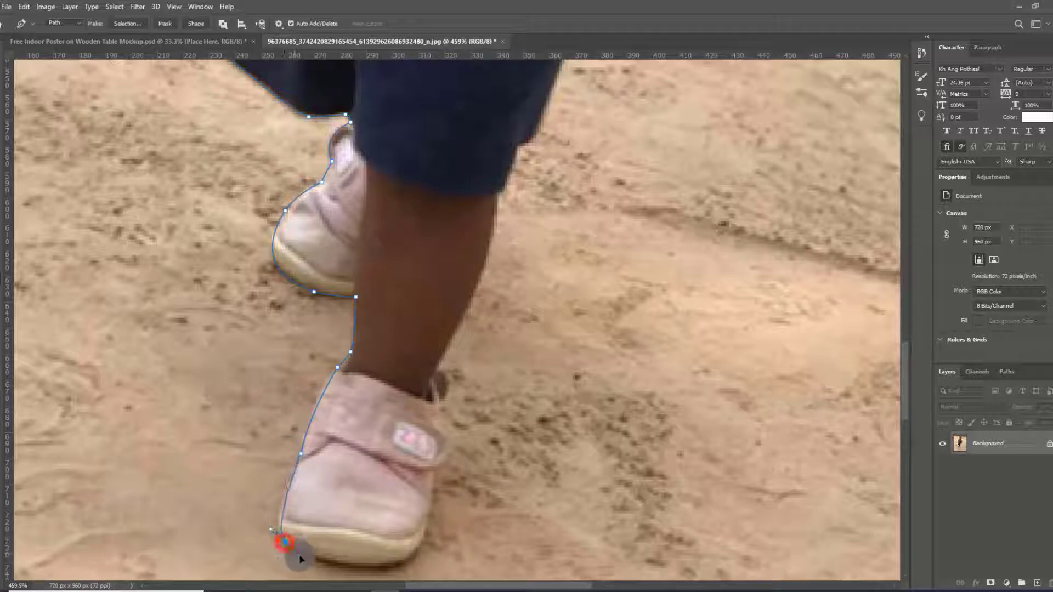
left_click(291, 546)
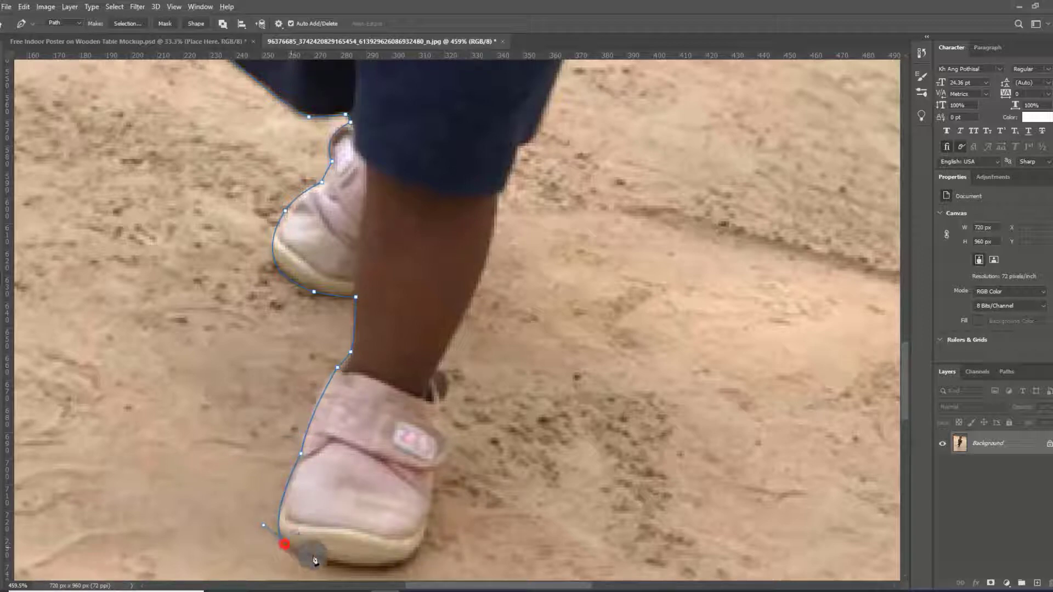
left_click(403, 565)
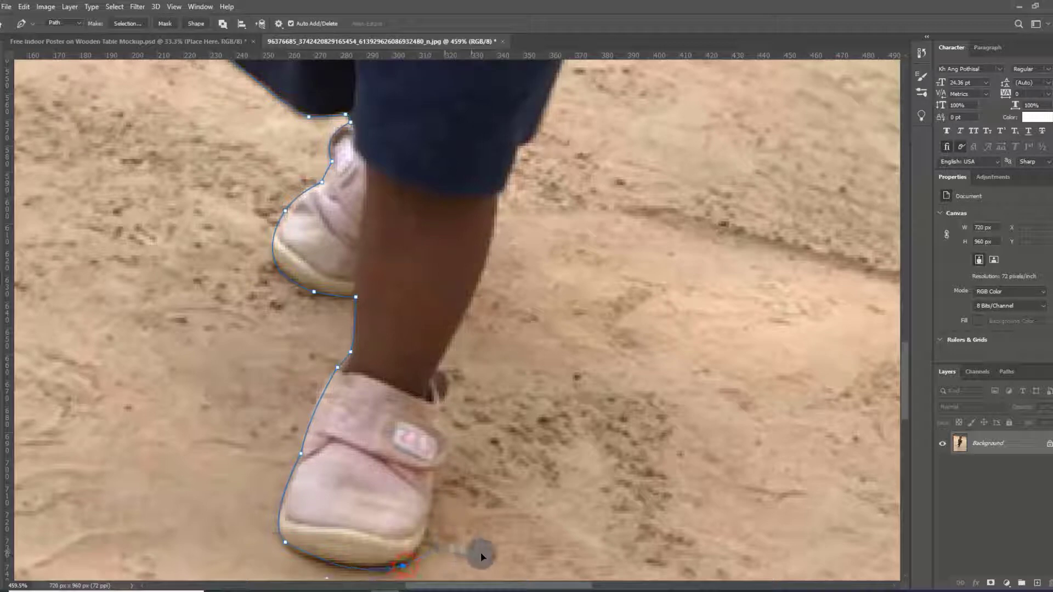
left_click(403, 567)
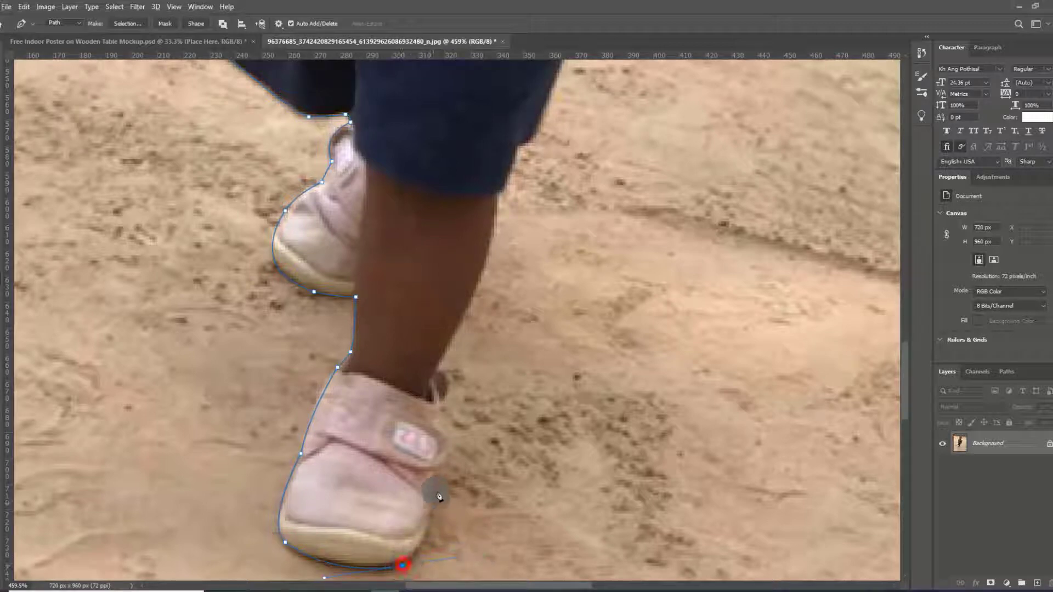
left_click_drag(433, 471, 437, 428)
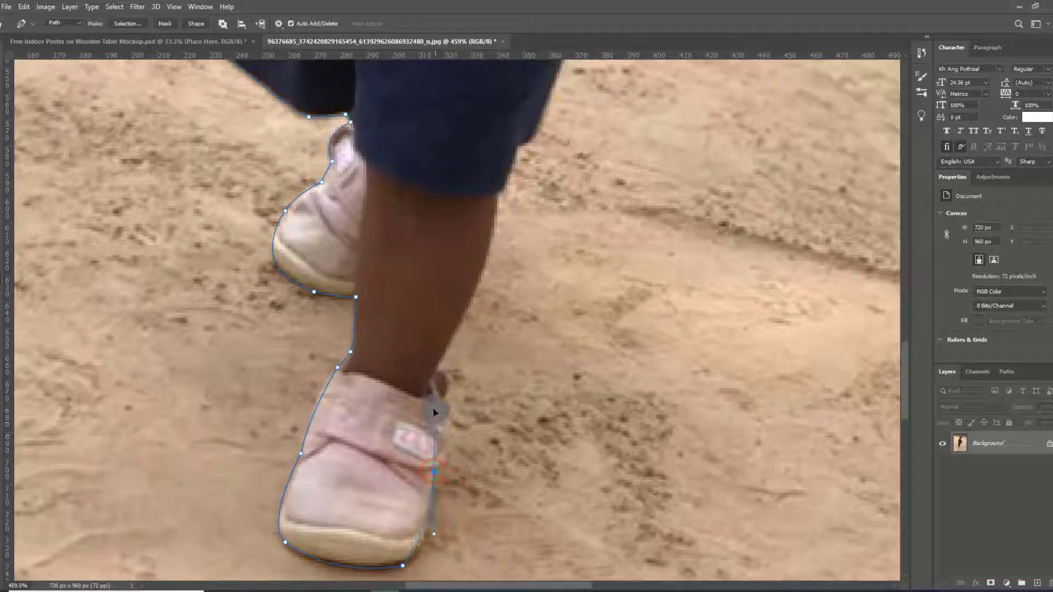
left_click(436, 473)
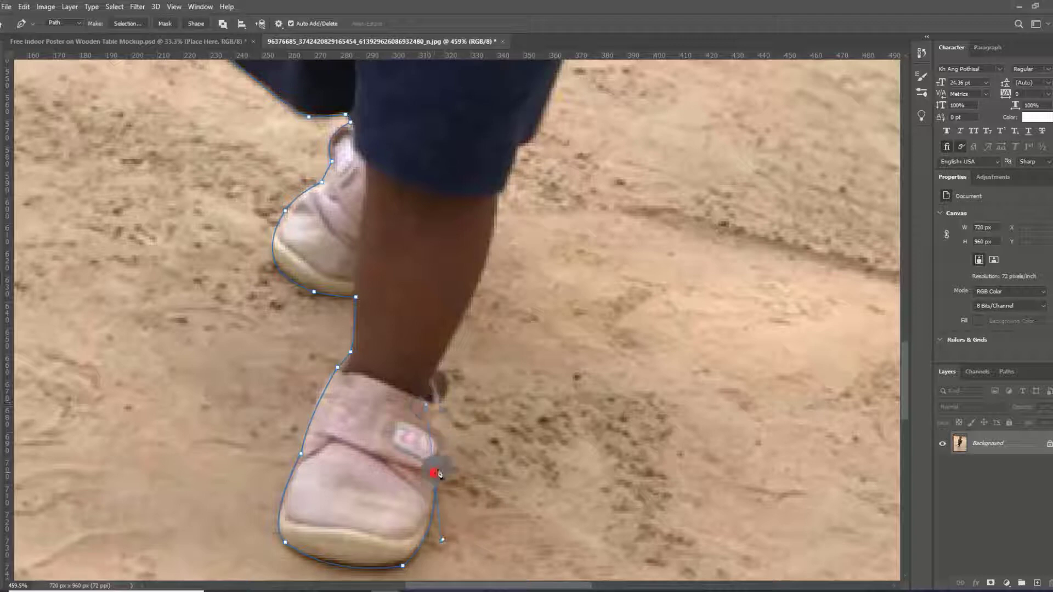
Curve the path up the heel and ankle to the shin and shorts hem.
left_click_drag(437, 422, 416, 416)
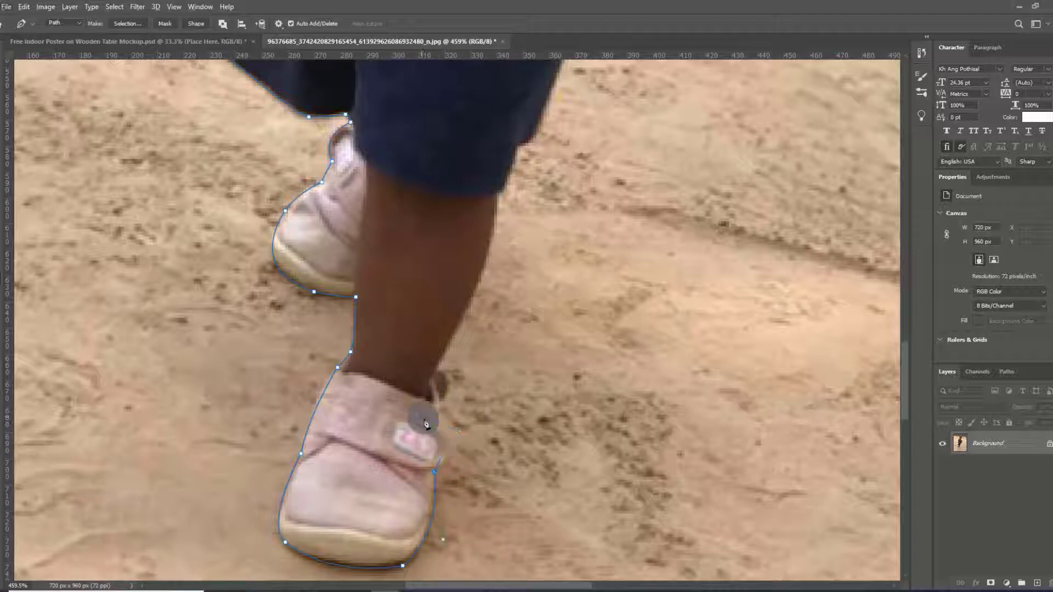
mouse_move(426, 424)
left_mouse_down()
mouse_move(445, 421)
mouse_move(410, 371)
left_mouse_up()
left_click(441, 413, "alt")
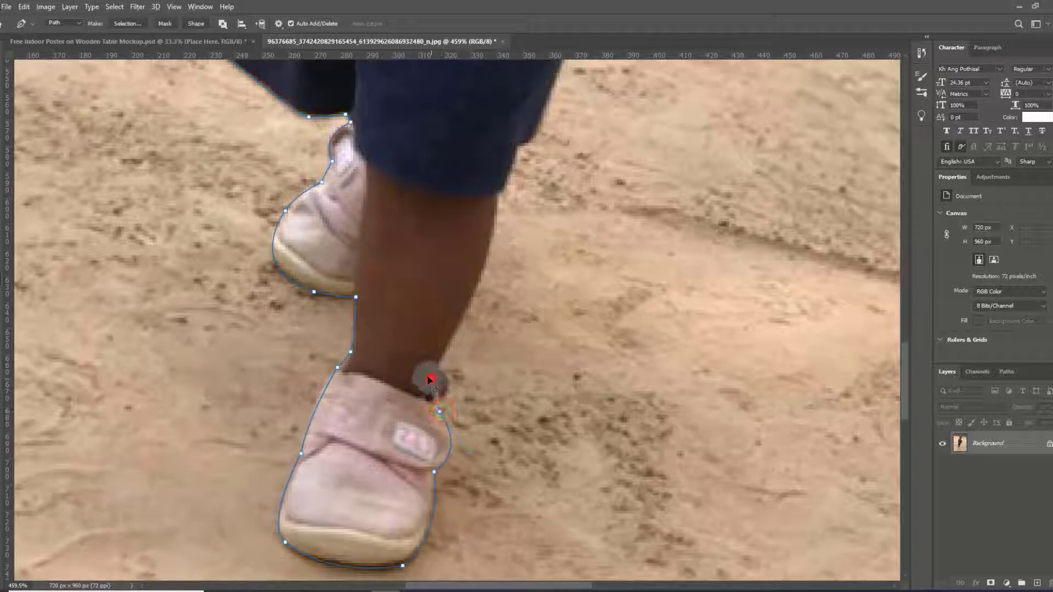
left_click_drag(427, 377, 438, 390)
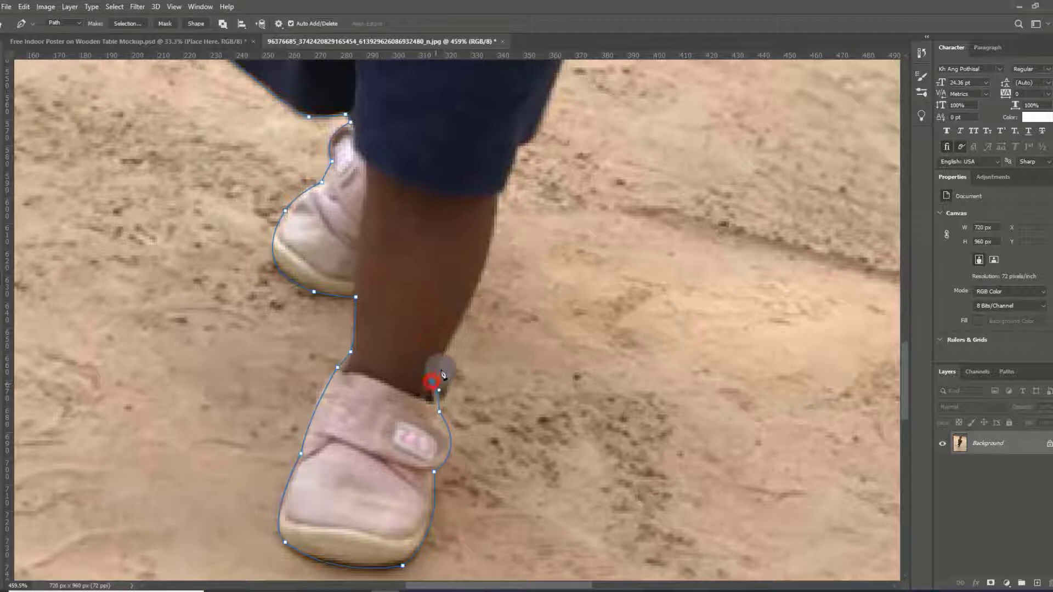
scroll(434, 368, "up", 2)
mouse_move(496, 239)
left_mouse_down()
mouse_move(485, 198)
mouse_move(497, 171)
left_mouse_up()
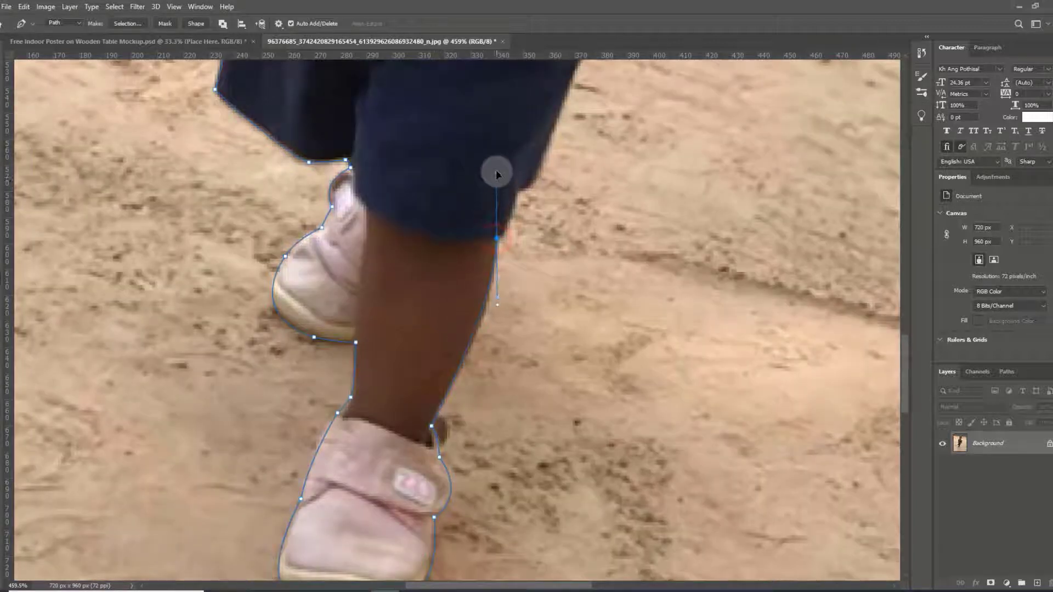
left_click(496, 239)
left_click_drag(516, 191, 515, 164)
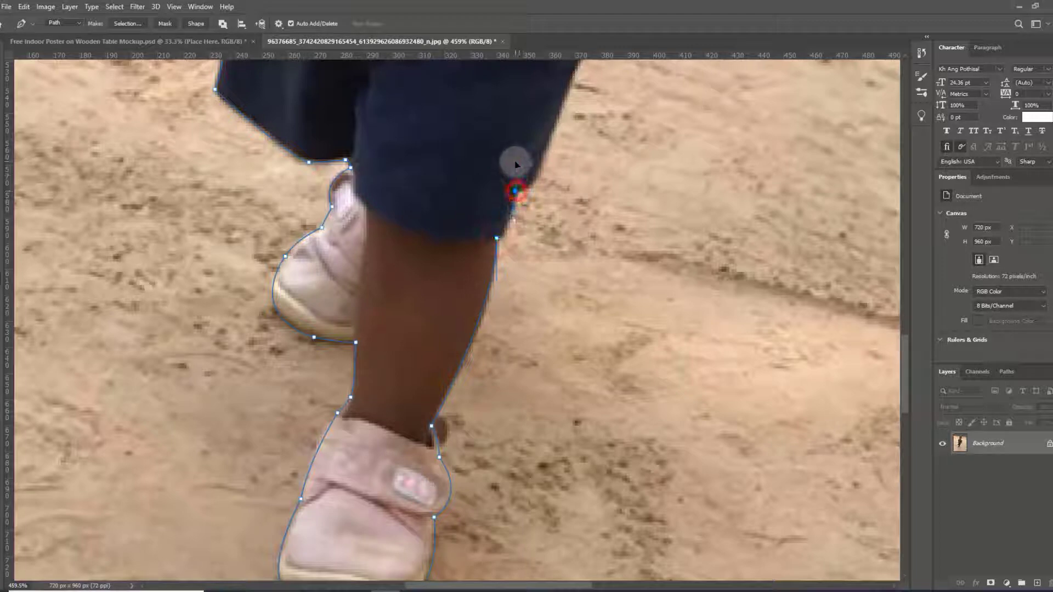
Add curved anchors up the side of the shorts, then pan up to the shirt.
left_click(516, 190)
scroll(557, 269, "up", 3)
scroll(587, 277, "up", 4)
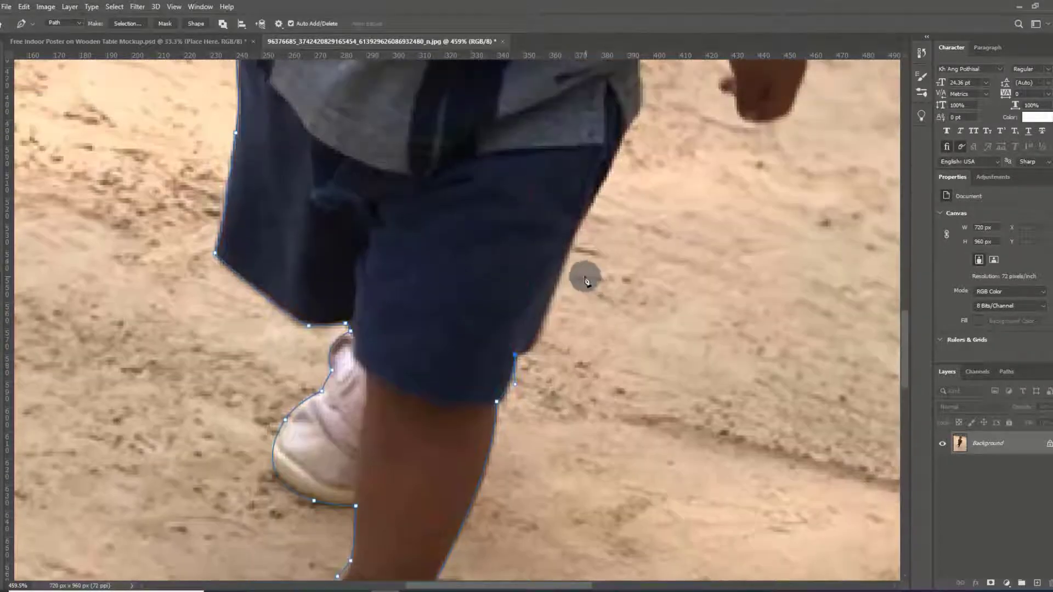
left_click_drag(543, 320, 556, 251)
left_click(550, 305)
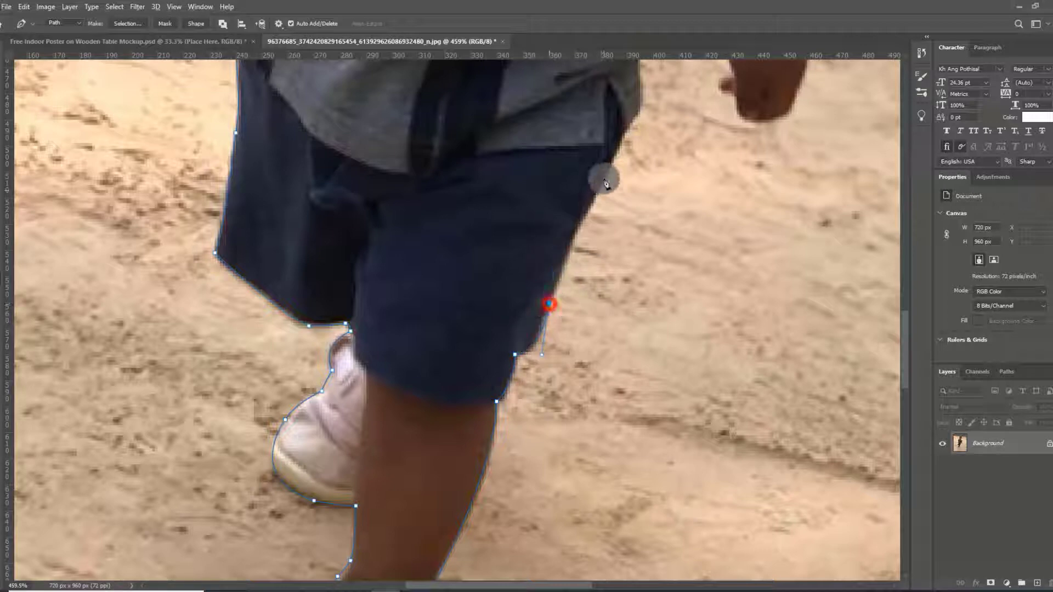
left_click_drag(637, 113, 657, 96)
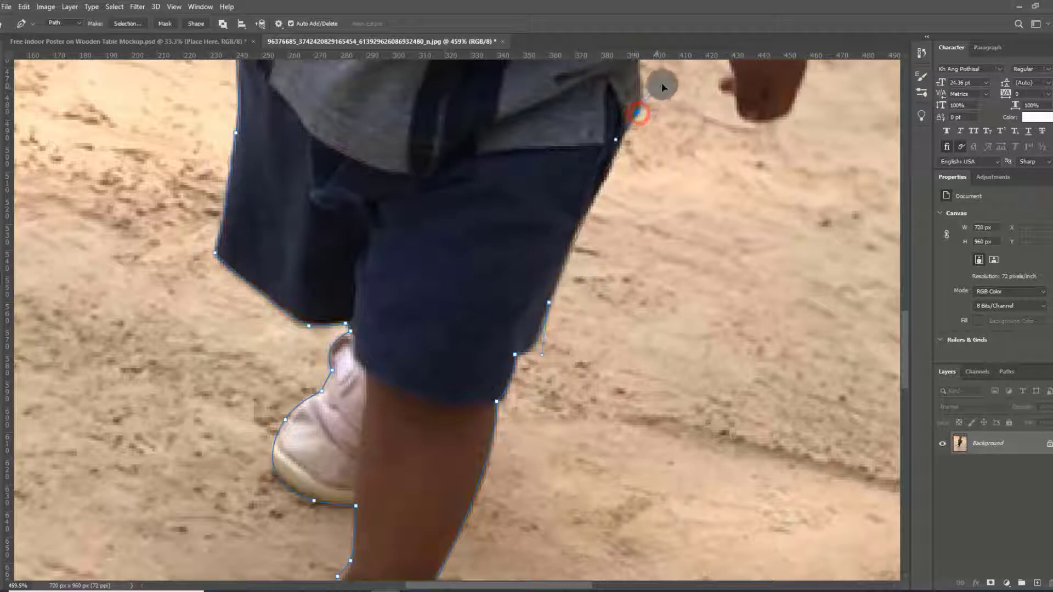
scroll(624, 460, "up", 3)
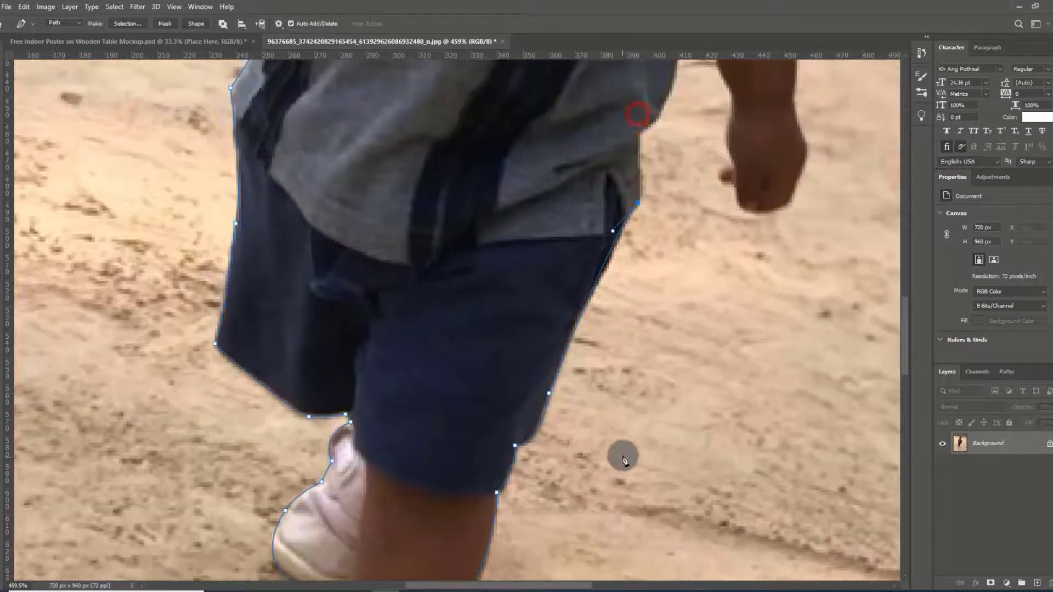
left_click_drag(669, 223, 477, 557)
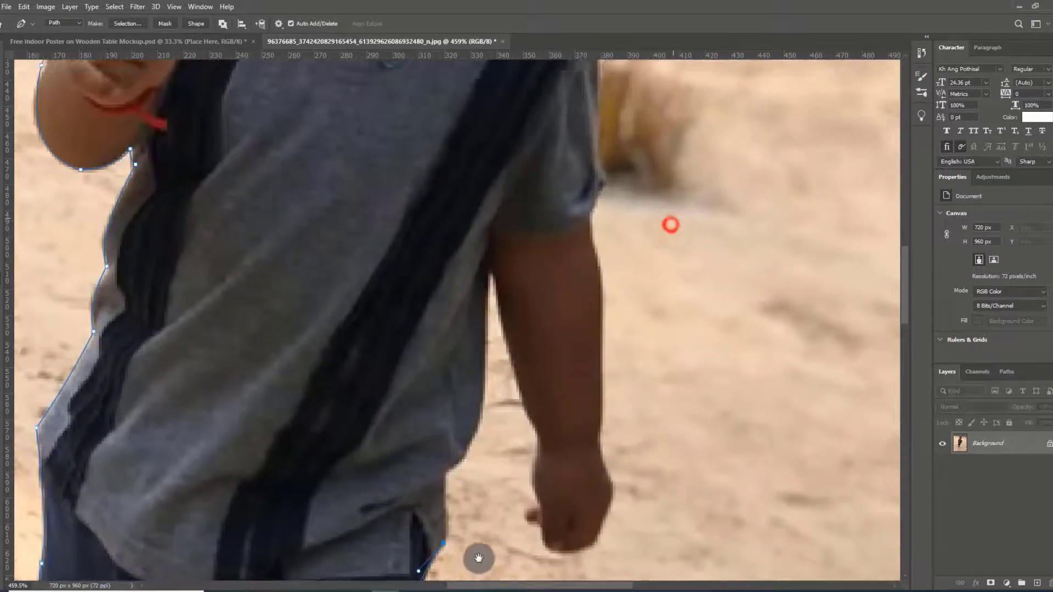
Trace up the shirt's right edge to the arm and down the inner arm to the wrist.
left_click(447, 470)
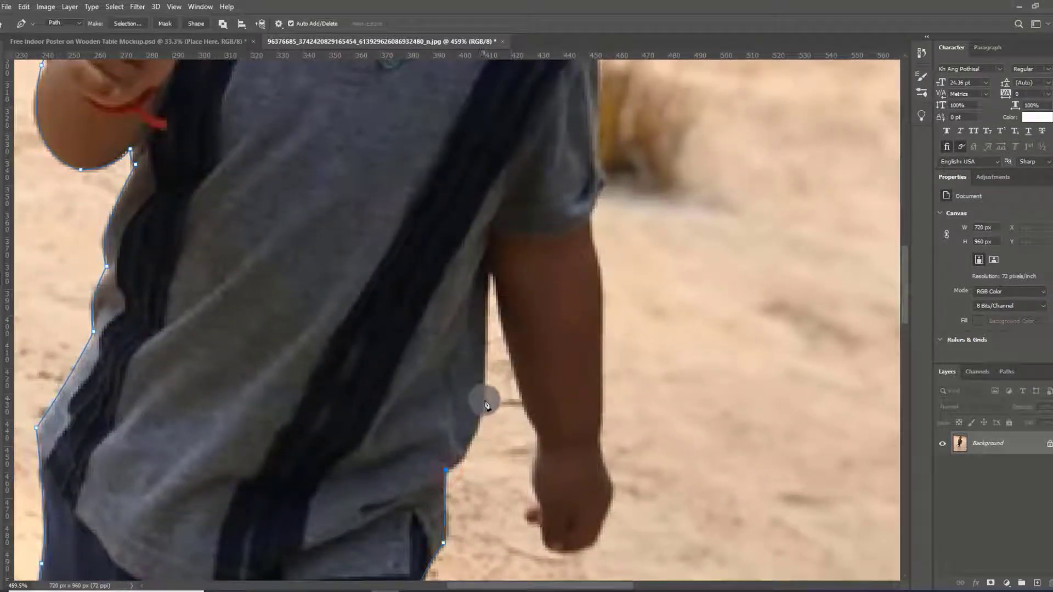
left_click_drag(482, 455, 491, 344)
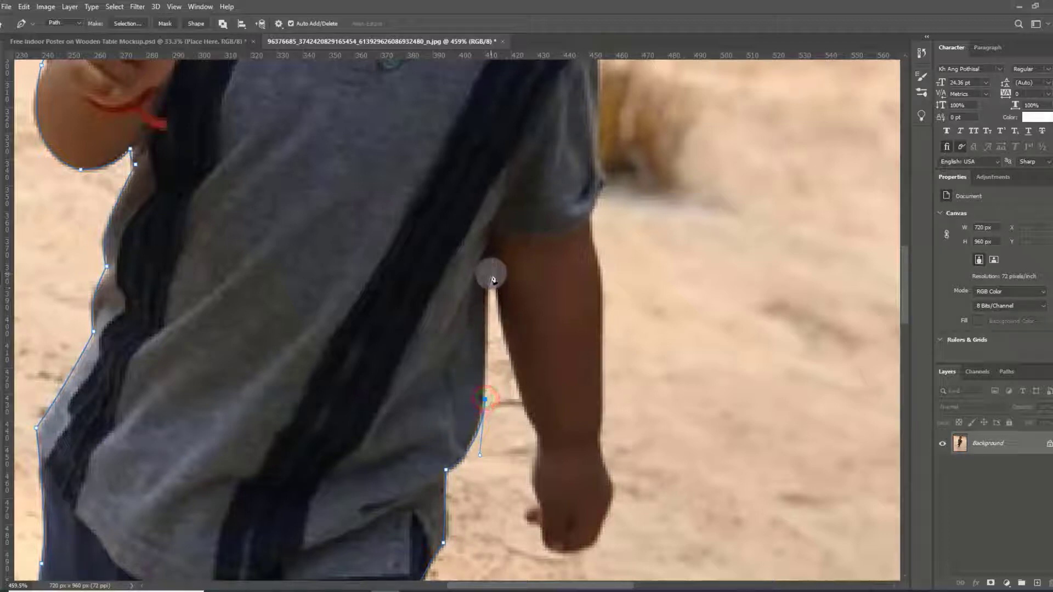
left_click(491, 268)
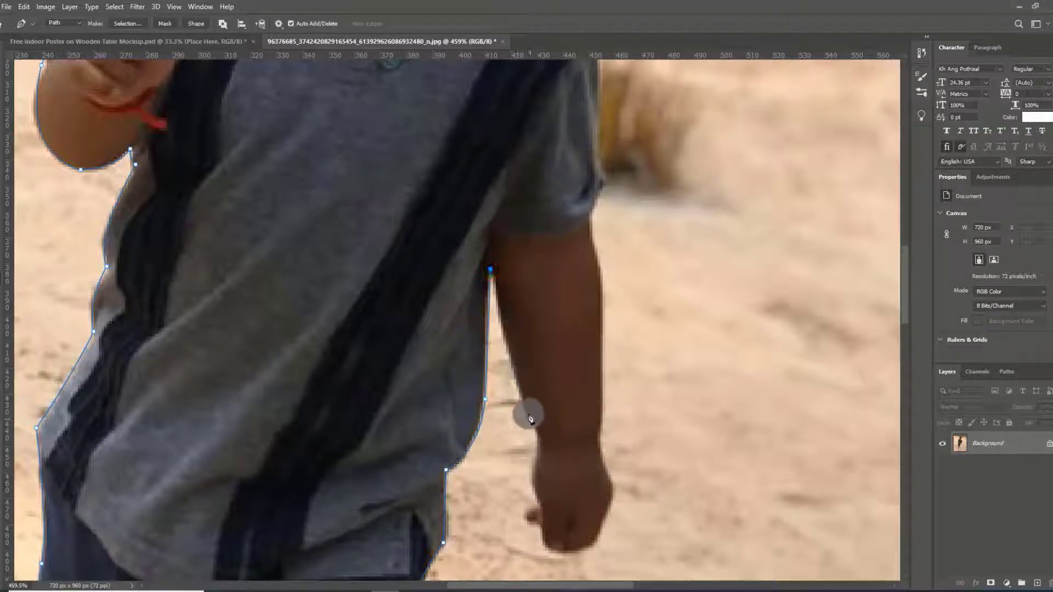
left_click(525, 406)
left_click(535, 448)
left_click(537, 443)
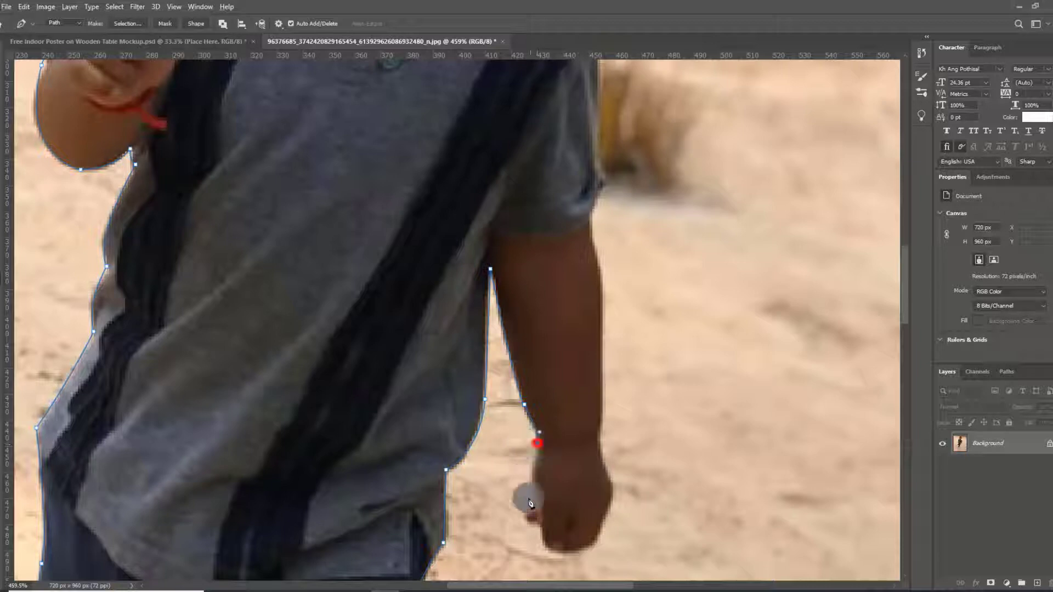
Curve the path around the bottom of the lowered fist.
left_click(542, 507)
left_click(541, 503)
left_click(539, 525)
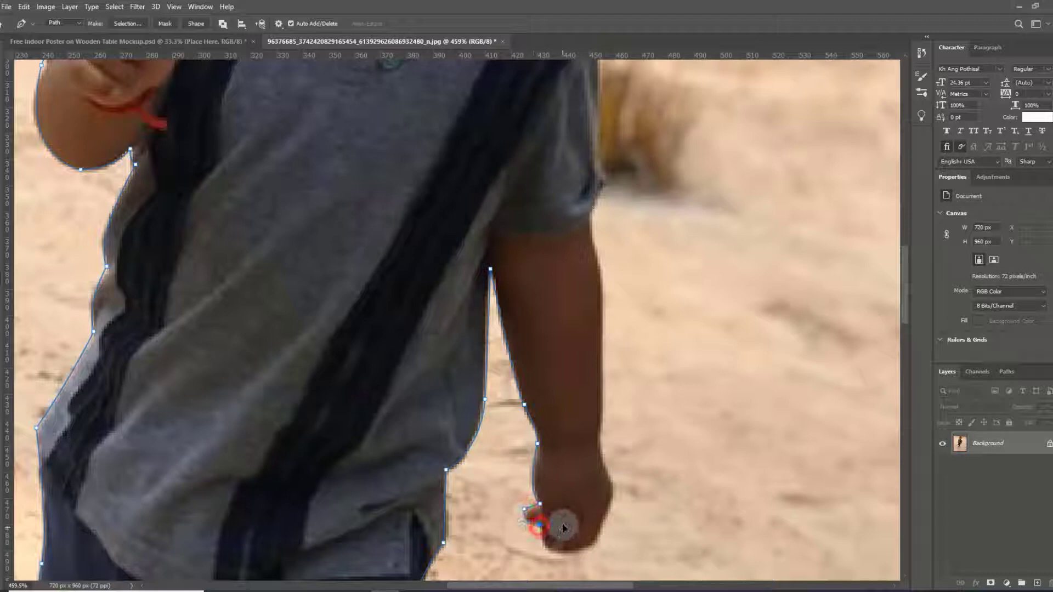
left_click_drag(563, 528, 544, 553)
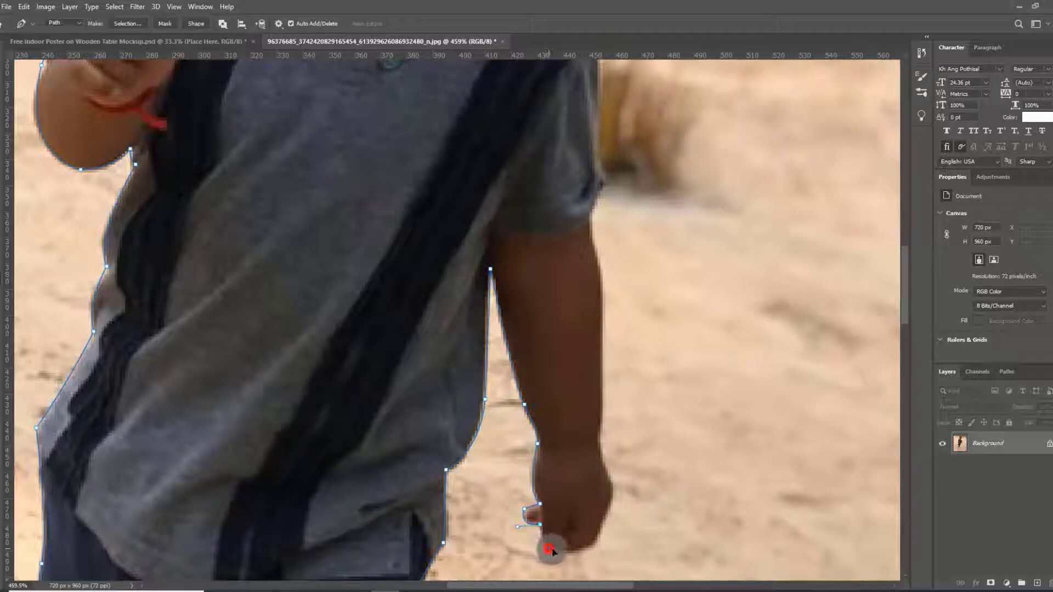
mouse_move(550, 550)
left_mouse_down()
mouse_move(600, 531)
mouse_move(610, 507)
left_mouse_up()
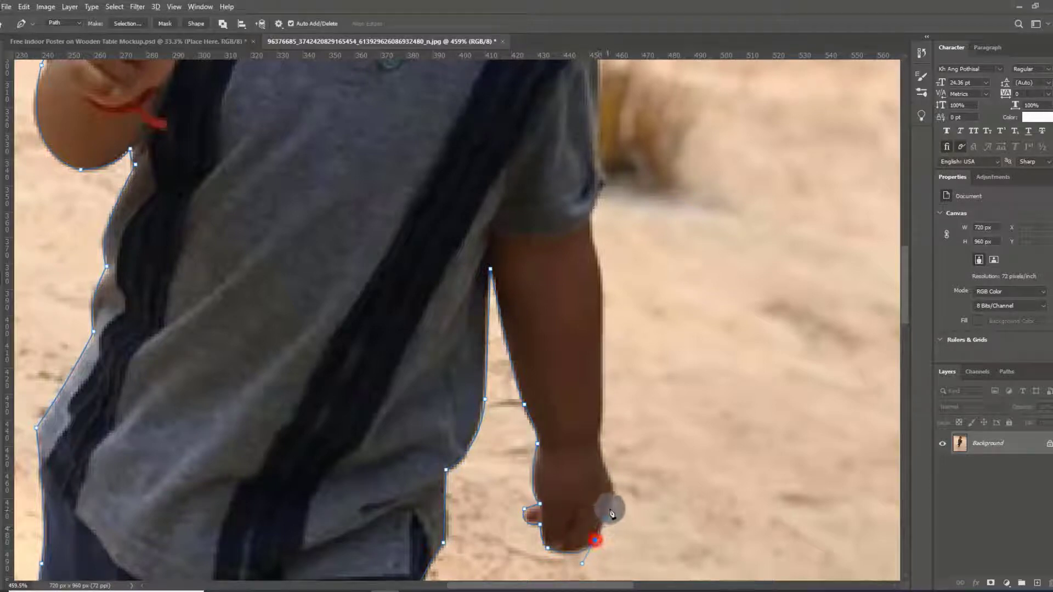
Extend the path up the outer wrist and forearm toward the sleeve.
left_click_drag(602, 462, 586, 439)
left_click(602, 462, "alt")
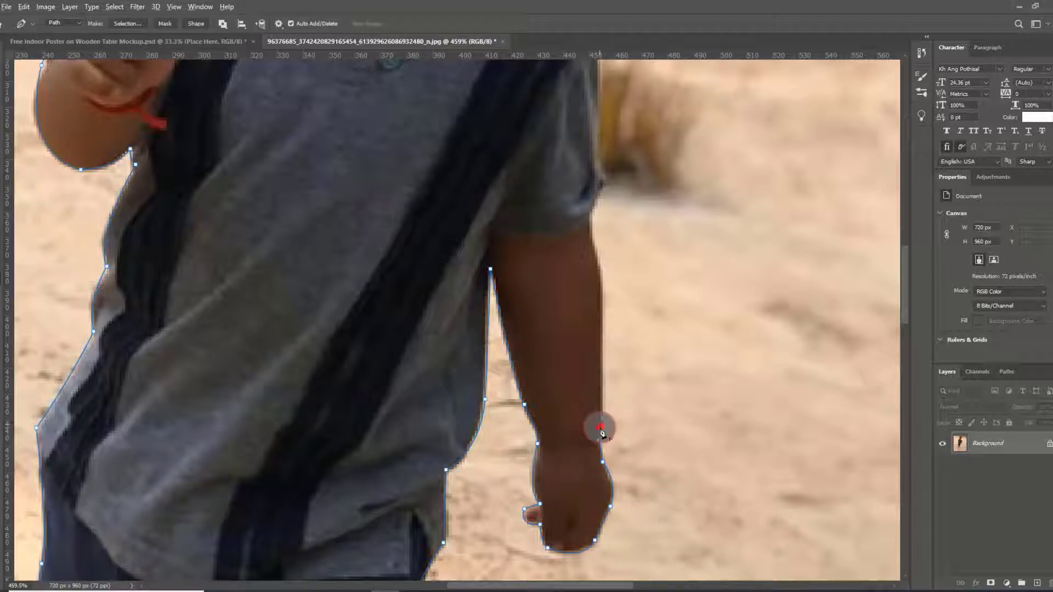
left_click(600, 427)
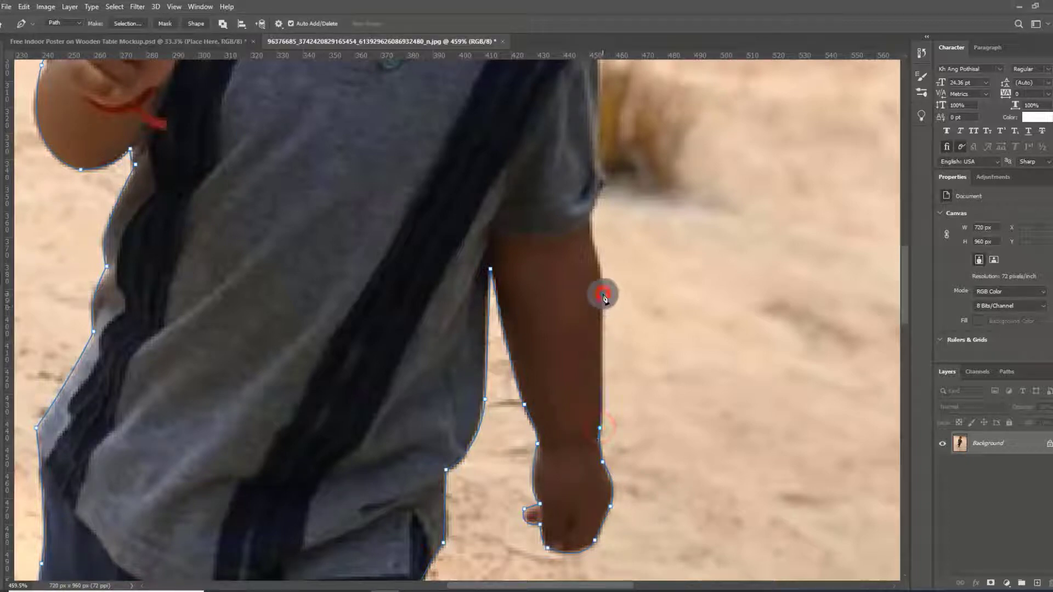
left_click(590, 237)
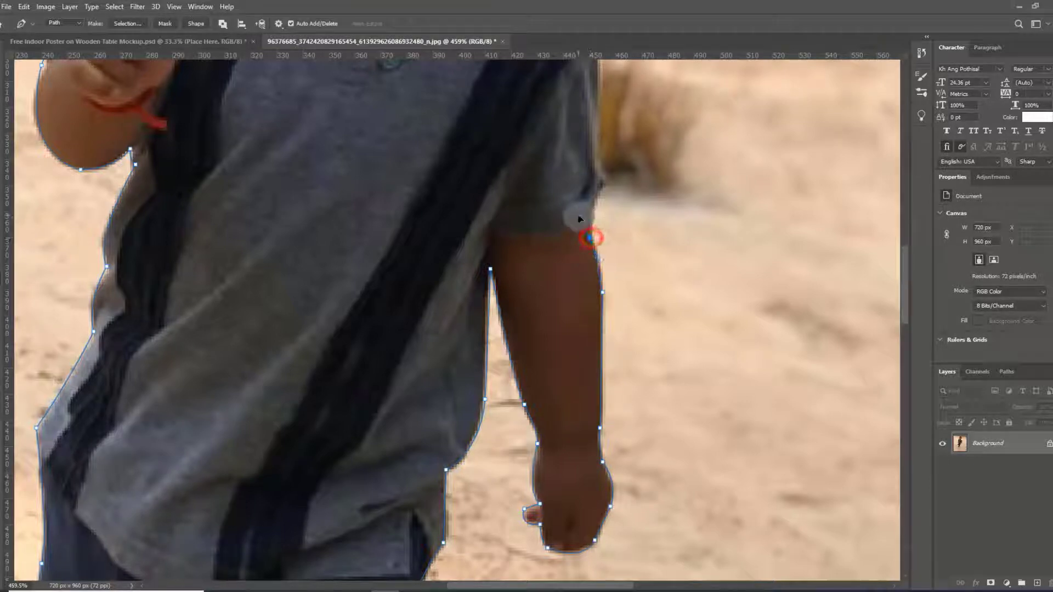
Place anchors just below the sleeve and where the arm meets it.
left_click_drag(592, 211, 584, 239)
scroll(584, 239, "up", 2)
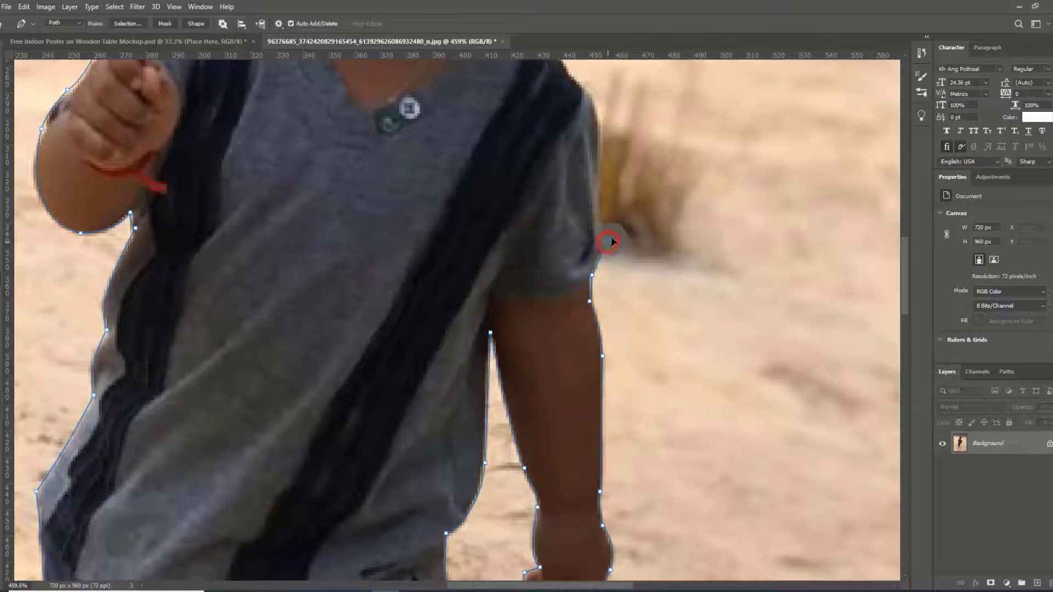
left_click(608, 240)
scroll(597, 186, "up", 3)
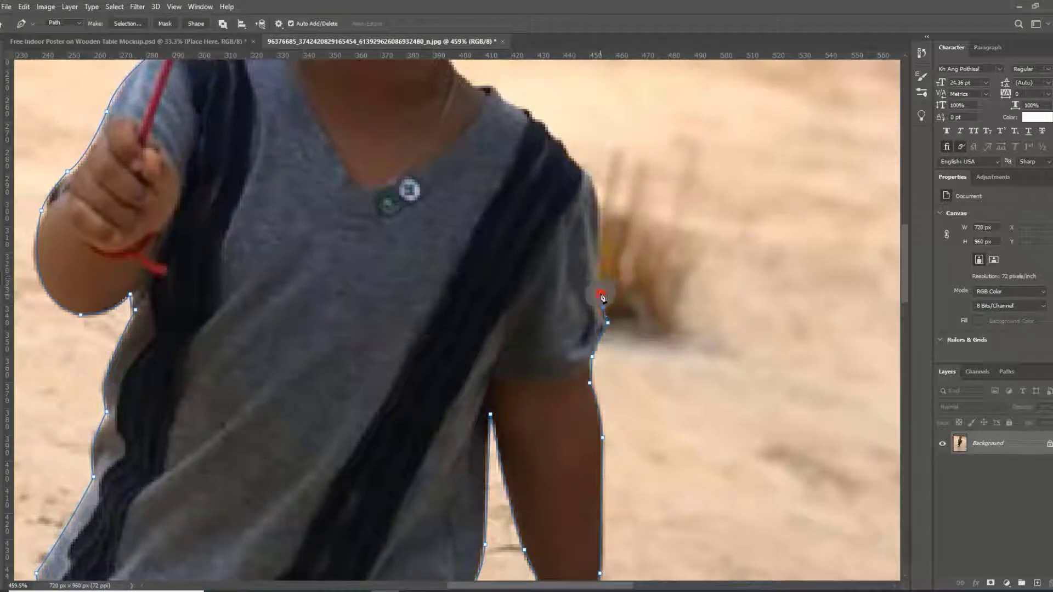
Curve the path over the shoulder, ending where the shirt meets the neck.
left_click_drag(584, 170, 564, 141)
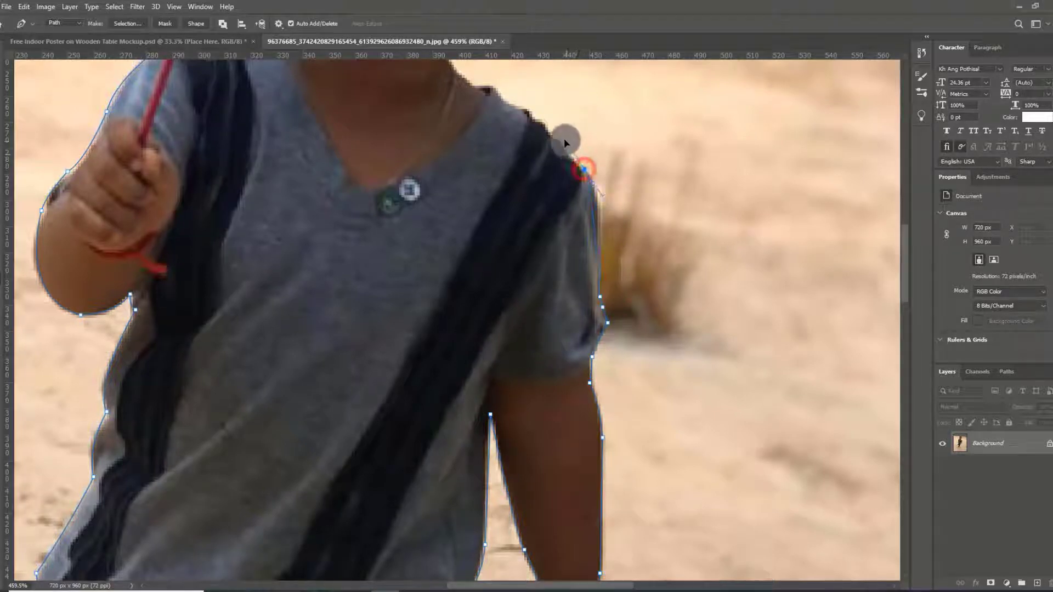
left_click(582, 167, "alt")
left_click(584, 169)
left_click_drag(585, 169, 563, 149)
scroll(559, 137, "up", 2)
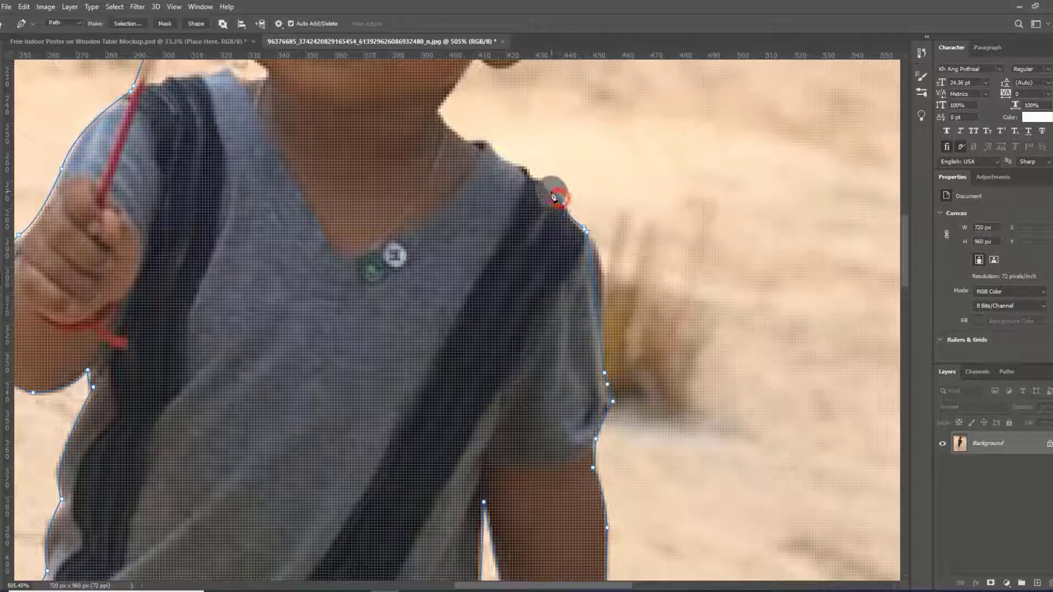
left_click_drag(553, 196, 485, 140)
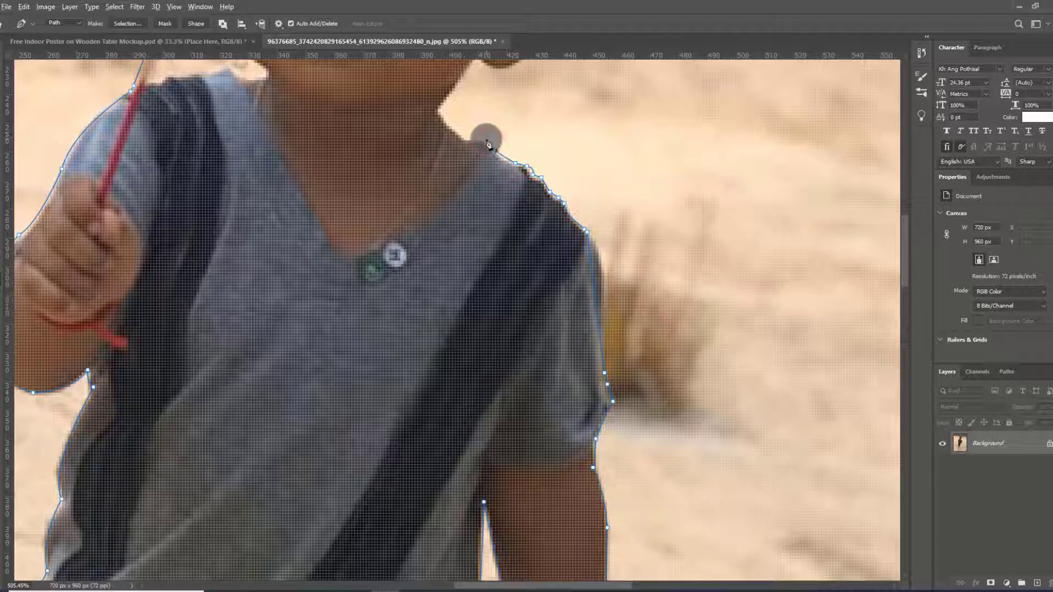
left_click(486, 141)
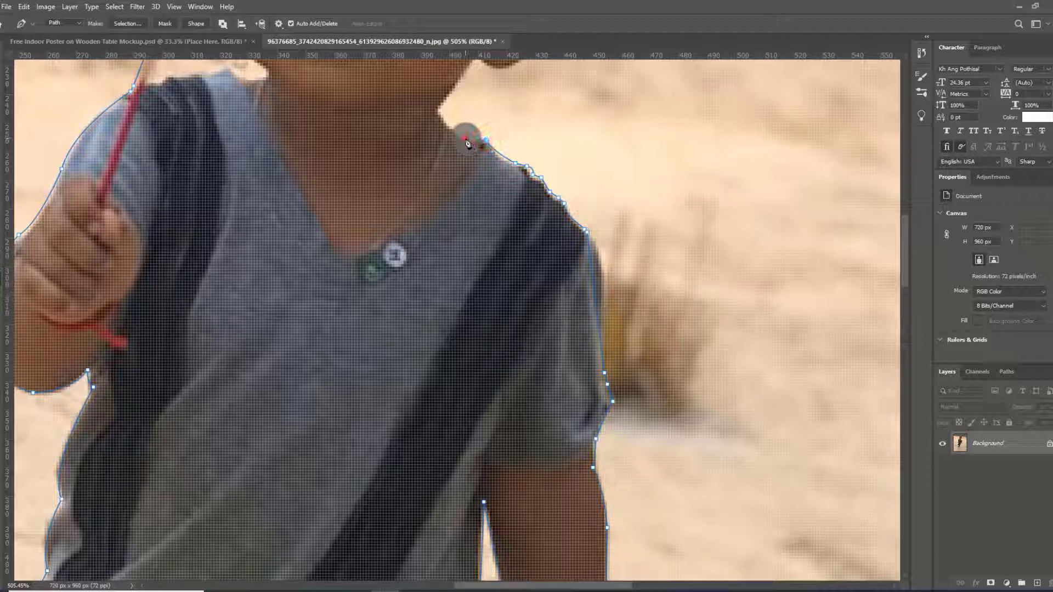
scroll(625, 521, "down", 5)
Trace the outline from the neck up under the jaw and around the ear to the hair edge.
scroll(564, 276, "up", 5)
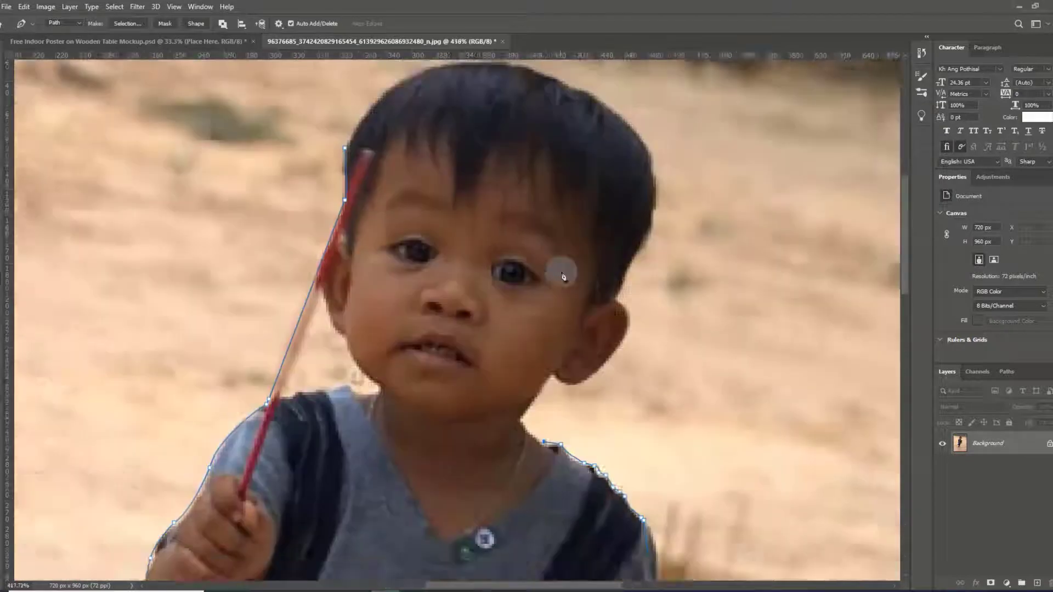
scroll(563, 276, "up", 1)
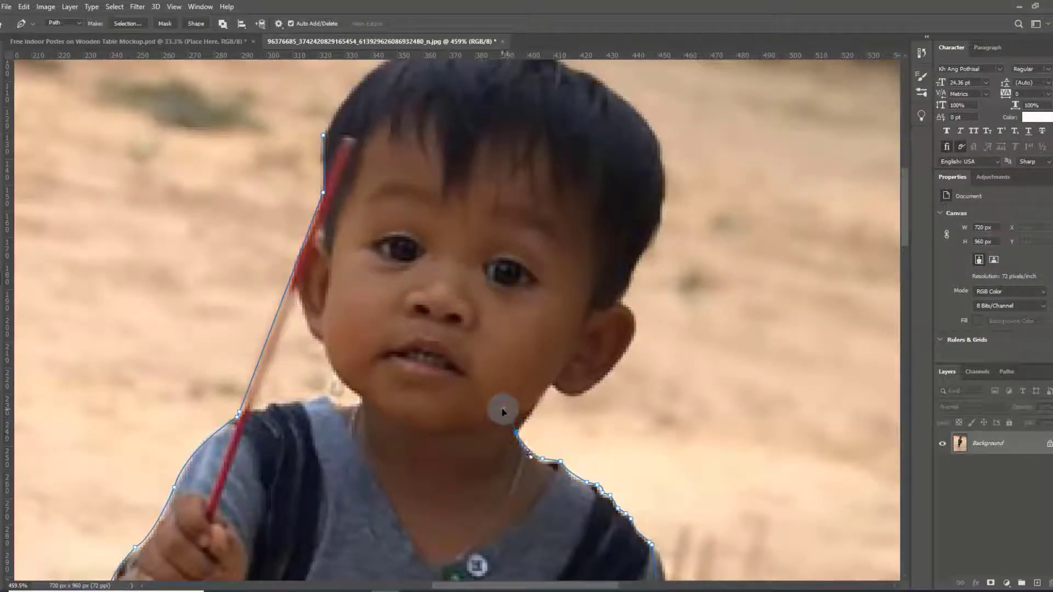
left_click_drag(517, 433, 526, 433)
left_click_drag(563, 383, 569, 382)
left_click(558, 383)
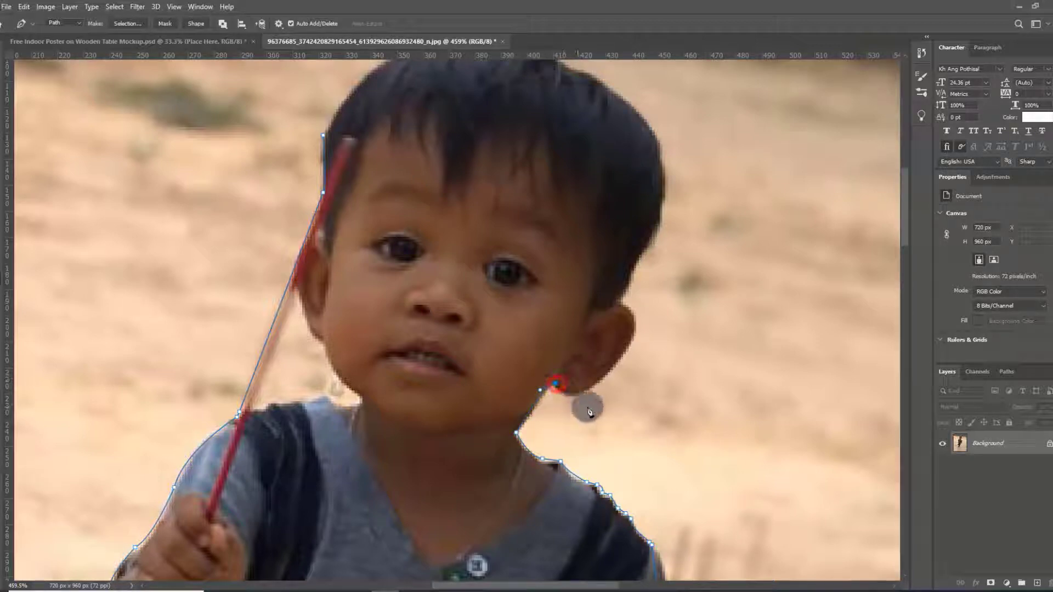
left_click_drag(603, 378, 628, 359)
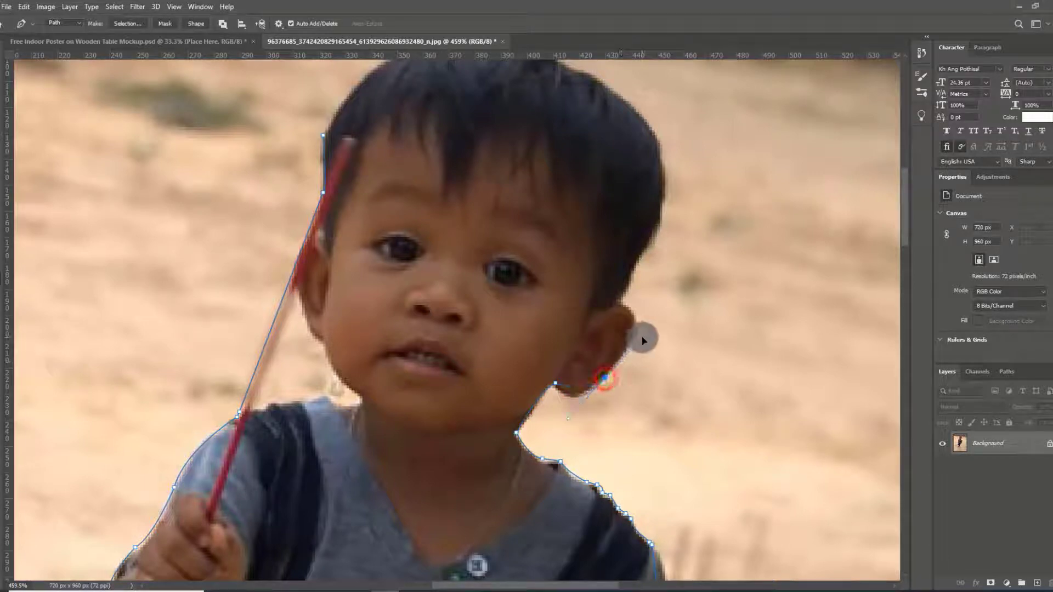
left_click(606, 378, "alt")
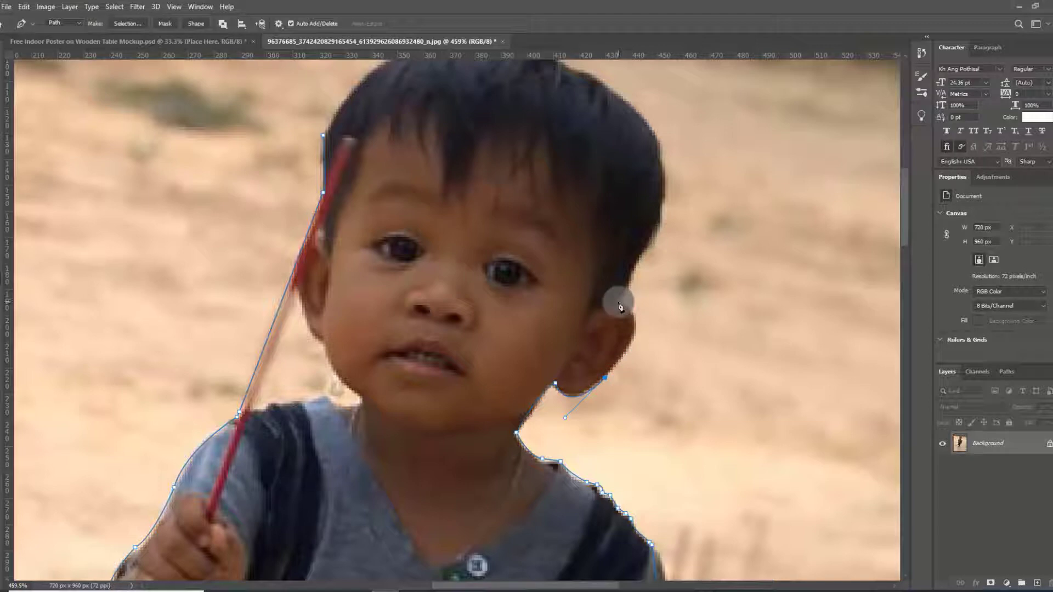
left_click_drag(618, 303, 570, 286)
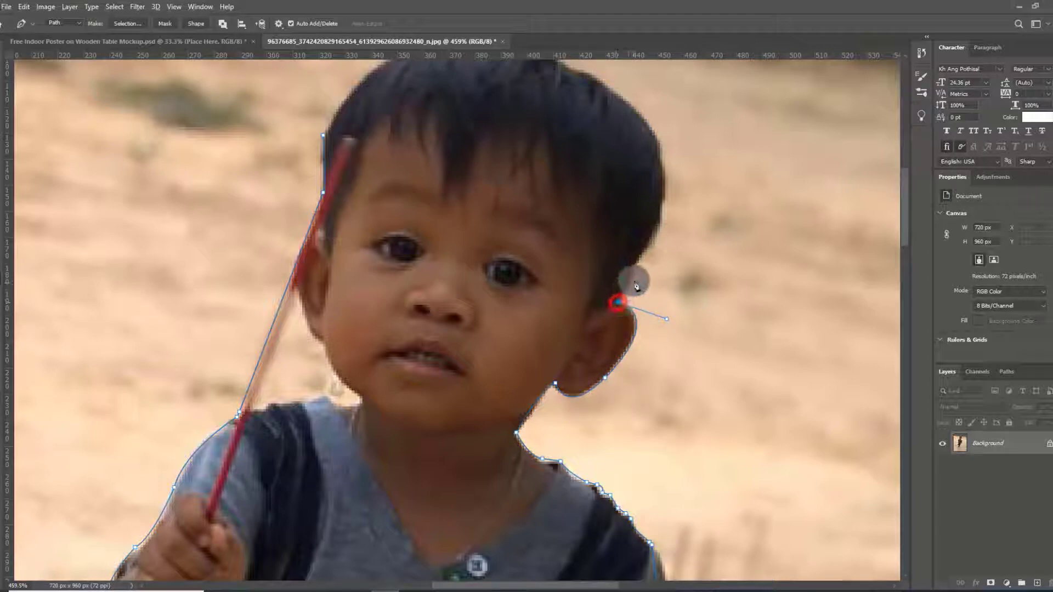
mouse_move(638, 245)
left_mouse_down()
mouse_move(639, 274)
mouse_move(636, 265)
left_mouse_up()
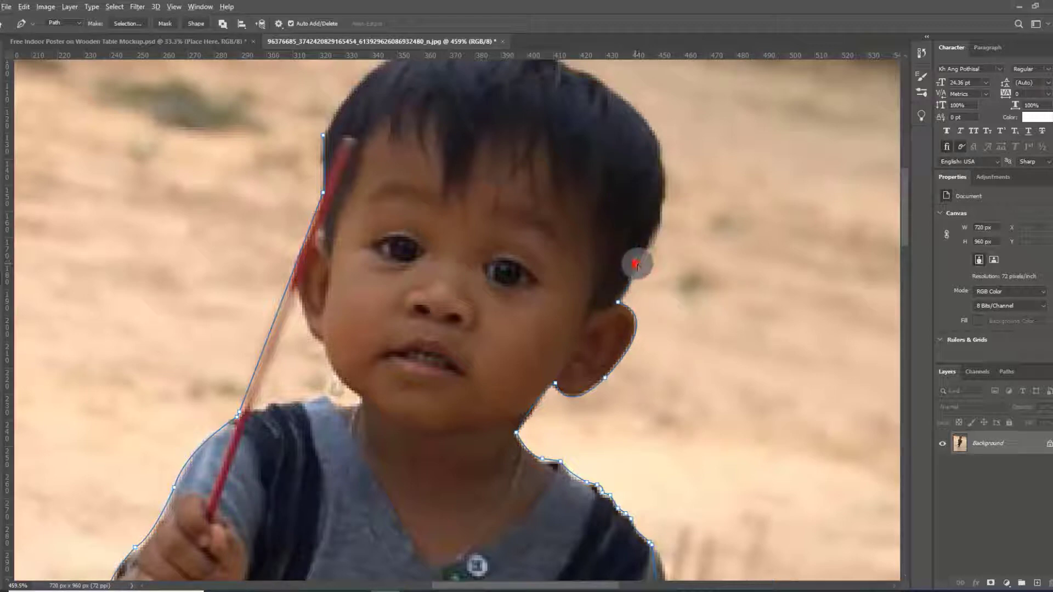
Continue the path with anchors along the side and top of the hair to the left hairline.
scroll(665, 186, "up", 1)
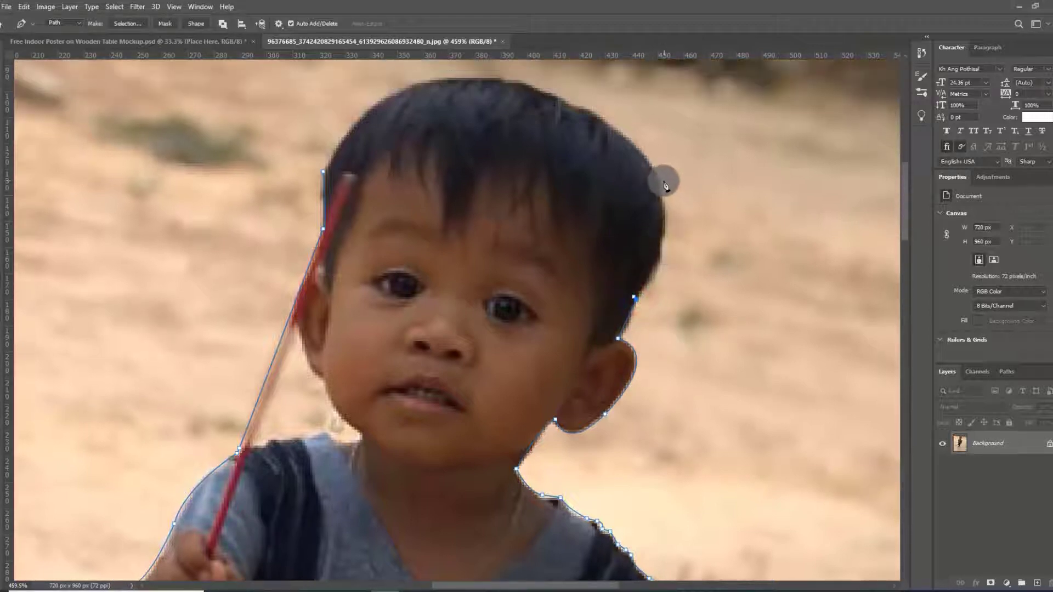
left_click_drag(655, 175, 626, 90)
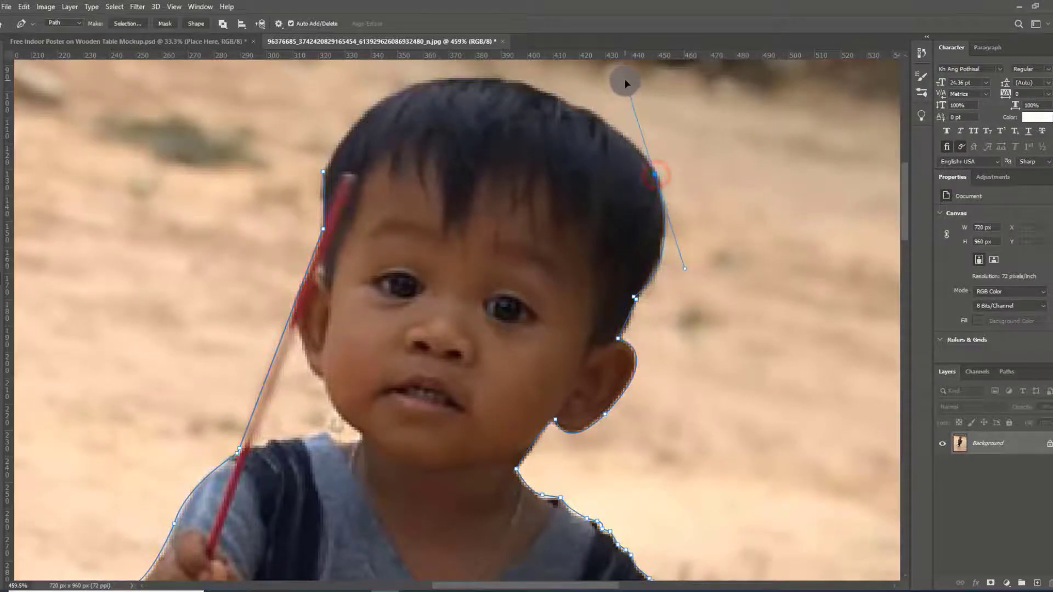
left_click(623, 100)
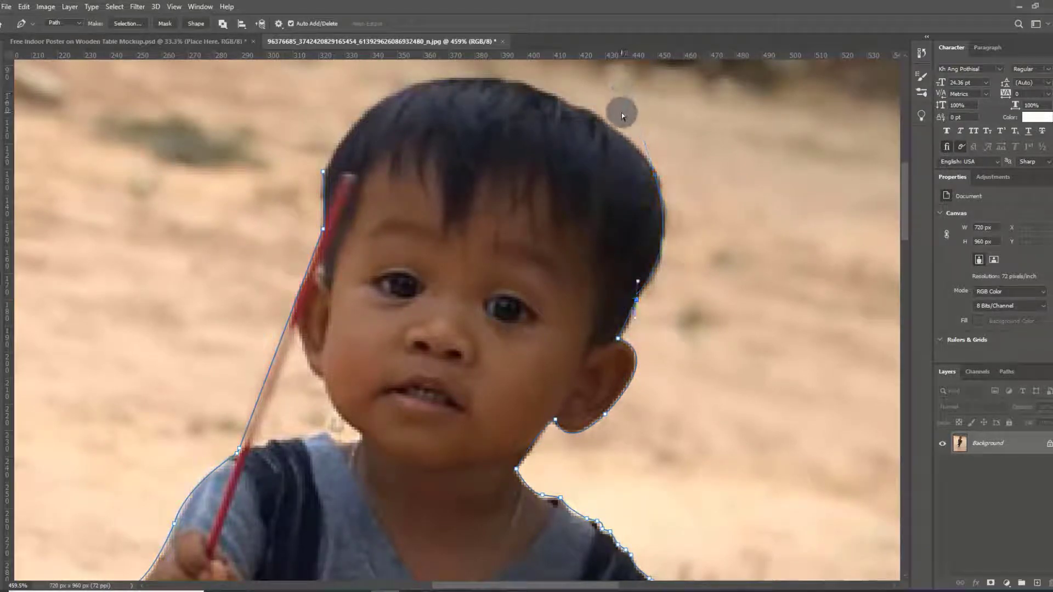
key("ctrl+z")
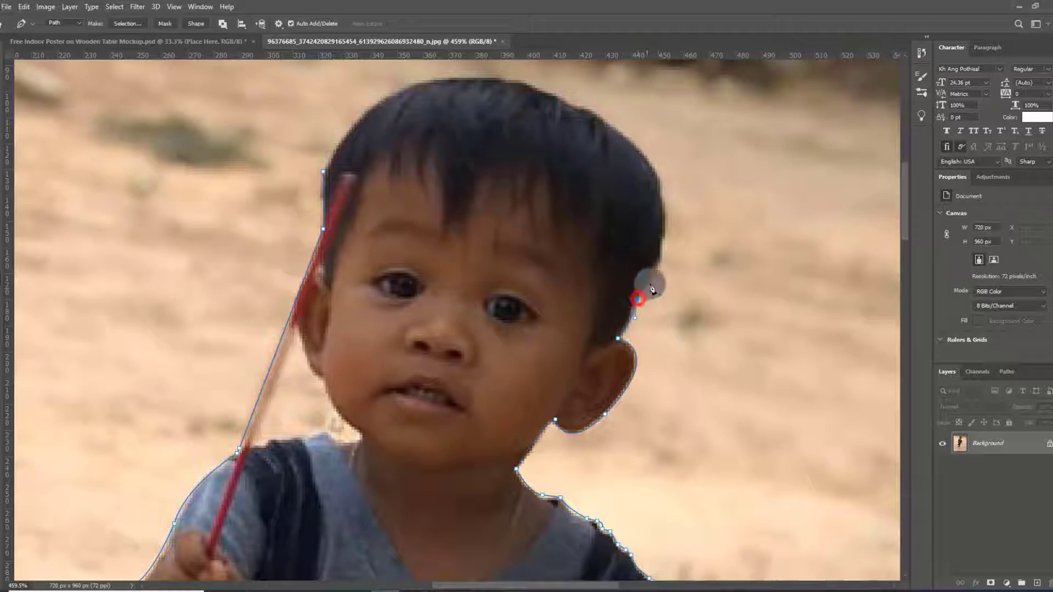
left_click_drag(661, 237, 666, 236)
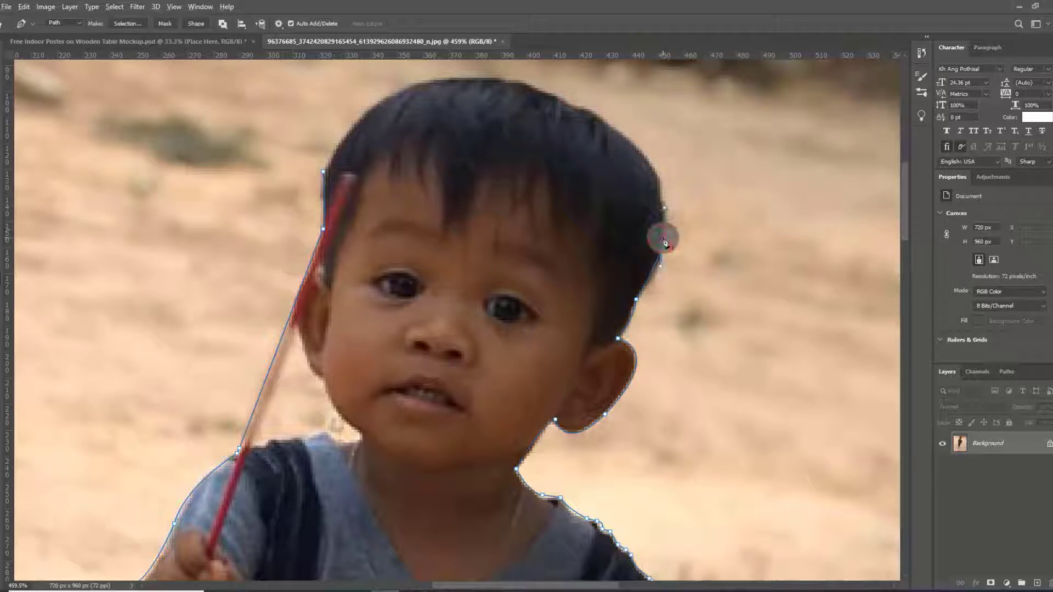
left_click_drag(589, 112, 487, 80)
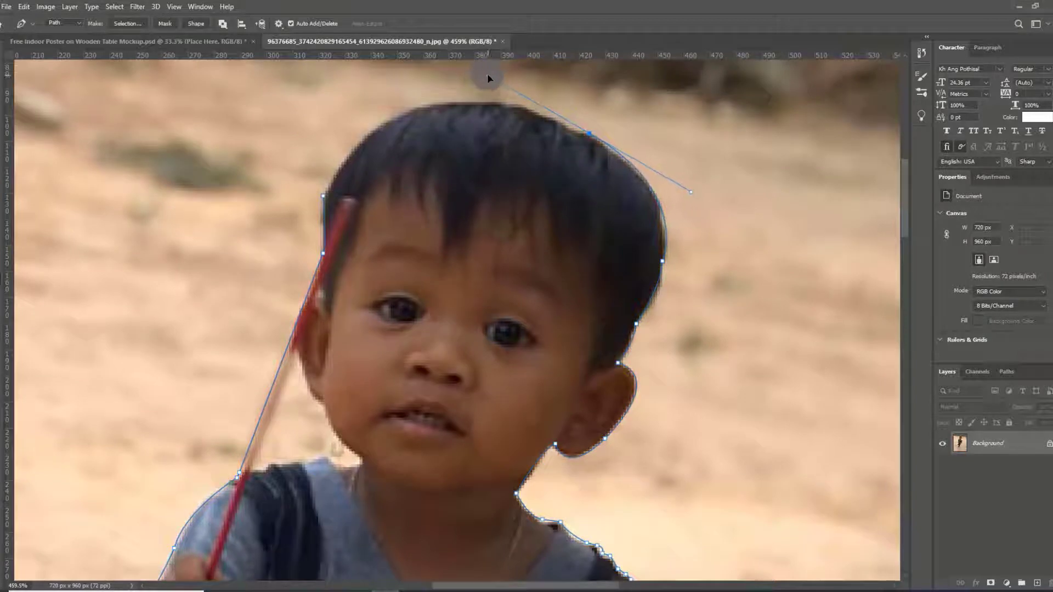
left_click(588, 134)
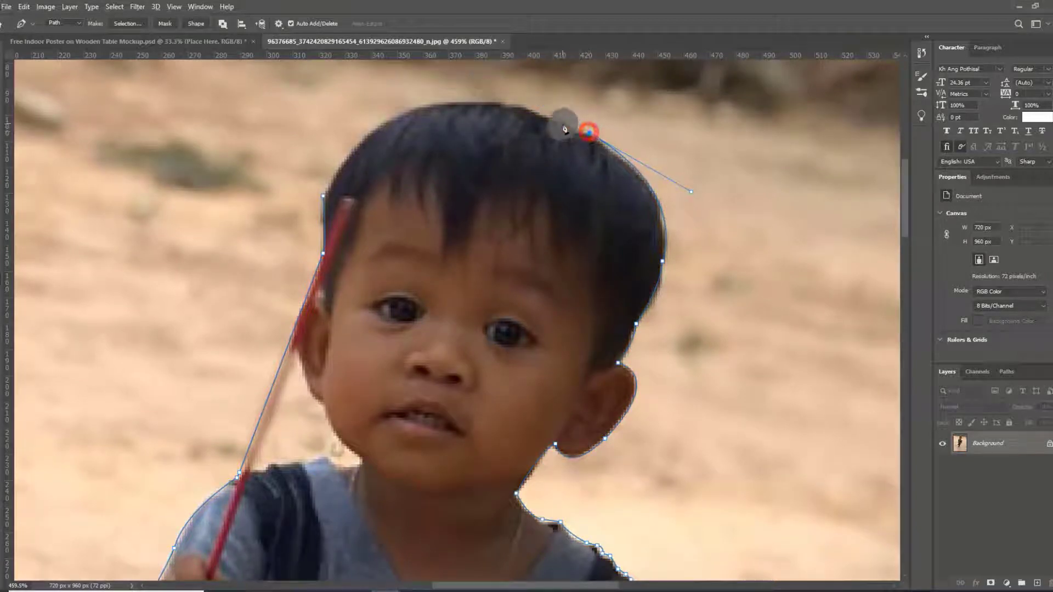
left_click(570, 130)
left_click(557, 117)
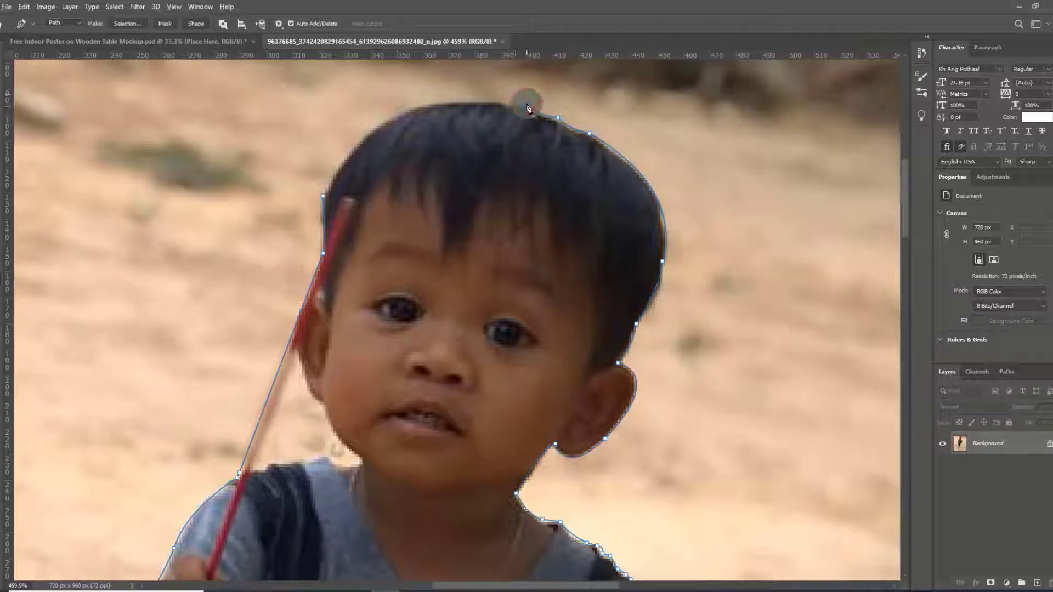
left_click_drag(528, 108, 507, 101)
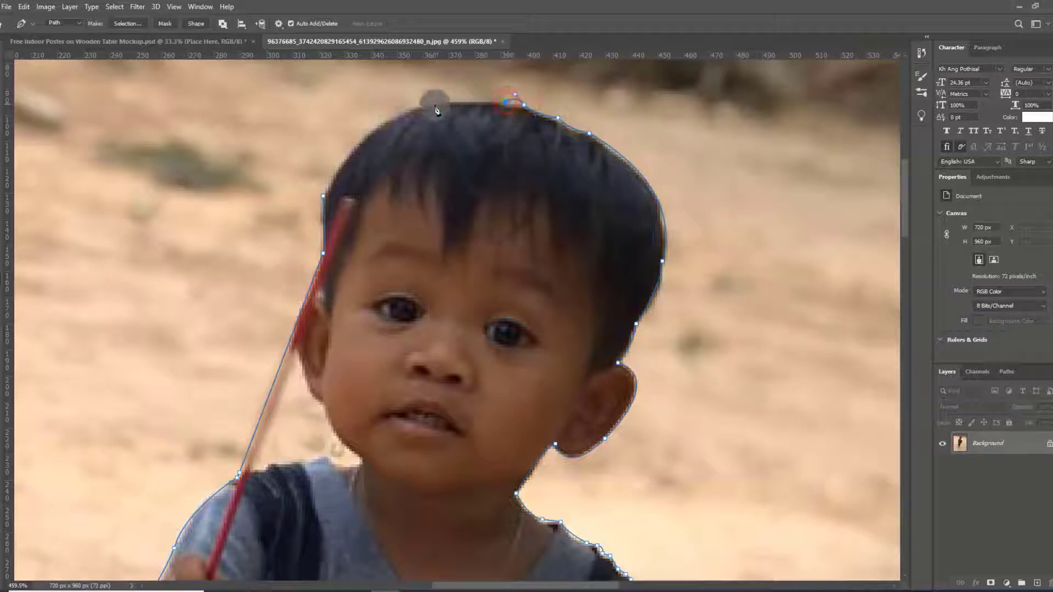
Close the path at its starting point by the stick and convert it to a selection.
mouse_move(323, 196)
left_mouse_down()
mouse_move(302, 320)
mouse_move(283, 308)
left_mouse_up()
scroll(405, 263, "down", 3)
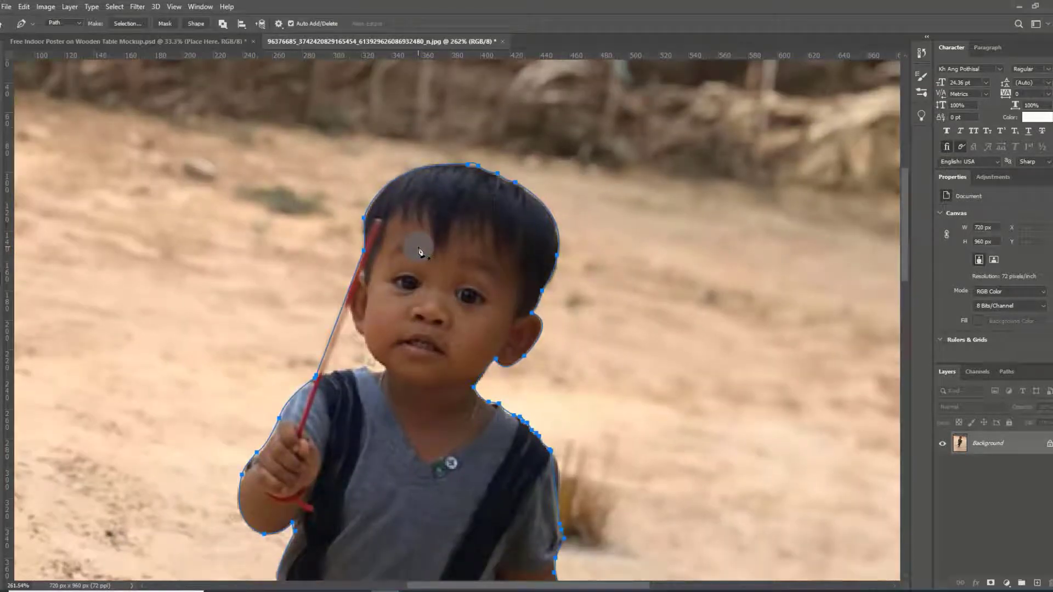
key("ctrl+Return")
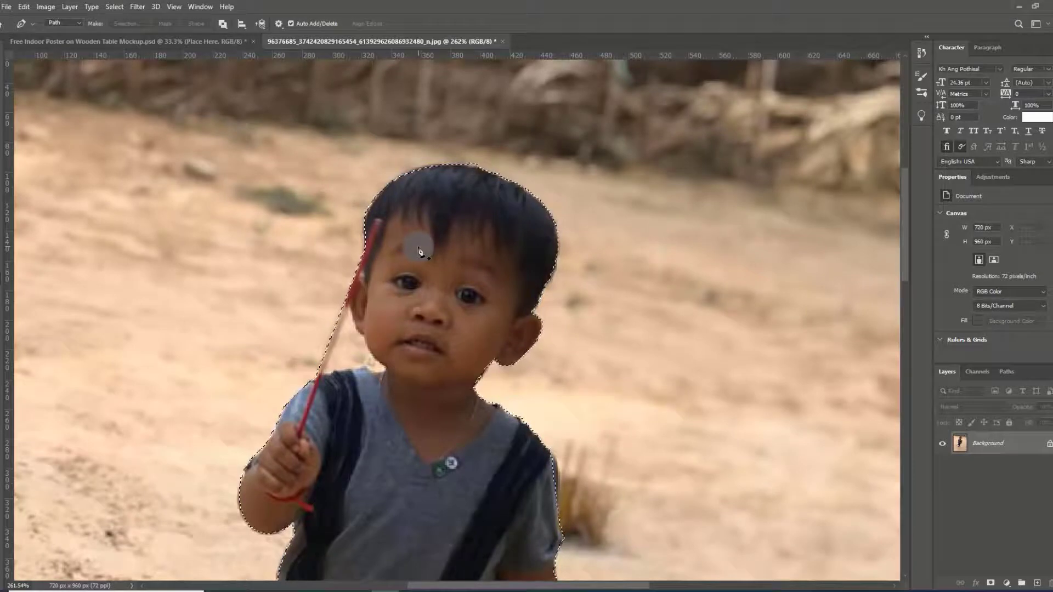
scroll(419, 251, "down", 2)
scroll(420, 247, "down", 1)
scroll(423, 240, "down", 1)
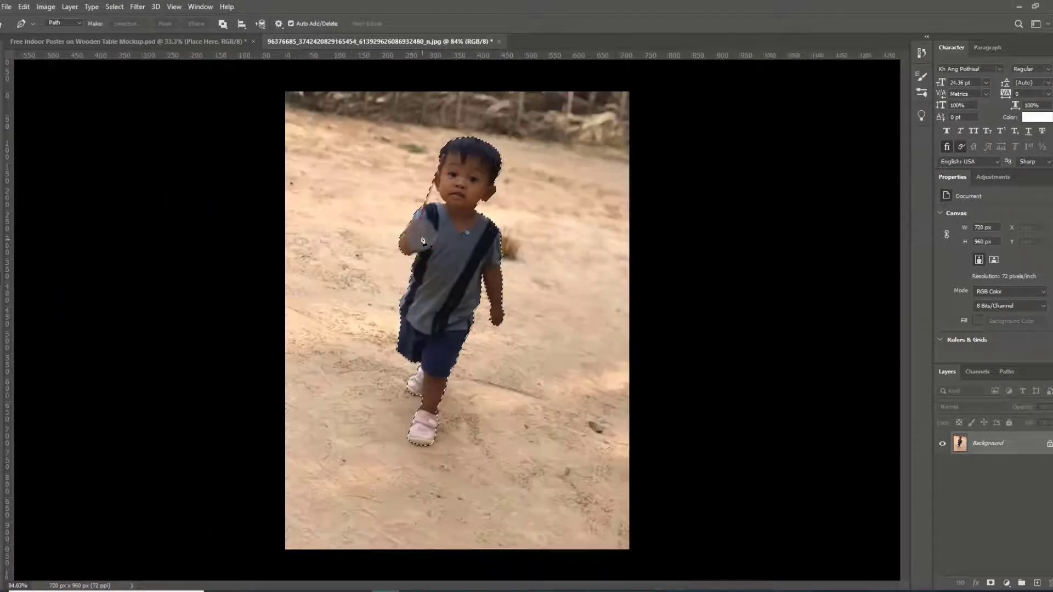
Drag the selected boy into the Place Here smart object's Rectangle 1.psb as Layer 1.
key("v")
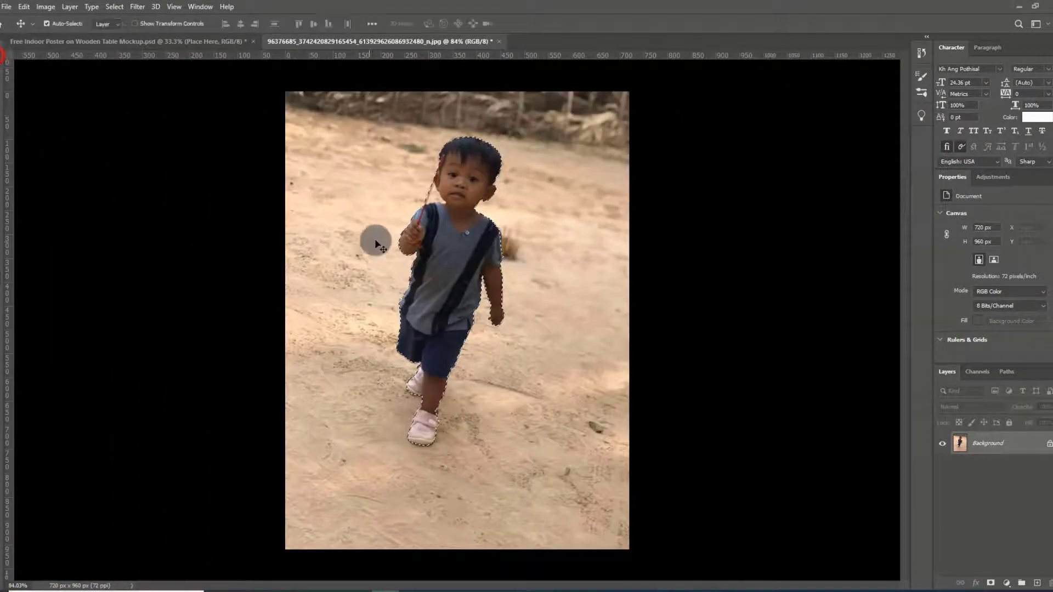
left_click(188, 41)
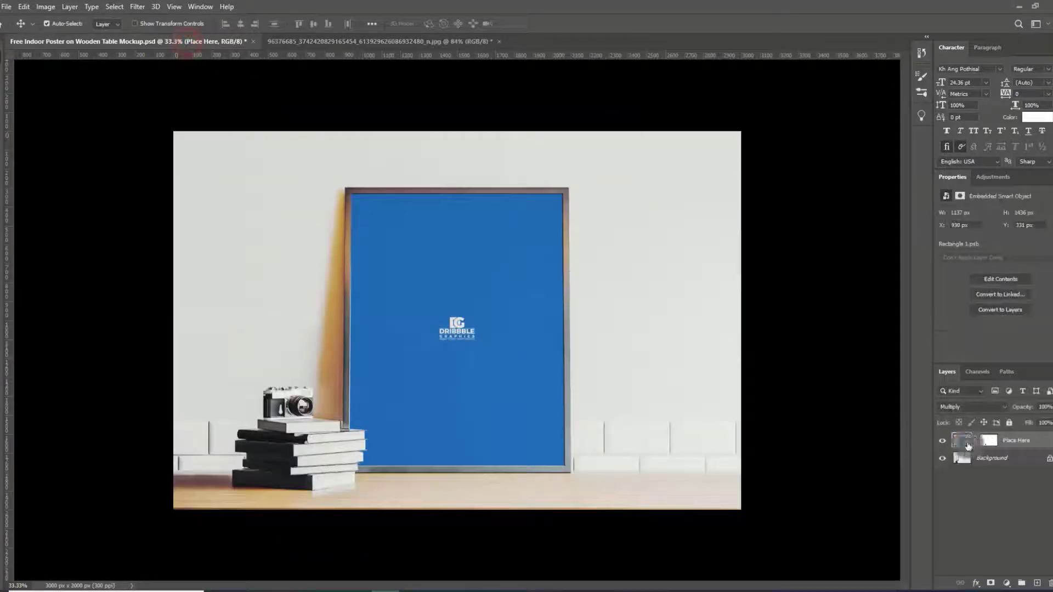
double_click(967, 442)
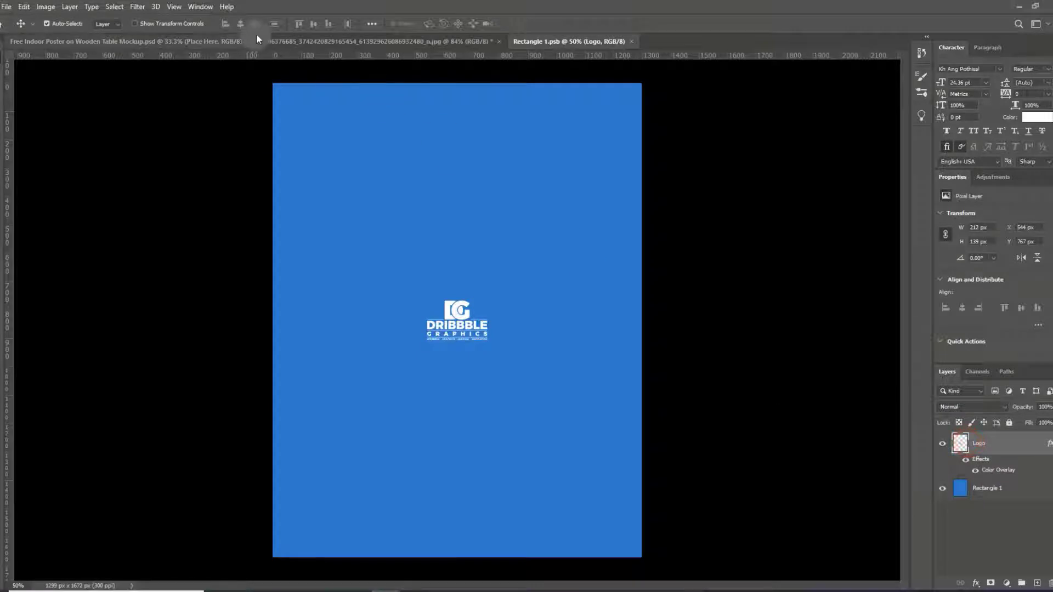
left_click(413, 41)
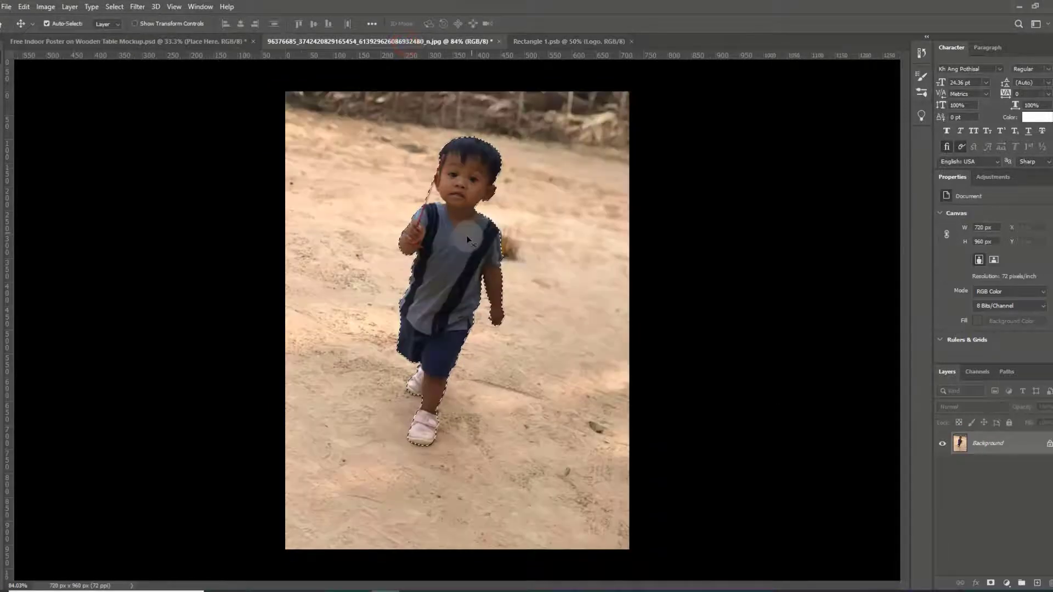
mouse_move(462, 238)
left_mouse_down()
mouse_move(568, 57)
mouse_move(501, 301)
left_mouse_up()
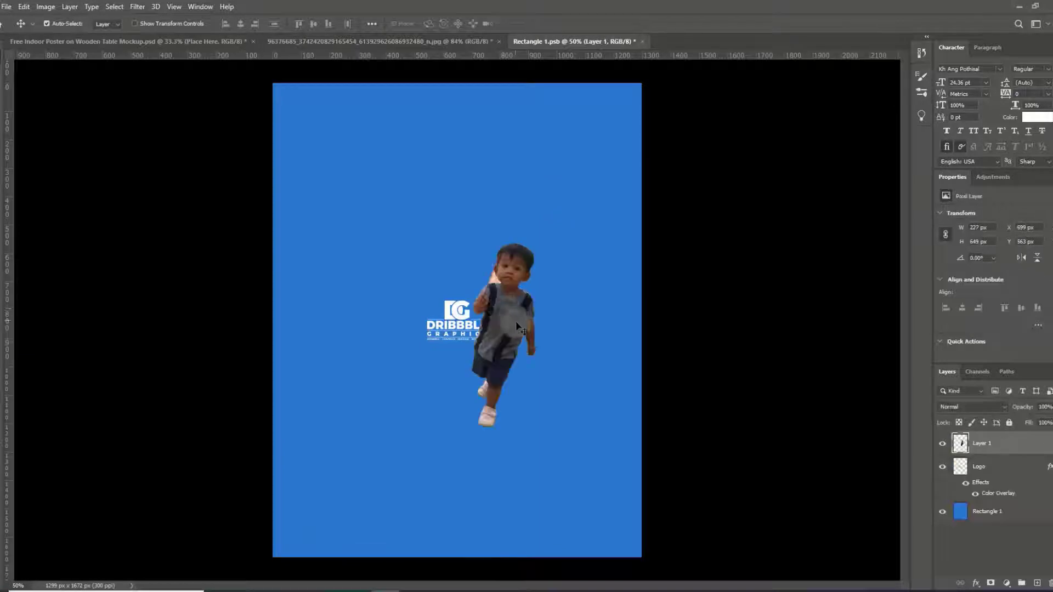
Free-transform the boy to about 251%, nudged up-left to fill the poster's height.
key("ctrl+t")
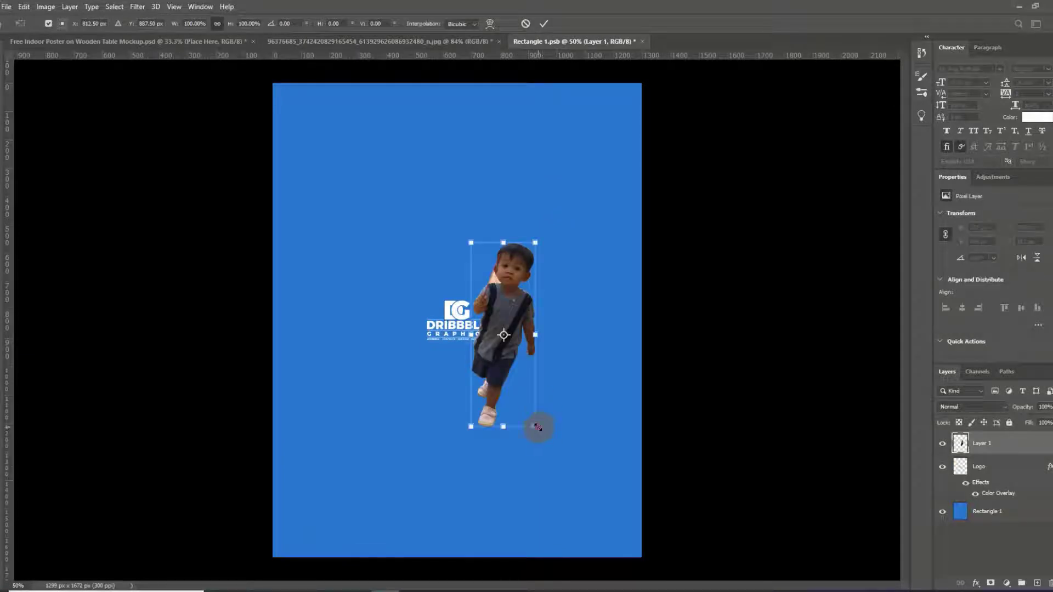
left_click_drag(537, 427, 635, 544)
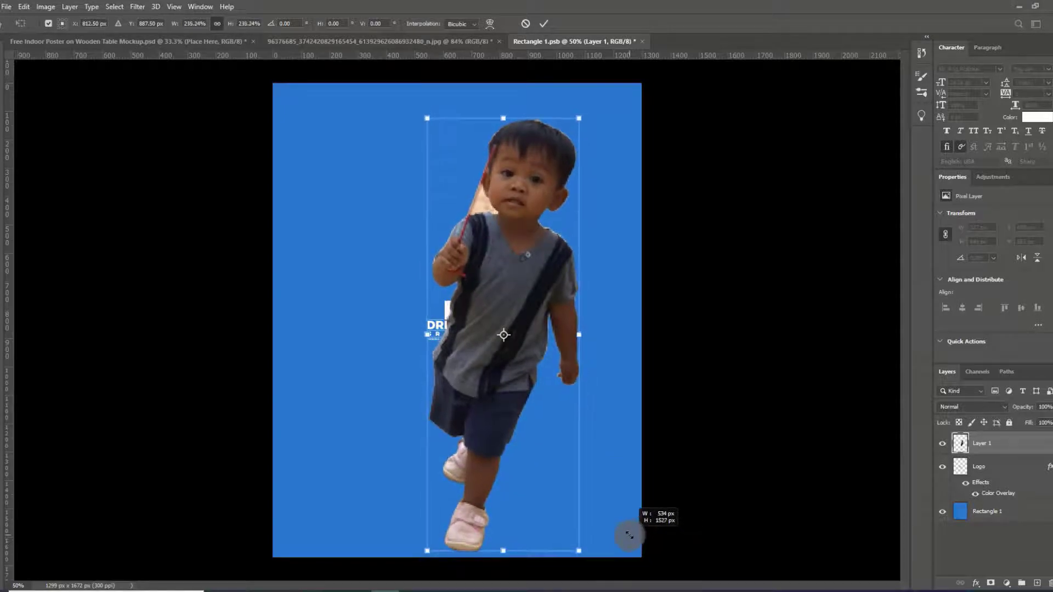
left_click_drag(636, 545, 628, 536)
left_click_drag(426, 118, 414, 105)
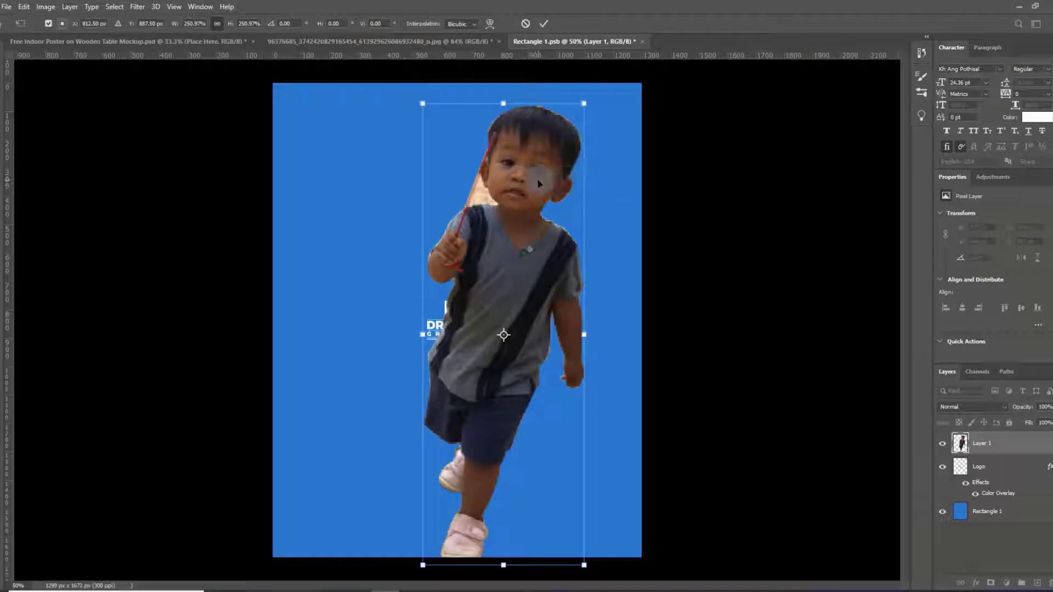
left_click_drag(539, 180, 524, 169)
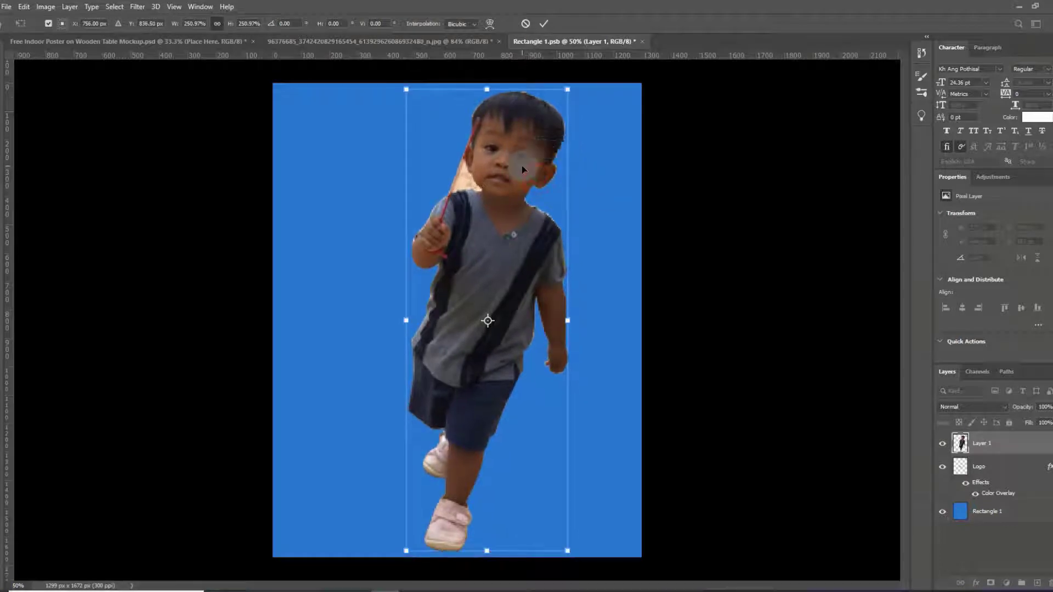
key("Return")
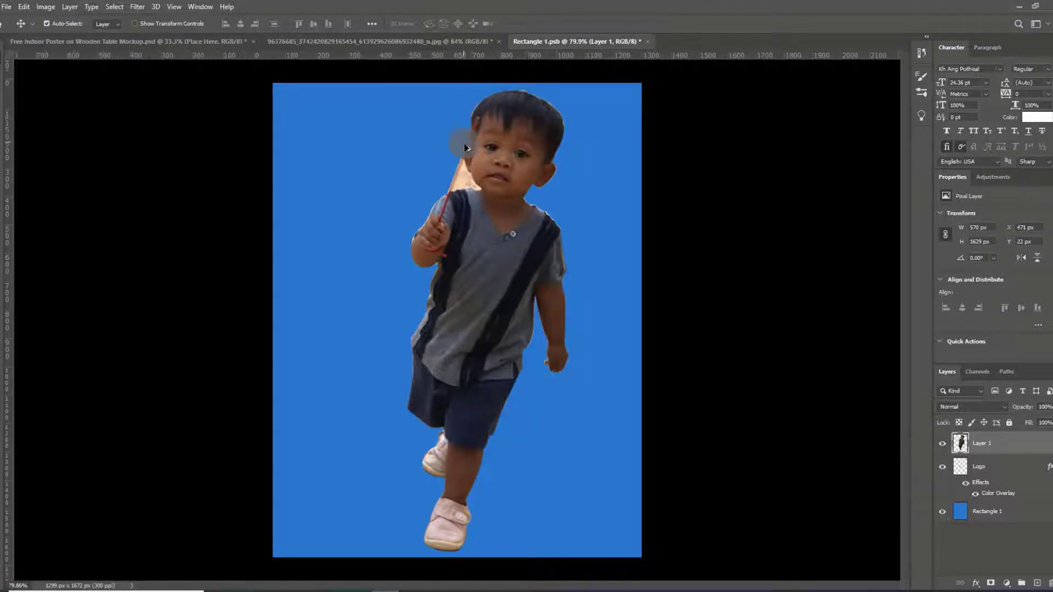
With the Eraser, remove the leftover tan background between the pencil and the boy's cheek.
scroll(470, 231, "up", 3)
scroll(470, 233, "up", 2)
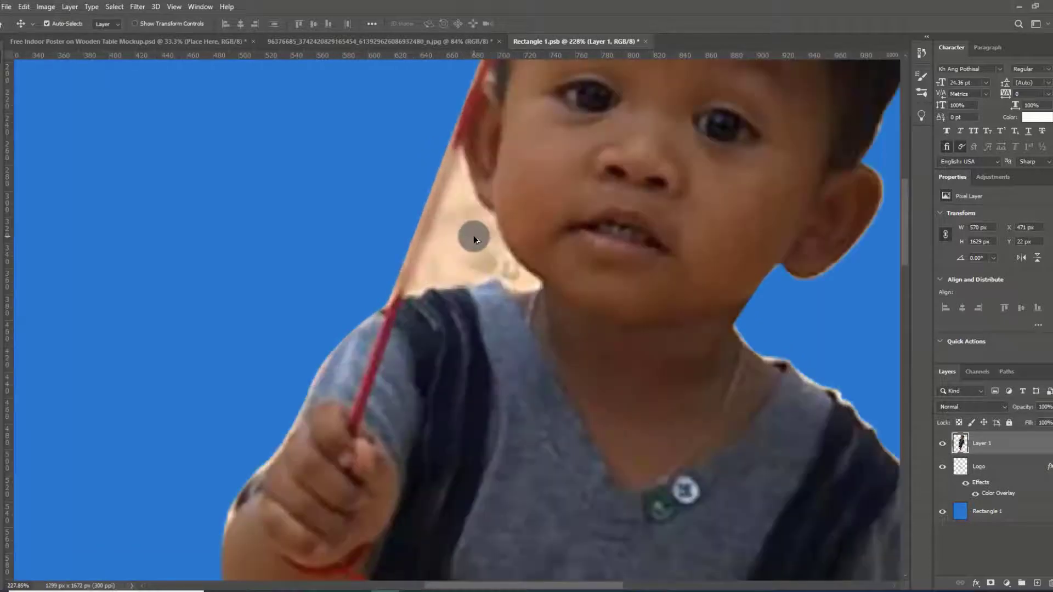
right_click(5, 220)
left_click(33, 218)
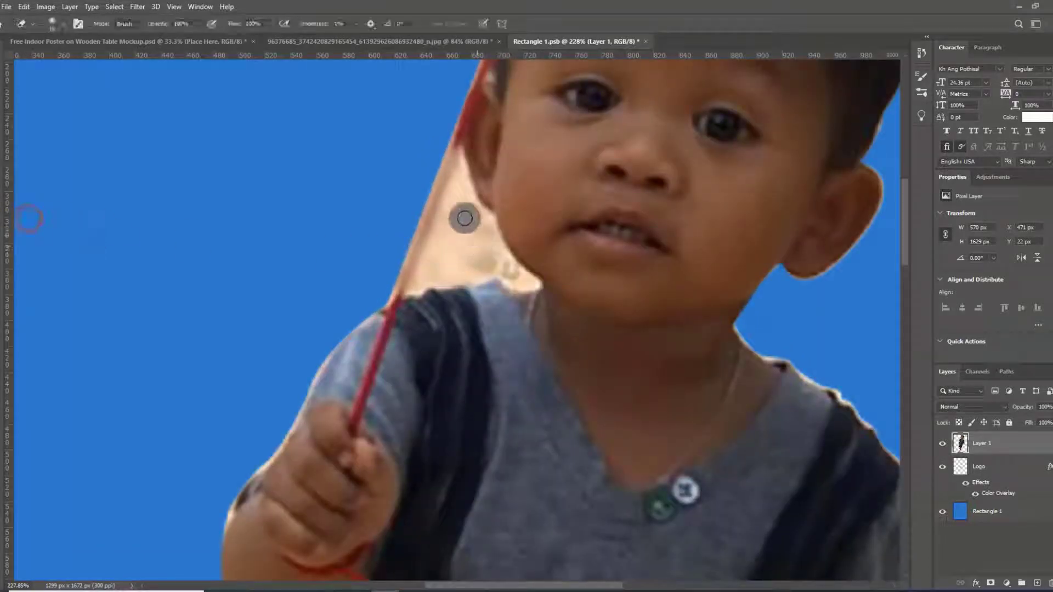
mouse_move(453, 185)
left_mouse_down()
mouse_move(435, 252)
mouse_move(458, 170)
mouse_move(419, 276)
mouse_move(525, 282)
mouse_move(463, 263)
mouse_move(437, 271)
mouse_move(461, 221)
mouse_move(453, 229)
mouse_move(461, 186)
mouse_move(493, 234)
left_mouse_up()
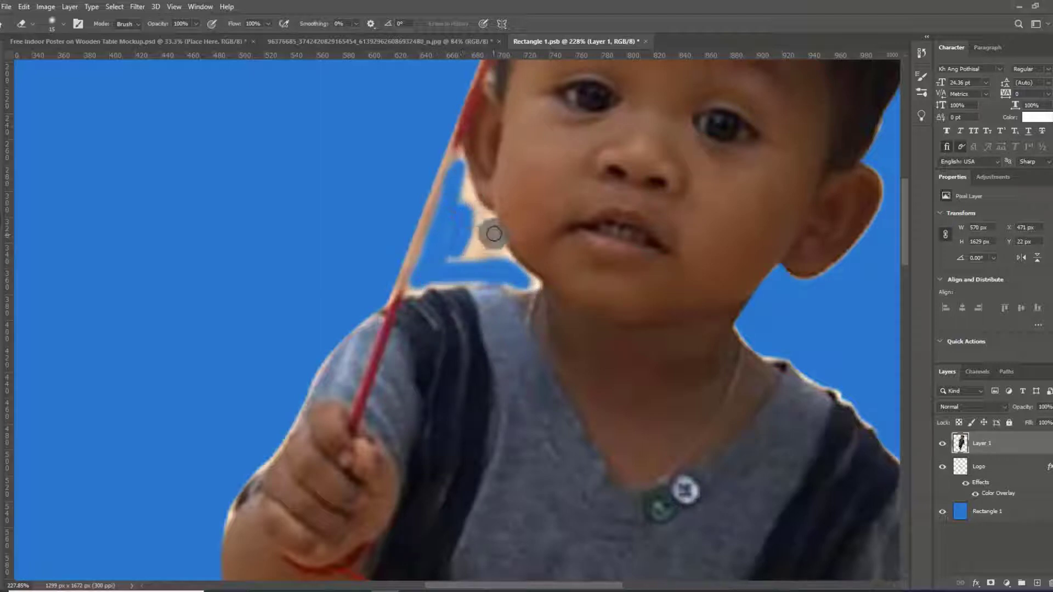
scroll(493, 234, "up", 3)
left_click_drag(423, 113, 447, 242)
mouse_move(440, 197)
left_mouse_down()
mouse_move(447, 235)
mouse_move(426, 285)
mouse_move(423, 226)
left_mouse_up()
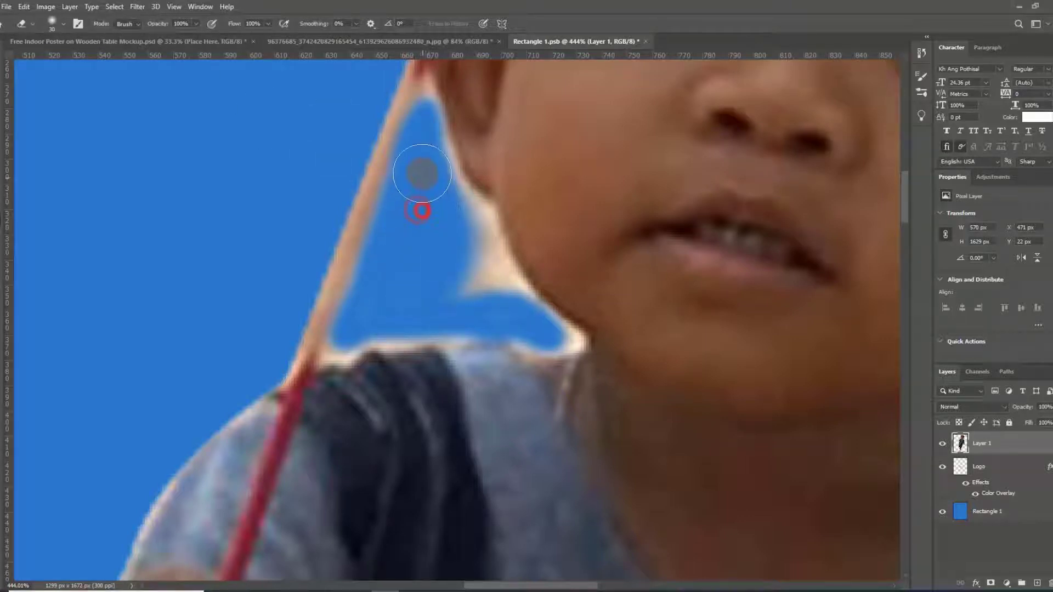
Erase the light fringe along the cheek, ear, below the ear and down the jaw.
left_click(422, 174)
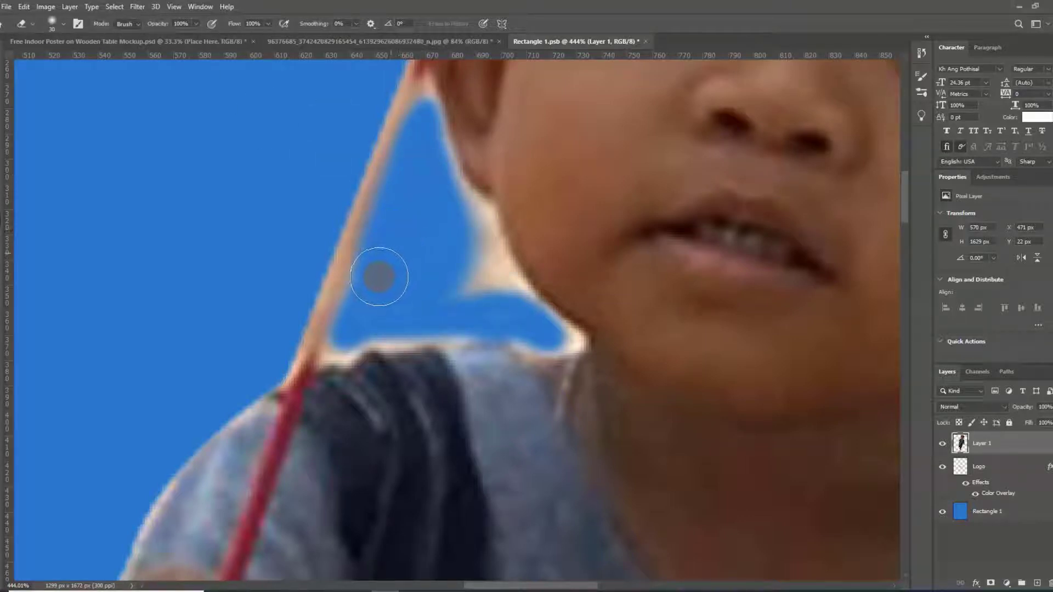
mouse_move(366, 318)
left_mouse_down()
mouse_move(449, 322)
mouse_move(422, 148)
left_mouse_up()
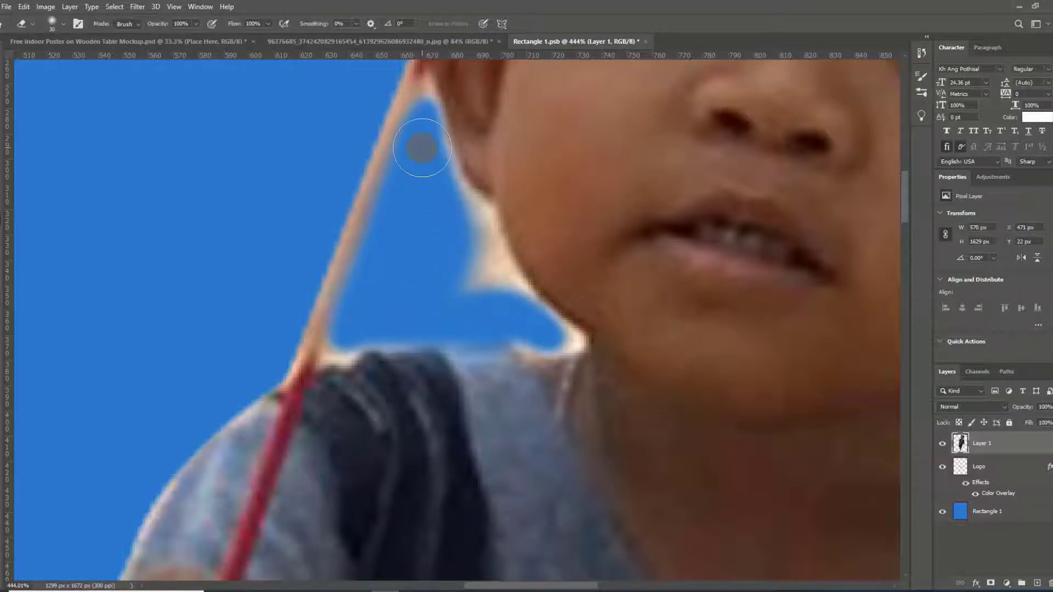
left_click(422, 148)
left_click_drag(437, 202, 461, 215)
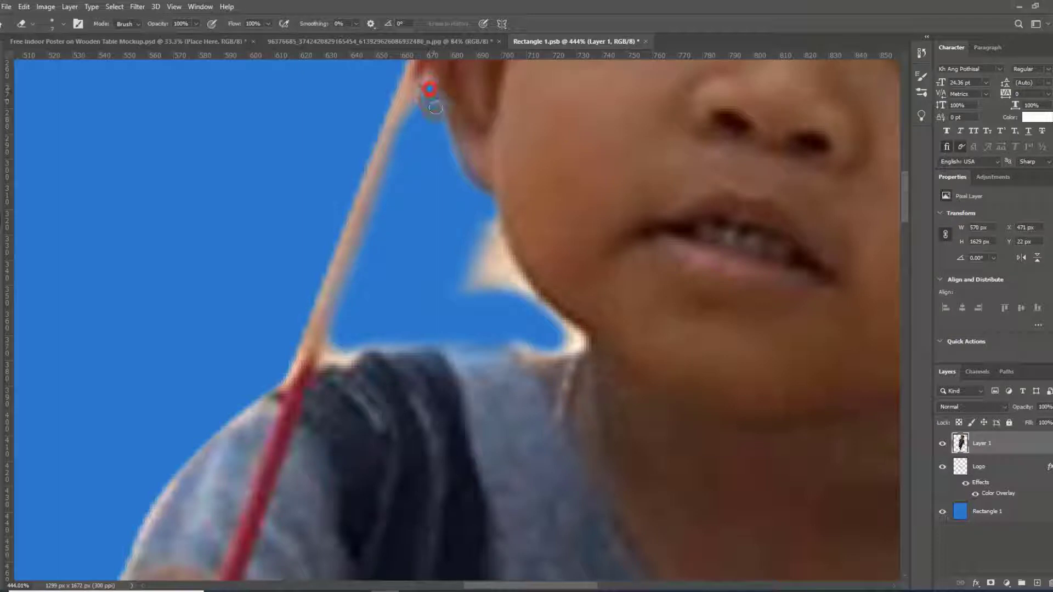
left_click(428, 84)
left_click_drag(477, 219, 475, 298)
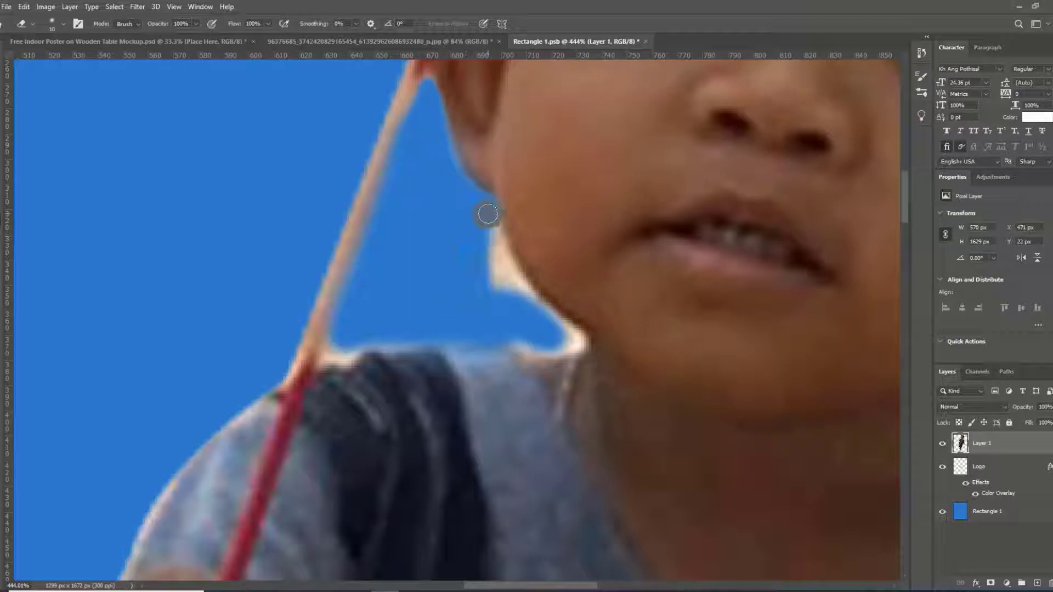
mouse_move(488, 214)
left_mouse_down()
mouse_move(500, 270)
mouse_move(490, 225)
mouse_move(513, 277)
mouse_move(571, 334)
mouse_move(567, 344)
mouse_move(525, 342)
left_mouse_up()
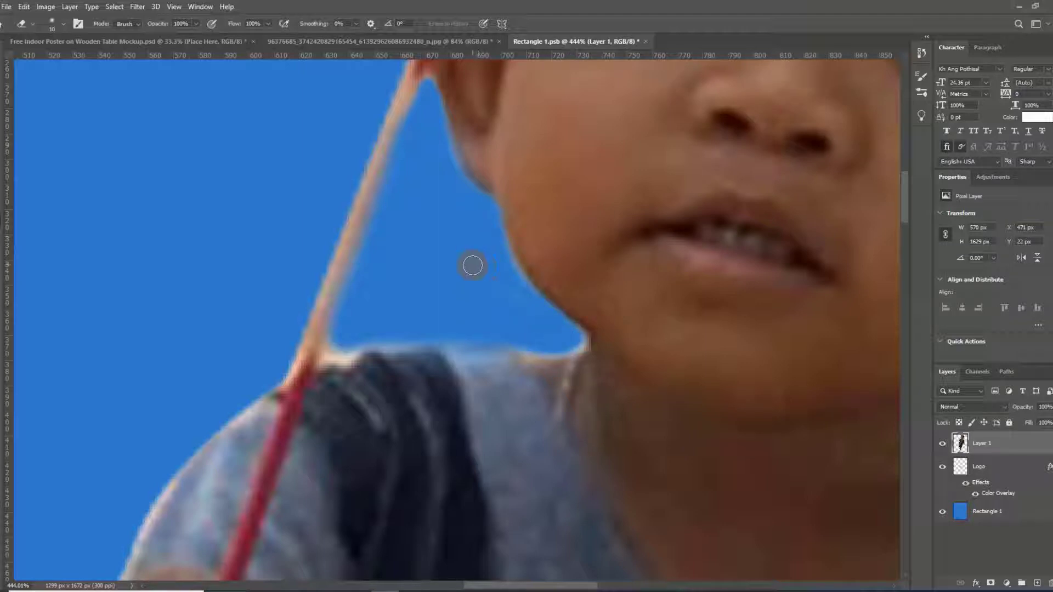
Erase the light halo along the shirt edge beside the stick.
left_click(463, 299)
left_click(413, 296)
left_click(384, 337)
left_click_drag(361, 340, 337, 350)
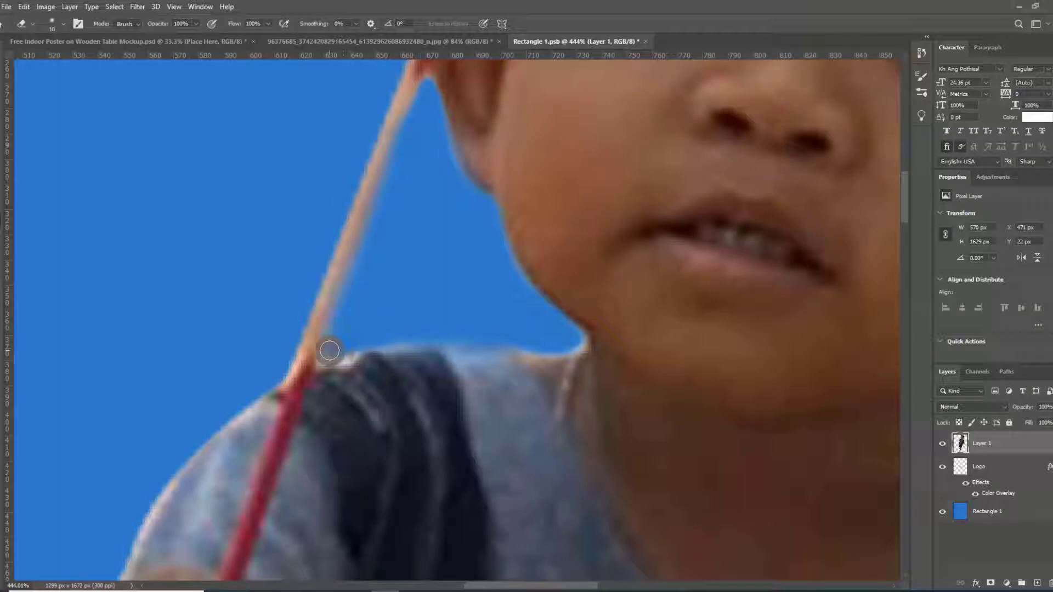
left_click(325, 352)
scroll(423, 212, "down", 5)
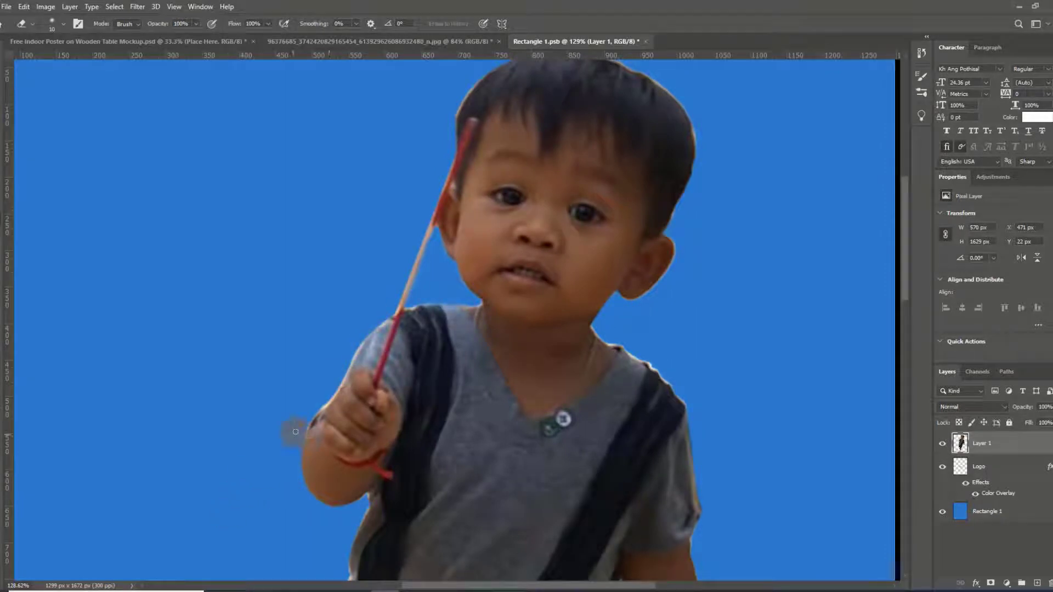
Set the eraser brush to 30 px at 78% opacity.
scroll(295, 432, "down", 2)
scroll(379, 182, "up", 3)
scroll(393, 176, "up", 2)
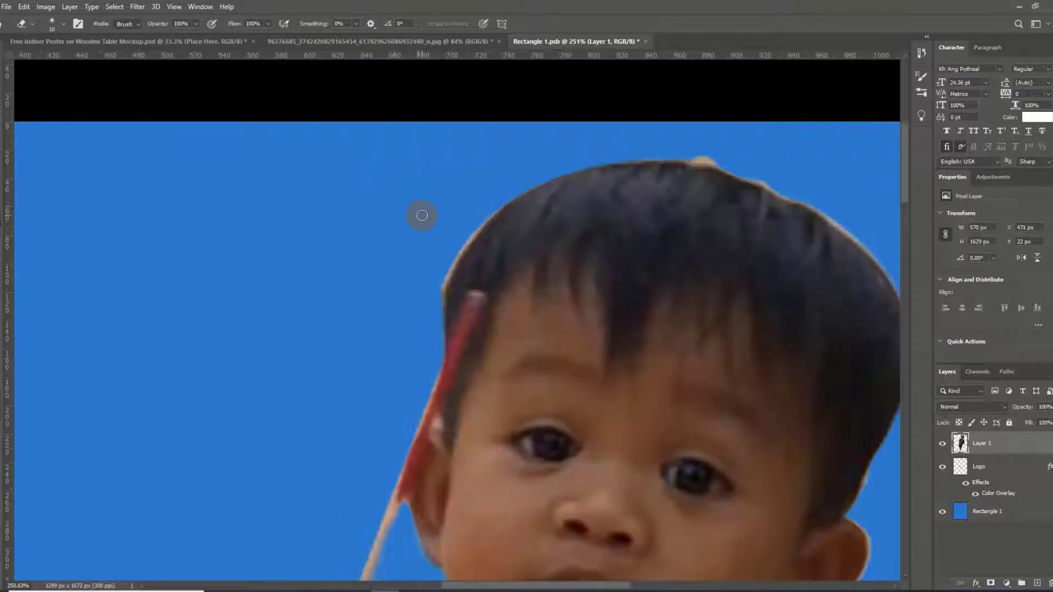
scroll(420, 213, "up", 2)
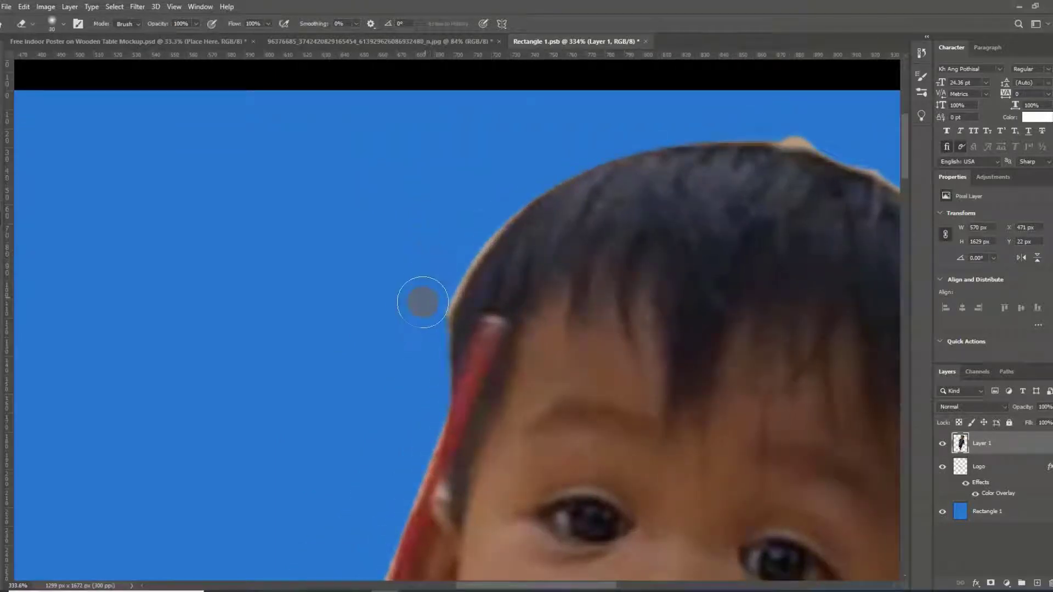
left_click(413, 326)
key("bracketright")
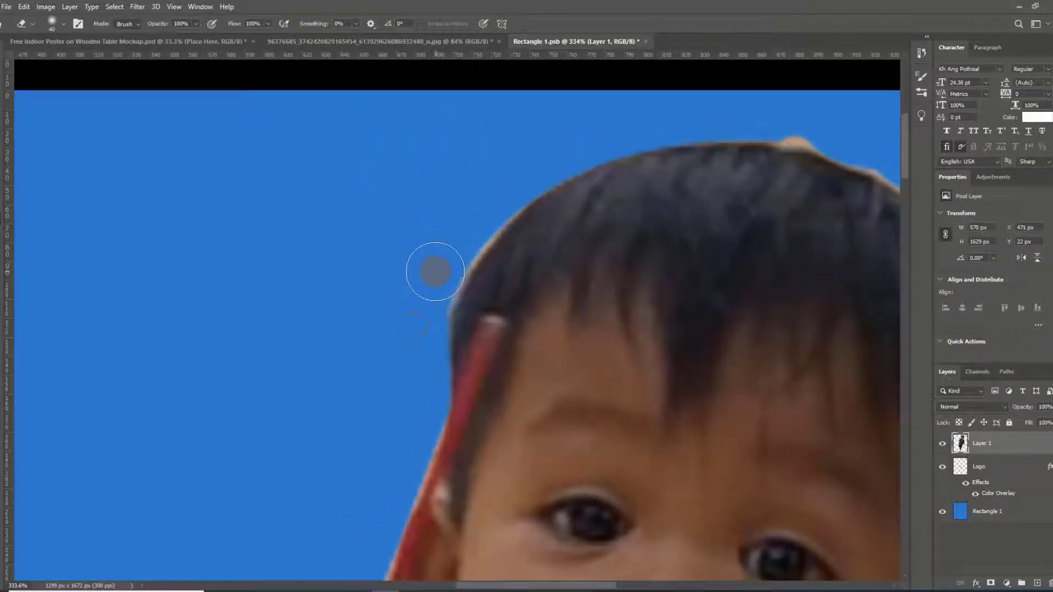
left_click_drag(165, 24, 153, 23)
key("bracketleft")
Soften the light fringe along the left hair edge and top of the hair.
left_click(462, 237)
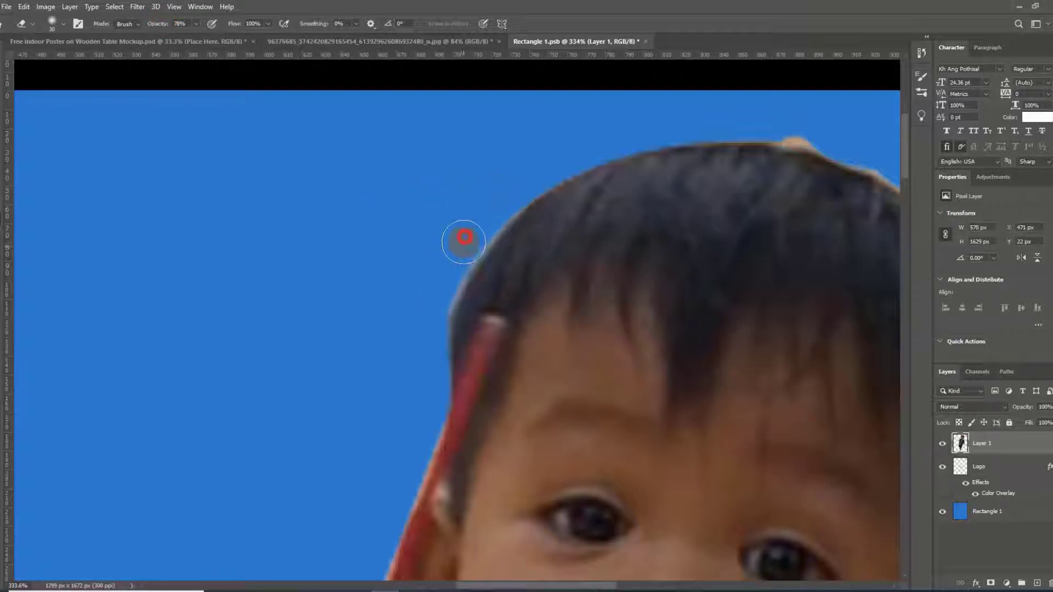
mouse_move(441, 276)
left_mouse_down()
mouse_move(432, 298)
mouse_move(436, 286)
left_mouse_up()
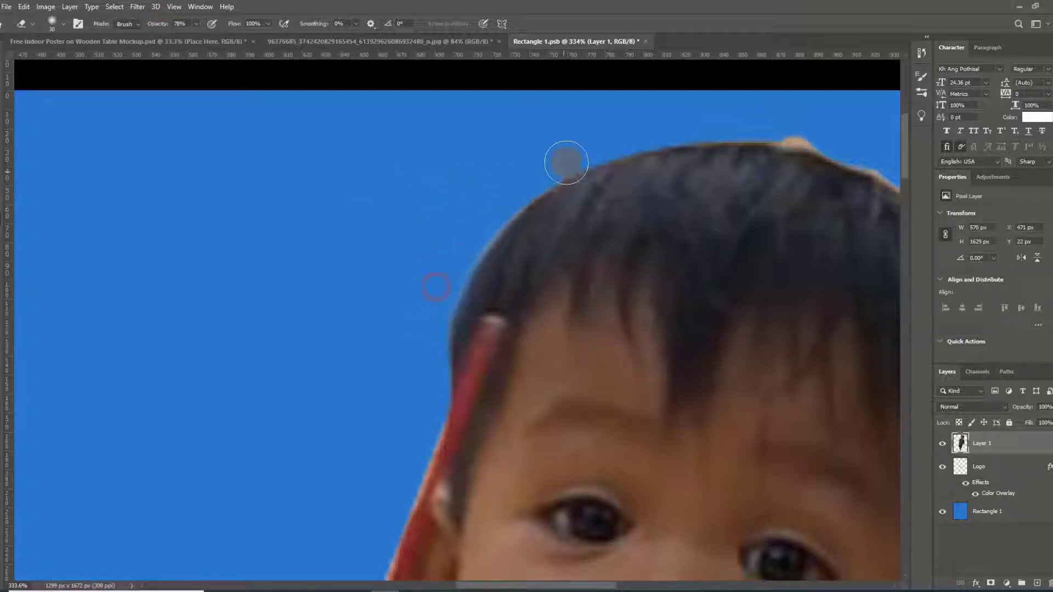
left_click(565, 160)
left_click_drag(463, 232, 442, 292)
scroll(478, 187, "down", 3)
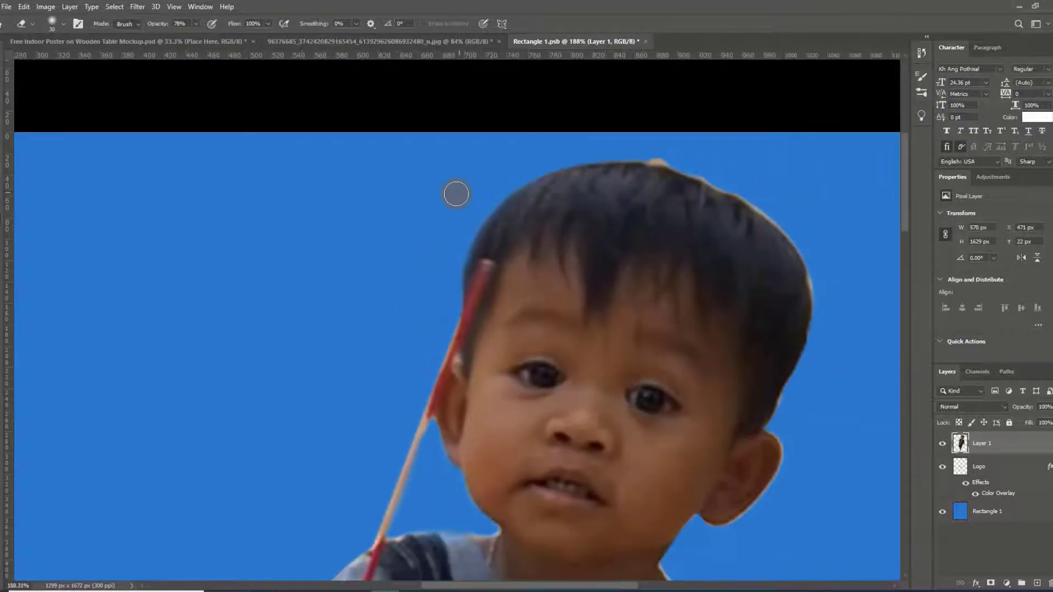
scroll(770, 171, "up", 2)
Erase the peach bump on top of the hair and the fringe down the right hair edge.
mouse_move(543, 132)
left_mouse_down()
mouse_move(722, 193)
mouse_move(865, 377)
left_mouse_up()
left_click(747, 207)
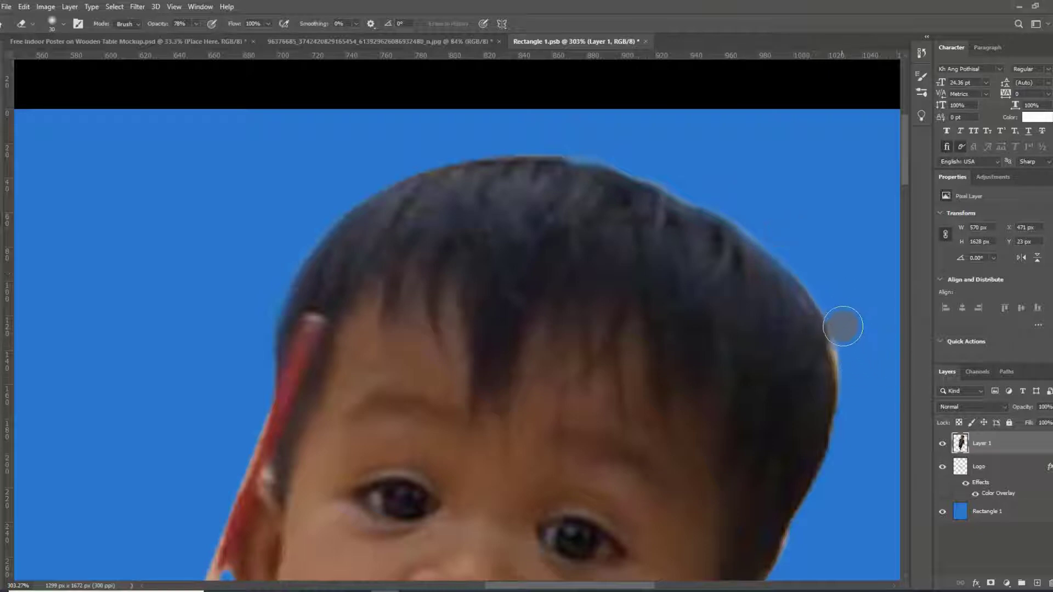
left_click_drag(843, 327, 856, 393)
mouse_move(853, 349)
left_mouse_down()
mouse_move(855, 418)
mouse_move(830, 492)
mouse_move(777, 546)
left_mouse_up()
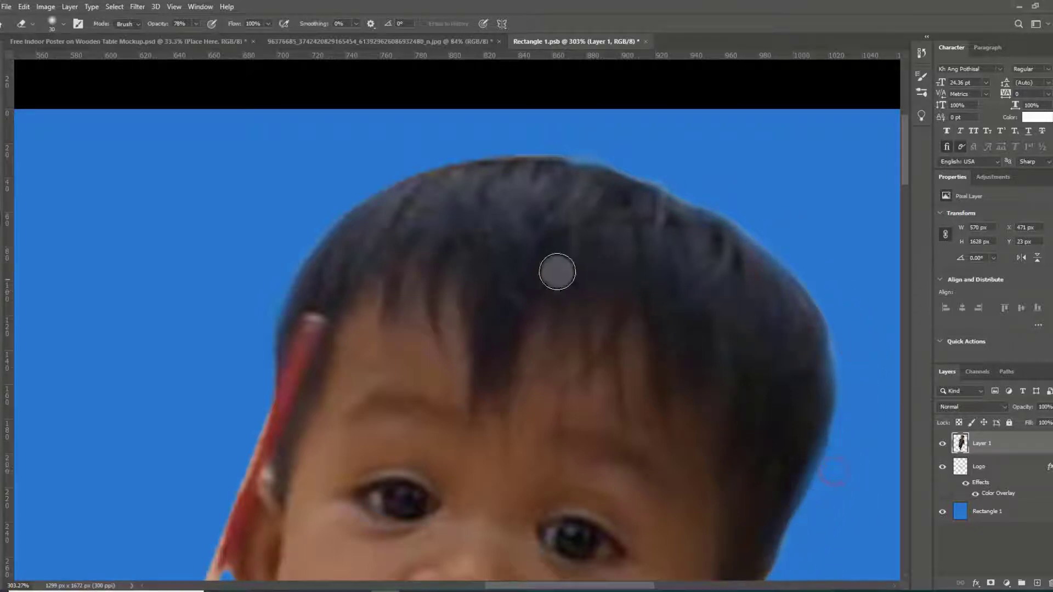
scroll(558, 272, "down", 5)
scroll(616, 329, "down", 1)
scroll(631, 430, "up", 3)
scroll(646, 396, "up", 4)
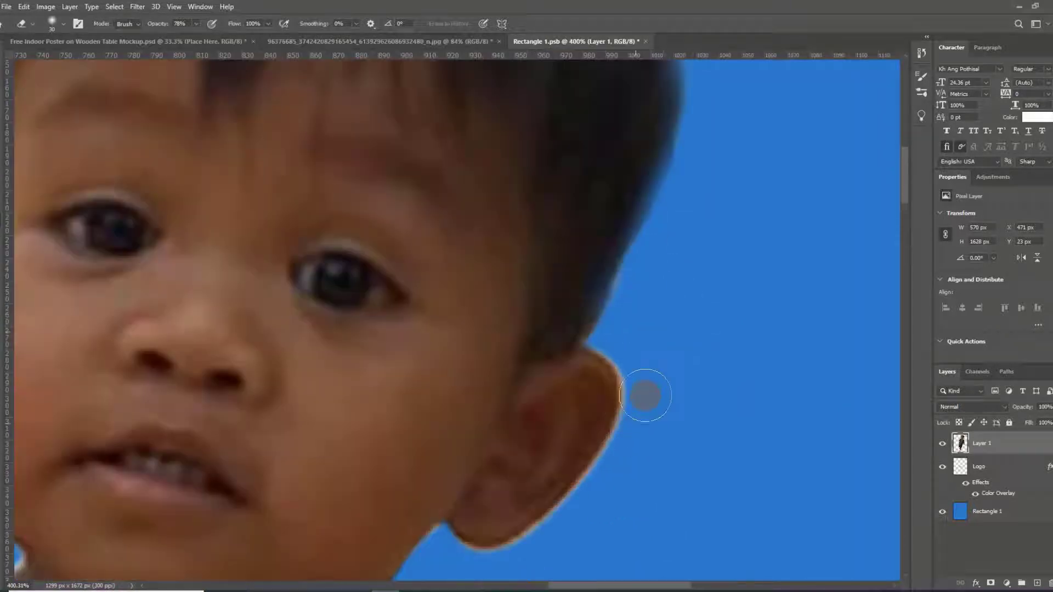
Clean stray pixels and fringe where the hair meets the ear and around the ear.
left_click_drag(637, 289, 645, 277)
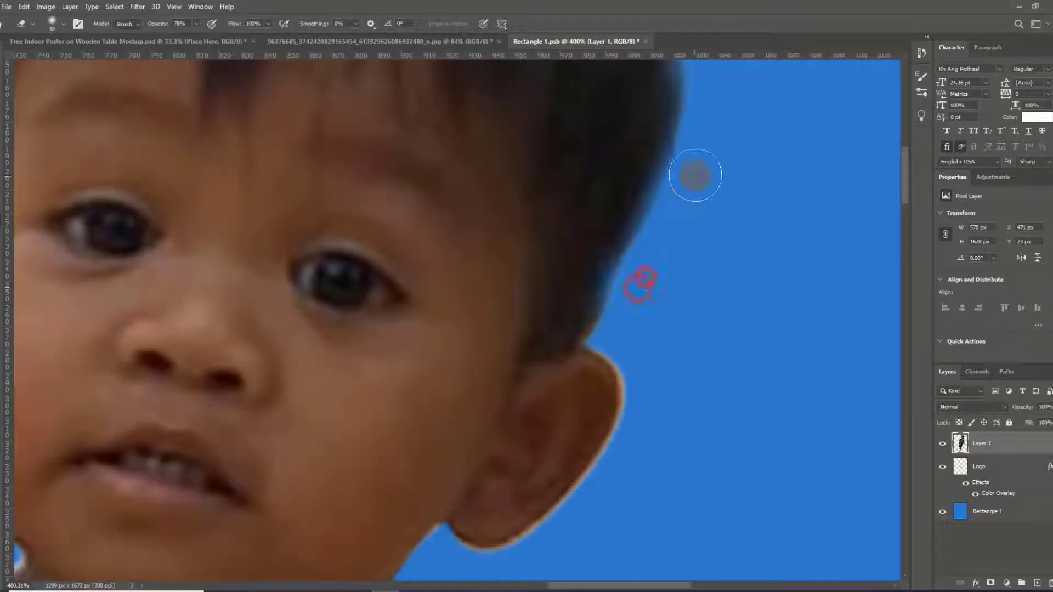
left_click_drag(699, 174, 705, 158)
left_click_drag(621, 327, 616, 324)
left_click(625, 340)
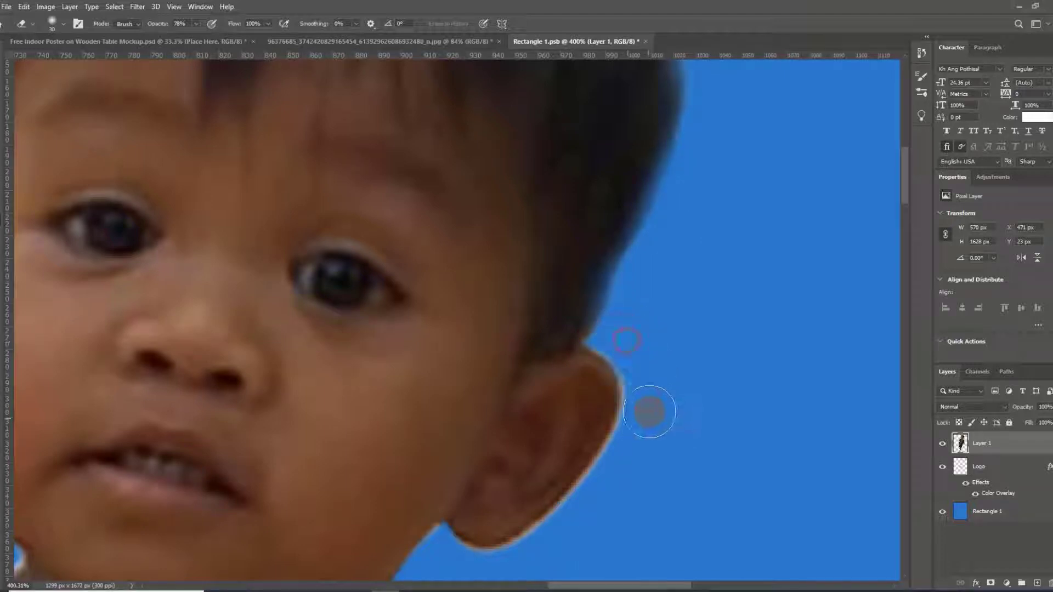
left_click(649, 412)
scroll(609, 464, "down", 3)
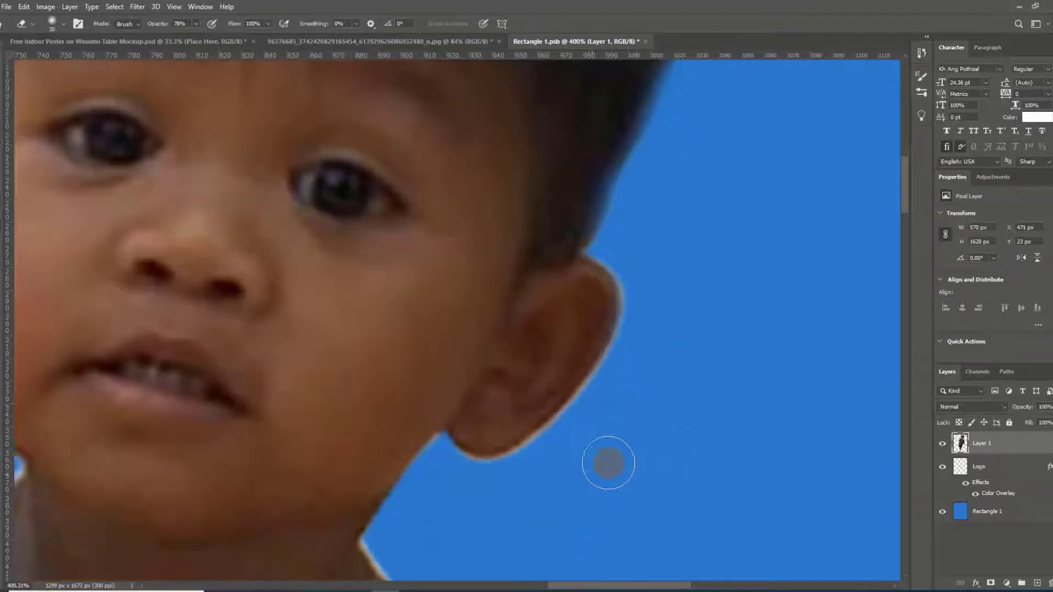
left_click(637, 346)
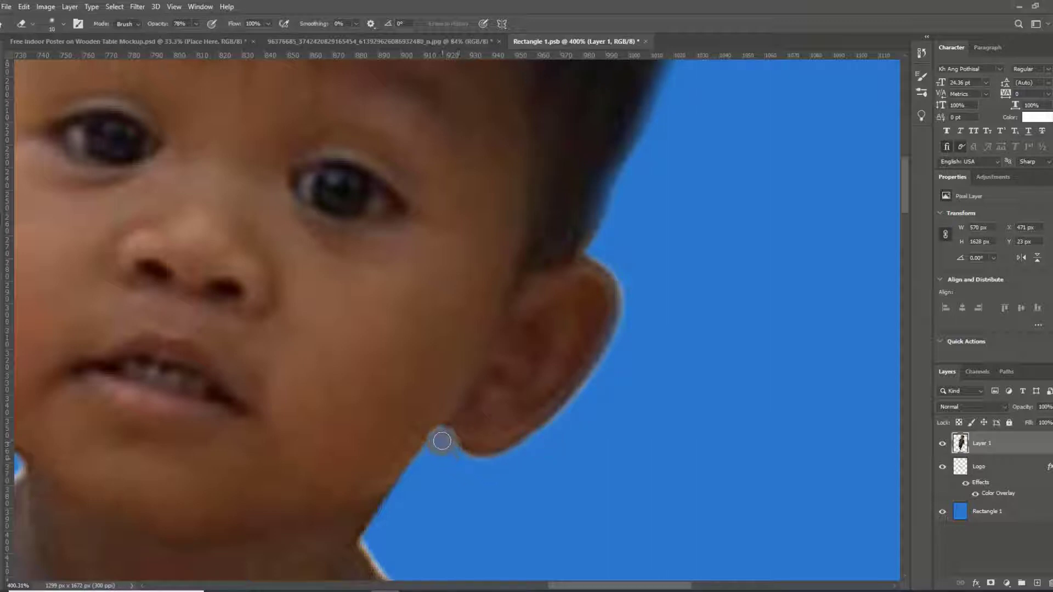
Erase the halo at the earlobe and soften the neck edge below the ear.
left_click_drag(442, 440, 432, 447)
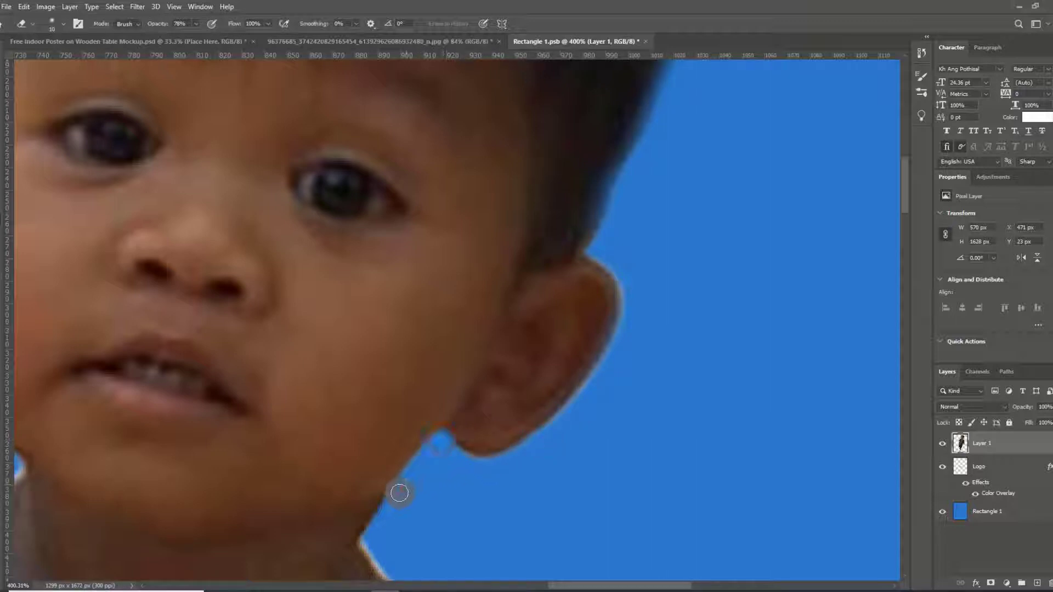
left_click_drag(369, 521, 377, 550)
scroll(377, 547, "down", 5)
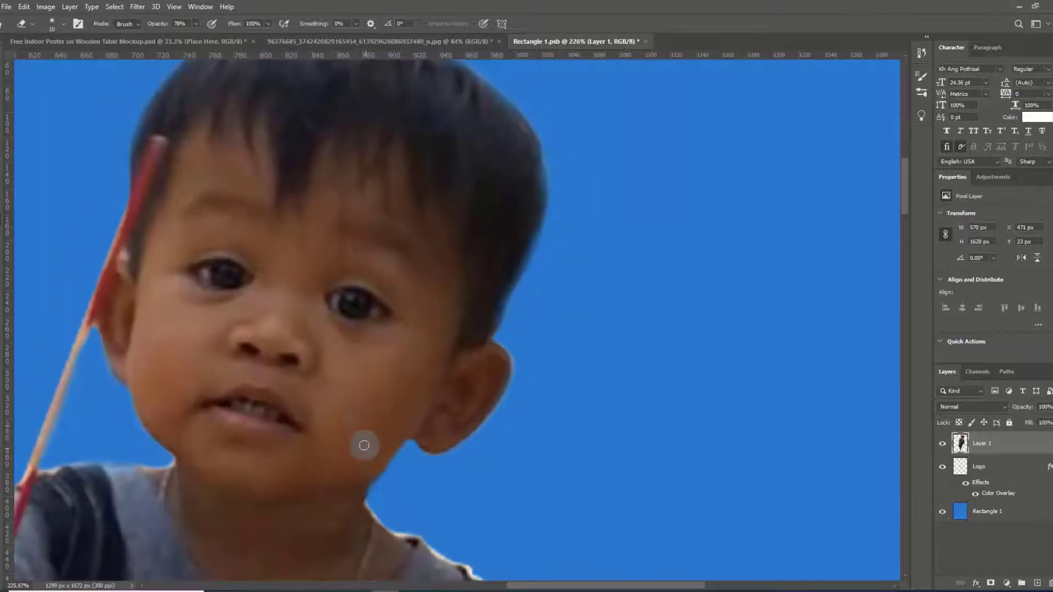
scroll(364, 424, "down", 1)
scroll(402, 494, "up", 2)
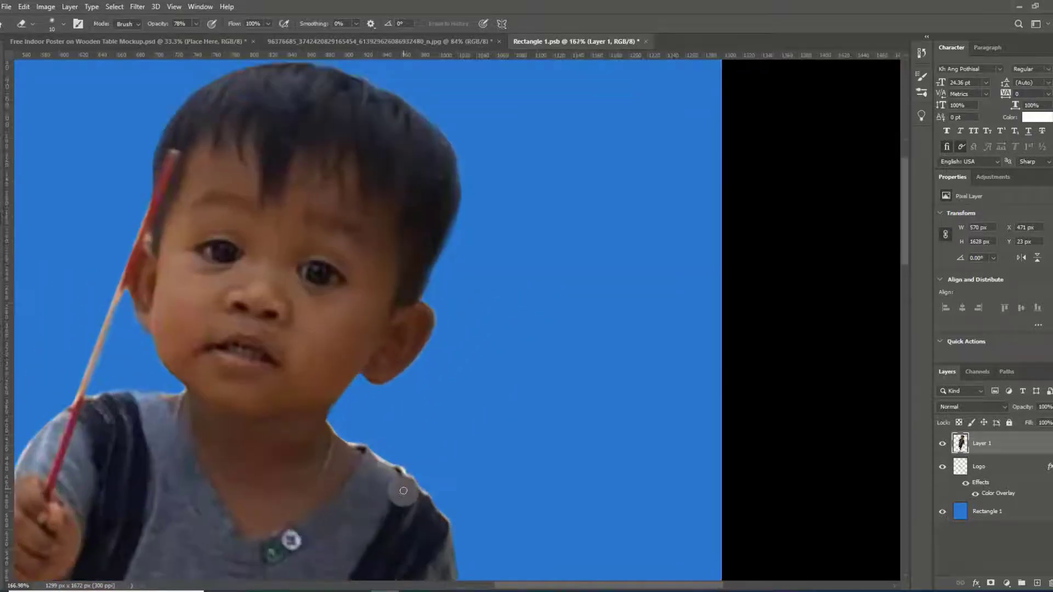
scroll(402, 494, "up", 2)
scroll(402, 494, "up", 2)
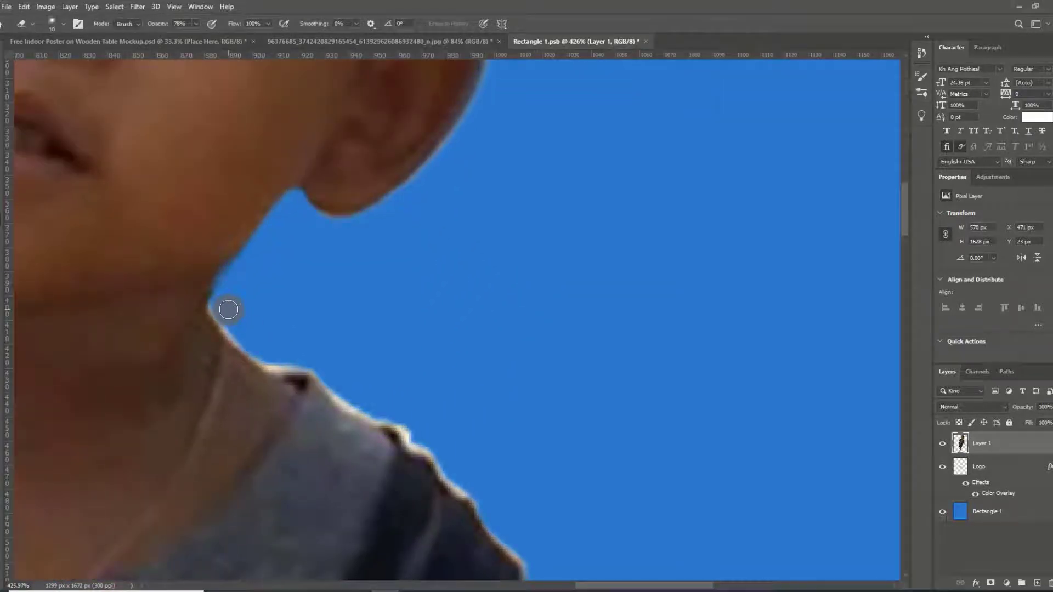
Enlarge the eraser to 25 px and erase the light fringe along the shoulder edge.
right_click(233, 306, "alt")
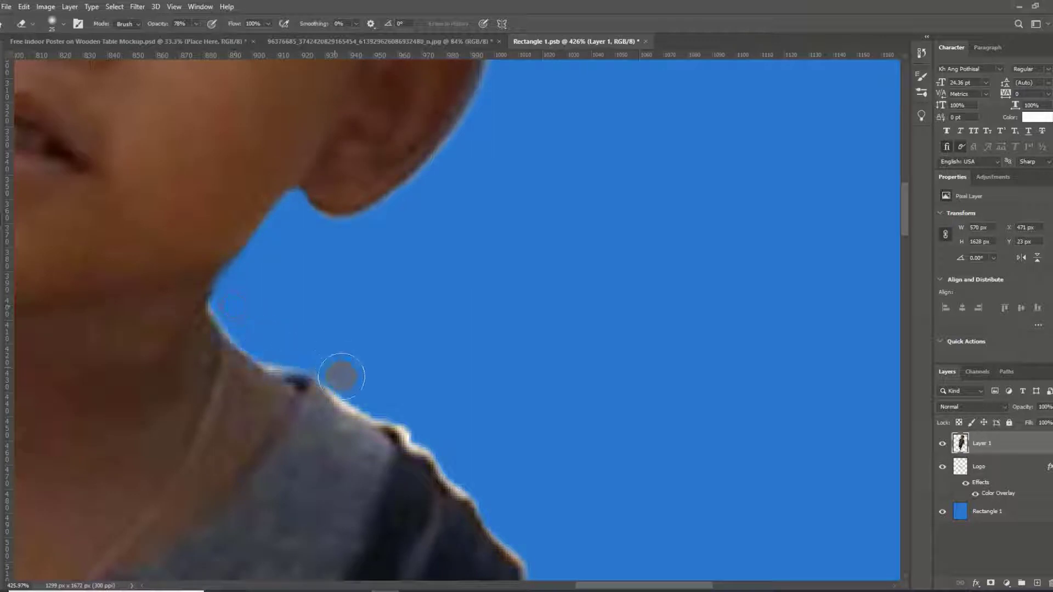
left_click_drag(341, 376, 452, 452)
scroll(439, 439, "down", 3)
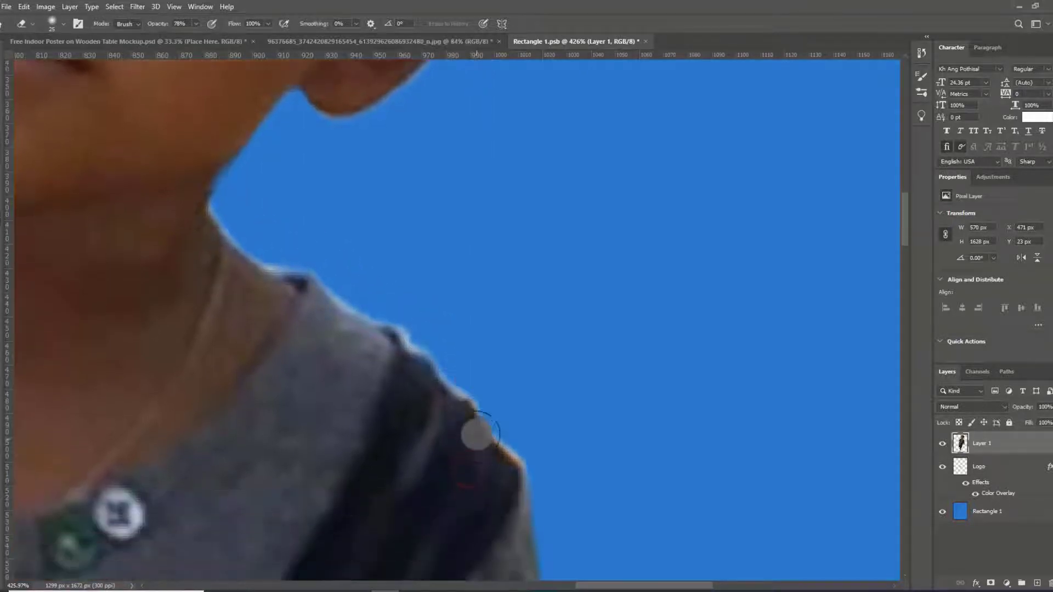
left_click_drag(483, 390, 518, 436)
scroll(576, 395, "down", 4)
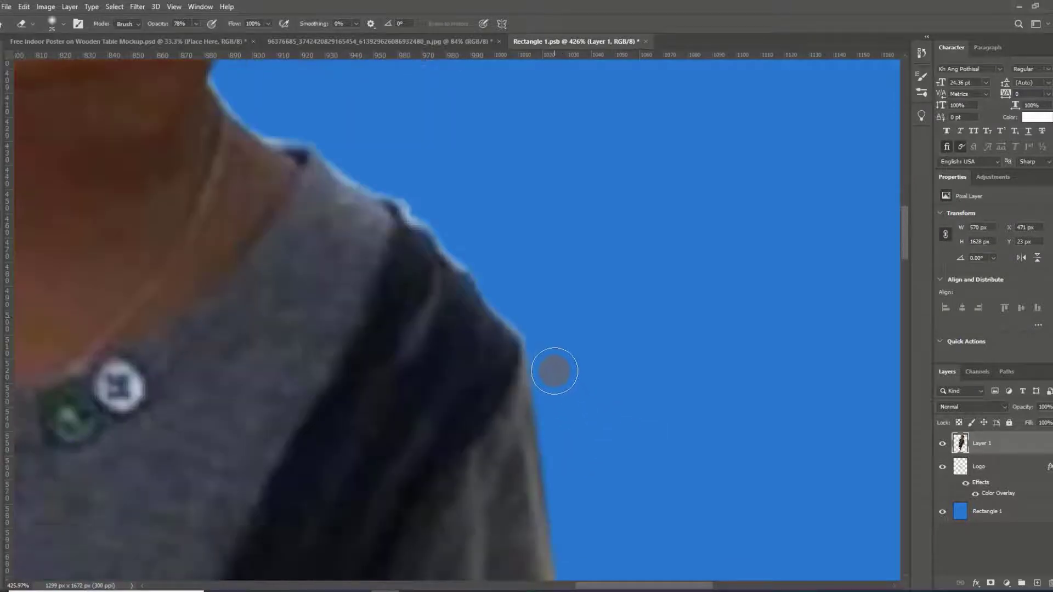
scroll(546, 348, "down", 3)
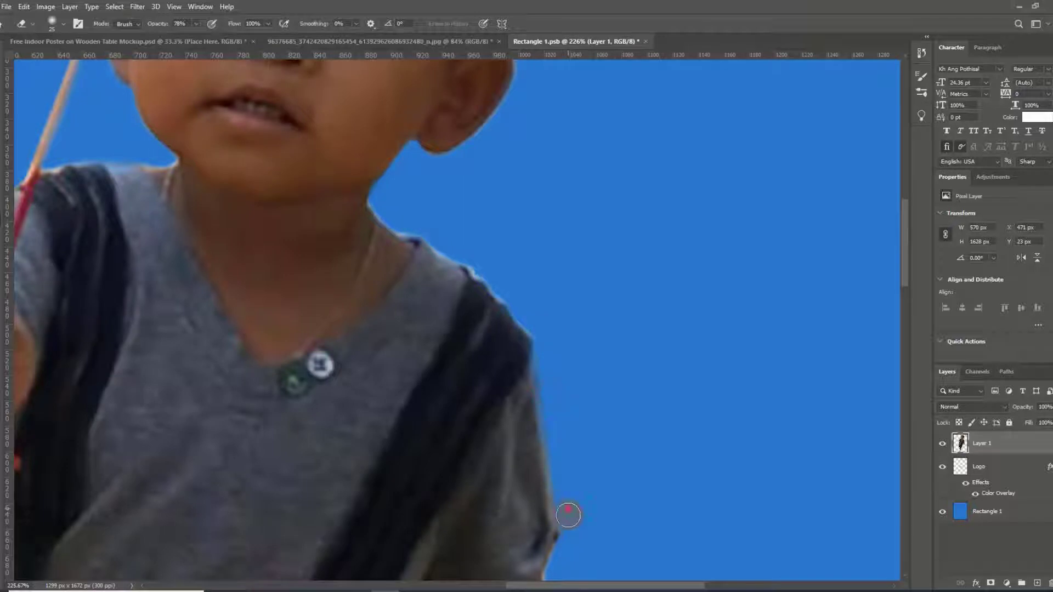
scroll(585, 384, "down", 2)
scroll(587, 362, "down", 3)
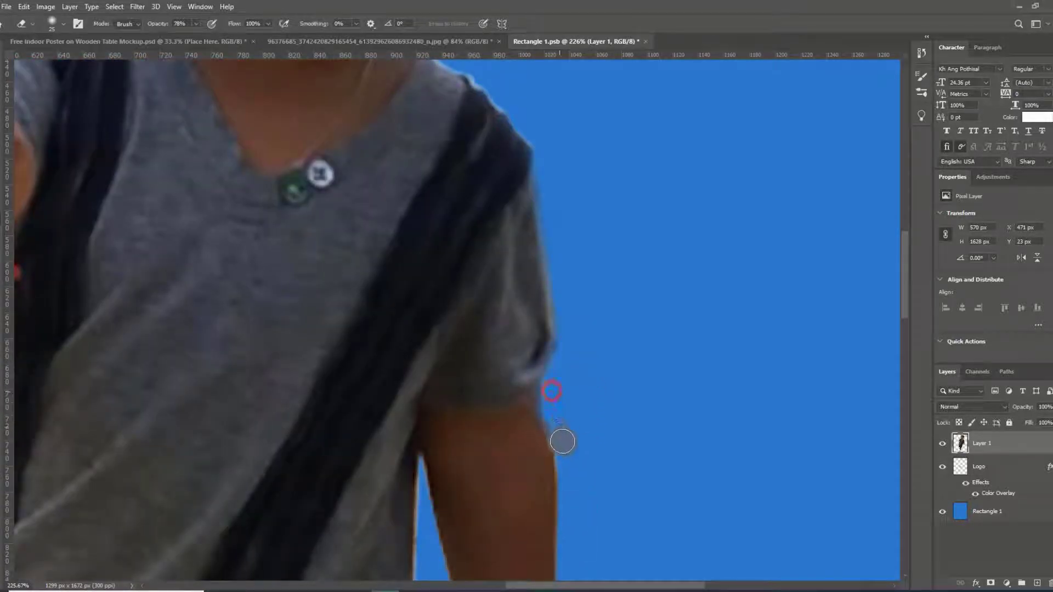
scroll(545, 314, "down", 4)
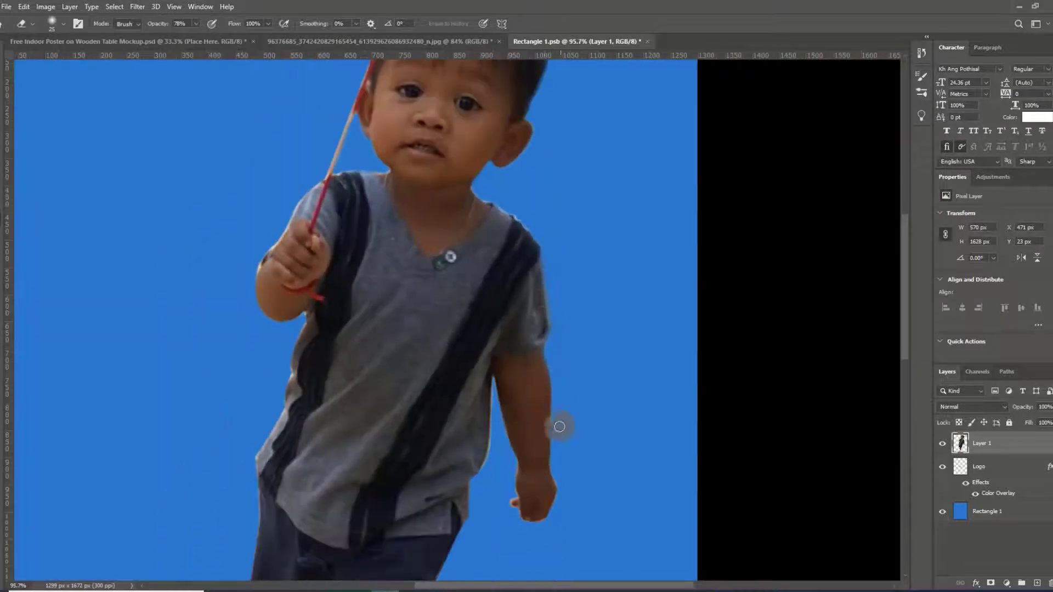
scroll(549, 526, "up", 3)
scroll(549, 530, "up", 3)
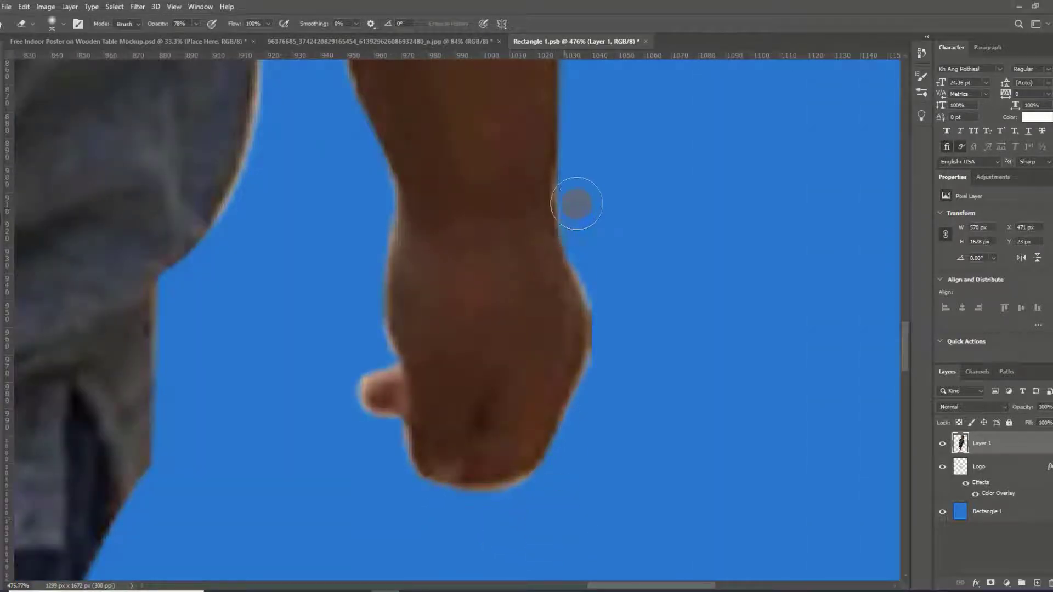
Erase the light halo around the fist's right edge, lower edge and thumb.
left_click_drag(583, 176, 610, 389)
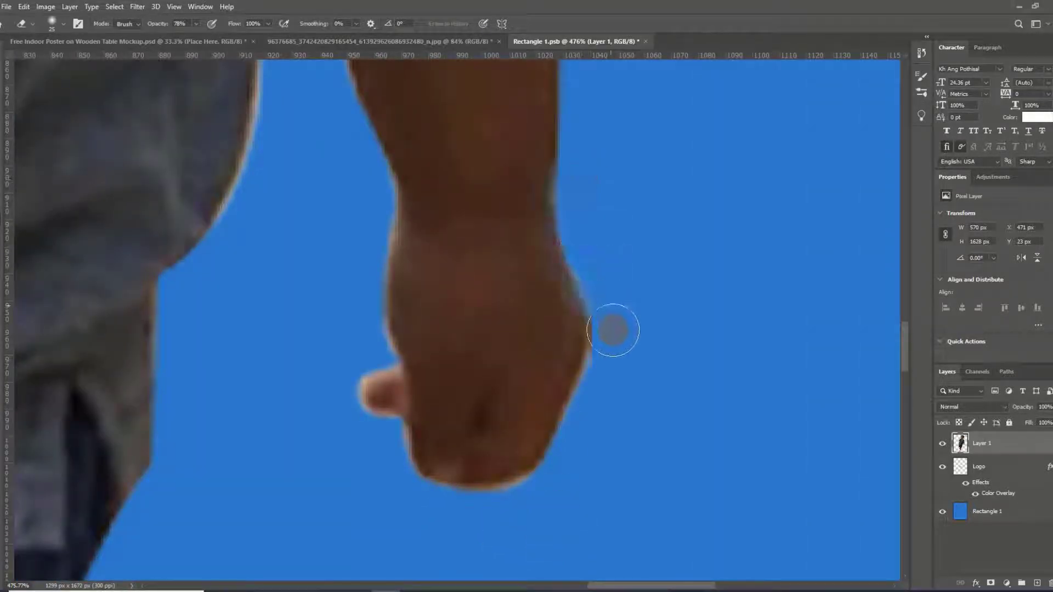
left_click_drag(616, 303, 614, 335)
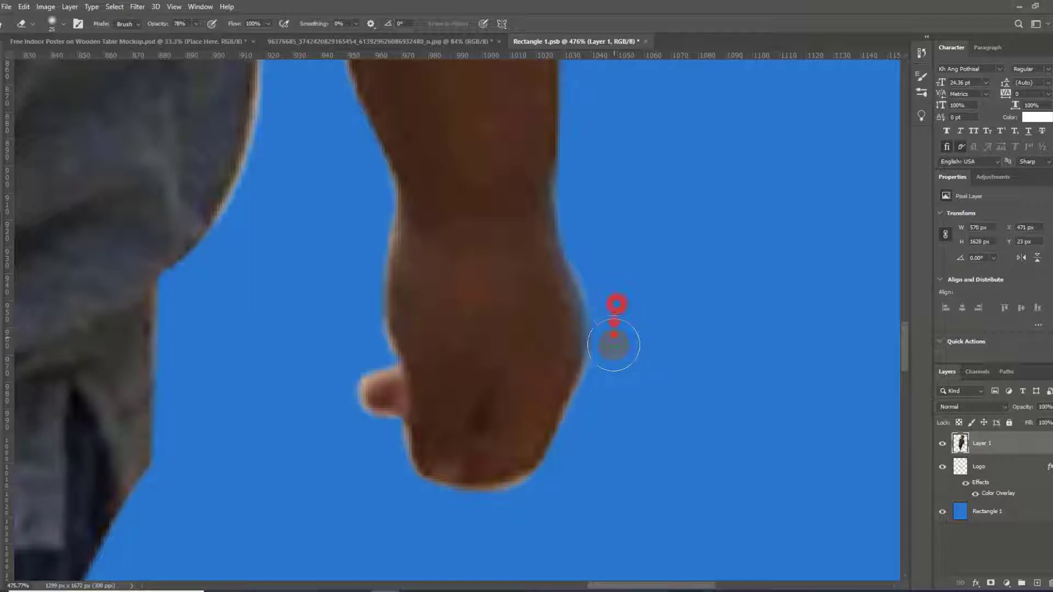
left_click(519, 508)
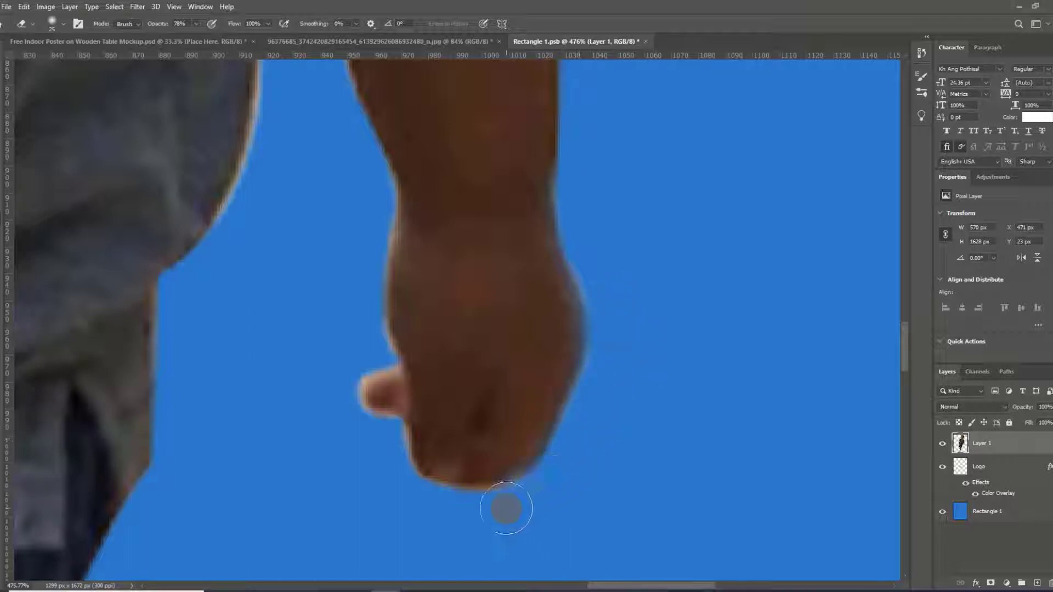
left_click(418, 499)
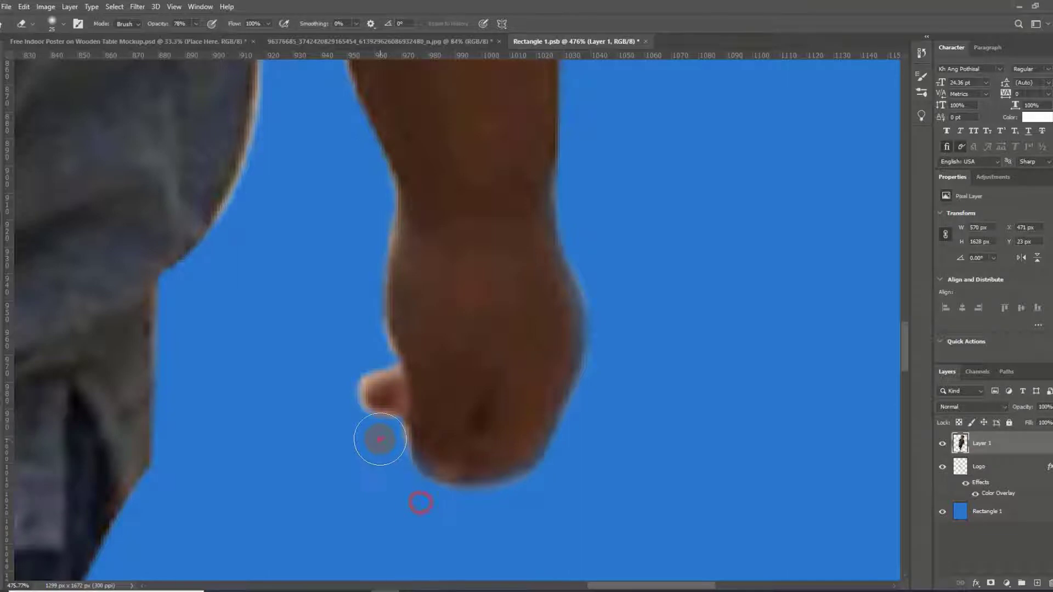
left_click(381, 440)
left_click(336, 364)
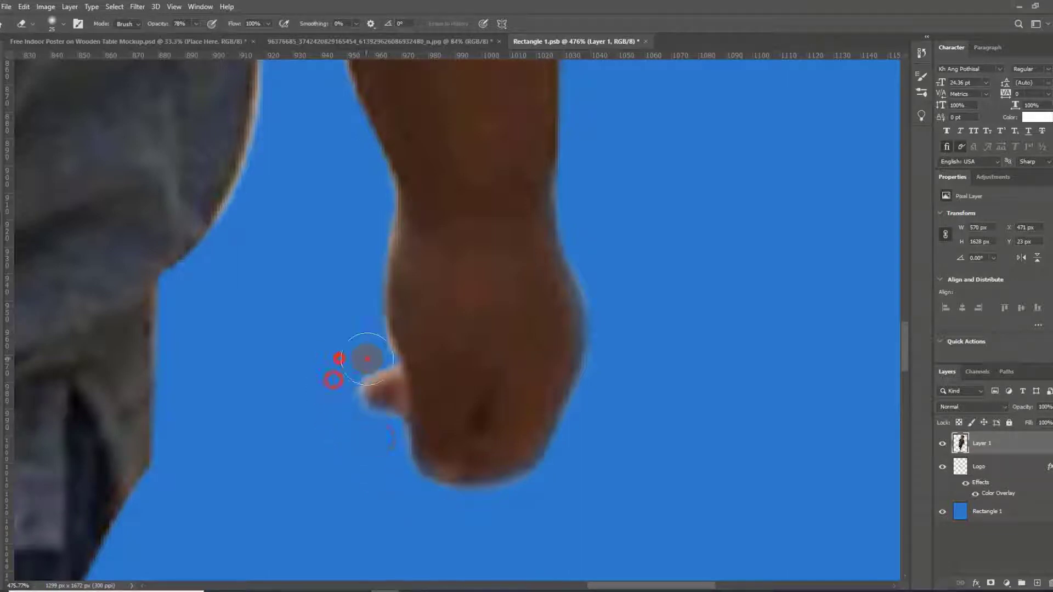
left_click(365, 359)
left_click(372, 348)
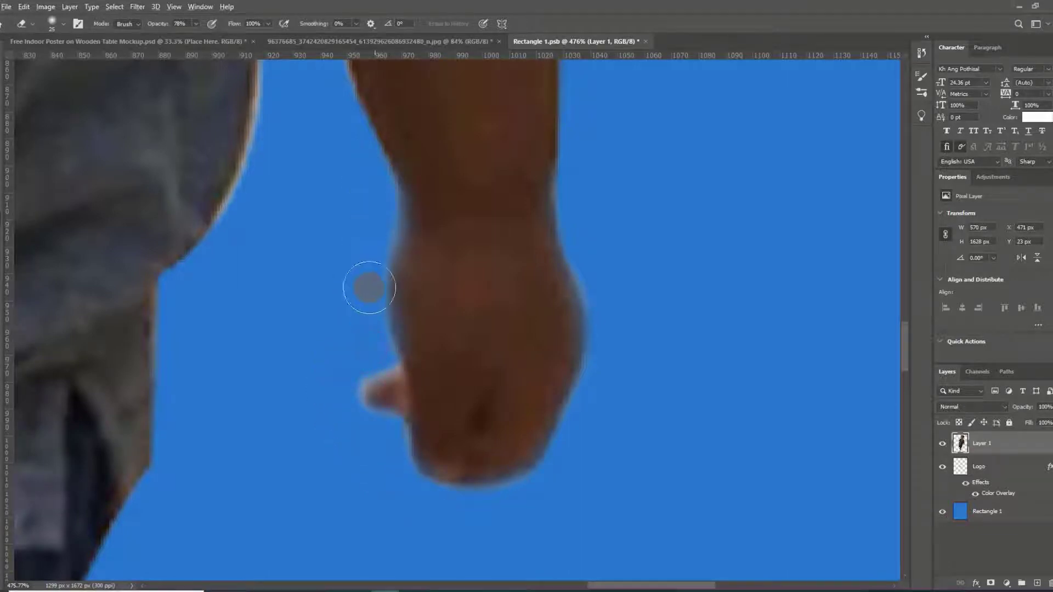
Erase the shirt-edge fringe down the gap between the arm and shirt, adjusting brush size.
scroll(400, 394, "down", 3)
scroll(336, 324, "up", 1)
scroll(332, 296, "down", 2)
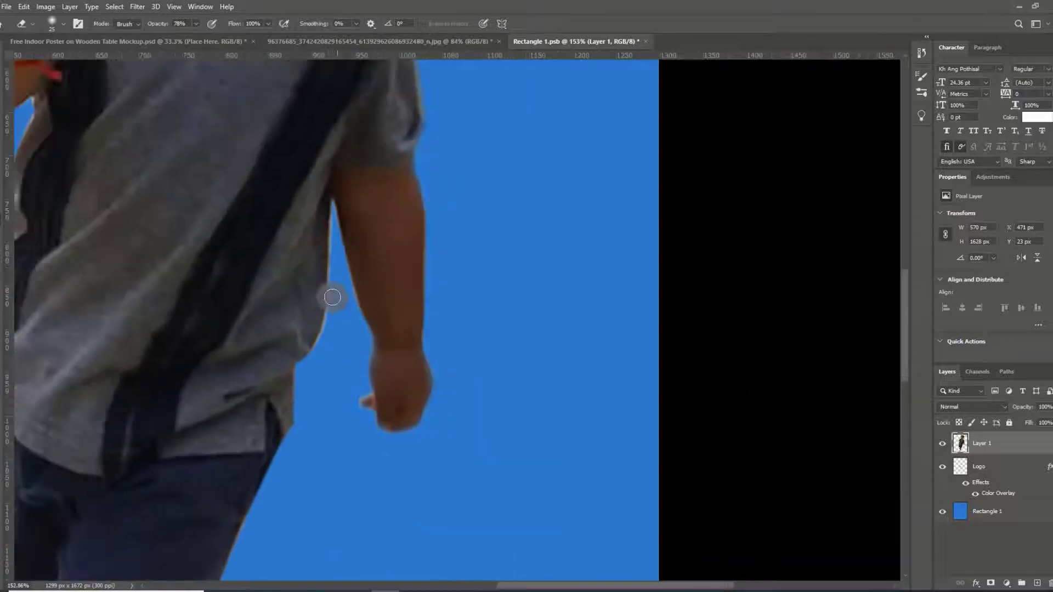
scroll(334, 245, "up", 2)
scroll(334, 245, "up", 2)
key("bracketleft")
key("bracketleft")
key("bracketleft")
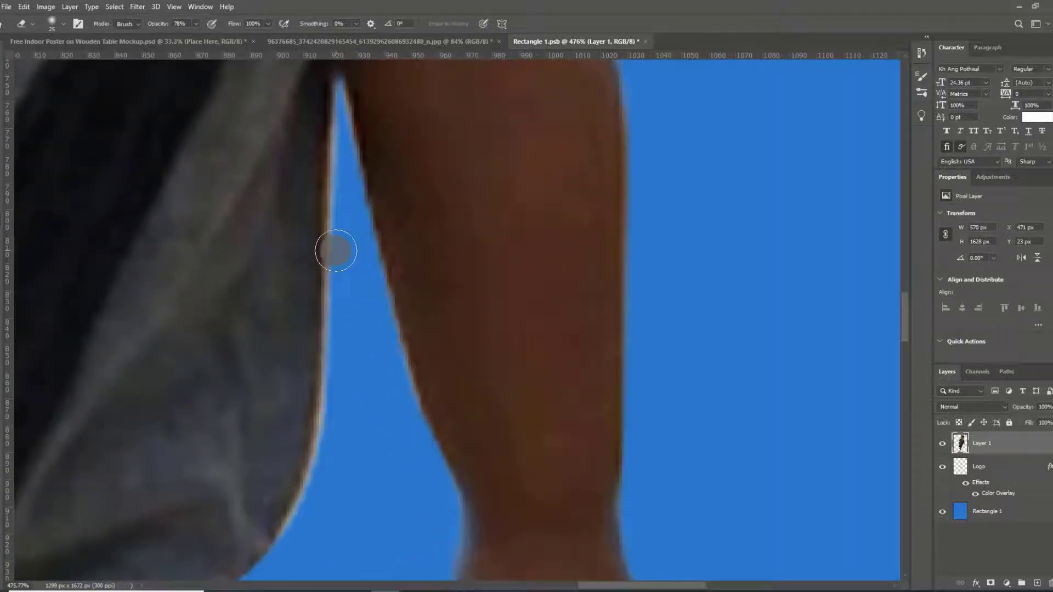
mouse_move(336, 84)
left_mouse_down()
mouse_move(356, 157)
mouse_move(341, 99)
mouse_move(329, 171)
mouse_move(349, 409)
left_mouse_up()
key("bracketright")
key("bracketright")
key("bracketright")
mouse_move(350, 369)
left_mouse_down()
mouse_move(313, 494)
mouse_move(337, 459)
left_mouse_up()
scroll(336, 445, "down", 5)
scroll(356, 439, "down", 3)
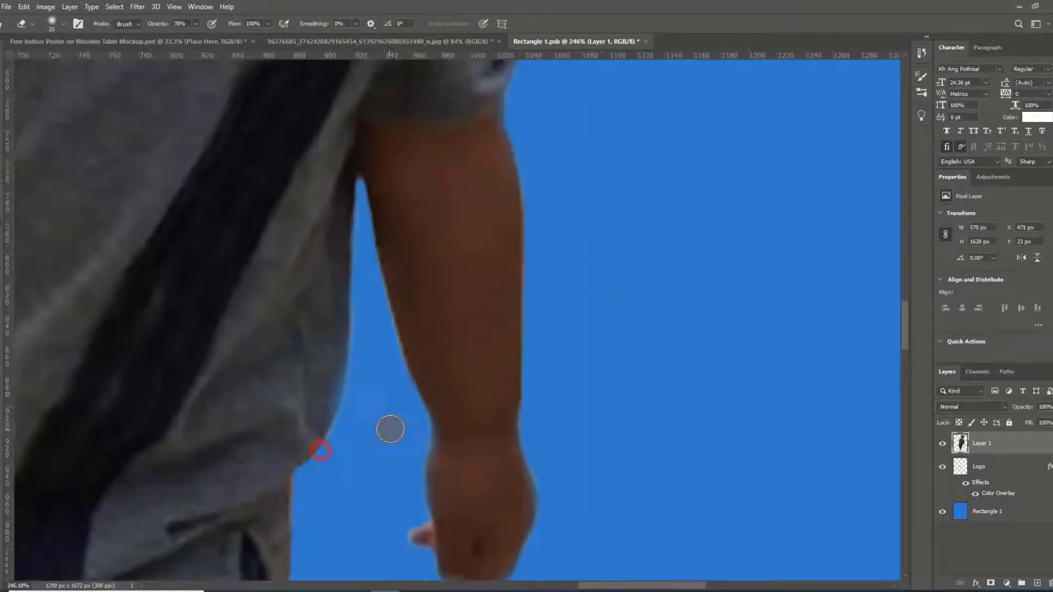
scroll(391, 426, "down", 2)
scroll(445, 435, "down", 2)
Zoom in and erase the light halo along the boy's hand and upper shoulder.
scroll(460, 446, "down", 2)
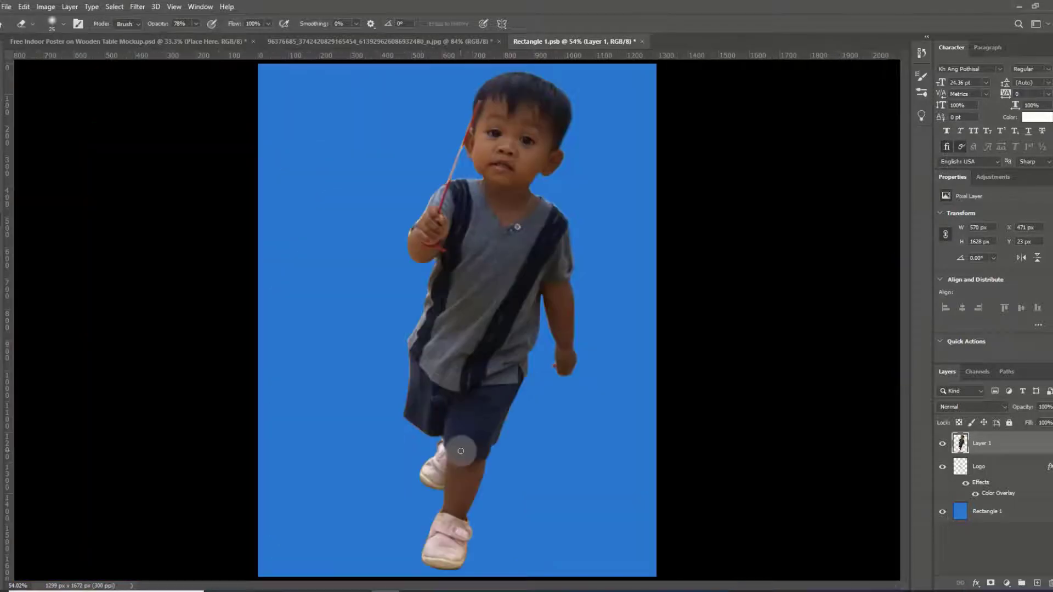
scroll(427, 176, "up", 3)
scroll(379, 334, "up", 2)
scroll(378, 334, "up", 2)
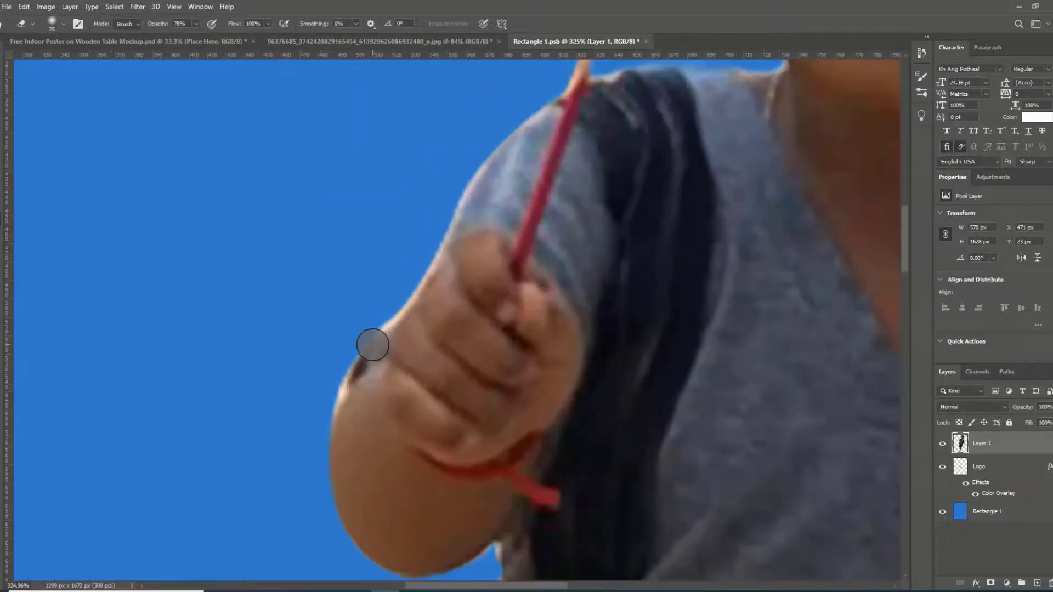
scroll(372, 343, "up", 2)
mouse_move(321, 397)
left_mouse_down()
mouse_move(346, 334)
mouse_move(383, 298)
mouse_move(390, 305)
mouse_move(467, 167)
mouse_move(418, 249)
left_mouse_up()
scroll(415, 258, "up", 3)
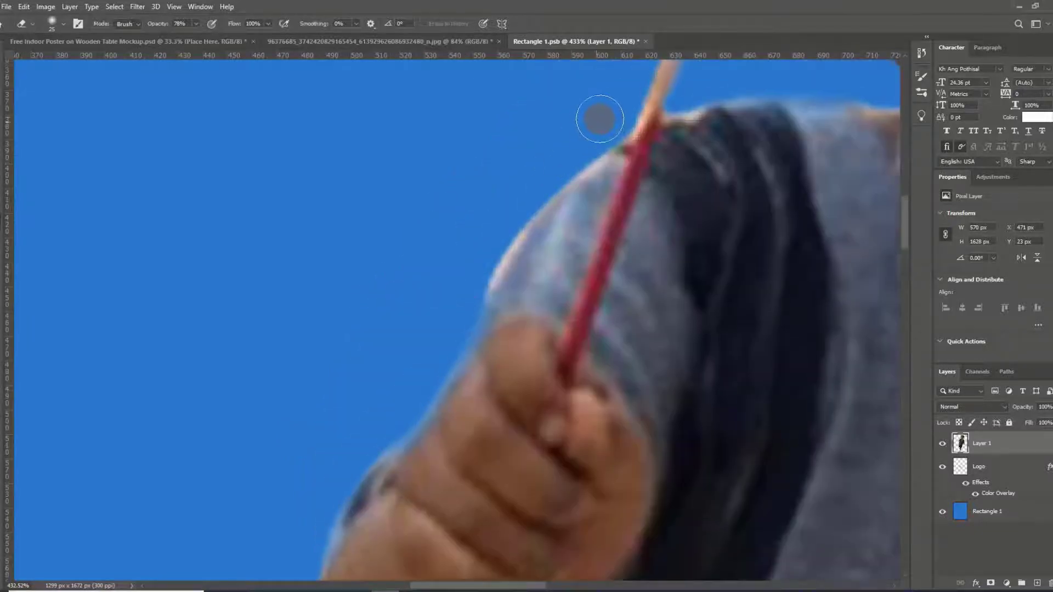
mouse_move(600, 119)
left_mouse_down()
mouse_move(466, 292)
mouse_move(442, 274)
mouse_move(486, 228)
mouse_move(515, 216)
left_mouse_up()
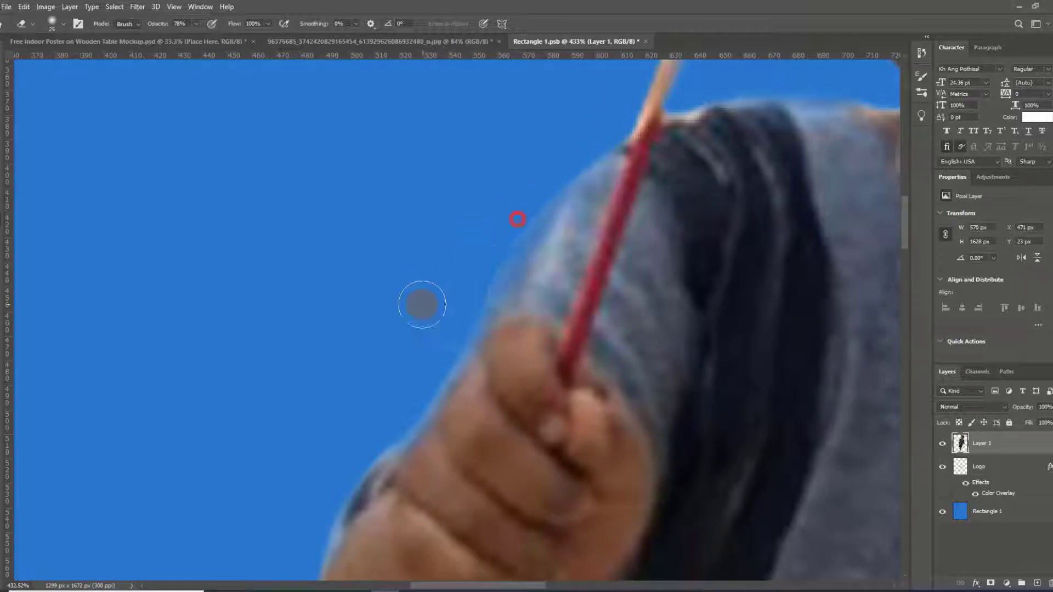
Erase the dark fringe along the shirt and shorts edges, then zoom out to check.
scroll(421, 304, "down", 4)
scroll(414, 308, "down", 2)
scroll(415, 308, "down", 4)
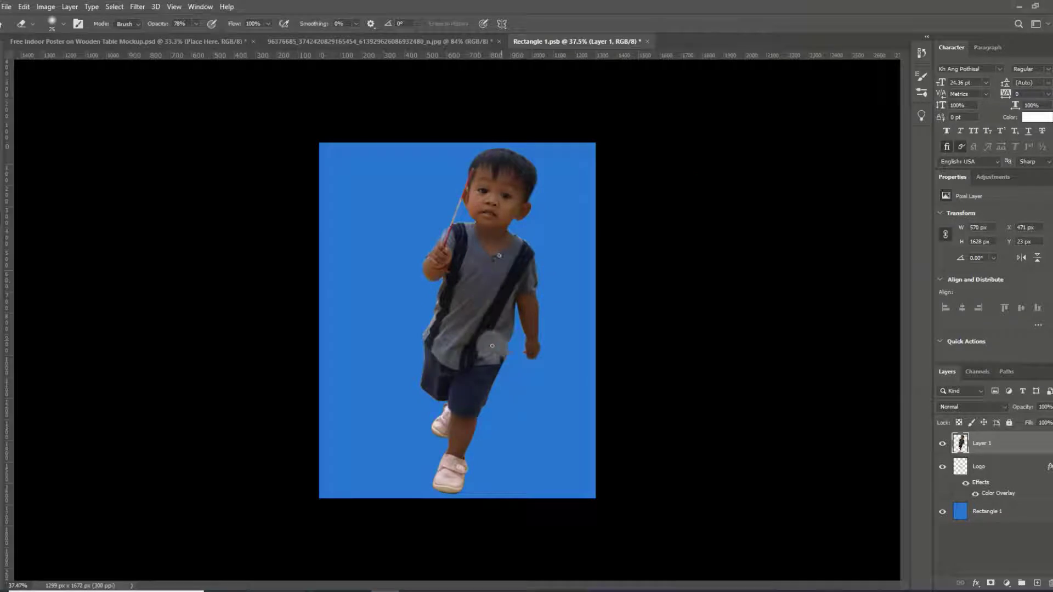
scroll(409, 417, "up", 2)
scroll(400, 403, "up", 3)
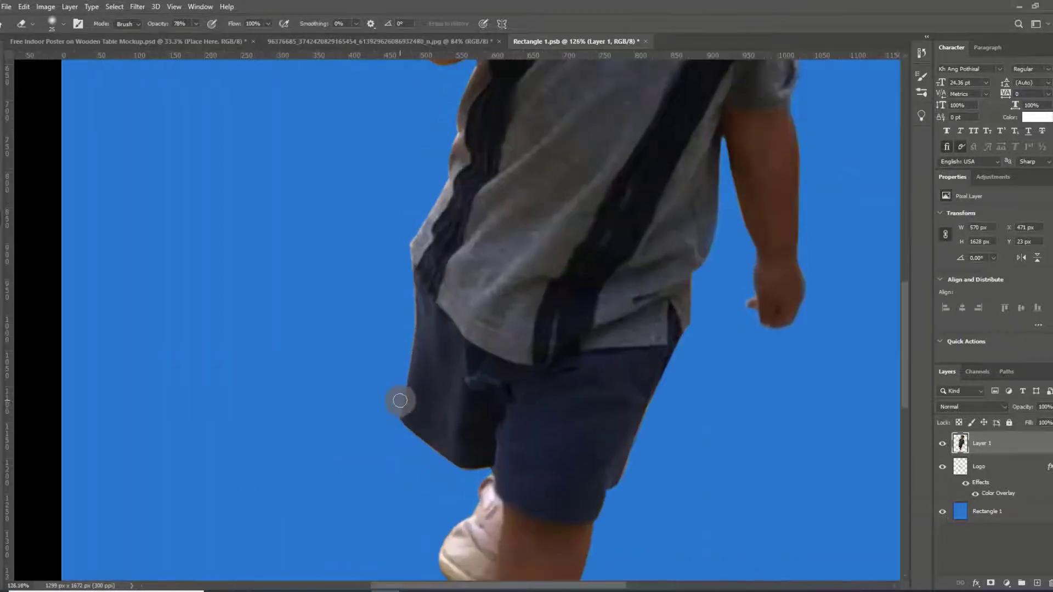
scroll(400, 403, "up", 2)
scroll(399, 403, "up", 1)
scroll(406, 188, "up", 2)
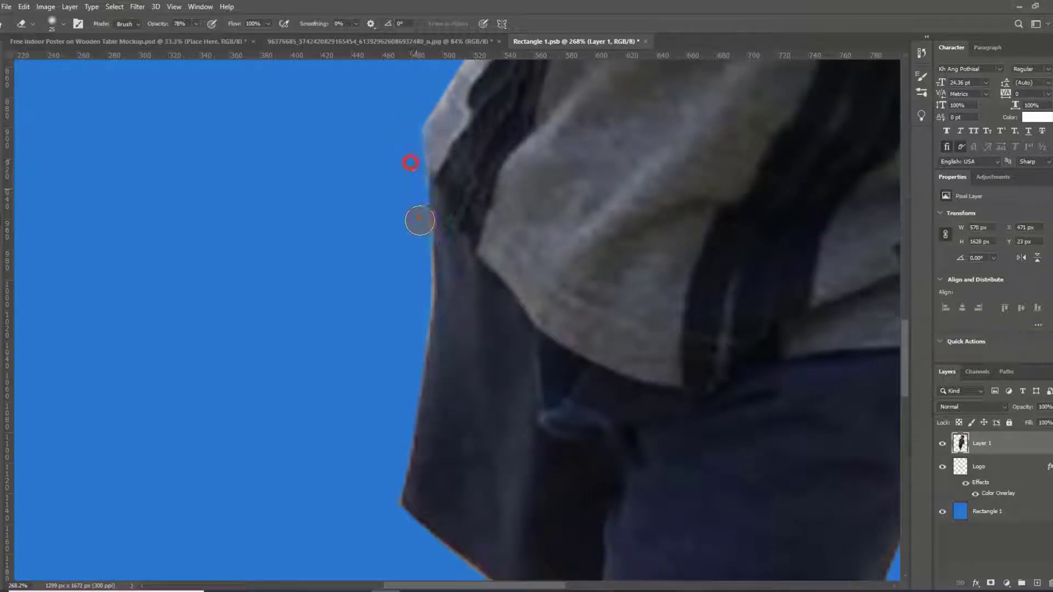
mouse_move(417, 301)
left_mouse_down()
mouse_move(425, 247)
mouse_move(393, 479)
left_mouse_up()
scroll(384, 419, "down", 2)
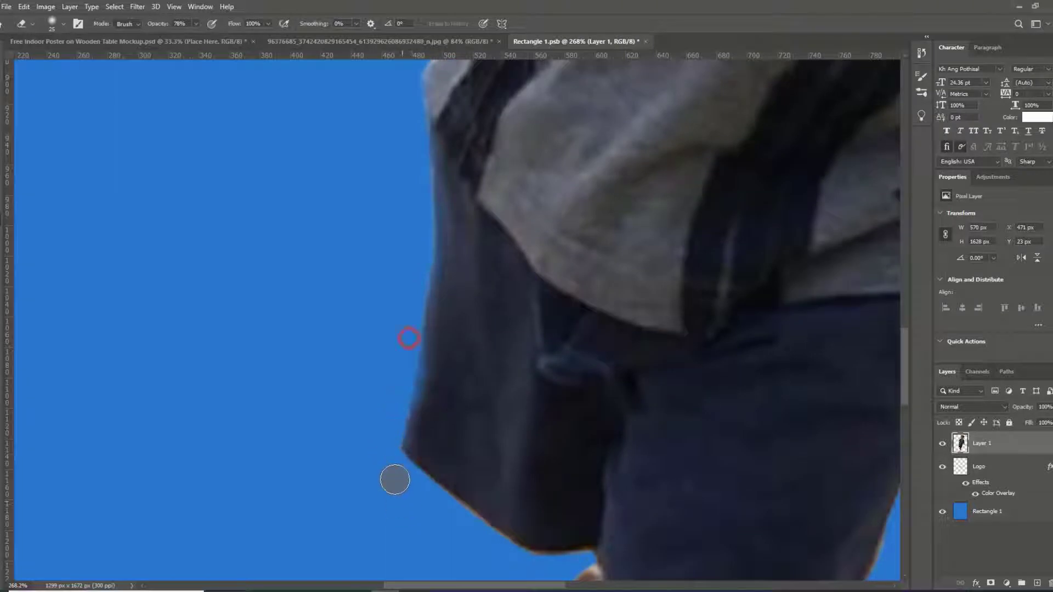
scroll(384, 455, "down", 1)
scroll(378, 429, "down", 1)
left_click_drag(406, 397, 477, 463)
scroll(477, 462, "down", 3)
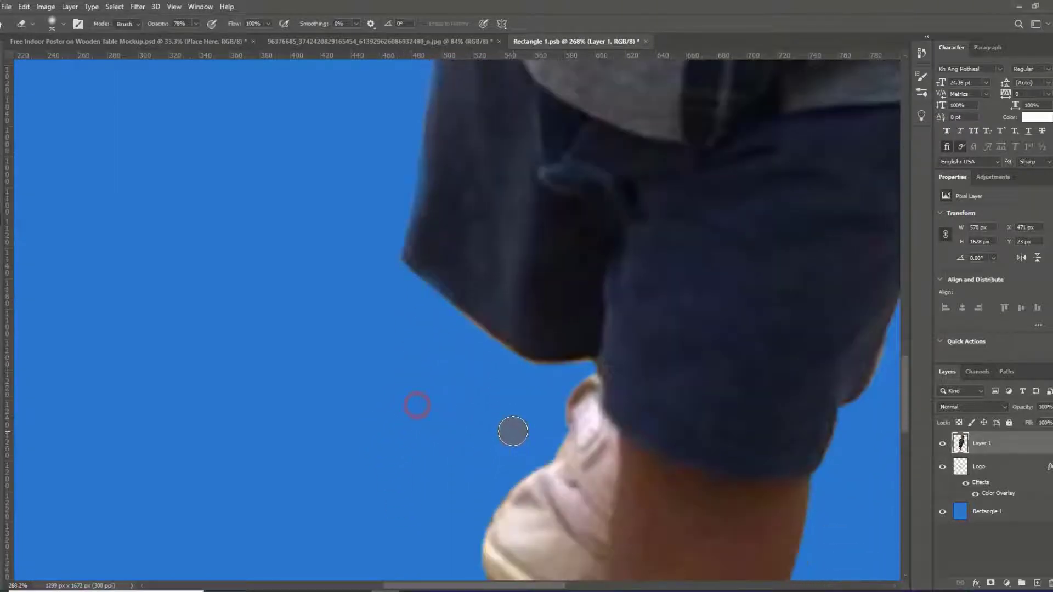
scroll(512, 430, "down", 2)
scroll(483, 418, "down", 1)
scroll(460, 410, "down", 2)
scroll(460, 412, "down", 2)
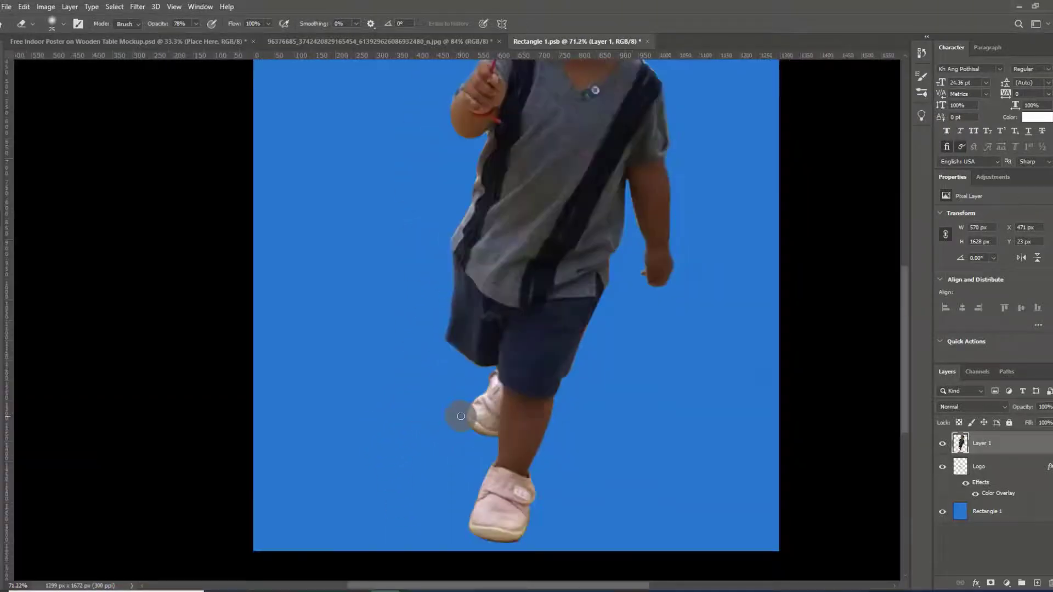
scroll(463, 418, "down", 1)
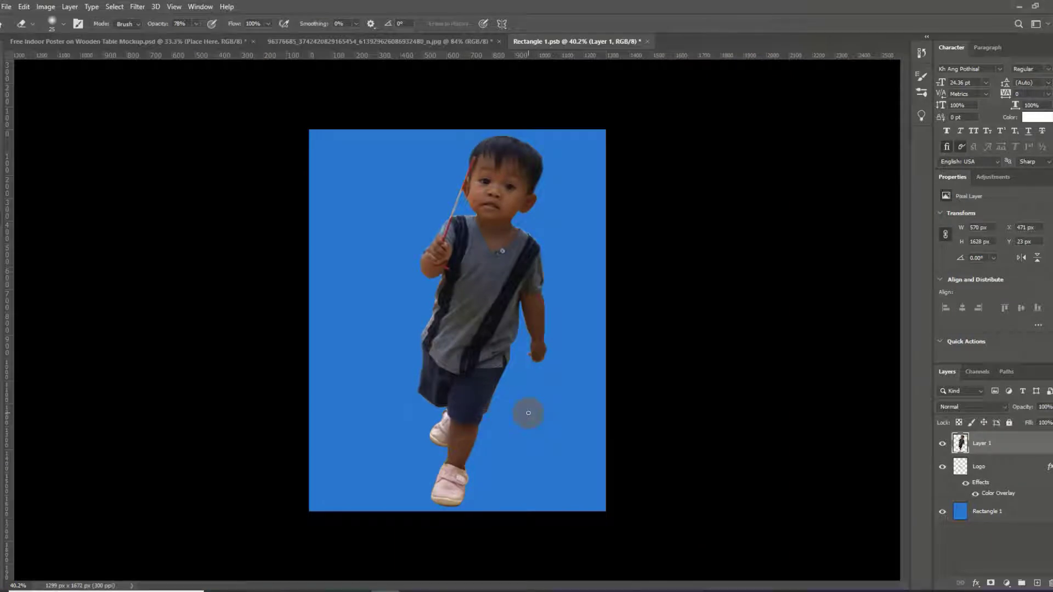
double_click(987, 445)
key("Return")
key("v")
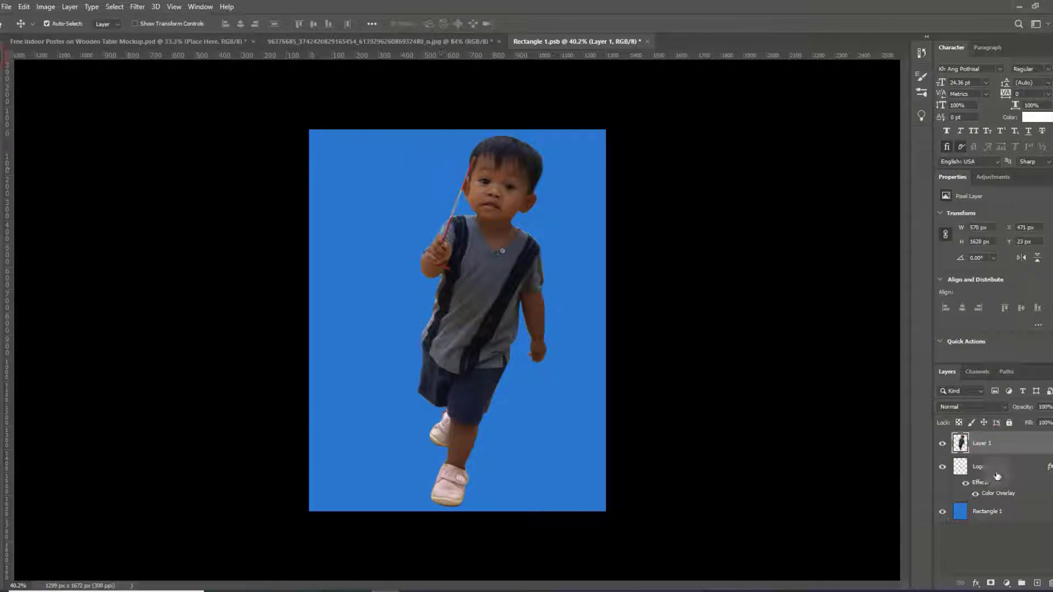
double_click(991, 445)
left_click(942, 444)
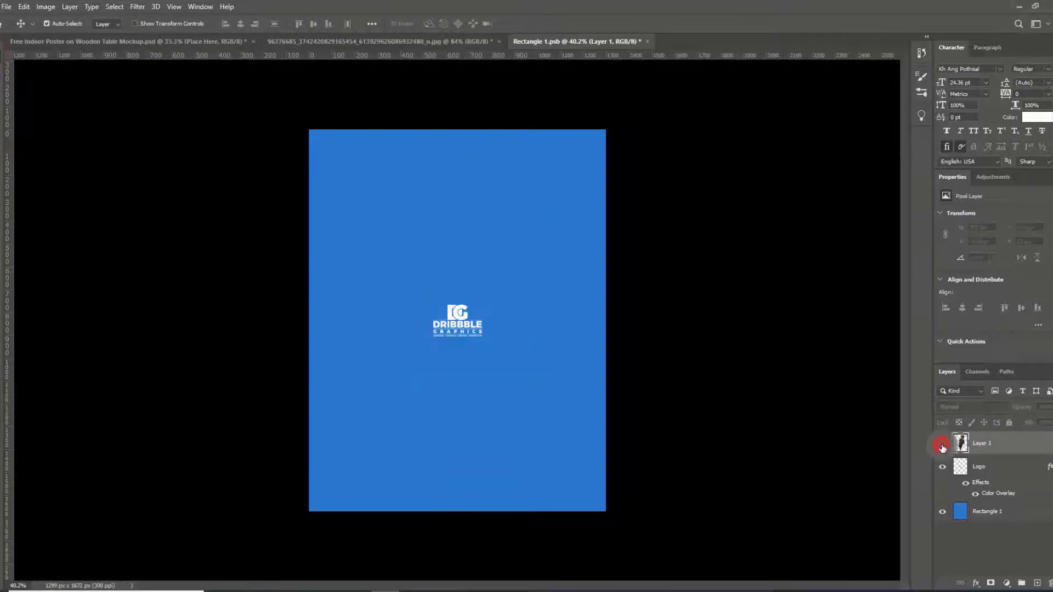
double_click(980, 446)
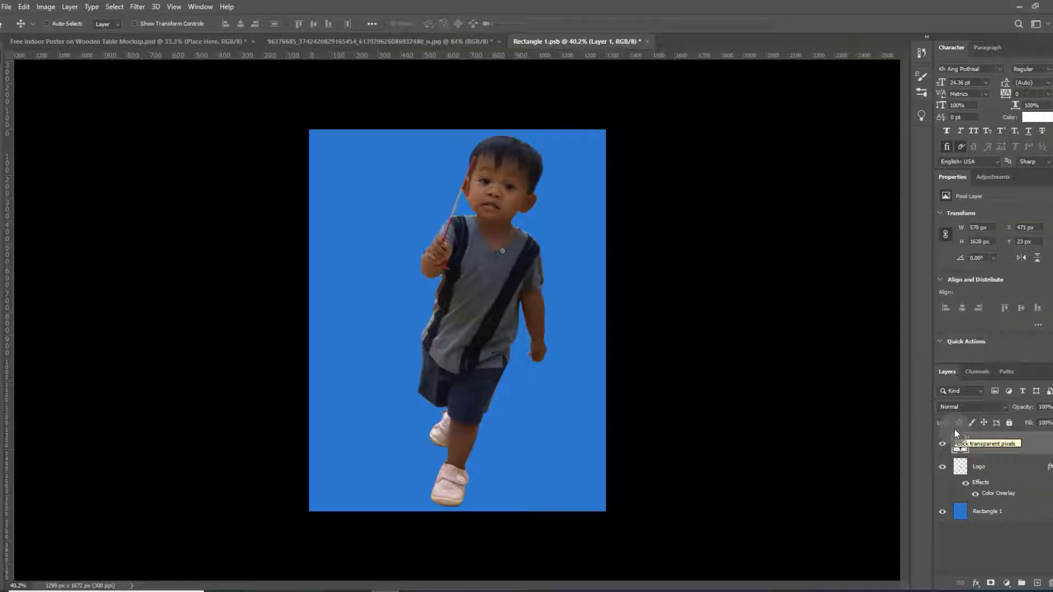
key("Return")
left_click_drag(1022, 456, 997, 568)
Try a Levels adjustment layer on the poster, then delete it.
left_click(976, 583)
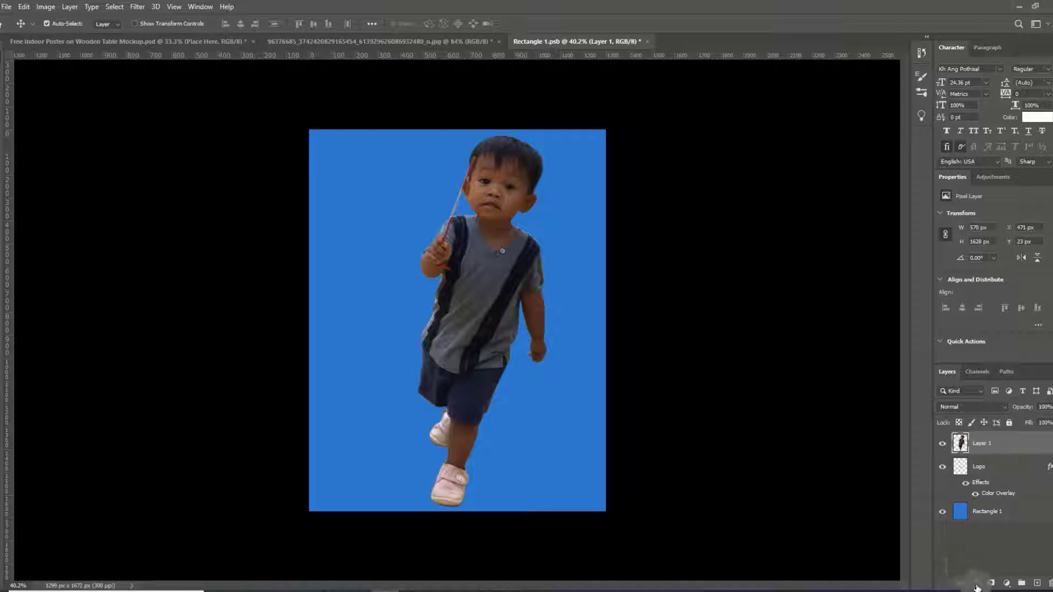
left_click(975, 584)
left_click(1007, 583)
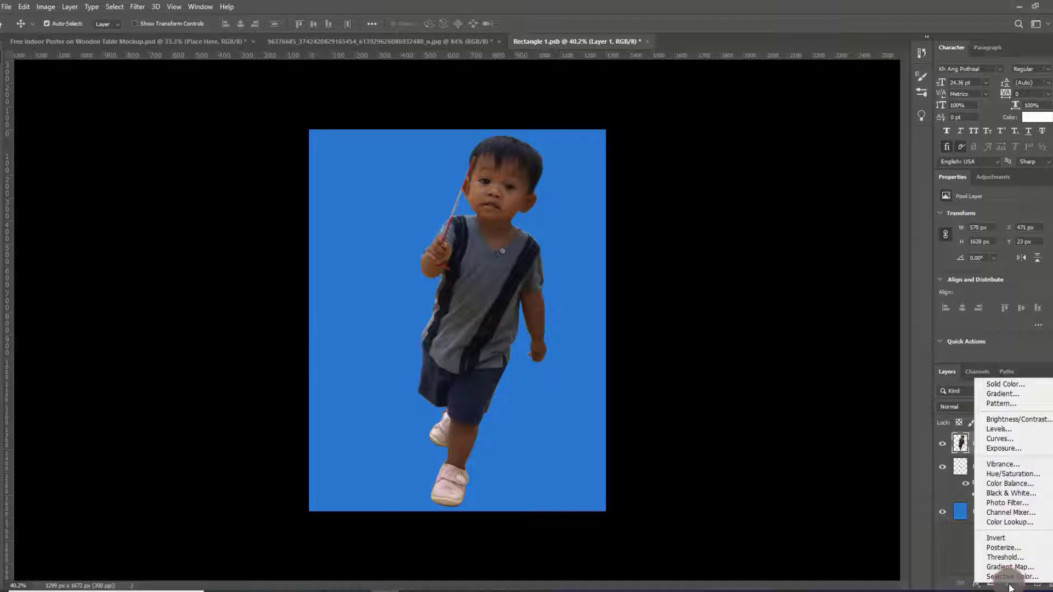
left_click(996, 429)
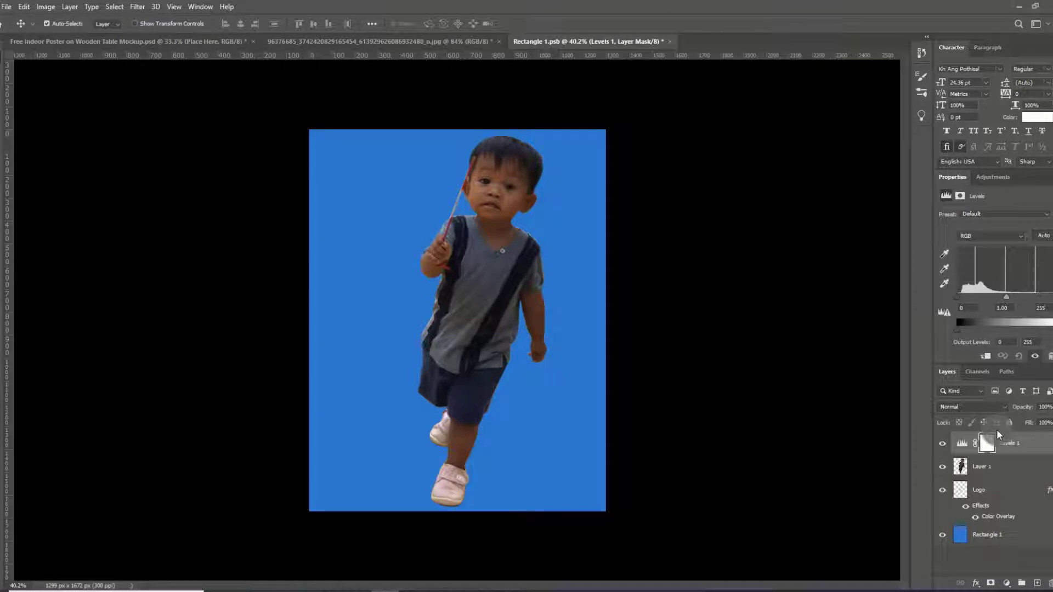
key("Delete")
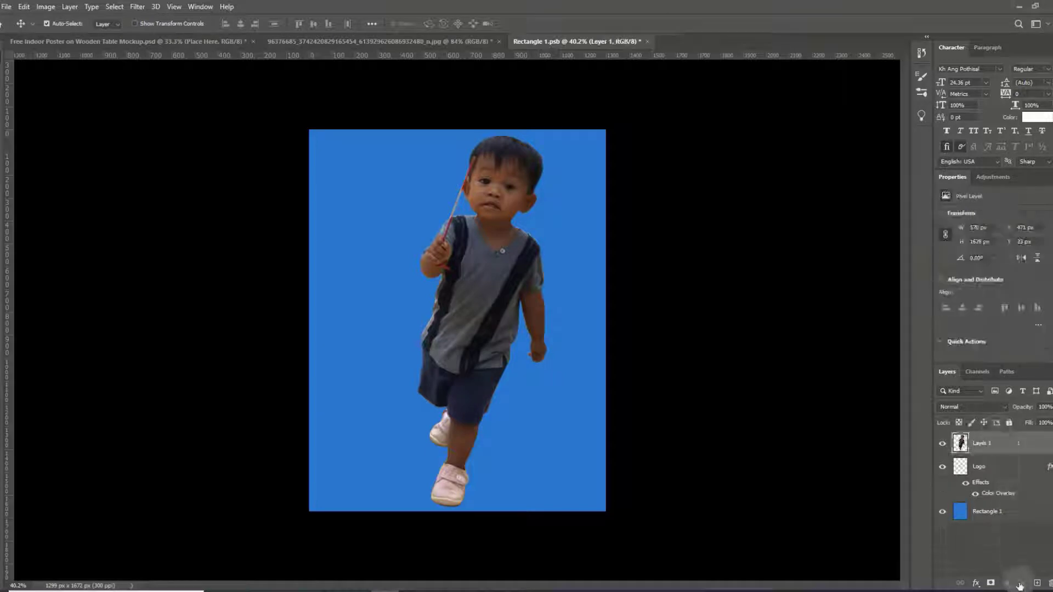
Try a Black & White adjustment layer, then undo it to keep the boy in colour.
left_click(1008, 585)
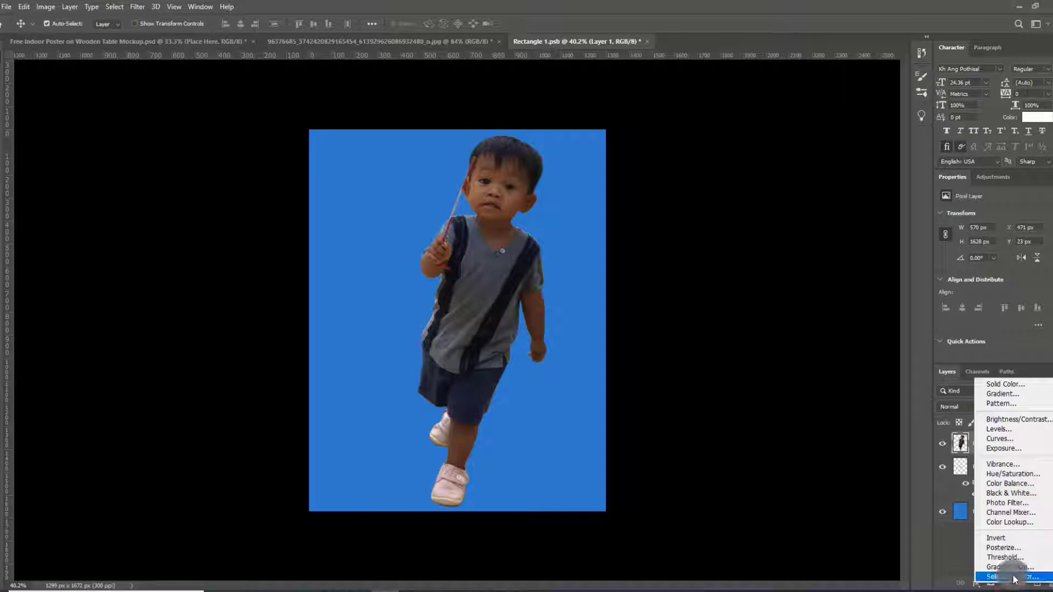
left_click(1003, 493)
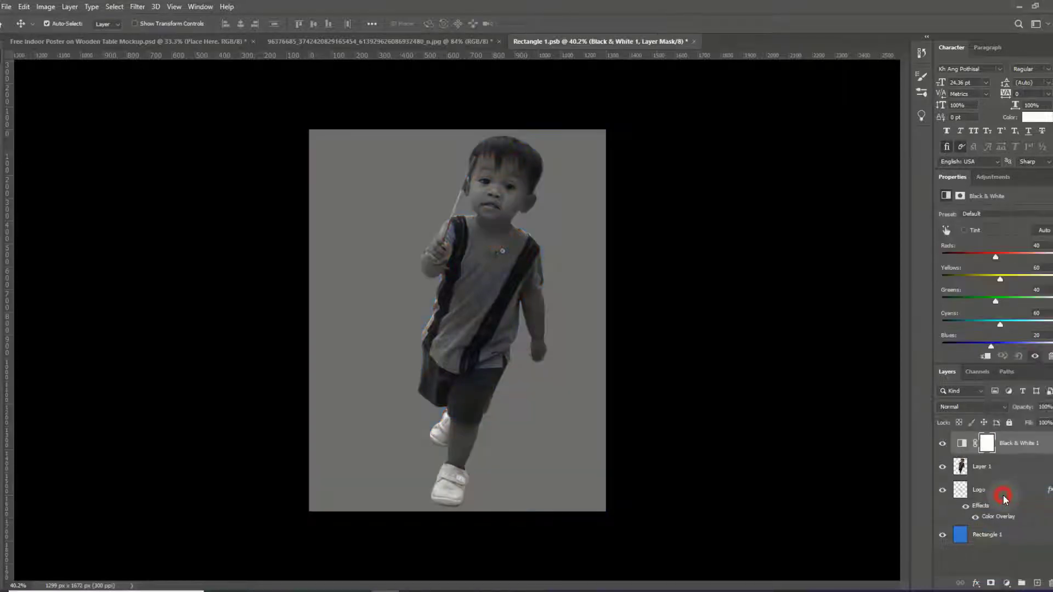
key("ctrl")
key("ctrl+z")
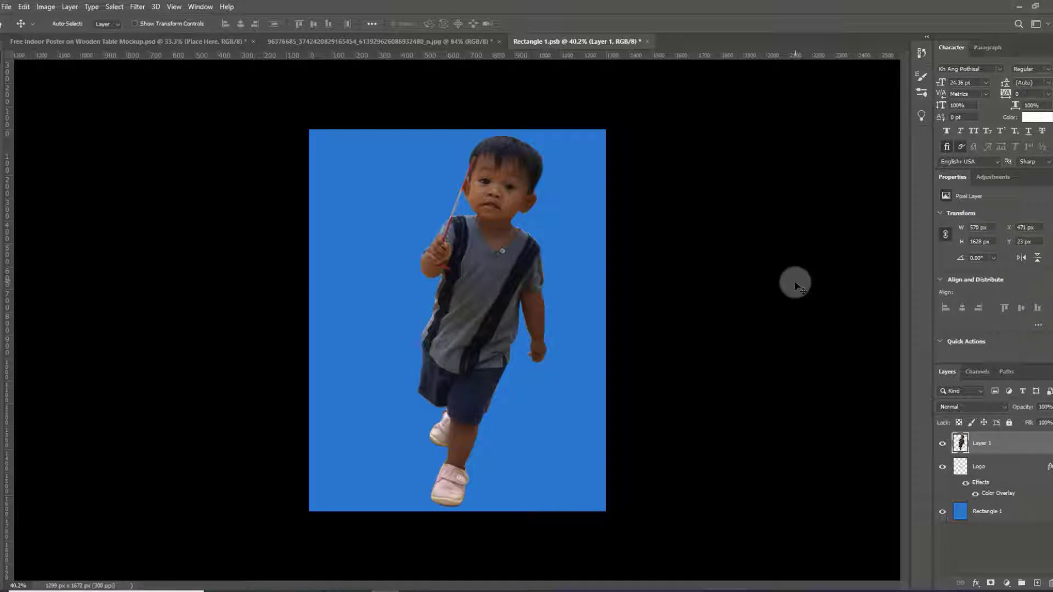
Cancel Hue/Saturation with Hue, Saturation and Lightness left at 0, and reopen the adjustment-layer list.
key("ctrl+u")
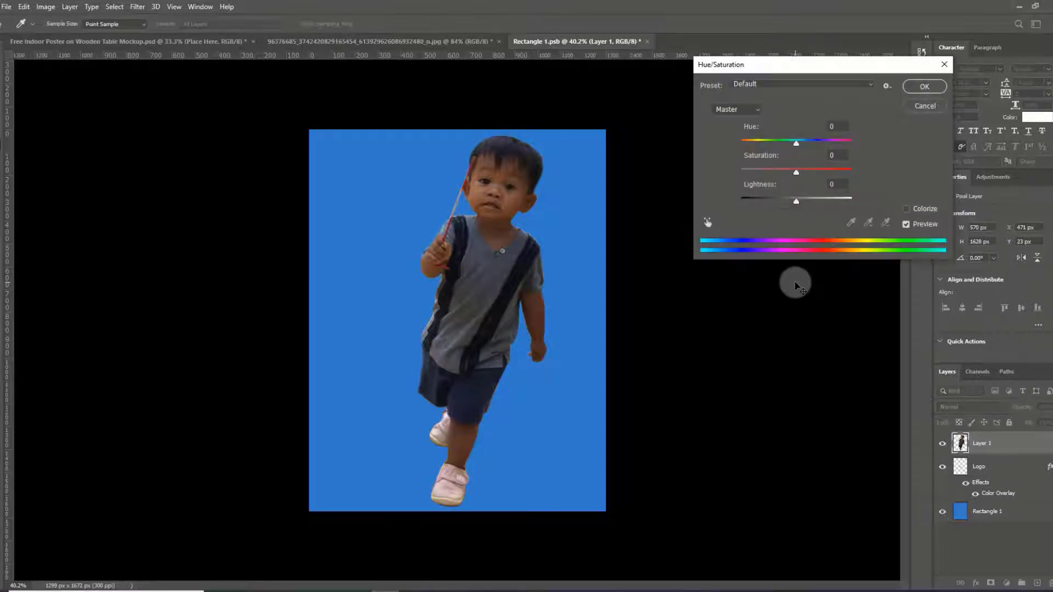
left_click(930, 104)
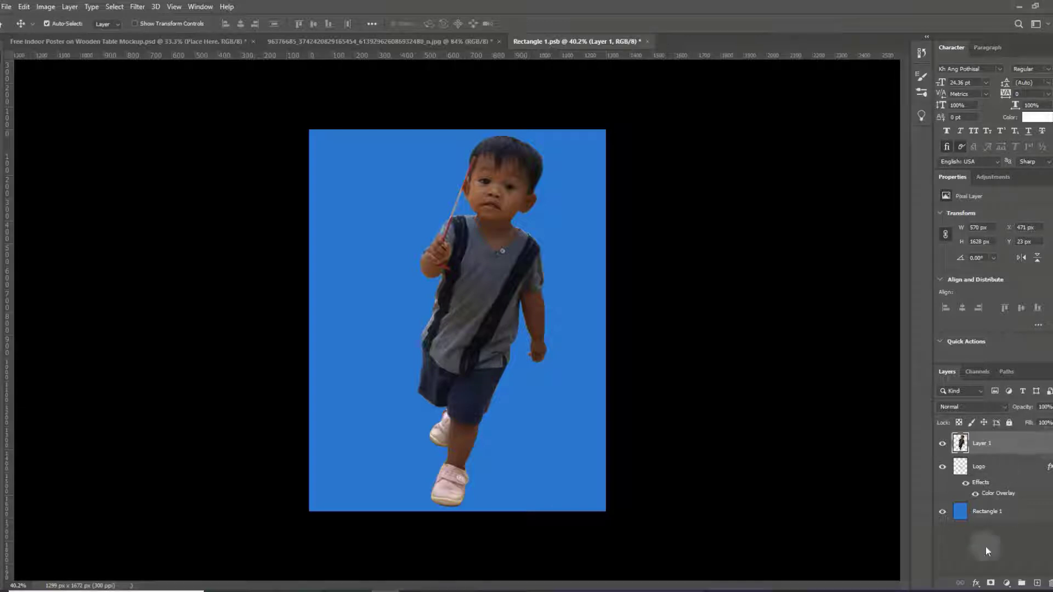
left_click(993, 584)
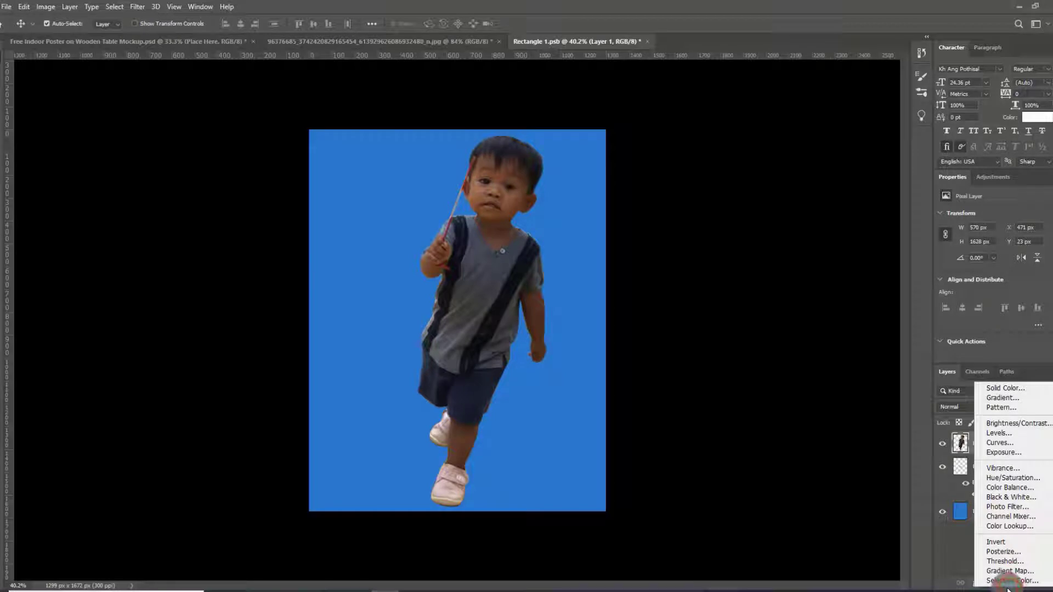
Experiment with a Brightness/Contrast layer, including Use Legacy, then delete it.
left_click(1003, 425)
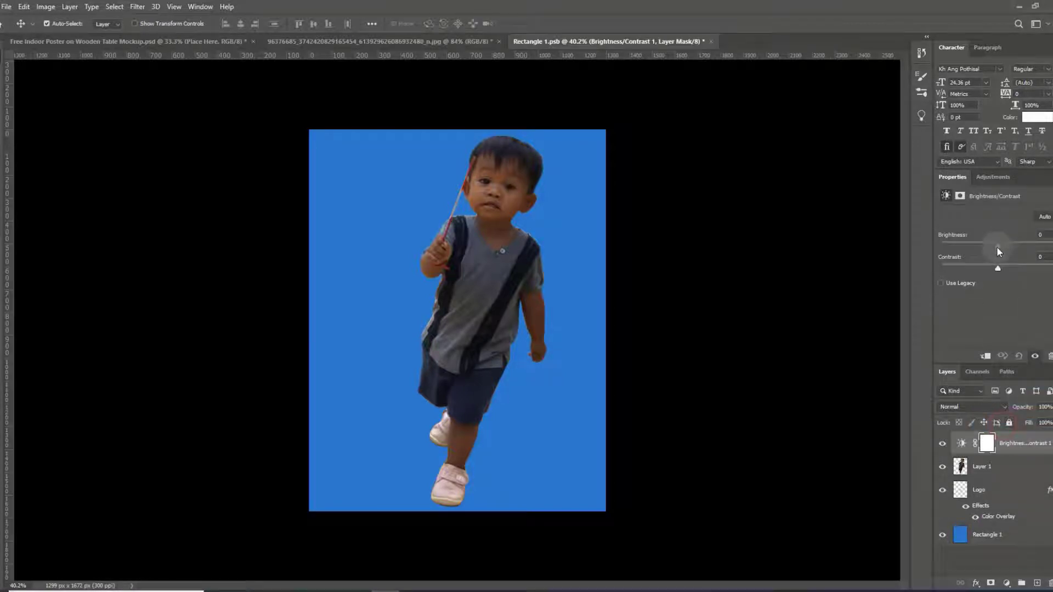
left_click_drag(997, 247, 1030, 257)
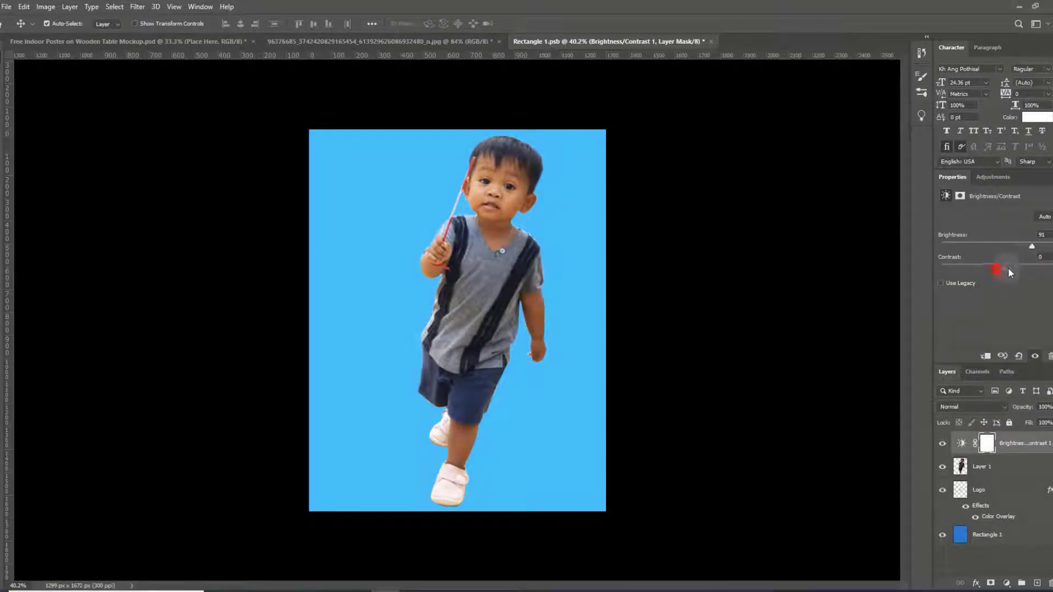
left_click_drag(1001, 265, 1002, 266)
left_click(943, 283)
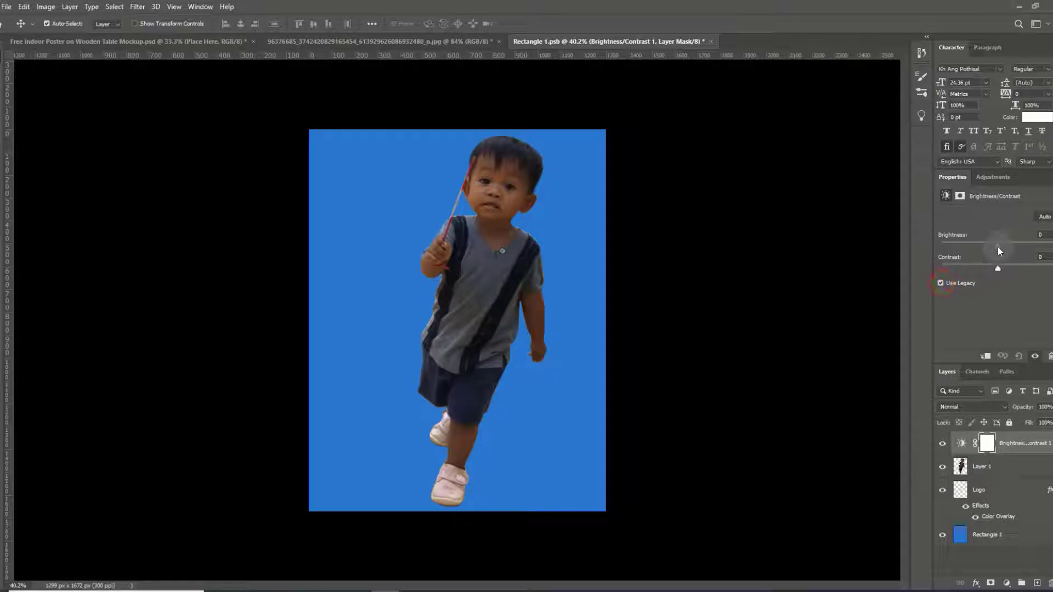
mouse_move(997, 246)
left_mouse_down()
mouse_move(1019, 247)
mouse_move(990, 251)
left_mouse_up()
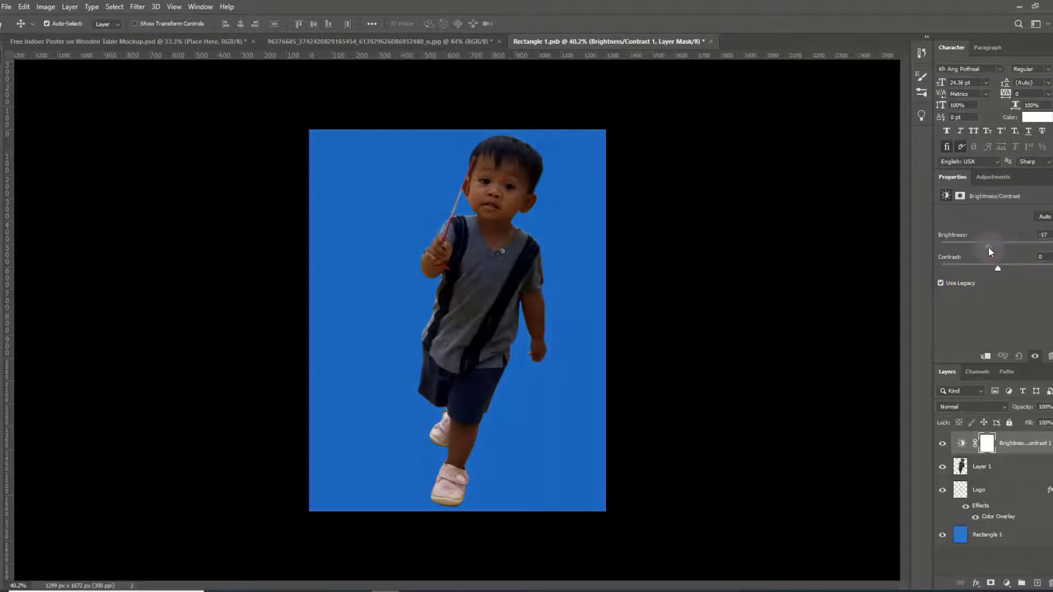
key("Delete")
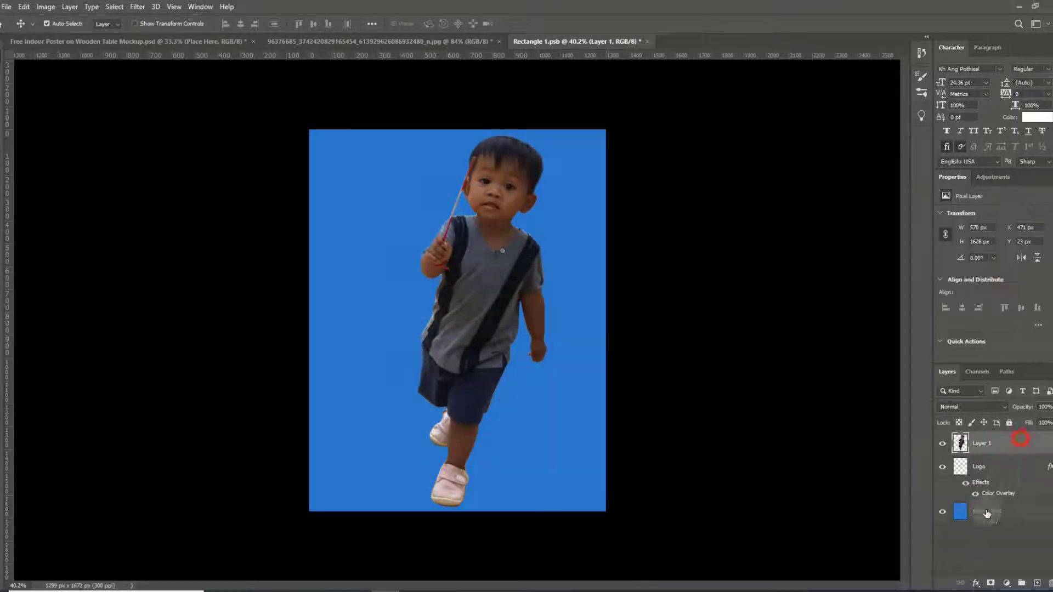
Add a fresh Brightness/Contrast adjustment layer with Brightness set to 52.
left_click(1005, 583)
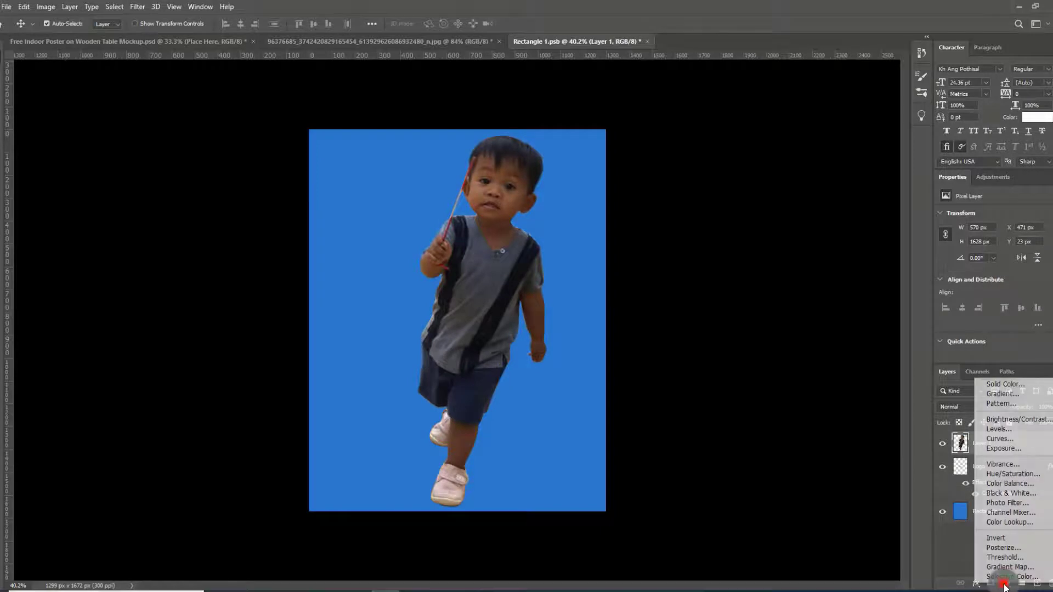
left_click(1018, 420)
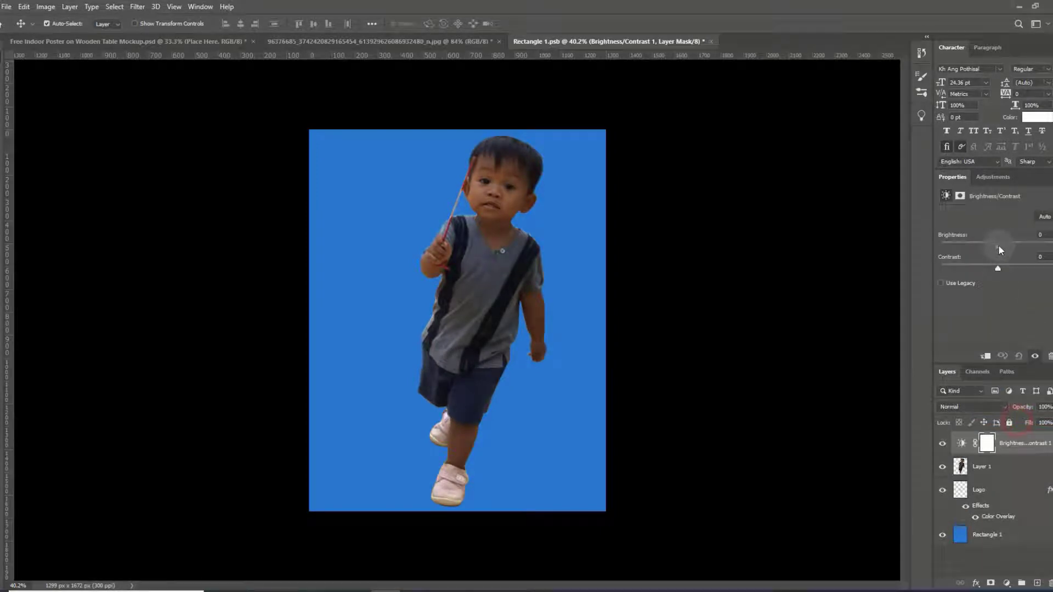
left_click_drag(998, 244, 1011, 248)
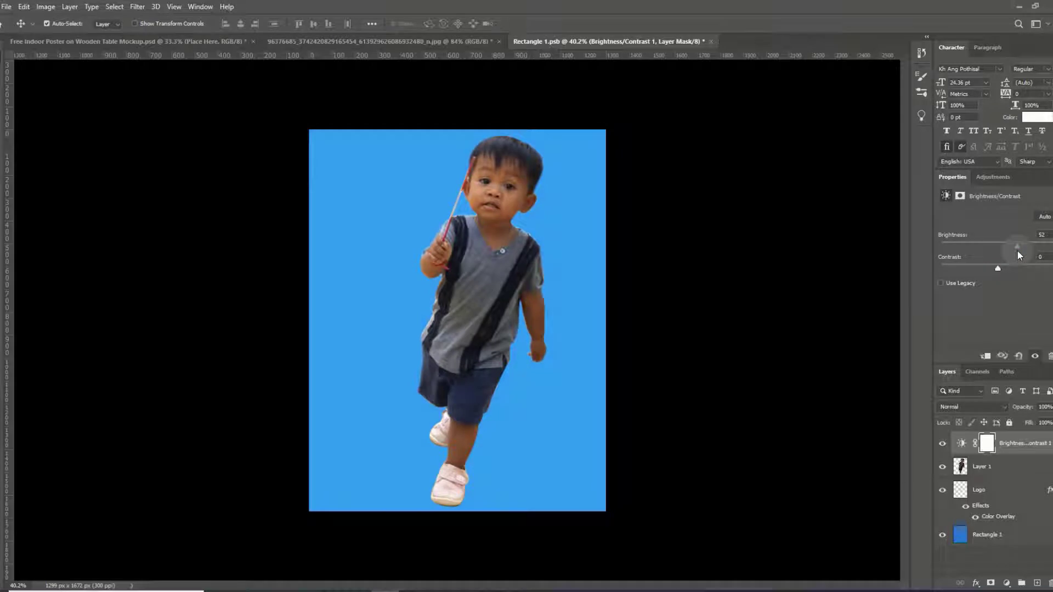
Switch to the Sharpen Tool and select Layer 1 holding the boy.
left_click(1, 267)
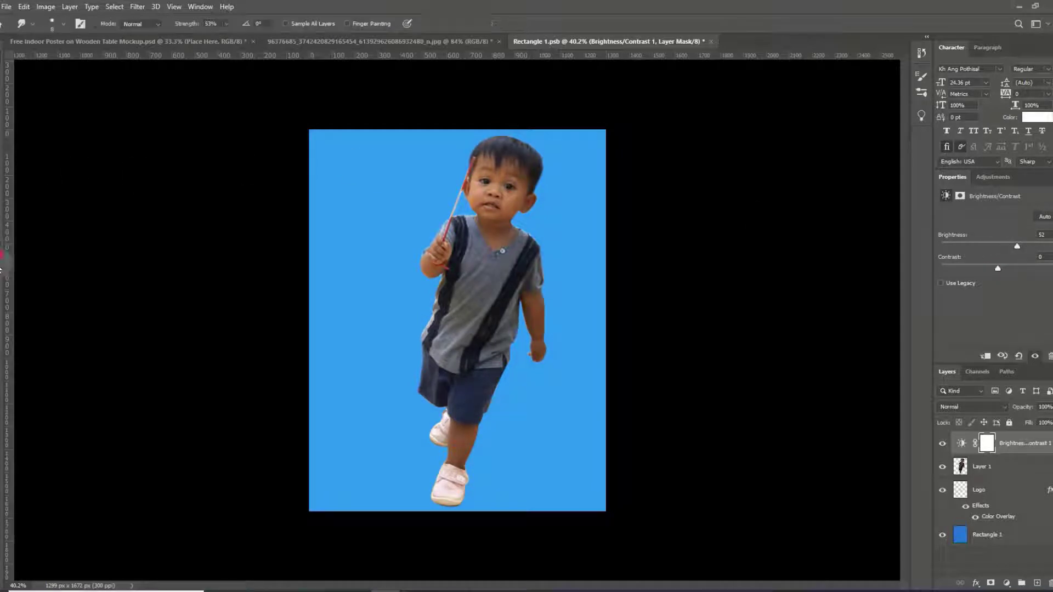
right_click(0, 270)
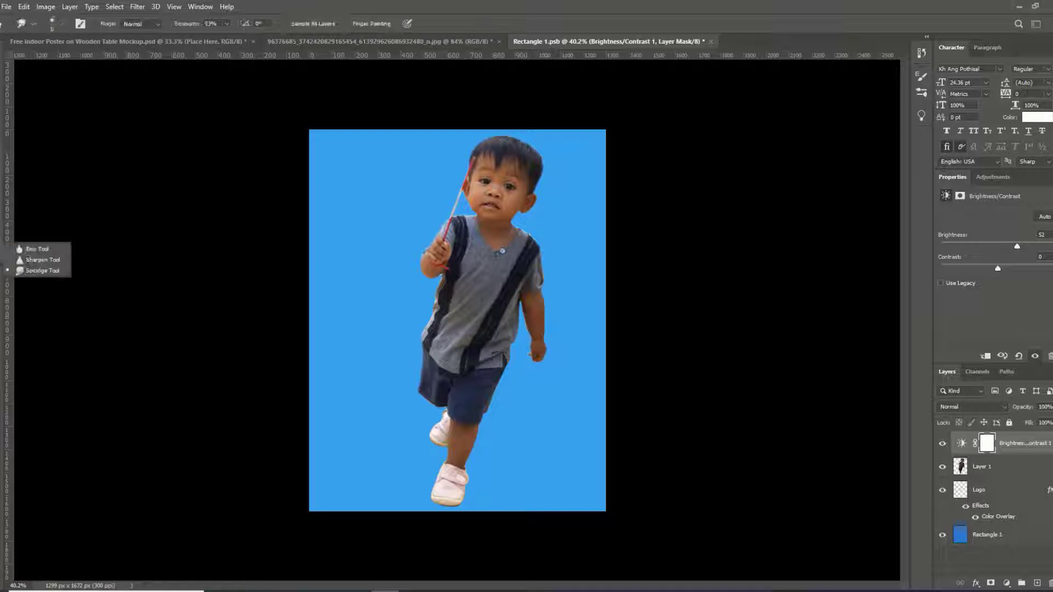
left_click(24, 263)
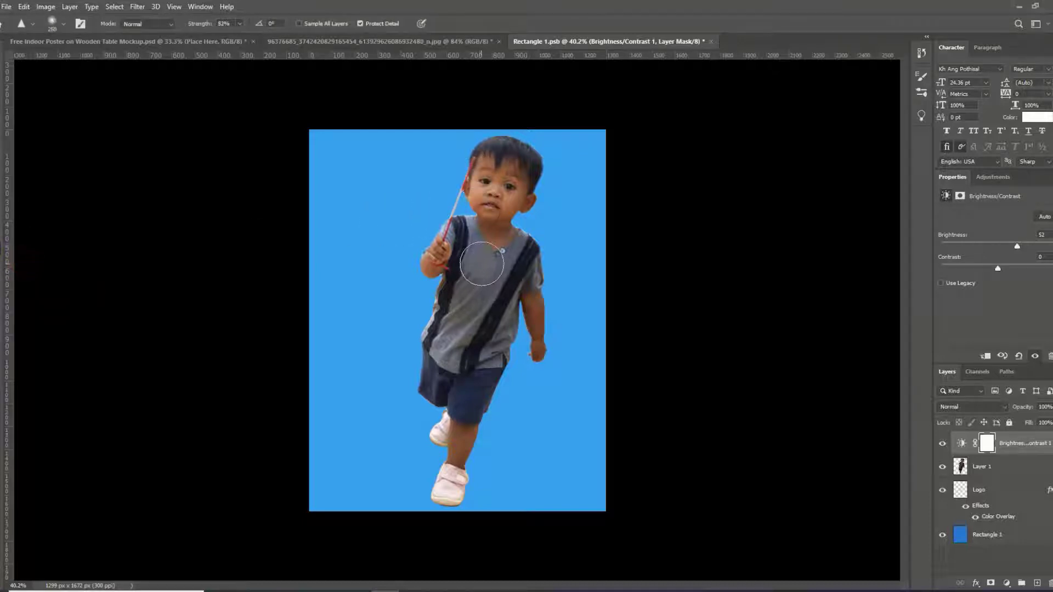
left_click_drag(481, 266, 483, 294)
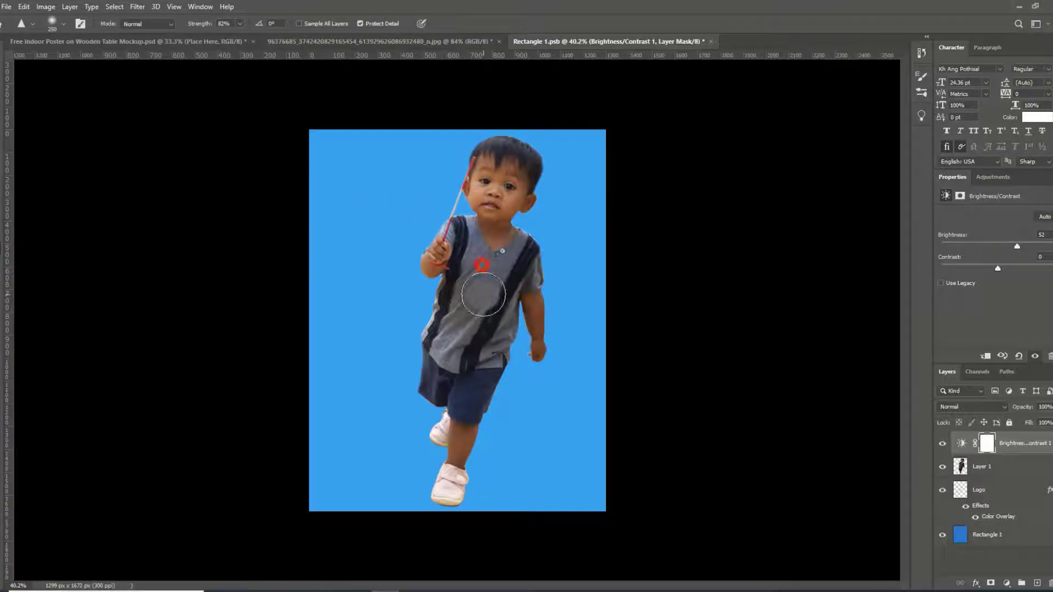
left_click(986, 466)
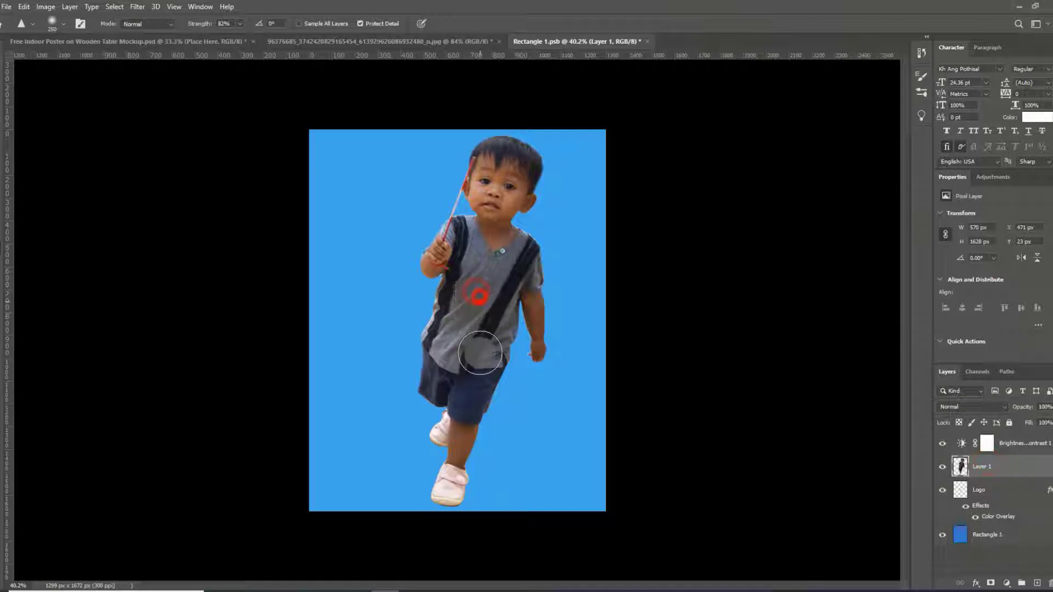
Sharpen the boy's shirt, chest straps, rear shoe and top of his head.
mouse_move(479, 301)
left_mouse_down()
mouse_move(509, 295)
mouse_move(518, 279)
mouse_move(475, 333)
mouse_move(471, 403)
mouse_move(431, 385)
mouse_move(457, 306)
left_mouse_up()
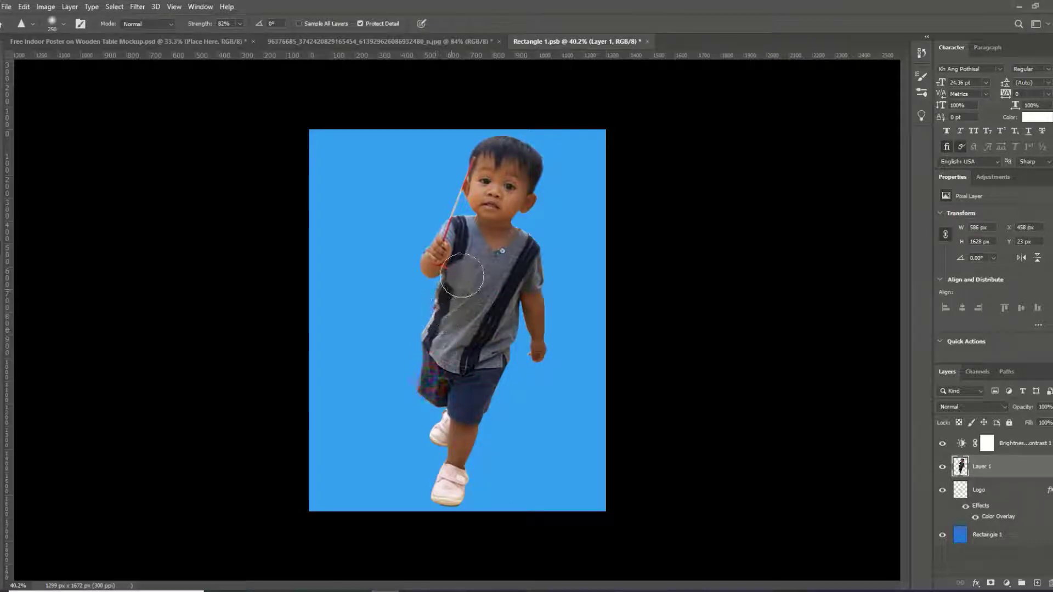
mouse_move(482, 267)
left_mouse_down()
mouse_move(475, 294)
mouse_move(459, 236)
mouse_move(494, 265)
mouse_move(529, 256)
mouse_move(518, 255)
mouse_move(488, 327)
mouse_move(433, 315)
mouse_move(434, 346)
mouse_move(482, 320)
mouse_move(502, 323)
mouse_move(477, 351)
mouse_move(486, 359)
mouse_move(466, 390)
mouse_move(430, 388)
mouse_move(440, 483)
mouse_move(453, 489)
left_mouse_up()
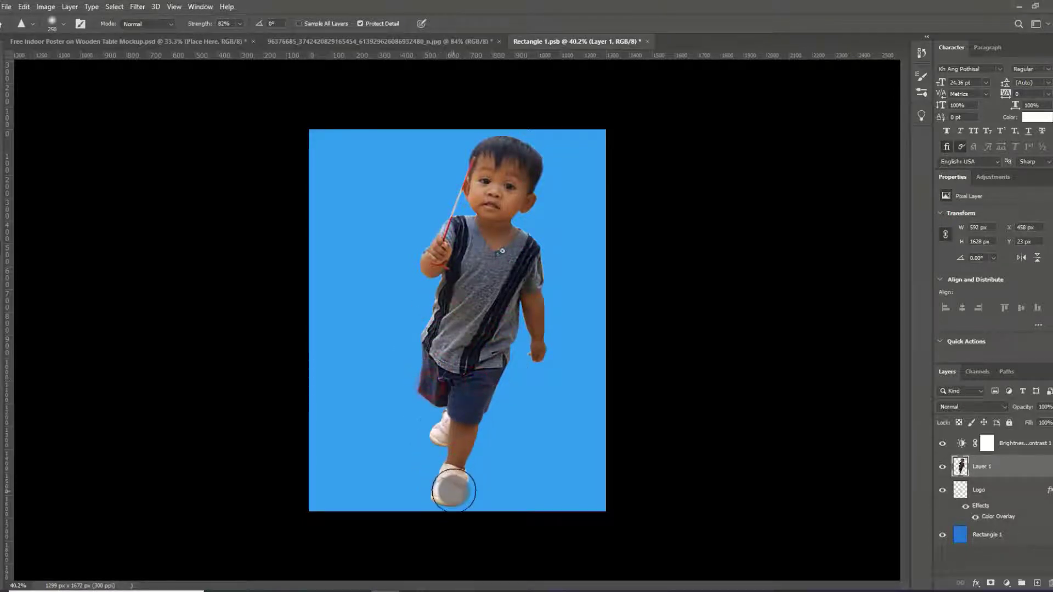
left_click(426, 430)
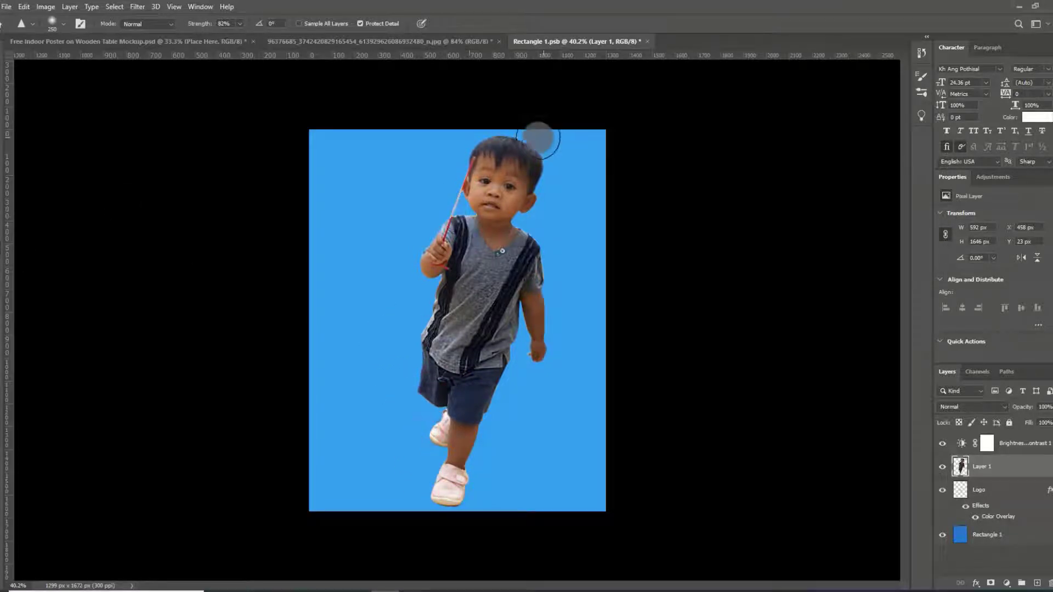
left_click_drag(526, 134, 546, 148)
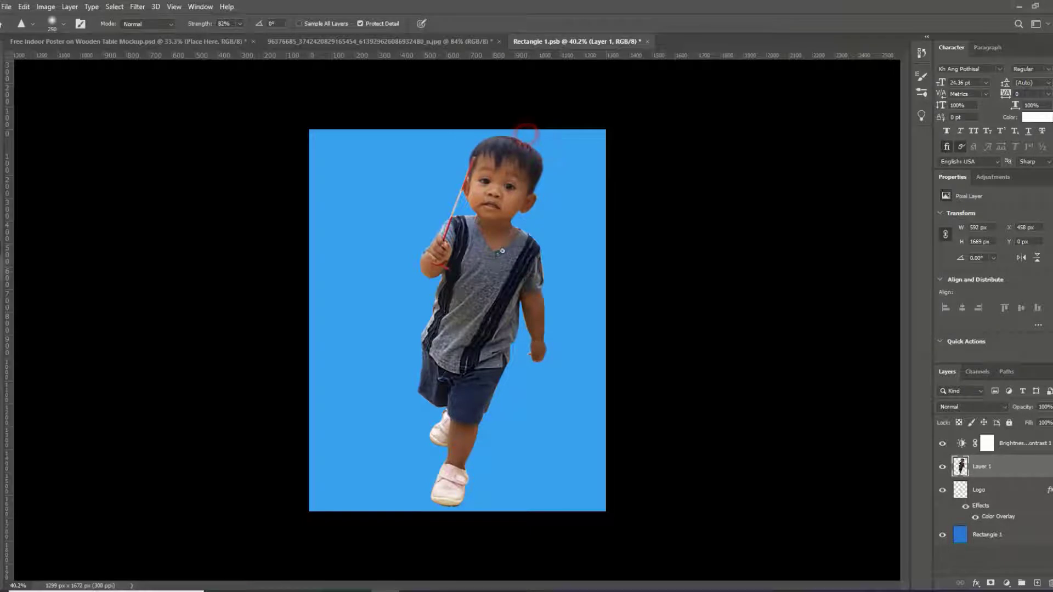
right_click(1, 266)
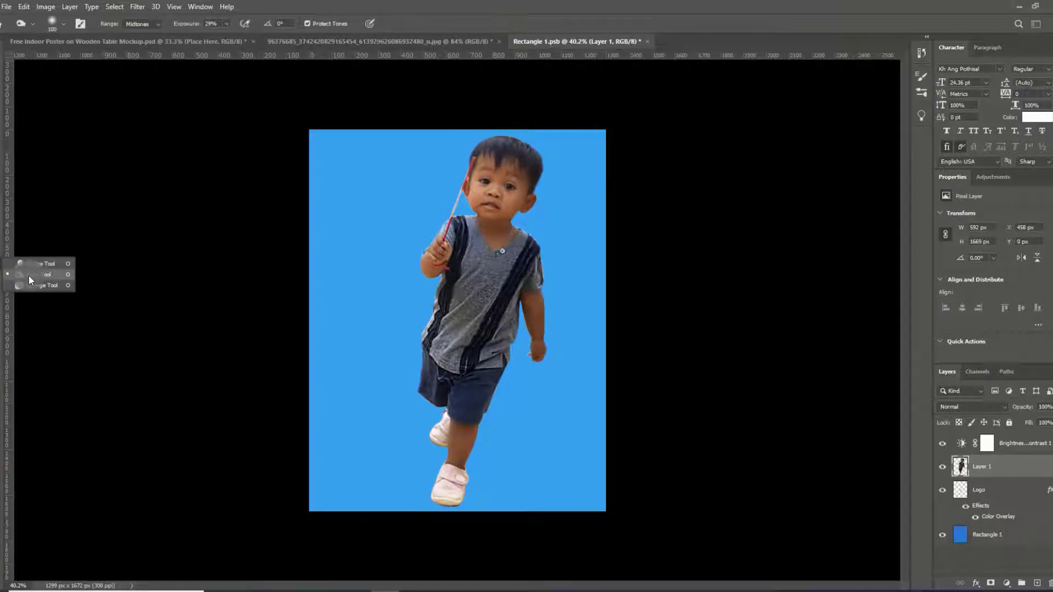
Darken the boy's hair with the Burn Tool and blur the area around his ear.
left_click(28, 275)
mouse_move(481, 159)
left_mouse_down()
mouse_move(535, 154)
mouse_move(500, 135)
mouse_move(472, 141)
mouse_move(542, 180)
left_mouse_up()
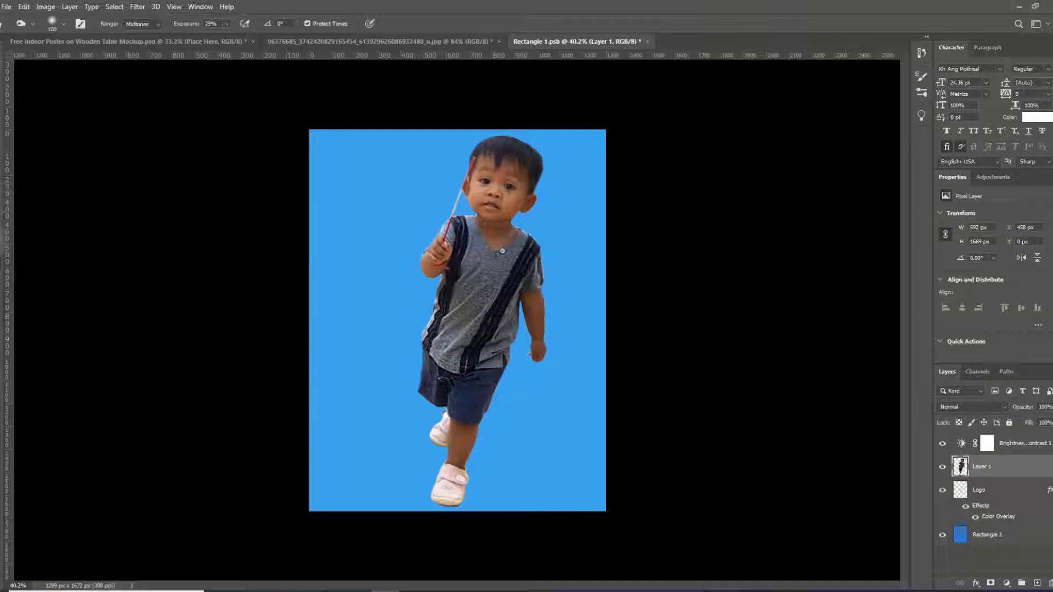
left_click(0, 256)
left_click_drag(527, 189, 533, 192)
Dodge highlights at 26% beside the ear, on the chest, left arm, hand and lower leg.
left_click(25, 277)
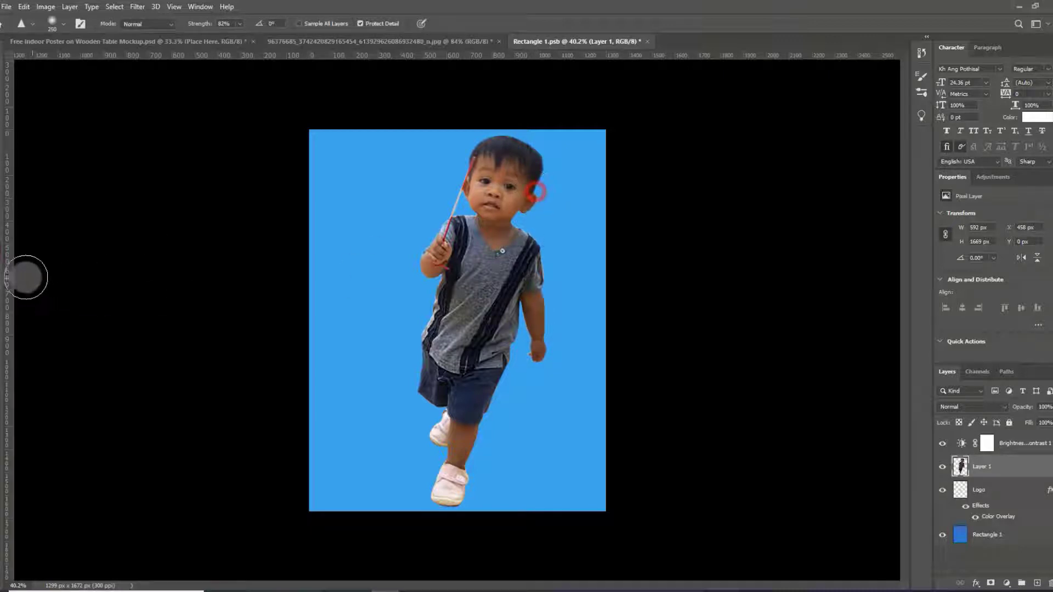
left_click(27, 263)
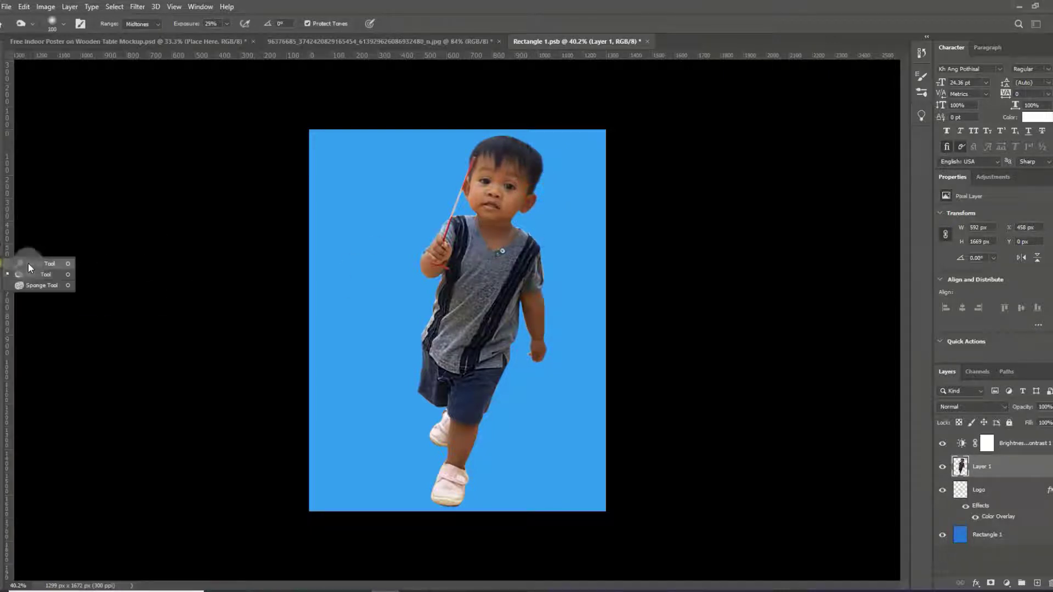
left_click(539, 200)
left_click(503, 235)
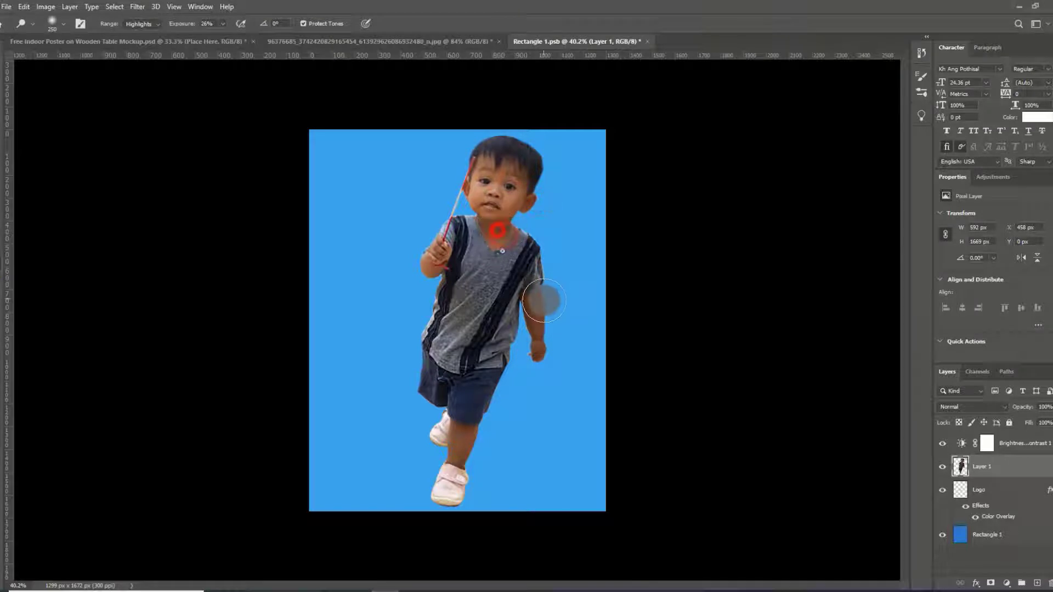
left_click_drag(531, 309, 538, 345)
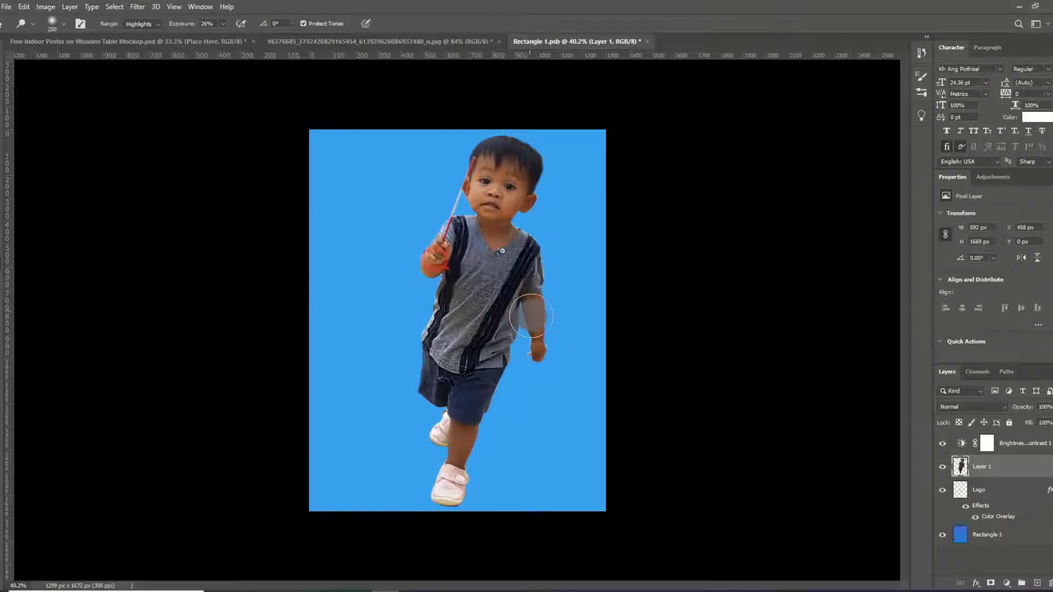
left_click(539, 344)
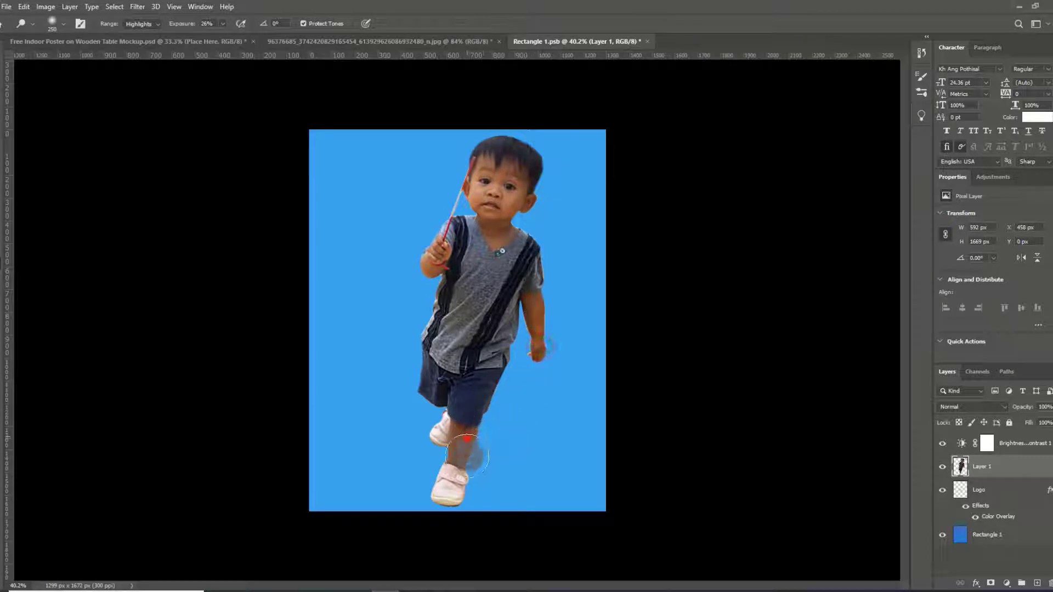
mouse_move(465, 455)
left_mouse_down()
mouse_move(467, 426)
mouse_move(466, 466)
left_mouse_up()
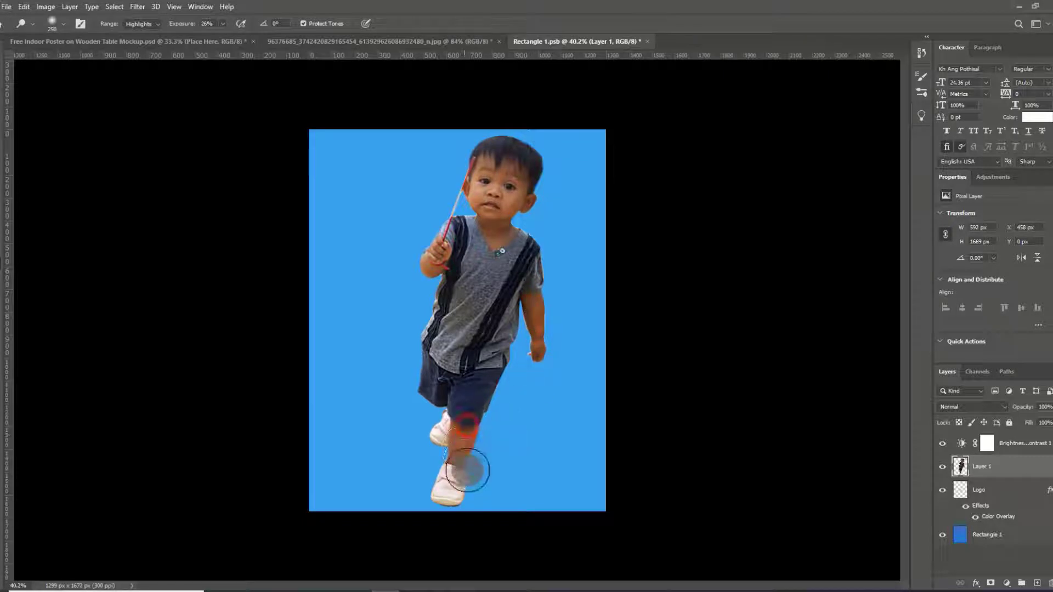
key("v")
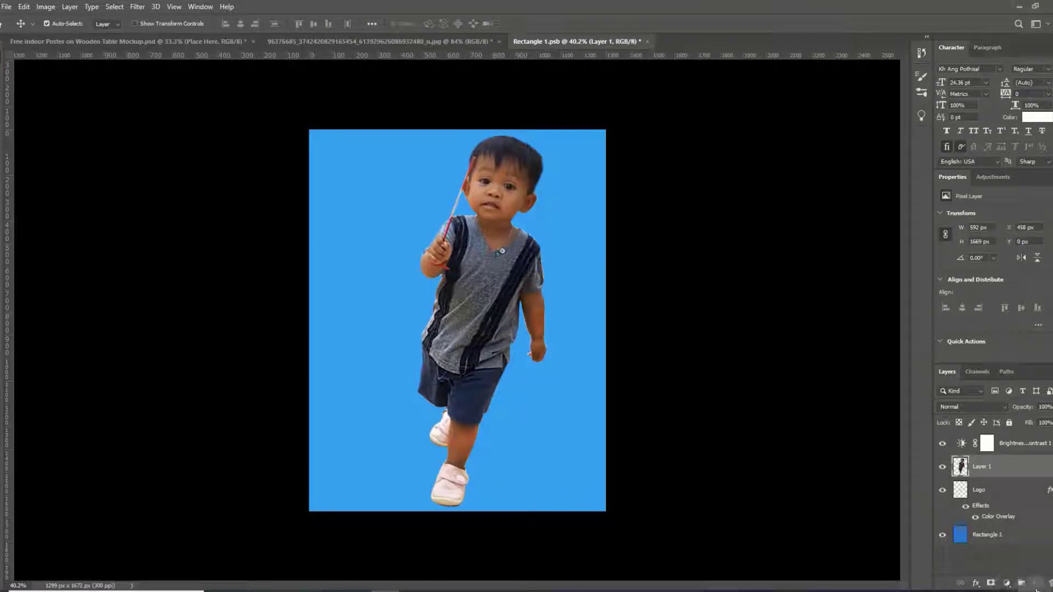
Add Layer 2, brush a grey shadow under the shoe, and move Layer 2 below Layer 1.
left_click(1037, 584)
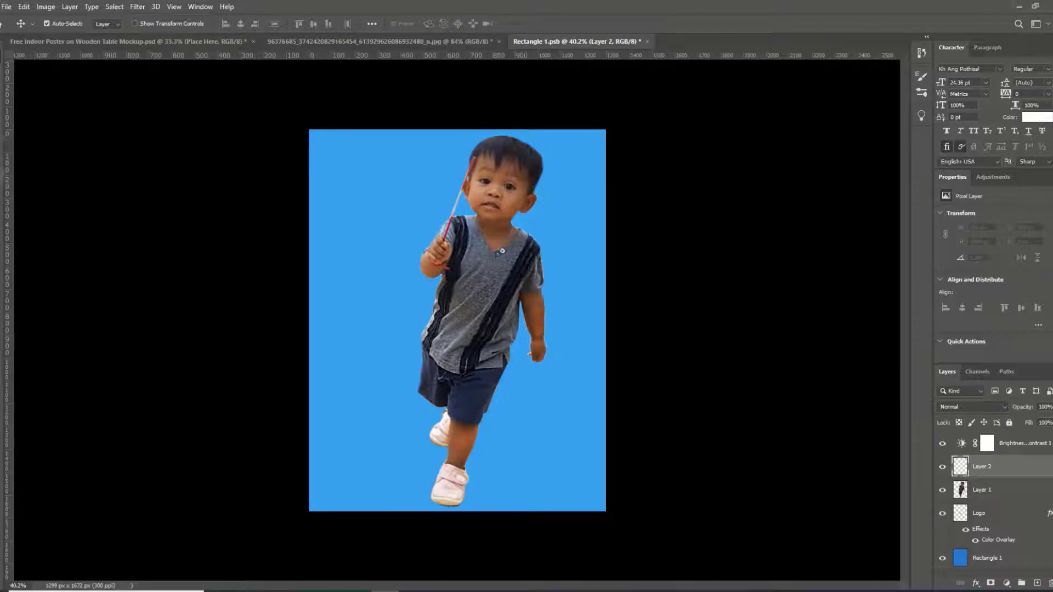
right_click(6, 167)
left_click(30, 173)
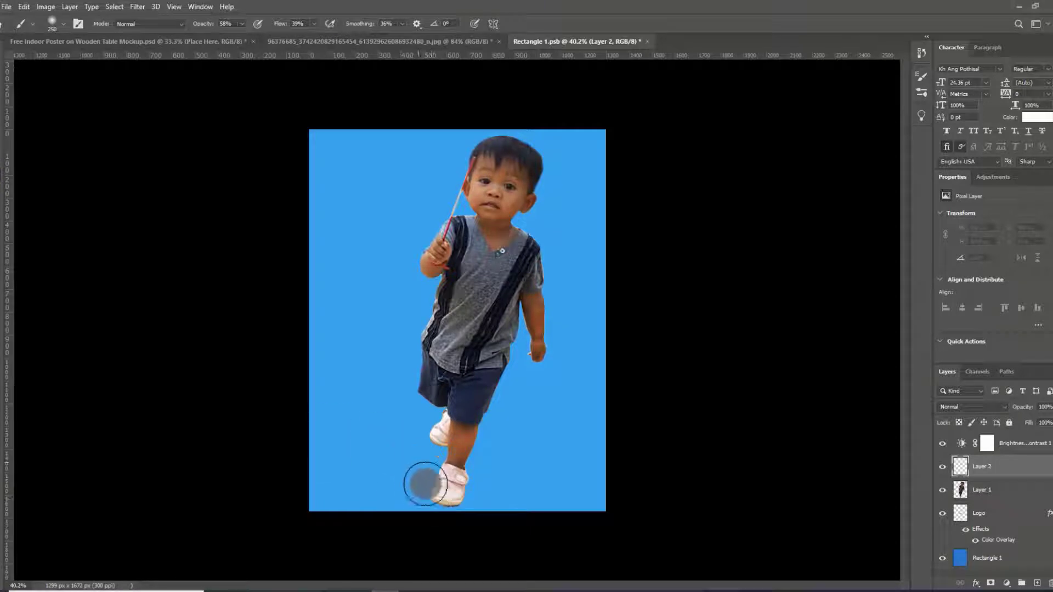
mouse_move(426, 484)
left_mouse_down()
mouse_move(447, 505)
mouse_move(418, 406)
left_mouse_up()
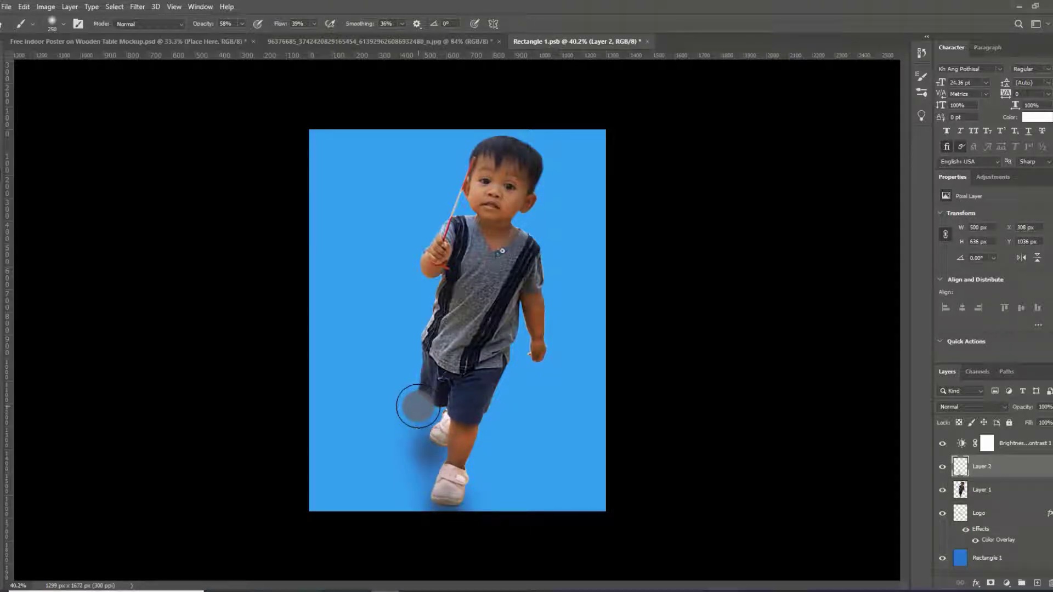
key("ctrl+z")
key("ctrl+z")
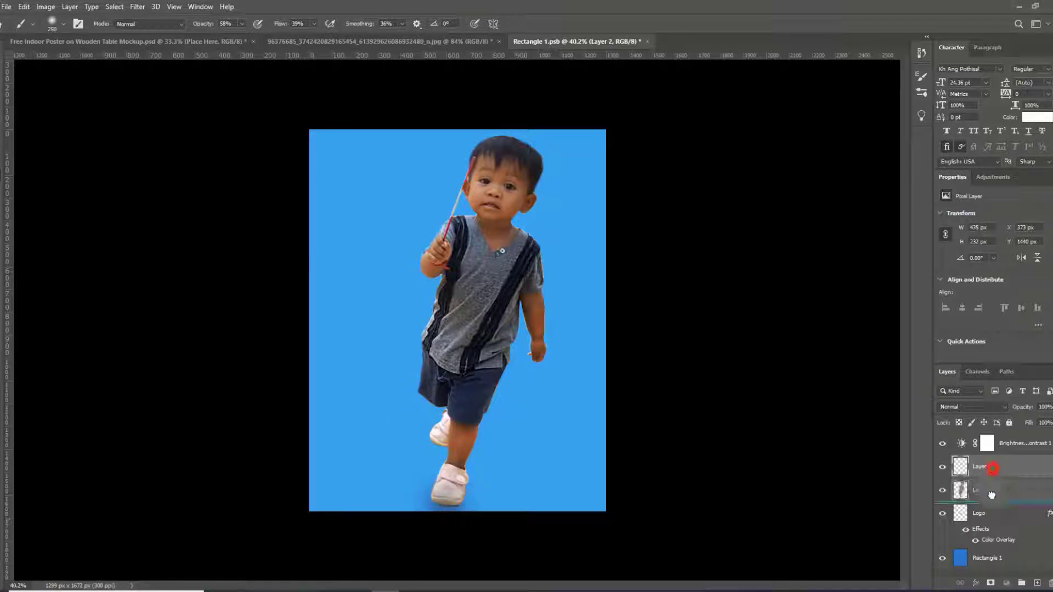
left_click_drag(990, 468, 990, 493)
Paint shadow from the shoe up the leg, along the knee and shin, and below the hand.
left_click(467, 503)
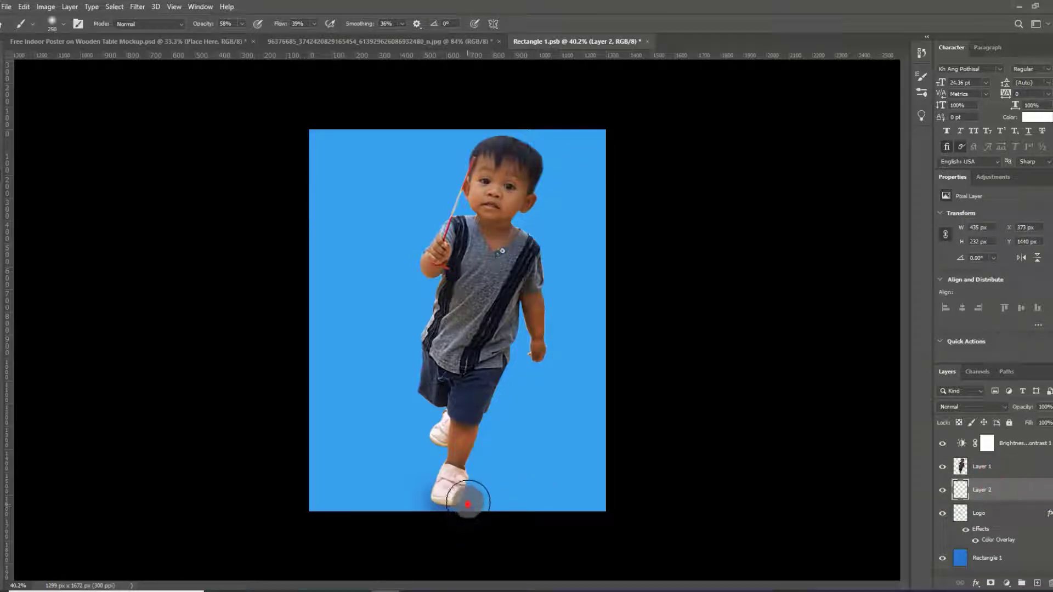
mouse_move(482, 467)
left_mouse_down()
mouse_move(521, 368)
mouse_move(515, 374)
left_mouse_up()
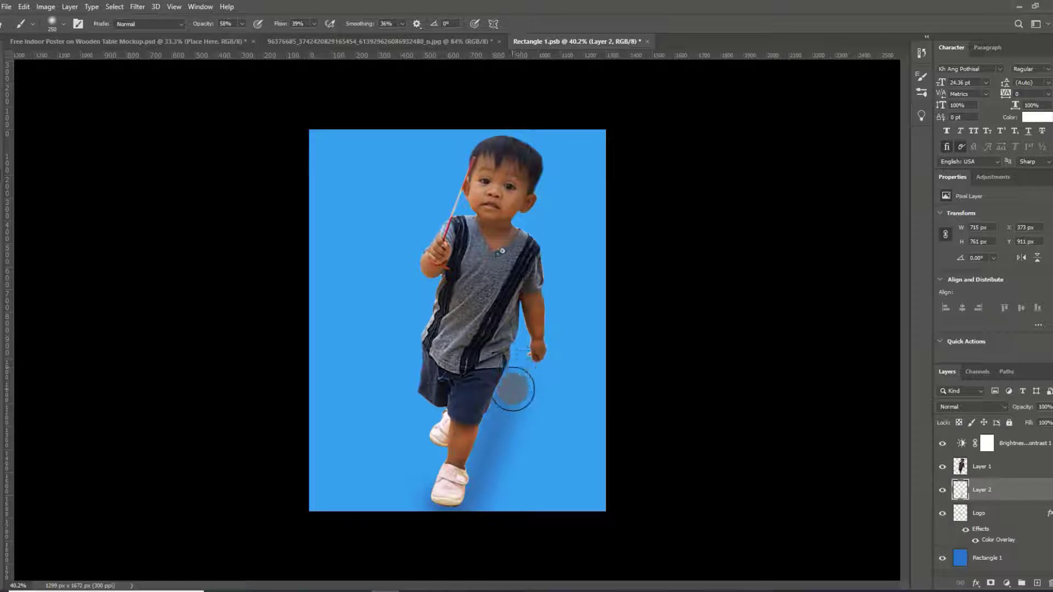
left_click_drag(451, 483, 454, 430)
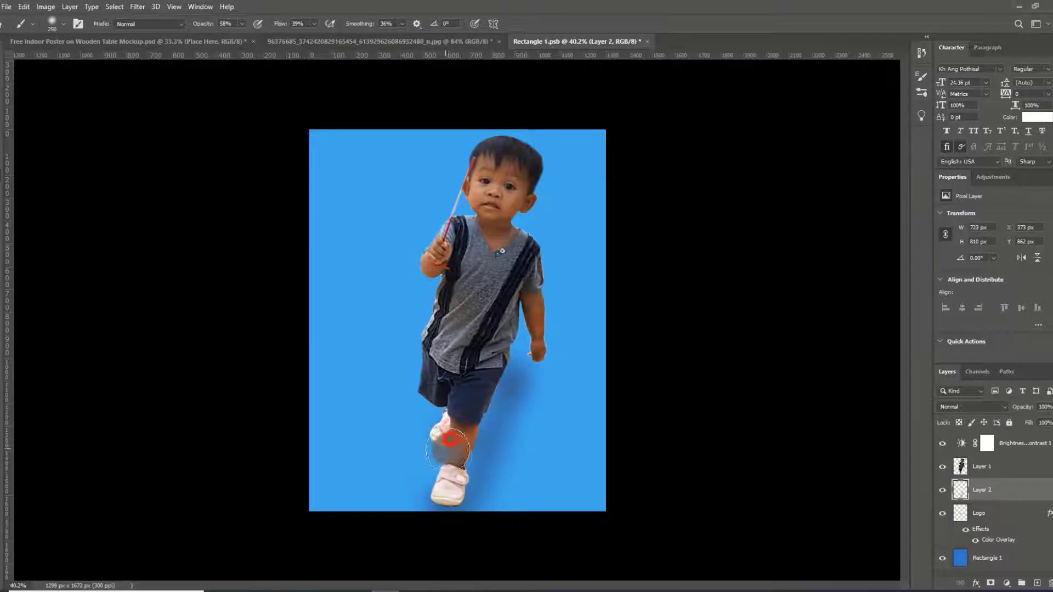
left_click(485, 408)
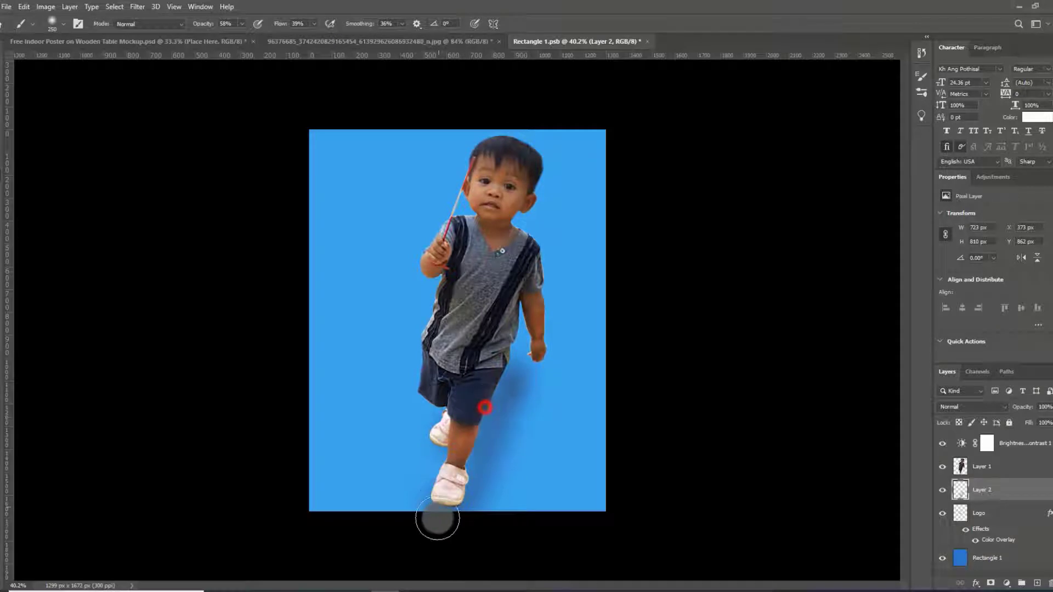
left_click_drag(432, 522, 465, 490)
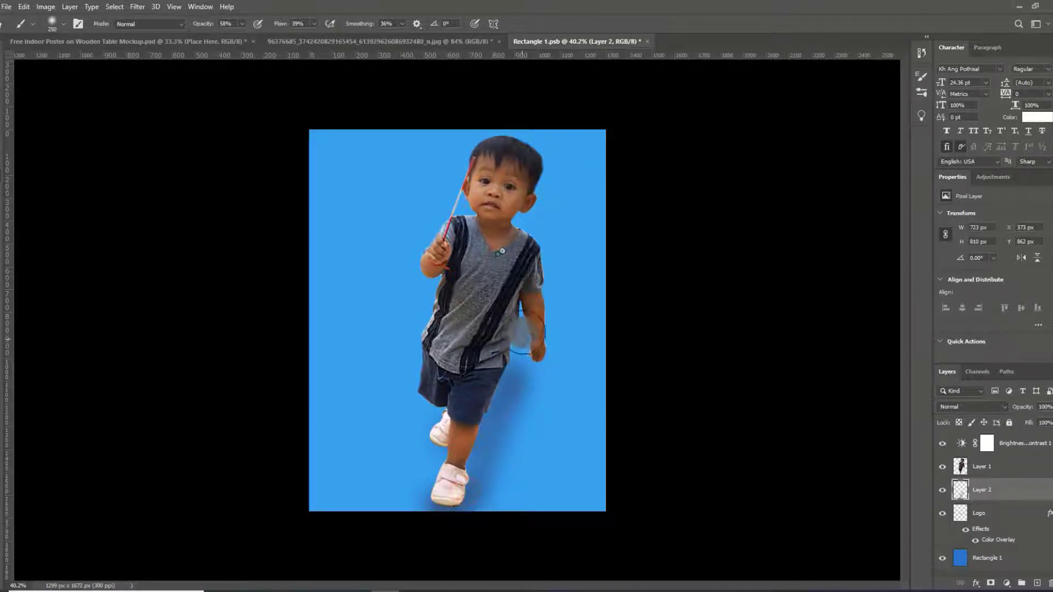
left_click(536, 369)
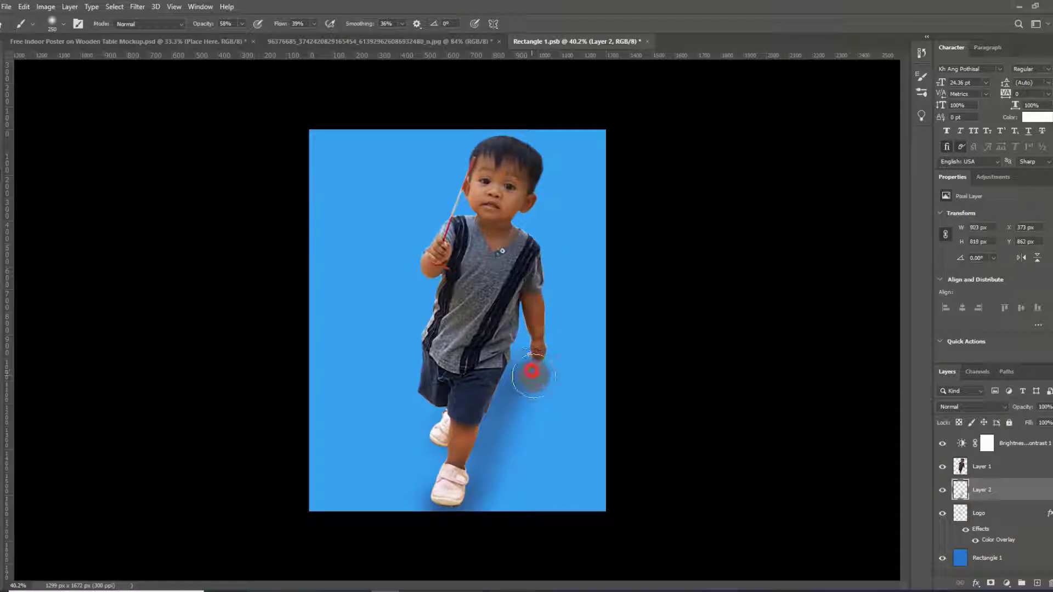
left_click_drag(533, 388, 551, 424)
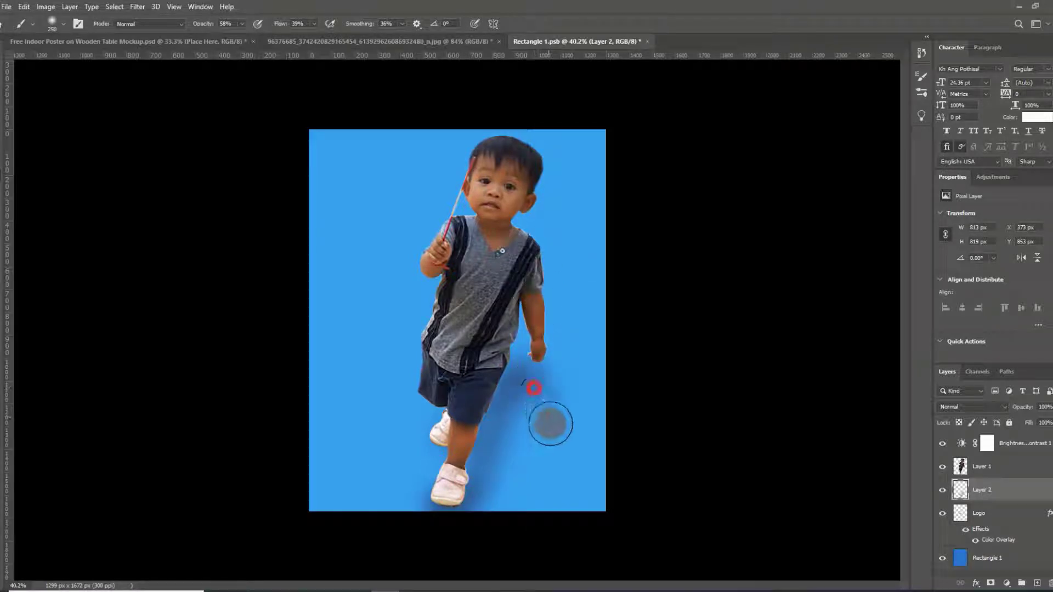
Dab extra shadow near the legs, left of the shoe, by the ankle and under the shoe.
left_click(493, 484)
left_click(521, 434)
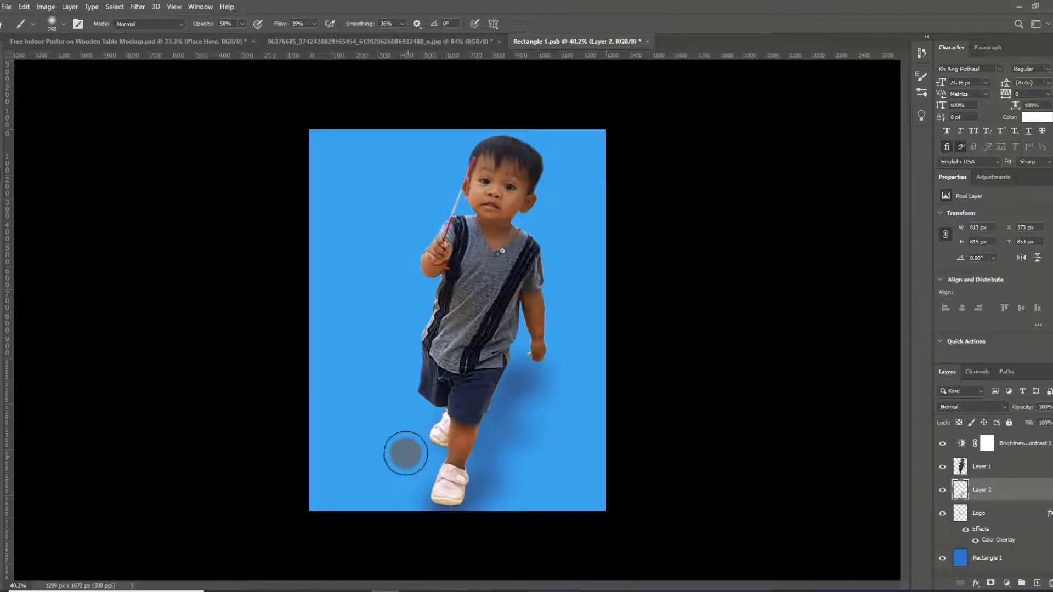
left_click(439, 463)
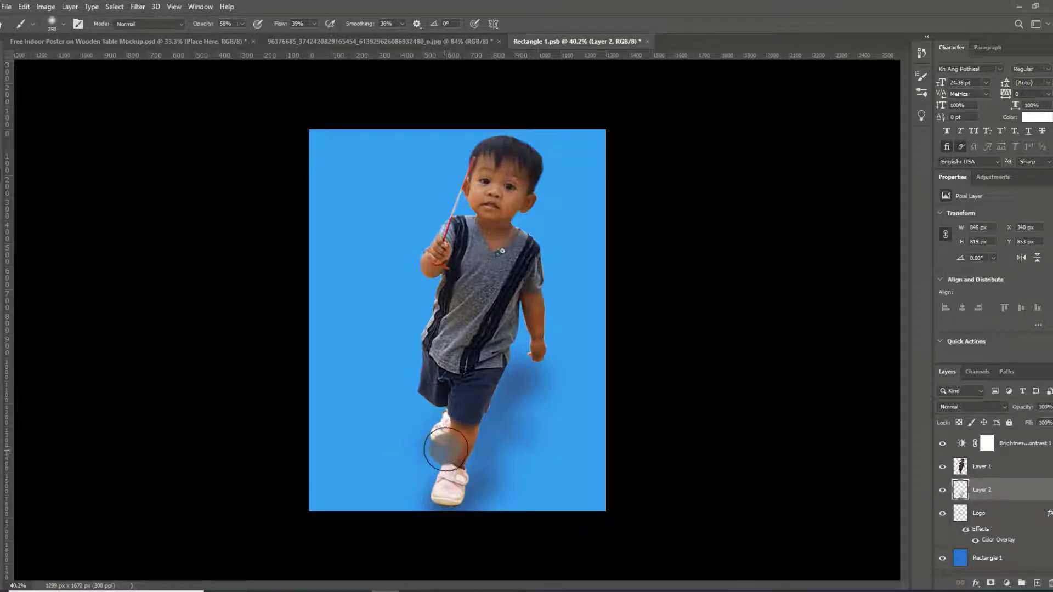
left_click(451, 446)
left_click(455, 505)
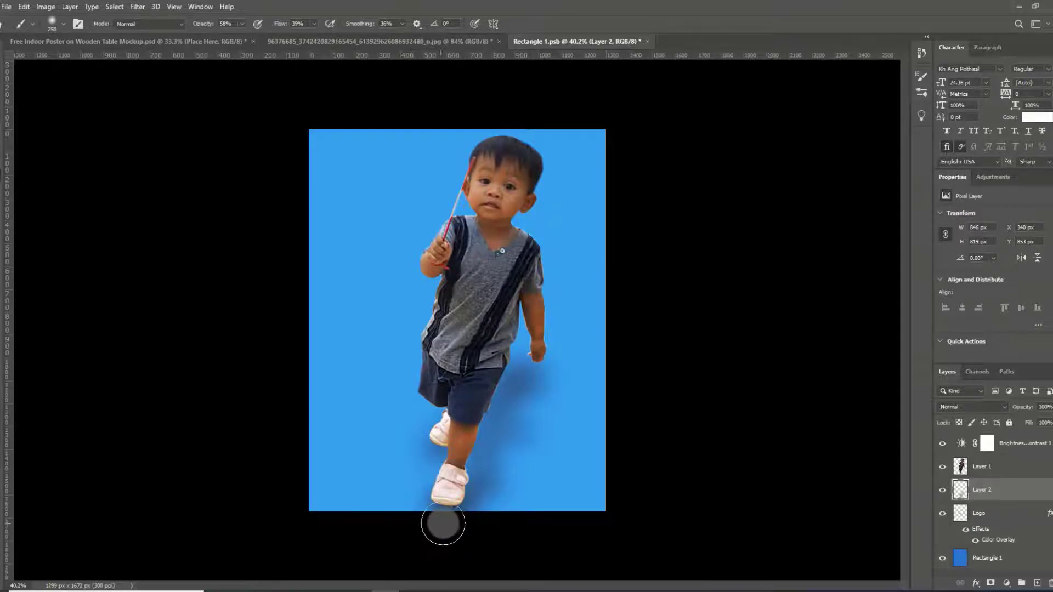
Save the poster contents with File > Save.
scroll(442, 522, "down", 3)
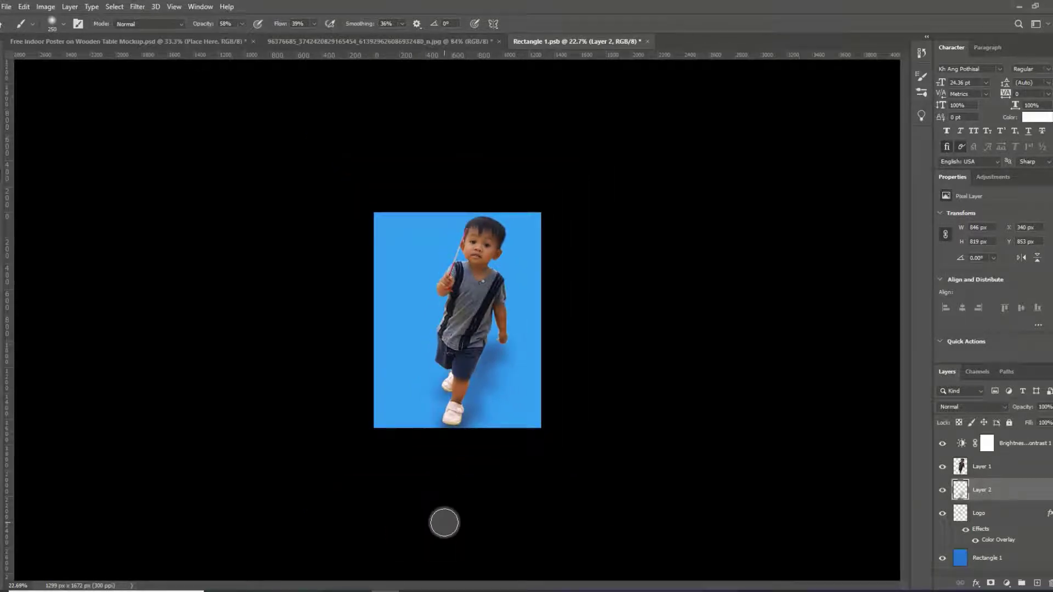
scroll(444, 522, "up", 1)
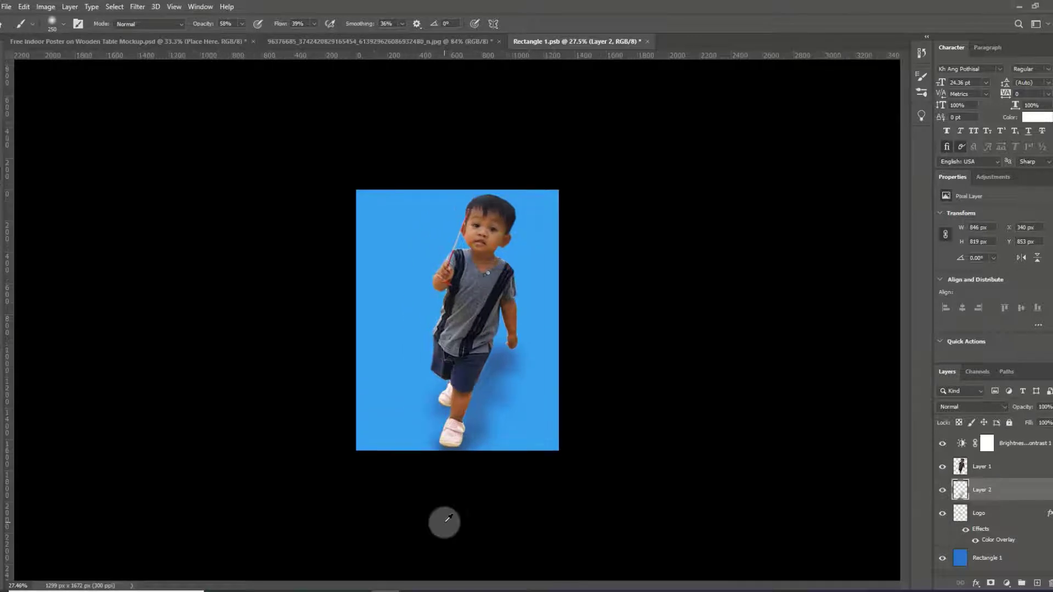
left_click(6, 6)
left_click(22, 132)
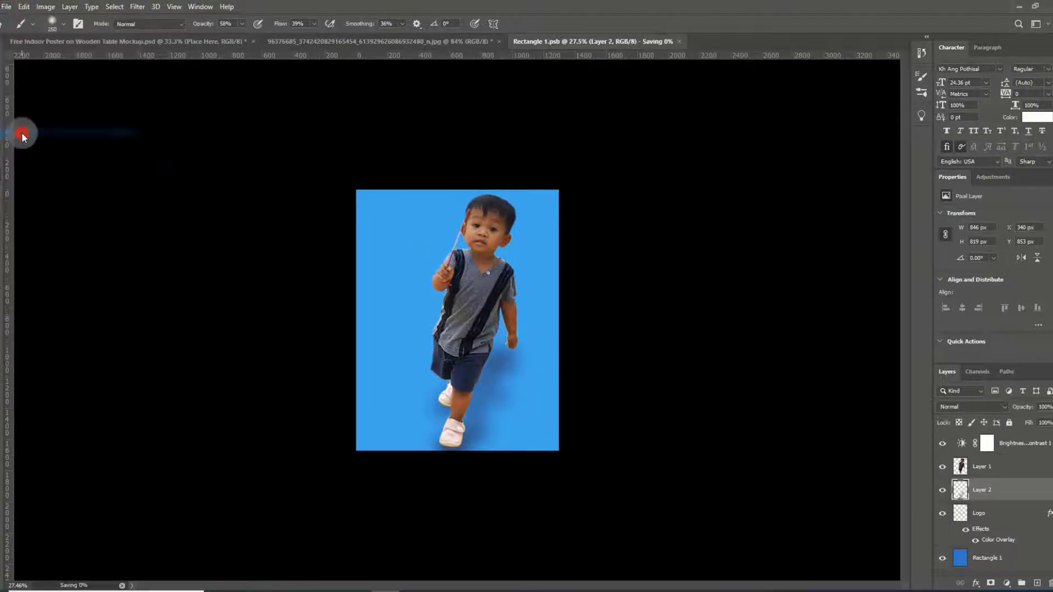
Check the boy and shadow in the wooden-table mockup, then return to Rectangle 1.psb.
left_click(196, 40)
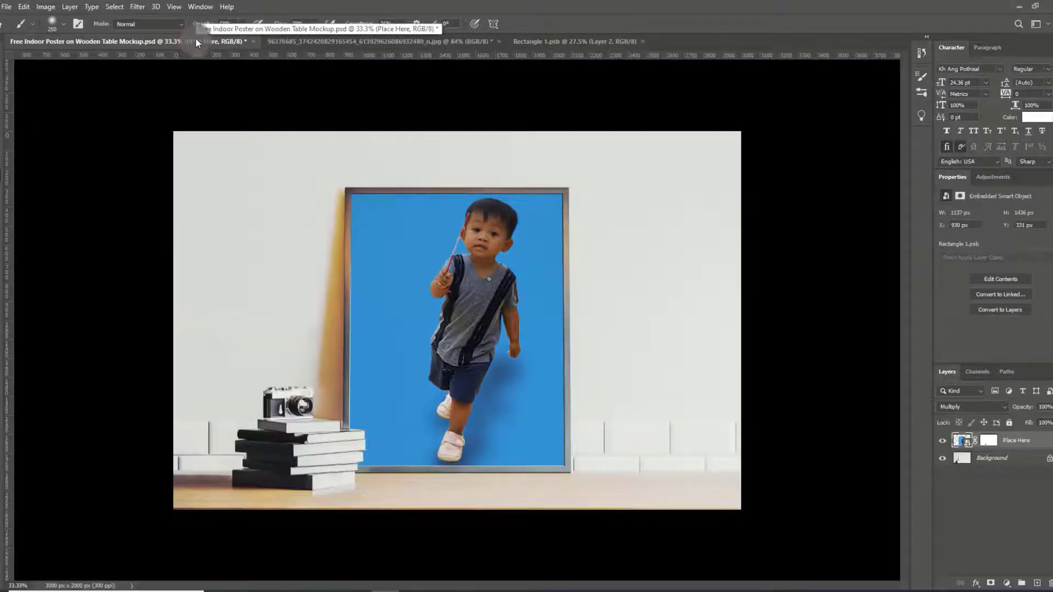
left_click(569, 42)
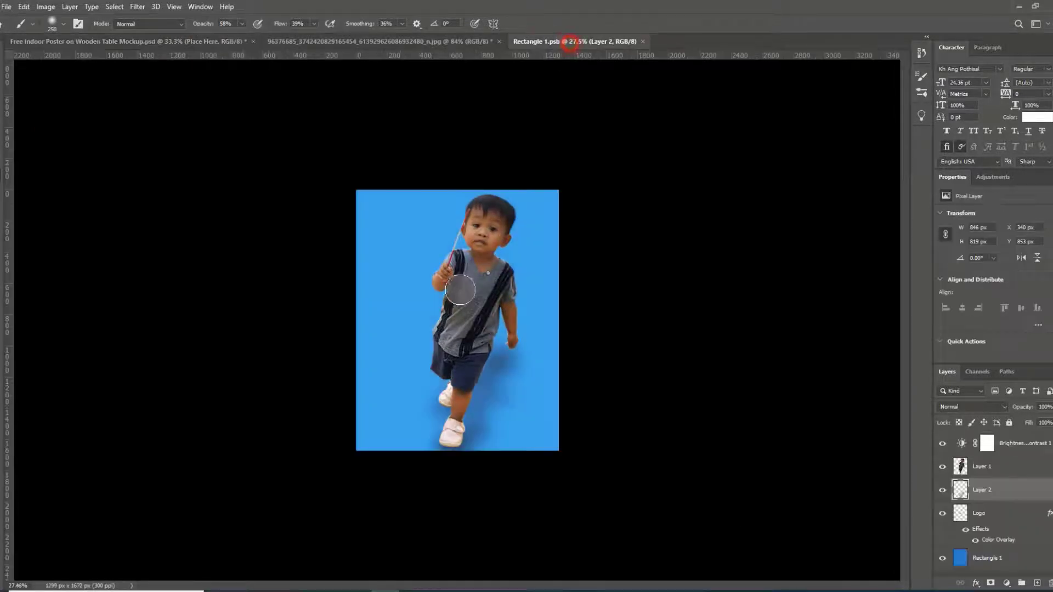
key("v")
left_click_drag(399, 332, 322, 571)
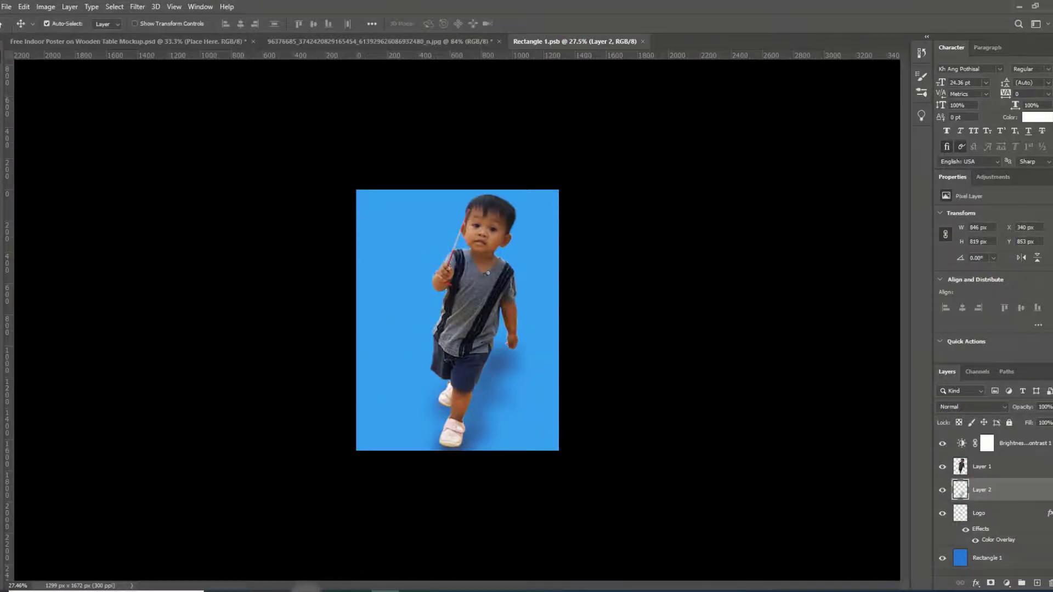
left_click(316, 588)
Search Bing for 'light' in a new Edge tab.
left_click(479, 9)
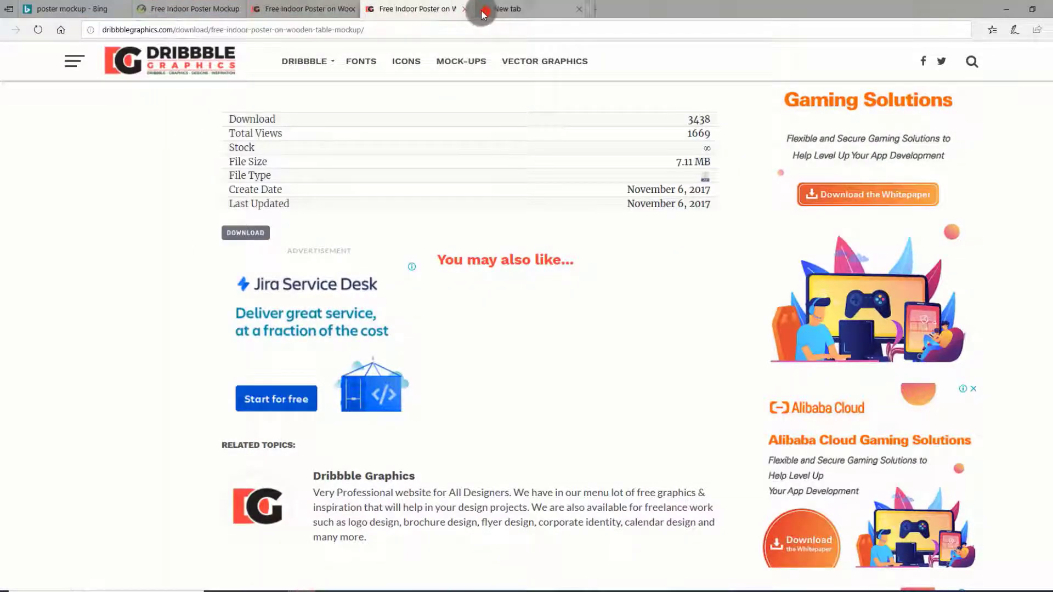
type("li")
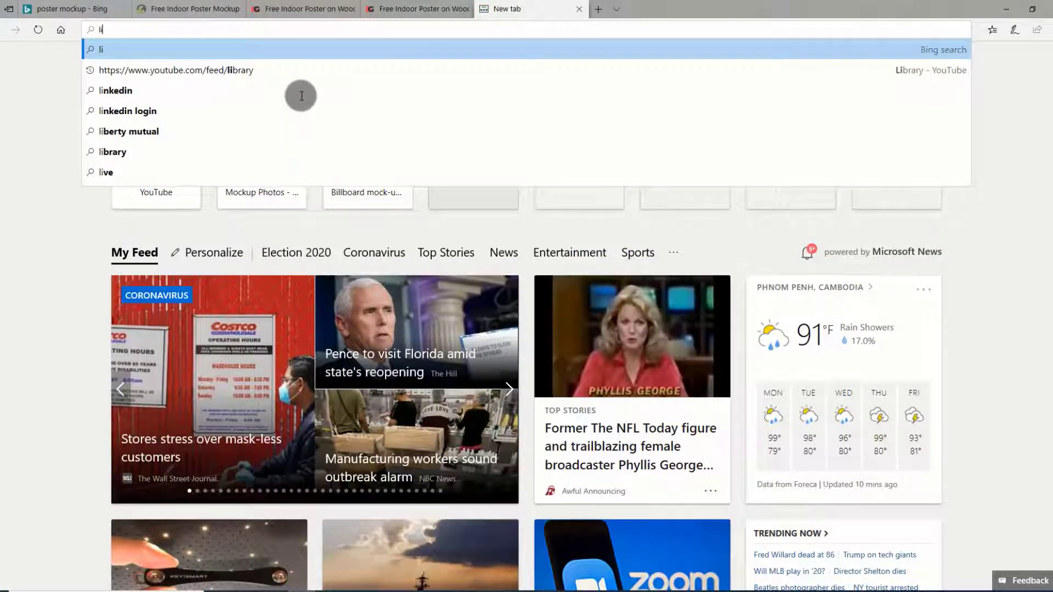
type("ght")
key("Return")
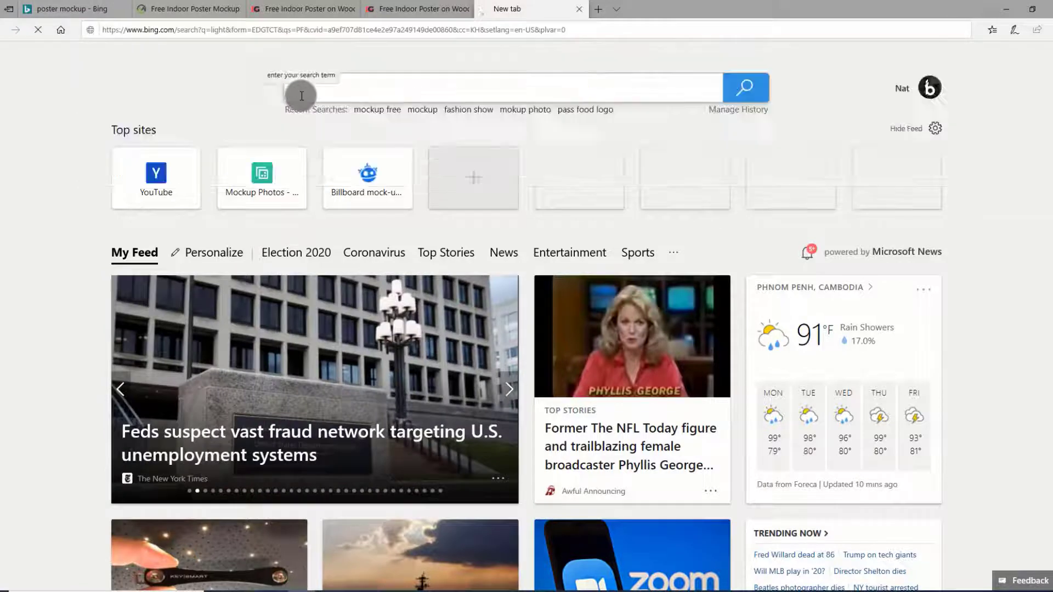
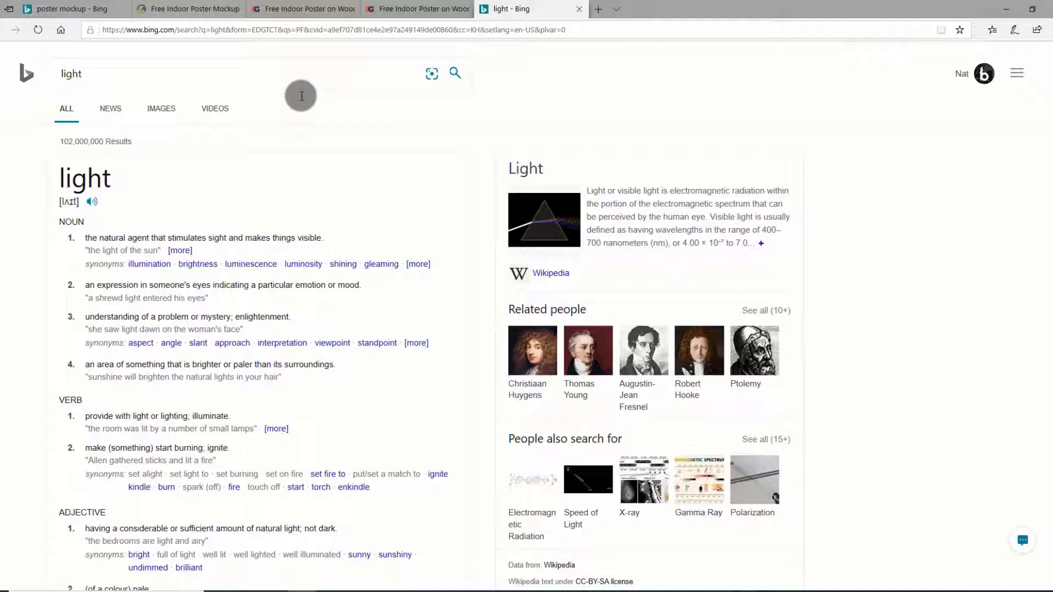
Show Bing image results for 'light' and scroll down through the picture grid and back up.
left_click(161, 109)
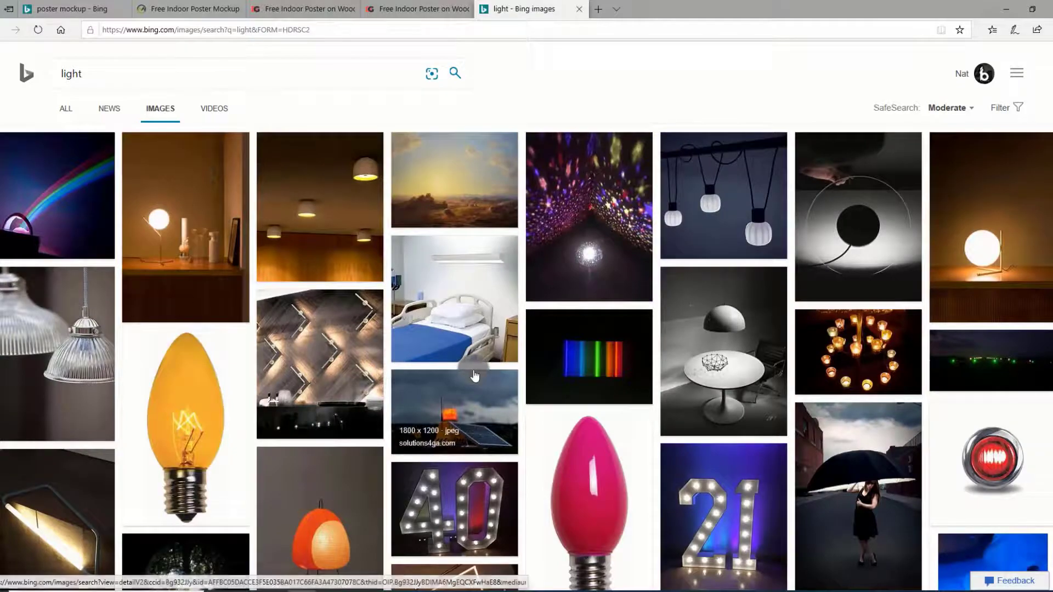
scroll(474, 375, "down", 10)
scroll(475, 376, "down", 5)
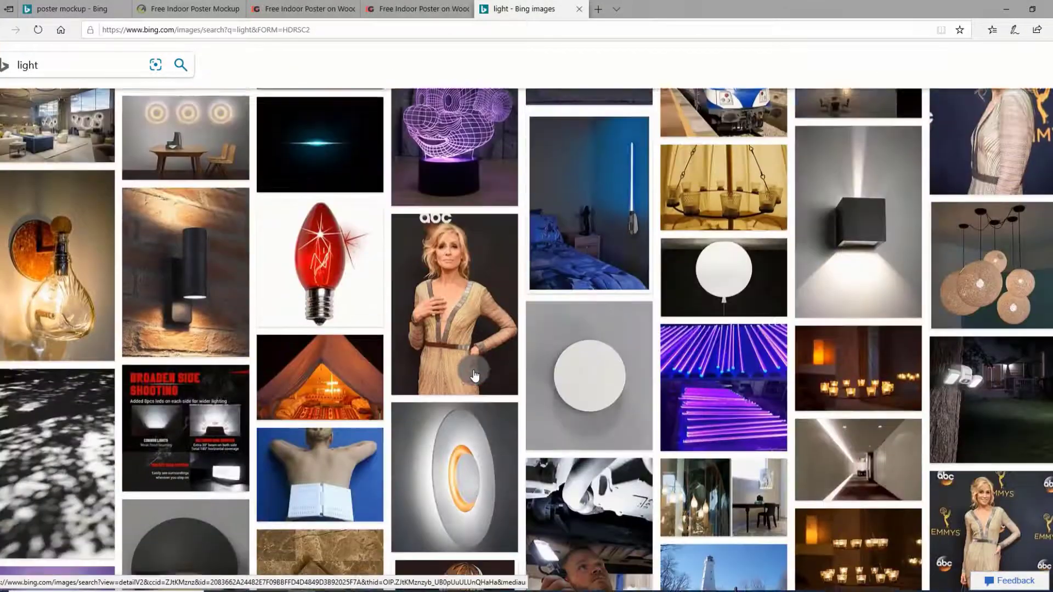
scroll(475, 376, "down", 3)
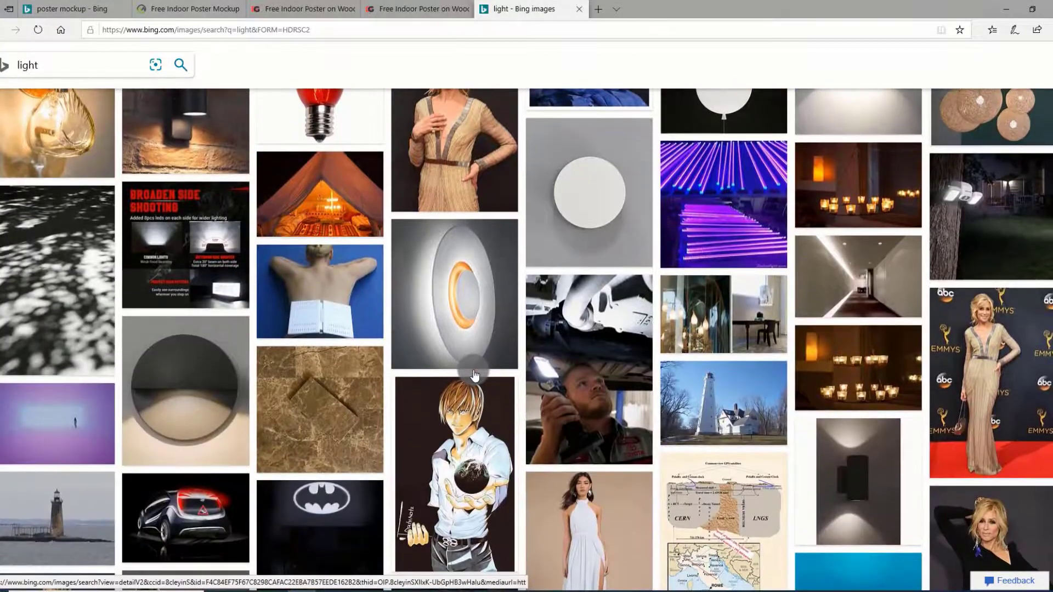
scroll(475, 375, "down", 7)
scroll(475, 375, "down", 4)
scroll(552, 393, "down", 7)
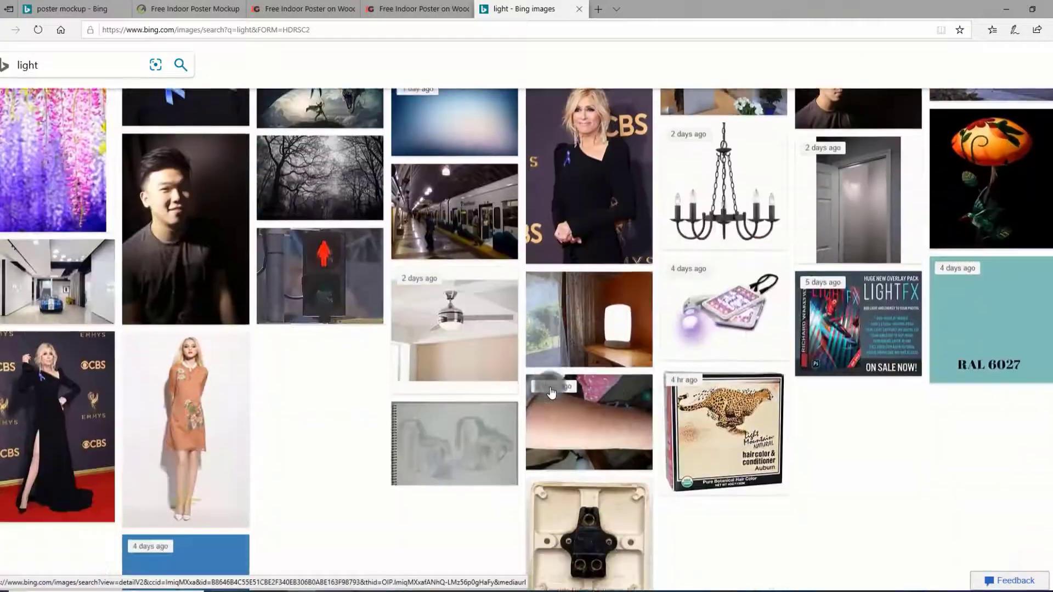
scroll(262, 323, "down", 3)
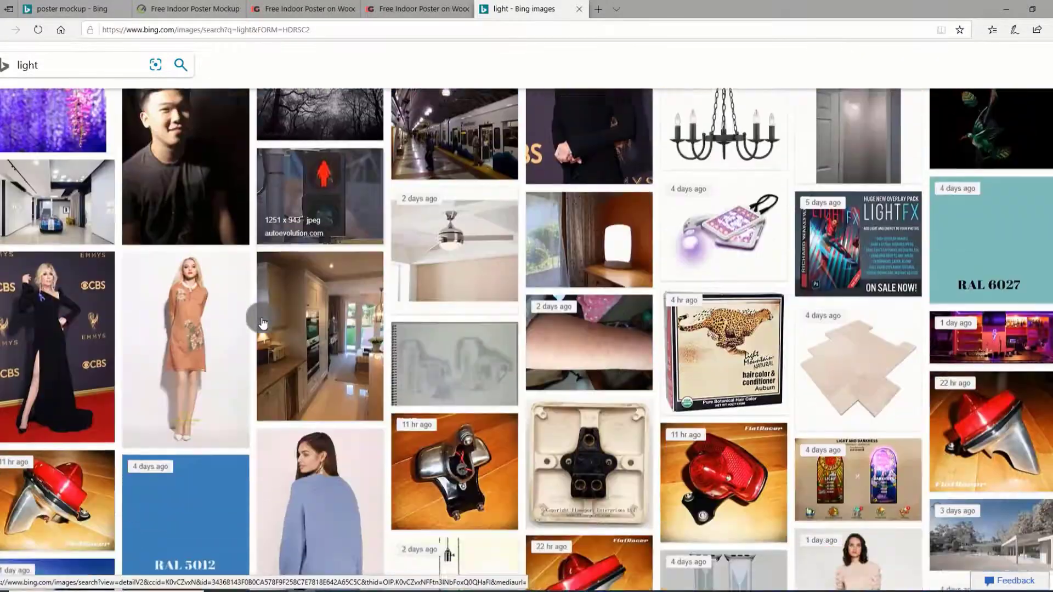
scroll(262, 323, "down", 2)
scroll(262, 323, "down", 5)
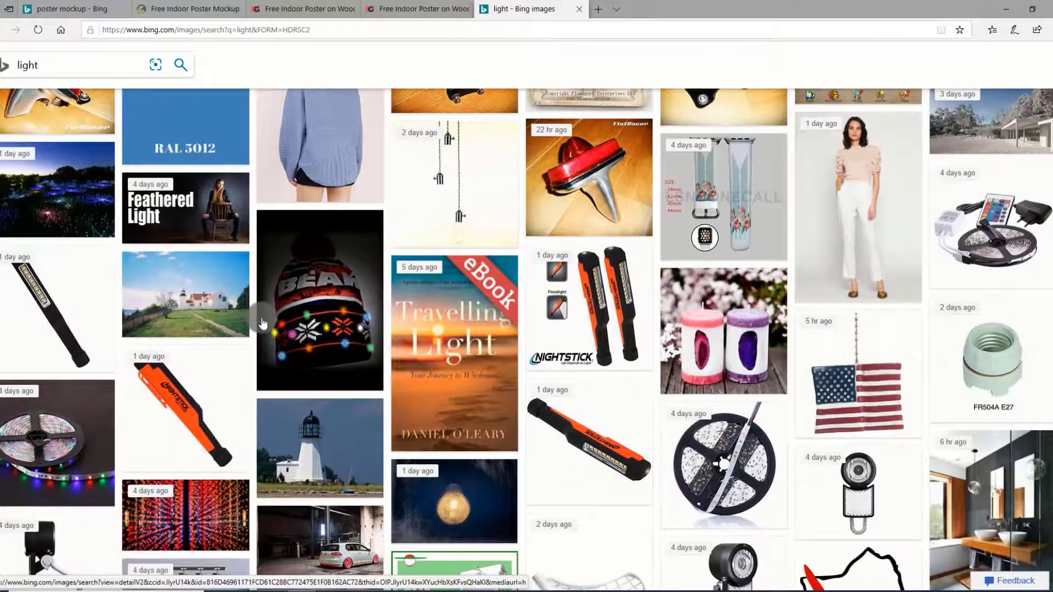
scroll(262, 323, "down", 7)
scroll(262, 323, "down", 7)
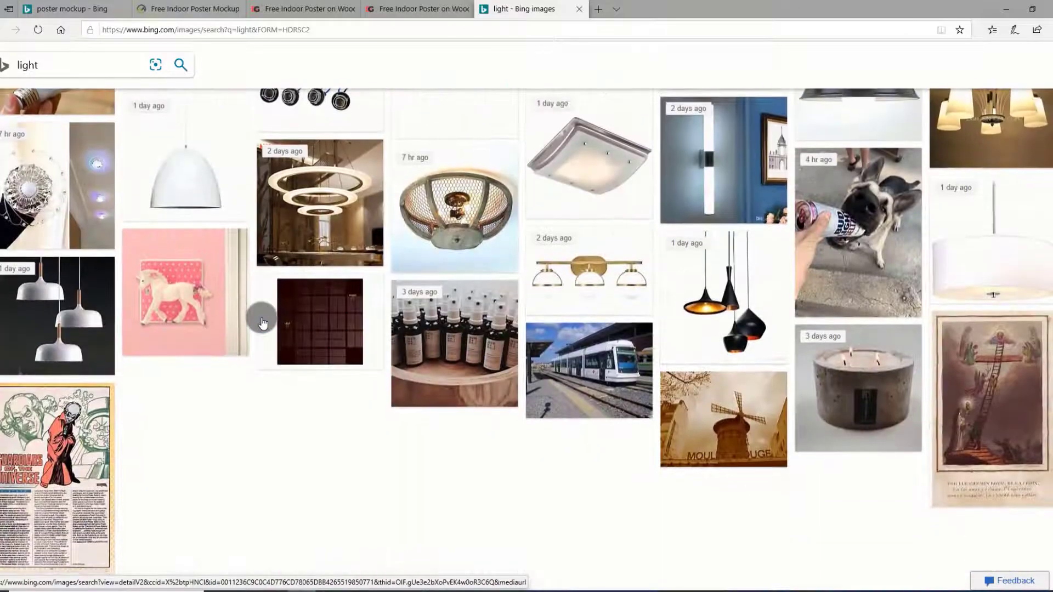
scroll(262, 323, "up", 4)
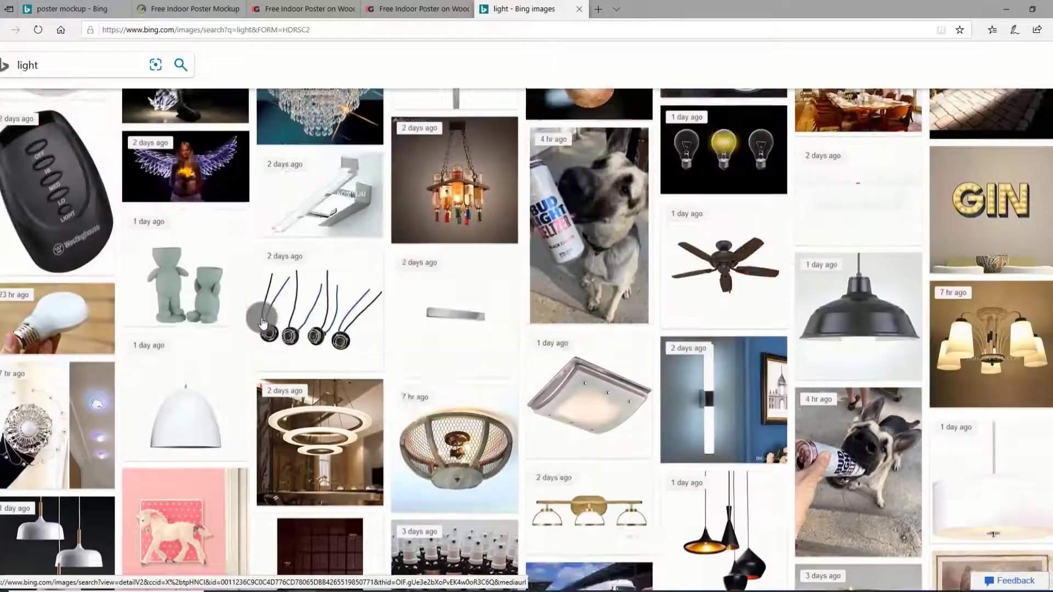
scroll(262, 323, "up", 3)
scroll(263, 321, "up", 5)
scroll(263, 318, "up", 5)
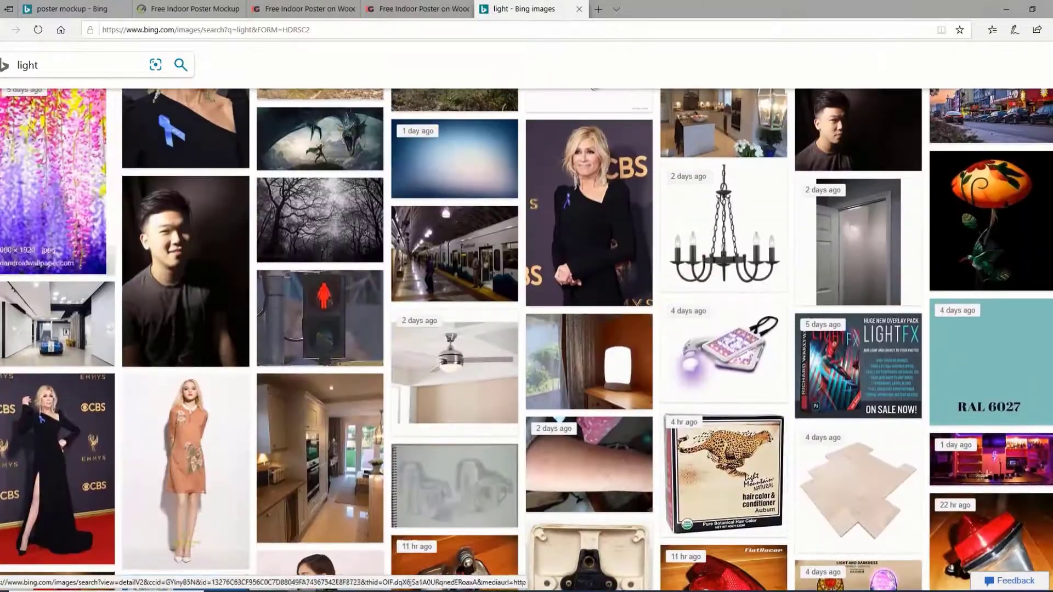
Change the Bing query from 'light' to 'light effect' and run the search.
left_click(47, 64)
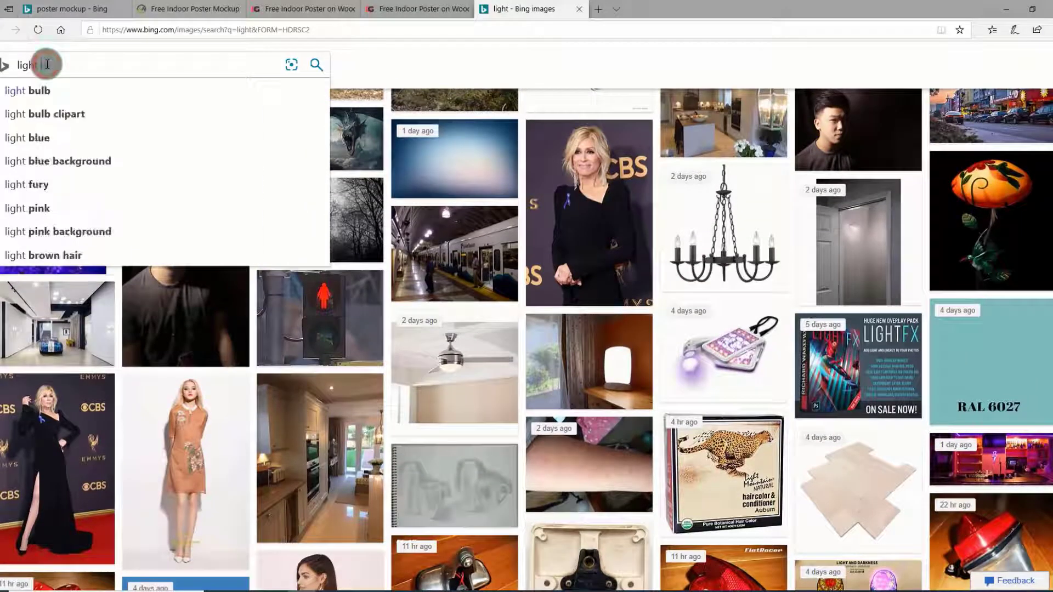
type("effect")
key("Return")
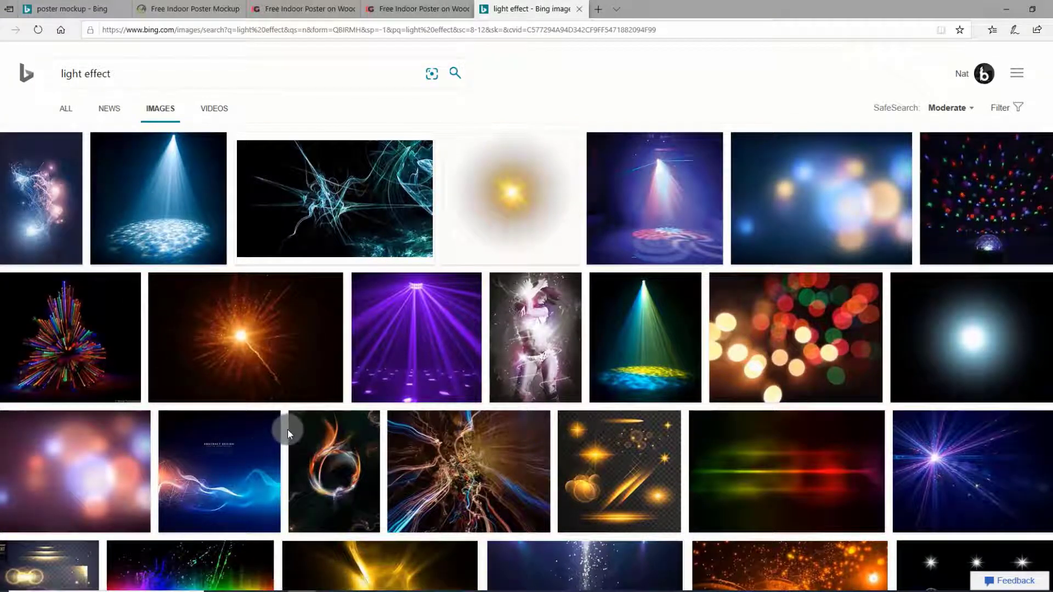
Scroll through the 'light effect' image results to the bottom and back to the top.
scroll(287, 429, "down", 1)
scroll(287, 429, "down", 5)
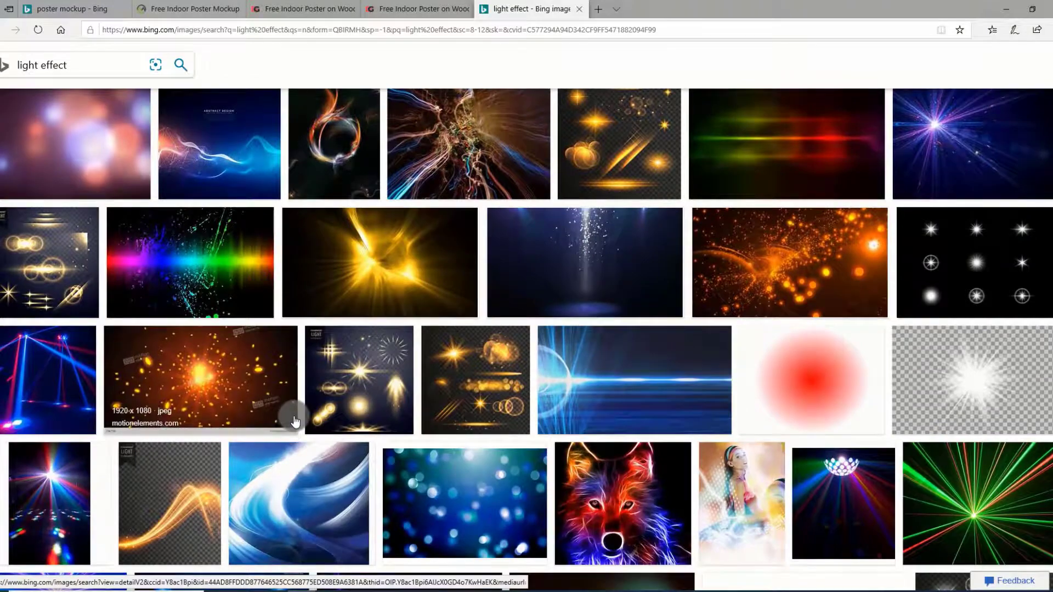
scroll(290, 425, "down", 5)
scroll(295, 421, "down", 5)
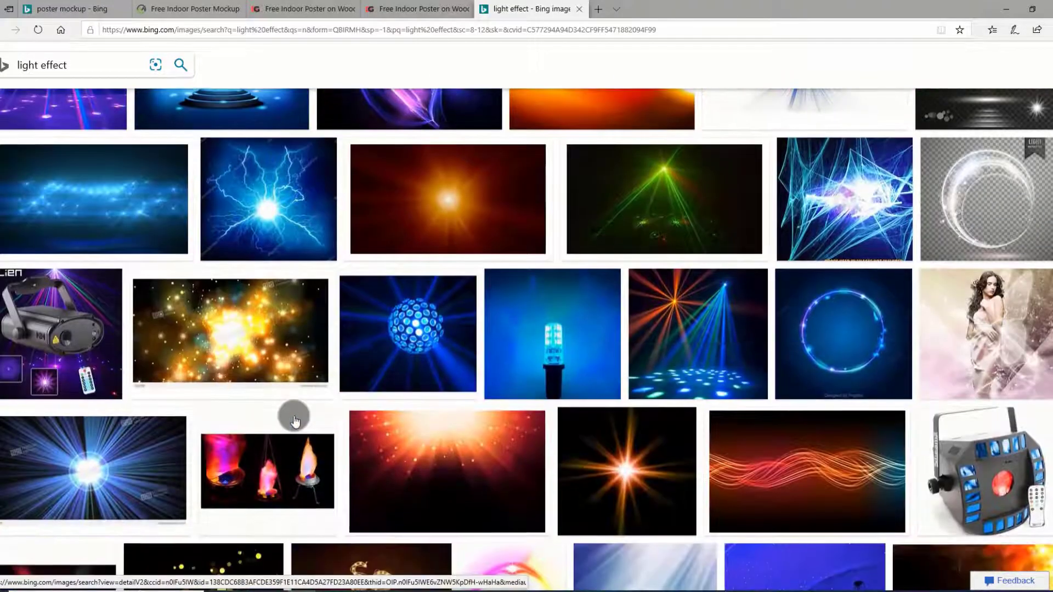
scroll(295, 421, "down", 5)
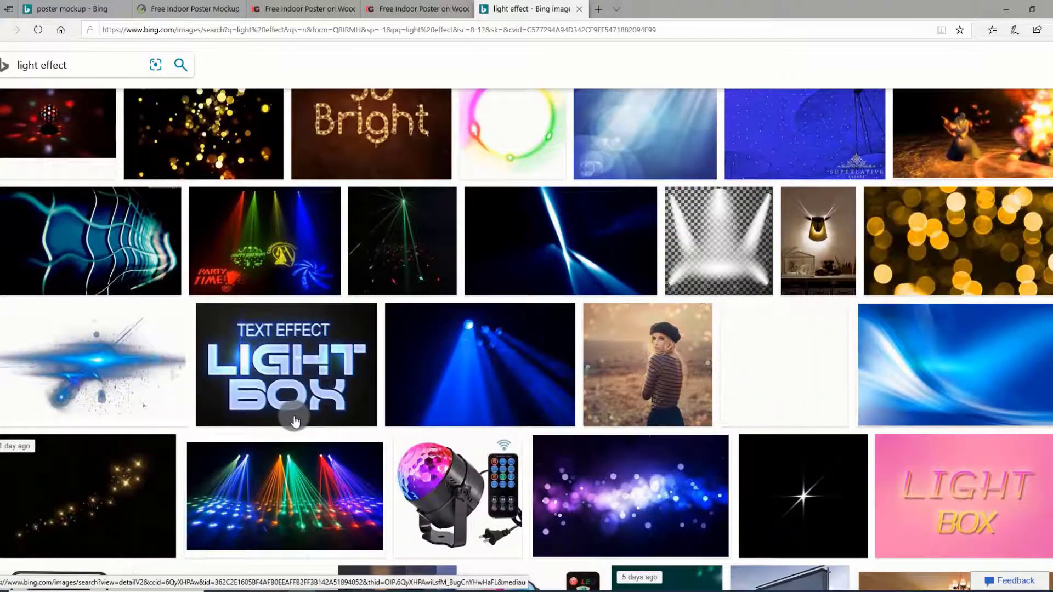
scroll(294, 421, "down", 5)
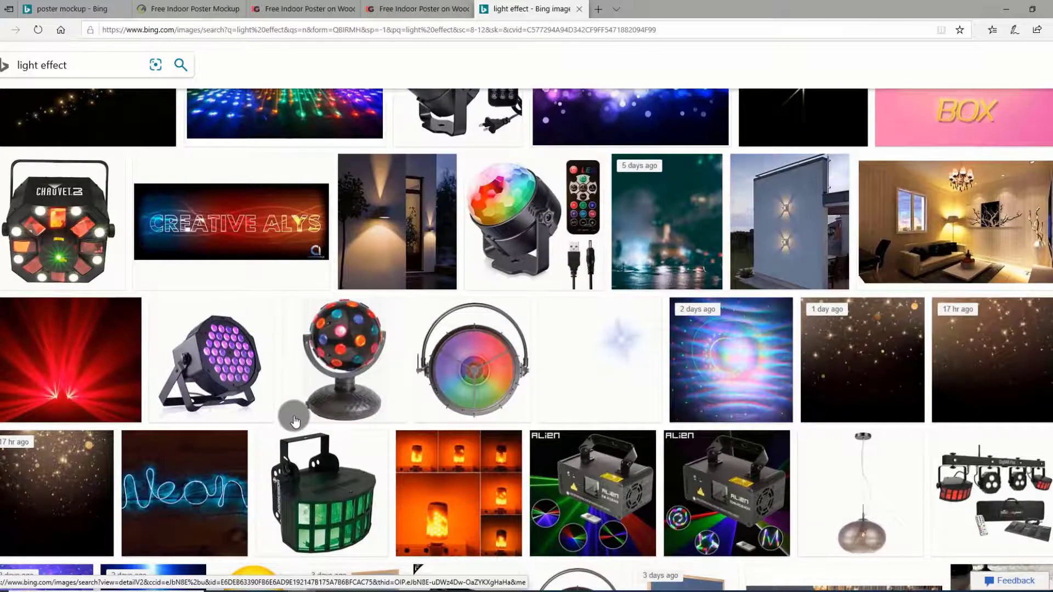
scroll(295, 422, "down", 5)
scroll(294, 421, "down", 5)
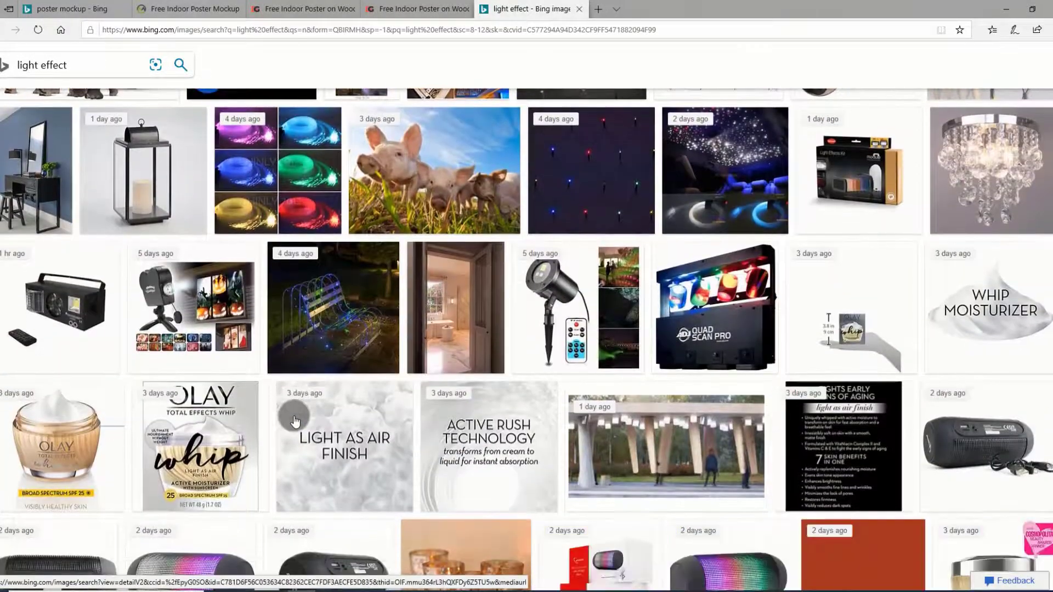
scroll(295, 421, "down", 5)
scroll(517, 423, "down", 5)
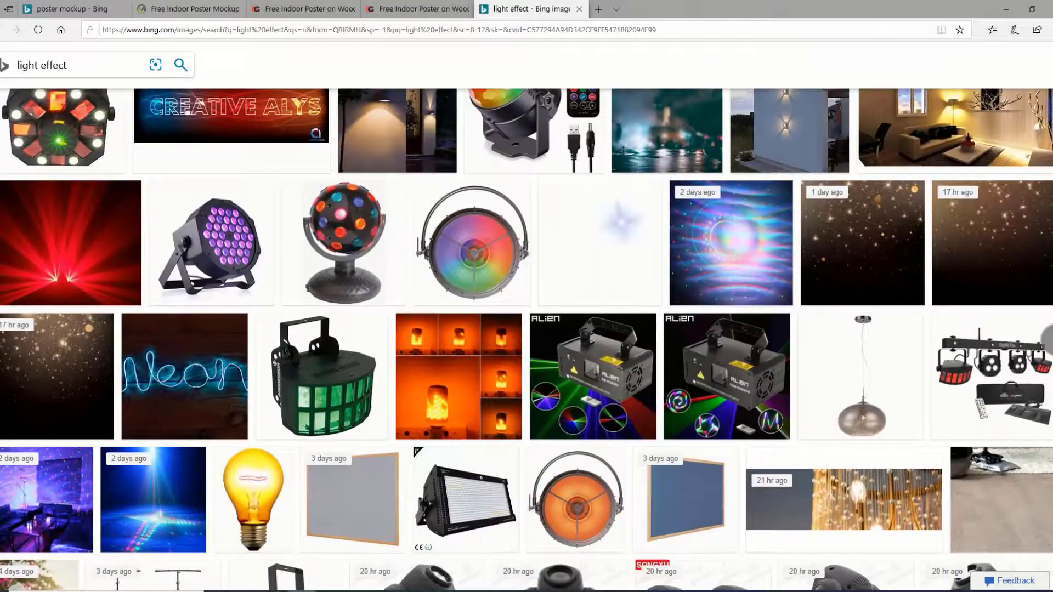
left_click_drag(1050, 540, 1031, 175)
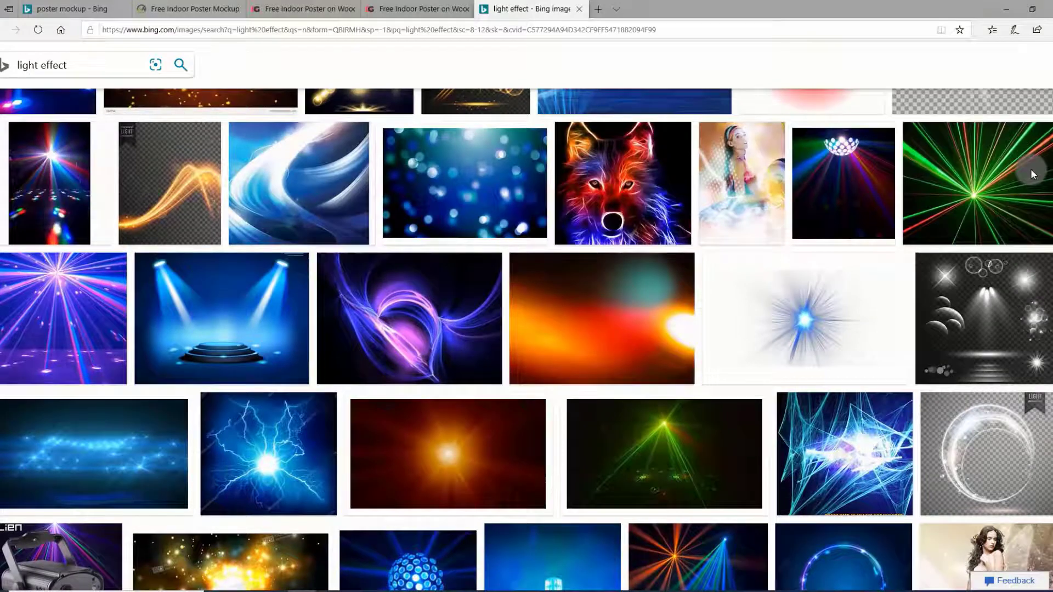
mouse_move(1031, 169)
left_mouse_down()
mouse_move(1015, 93)
mouse_move(987, 97)
left_mouse_up()
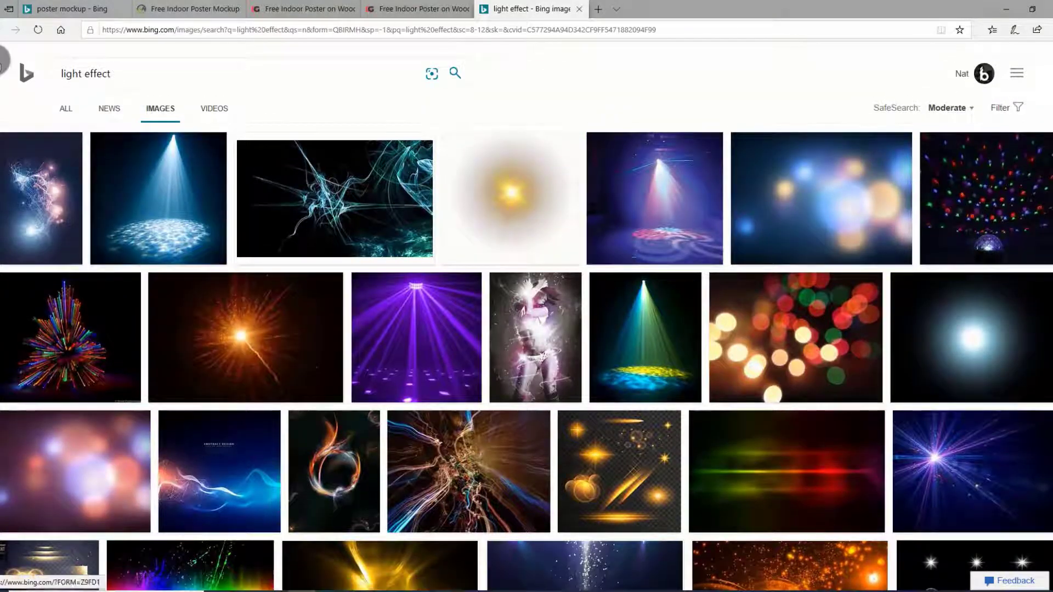
Search the web for 'light effect brush' and open the Light Free Brushes result in a new tab.
left_click(125, 74)
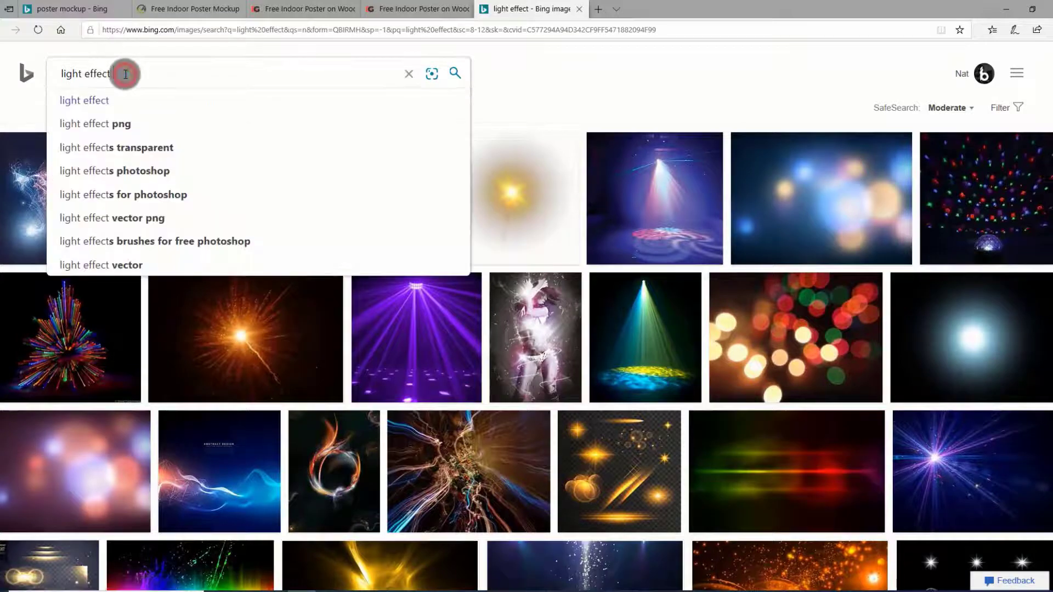
type(" brush")
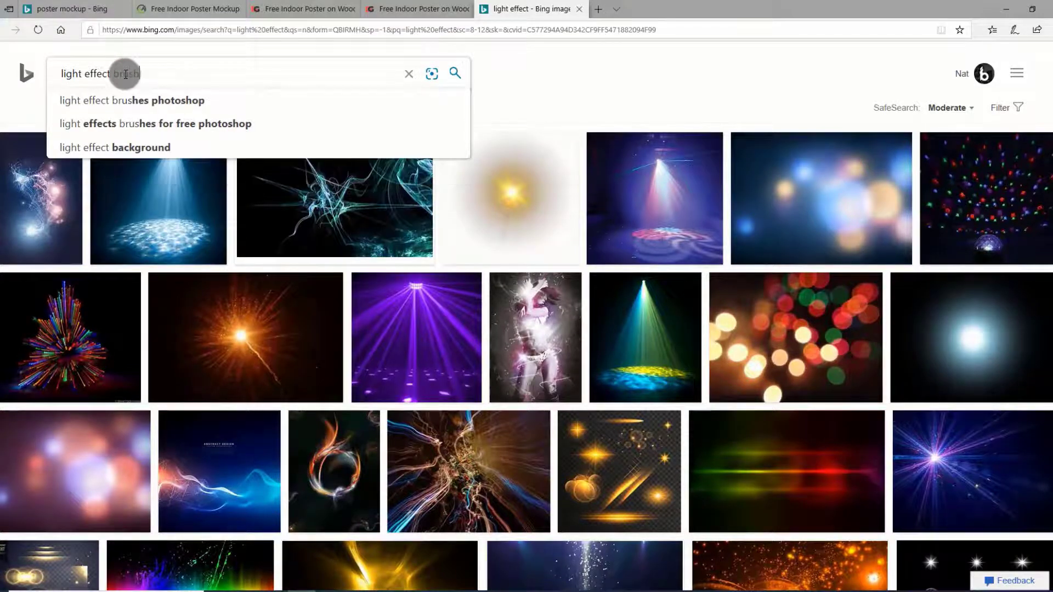
key("Return")
left_click(64, 112)
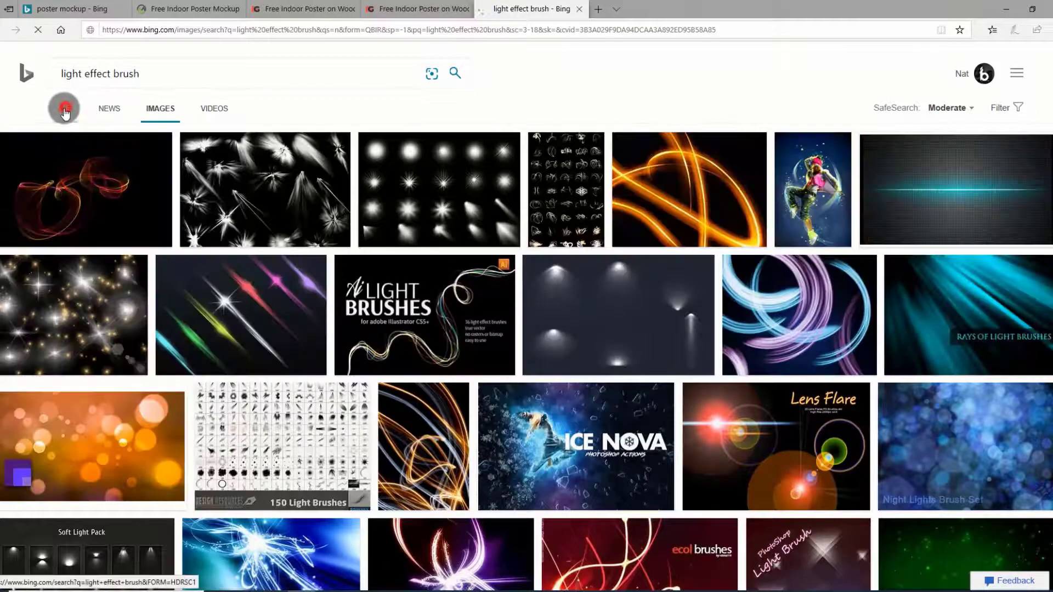
right_click(85, 170)
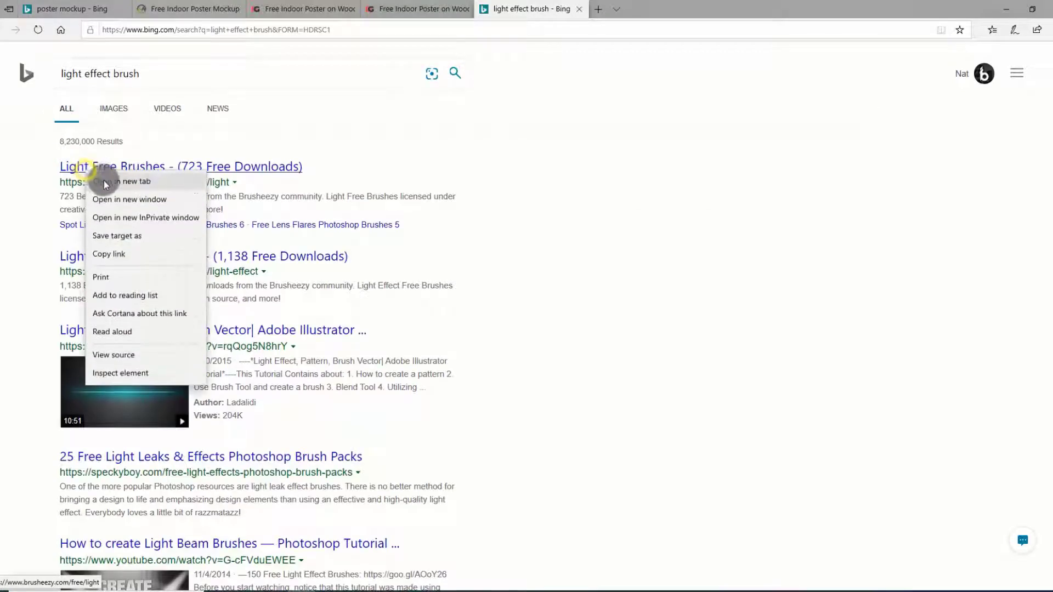
left_click(106, 181)
left_click(629, 9)
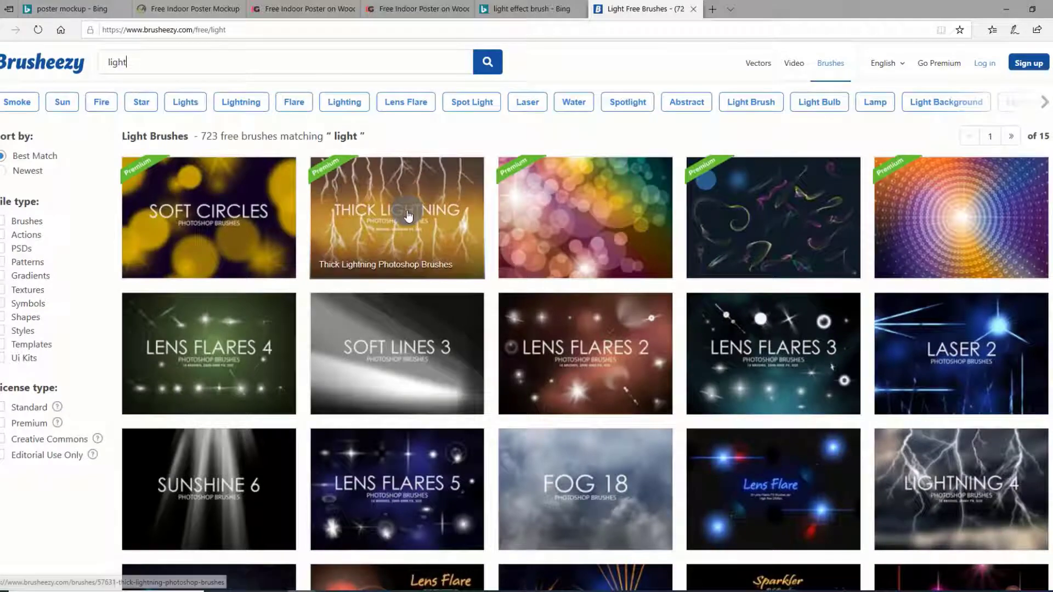
Scroll the Brusheezy 'light' brush results, paging through pages 1 and 2 to page 3.
scroll(617, 331, "down", 4)
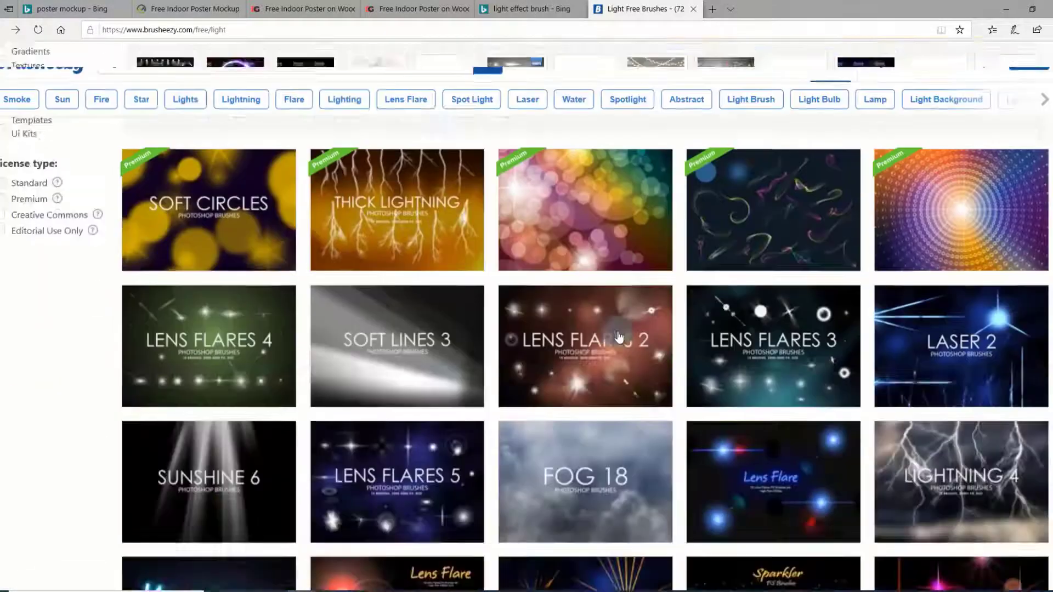
scroll(619, 336, "down", 5)
scroll(619, 335, "down", 6)
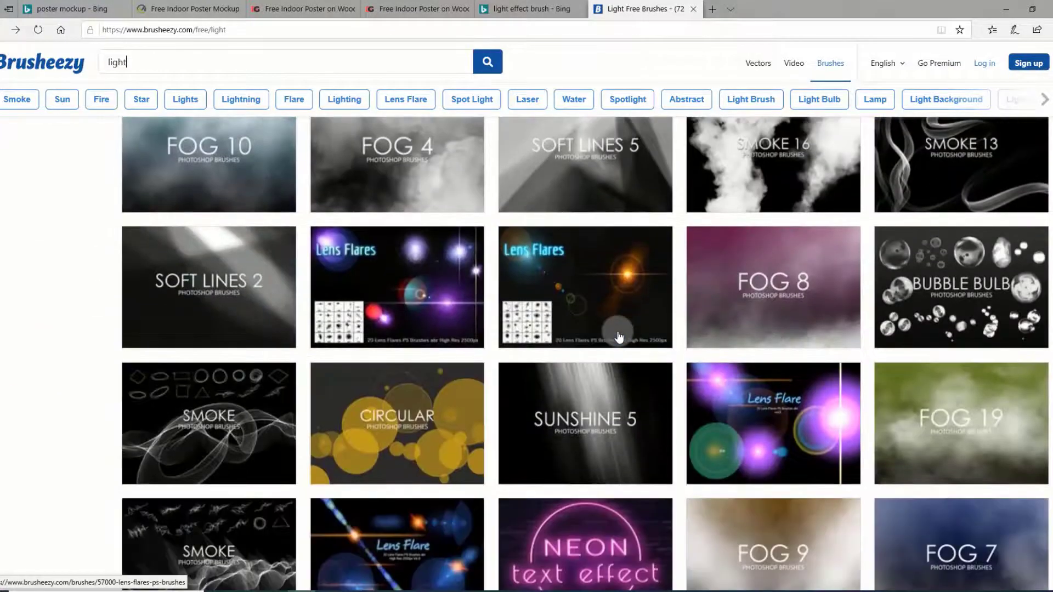
scroll(619, 336, "down", 7)
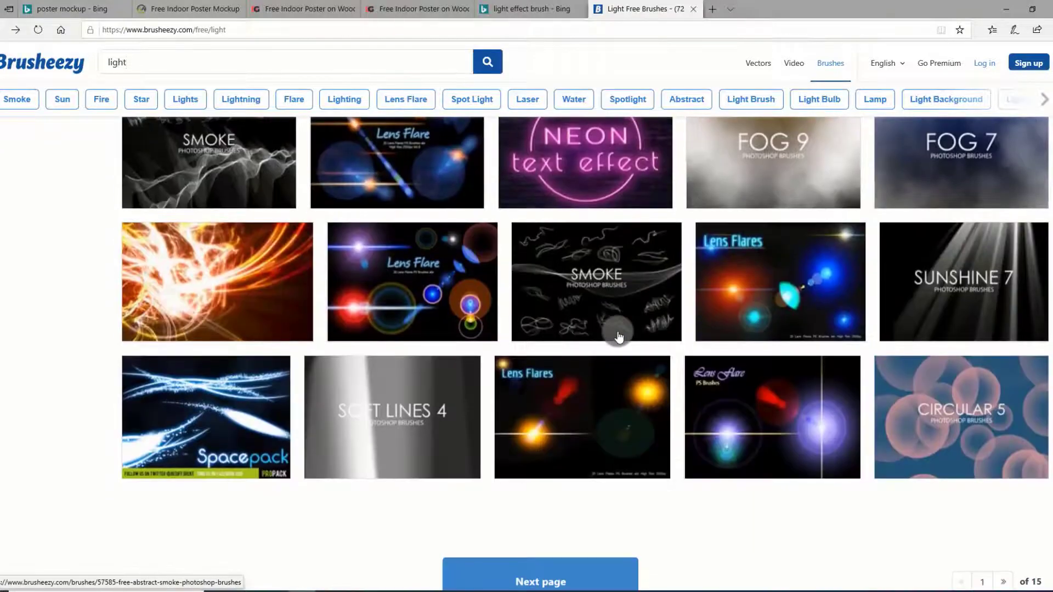
scroll(619, 336, "down", 6)
left_click(540, 267)
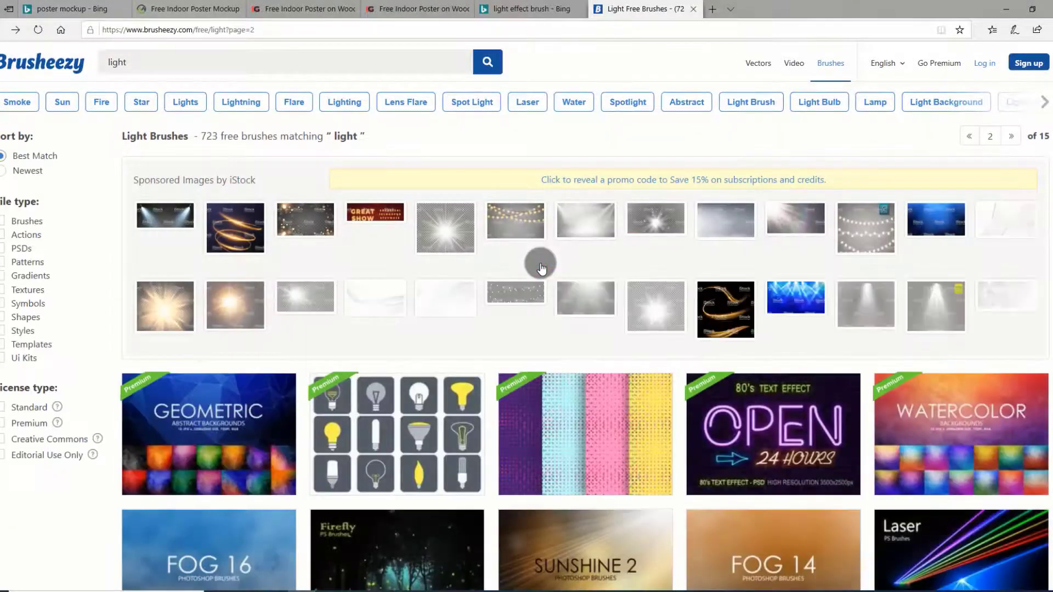
scroll(541, 267, "down", 5)
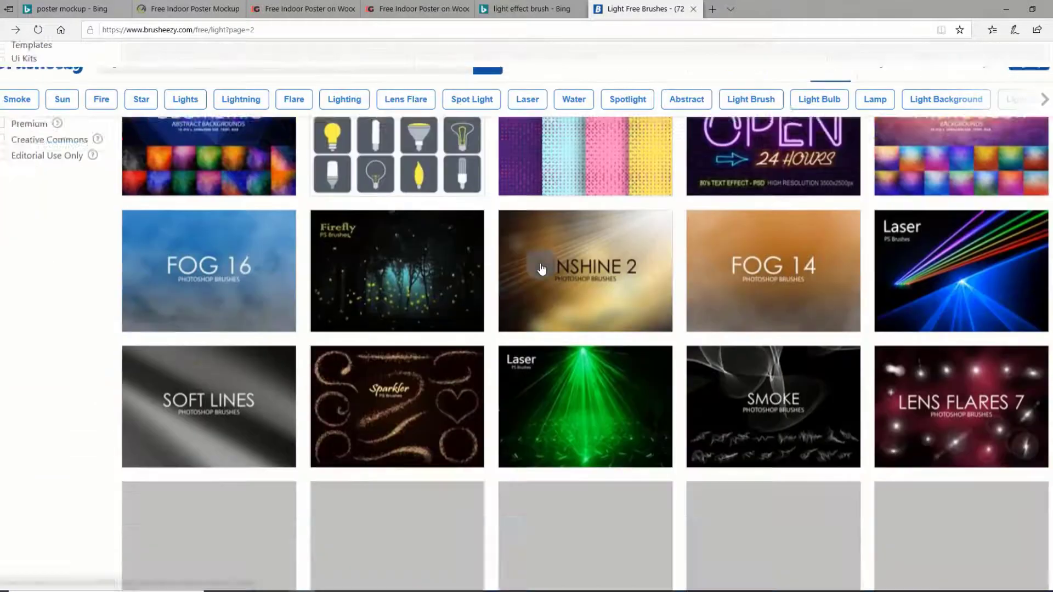
scroll(541, 267, "down", 4)
scroll(541, 267, "down", 5)
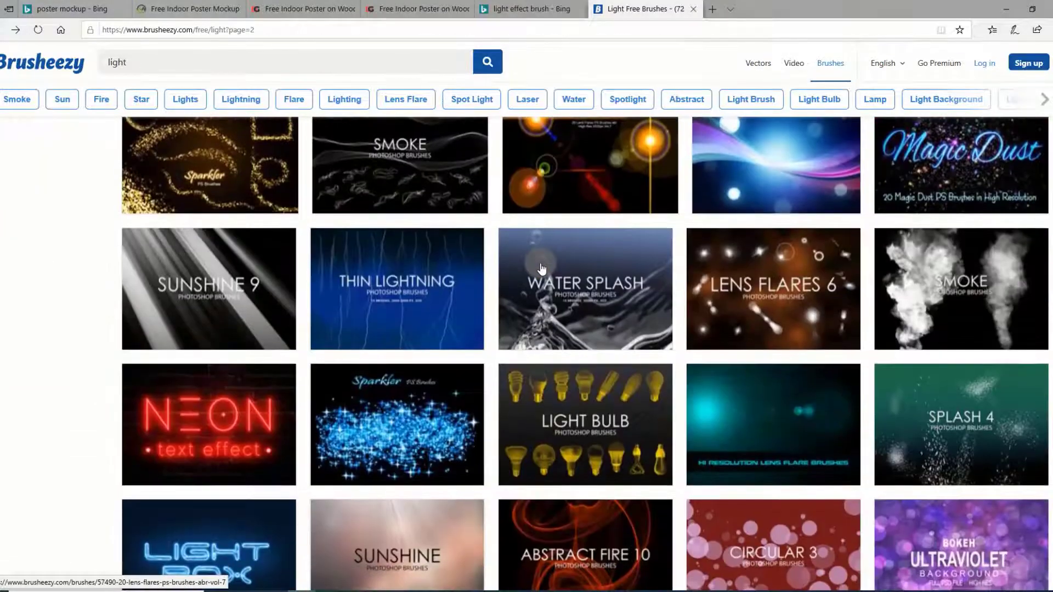
scroll(541, 269, "down", 1)
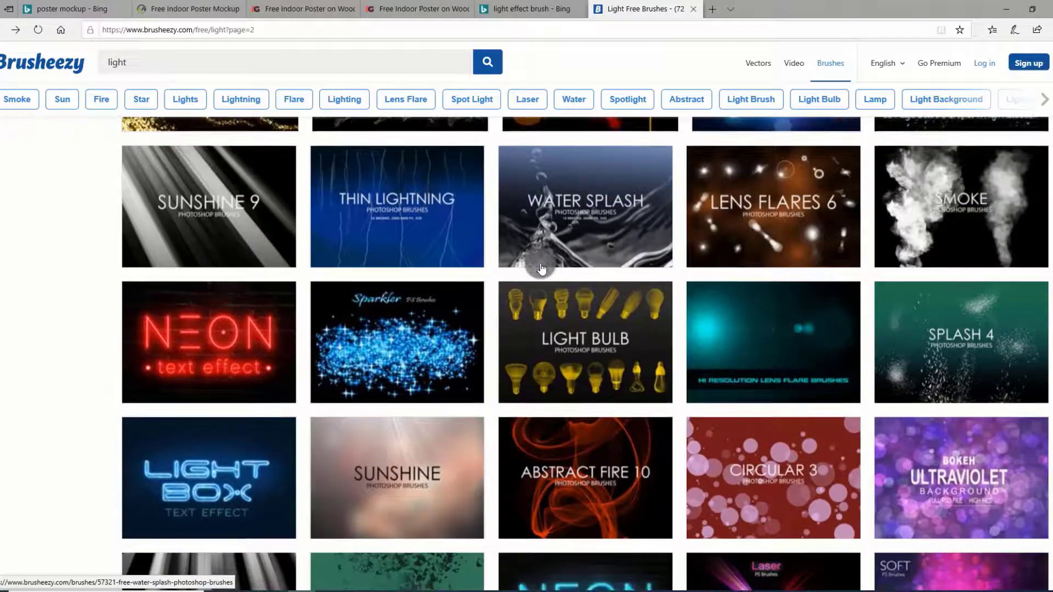
scroll(541, 268, "down", 5)
scroll(542, 269, "down", 3)
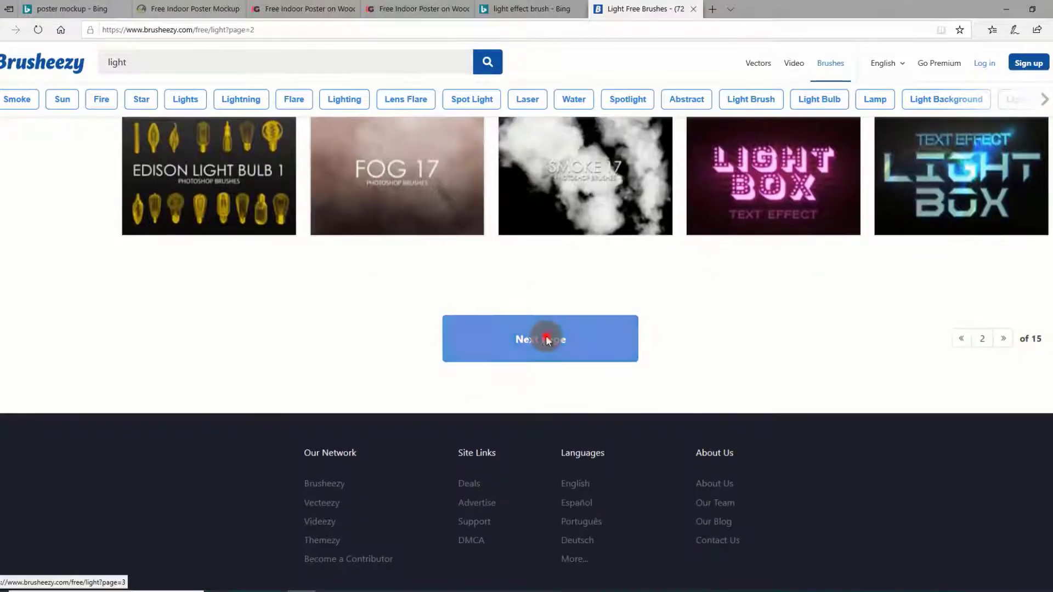
left_click(545, 336)
Continue scrolling and paging through the light brush results to page 5 of 15.
scroll(545, 335, "down", 5)
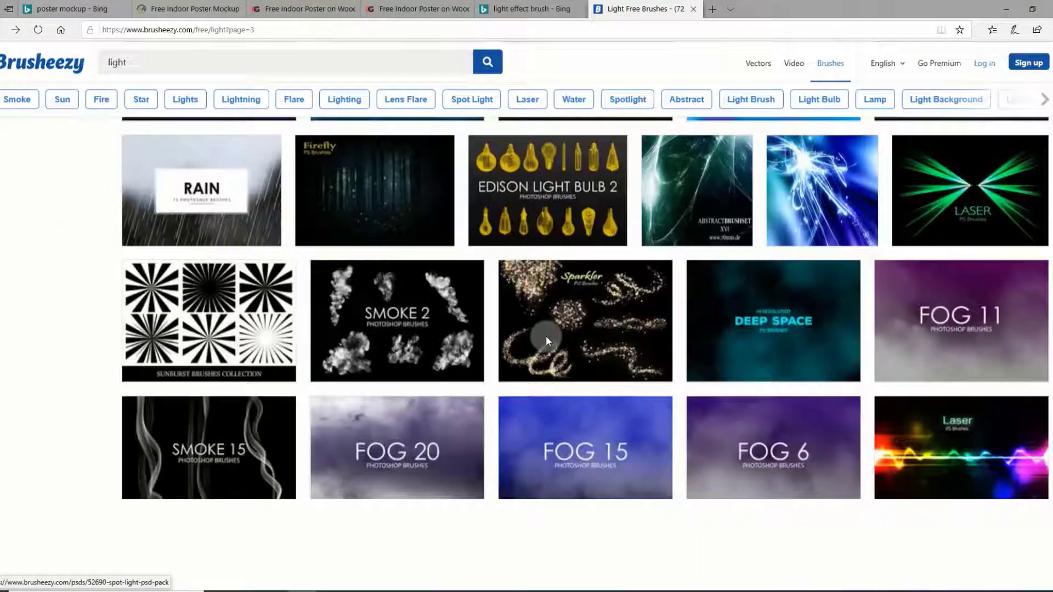
scroll(545, 335, "down", 3)
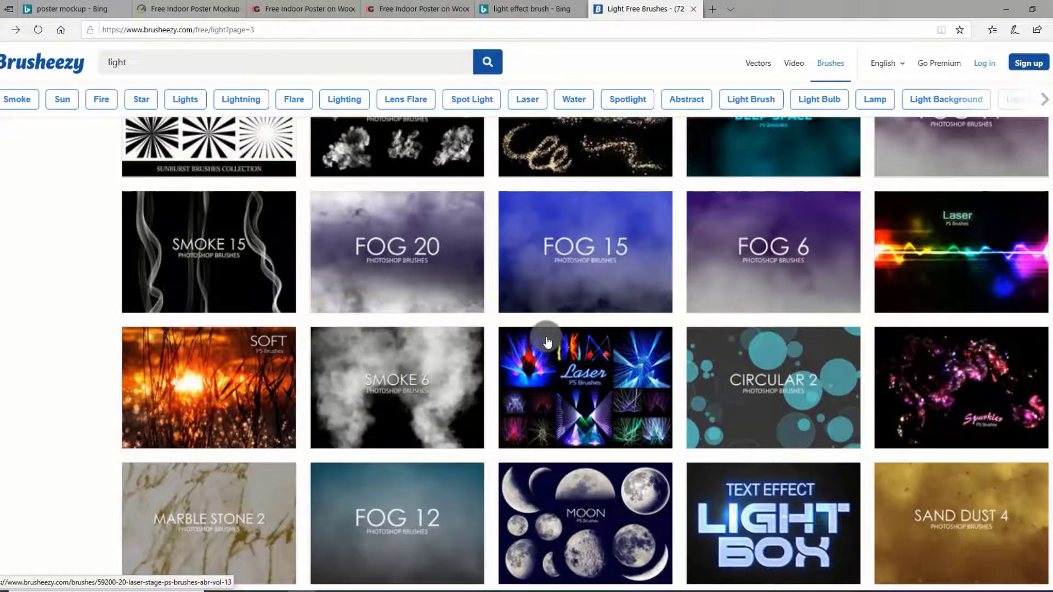
scroll(546, 337, "down", 7)
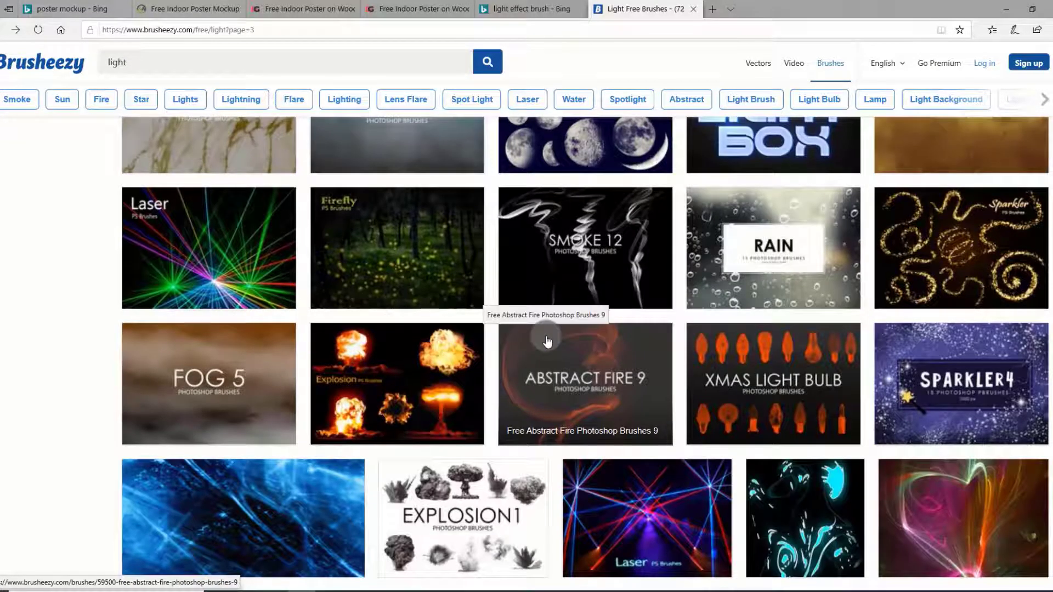
scroll(547, 341, "down", 3)
left_click(535, 510)
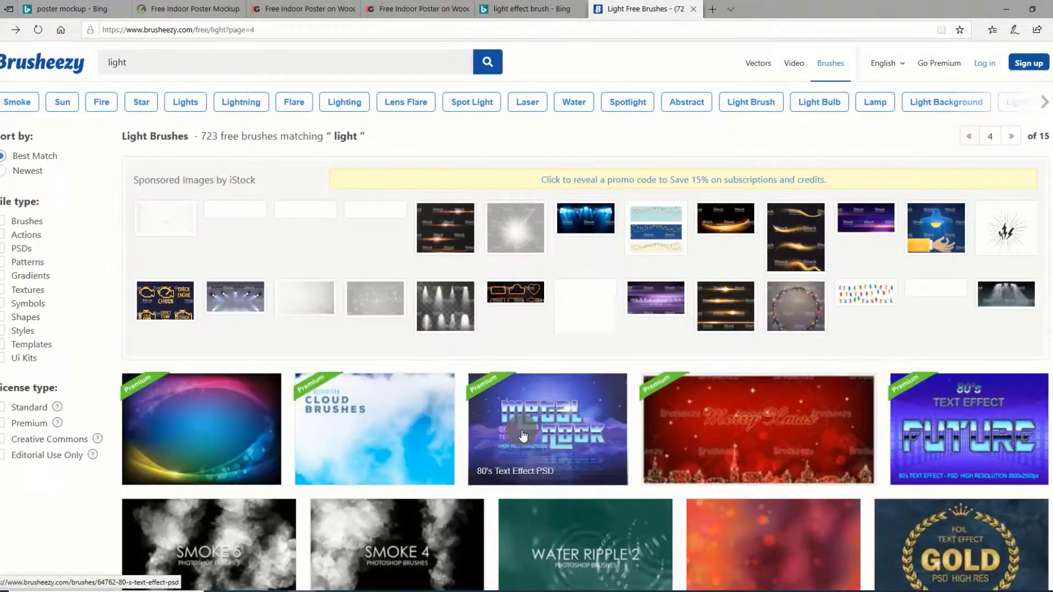
scroll(522, 435, "down", 3)
scroll(522, 435, "down", 6)
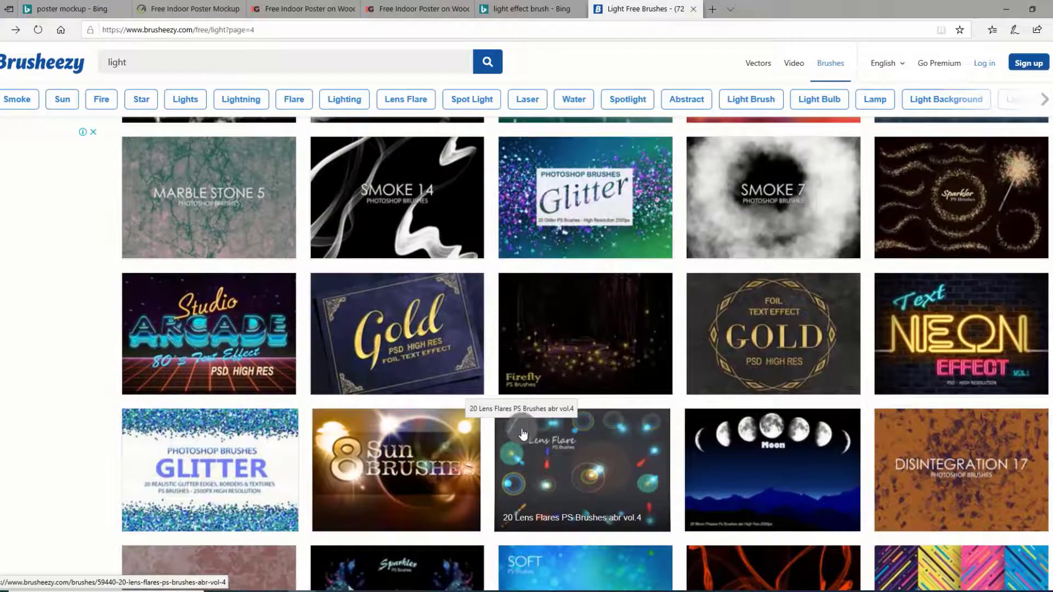
scroll(522, 436, "down", 5)
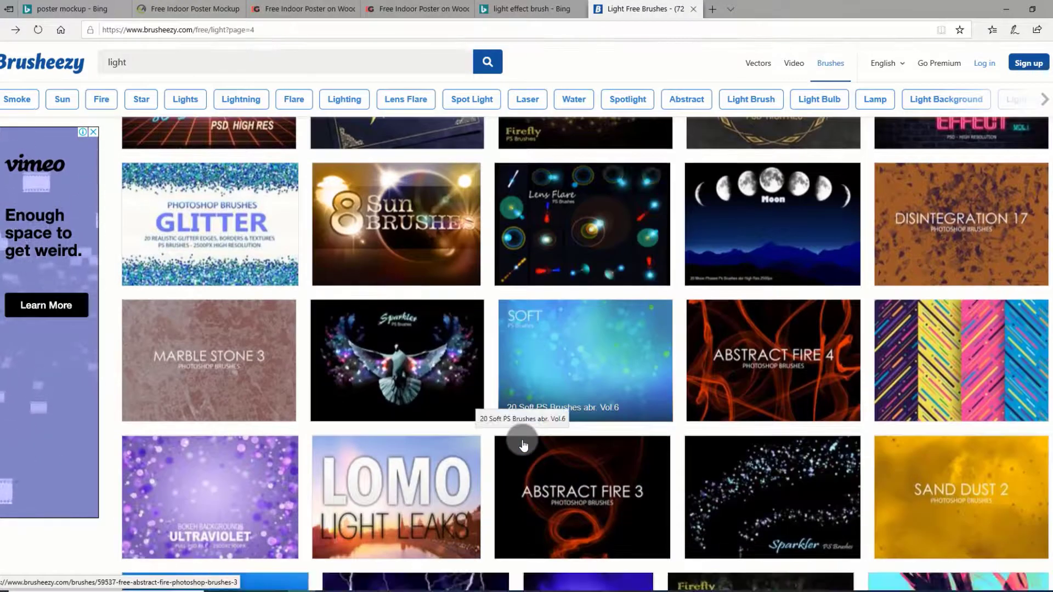
scroll(523, 444, "down", 1)
scroll(519, 436, "down", 6)
scroll(519, 436, "down", 6)
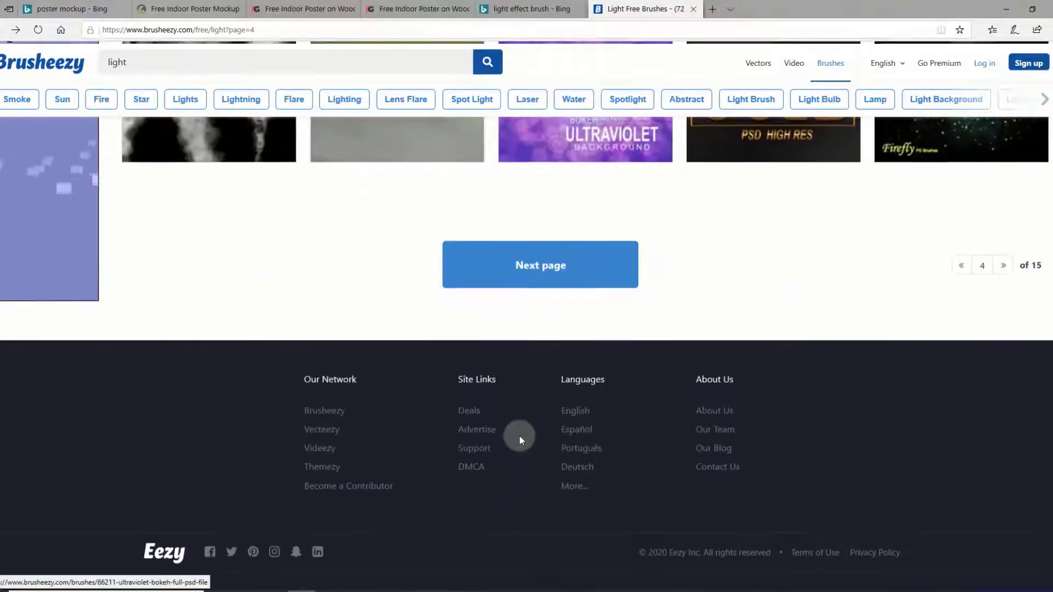
left_click(548, 263)
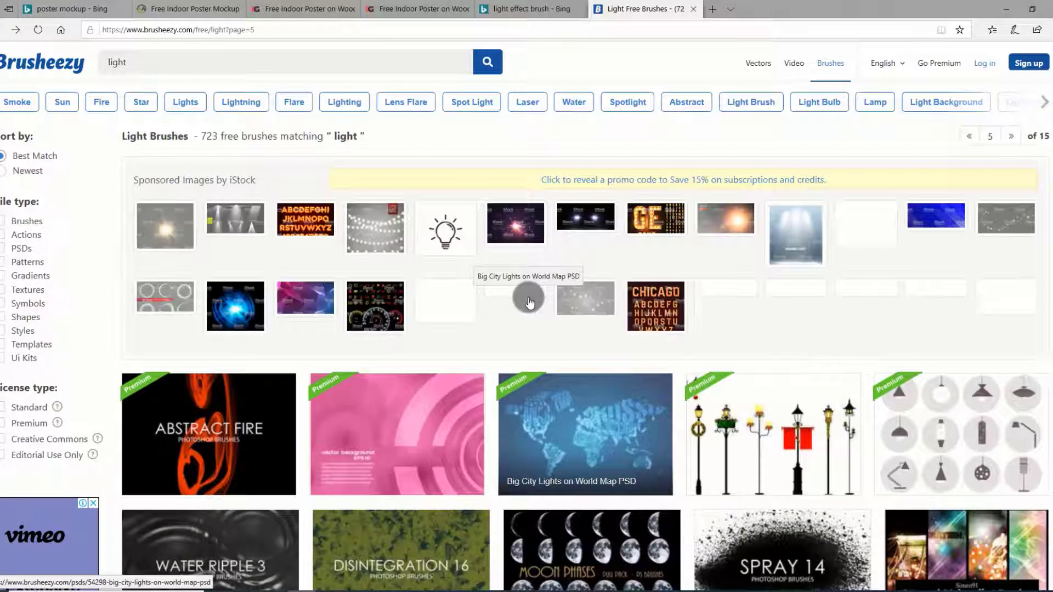
scroll(528, 302, "down", 6)
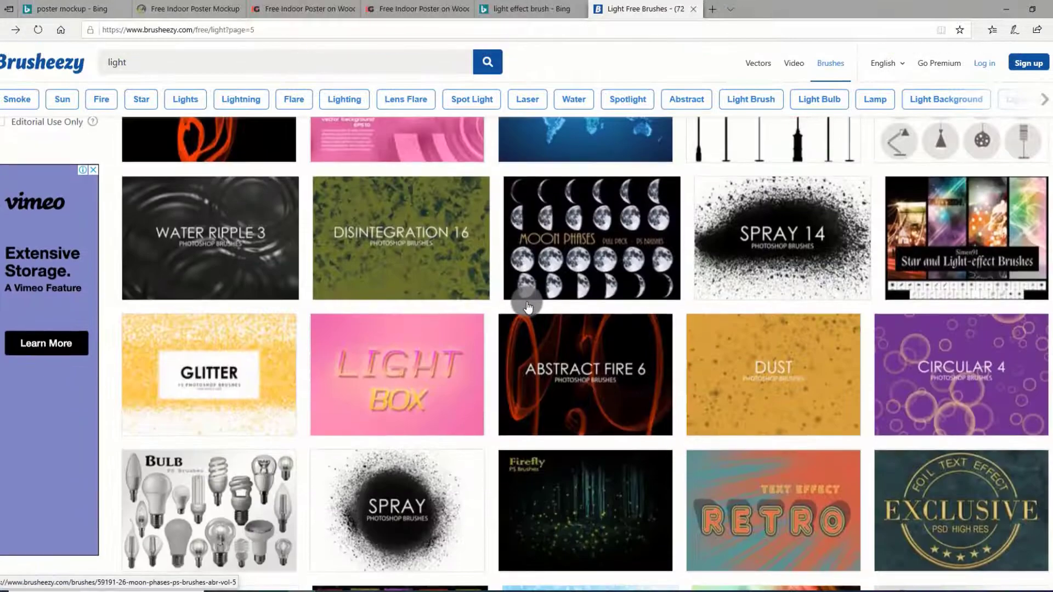
scroll(528, 306, "down", 4)
scroll(529, 306, "down", 6)
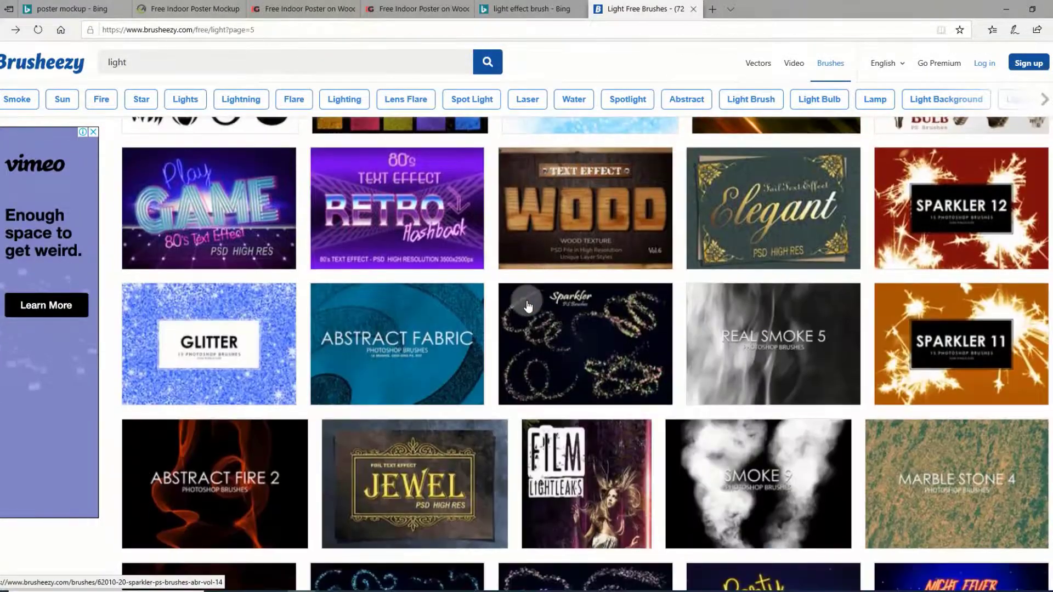
scroll(529, 306, "down", 5)
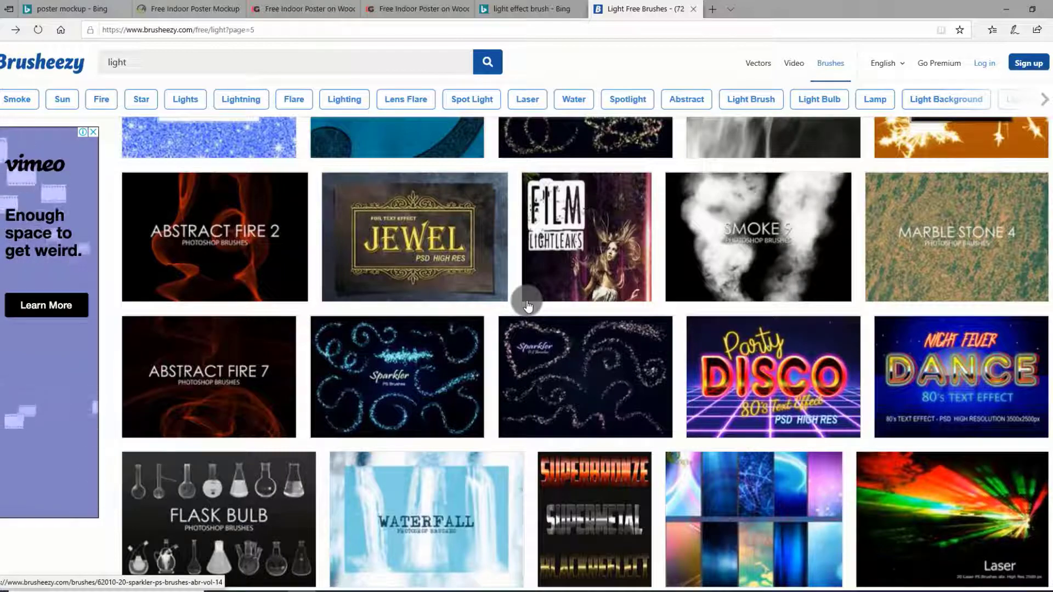
Open the 20 Sparkler PS Brushes Abr. Vol.12 page and scroll through its related sparkler and glitter packs.
left_click(548, 361)
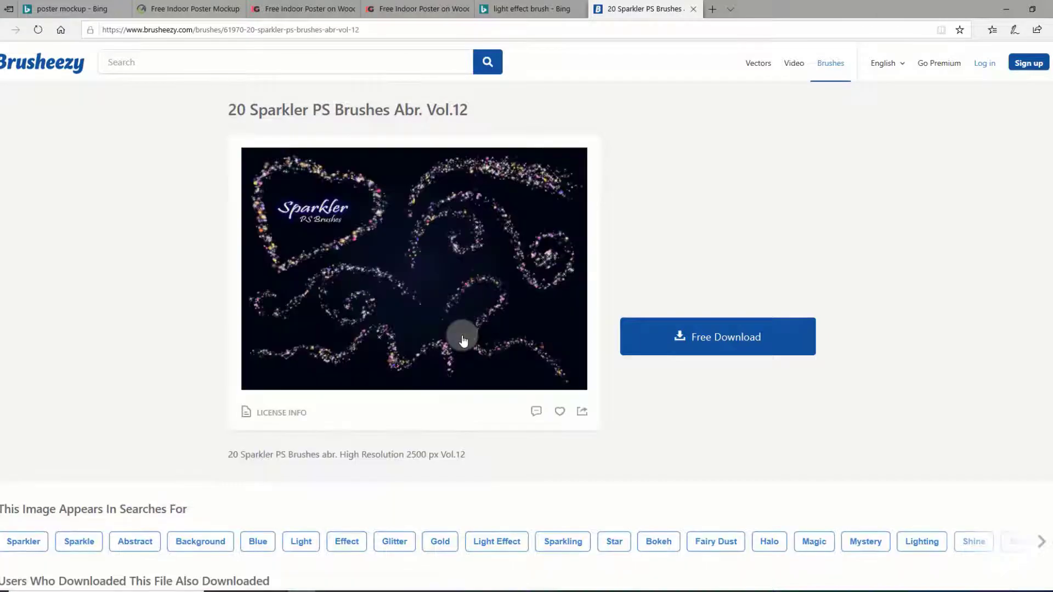
scroll(463, 340, "down", 7)
scroll(461, 340, "down", 5)
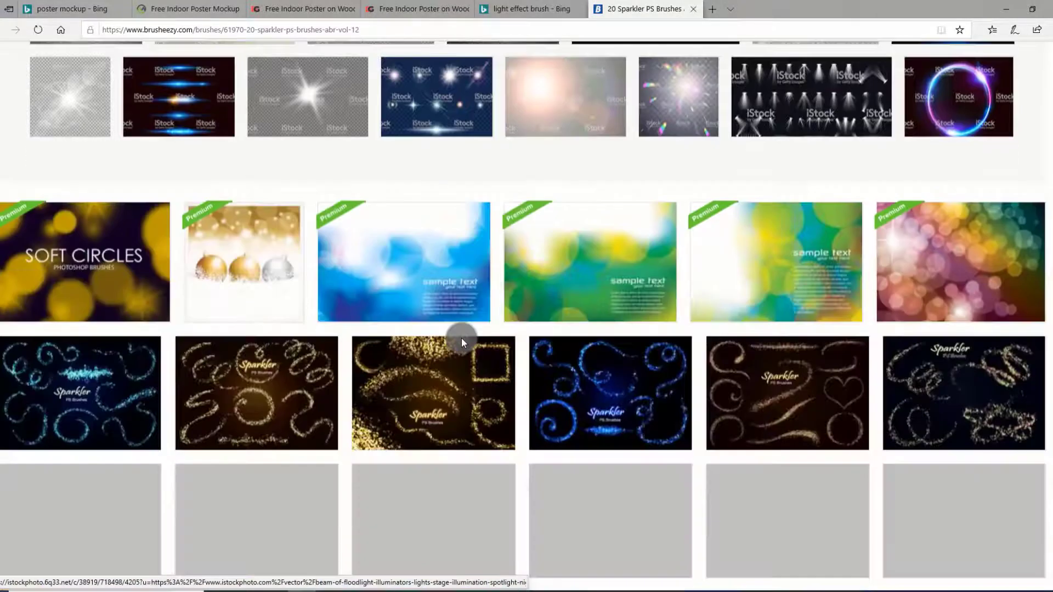
scroll(462, 337, "down", 1)
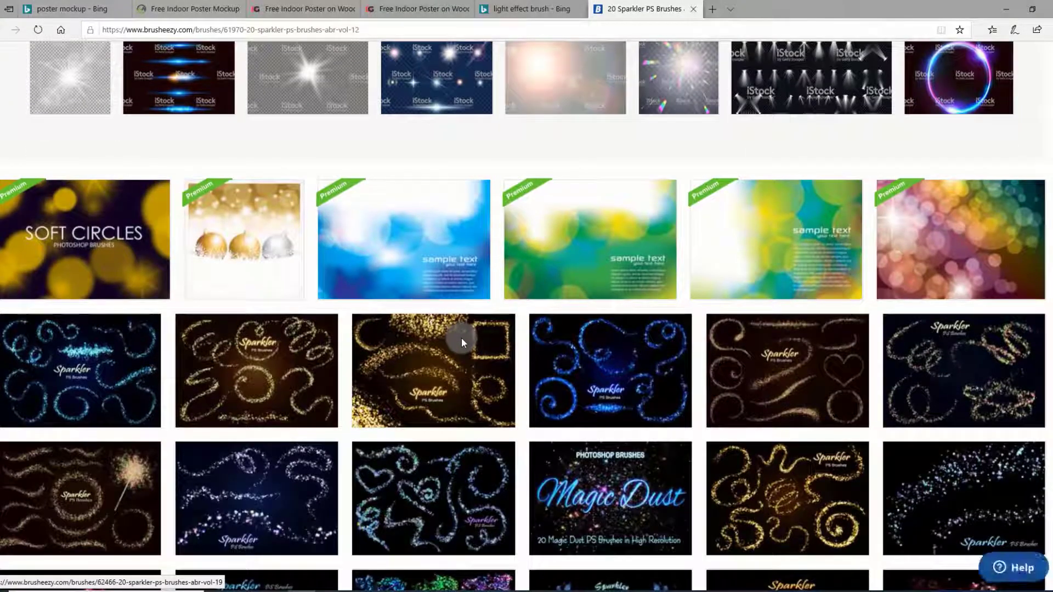
scroll(462, 338, "down", 5)
scroll(461, 341, "down", 7)
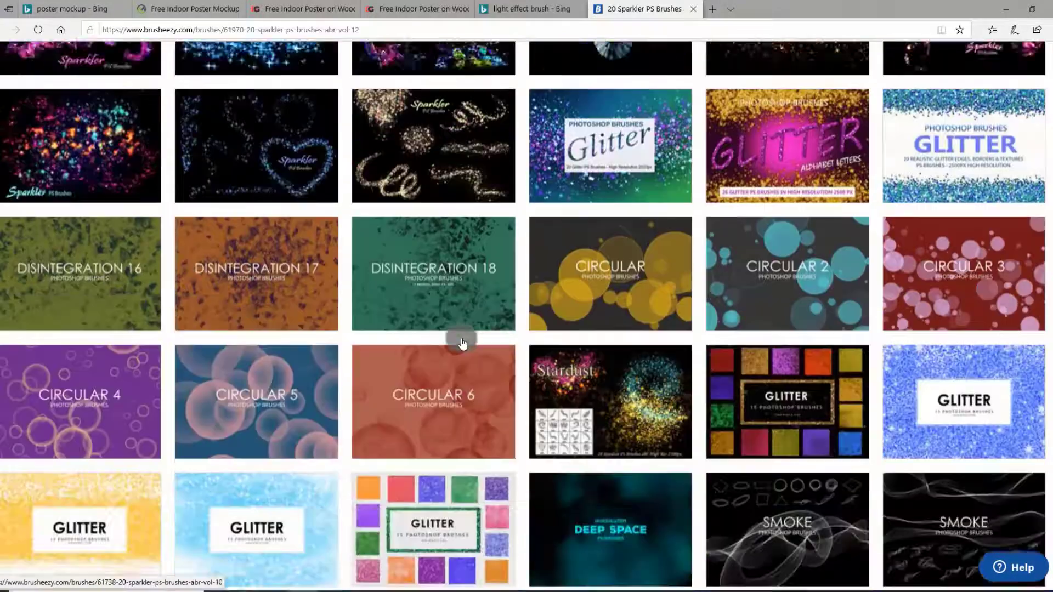
scroll(461, 341, "down", 4)
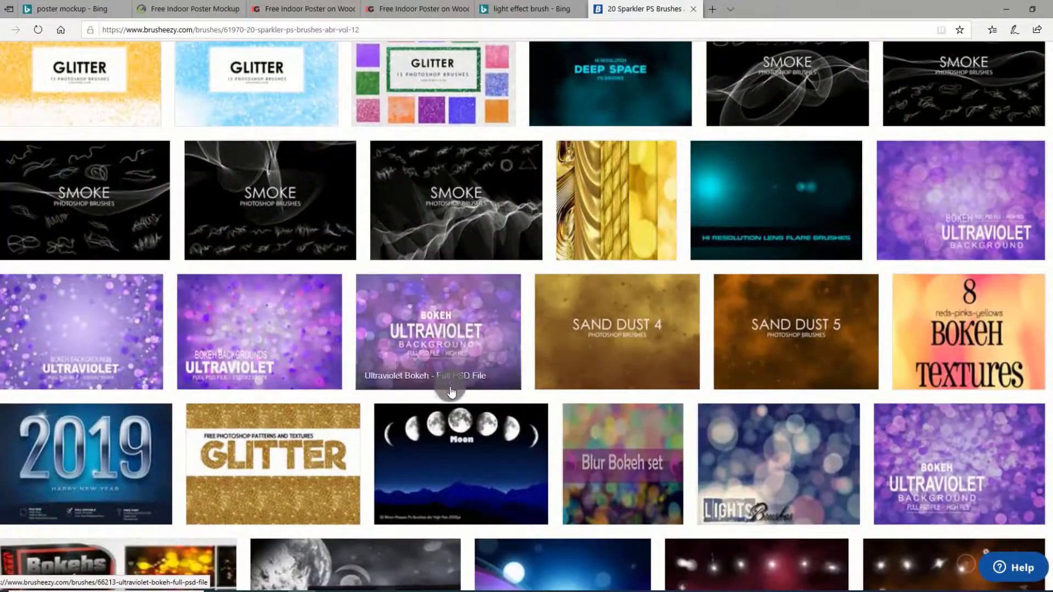
scroll(452, 384, "up", 10)
scroll(452, 392, "up", 1)
scroll(452, 392, "up", 5)
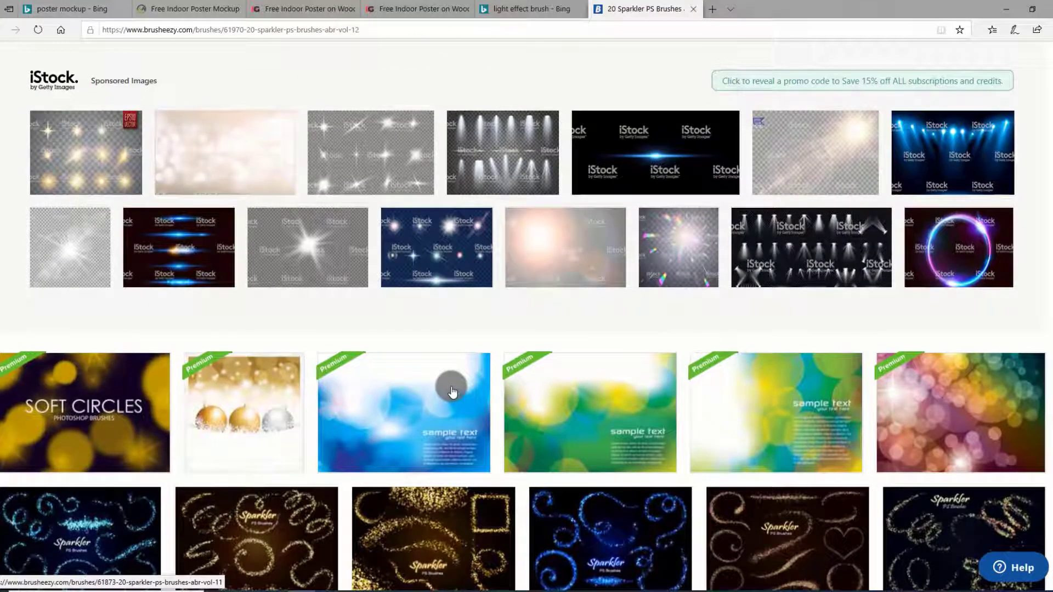
scroll(452, 391, "down", 3)
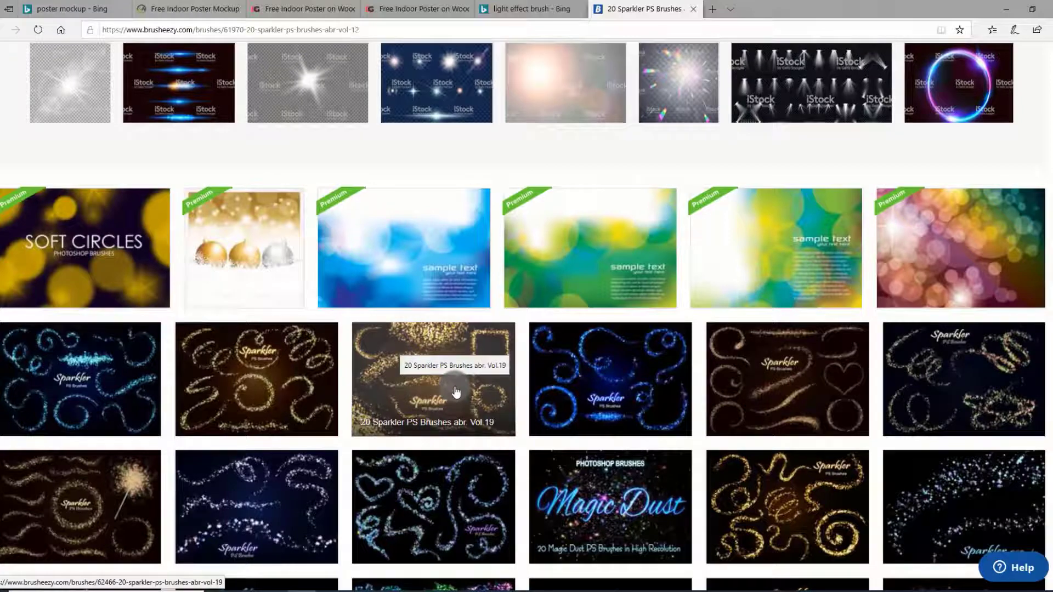
scroll(455, 391, "down", 1)
scroll(455, 391, "down", 2)
scroll(456, 392, "down", 3)
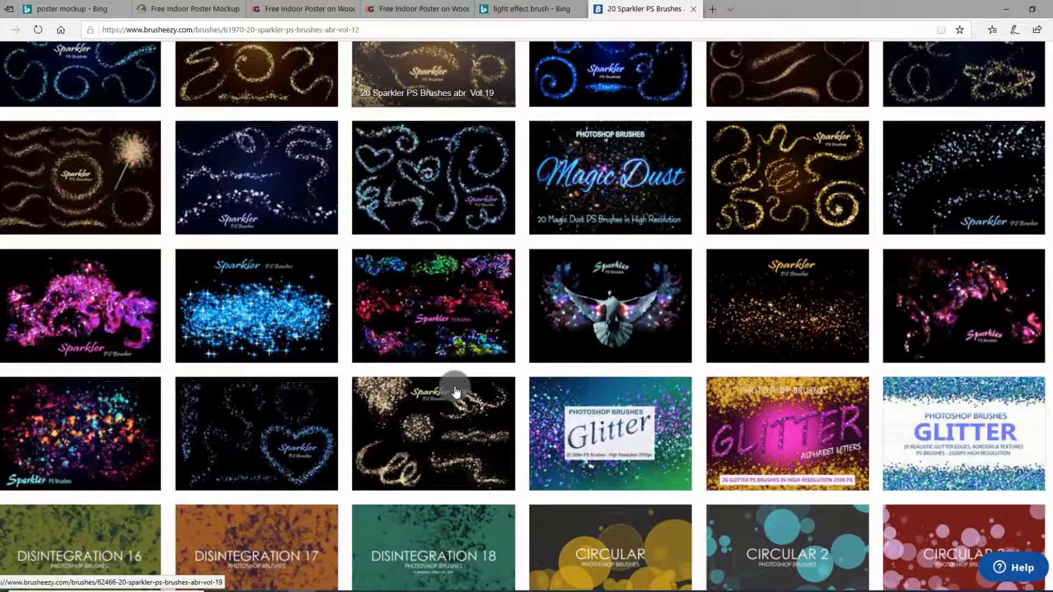
scroll(456, 391, "up", 6)
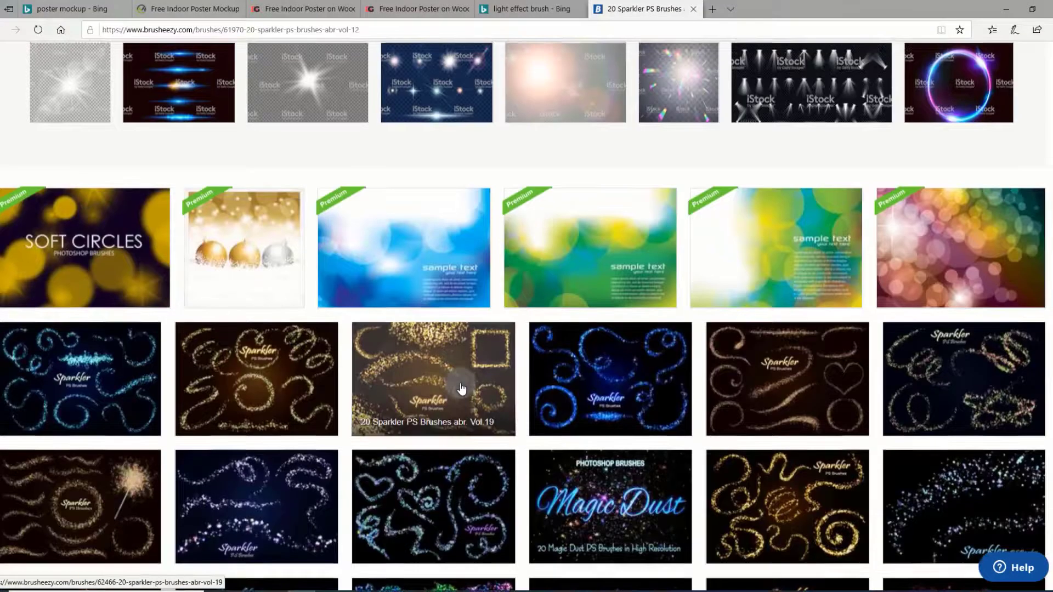
Open the 20 Sparkler PS Brushes Abr. Vol.17 page, briefly opening and closing a sponsored neon ring image.
left_click(747, 376)
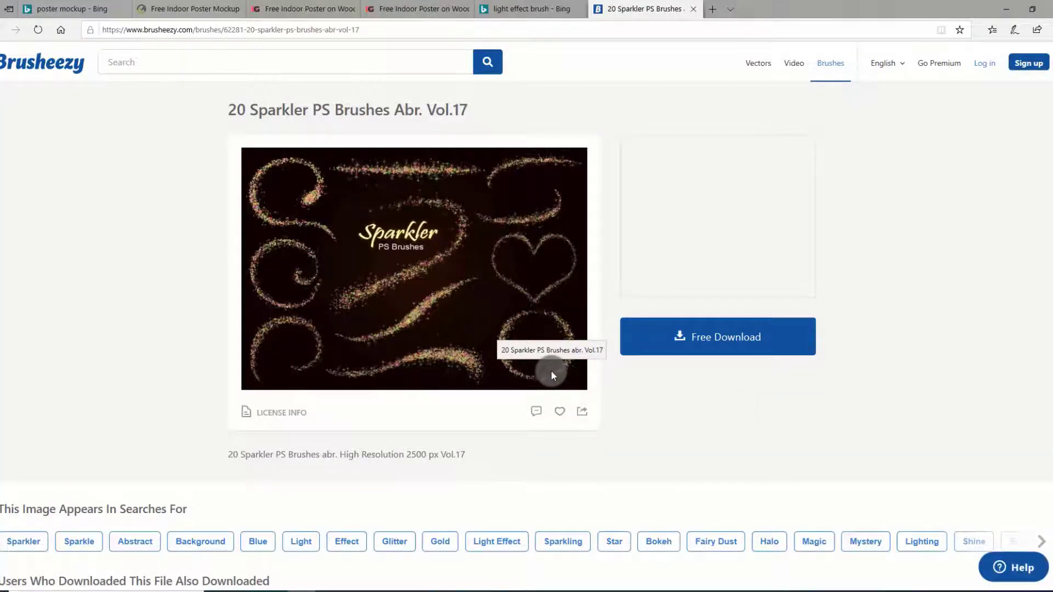
scroll(551, 371, "down", 7)
scroll(551, 373, "down", 7)
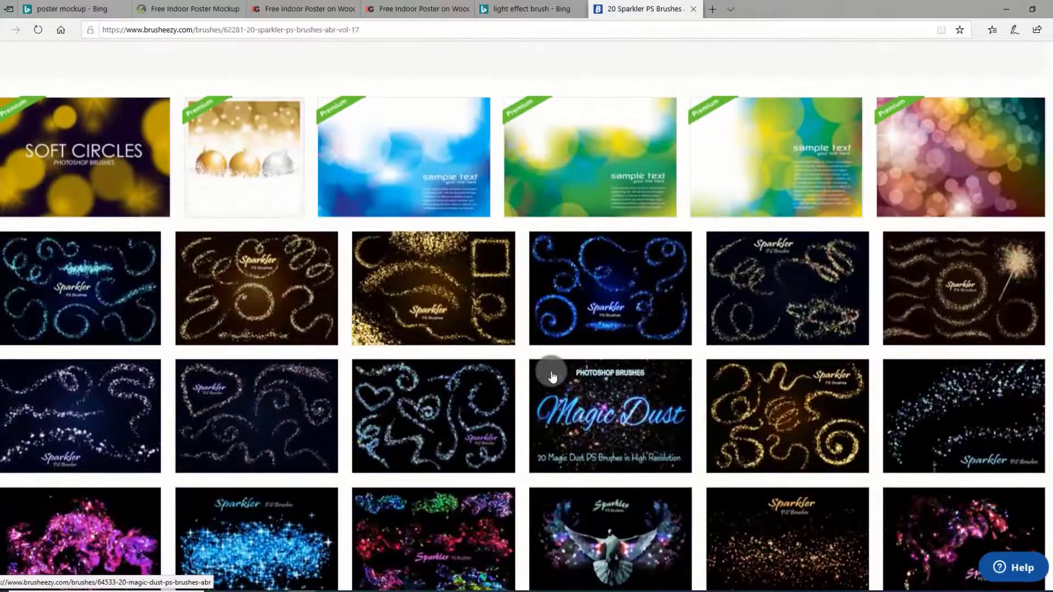
scroll(551, 373, "up", 4)
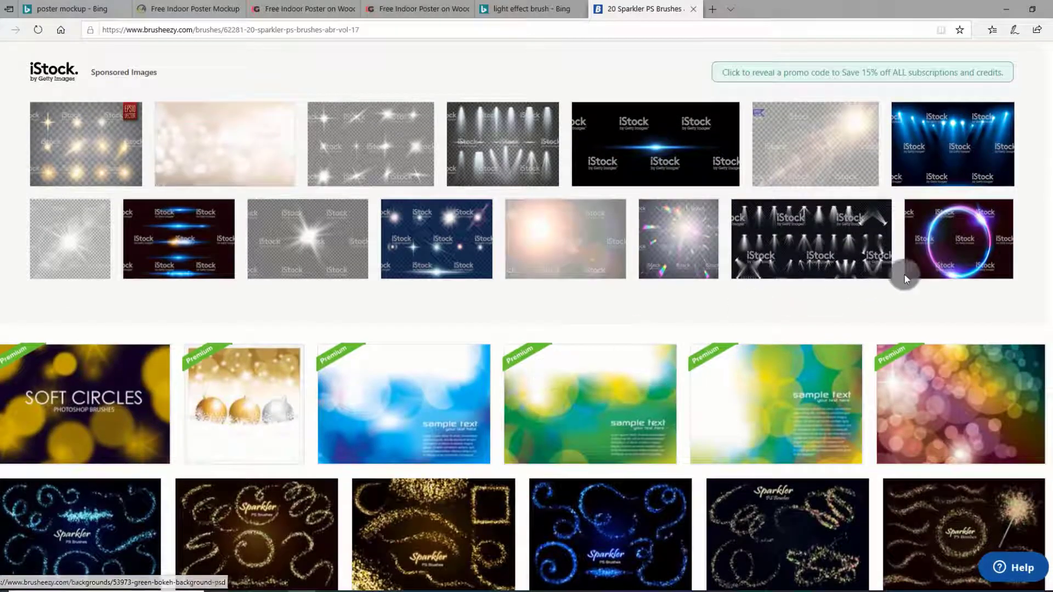
left_click(952, 247)
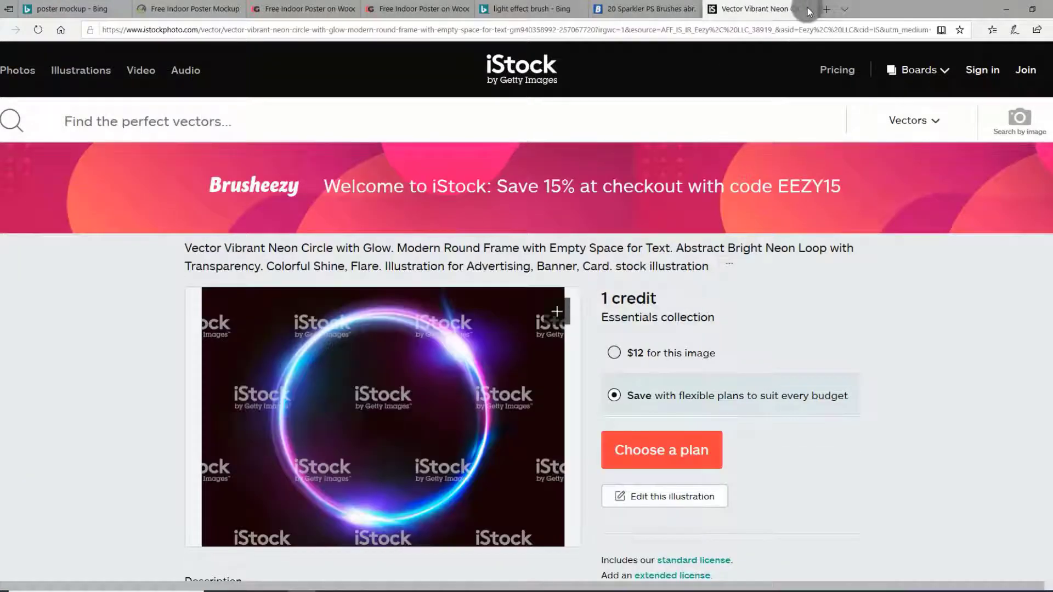
left_click(808, 9)
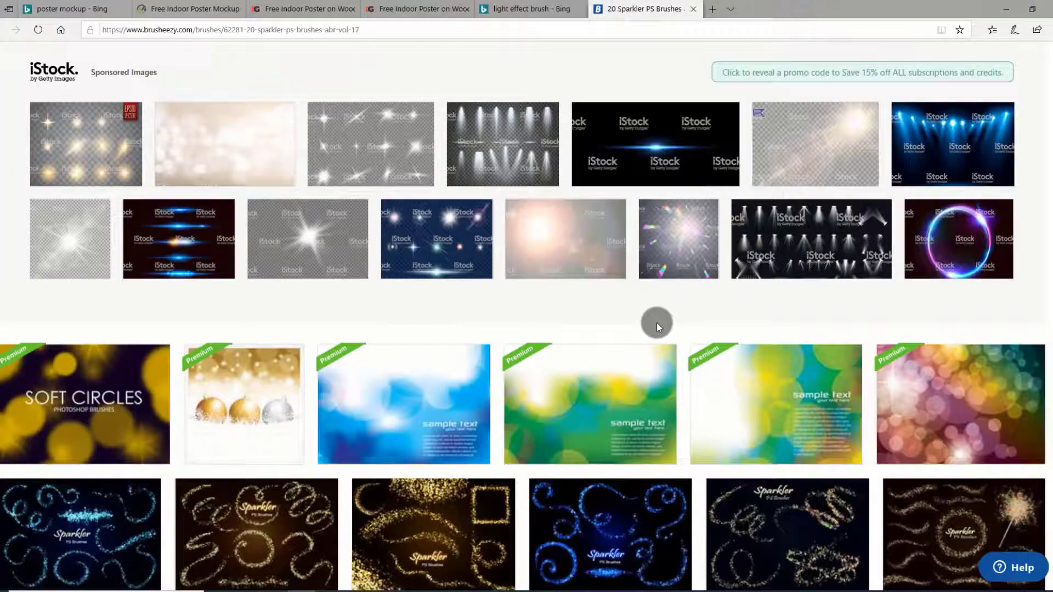
Scroll through the Vol.17 page's related packs and back up to its Free Download option.
scroll(656, 322, "down", 5)
scroll(656, 321, "down", 5)
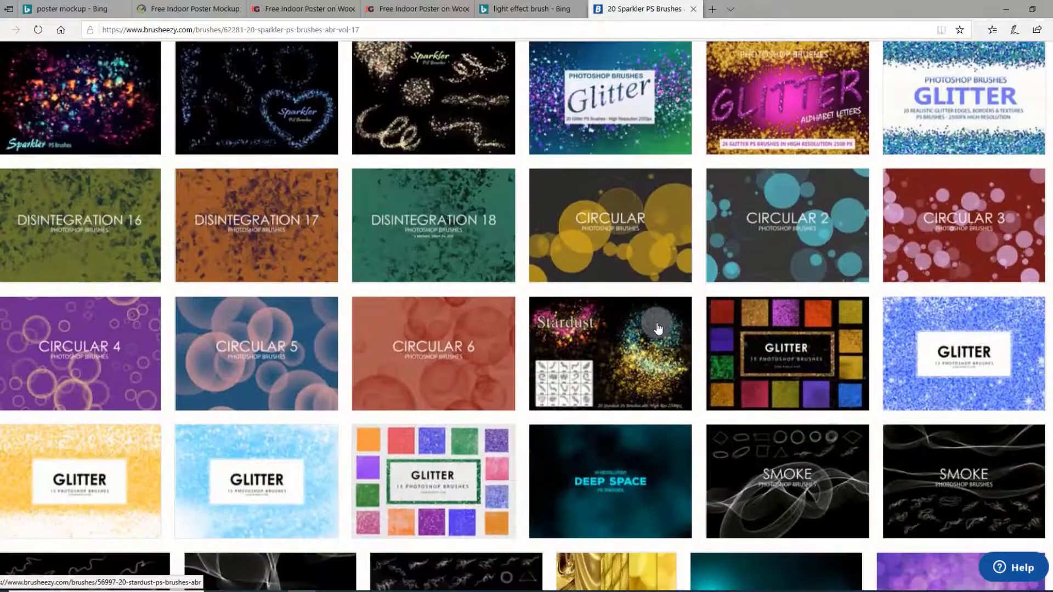
scroll(657, 328, "down", 8)
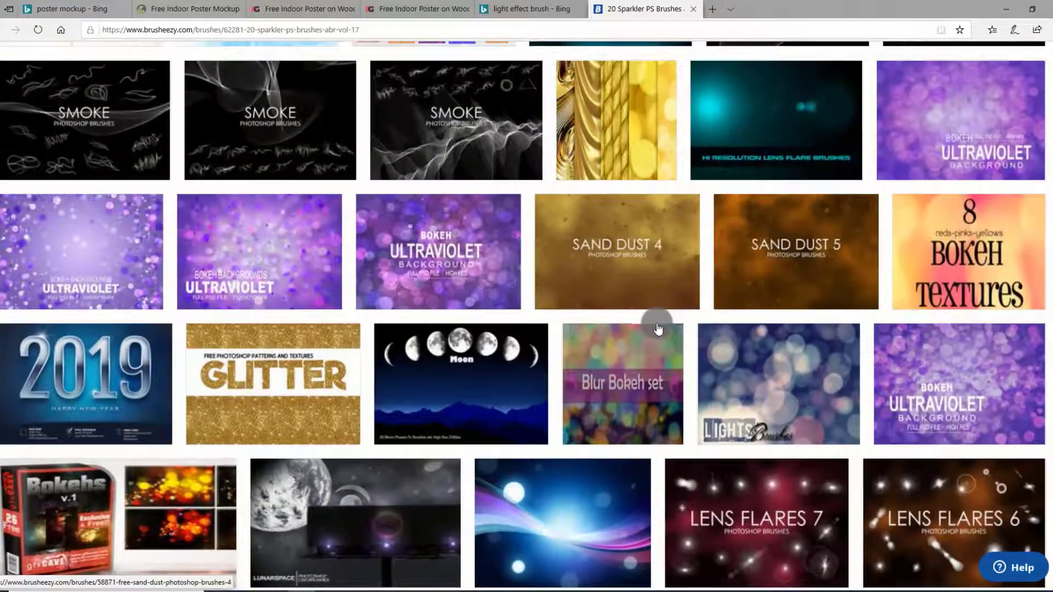
scroll(658, 328, "down", 5)
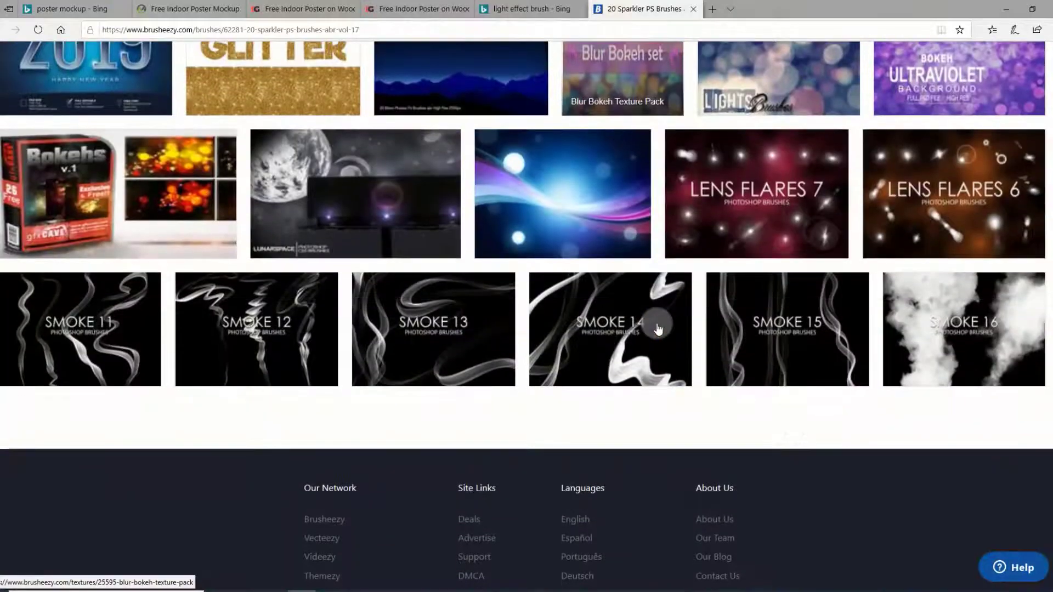
scroll(657, 328, "up", 5)
scroll(661, 330, "up", 10)
scroll(659, 328, "up", 10)
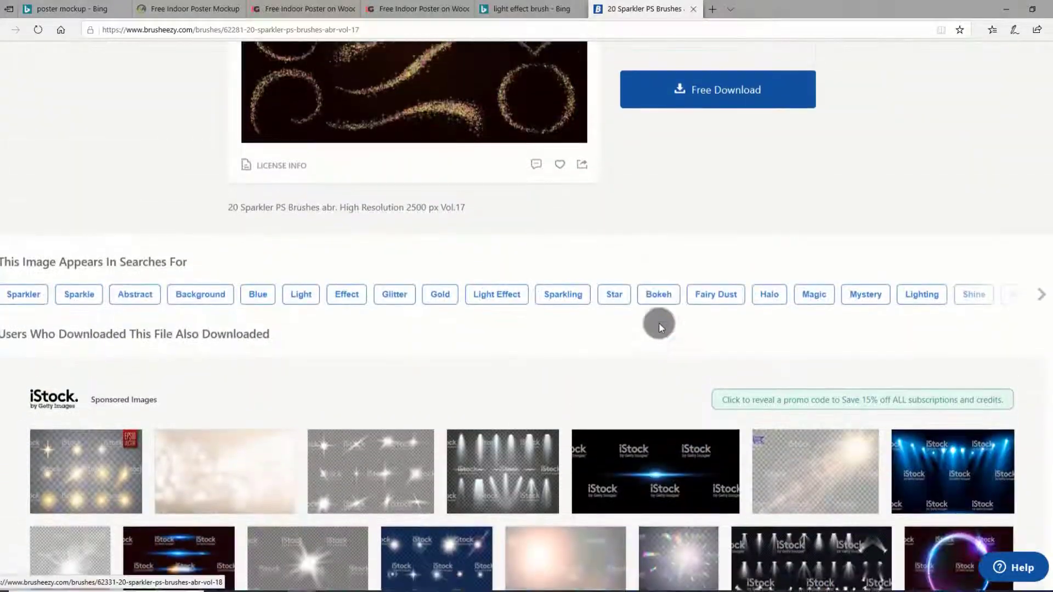
scroll(659, 315, "up", 3)
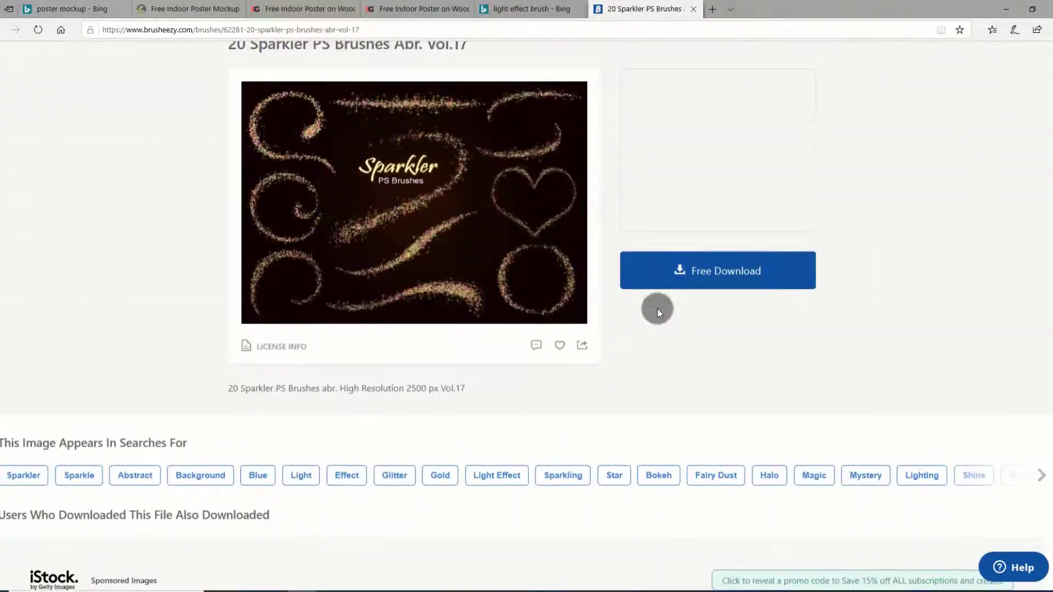
Download 20_Sparkler_PS_Brushes_abr__Vol_17.zip (12.3 MB) and reveal it in the Downloads folder.
left_click(707, 278)
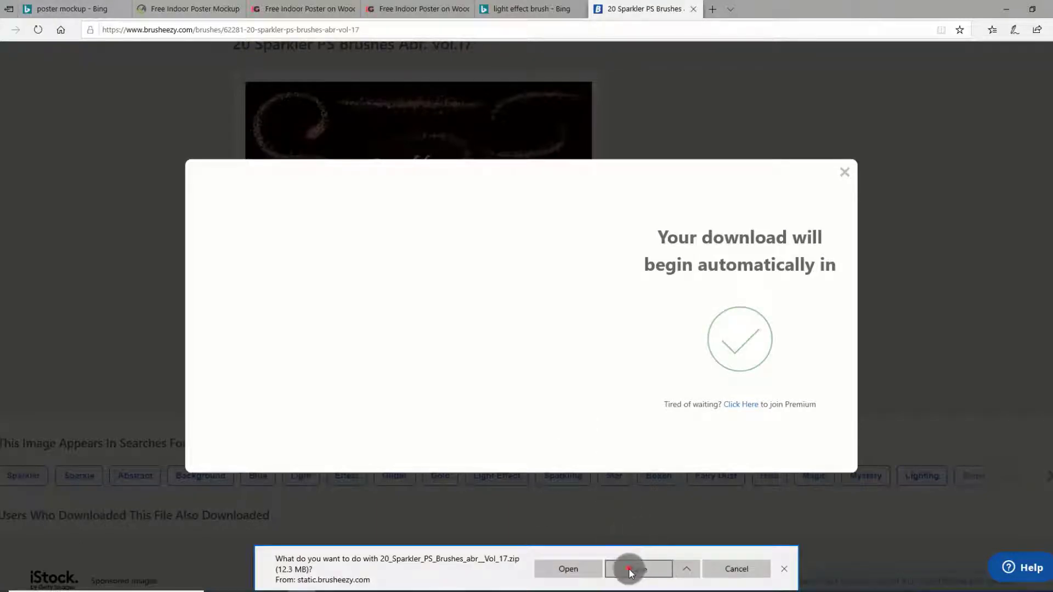
left_click(628, 568)
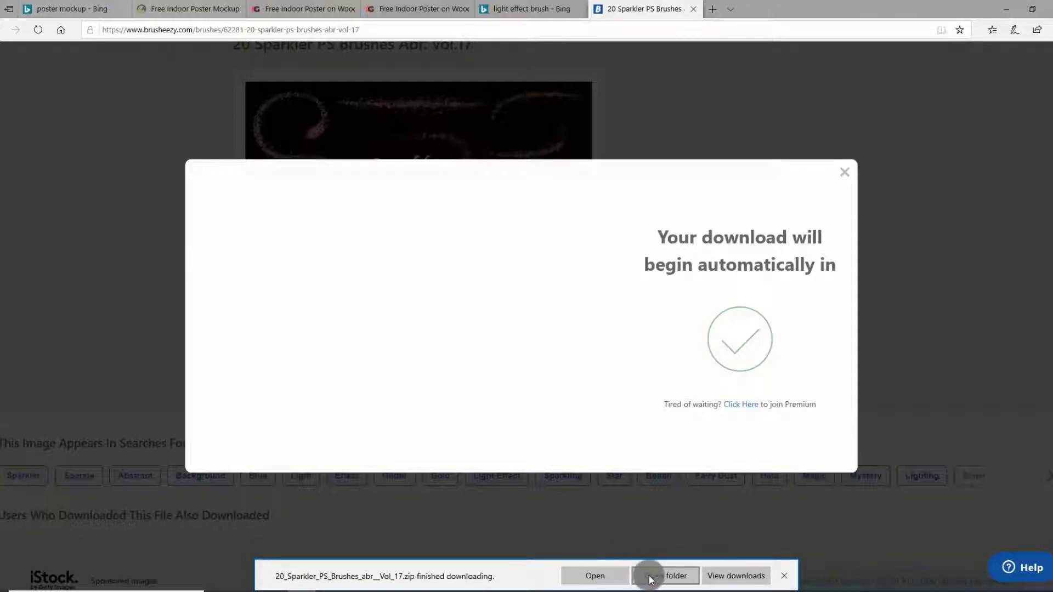
left_click(664, 575)
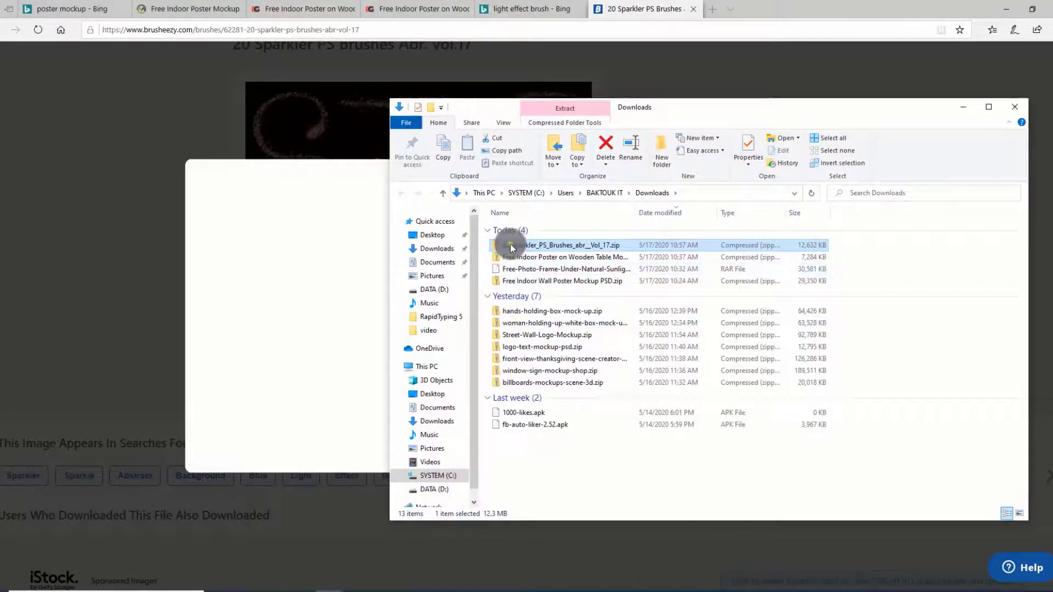
Extract the Vol.17 sparkler zip into its own Downloads folder and close both Explorer windows.
right_click(510, 244)
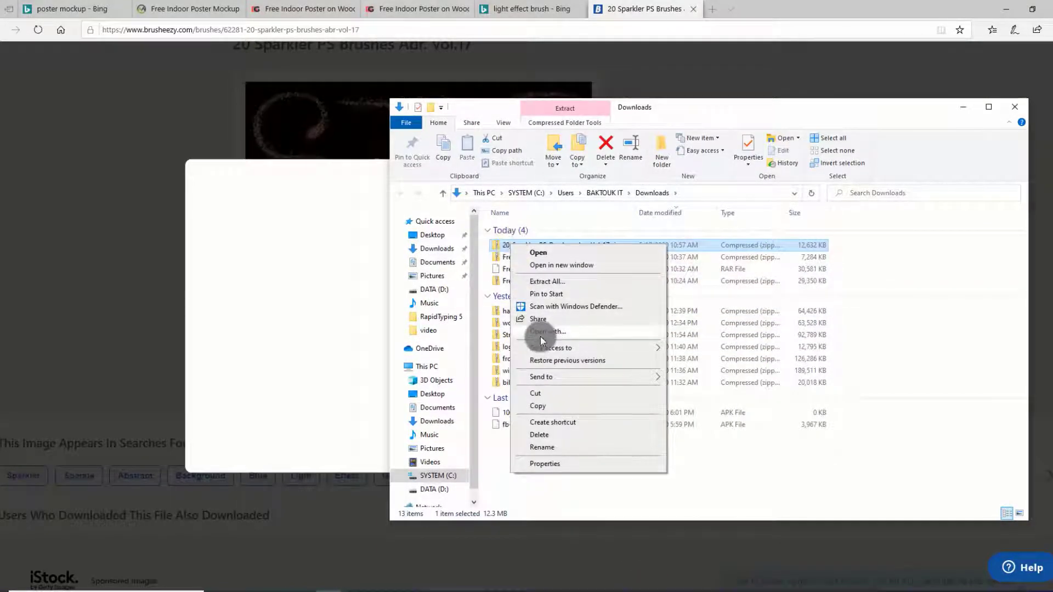
left_click(551, 283)
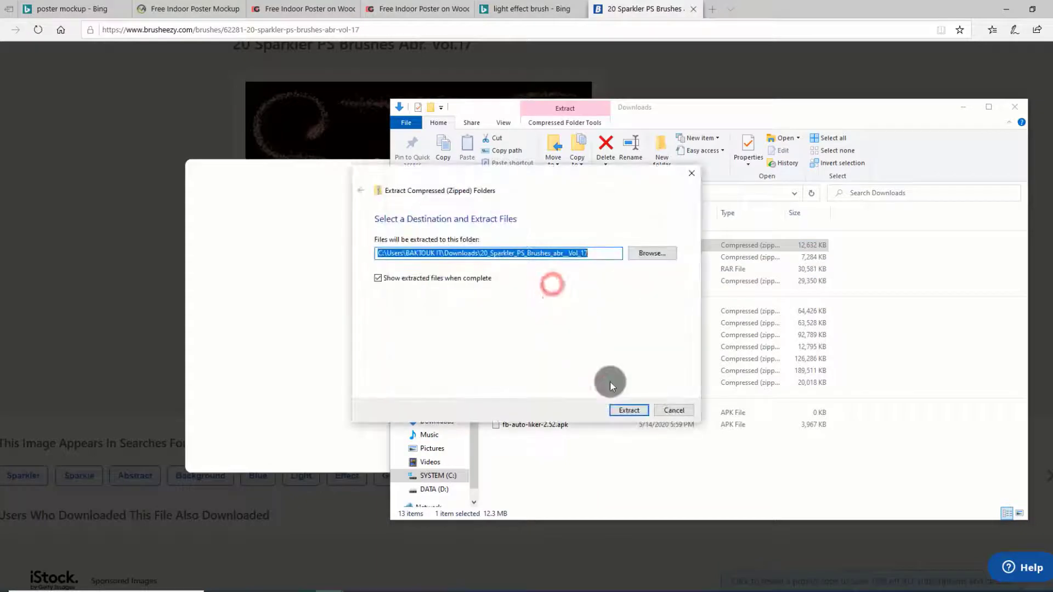
left_click(627, 410)
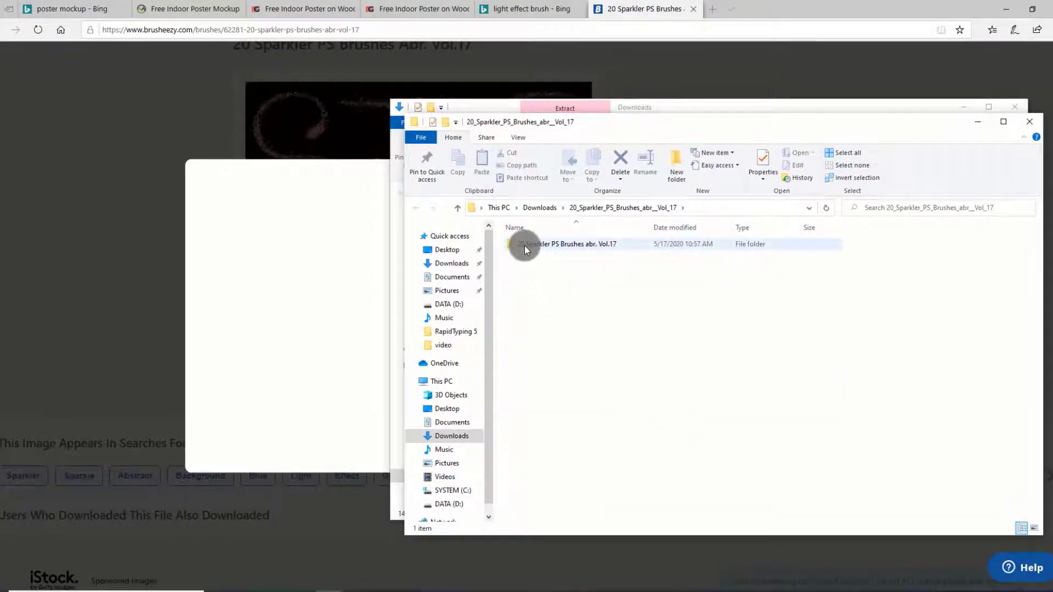
left_click(1030, 122)
left_click(1018, 108)
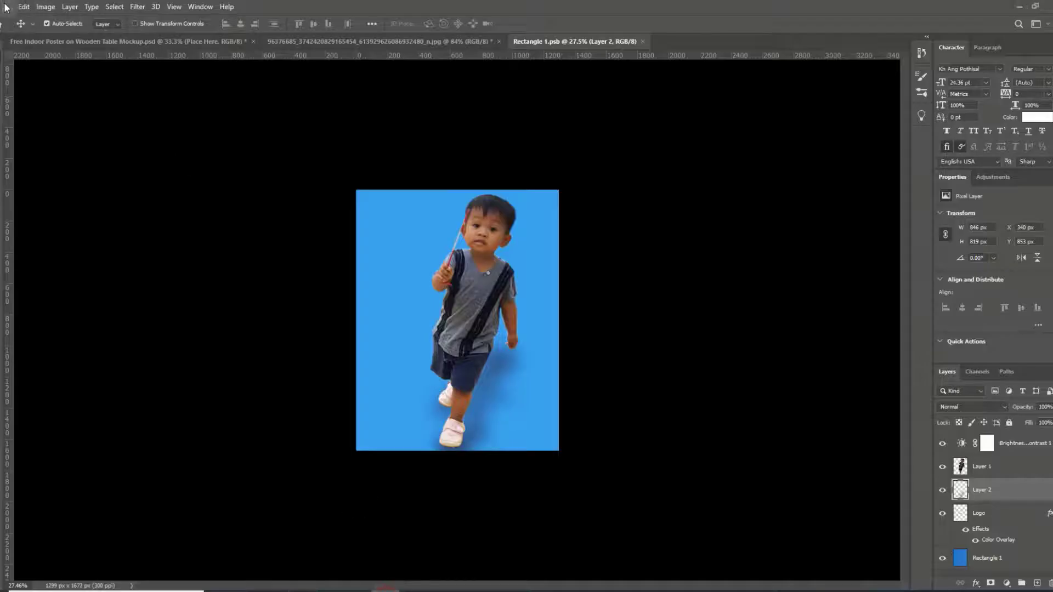
Load the 20 Sparkler brushes .abr file from the extracted Downloads folder via File > Open.
left_click(7, 6)
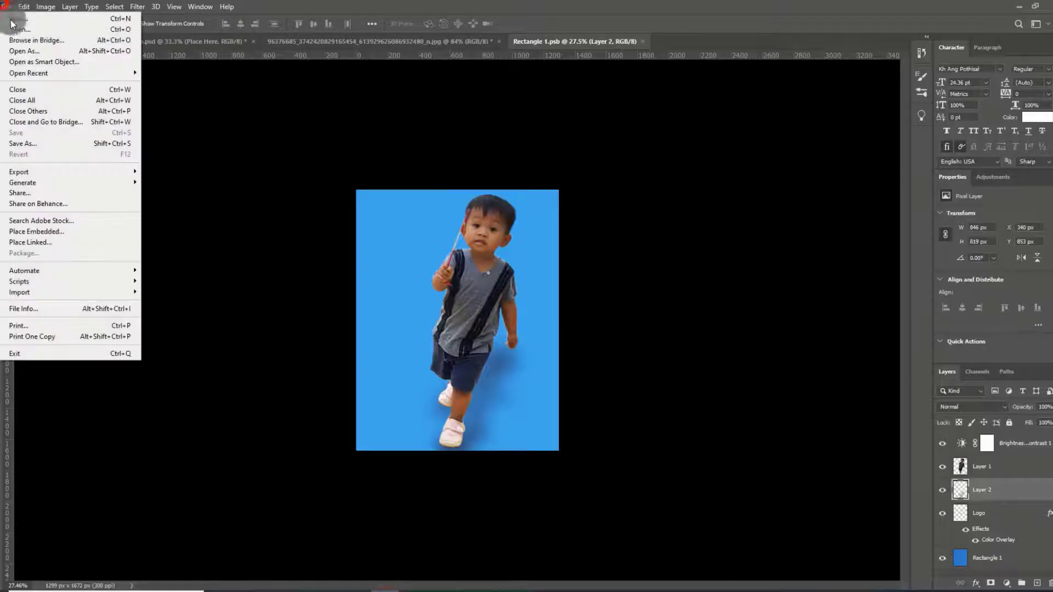
left_click(20, 30)
left_click(36, 91)
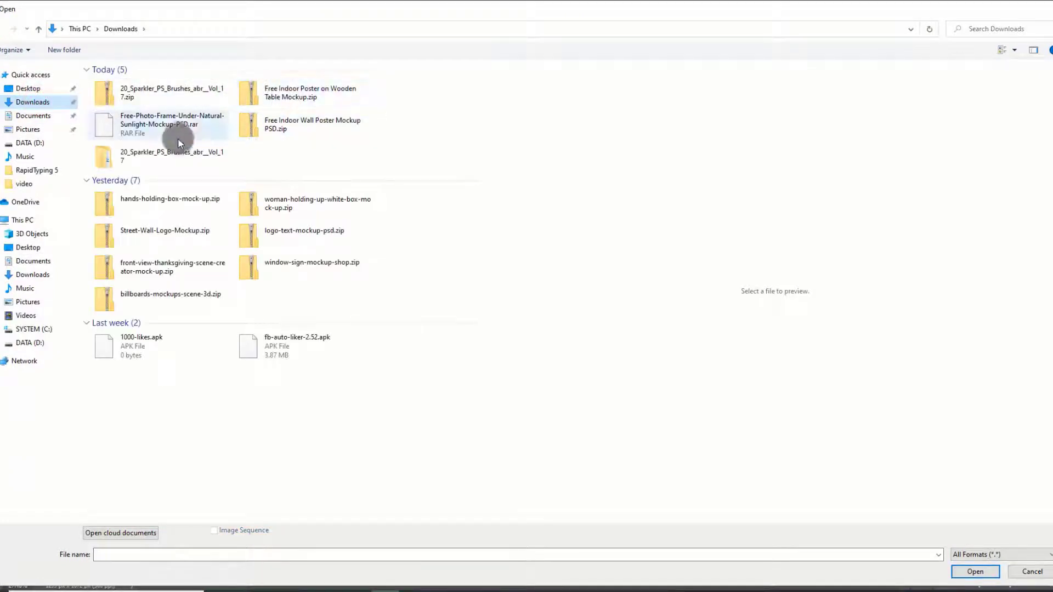
double_click(150, 154)
double_click(123, 85)
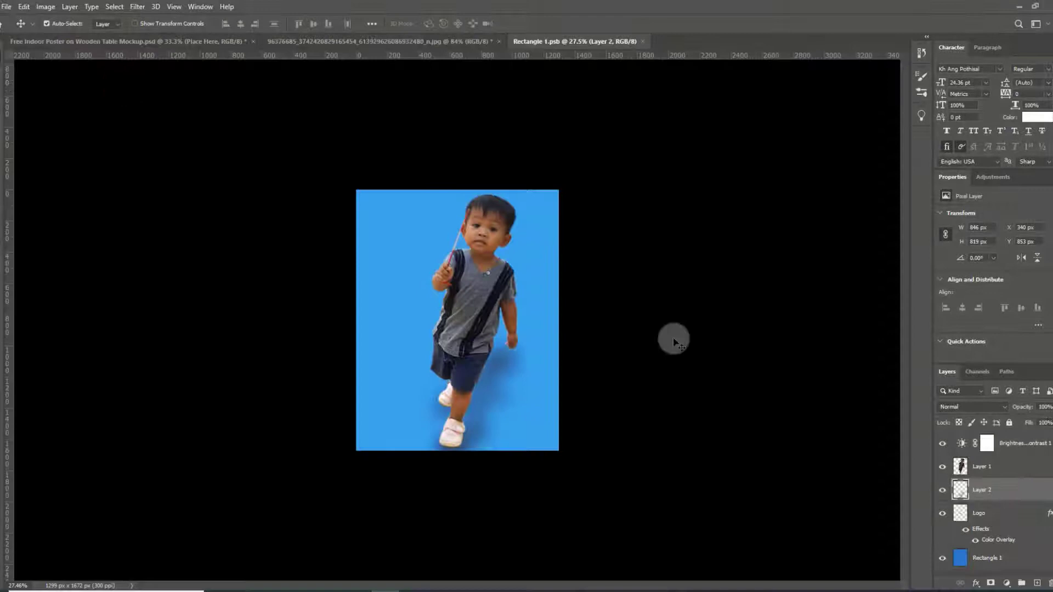
left_click(1015, 541)
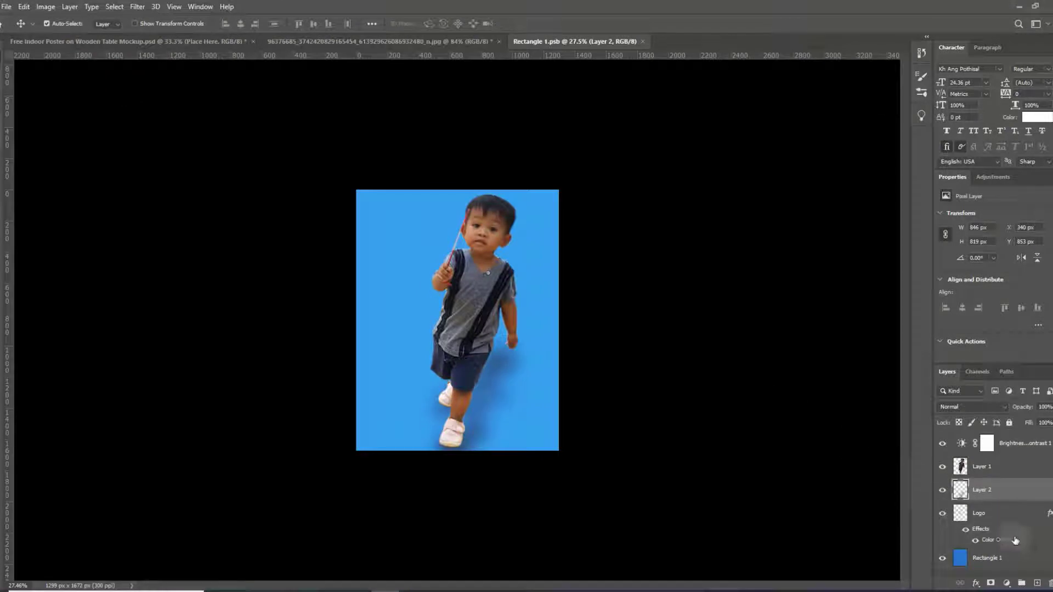
Add empty Layer 3 above Layer 1 and show the 20 Sparkler Brushes group in the Brush presets.
left_click(1004, 467)
left_click(1037, 583)
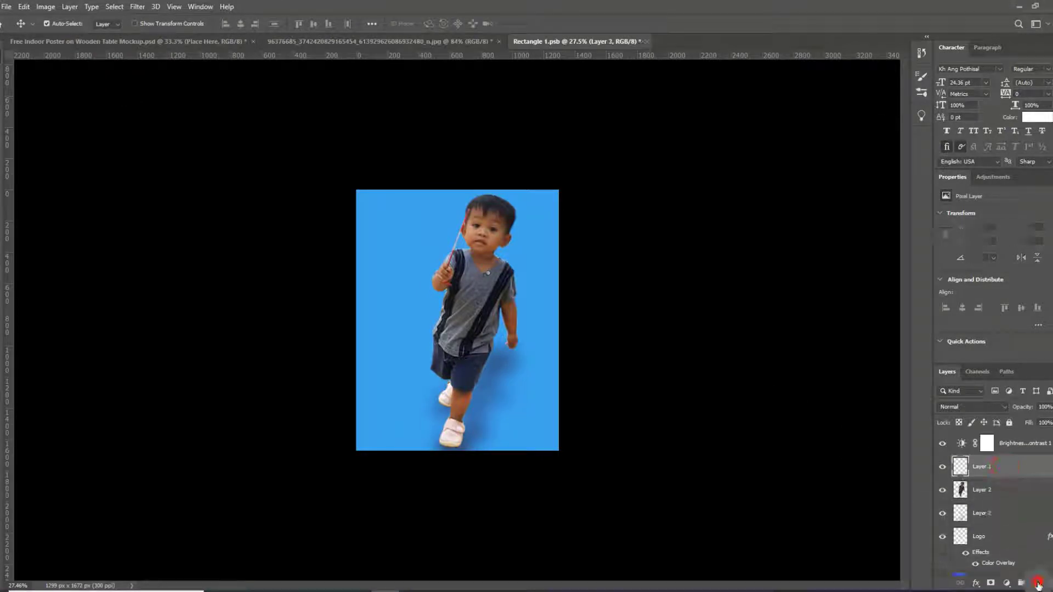
left_click(3, 174)
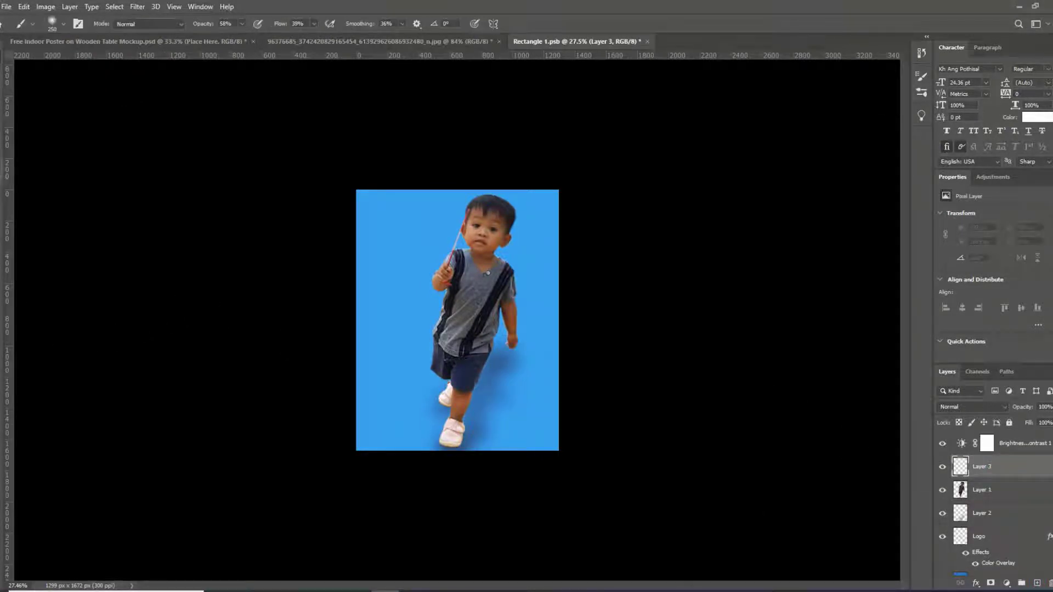
left_click(63, 25)
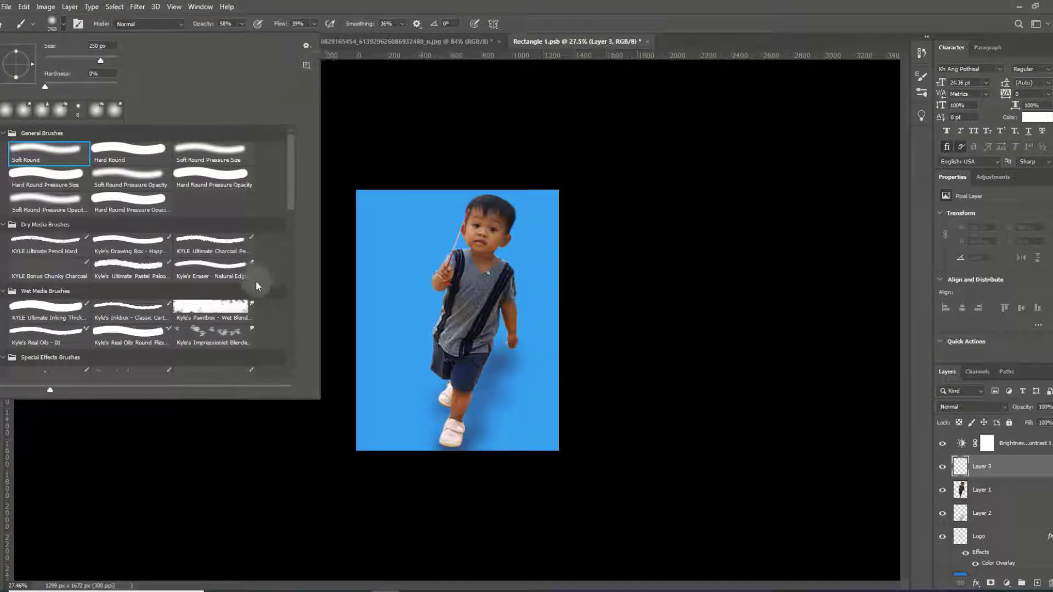
left_click_drag(292, 176, 290, 373)
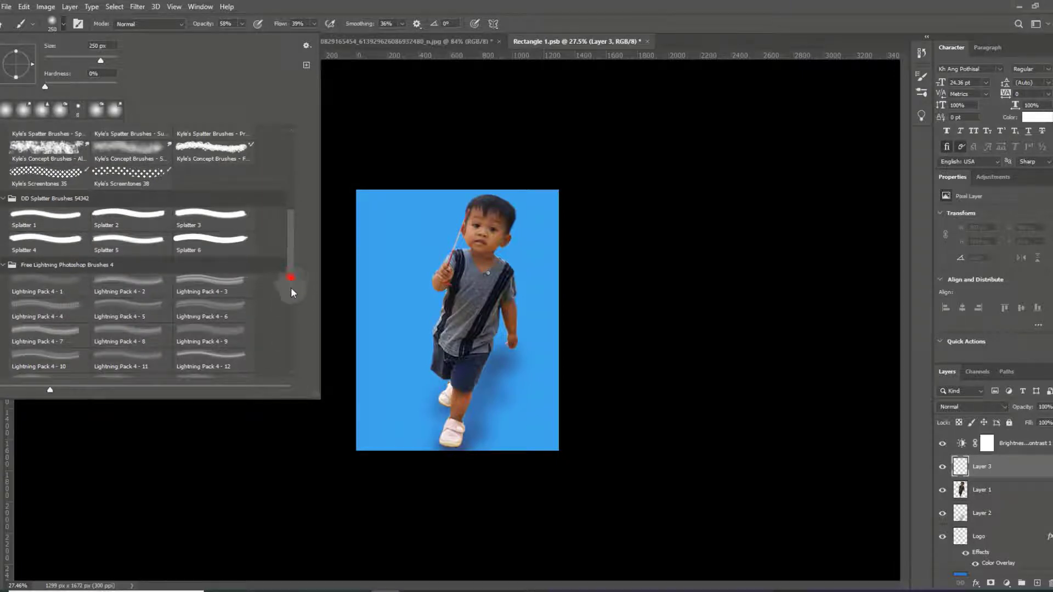
left_click_drag(291, 286, 293, 370)
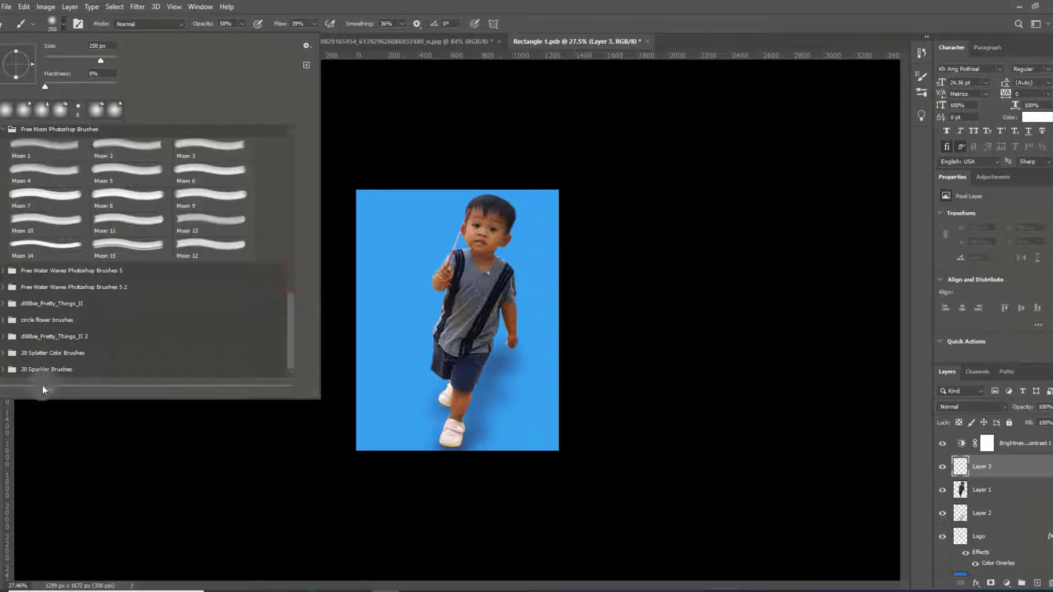
Preview Sparkler brushes 1 through 15 from the 20 Sparkler Brushes set.
left_click(30, 370)
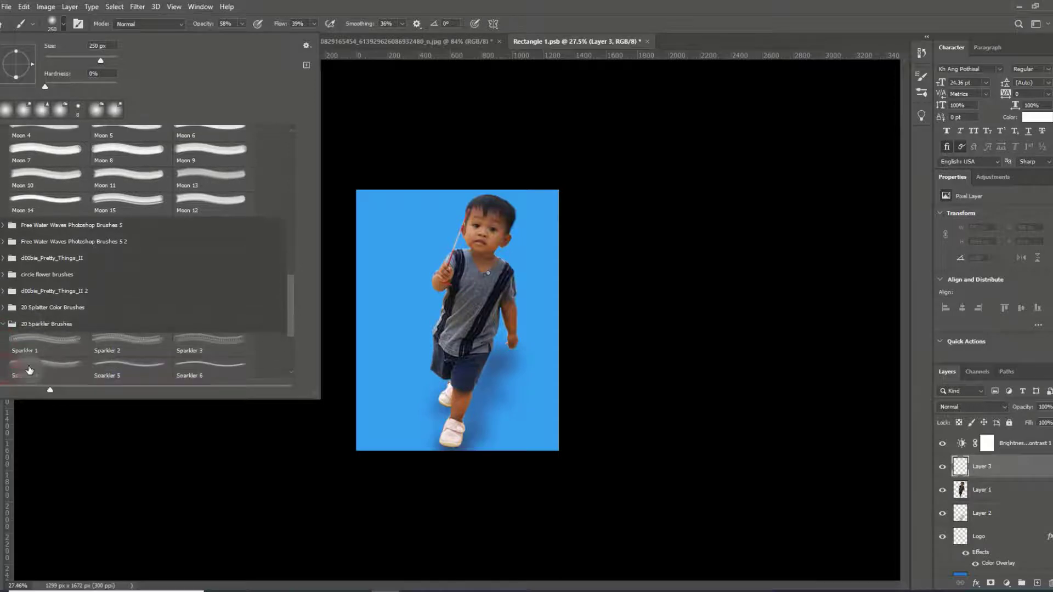
left_click(33, 344)
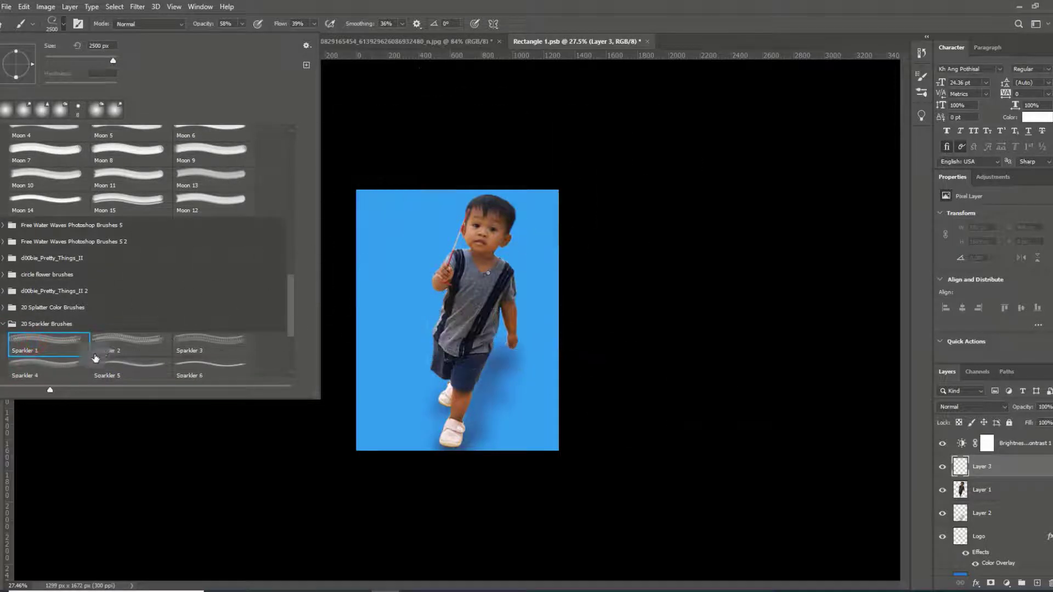
left_click(138, 336)
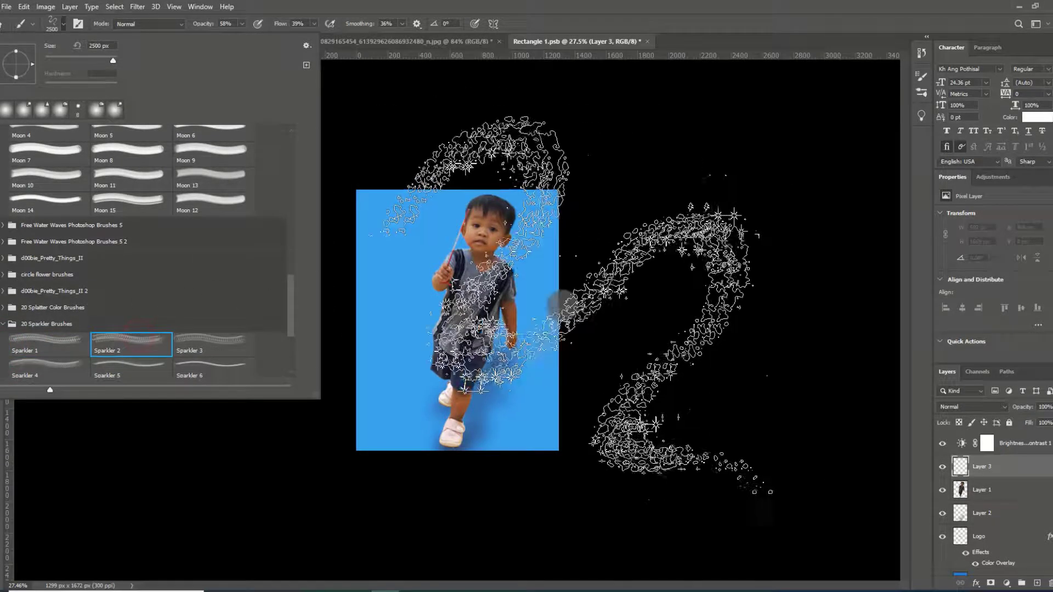
left_click(211, 343)
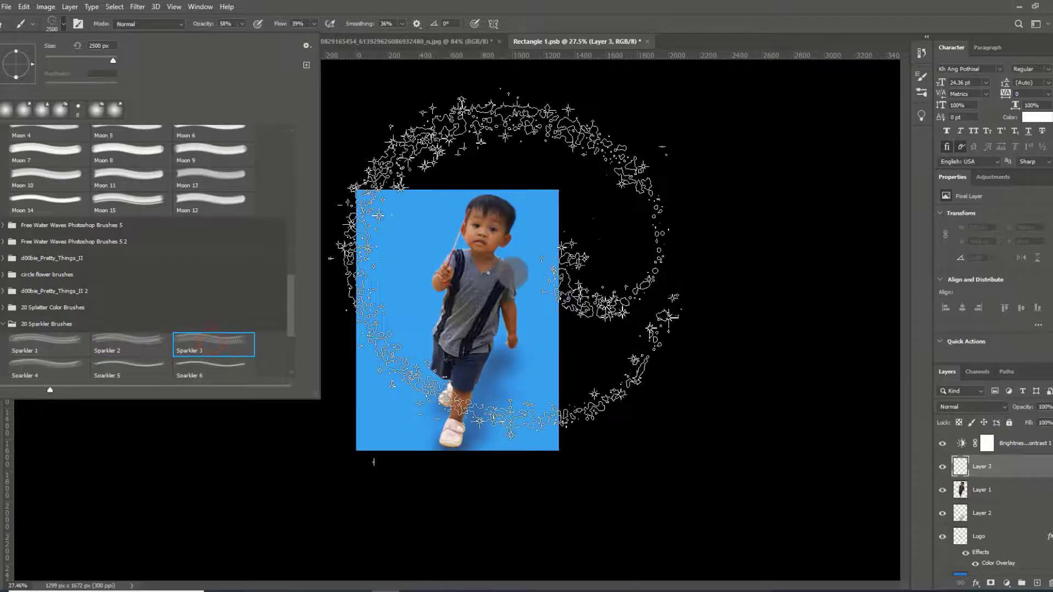
left_click(206, 371)
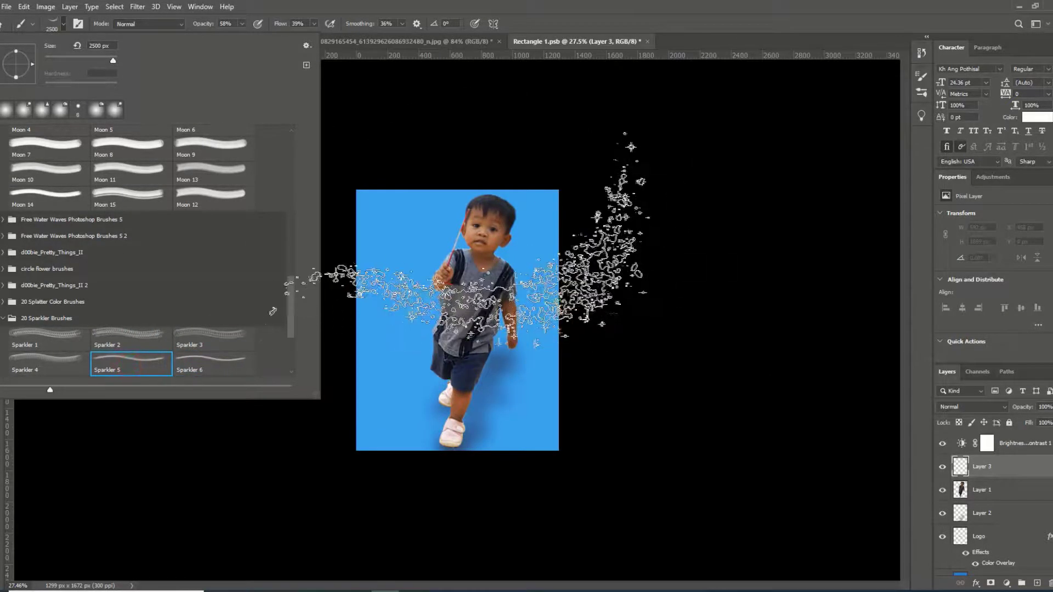
left_click(55, 360)
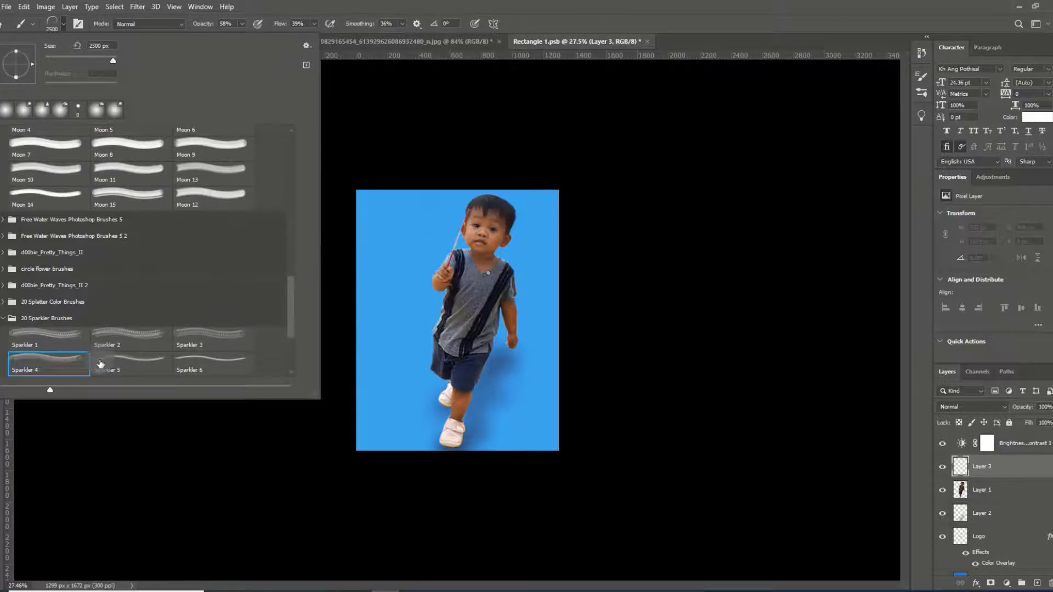
scroll(116, 284, "down", 3)
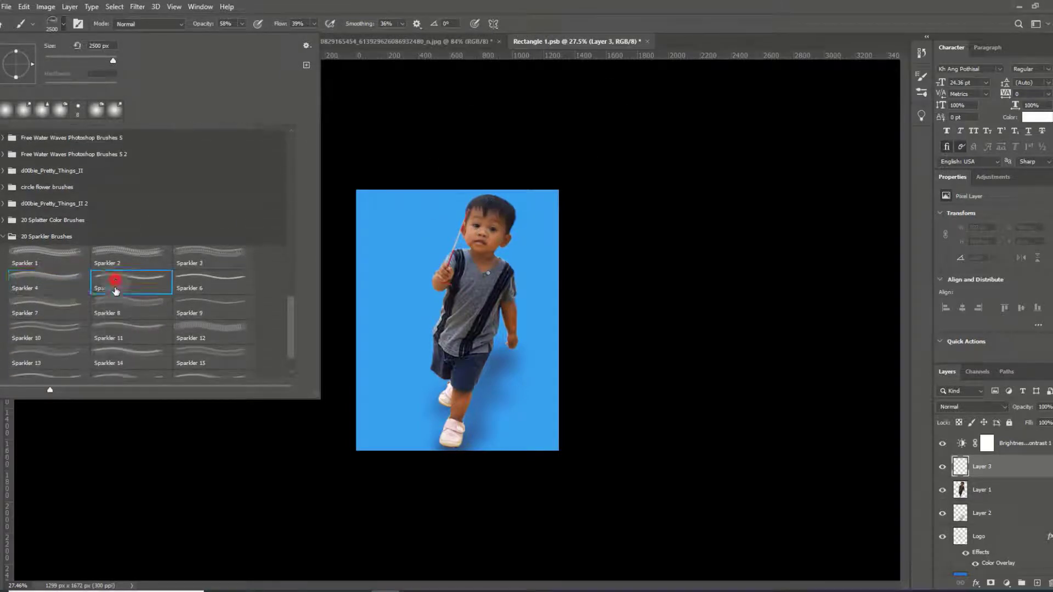
left_click(39, 301)
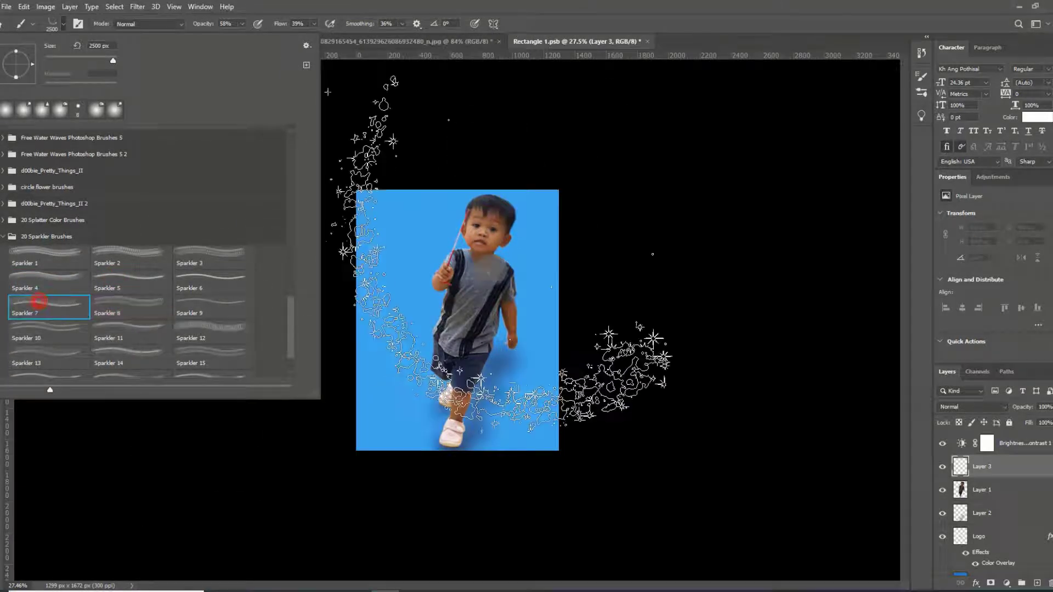
left_click(198, 305)
left_click(41, 332)
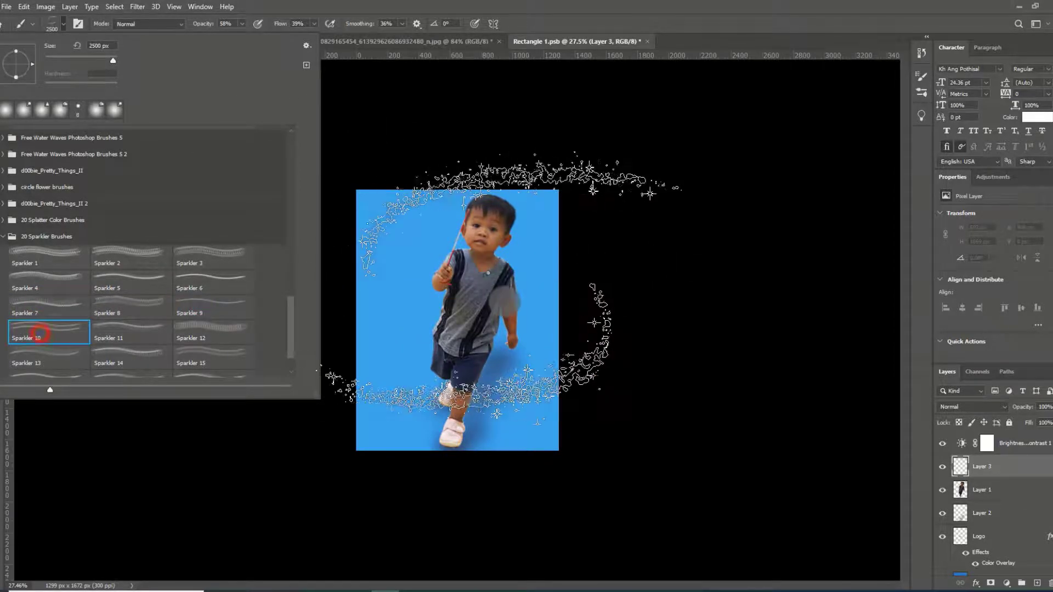
left_click(134, 333)
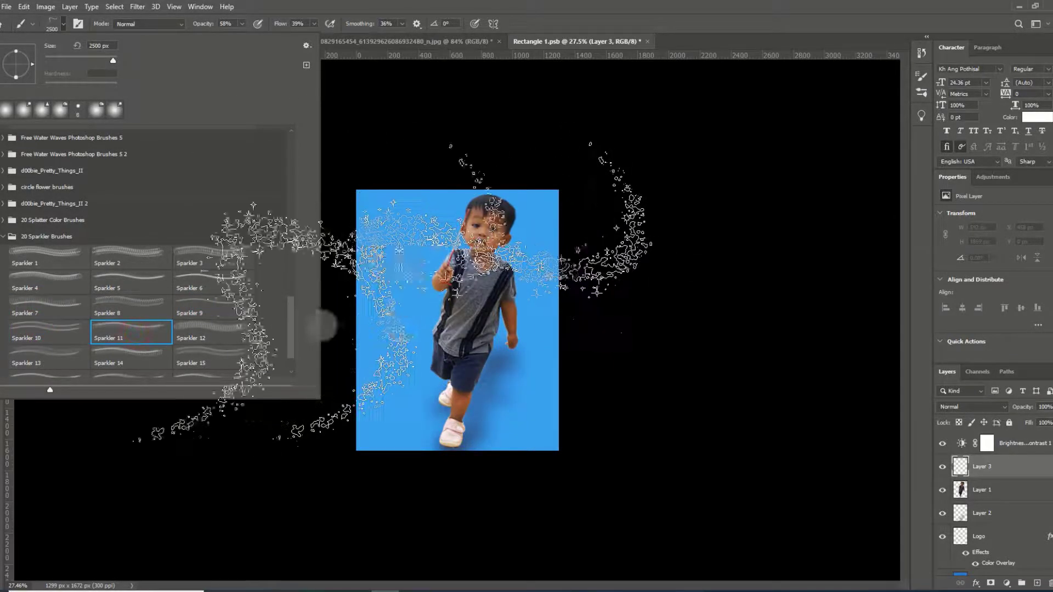
left_click(212, 331)
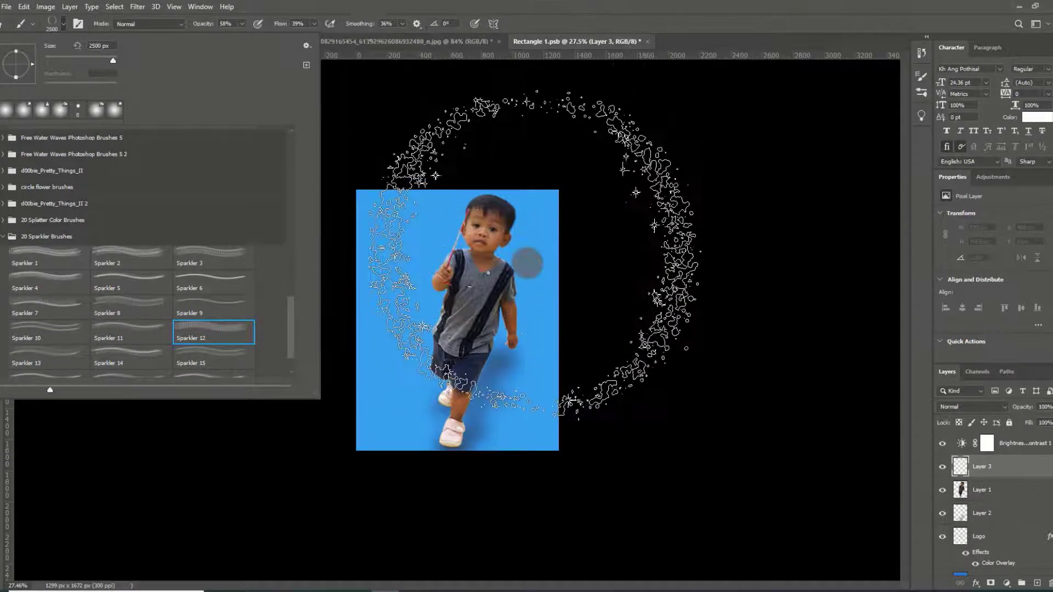
left_click(54, 356)
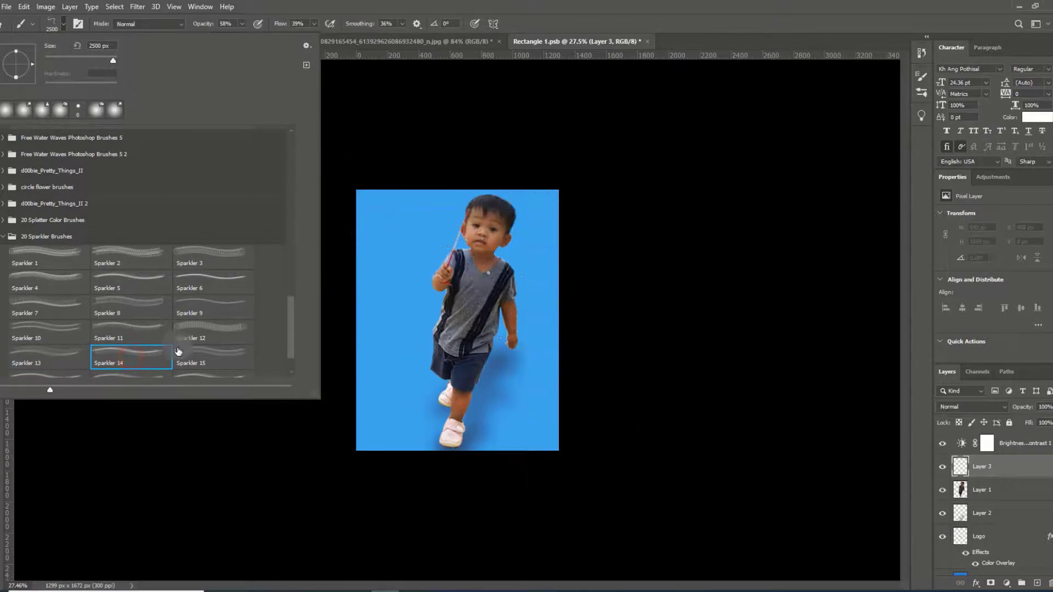
left_click(203, 353)
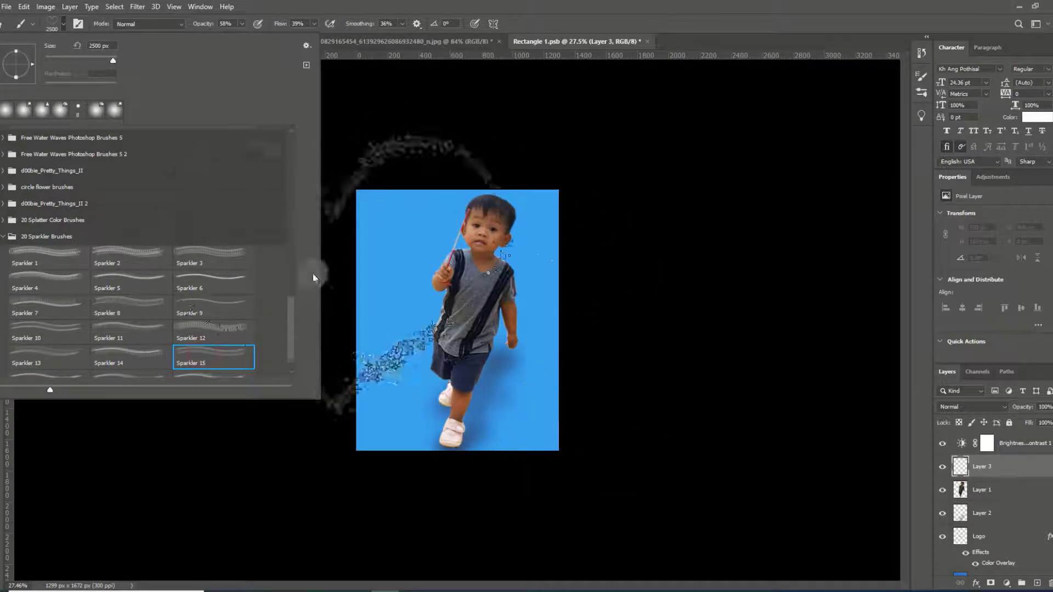
Preview Sparkler 16–18, then settle on the heart-shaped Sparkler 15 brush.
scroll(234, 285, "down", 1)
scroll(234, 286, "down", 1)
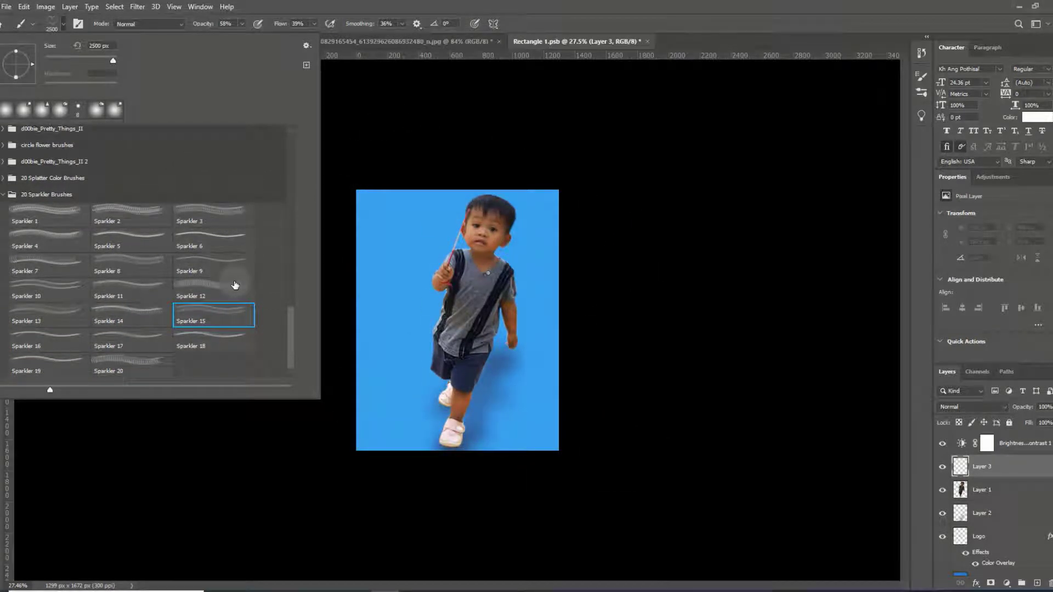
left_click(32, 348)
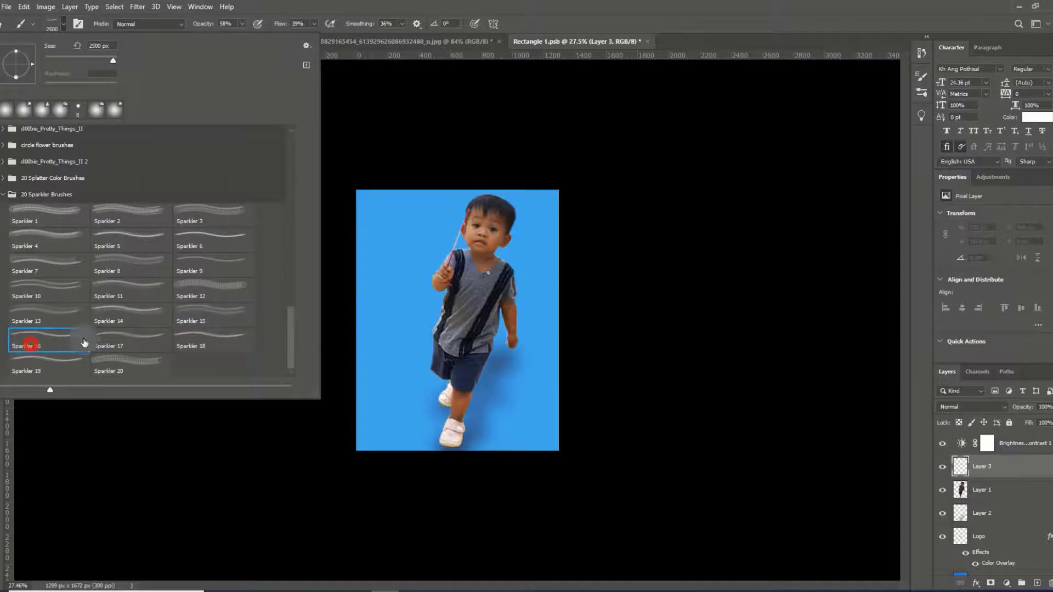
left_click(127, 351)
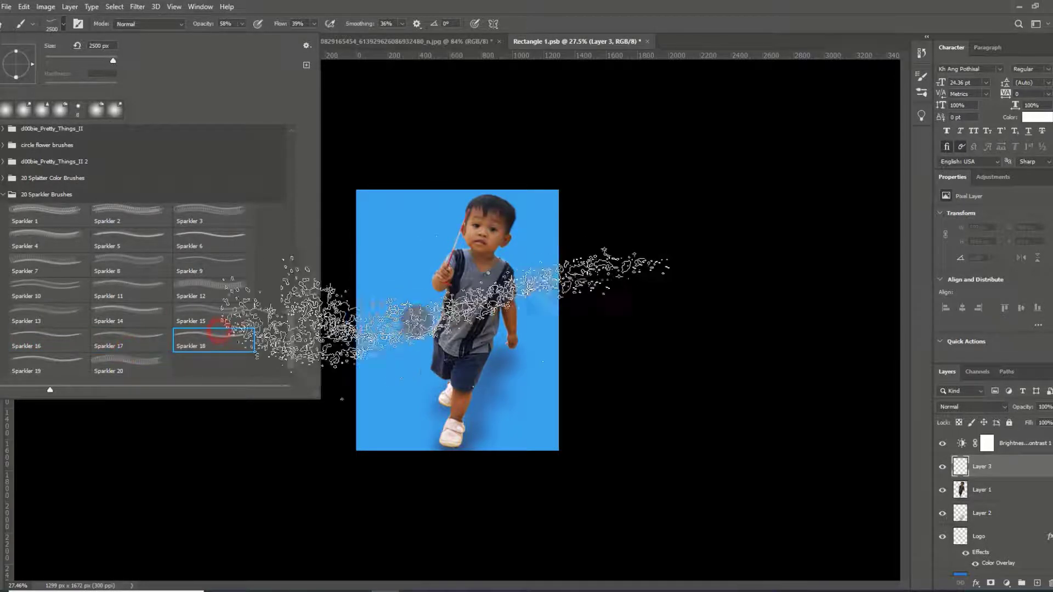
left_click(107, 362)
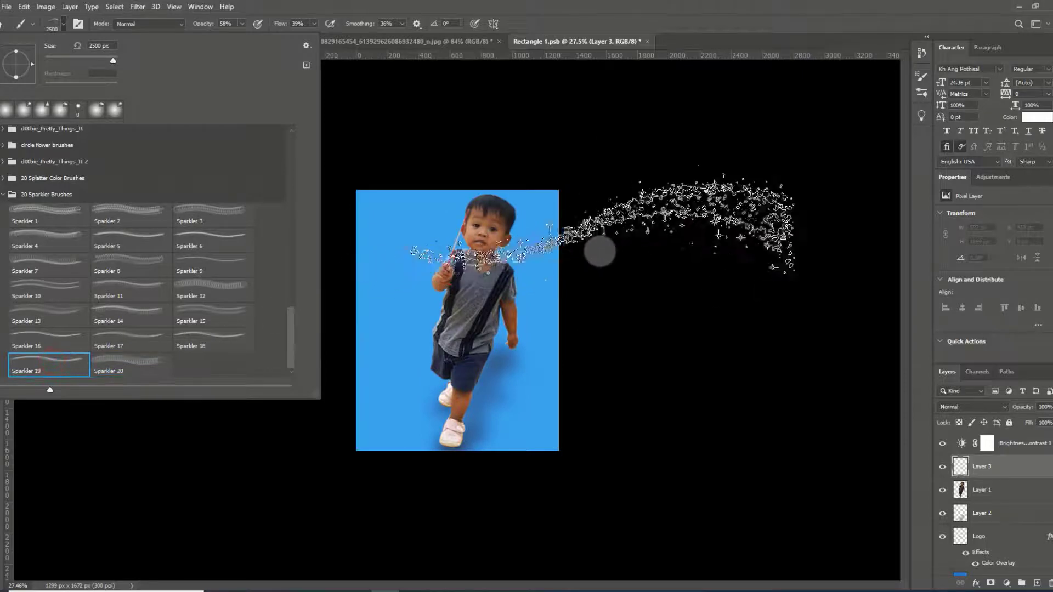
left_click(191, 323)
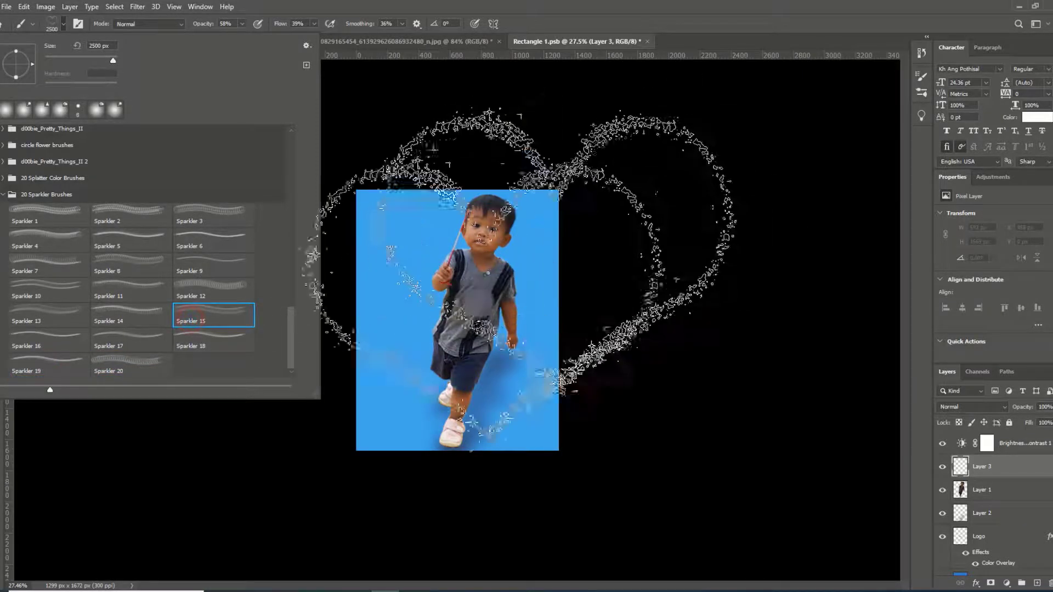
left_click(783, 5)
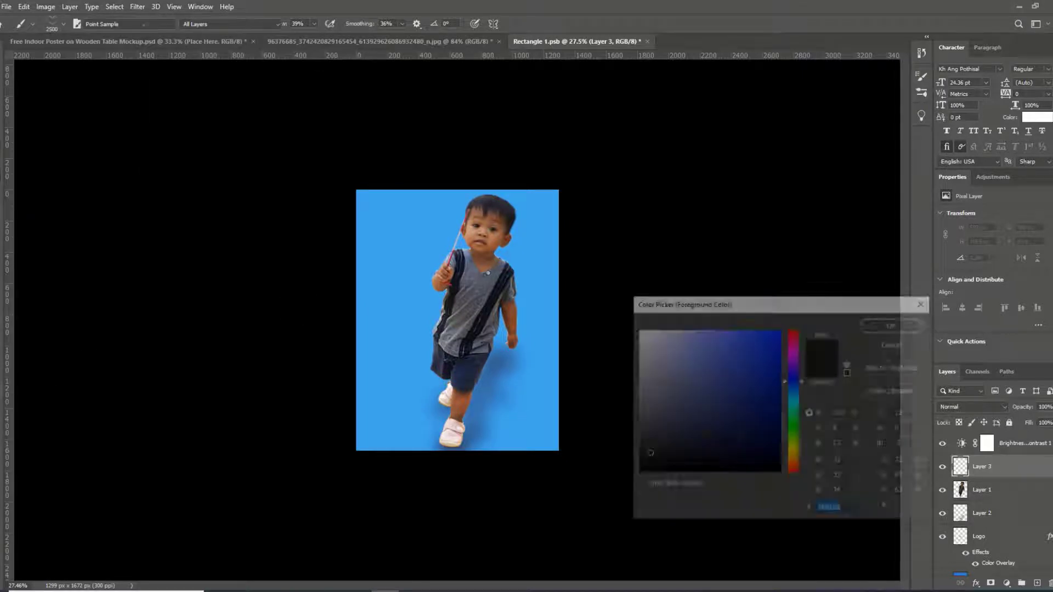
Set the foreground colour to bright magenta ff00fc.
left_click_drag(793, 360, 793, 354)
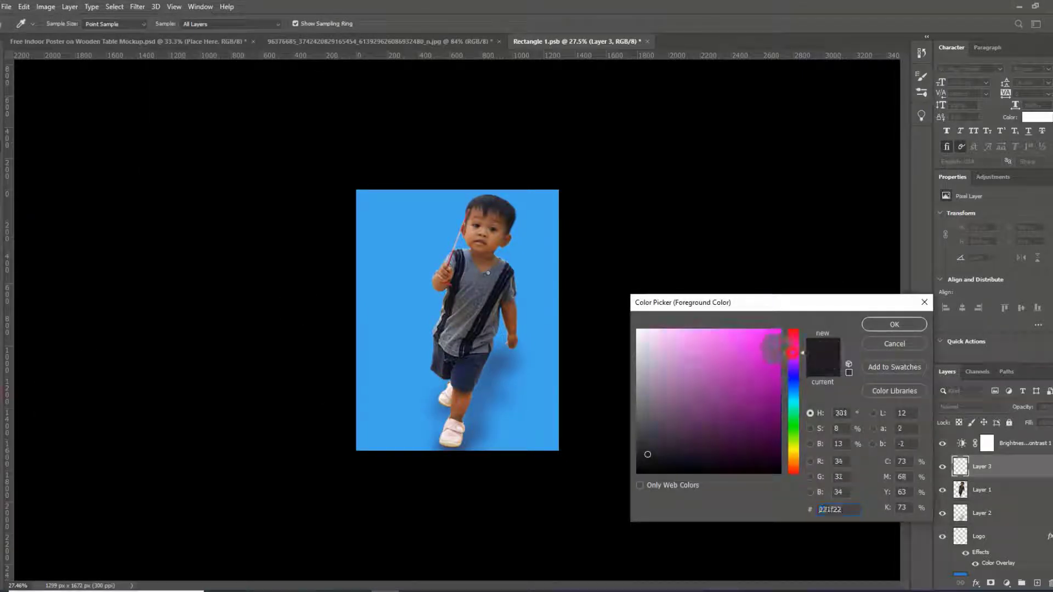
left_click(773, 334)
left_click(886, 326)
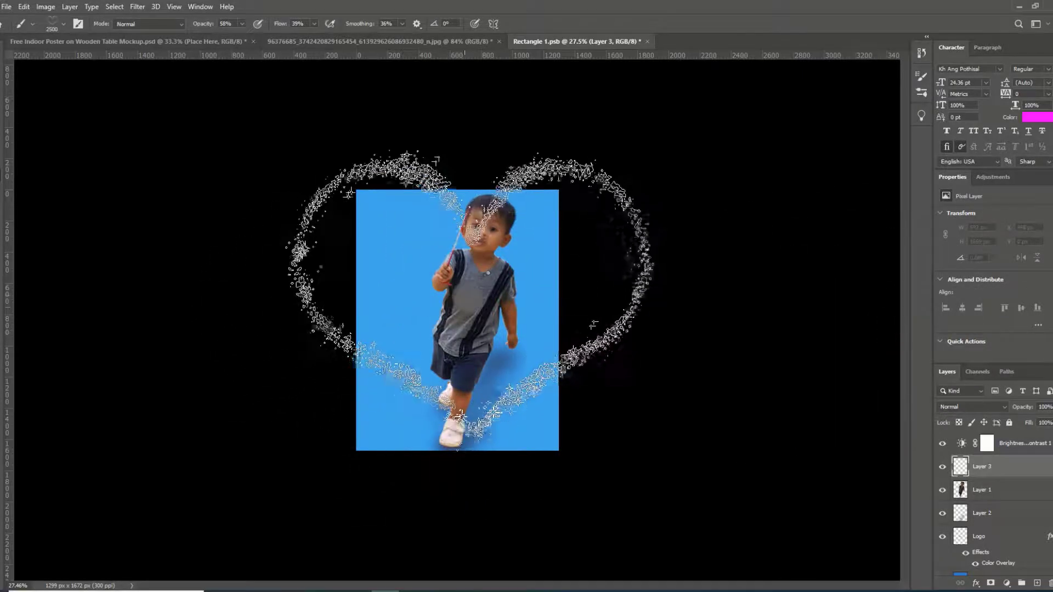
Shrink the heart brush, raise opacity to 100%, and stamp test hearts near the boy's hand.
key("bracketleft")
key("bracketleft")
key("bracketleft")
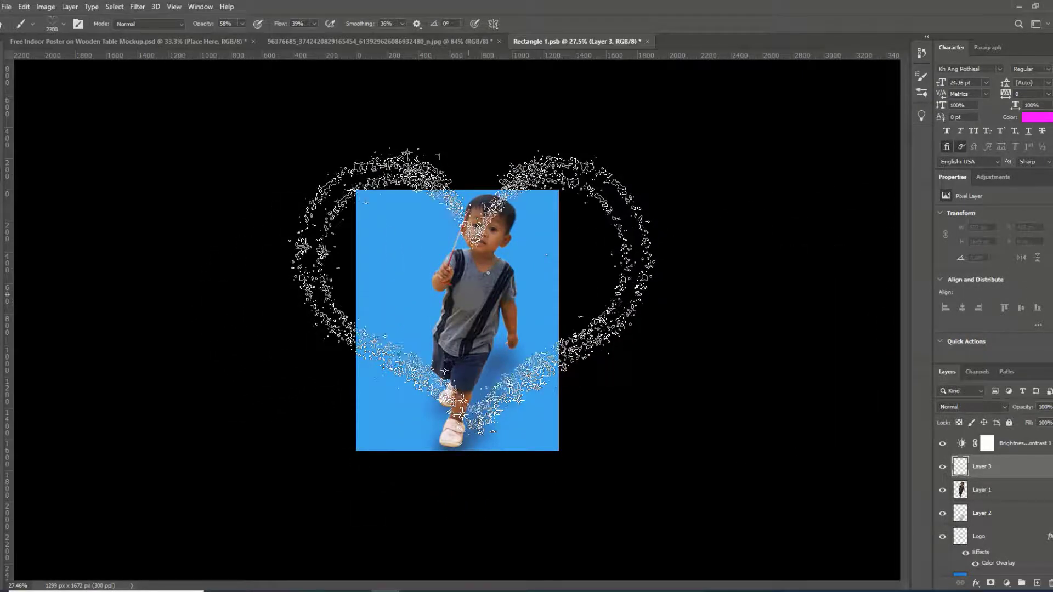
key("bracketleft")
key("bracketleft")
key("bracketleft")
key("bracketleft")
key("bracketleft")
key("bracketleft")
key("bracketleft")
key("bracketleft")
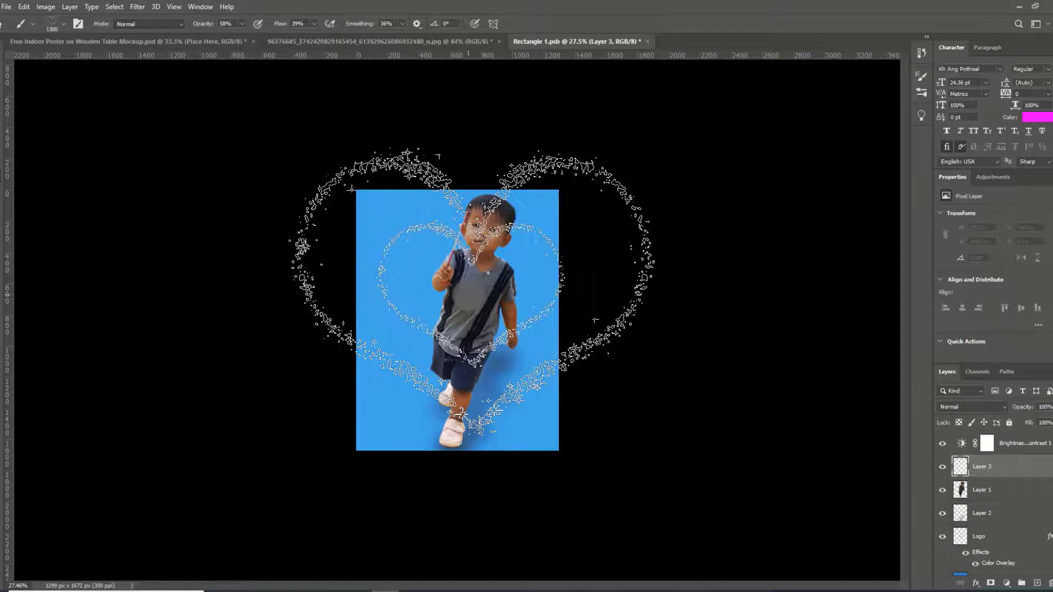
key("bracketleft")
key("bracketleft")
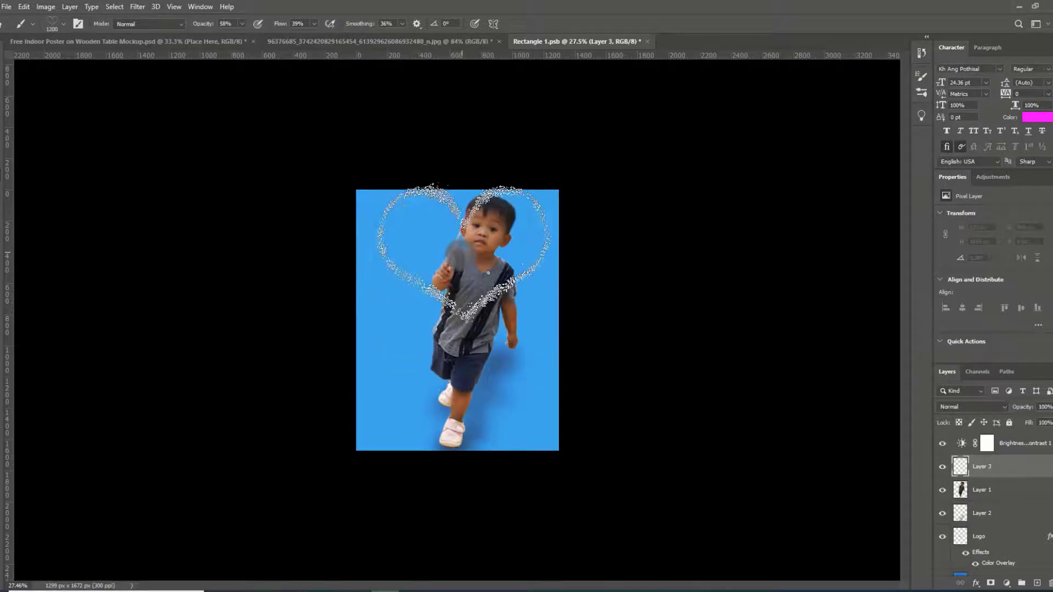
key("bracketleft")
key("bracketleft")
key("bracketleft")
key("bracketleft")
key("bracketleft")
key("bracketleft")
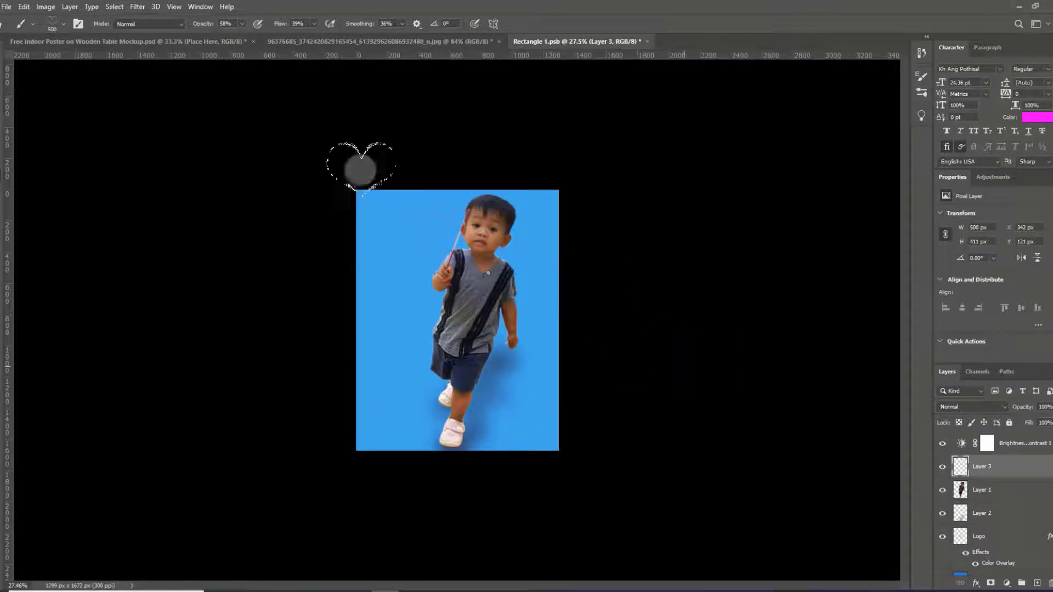
left_click_drag(202, 28, 439, 22)
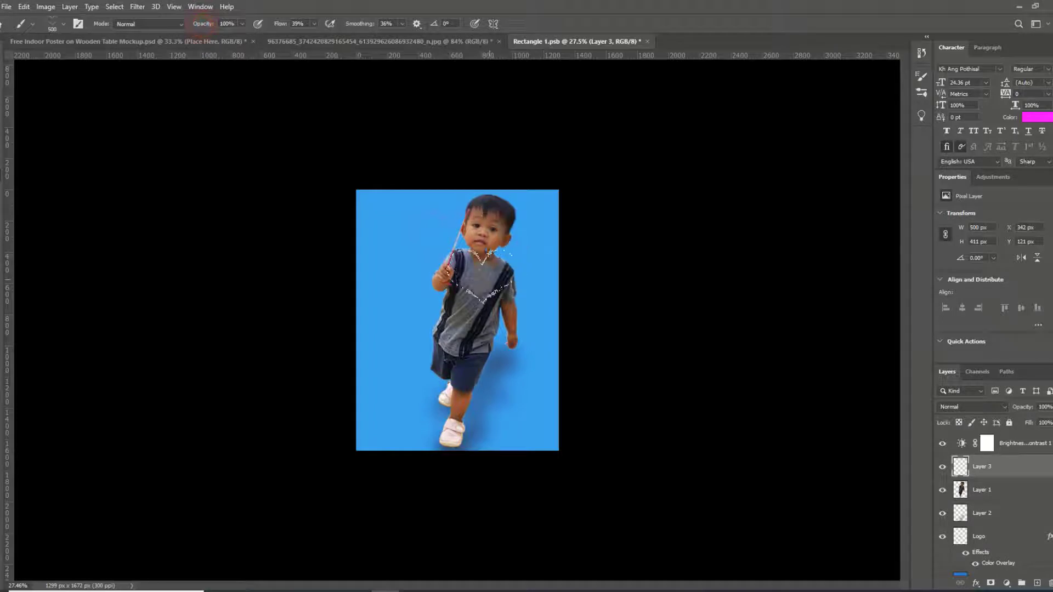
left_click(445, 293)
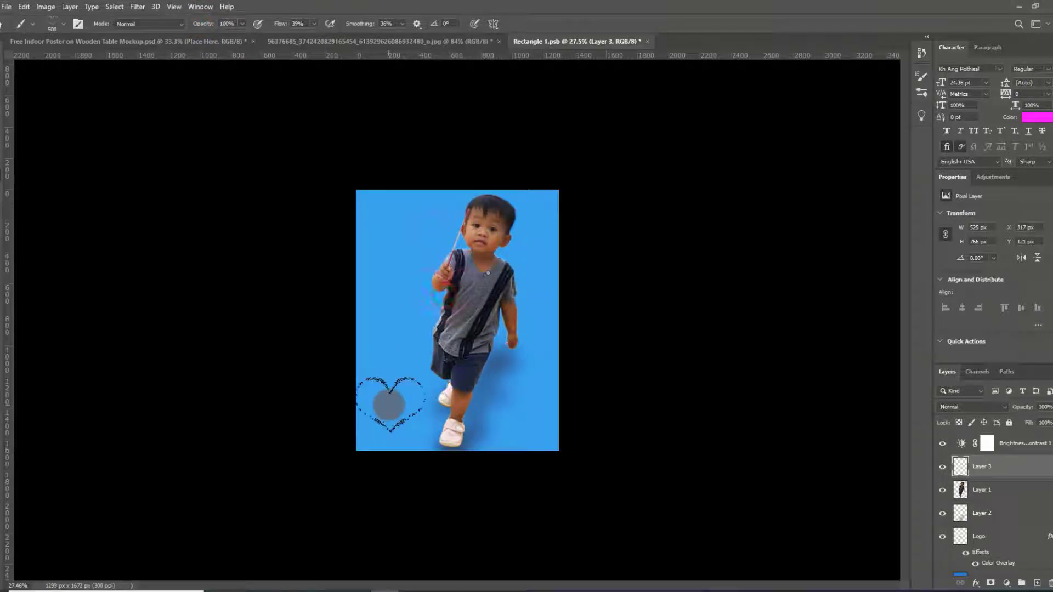
left_click(453, 285)
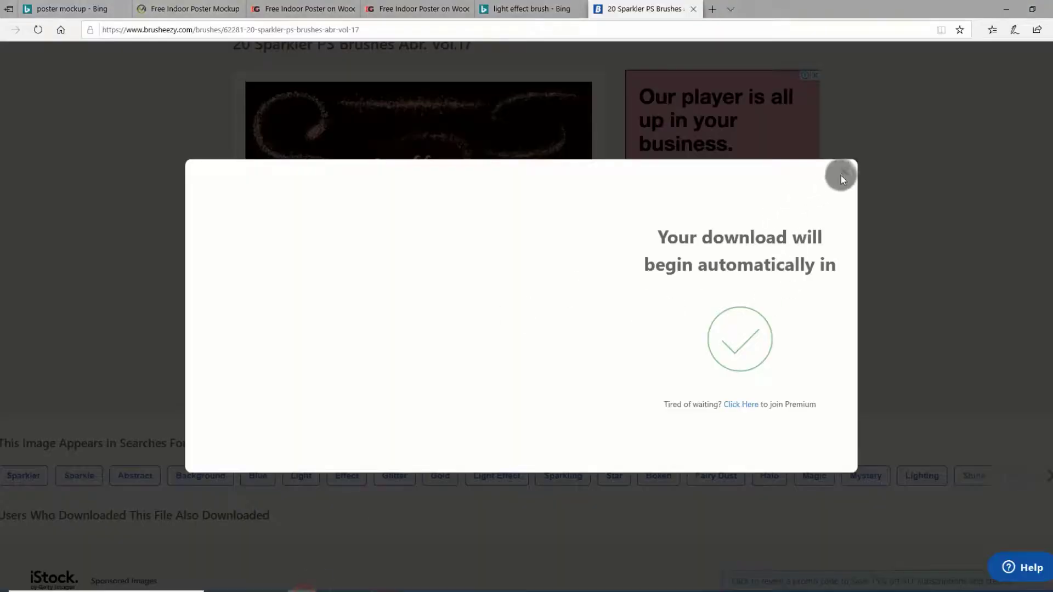
Close the Brusheezy download page and open the Speckyboy light-leak brush article in a new tab.
left_click(843, 173)
left_click(693, 8)
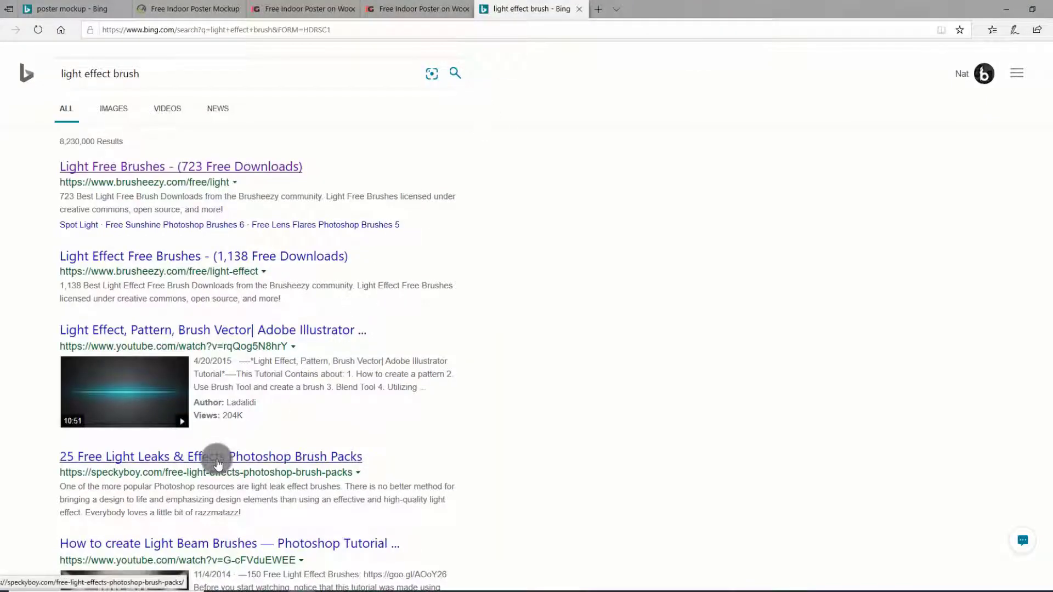
right_click(218, 464)
left_click(264, 255)
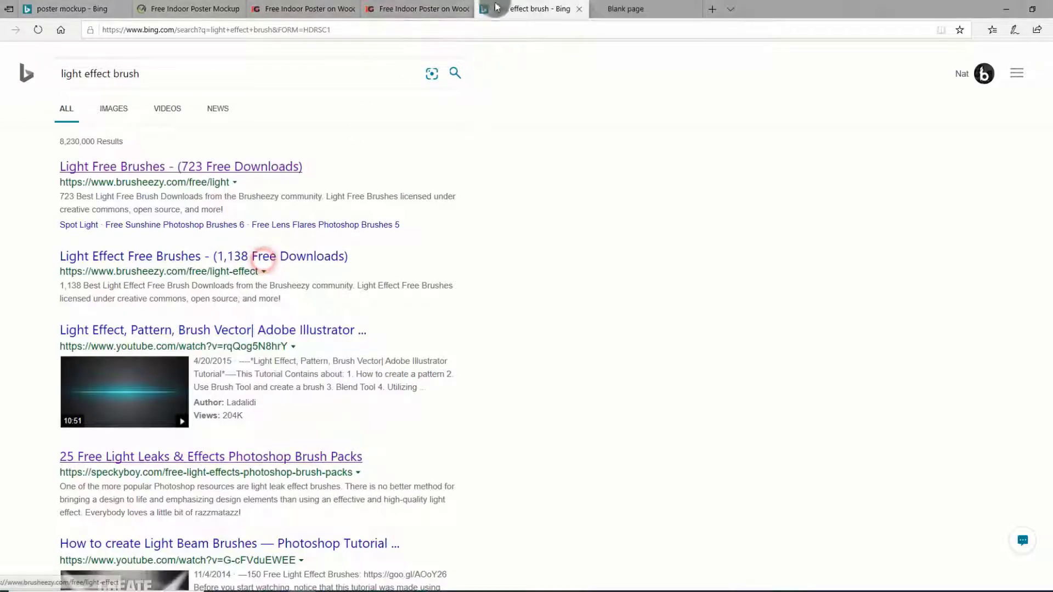
left_click(630, 9)
Scroll through the Speckyboy roundup, close it, and right-click the DesignM.ag result.
scroll(377, 370, "down", 3)
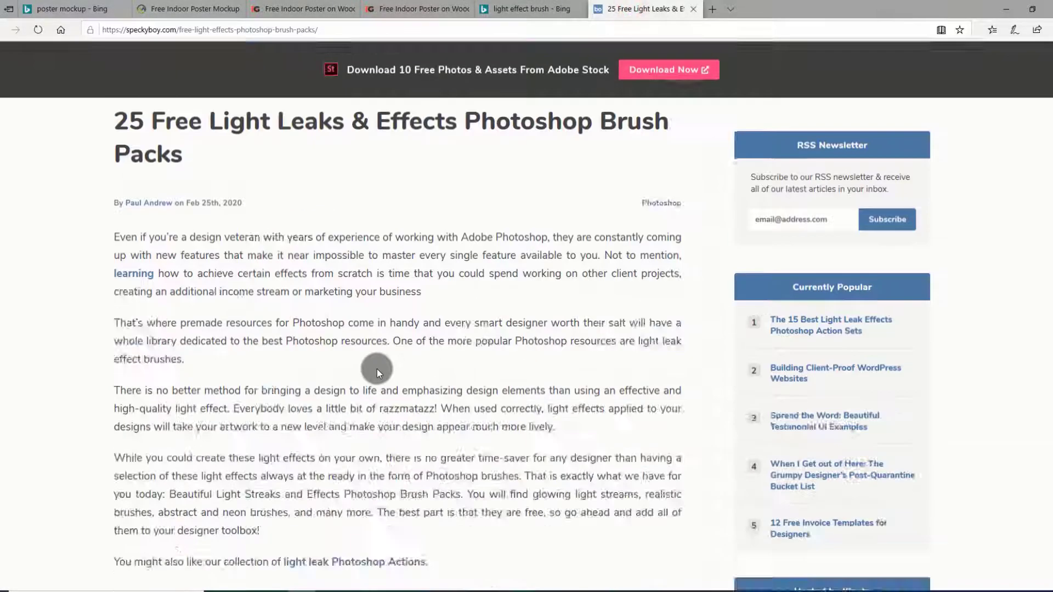
scroll(376, 369, "down", 10)
scroll(377, 369, "down", 5)
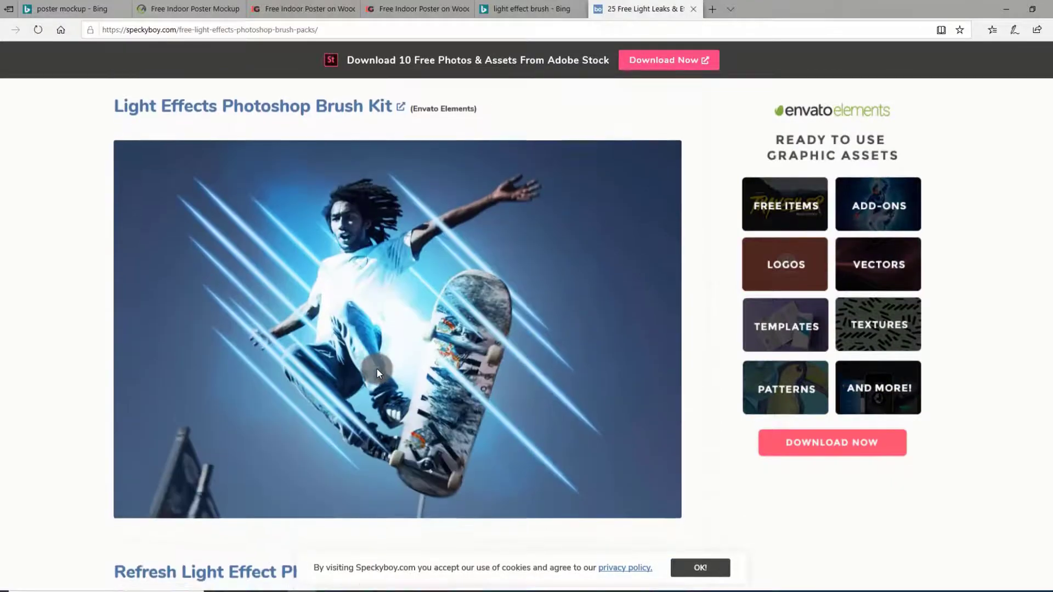
scroll(377, 369, "down", 6)
scroll(376, 368, "down", 5)
scroll(376, 367, "down", 6)
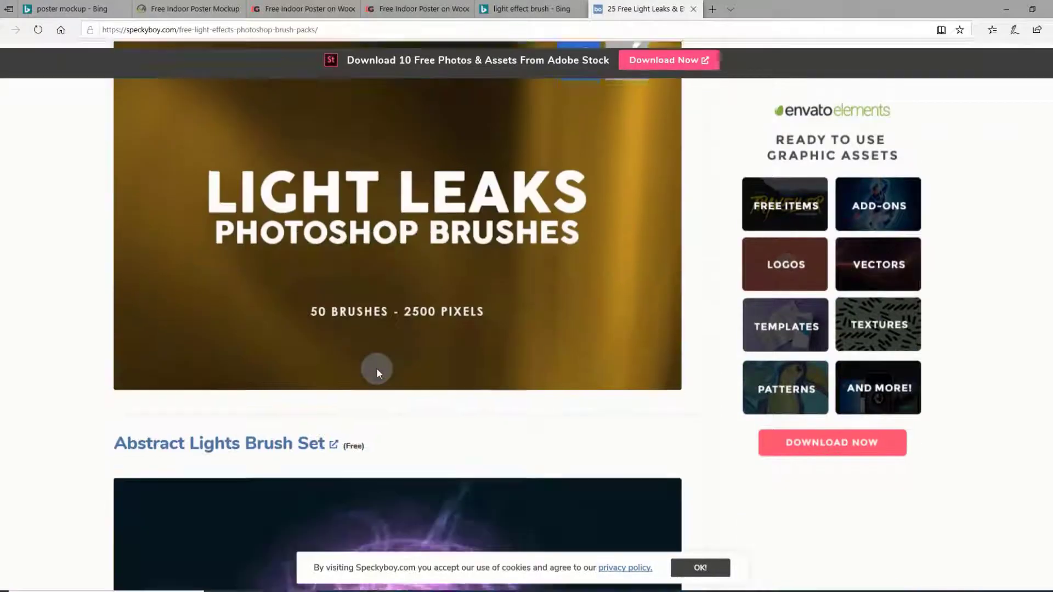
scroll(376, 368, "down", 7)
scroll(376, 368, "down", 7)
scroll(377, 368, "down", 10)
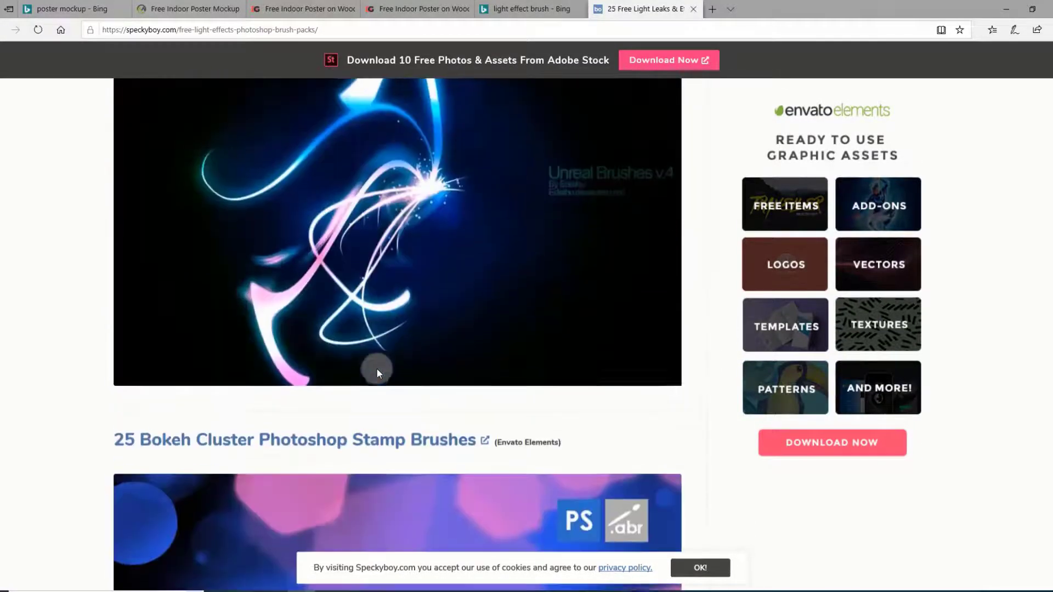
scroll(376, 368, "down", 6)
scroll(377, 368, "down", 10)
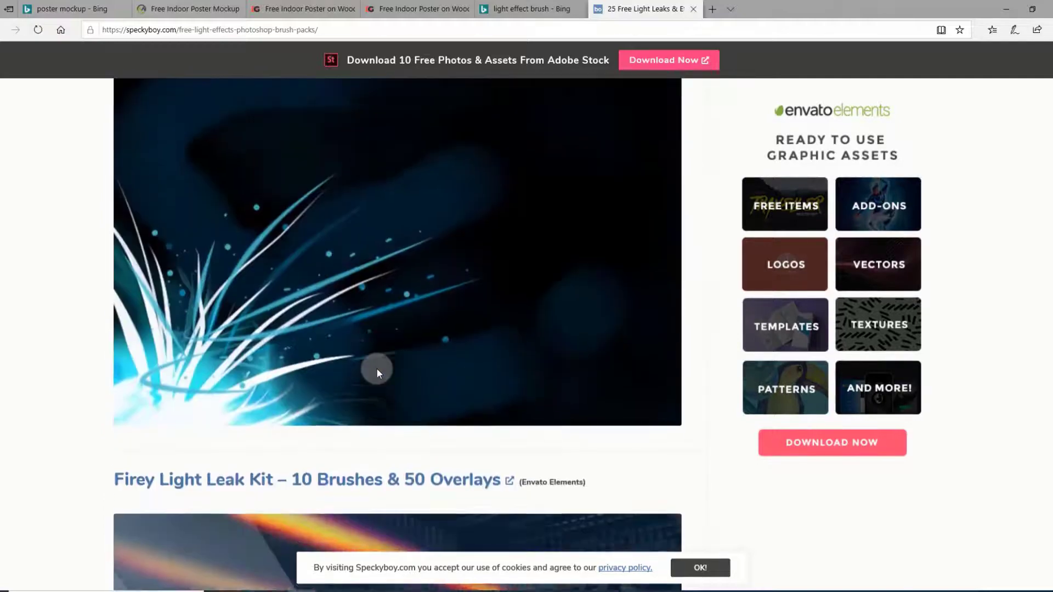
scroll(377, 369, "down", 9)
scroll(377, 368, "down", 7)
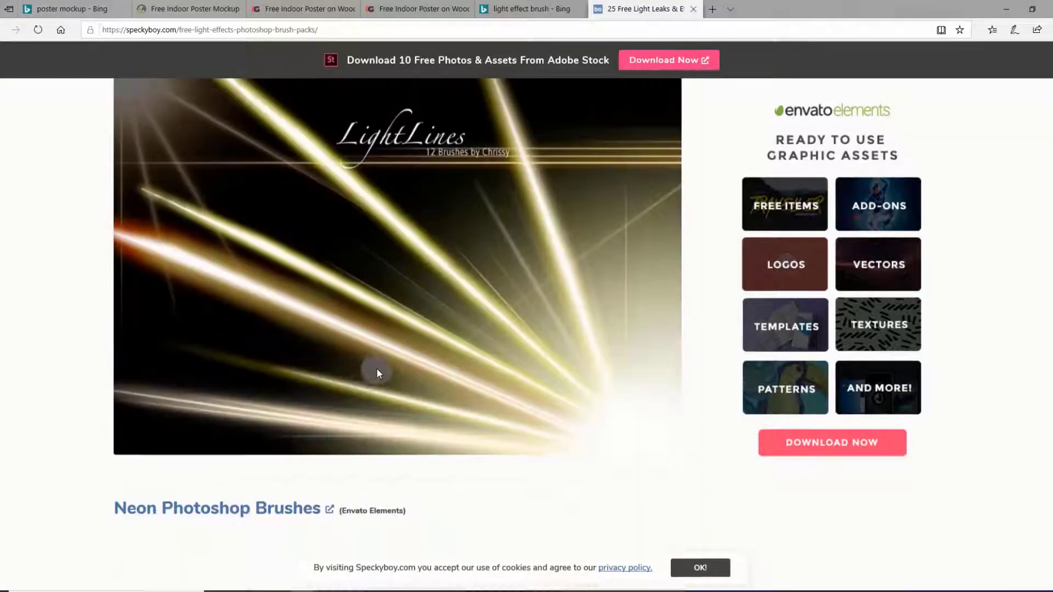
scroll(377, 368, "down", 8)
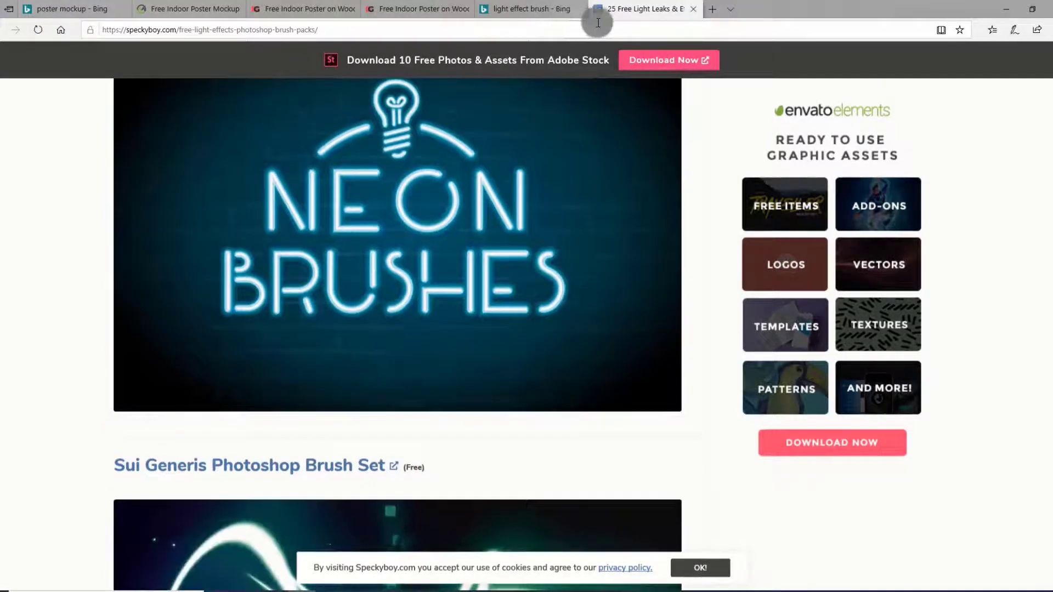
left_click(693, 9)
scroll(252, 400, "down", 7)
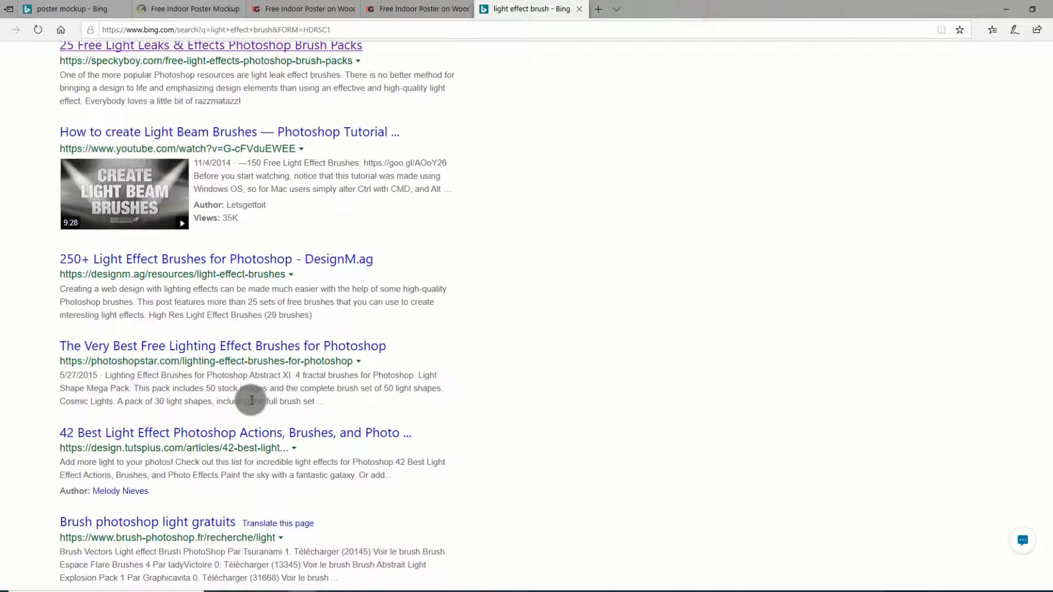
right_click(216, 259)
Open the DesignM.ag 250+ light effect brushes roundup, scroll through it, and close it.
left_click(229, 274)
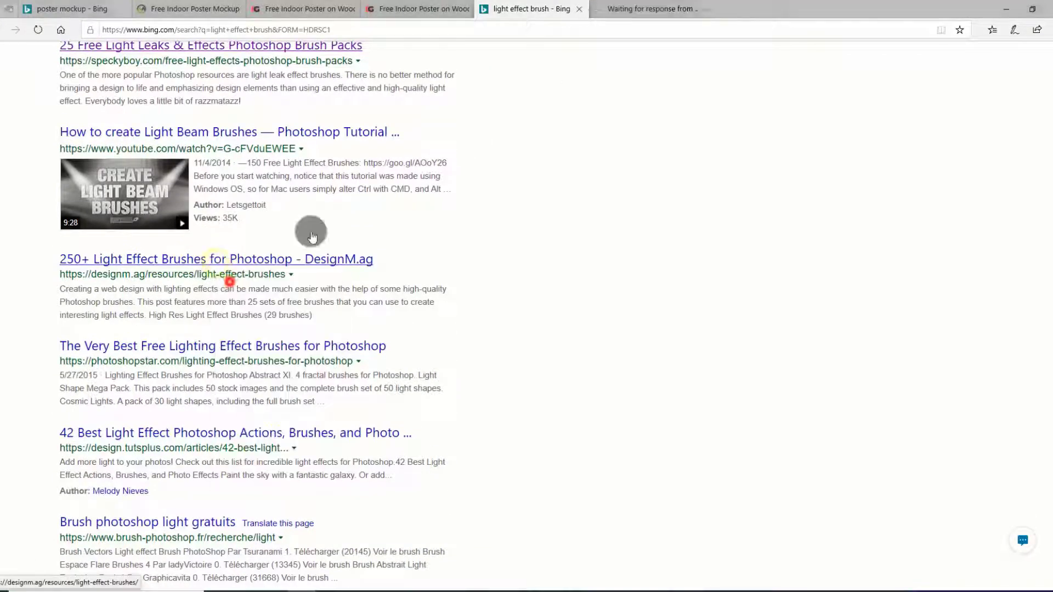
left_click(640, 8)
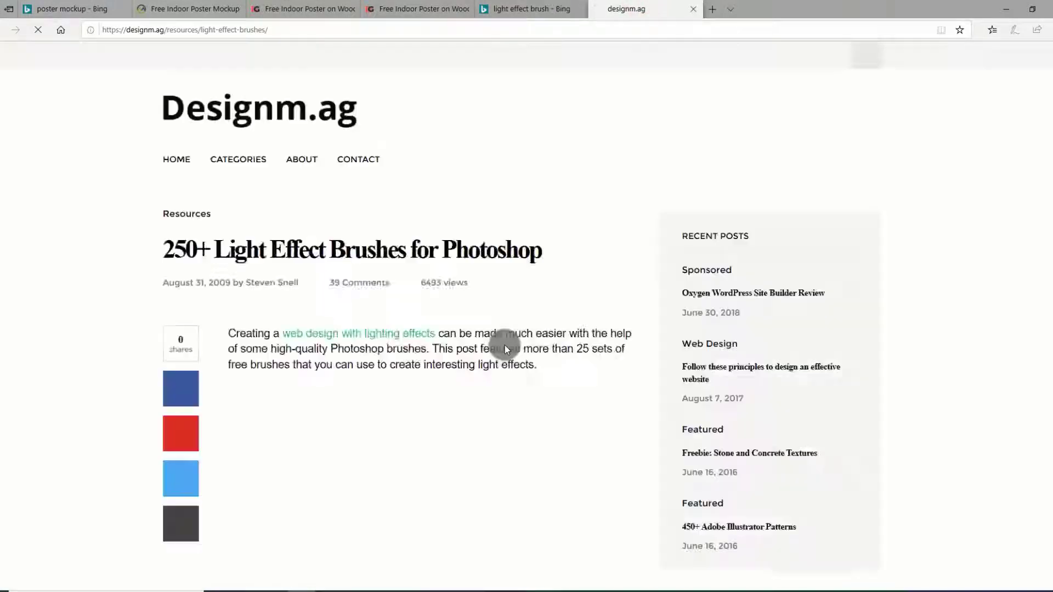
scroll(507, 354, "down", 5)
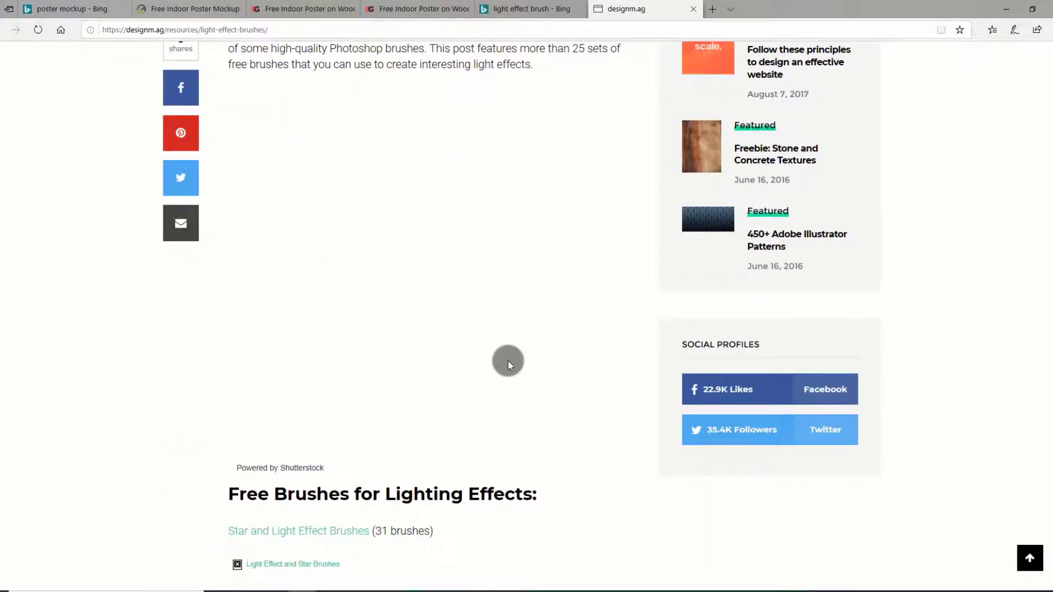
scroll(508, 361, "down", 7)
scroll(508, 361, "down", 7)
scroll(508, 360, "down", 5)
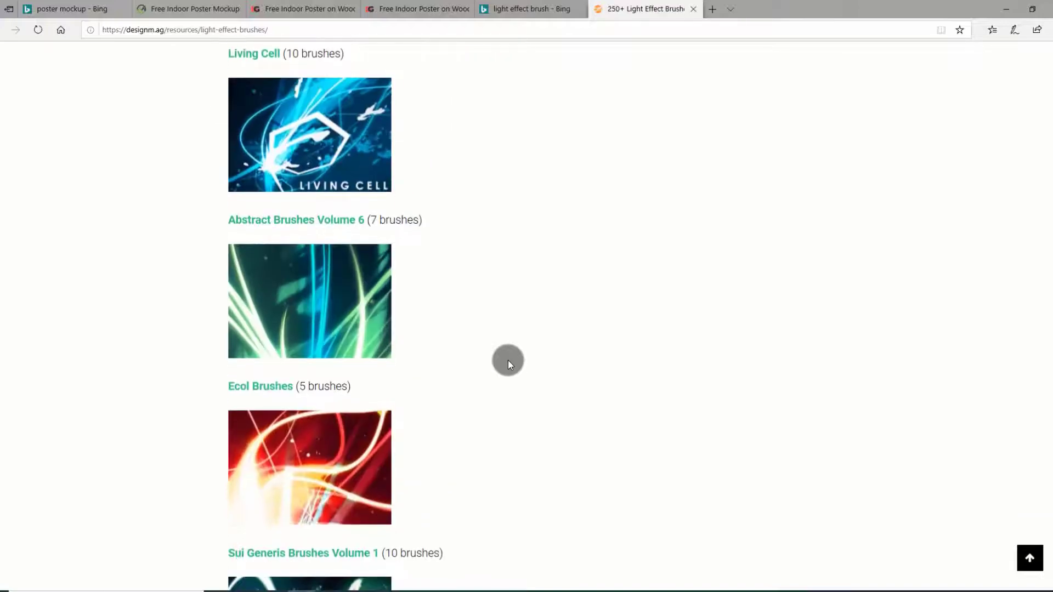
scroll(545, 251, "down", 5)
scroll(456, 317, "down", 4)
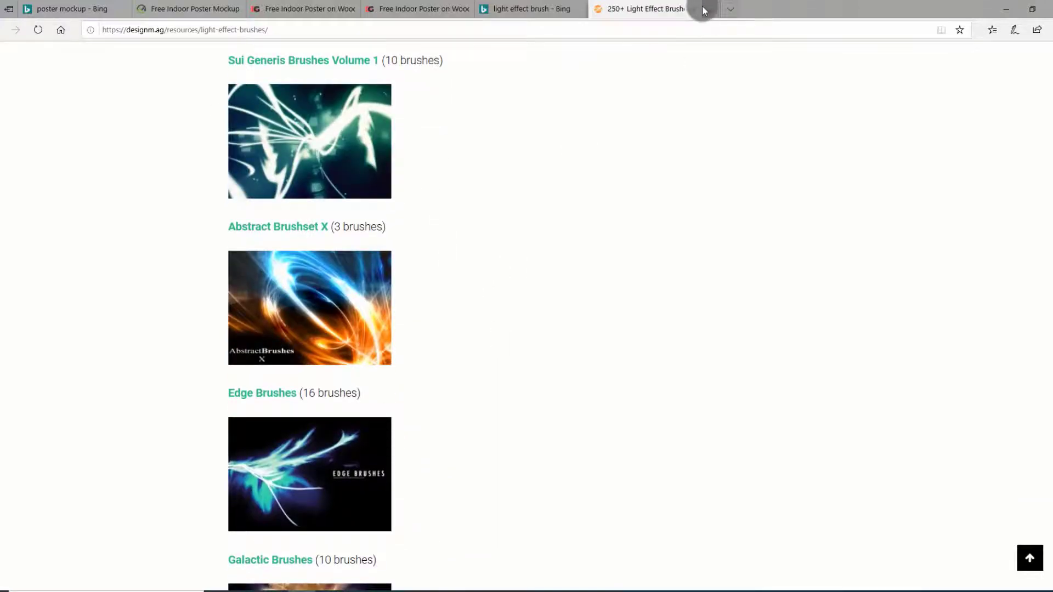
left_click(704, 9)
Briefly open and close the YouTube tutorial result, then scroll Bing results back up.
scroll(138, 442, "down", 1)
scroll(140, 436, "down", 3)
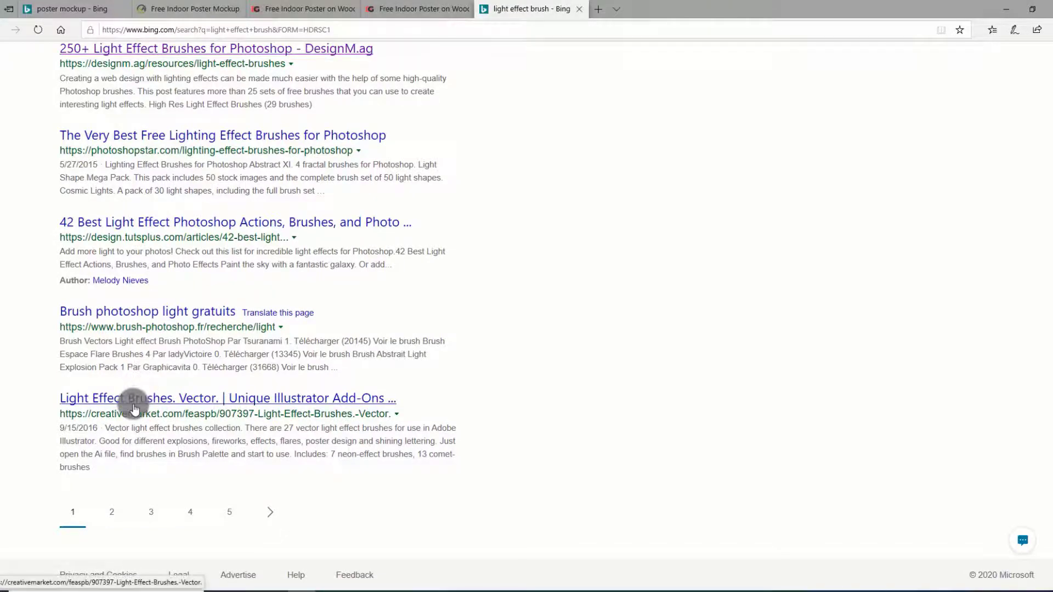
scroll(146, 408, "up", 5)
scroll(154, 329, "up", 2)
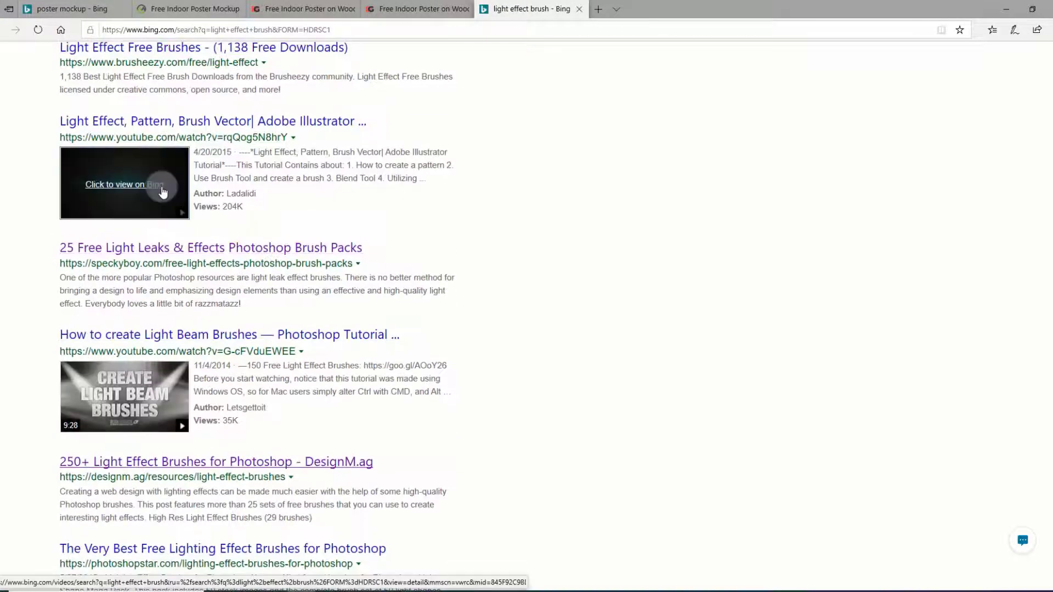
right_click(172, 122)
left_click(195, 130)
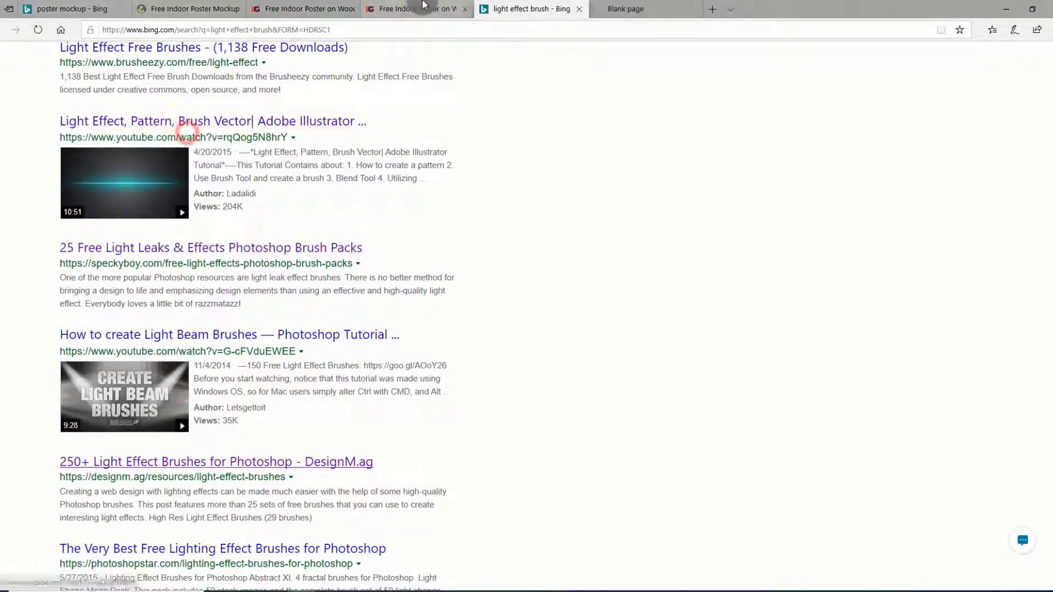
left_click(625, 8)
left_click(693, 9)
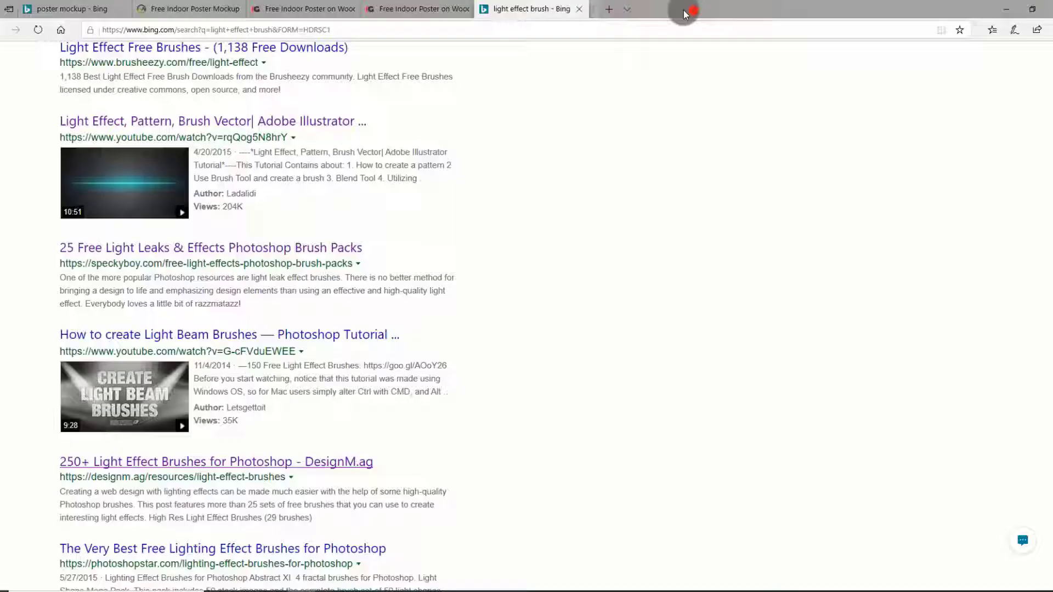
scroll(94, 264, "up", 4)
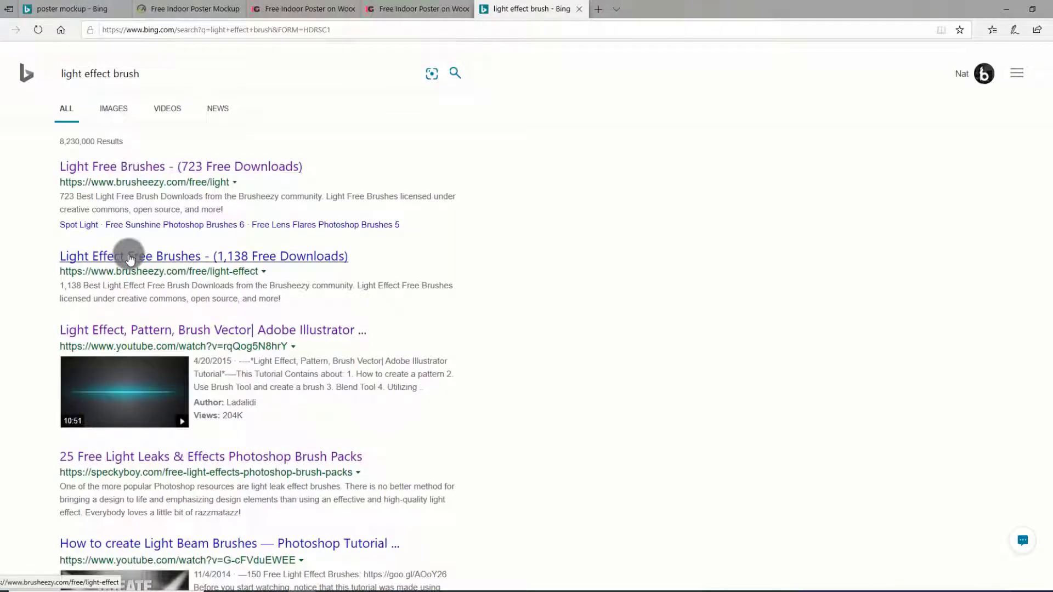
Open Brusheezy's Light Effect Free Brushes results in a new tab.
right_click(130, 259)
left_click(138, 265)
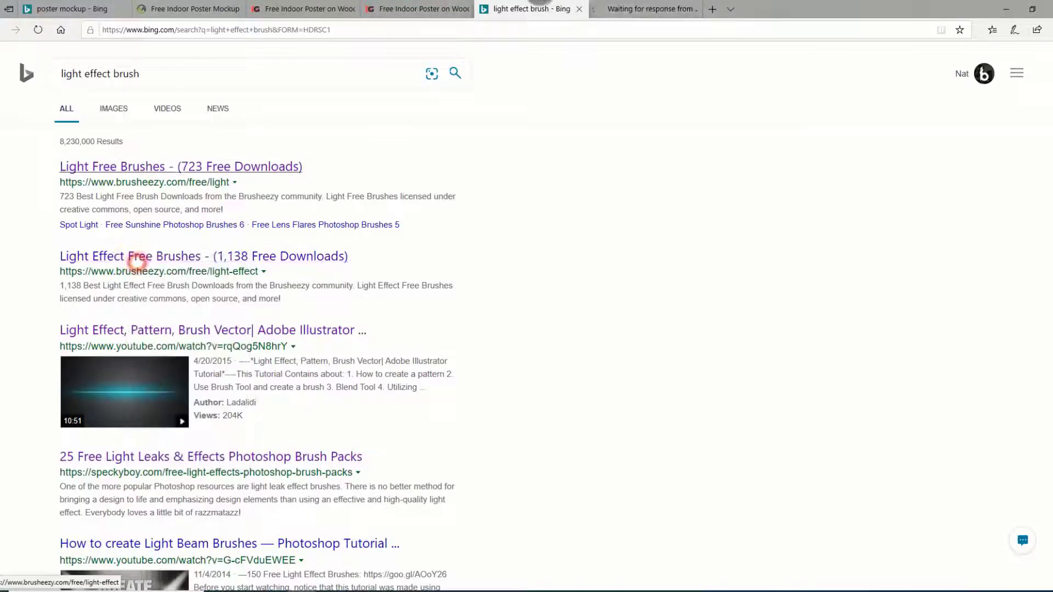
left_click(656, 6)
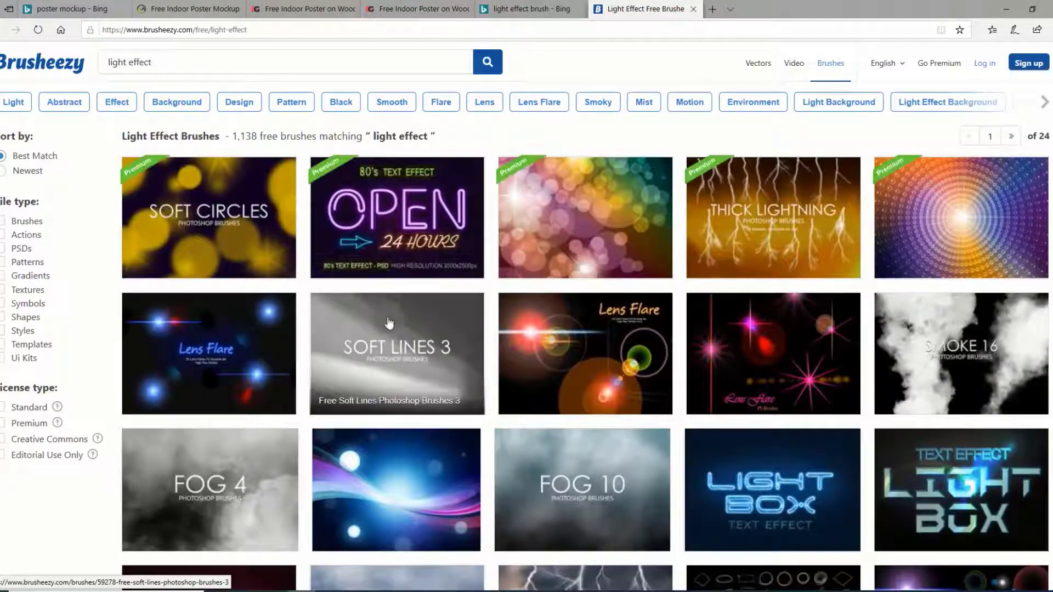
Find 20 Lens Flares PS Brushes Abr Vol.12 and save its free download.
scroll(387, 317, "down", 4)
scroll(387, 317, "down", 3)
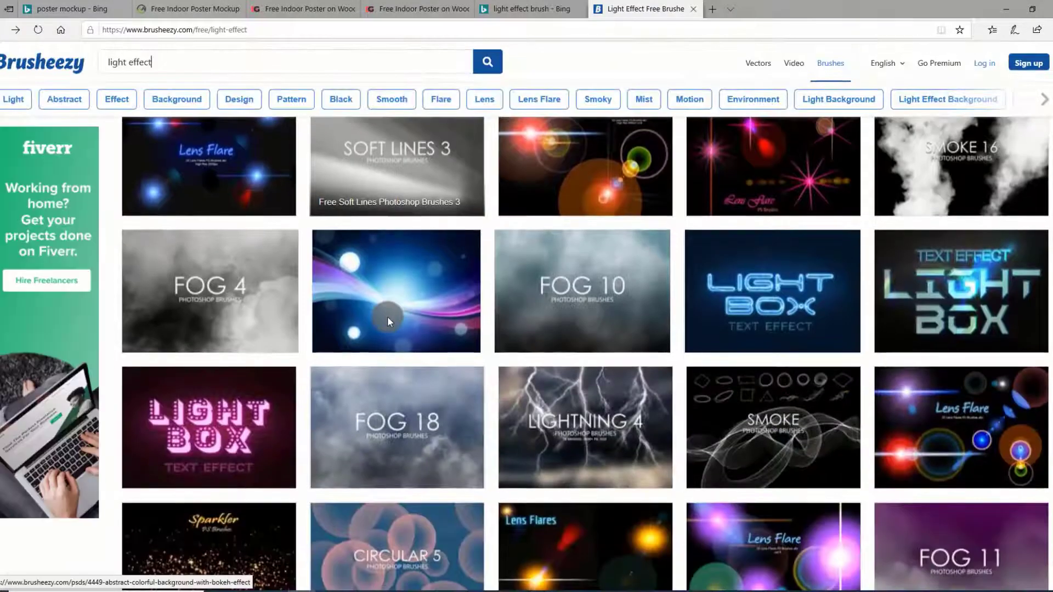
scroll(387, 317, "down", 4)
scroll(387, 317, "down", 3)
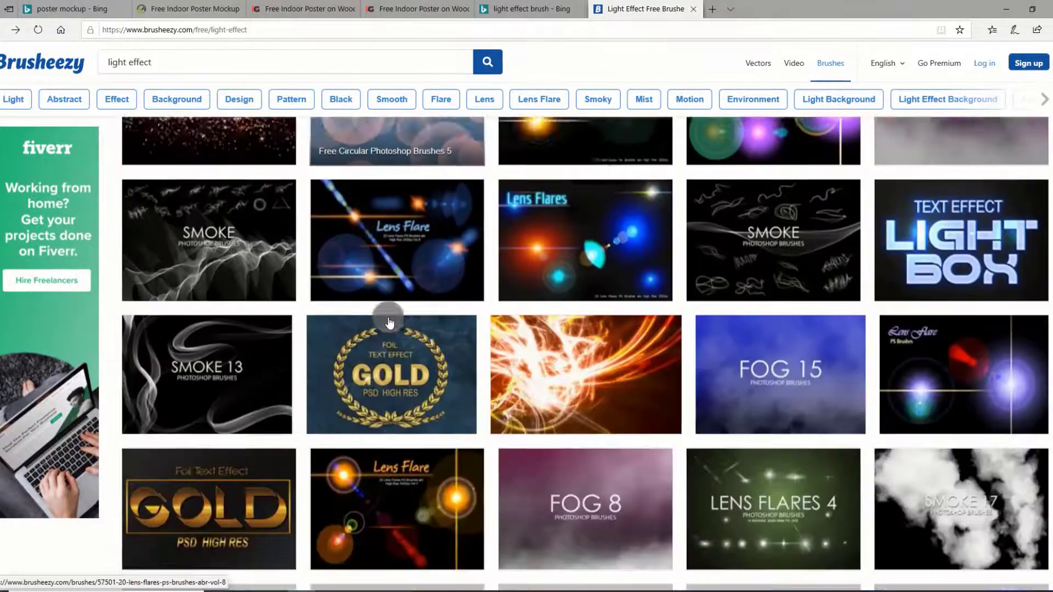
scroll(387, 317, "down", 2)
scroll(390, 322, "up", 3)
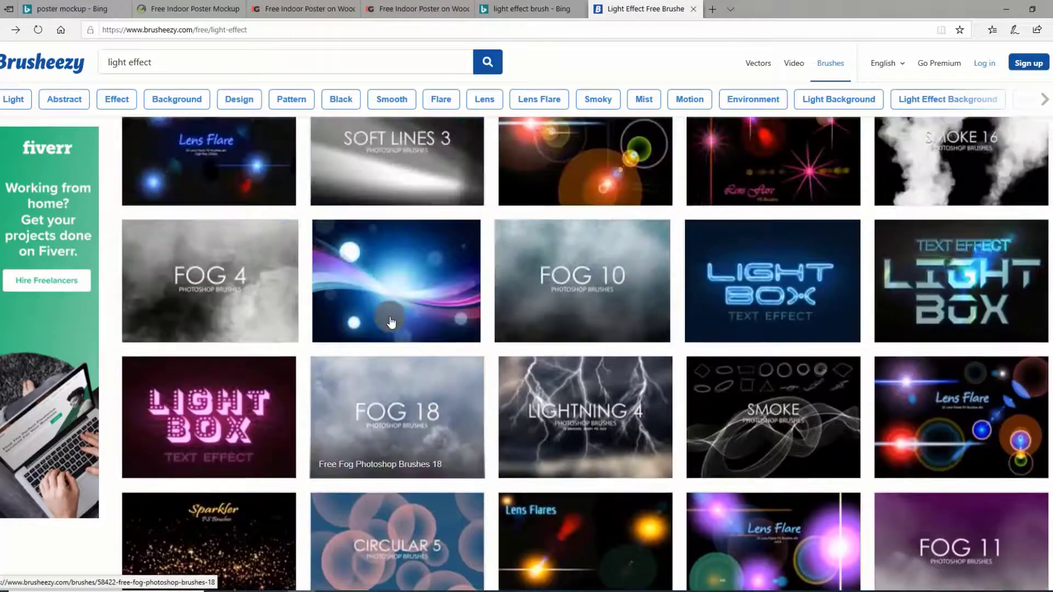
scroll(390, 322, "up", 3)
scroll(389, 322, "up", 3)
scroll(391, 322, "up", 3)
scroll(391, 322, "up", 1)
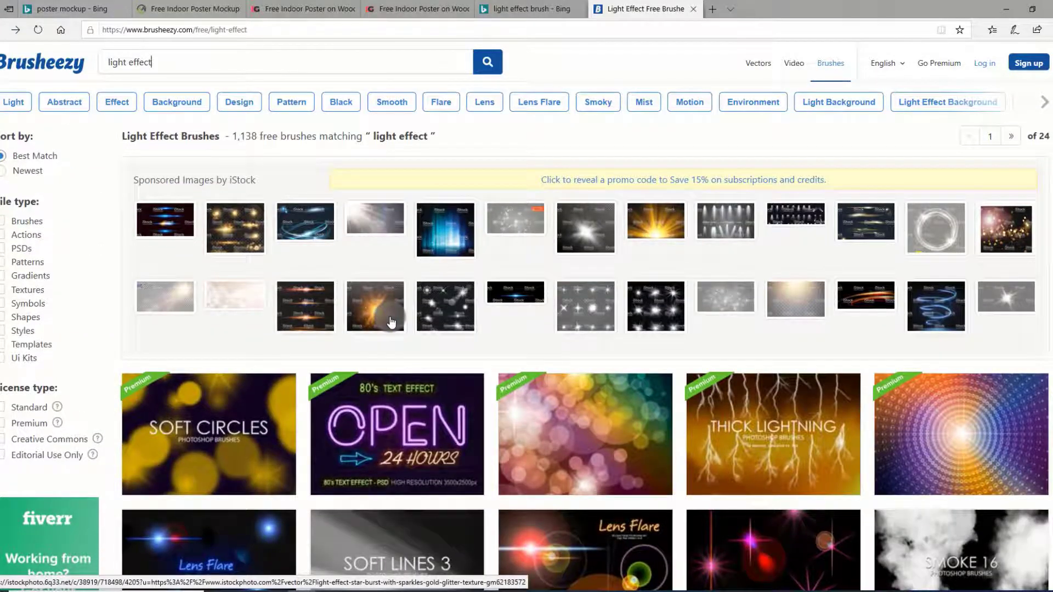
scroll(391, 322, "down", 2)
scroll(391, 322, "down", 2)
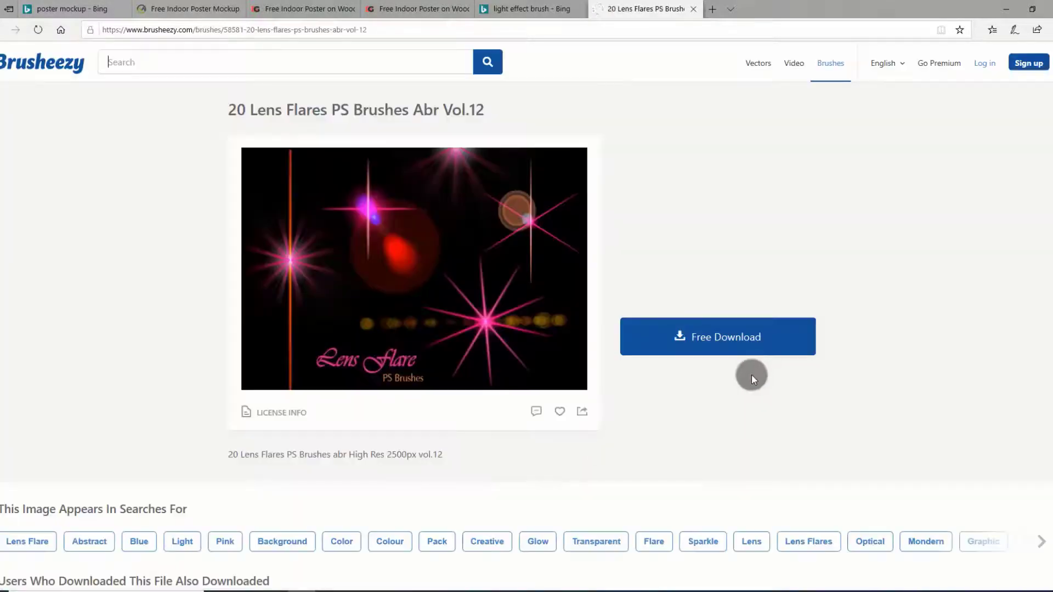
left_click(734, 346)
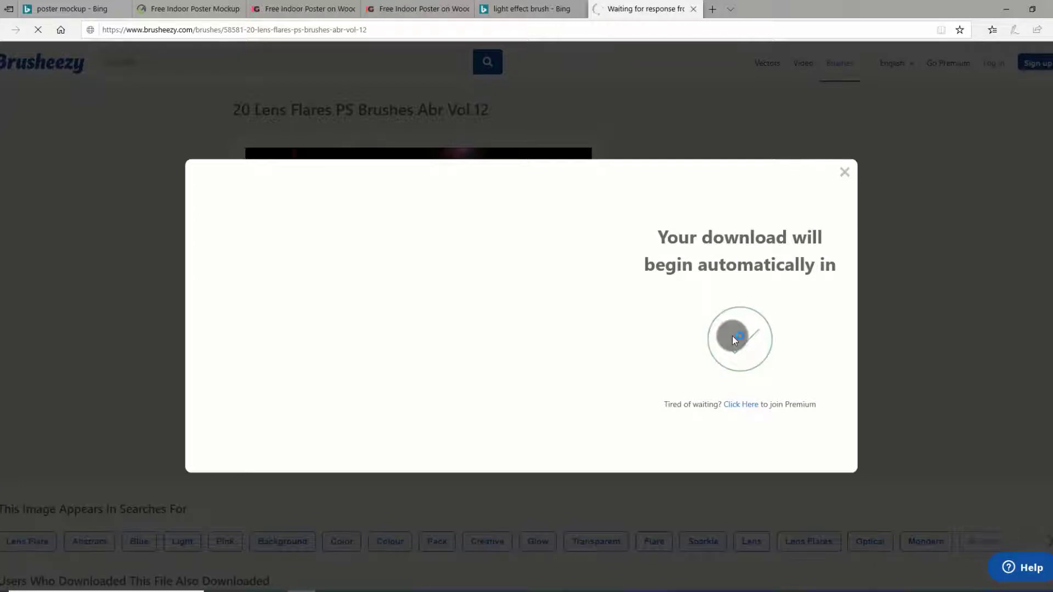
left_click(635, 569)
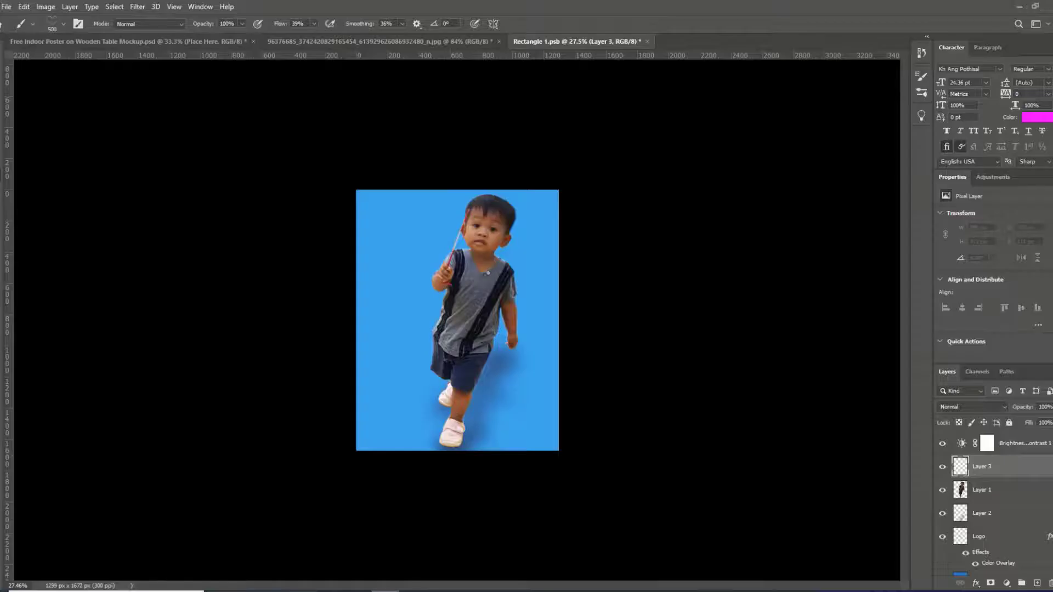
Delete the empty Layer 3, glance at the wooden table mockup, and return to Rectangle 1.psb.
left_click_drag(1000, 475, 965, 473)
left_click(990, 469)
left_click(1049, 584)
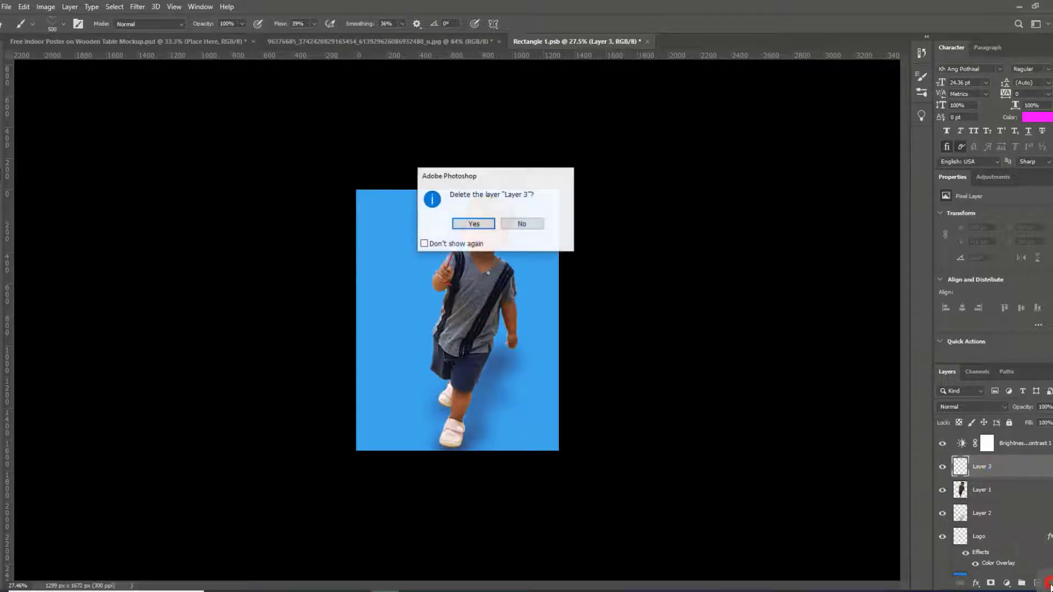
left_click(470, 222)
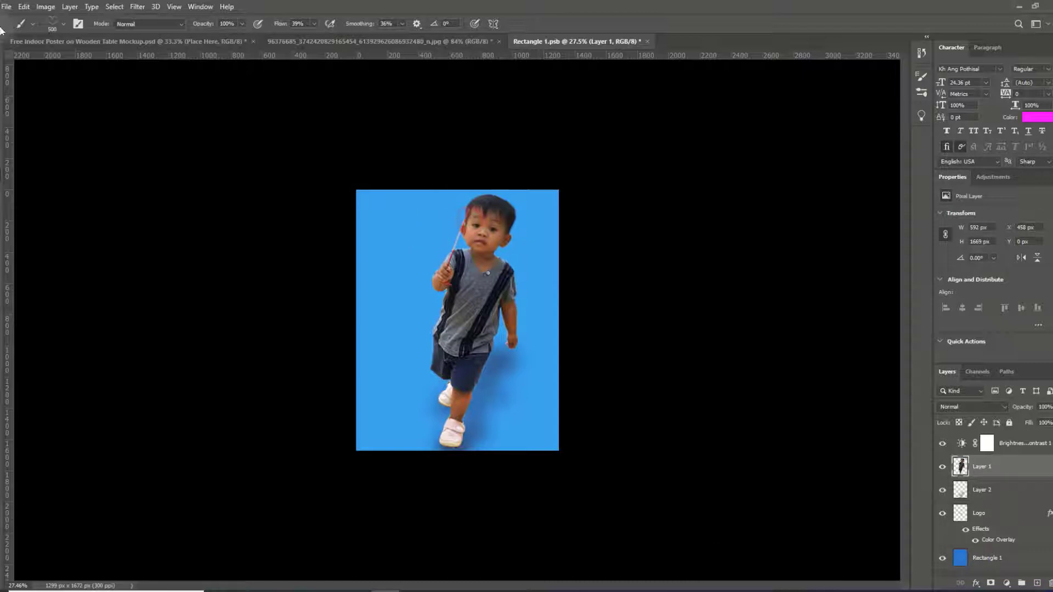
key("v")
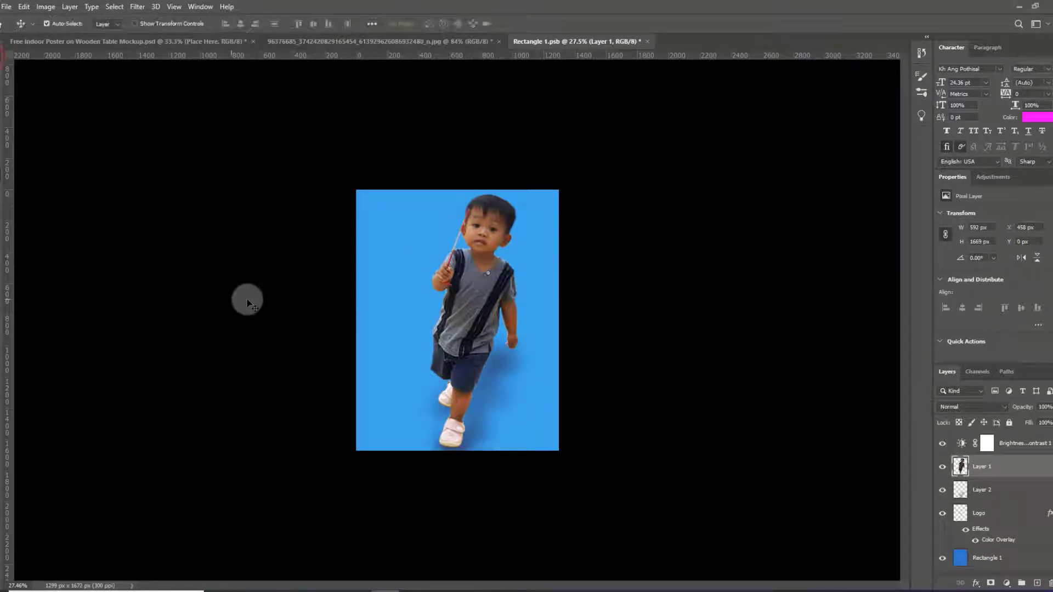
left_click(158, 40)
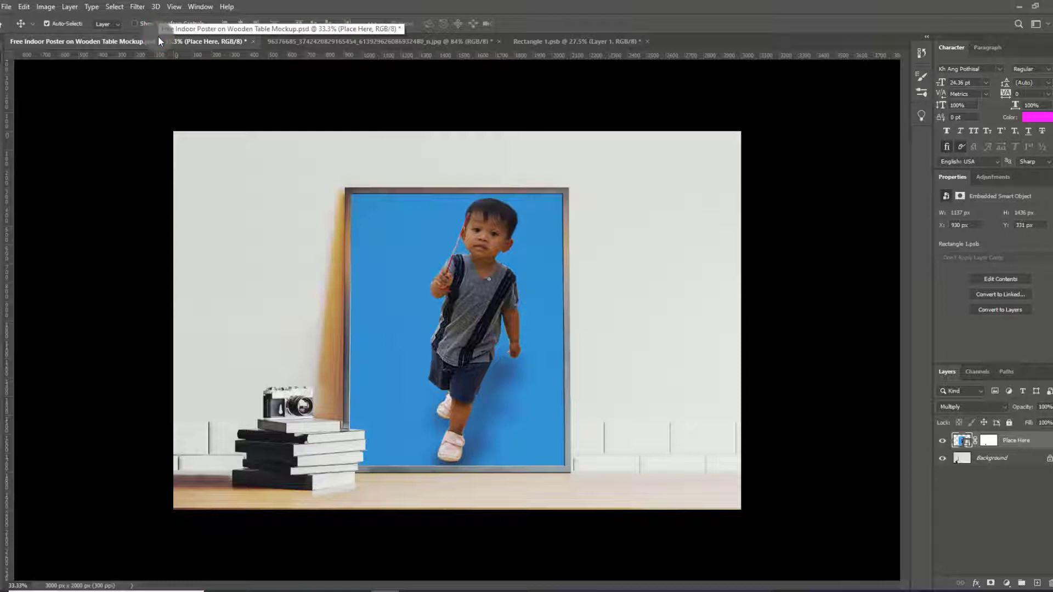
left_click(571, 42)
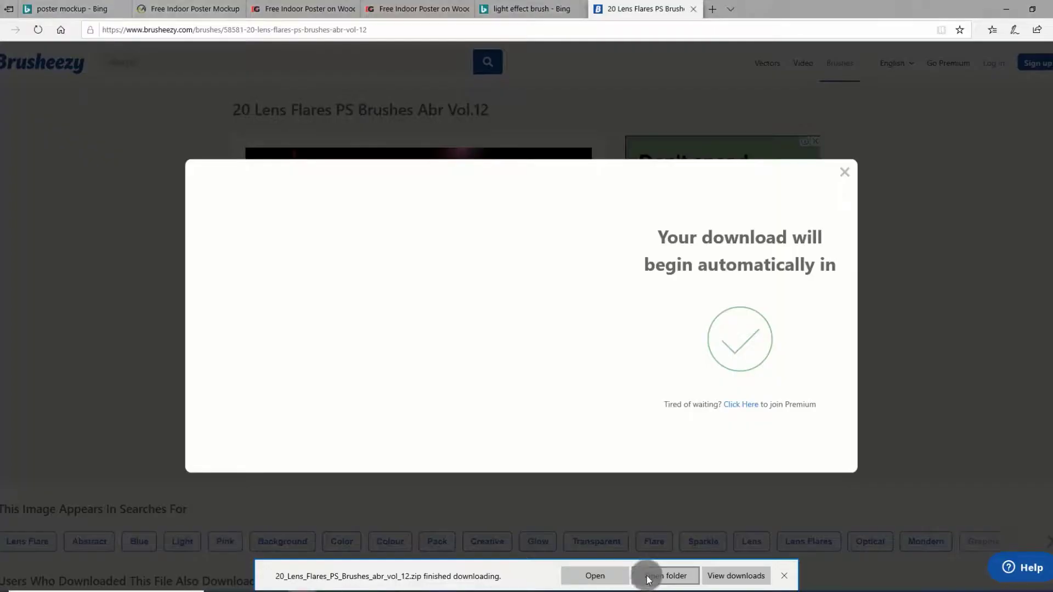
Extract the 20_Lens_Flares zip into Downloads, then close the Explorer windows.
left_click(660, 577)
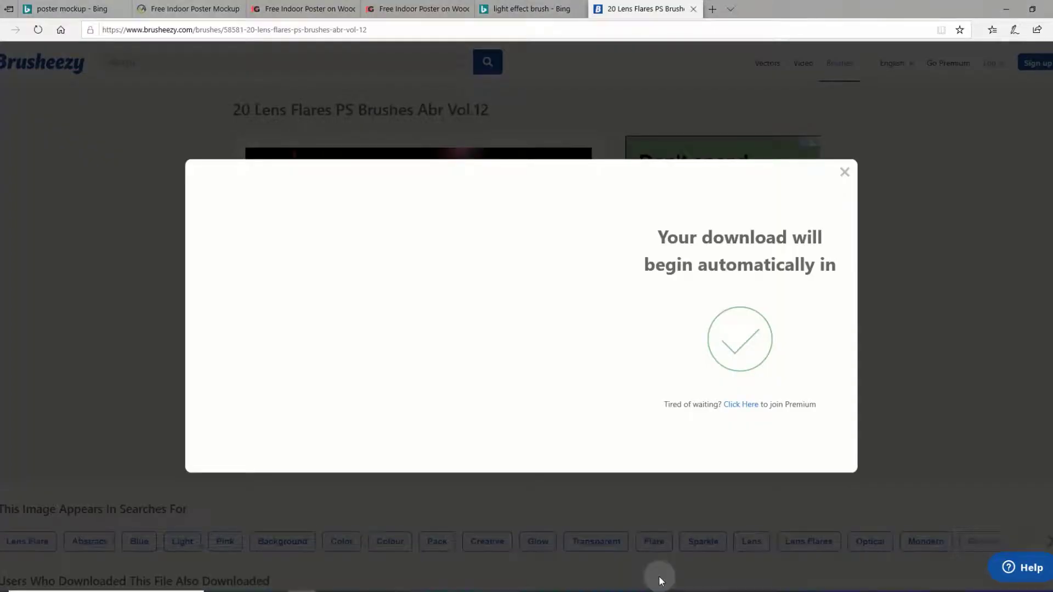
right_click(558, 276)
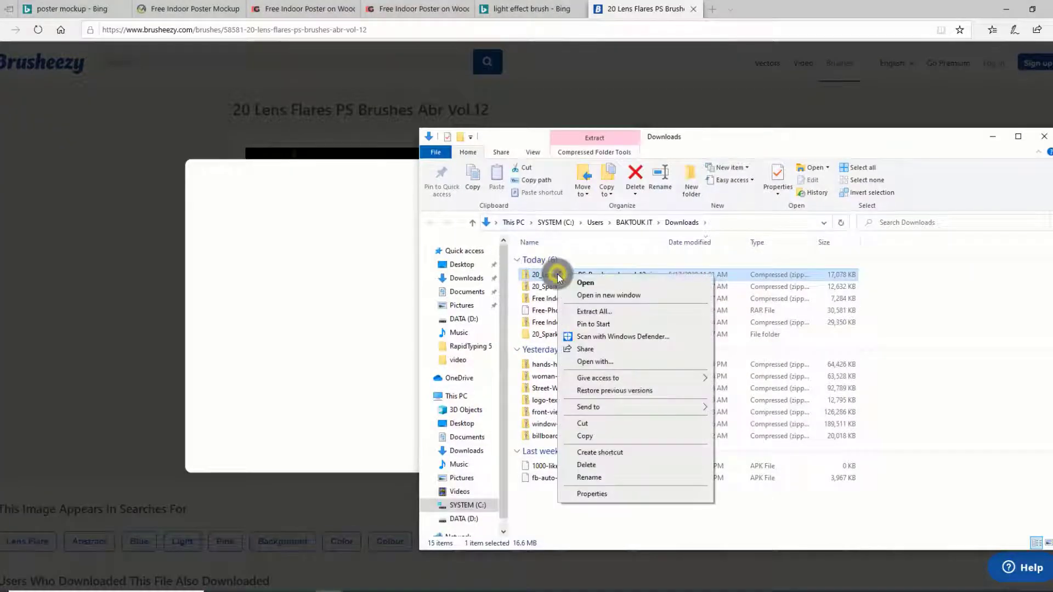
left_click(598, 311)
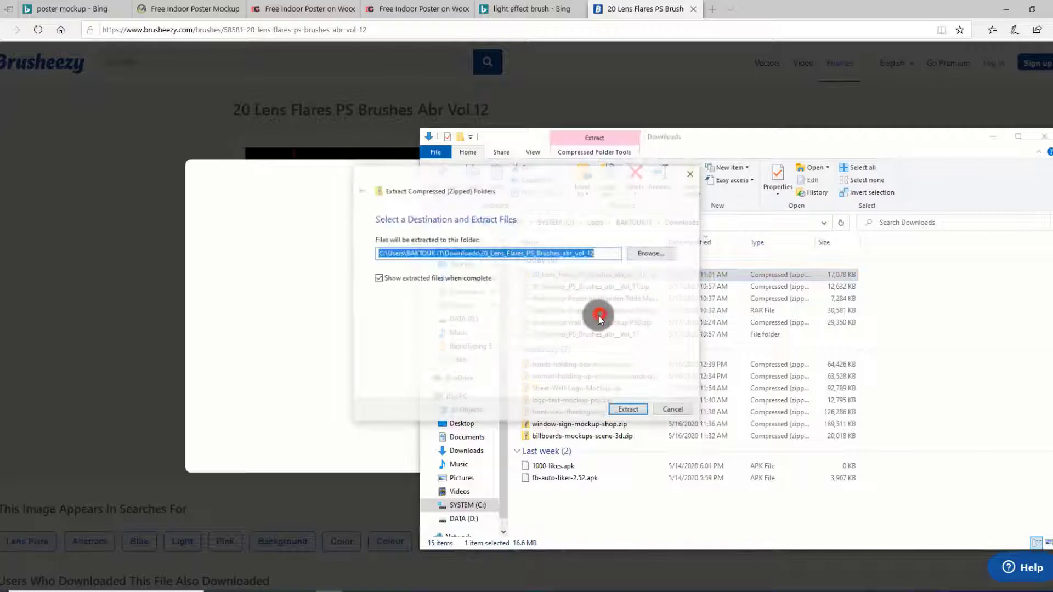
left_click(626, 411)
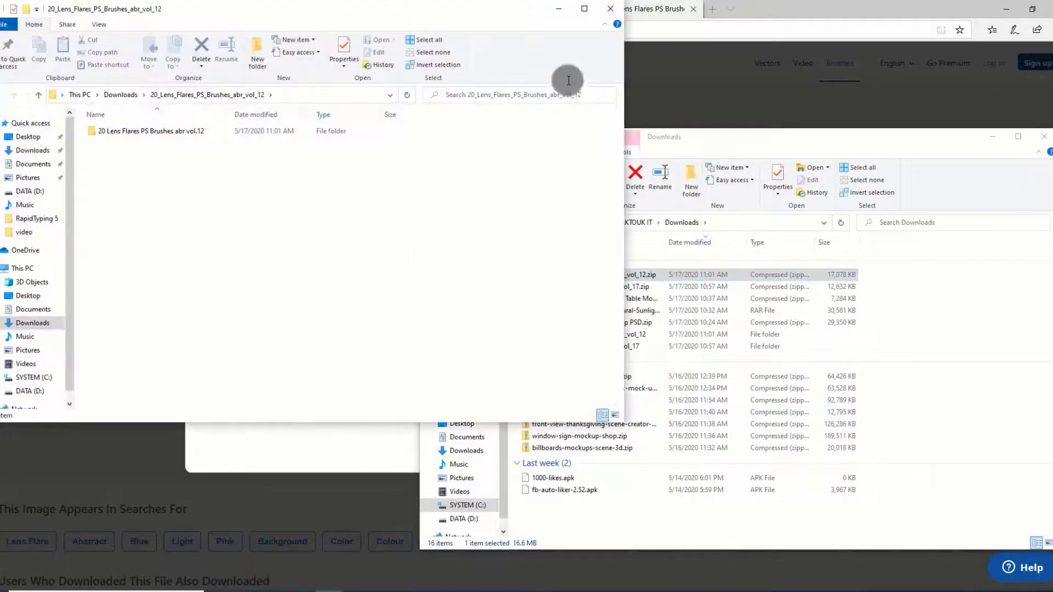
left_click(622, 10)
left_click(1043, 136)
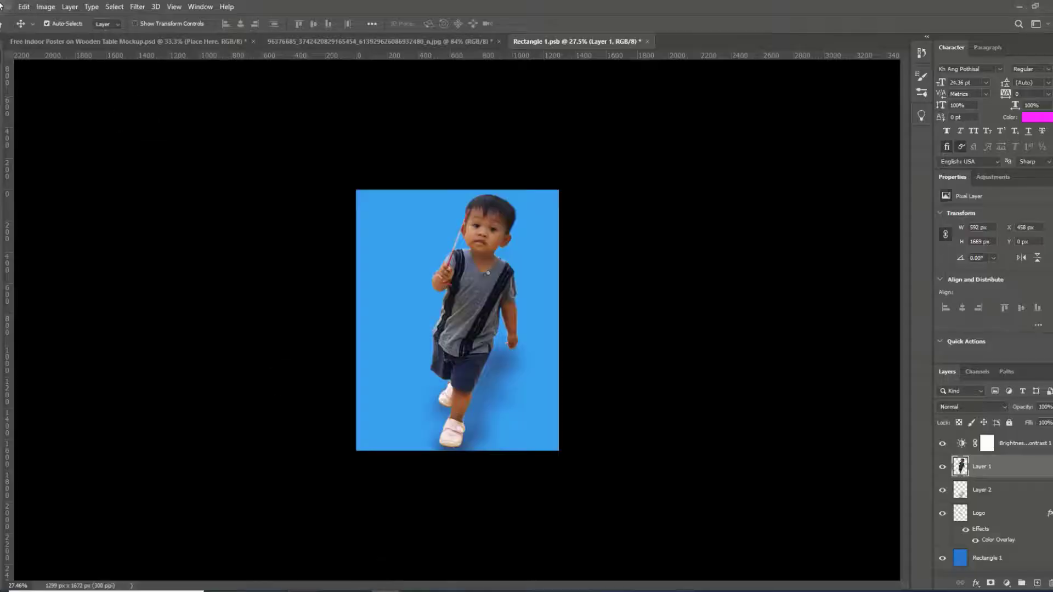
Load 20 Lens Flares Brushes.abr from the extracted Downloads folder through File > Open.
left_click(19, 7)
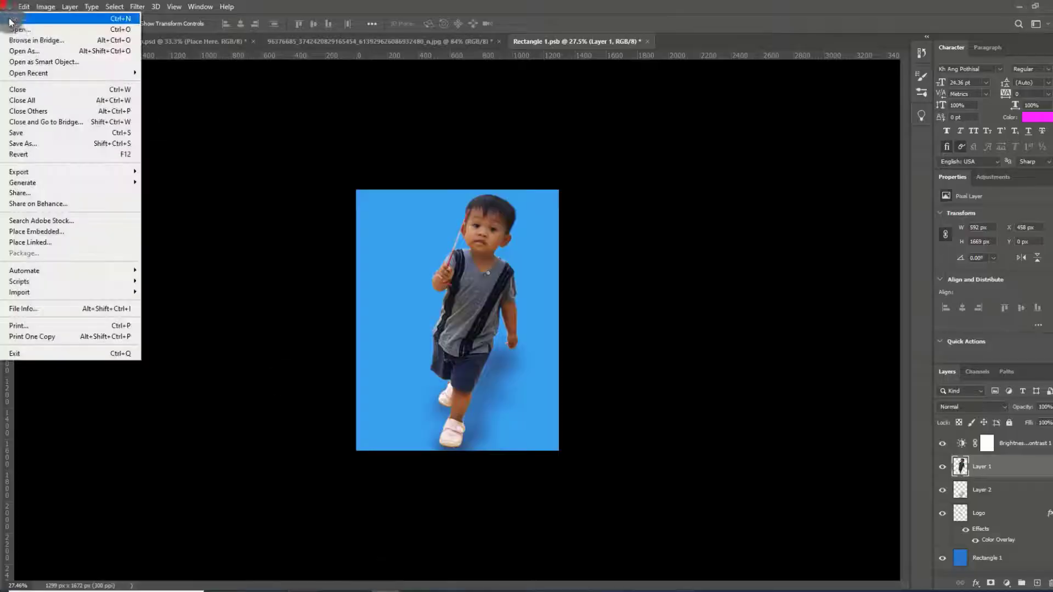
left_click(35, 24)
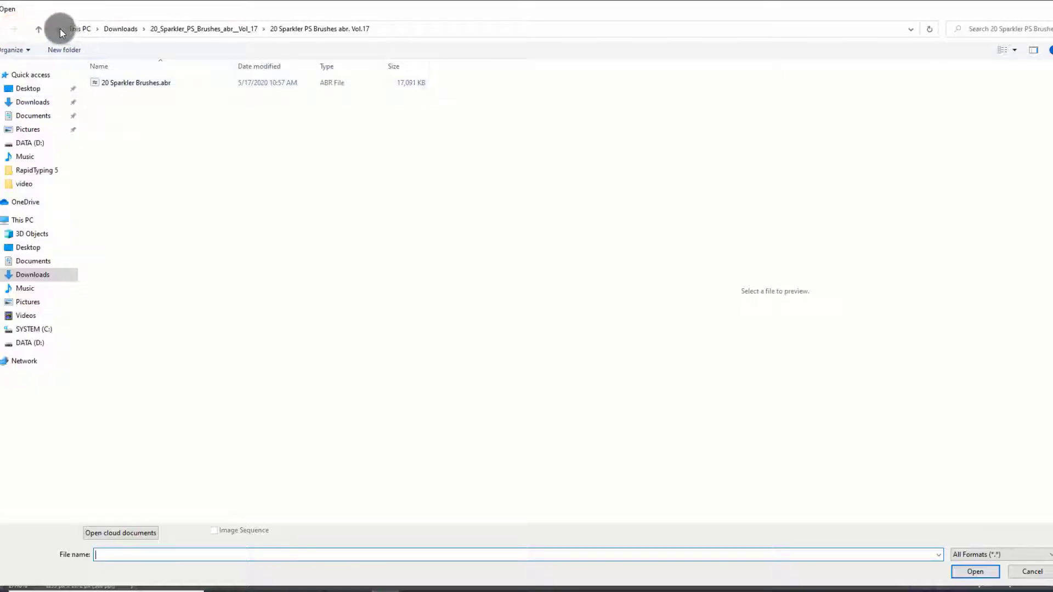
left_click(39, 28)
left_click(39, 29)
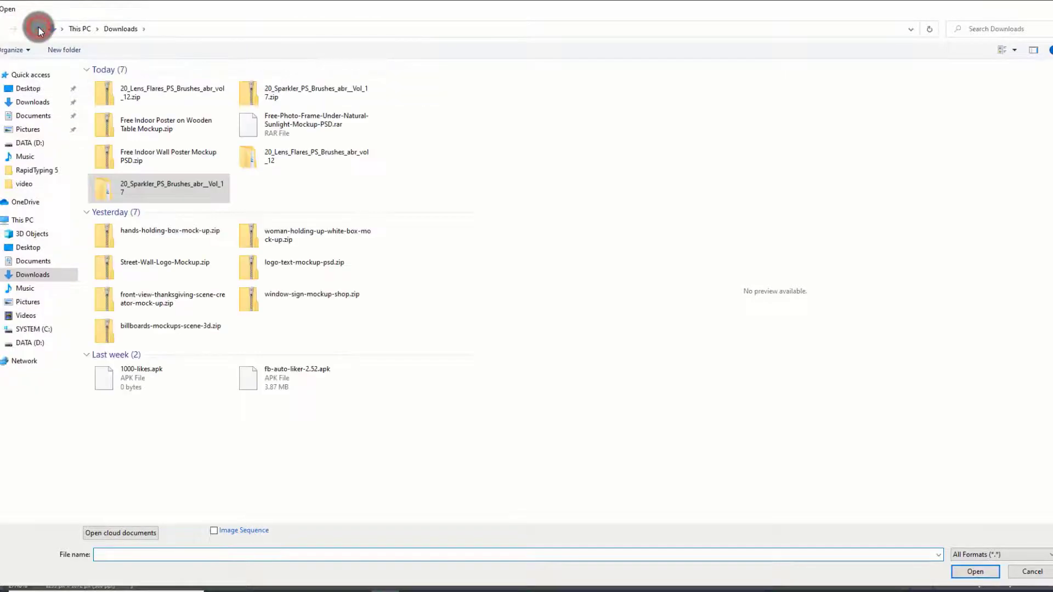
double_click(272, 156)
double_click(129, 84)
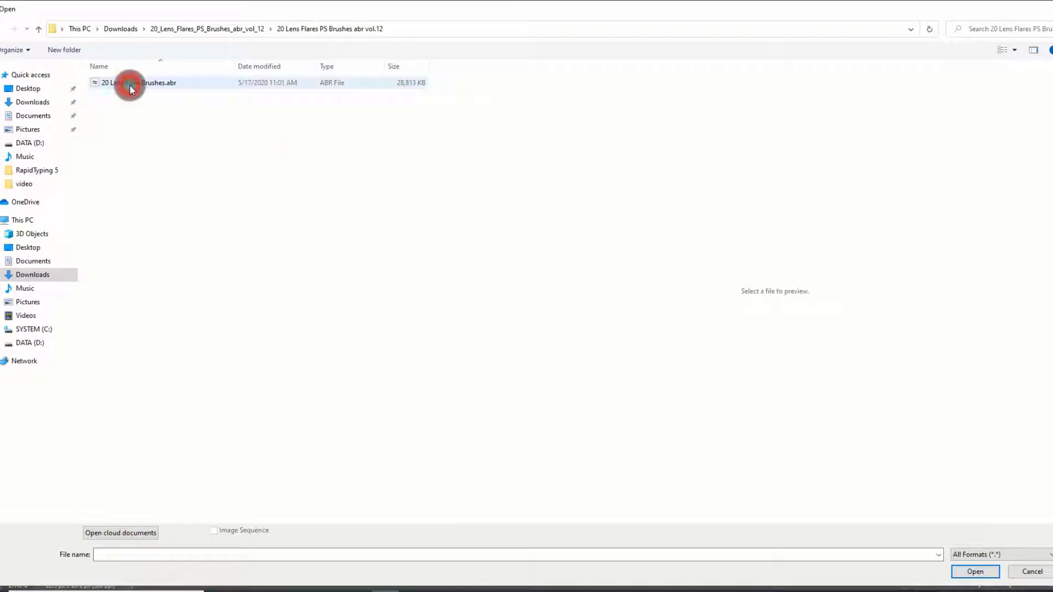
double_click(130, 84)
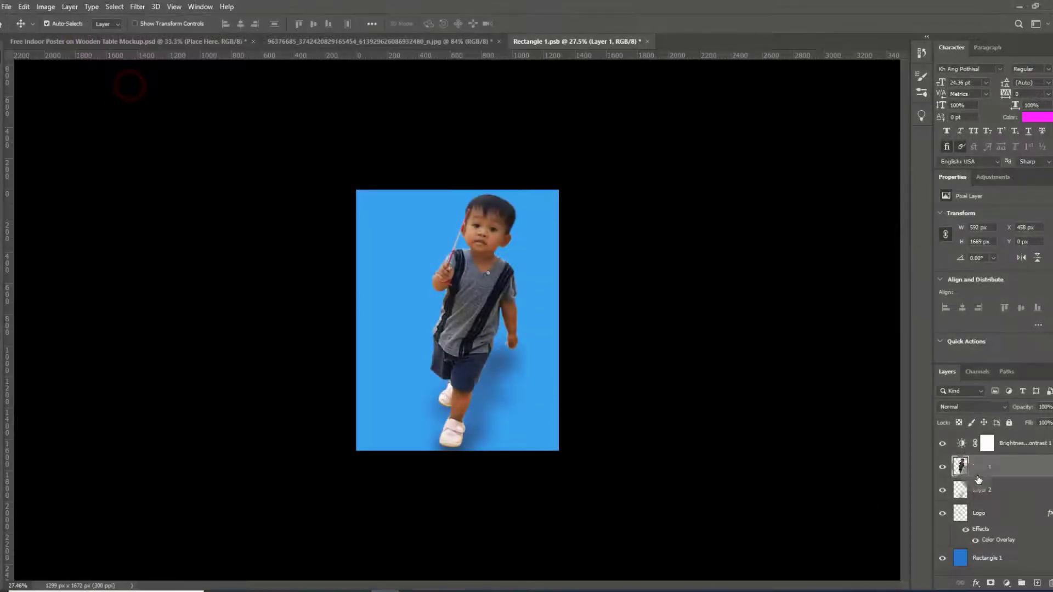
Add a new layer above Layer 1 and expand the 20 Lens Flare Brushes set in the brush presets.
left_click(1036, 583)
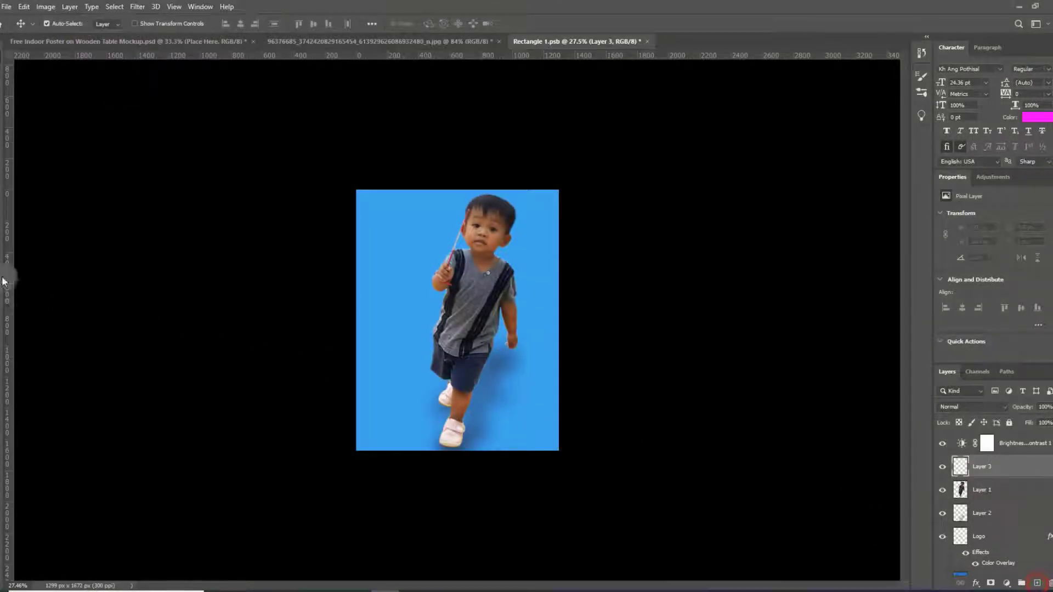
left_click(2, 189)
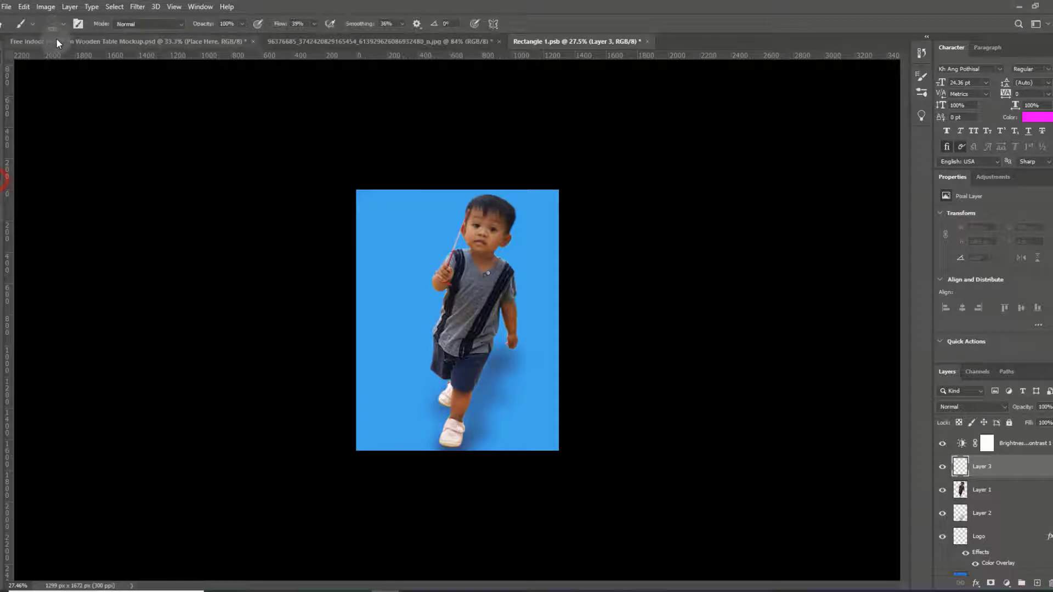
left_click(63, 23)
left_click_drag(291, 313, 288, 344)
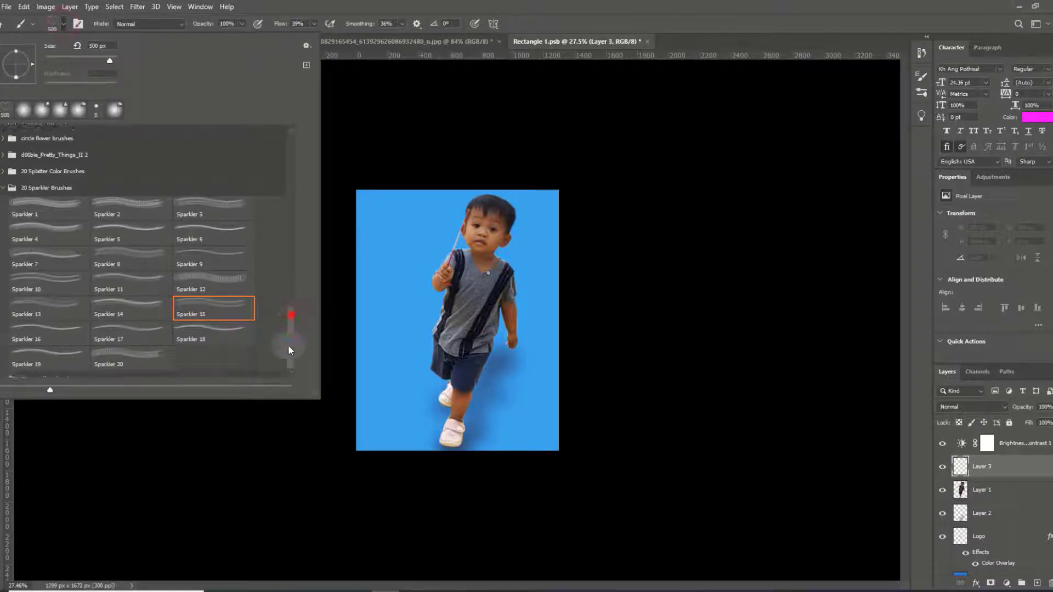
left_click(5, 371)
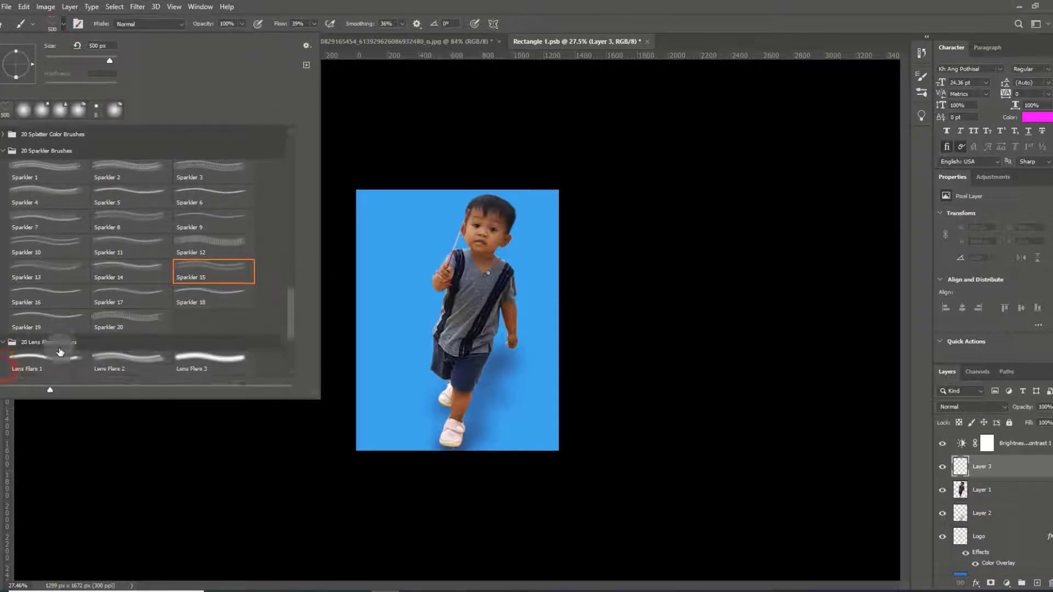
scroll(47, 307, "down", 2)
Preview Lens Flare brushes 1 through 10.
left_click(49, 297)
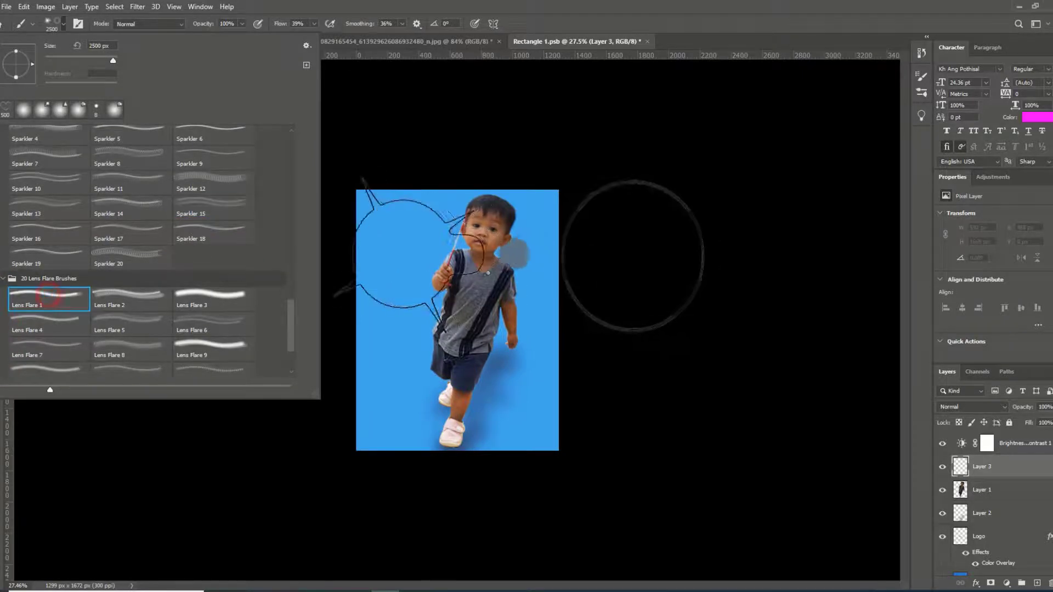
left_click(123, 292)
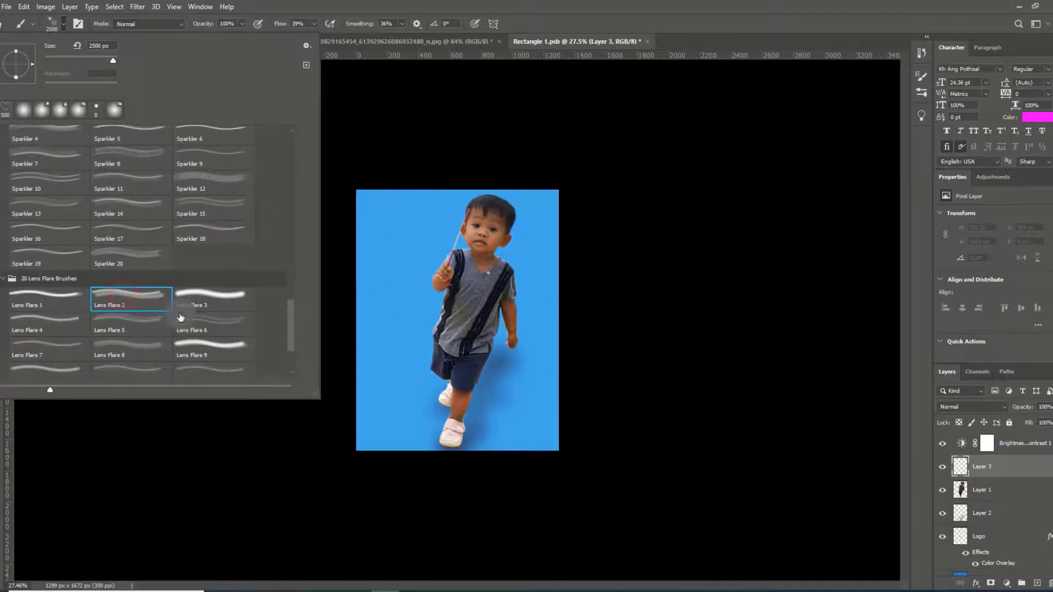
left_click(214, 296)
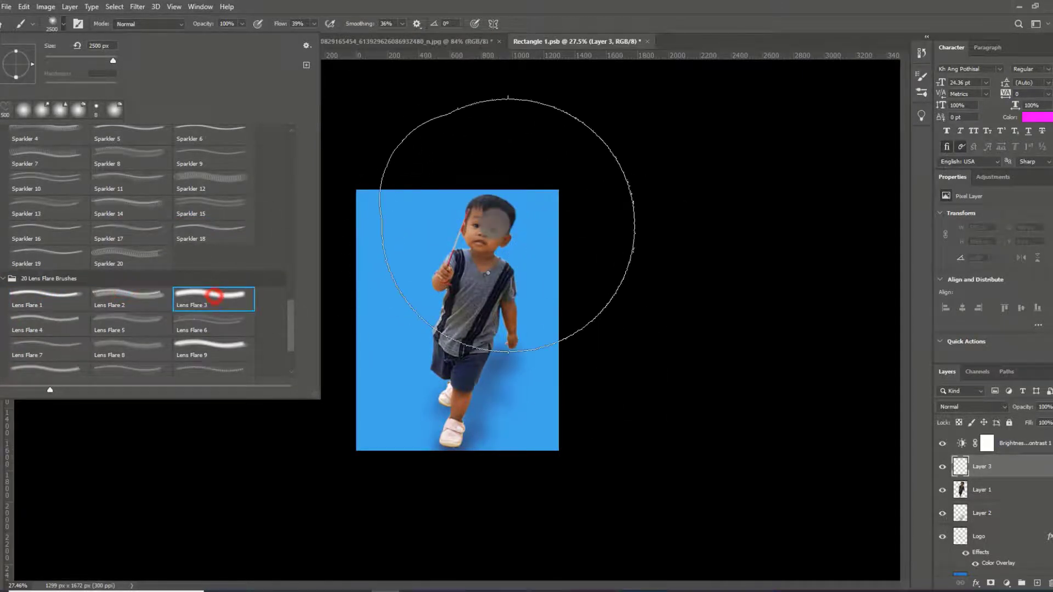
left_click(196, 320)
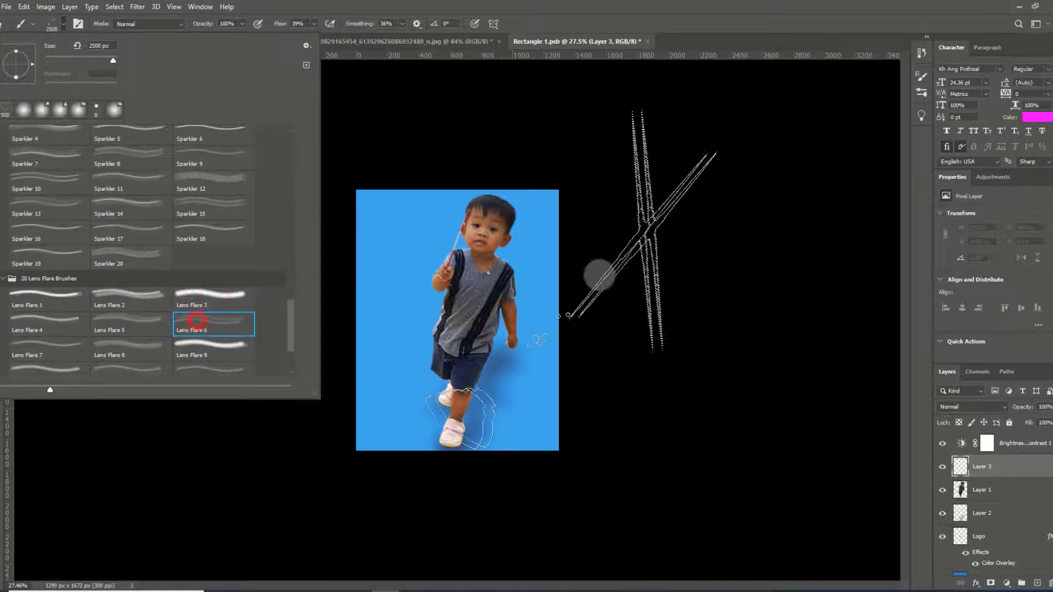
left_click(131, 319)
left_click(59, 318)
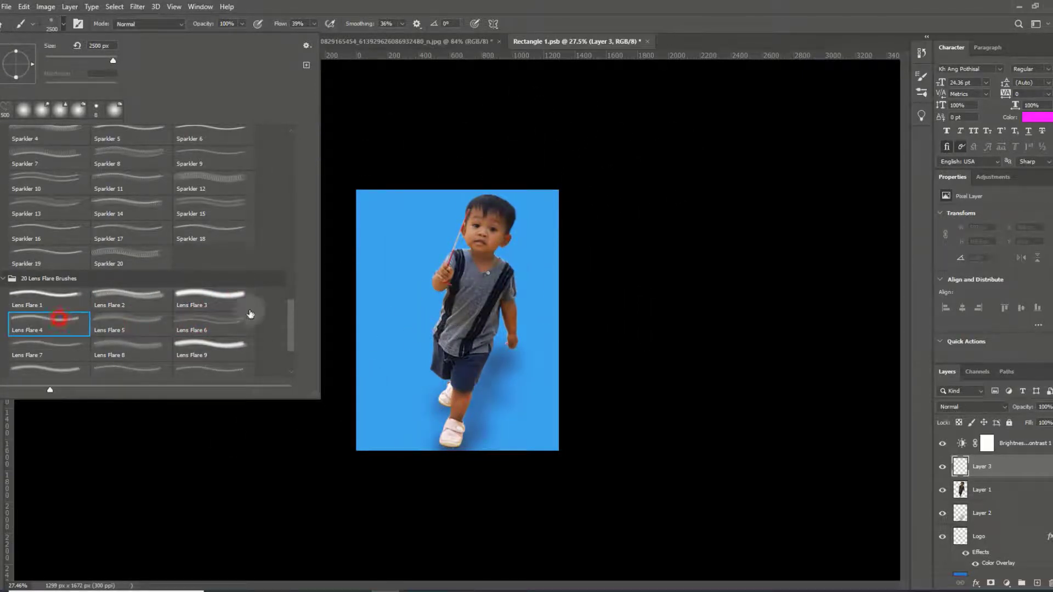
left_click(55, 346)
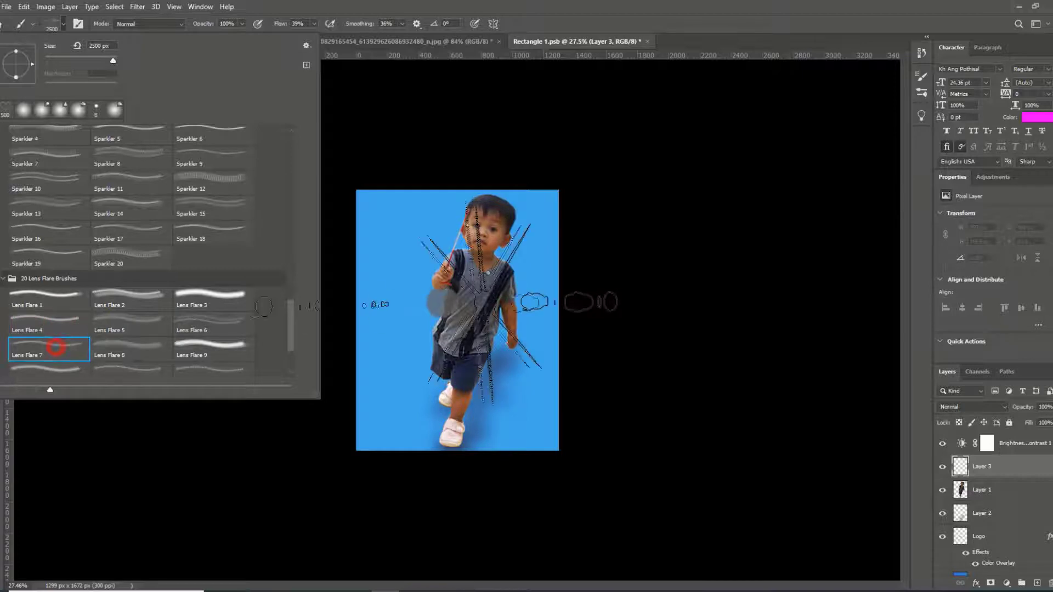
left_click(113, 348)
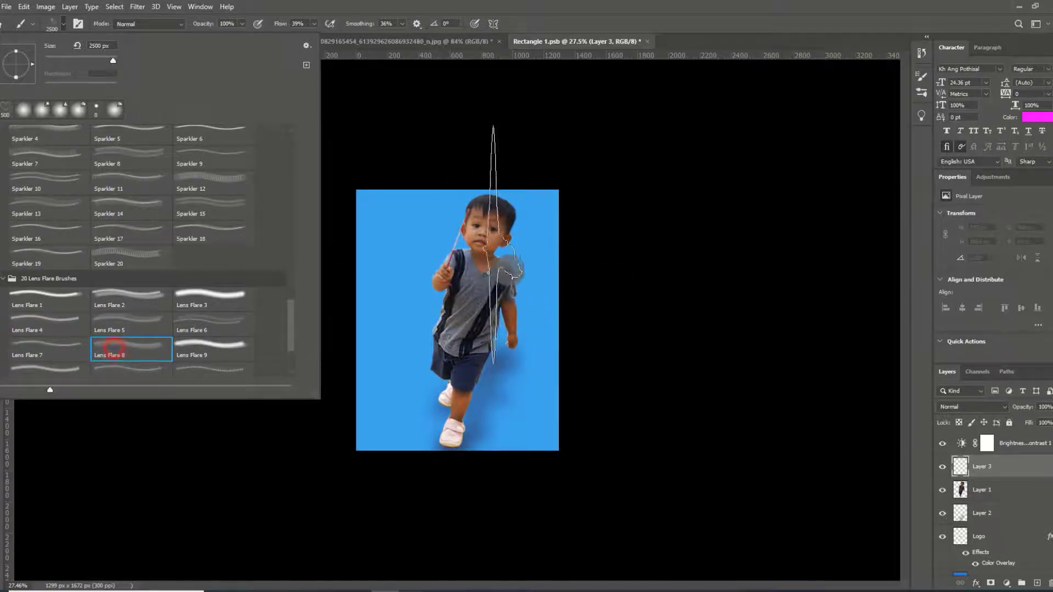
left_click(193, 347)
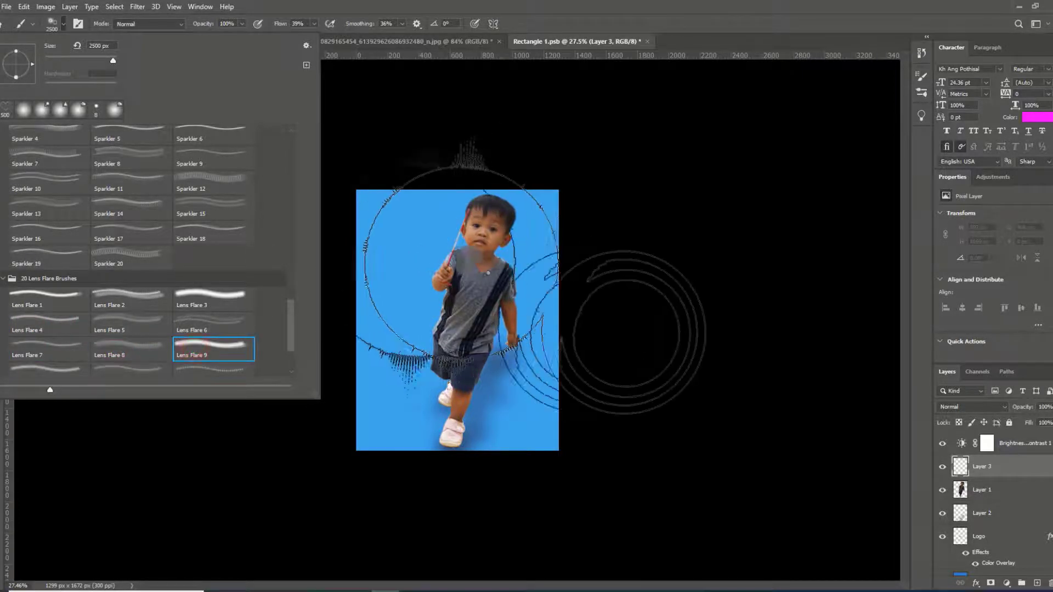
left_click(41, 371)
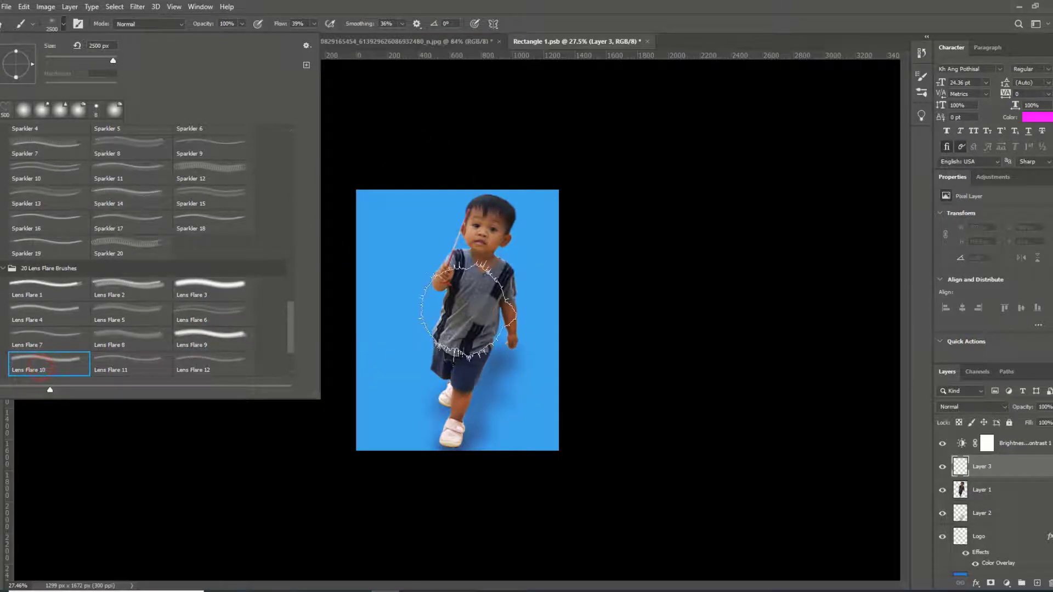
scroll(115, 353, "down", 2)
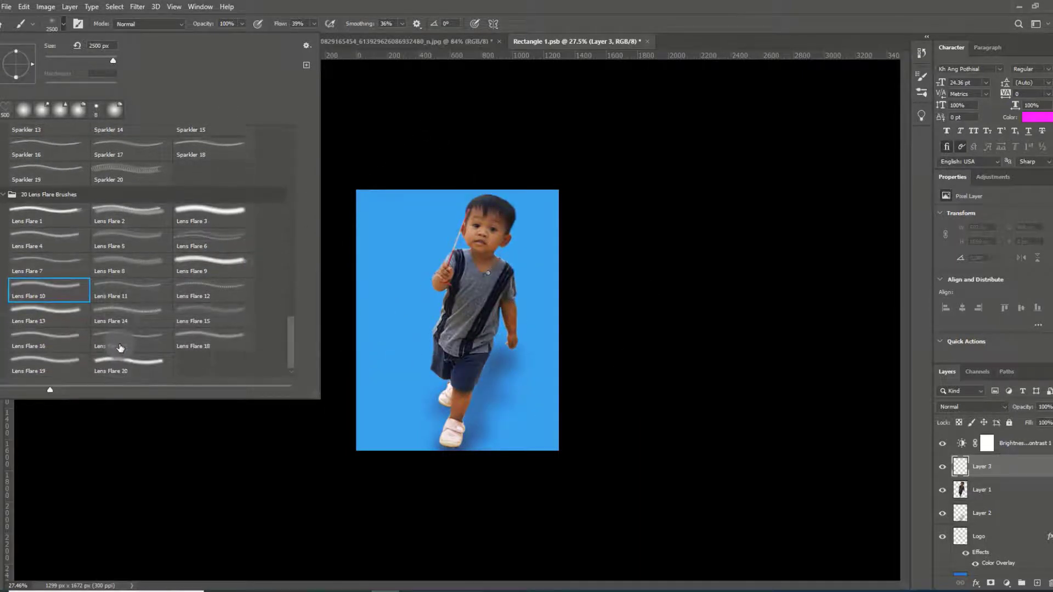
Preview Lens Flare 11–20 and settle on the Lens Flare 19 brush.
left_click(126, 287)
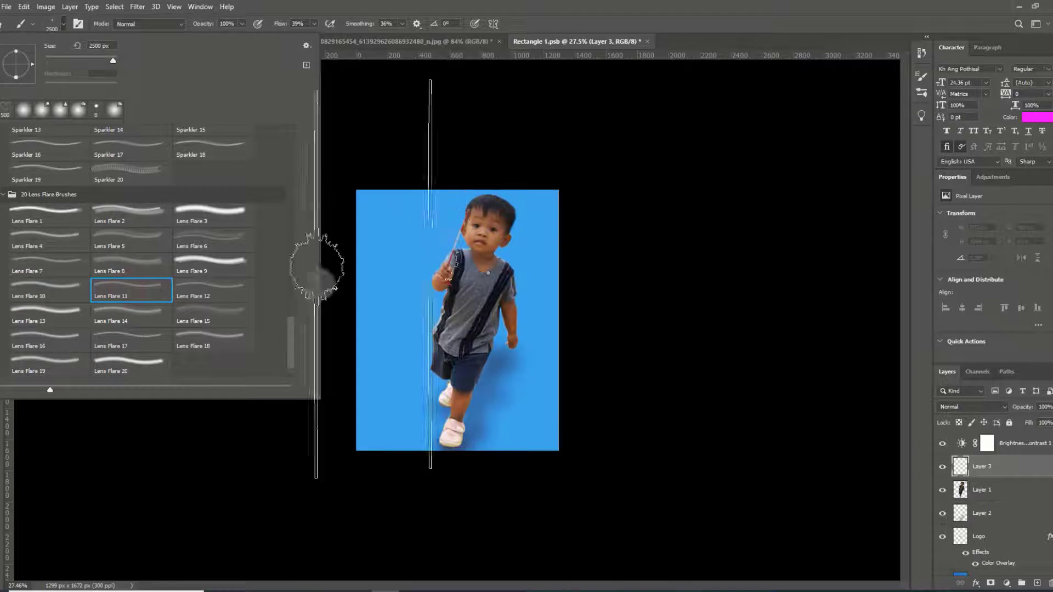
left_click(209, 288)
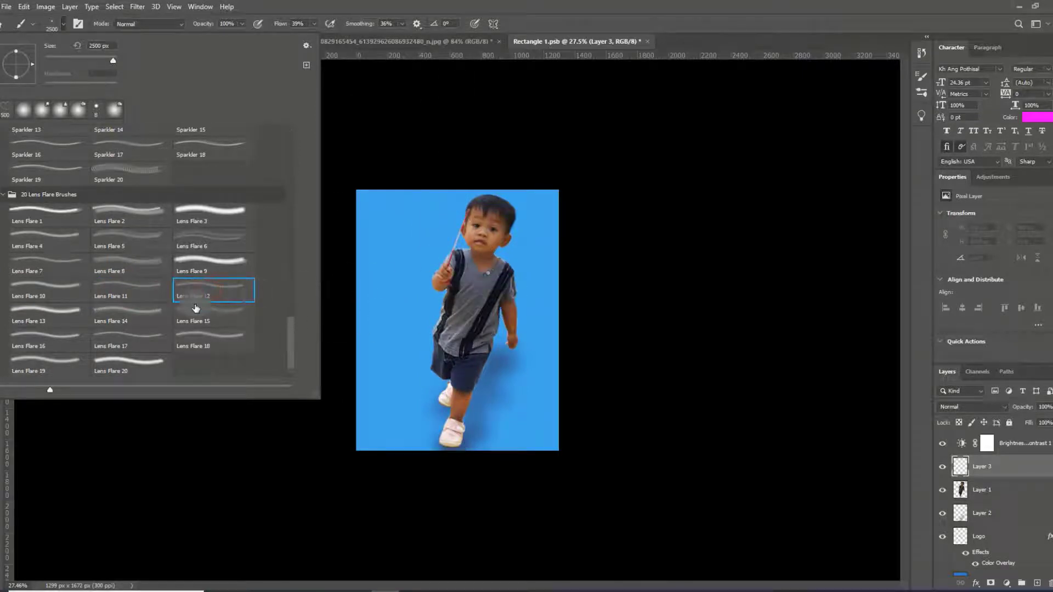
left_click(201, 309)
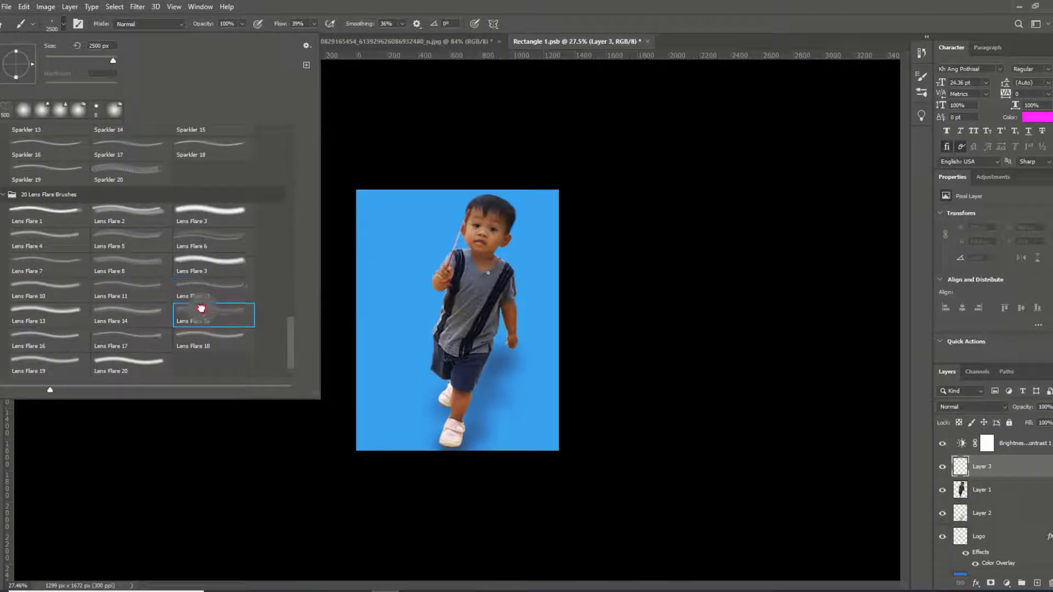
left_click(119, 312)
left_click(69, 308)
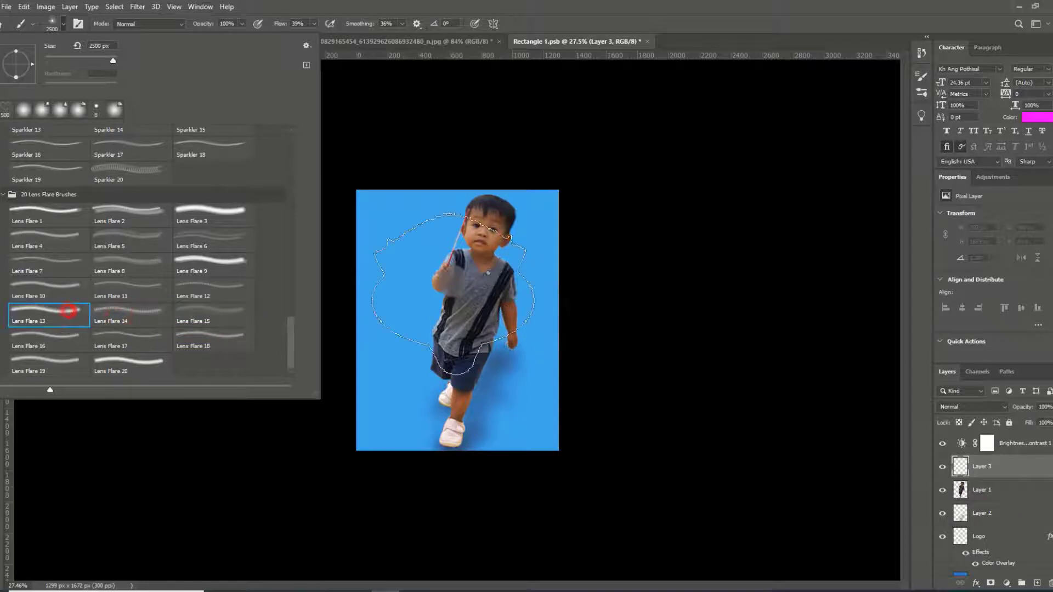
left_click(62, 339)
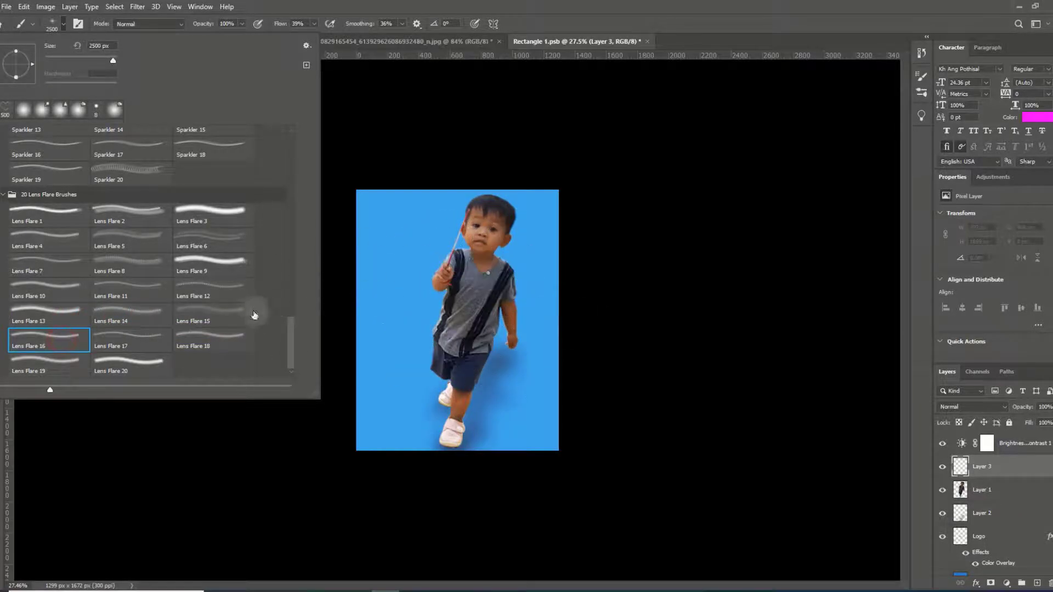
left_click(134, 334)
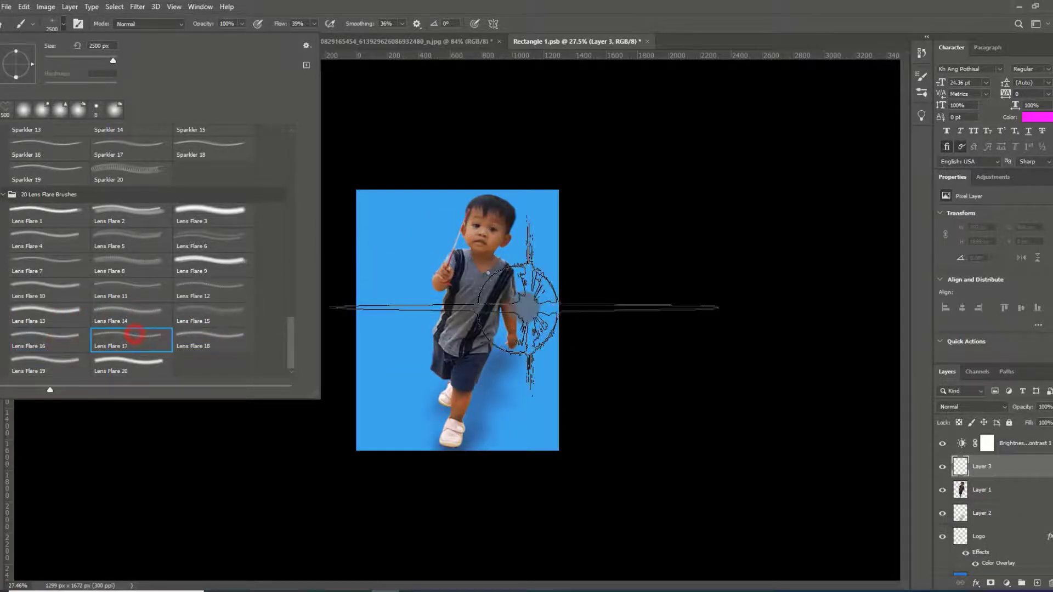
left_click(199, 332)
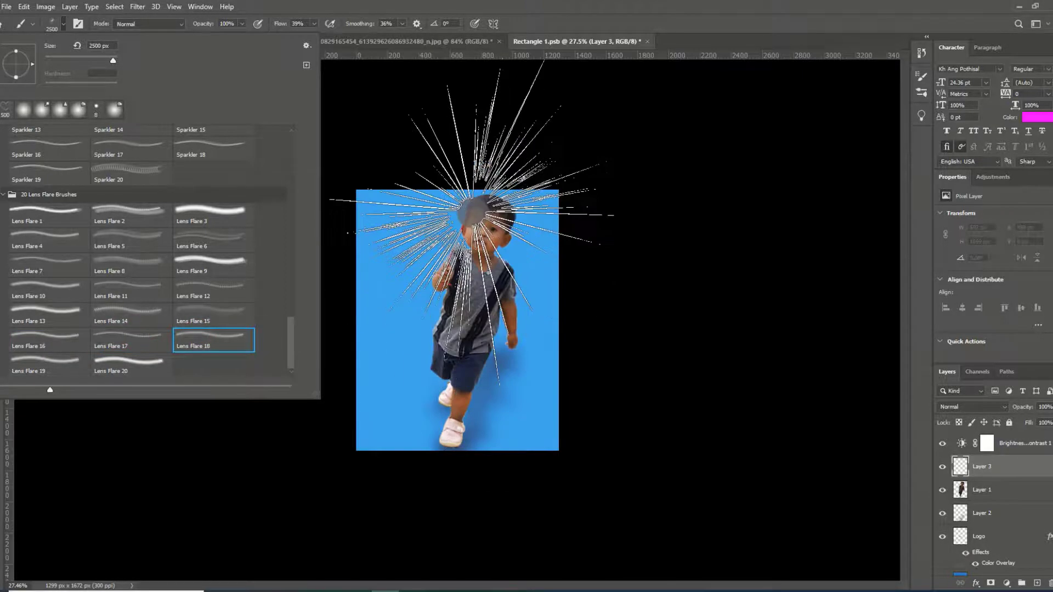
left_click(127, 364)
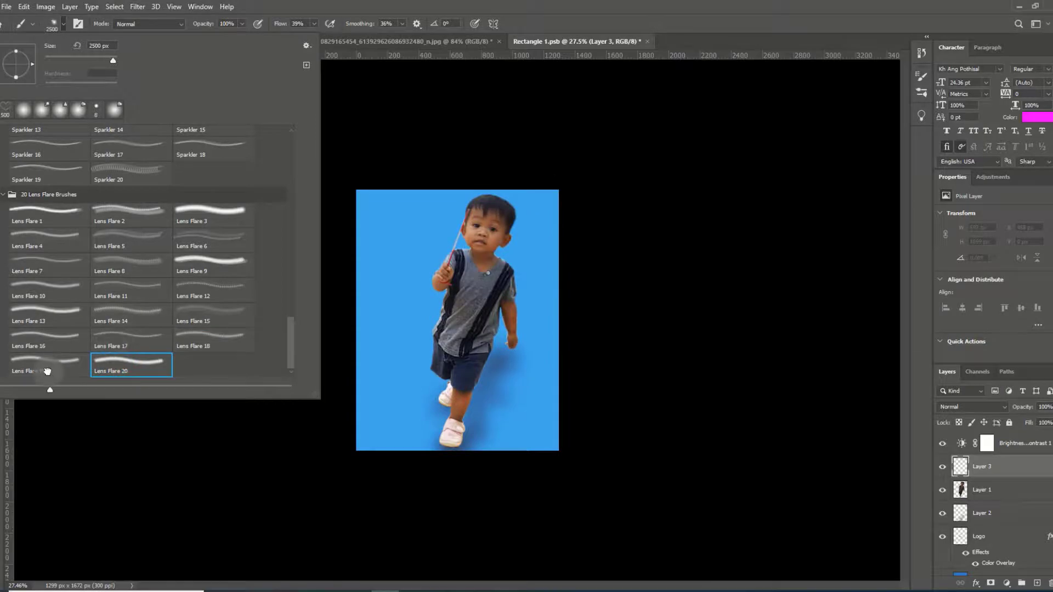
left_click(47, 368)
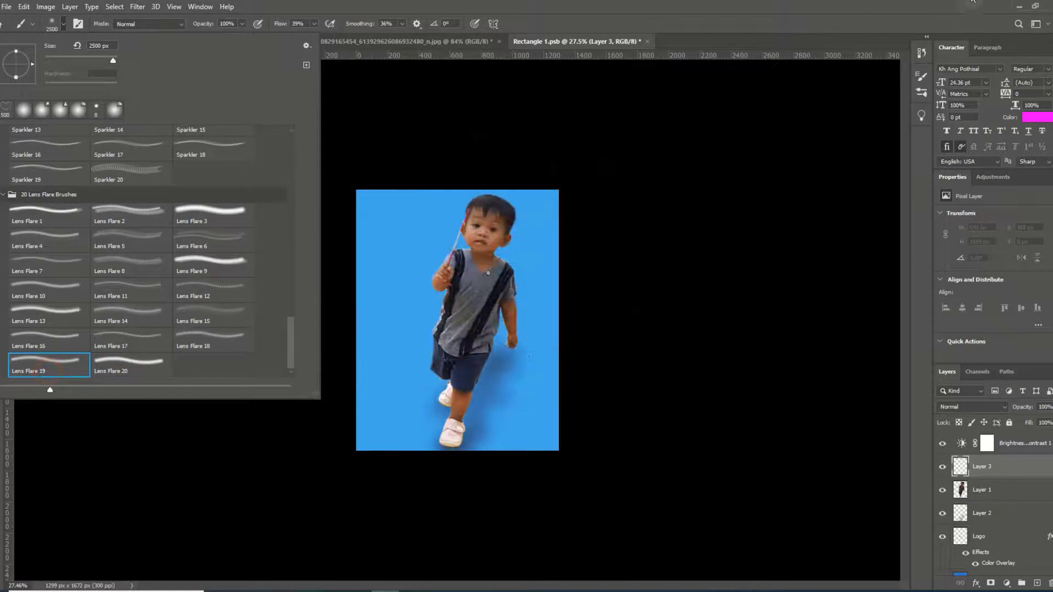
left_click(832, 5)
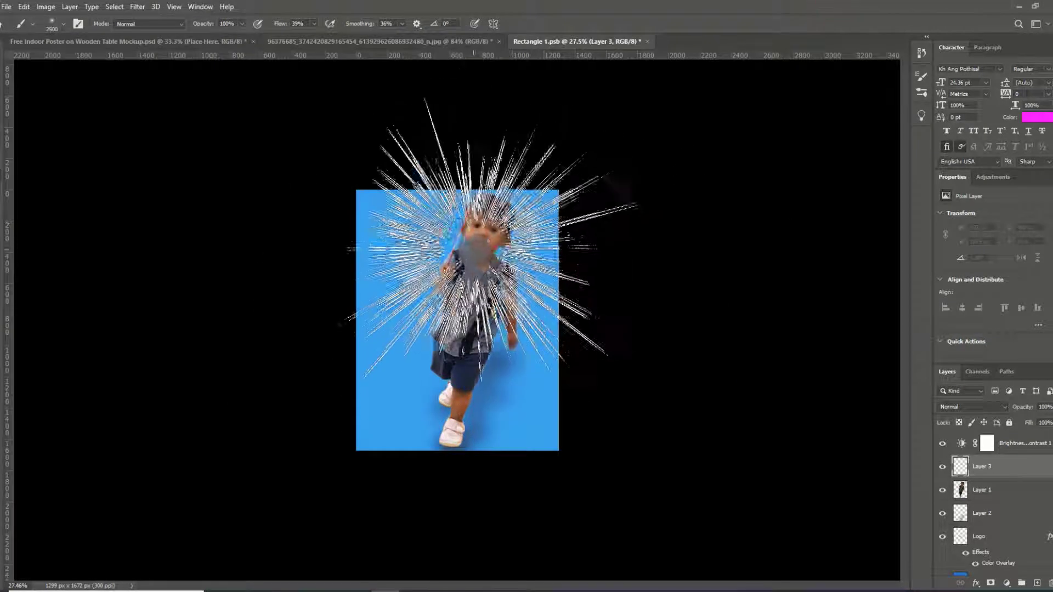
Undo the pink lens flare stamp and set white as the painting colour.
left_click(481, 235)
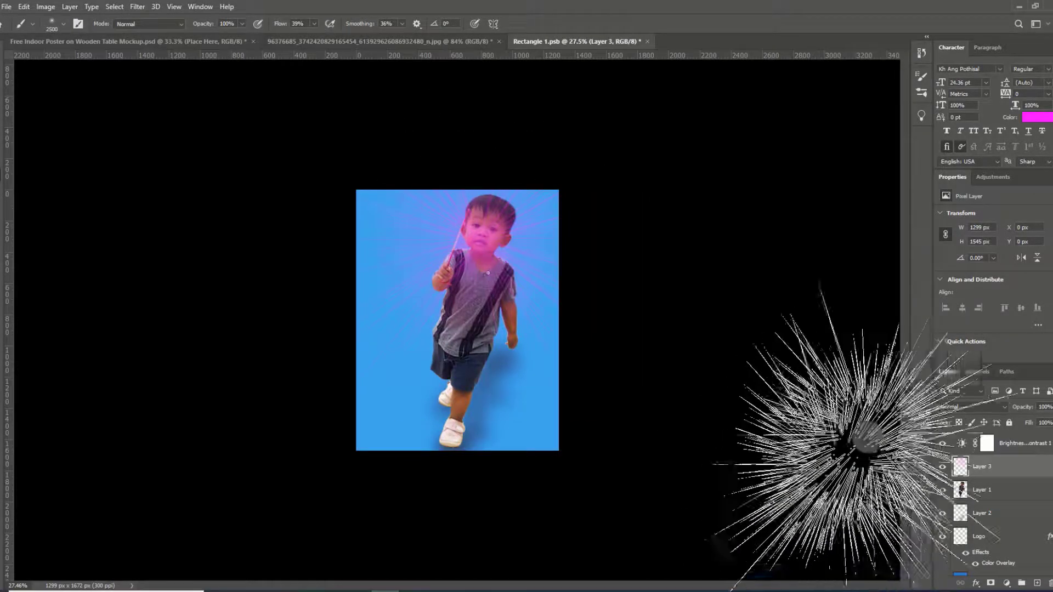
key("ctrl+z")
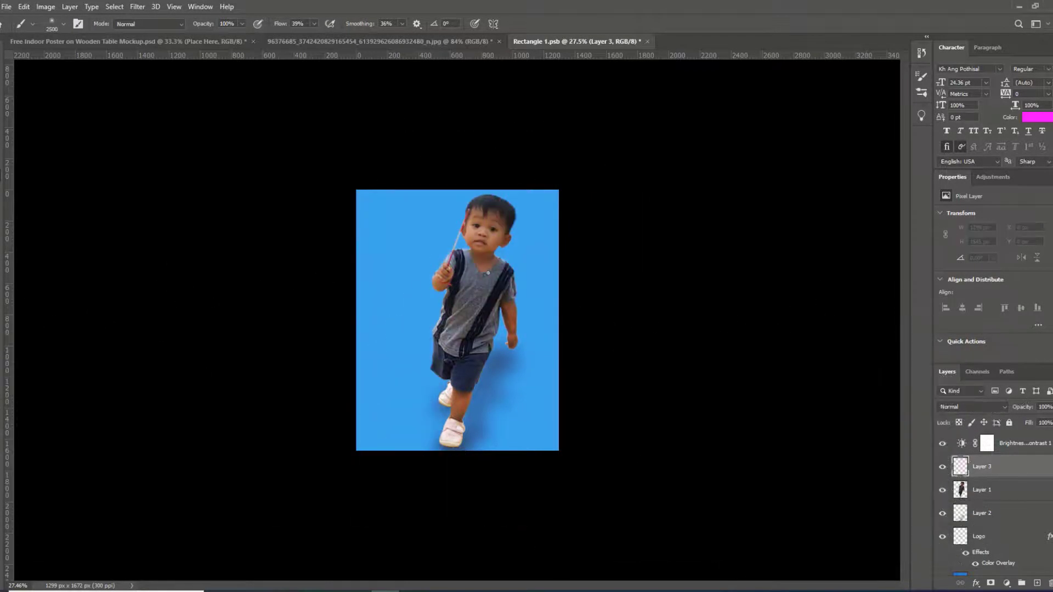
left_click_drag(650, 346, 611, 306)
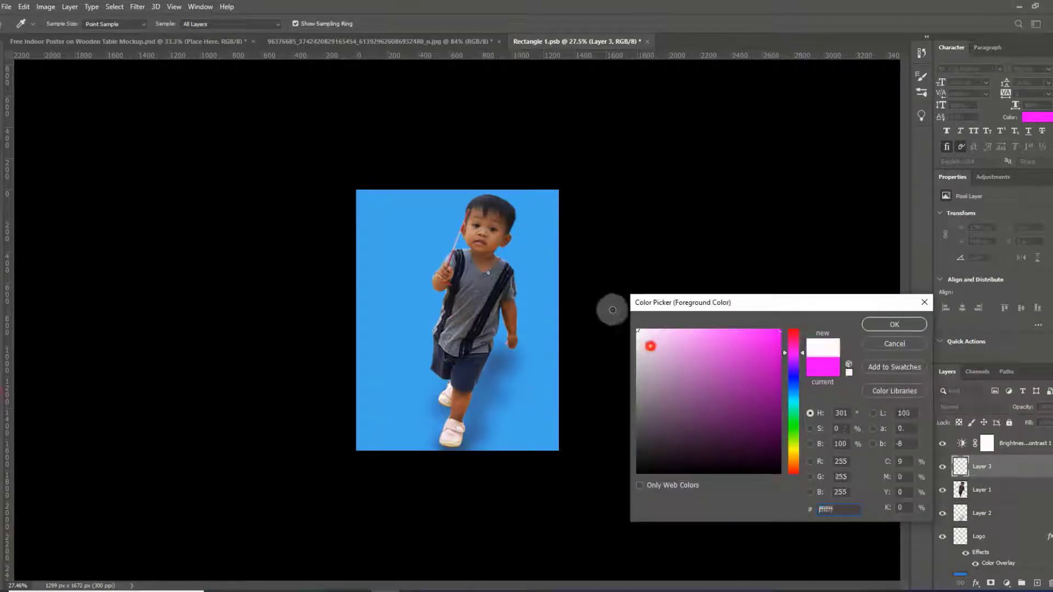
left_click(891, 325)
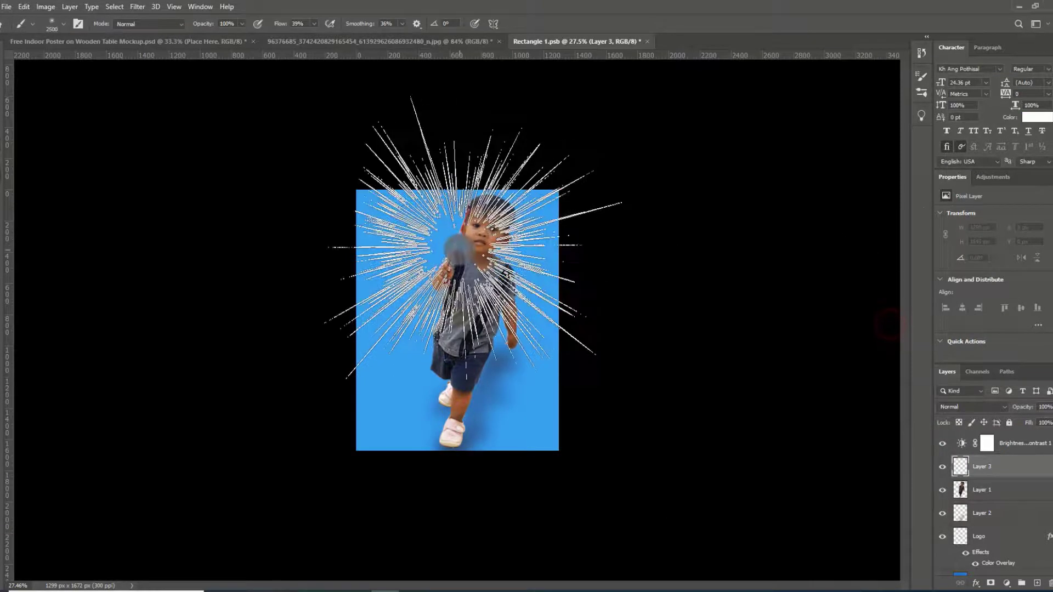
Stamp a 250 px white flare at the wand tip and scale it up about 161%.
key("bracketleft")
key("bracketleft")
key("bracketleft")
key("bracketleft")
key("bracketleft")
key("bracketleft")
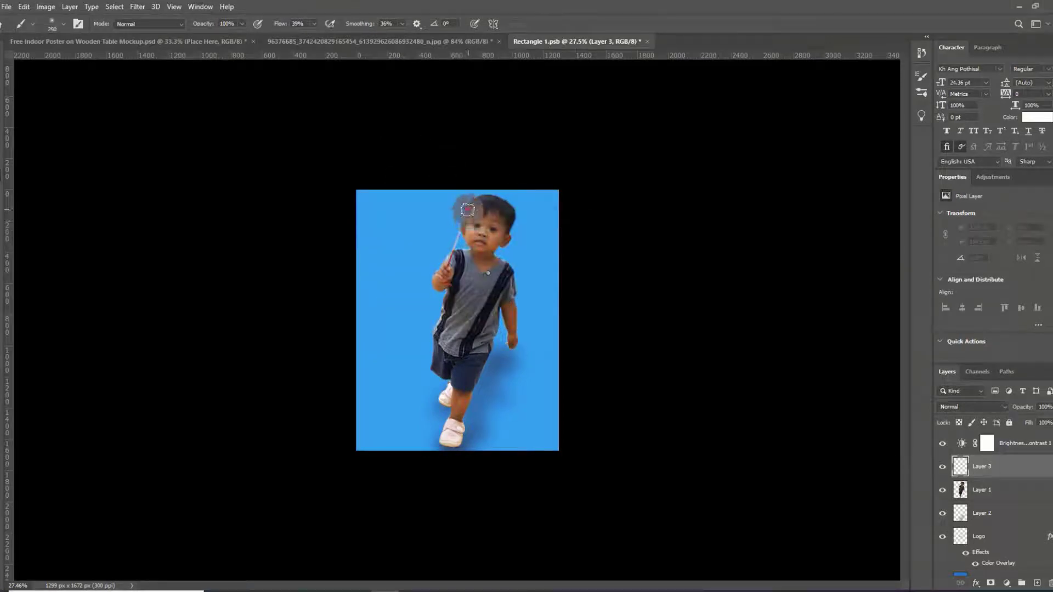
left_click(467, 209)
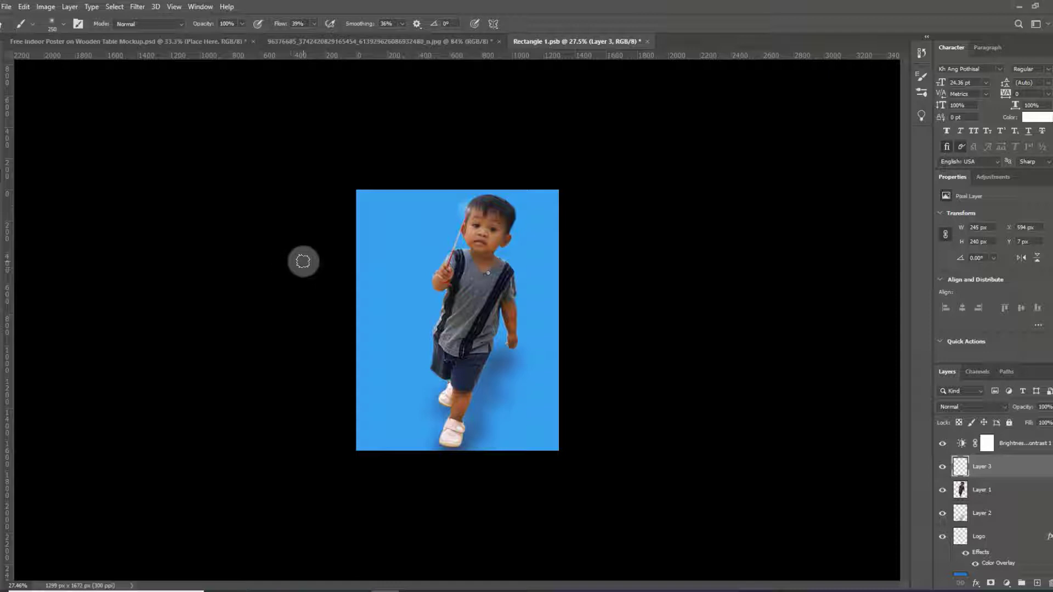
key("ctrl+t")
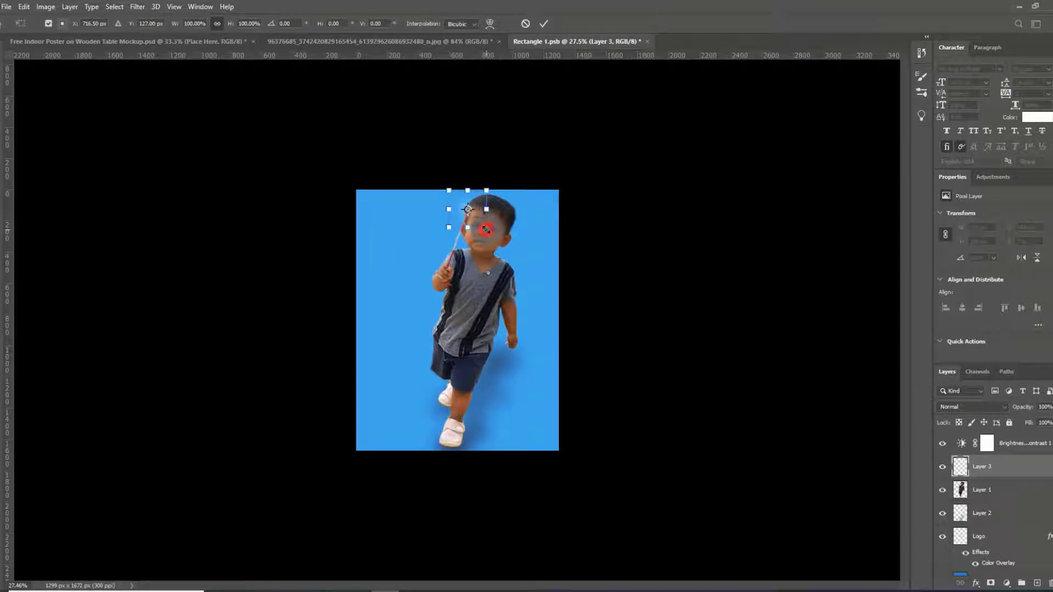
left_click_drag(486, 227, 498, 243)
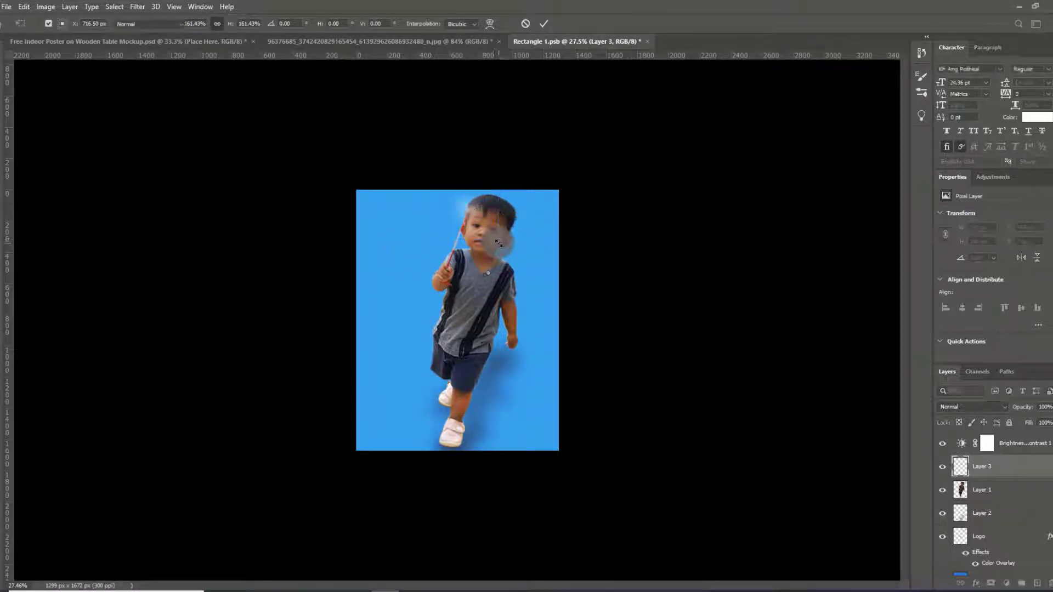
key("Return")
key("ctrl+z")
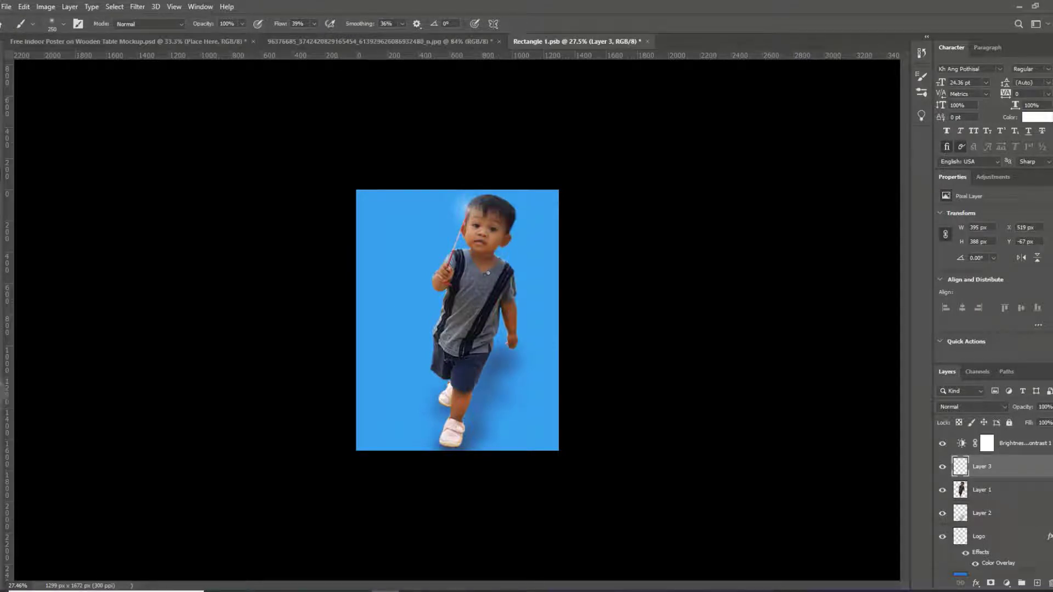
On a new layer above Layer 3, paint a magenta glow at the wand tip.
left_click(774, 351)
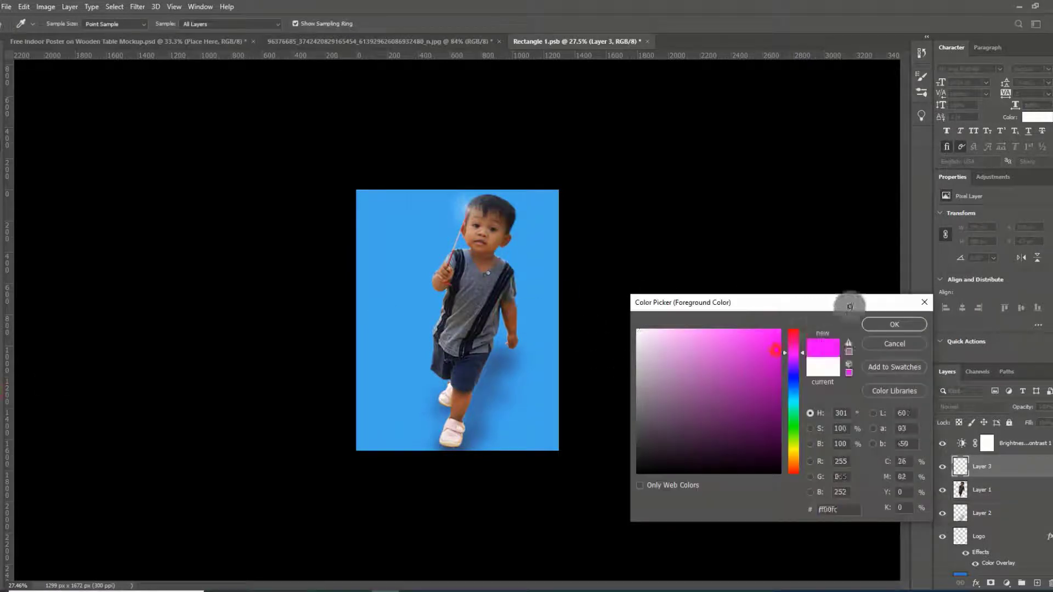
left_click(890, 323)
left_click(1038, 583)
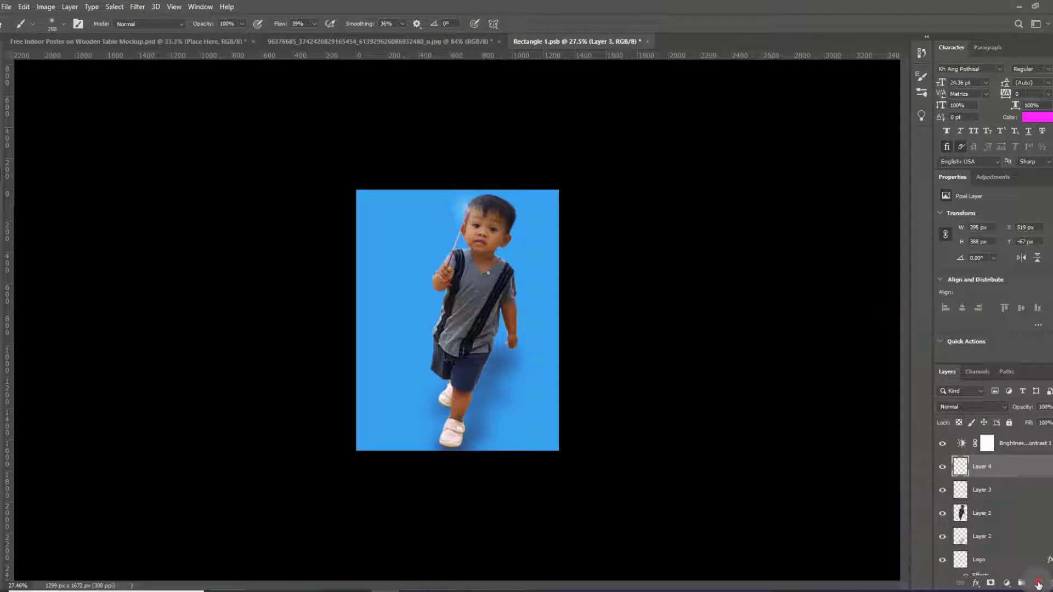
left_click(469, 208)
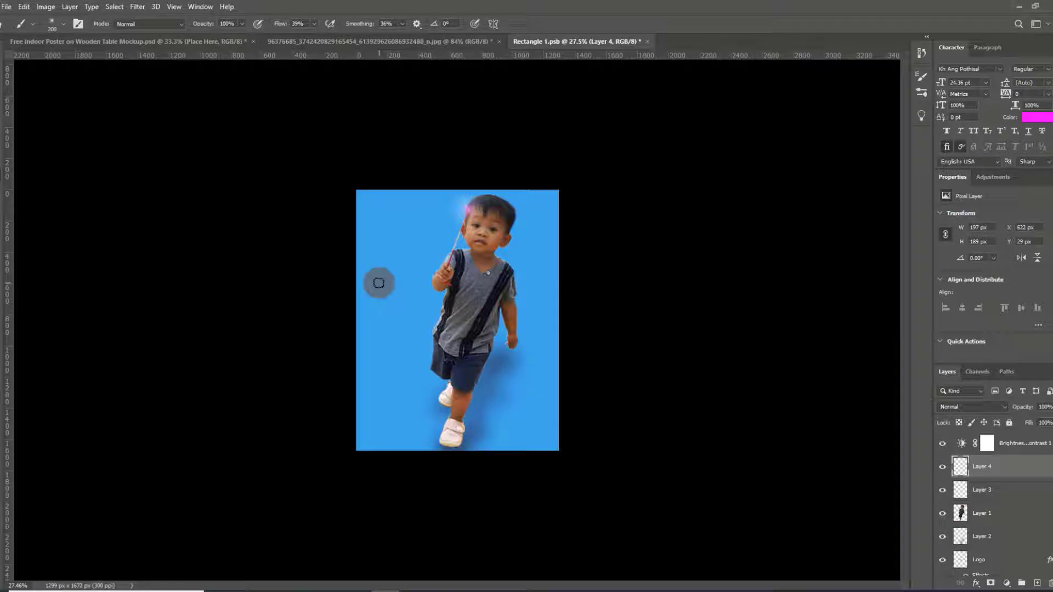
scroll(458, 213, "up", 3)
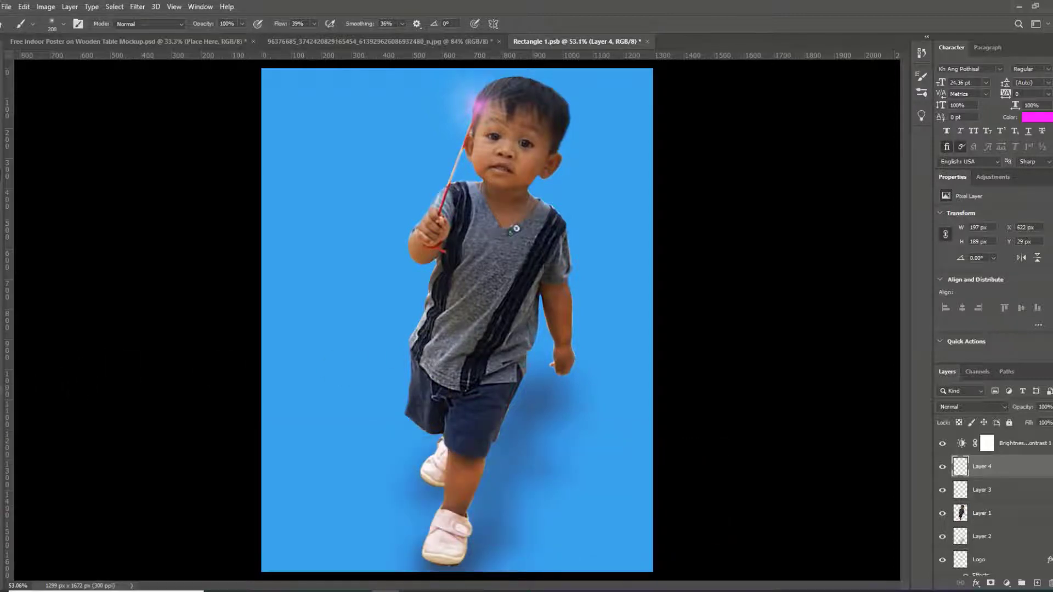
Paint a soft blue glow at the wand tip.
key("F6")
left_click_drag(796, 414, 793, 375)
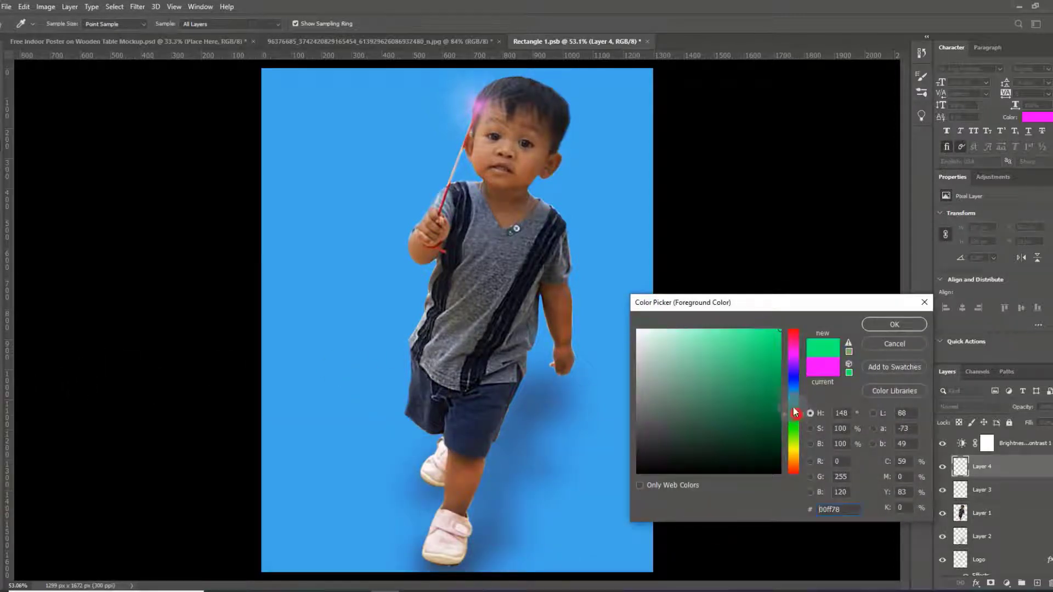
left_click(871, 325)
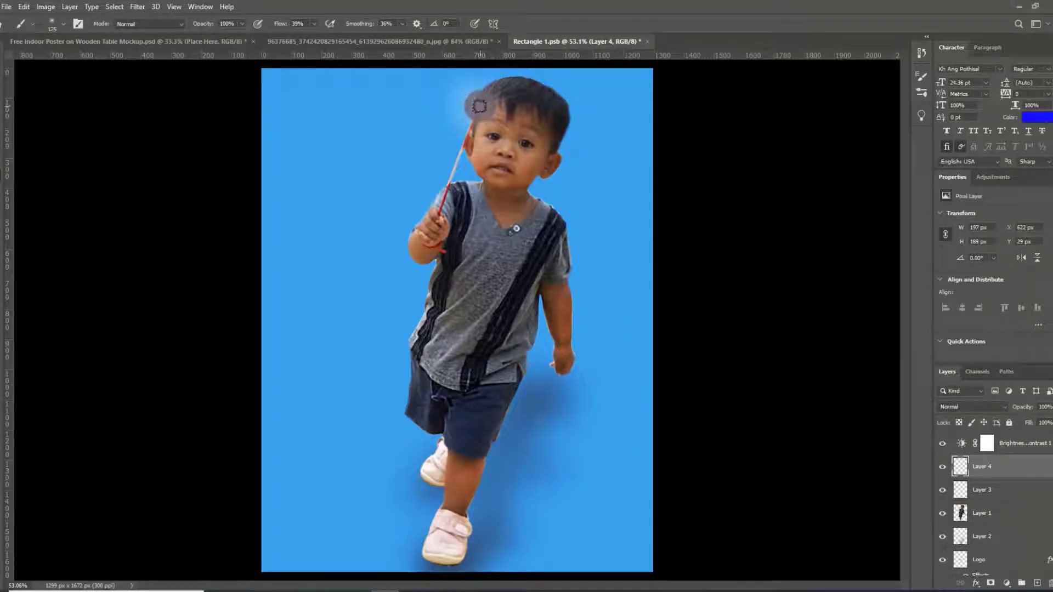
left_click(478, 107)
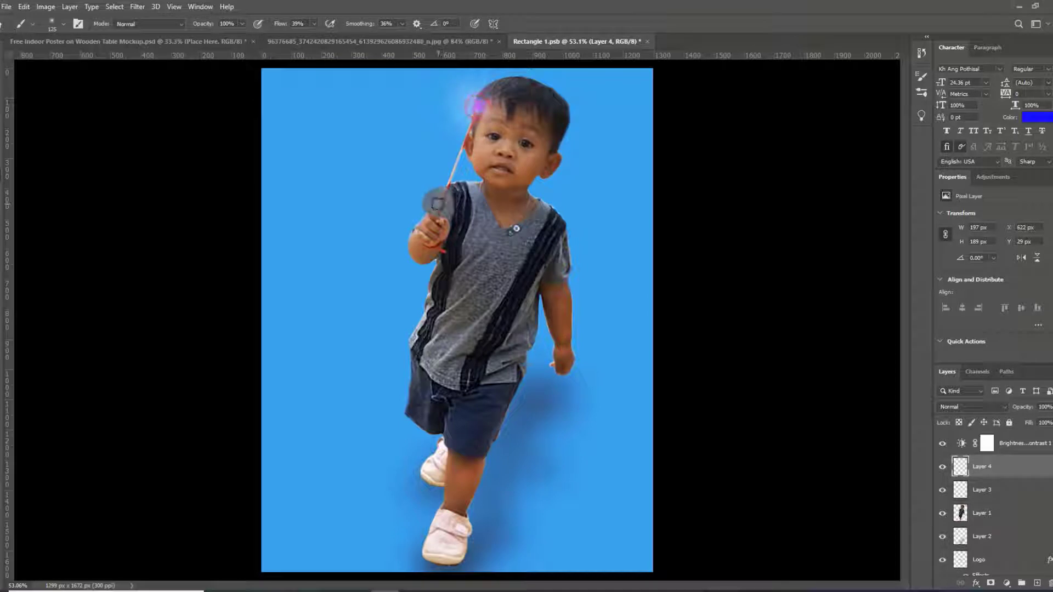
Dab a red glow onto the wand tip, then select a lower layer.
left_click(3, 388)
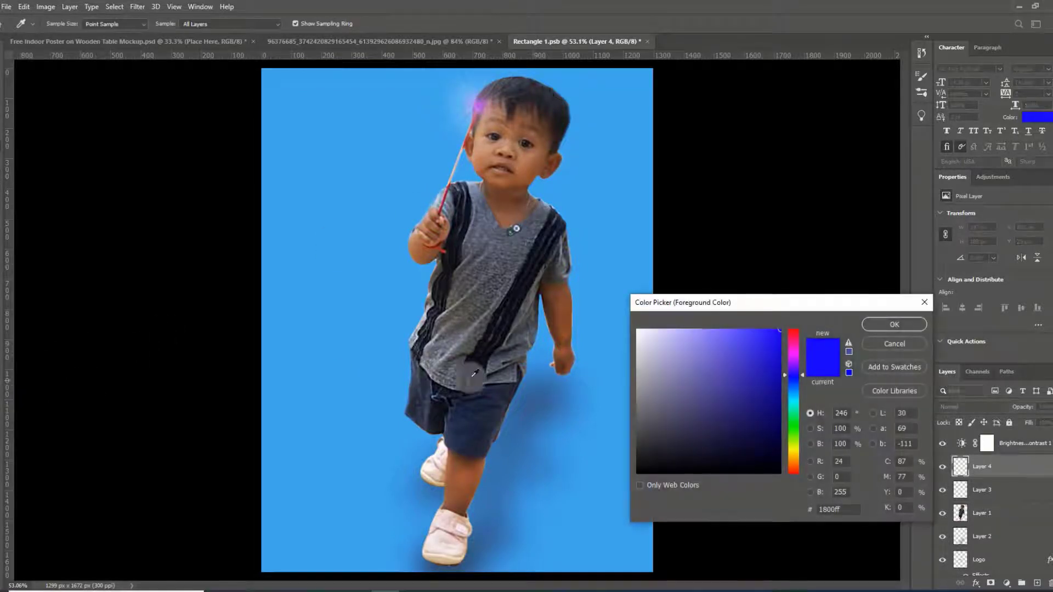
left_click(794, 329)
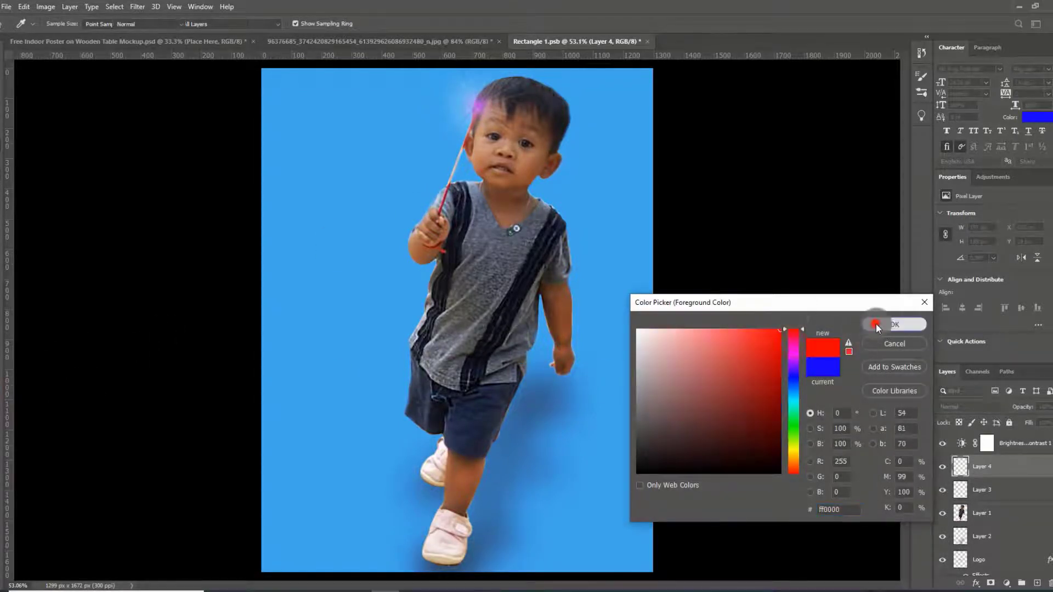
left_click(877, 325)
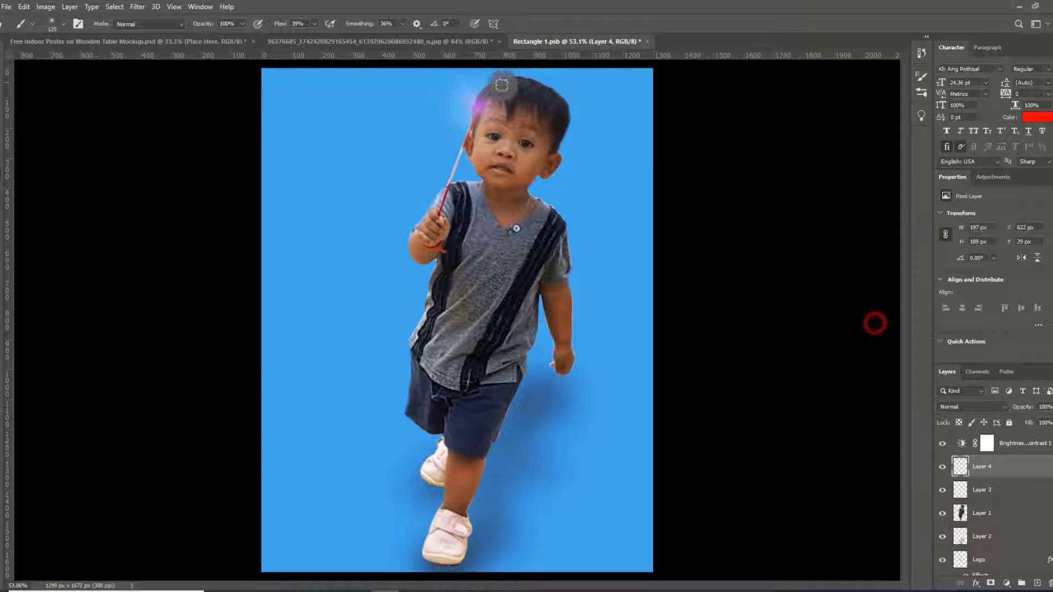
left_click(477, 106)
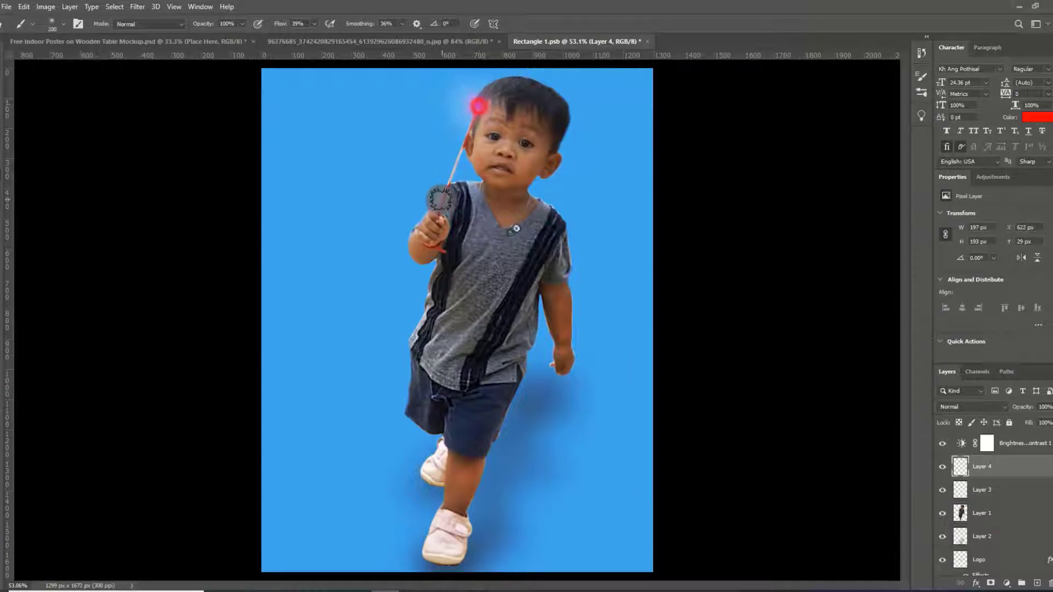
scroll(443, 329, "down", 3)
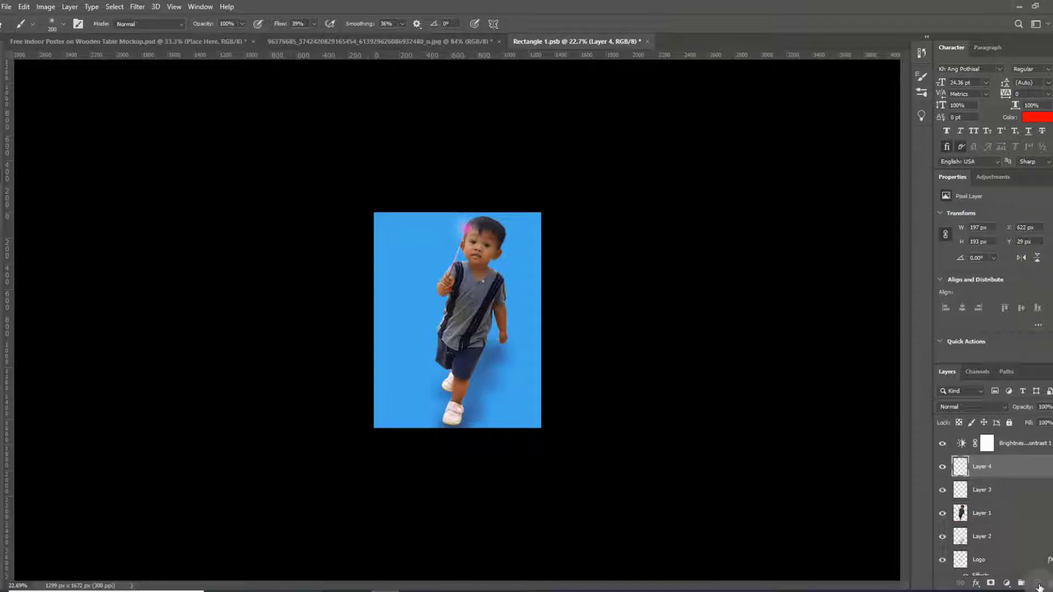
left_click(993, 513)
Add a new layer above Layer 2 and test-stamp Lens Flare 17 at 600 px.
left_click(1000, 537)
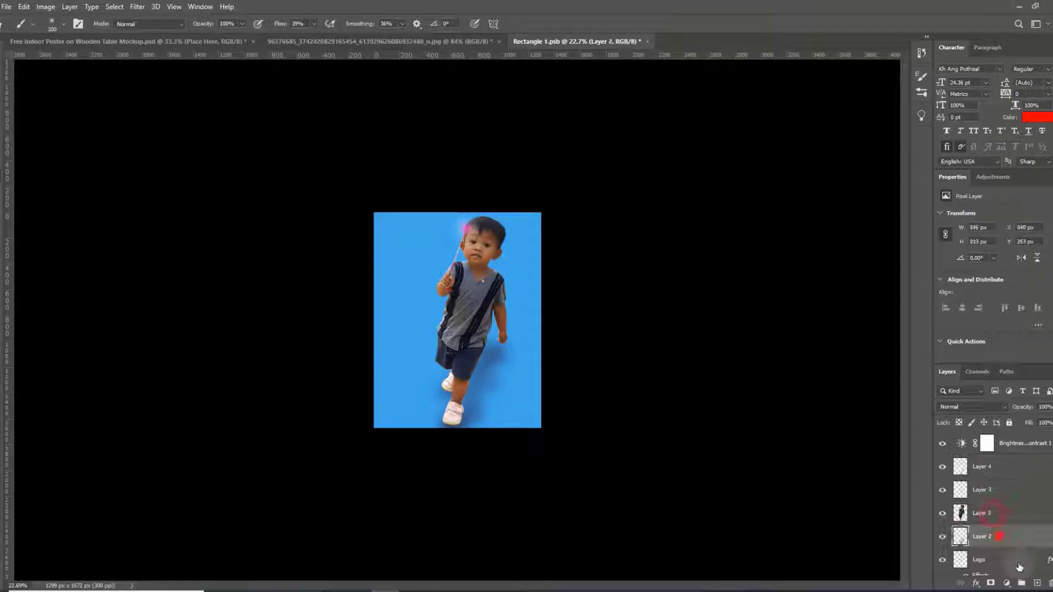
left_click(1036, 584)
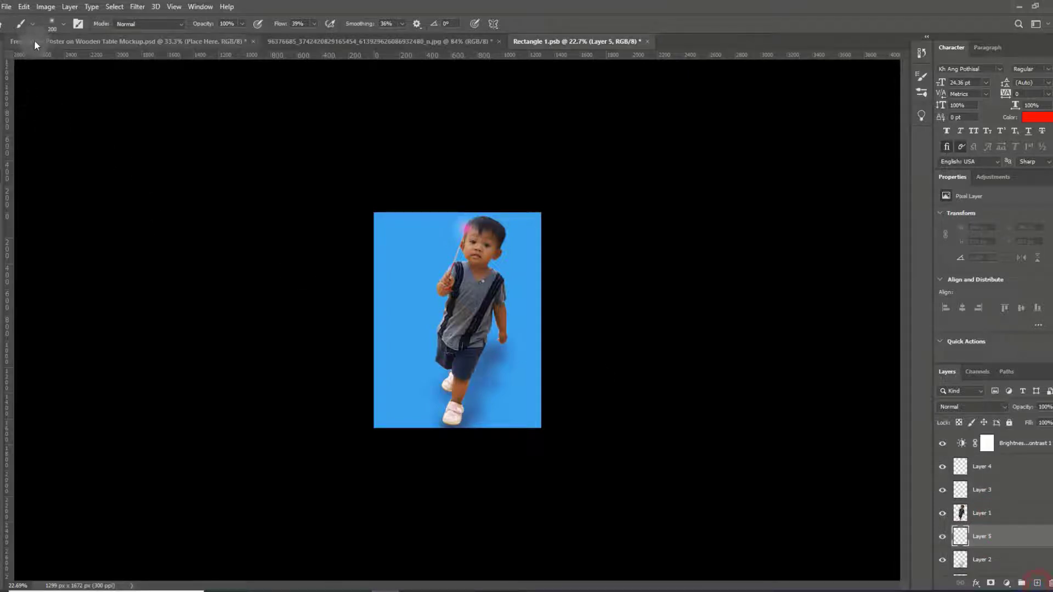
left_click(62, 24)
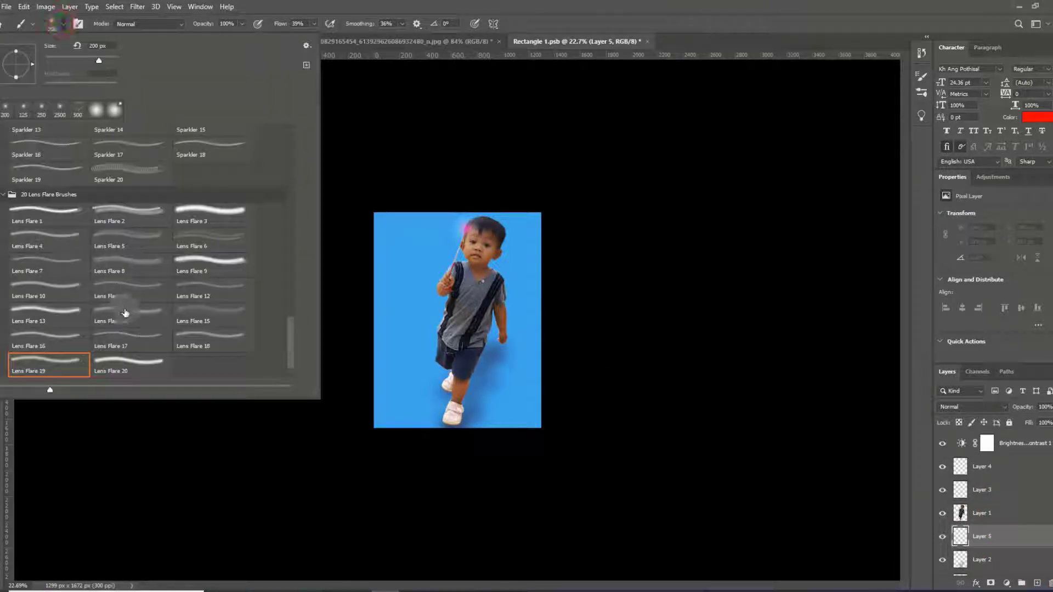
left_click(120, 338)
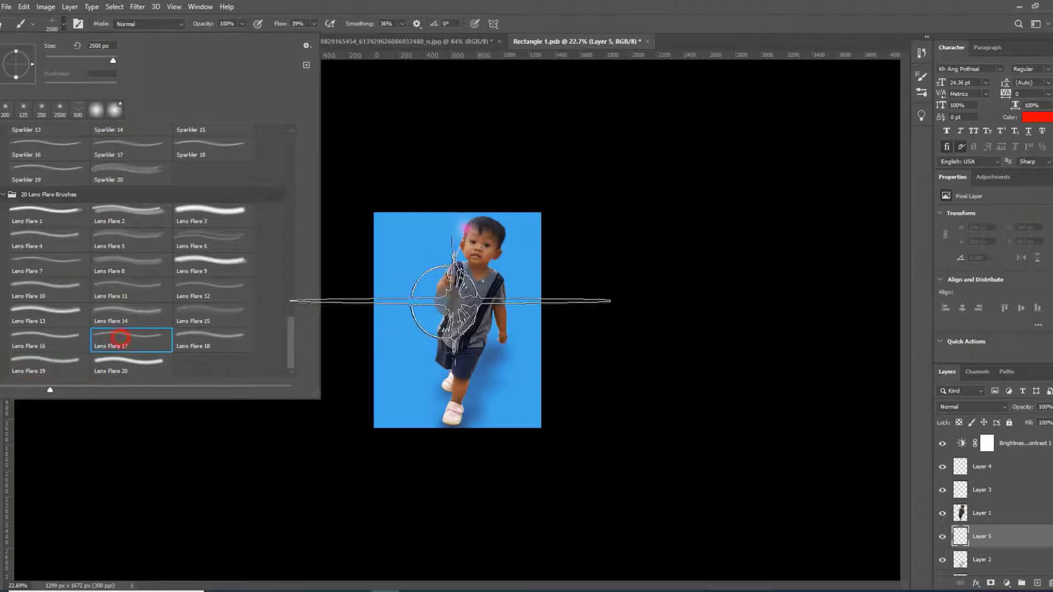
left_click(513, 253)
key("ctrl+z")
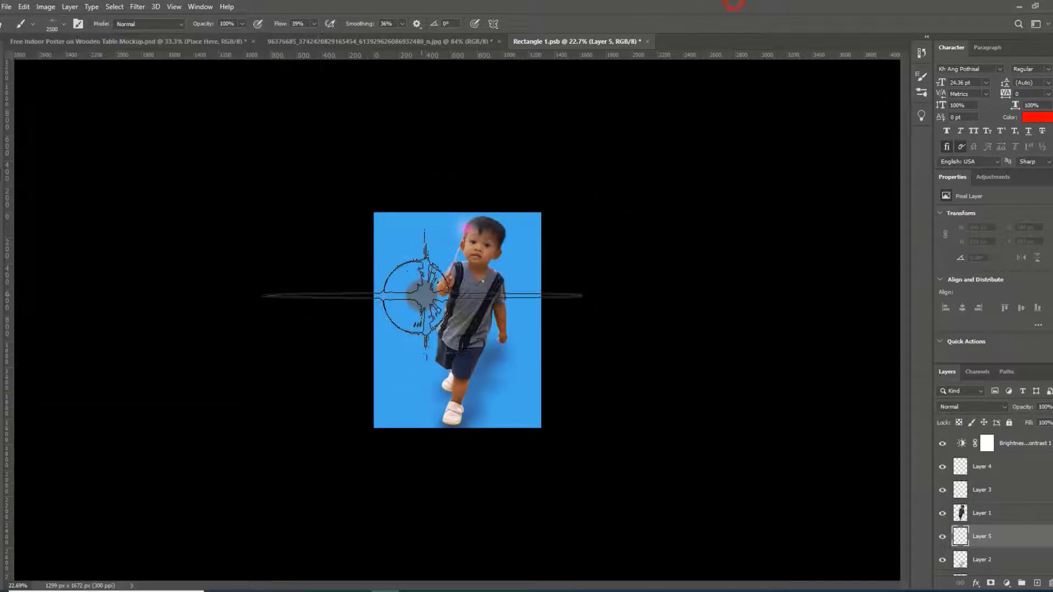
left_click(439, 266)
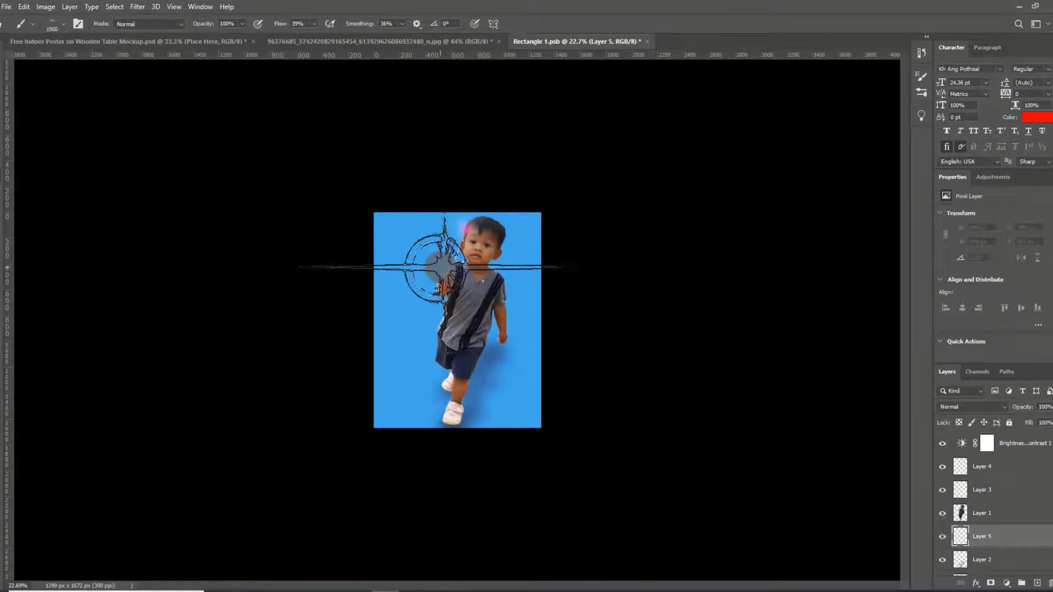
key("bracketleft")
key("bracketleft")
key("bracketleft")
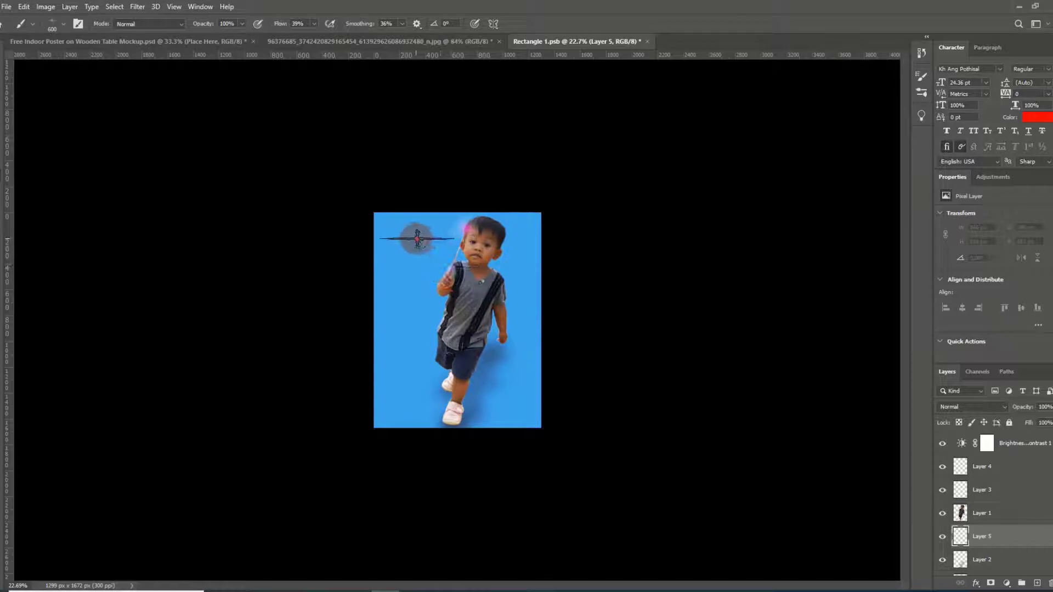
left_click(417, 238)
key("z")
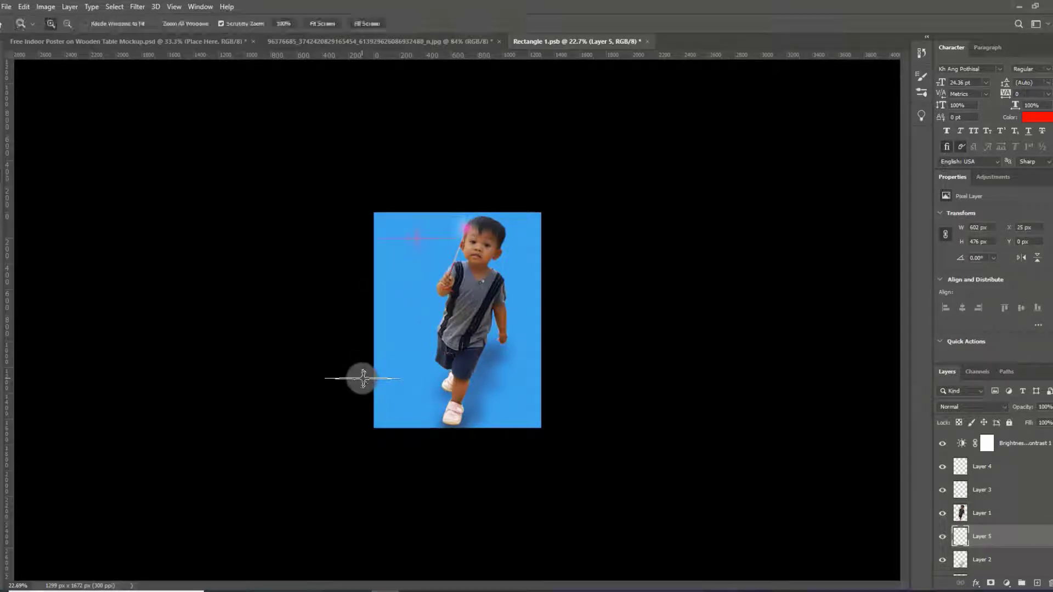
key("b")
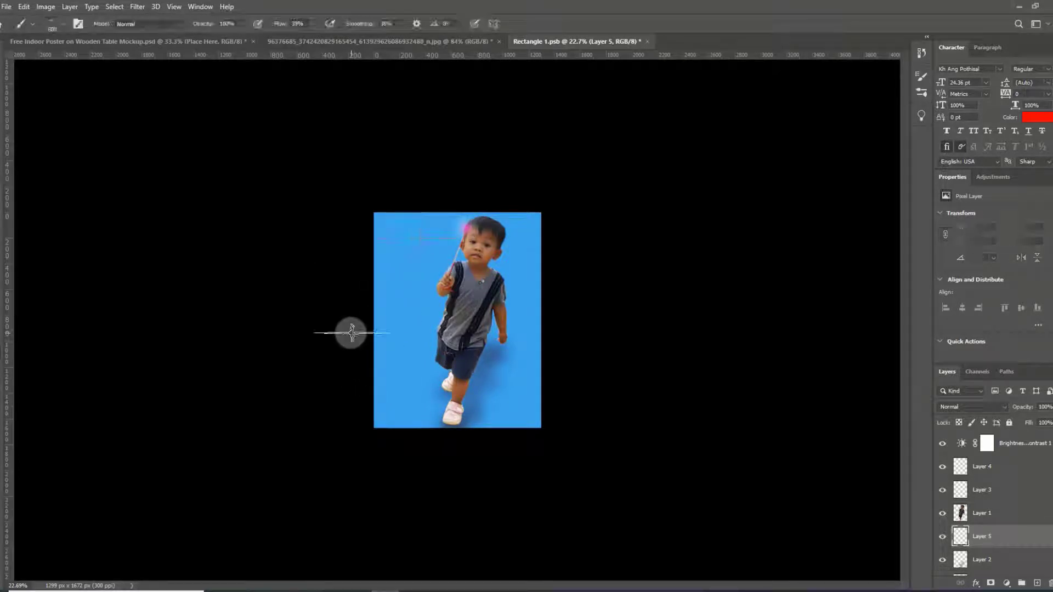
Compare Lens Flare 11, 15, 16 and 18 brushes, settling on Lens Flare 18.
left_click(63, 25)
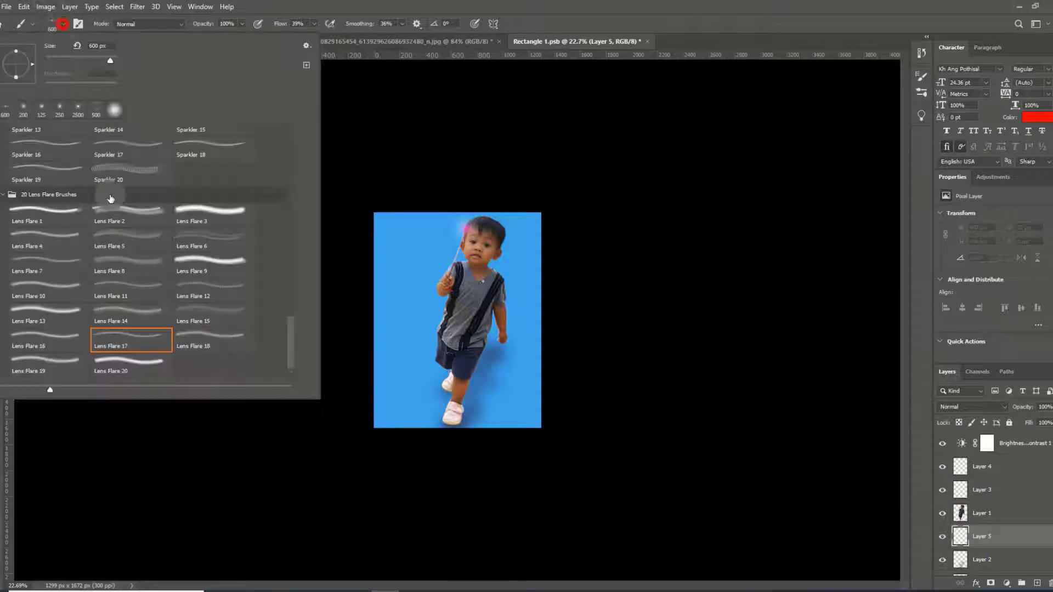
left_click(132, 312)
left_click(132, 286)
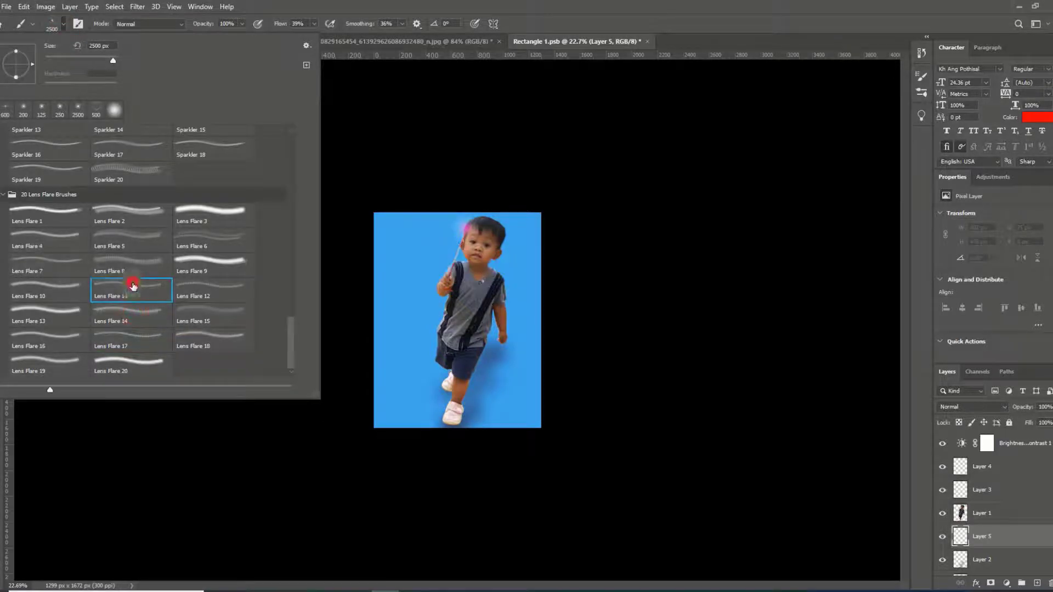
left_click(208, 314)
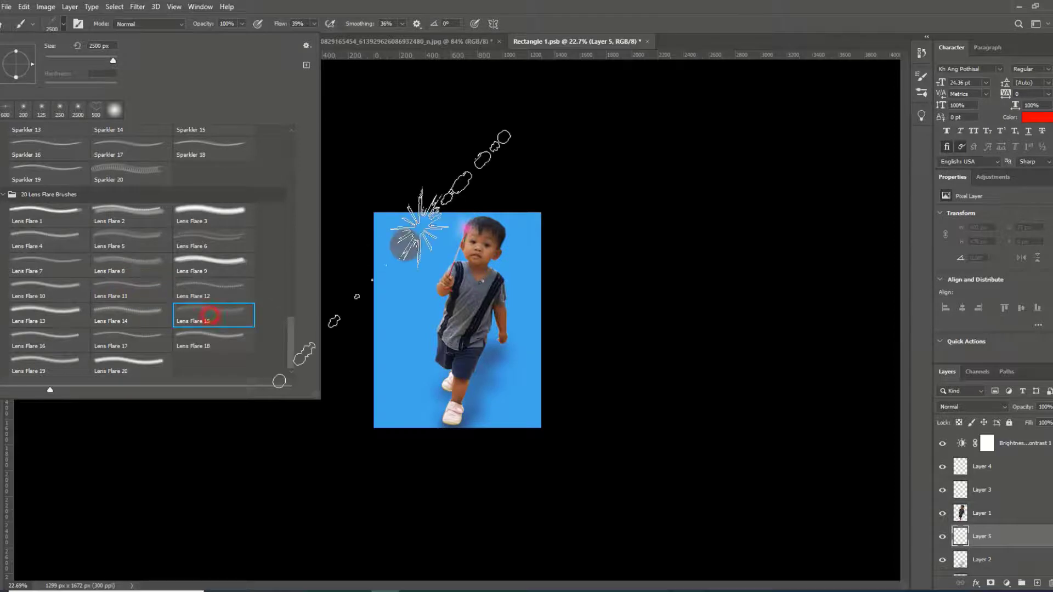
left_click(192, 340)
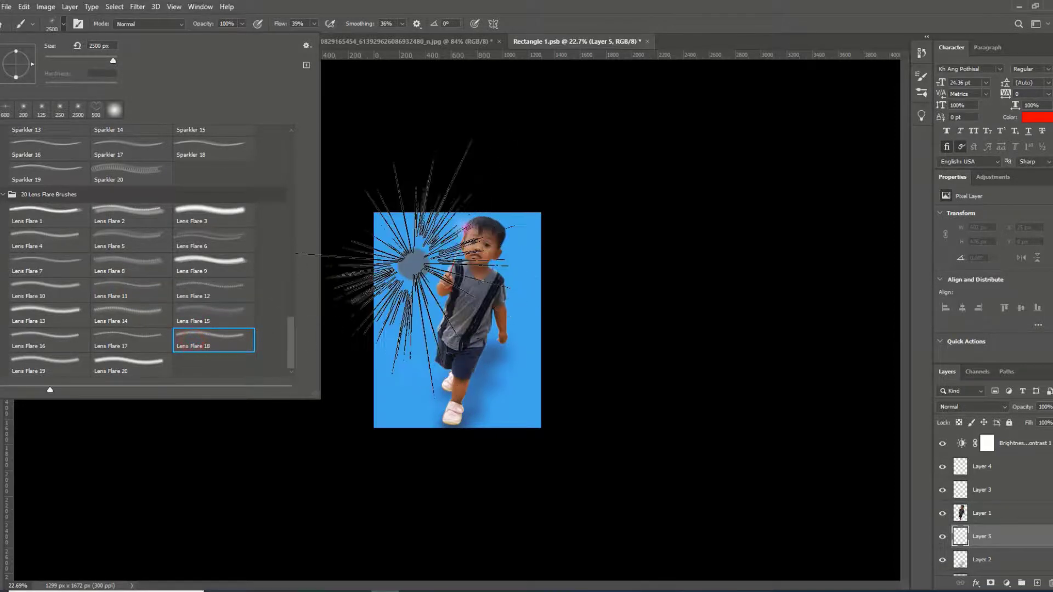
left_click(35, 336)
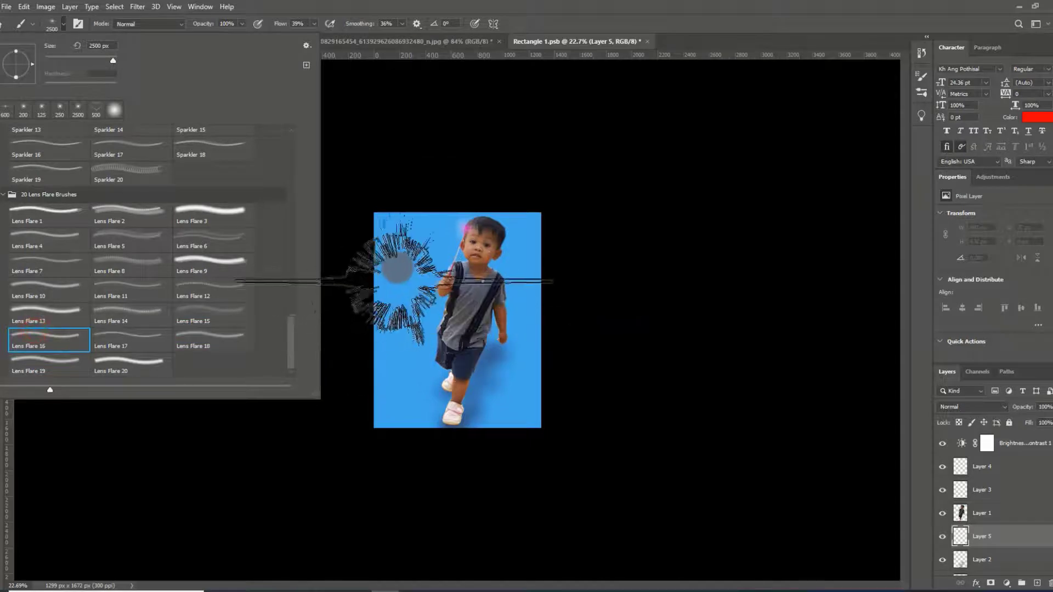
left_click(202, 314)
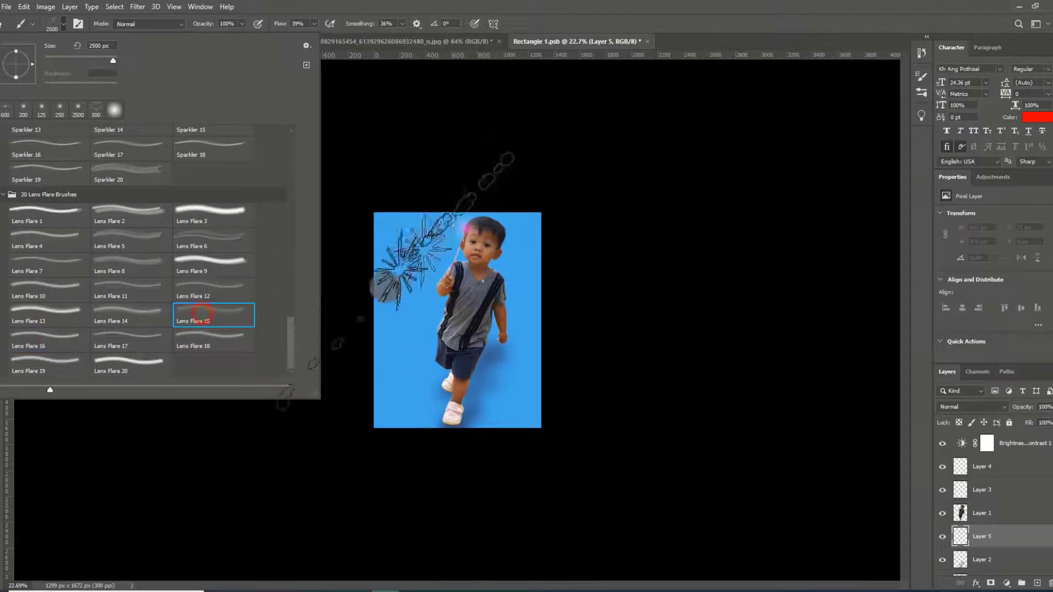
left_click(217, 336)
left_click(762, 21)
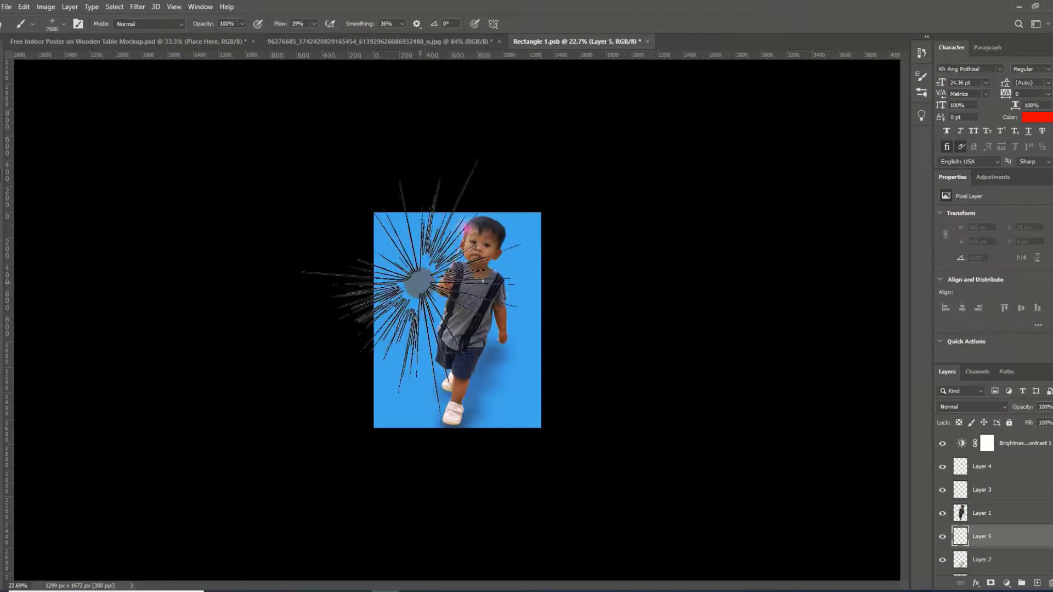
Undo a misplaced flare, then stamp 3100 px red rays over the boy's knees.
left_click(421, 259)
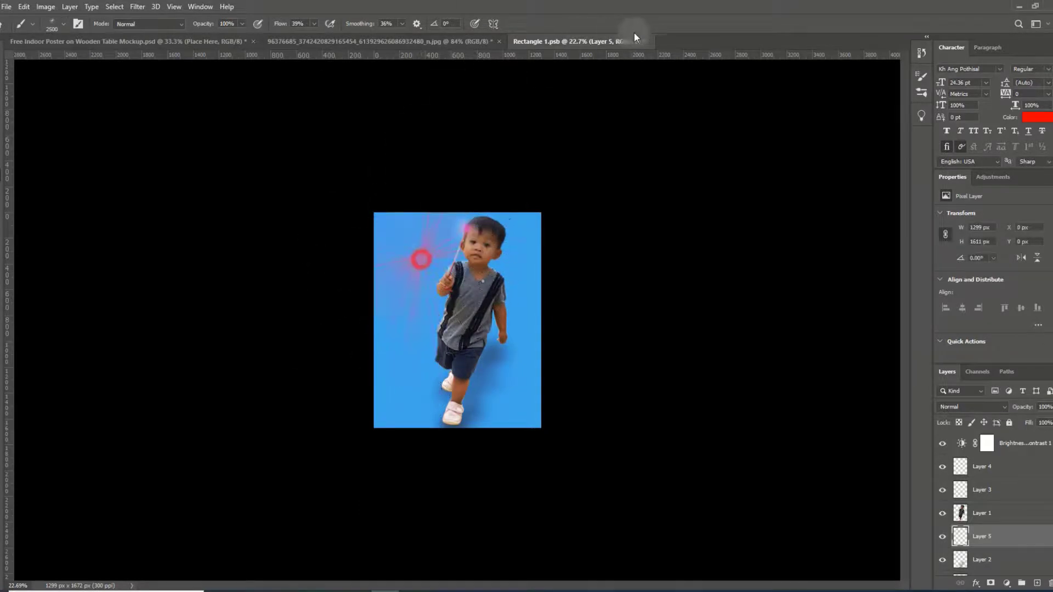
key("ctrl+z")
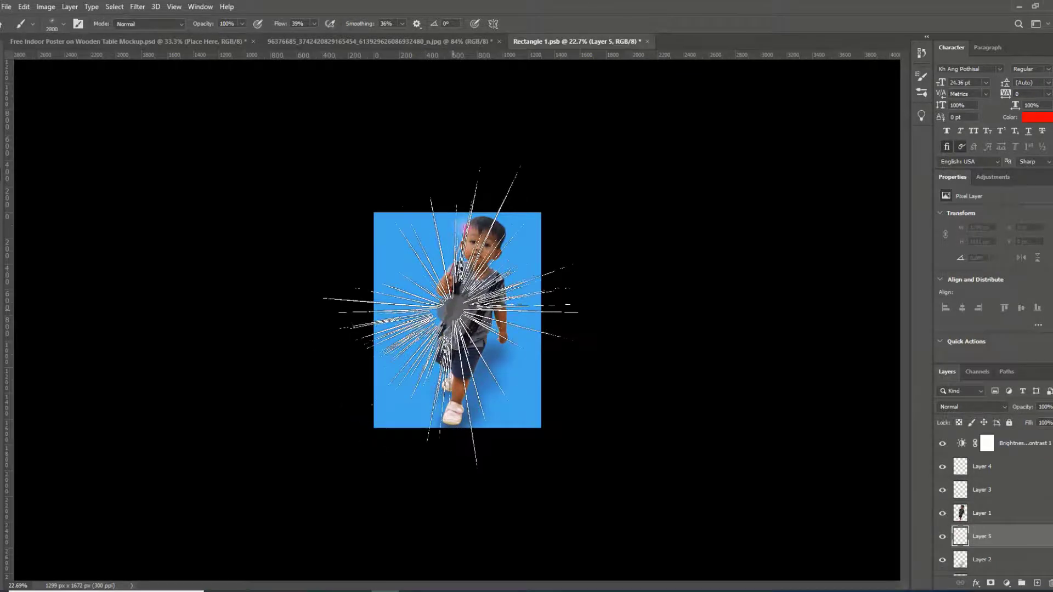
key("bracketright")
key("bracketright")
key("bracketright")
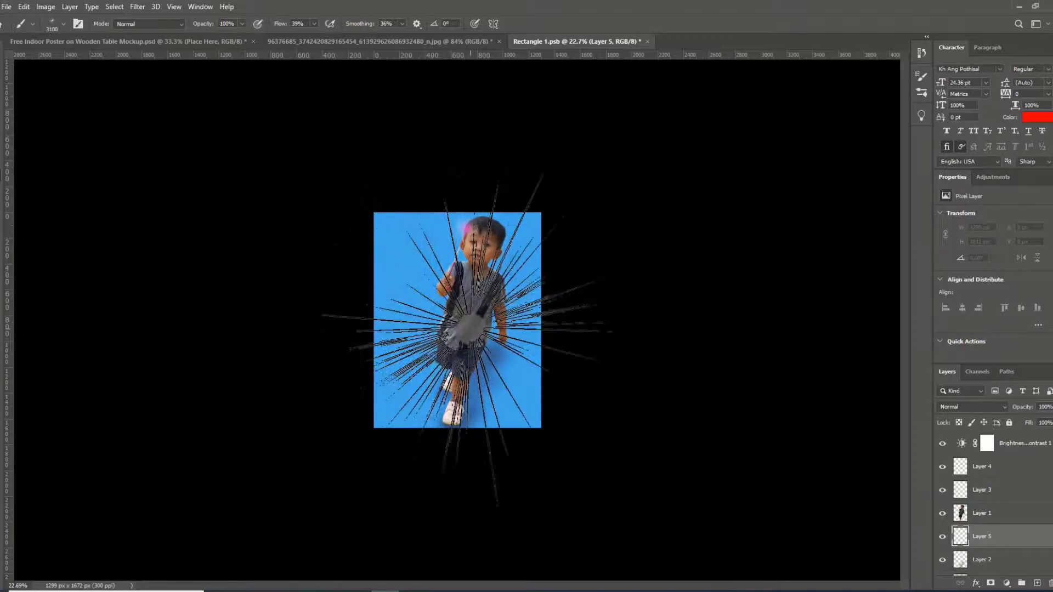
left_click(464, 329)
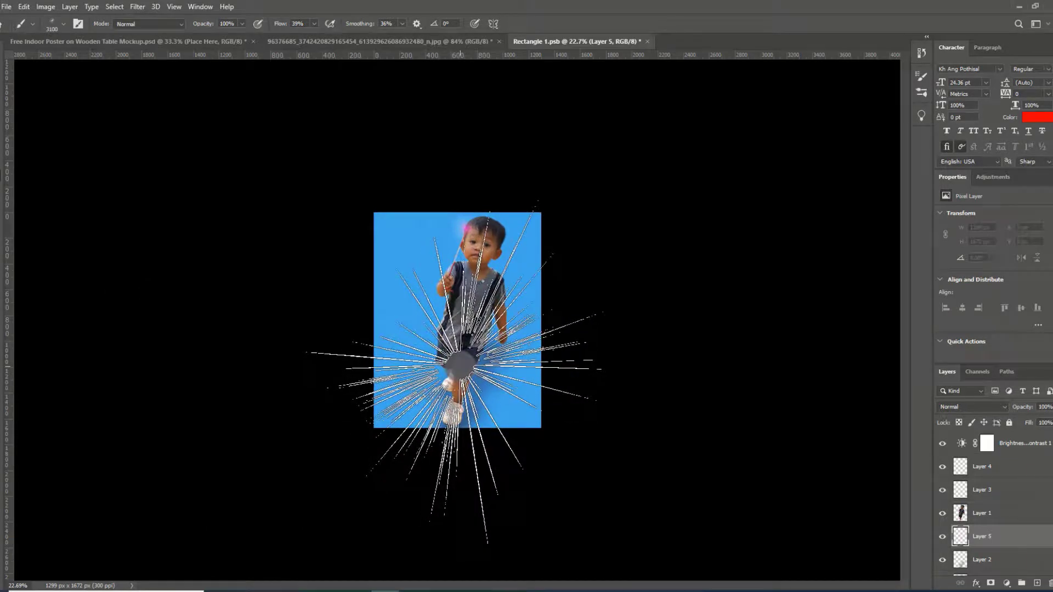
left_click(462, 365)
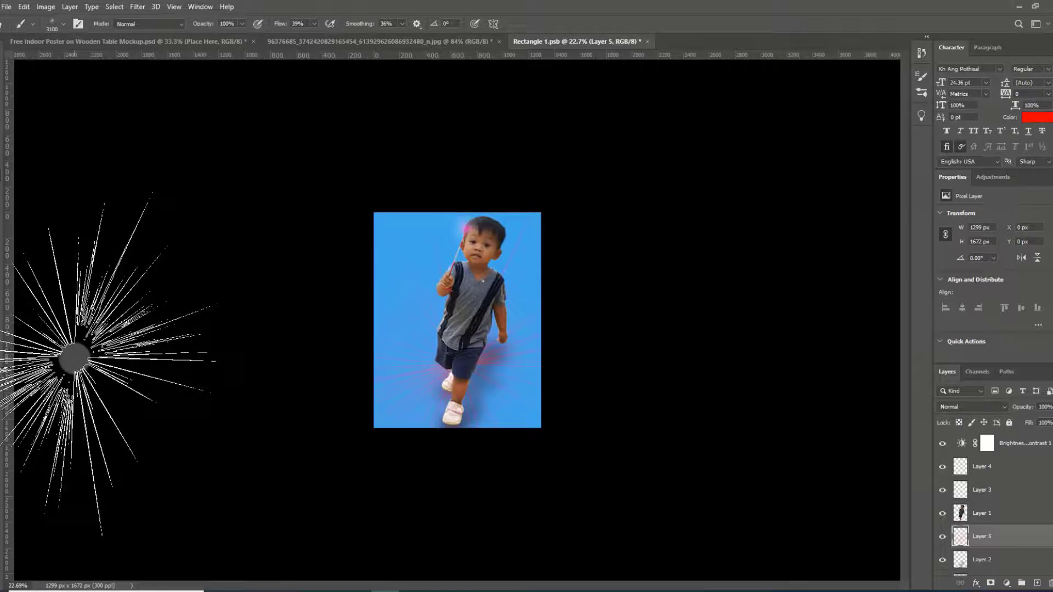
With white selected, add Layer 6 and stamp white rays around the boy's legs.
left_click(4, 387)
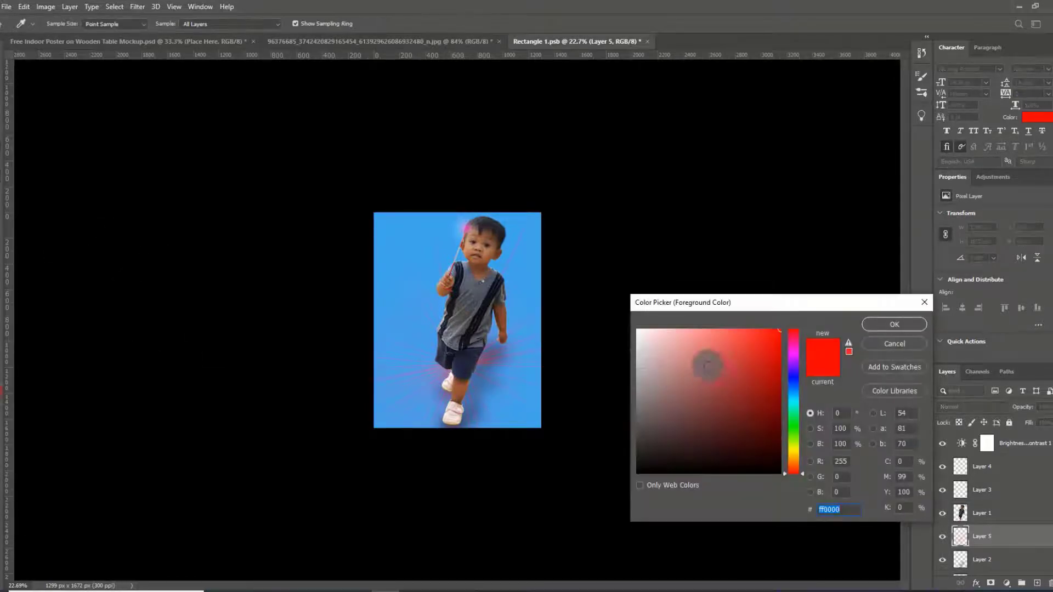
left_click(895, 323)
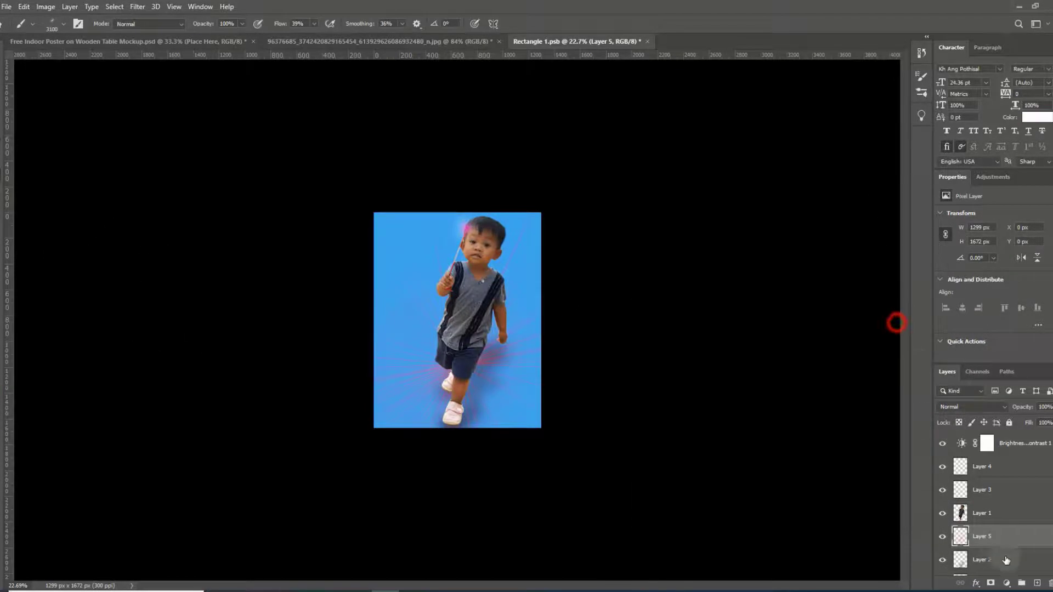
left_click(1031, 582)
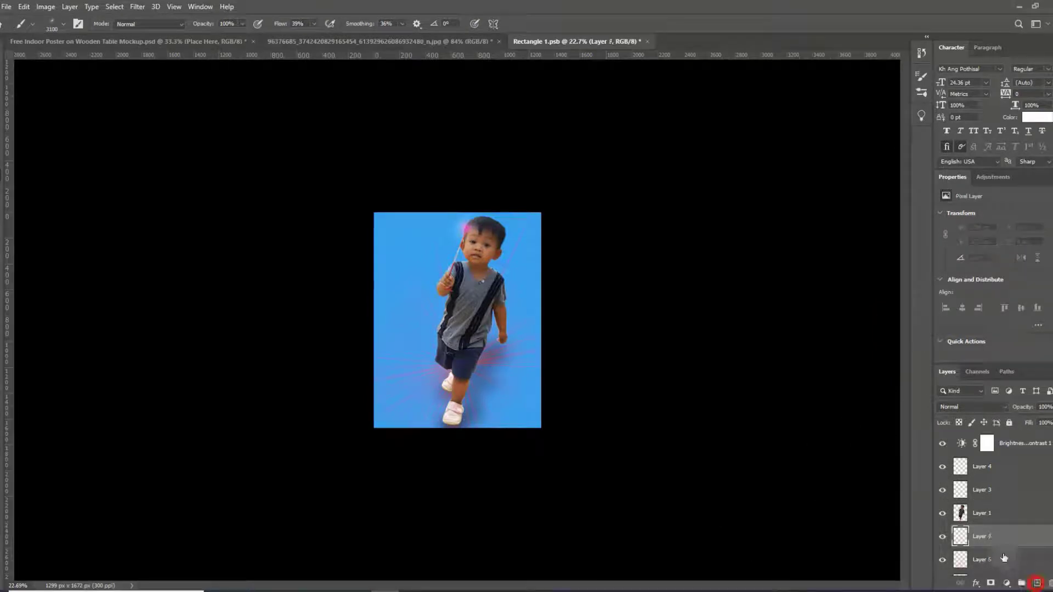
double_click(981, 538)
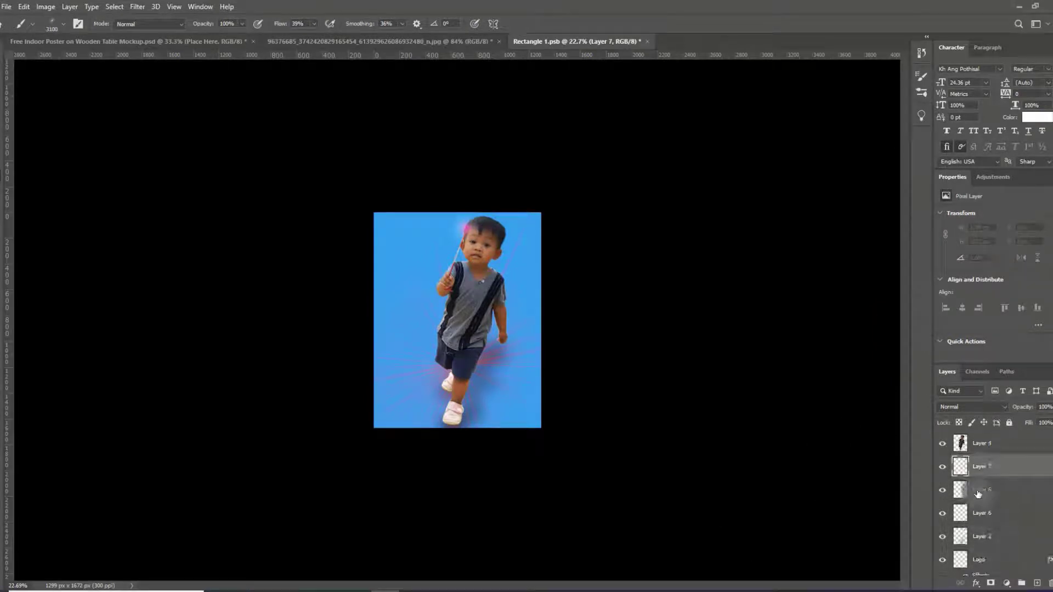
scroll(981, 540, "down", 3)
left_click(980, 490)
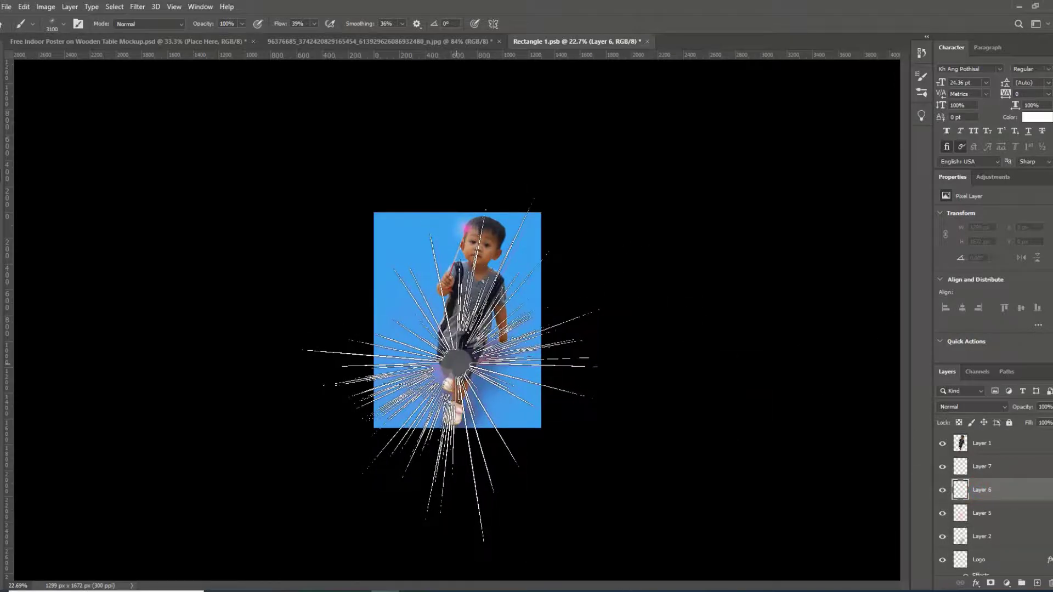
left_click(456, 366)
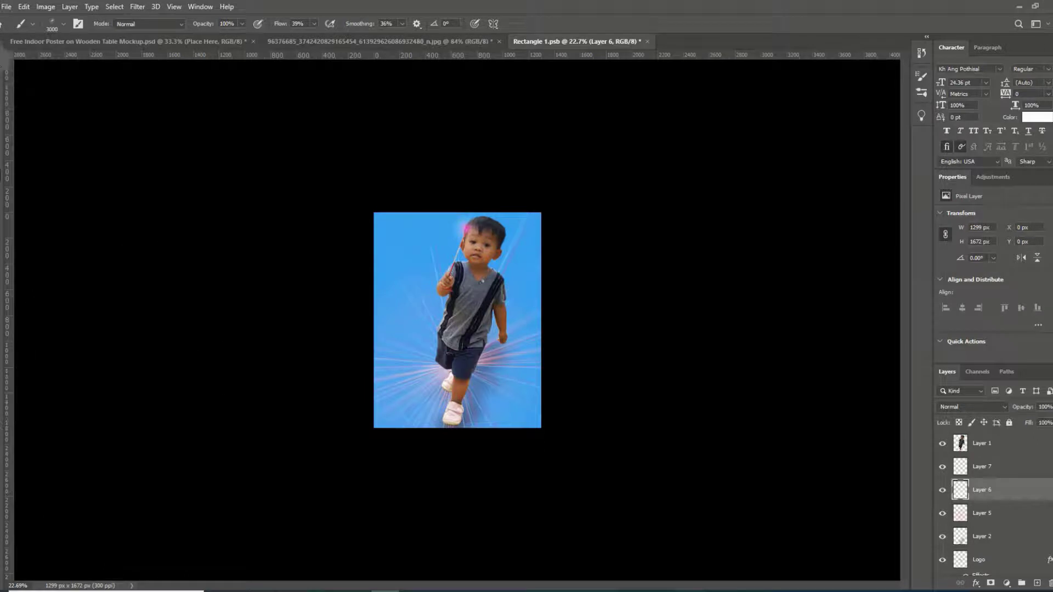
key("v")
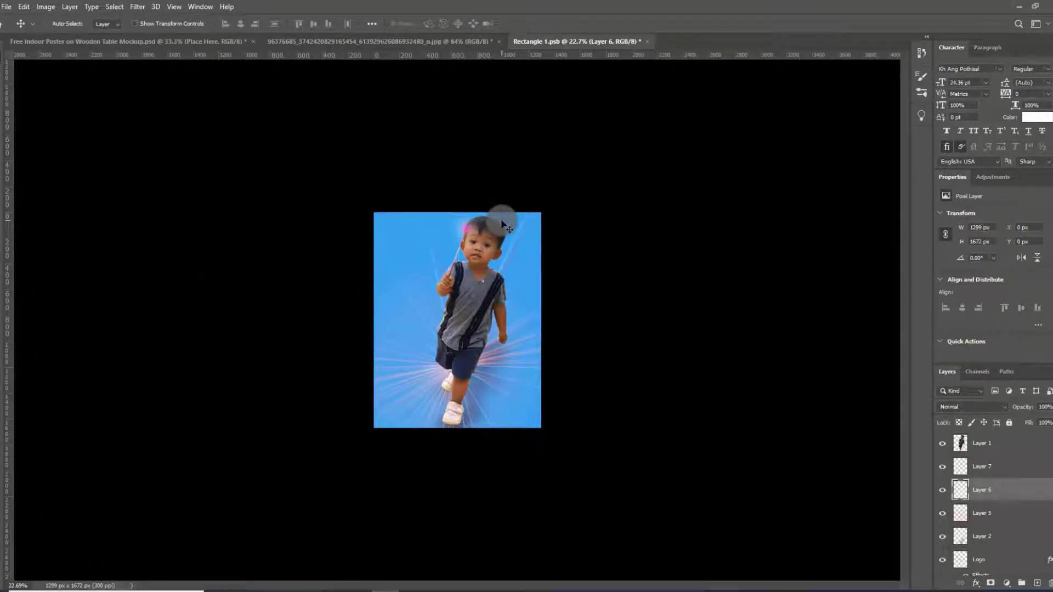
Save the poster with Ctrl+S, check the frame mockup, then return to Rectangle 1.psb.
key("ctrl+s")
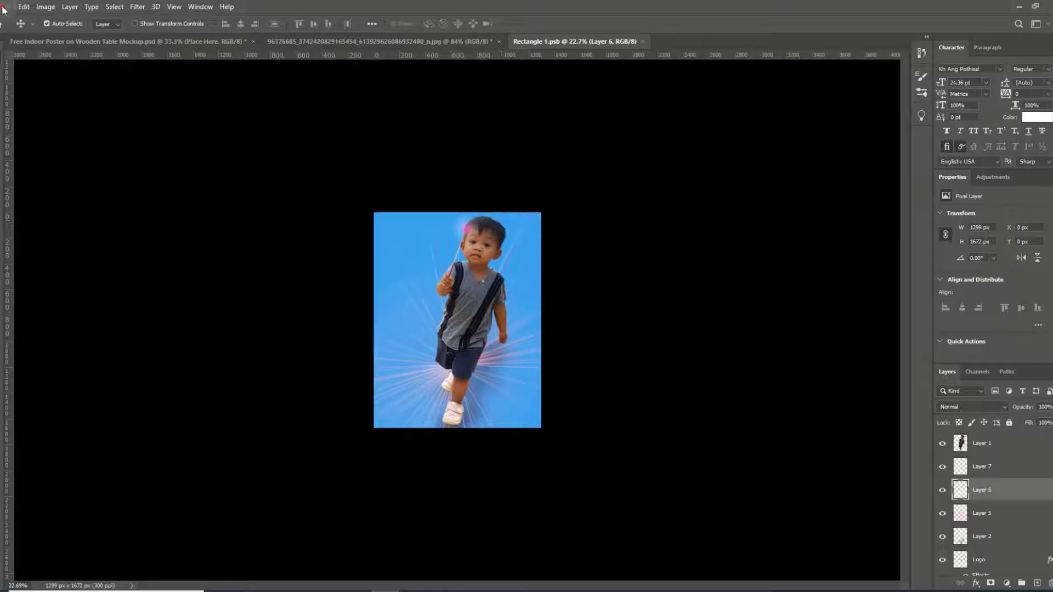
left_click(3, 9)
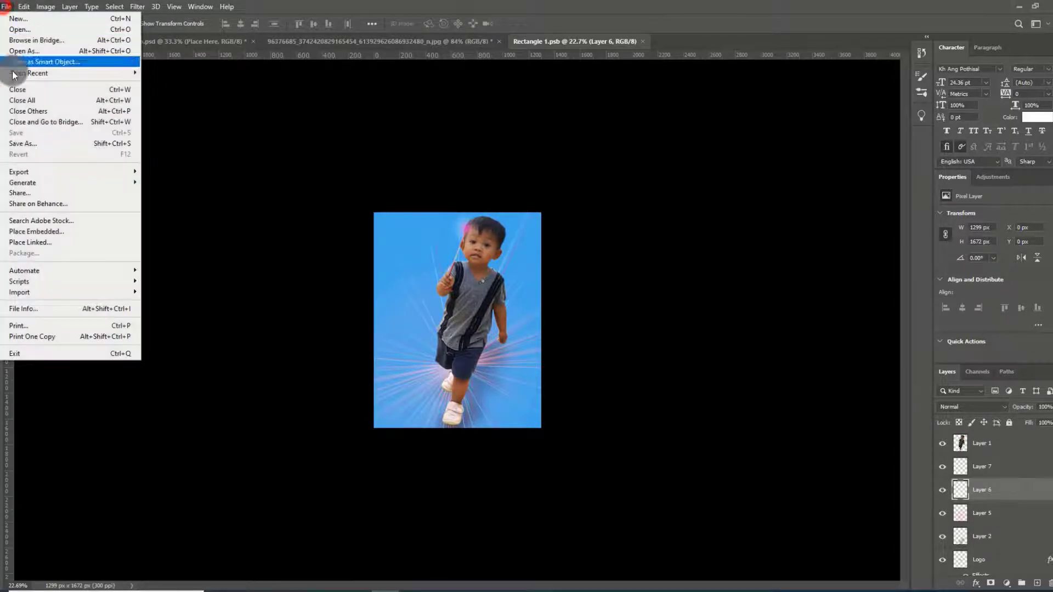
left_click(7, 9)
left_click(75, 43)
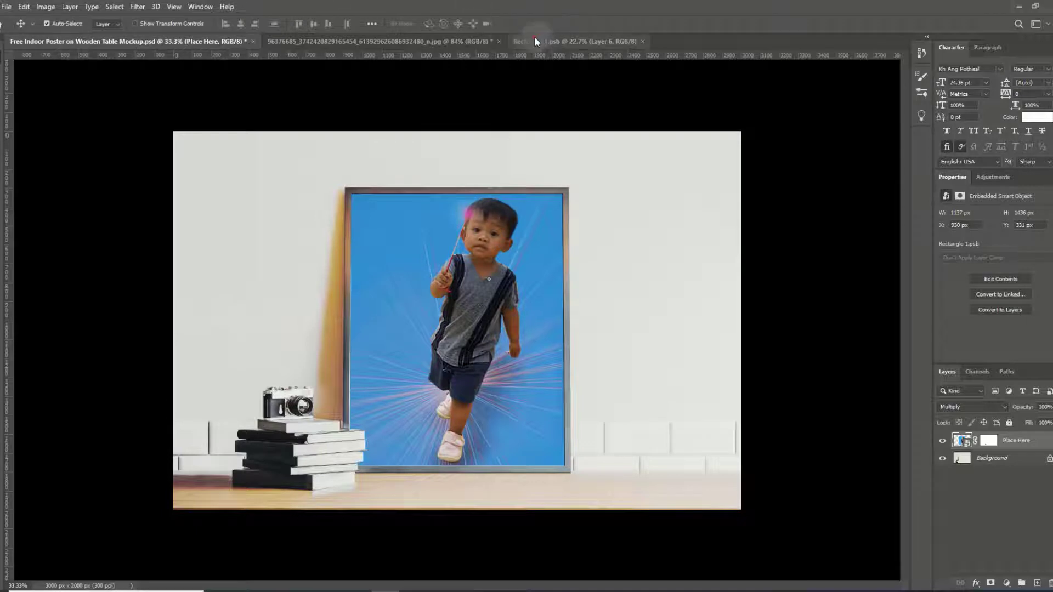
left_click(512, 43)
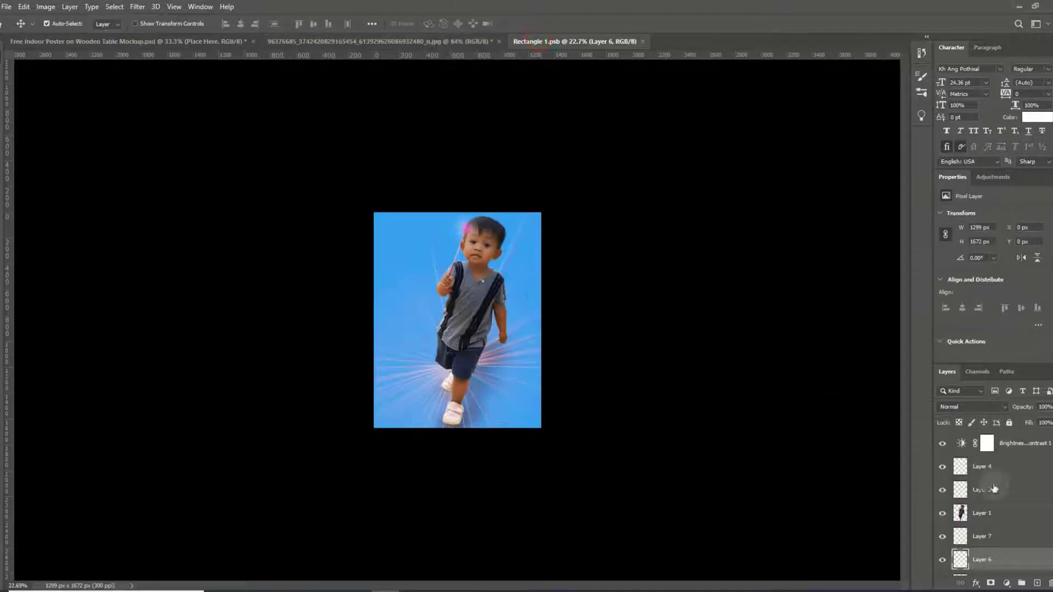
Brighten the boy on Layer 1 with a subtle upward Curves adjustment.
left_click(986, 515)
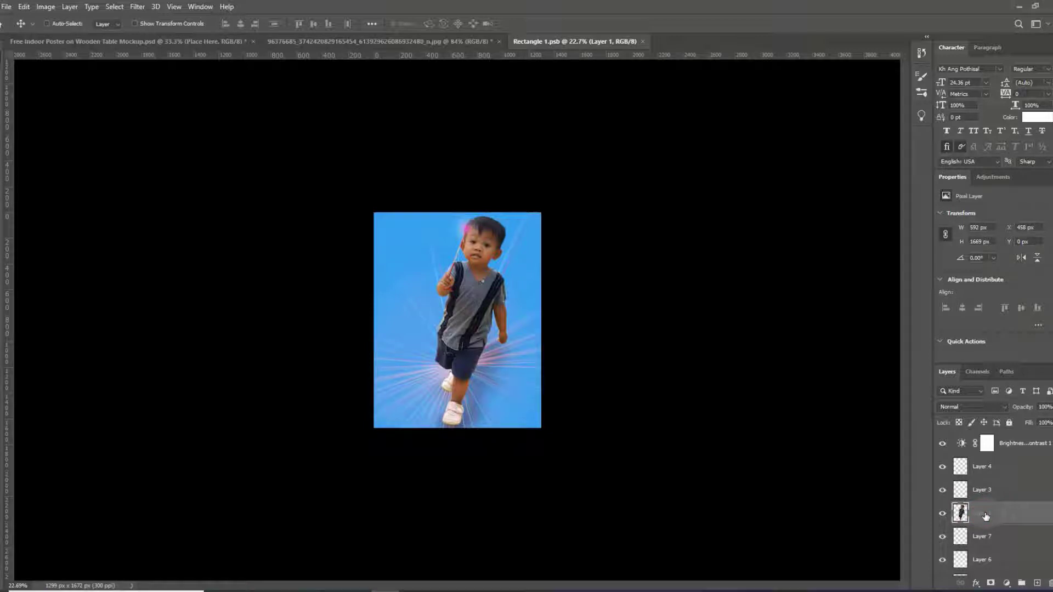
key("m")
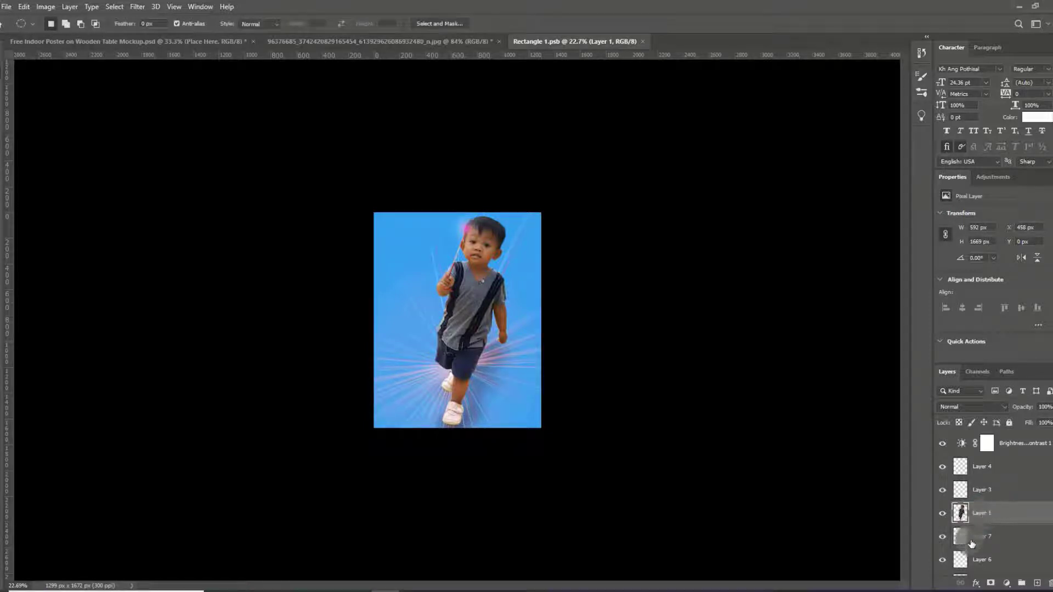
left_click(1008, 585)
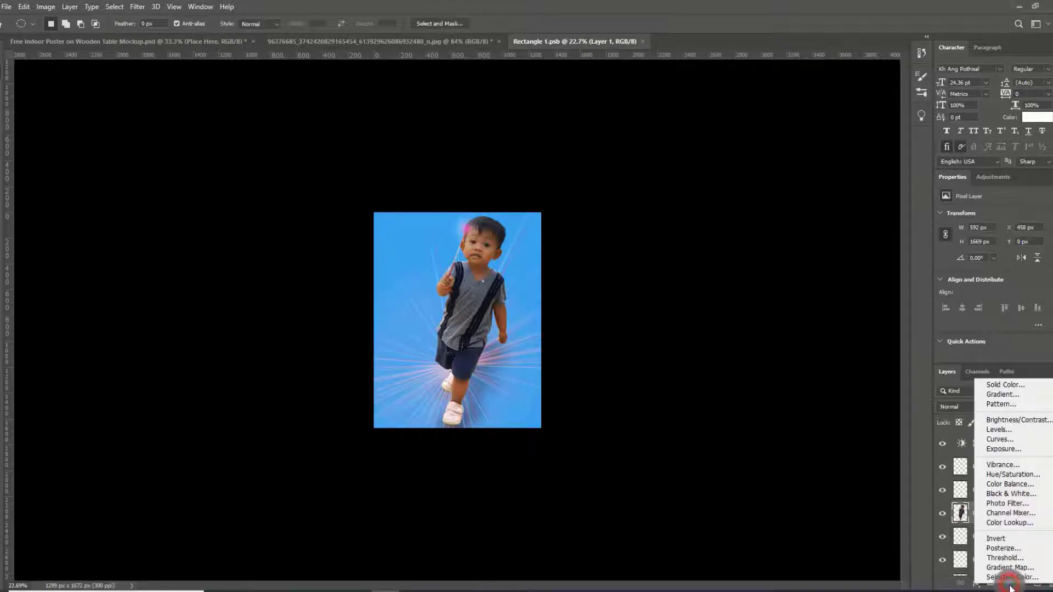
left_click(46, 7)
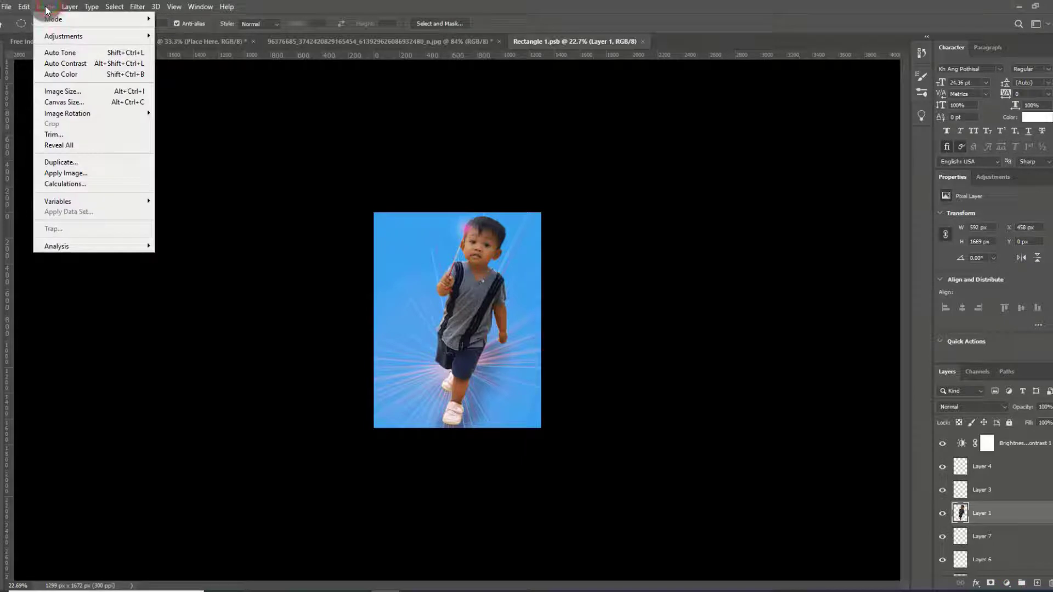
left_click(62, 36)
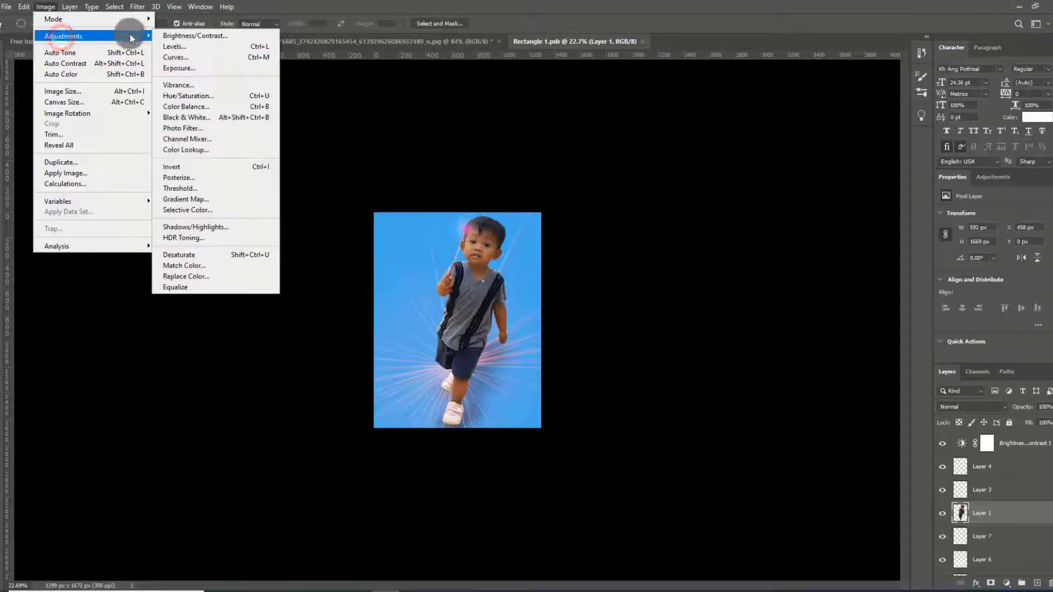
left_click(197, 57)
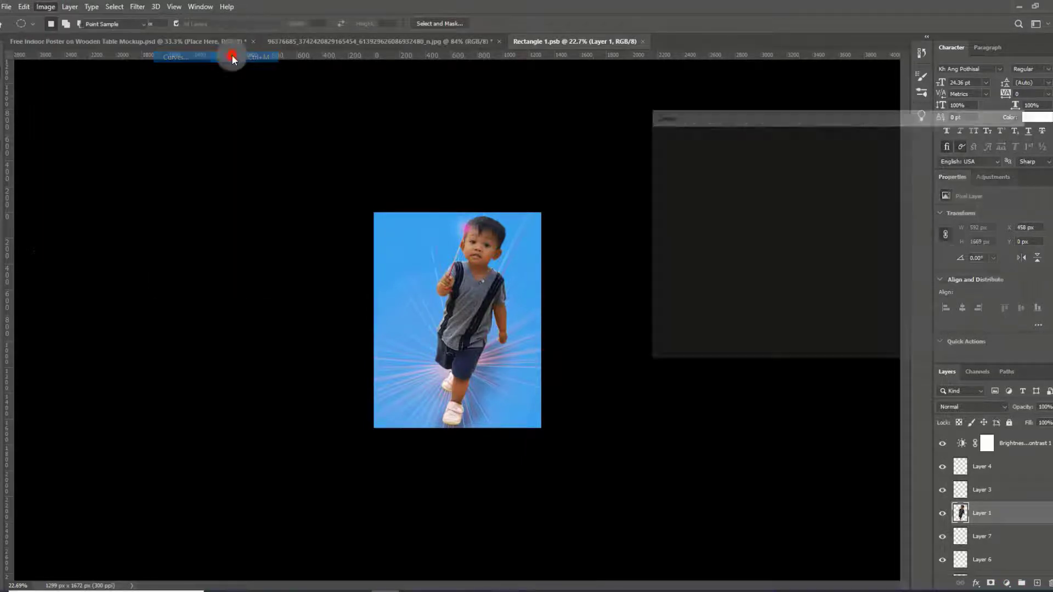
left_click_drag(779, 239, 766, 227)
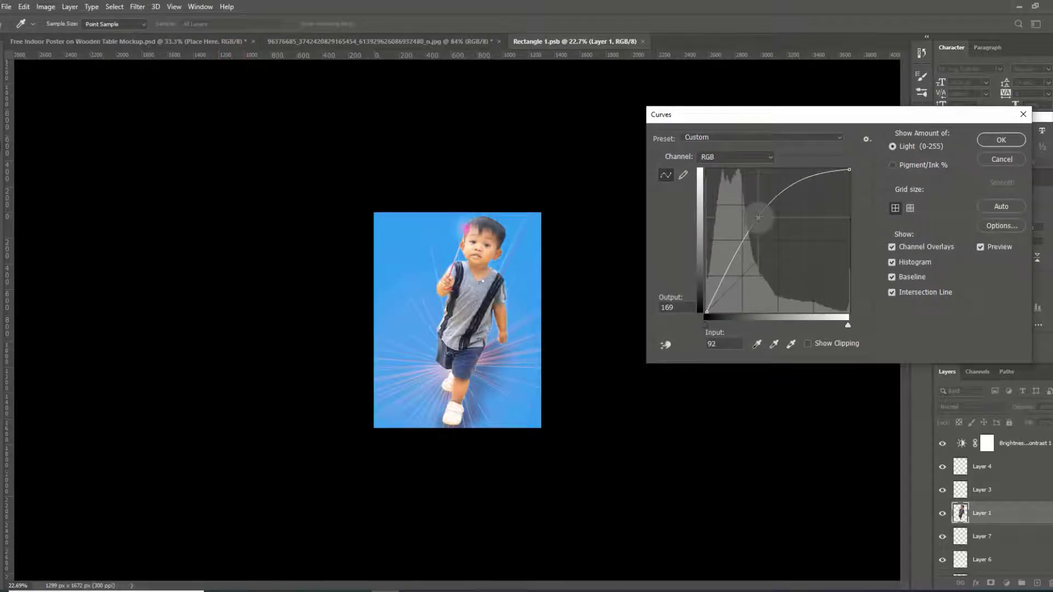
mouse_move(766, 228)
left_mouse_down()
mouse_move(766, 248)
mouse_move(757, 237)
left_mouse_up()
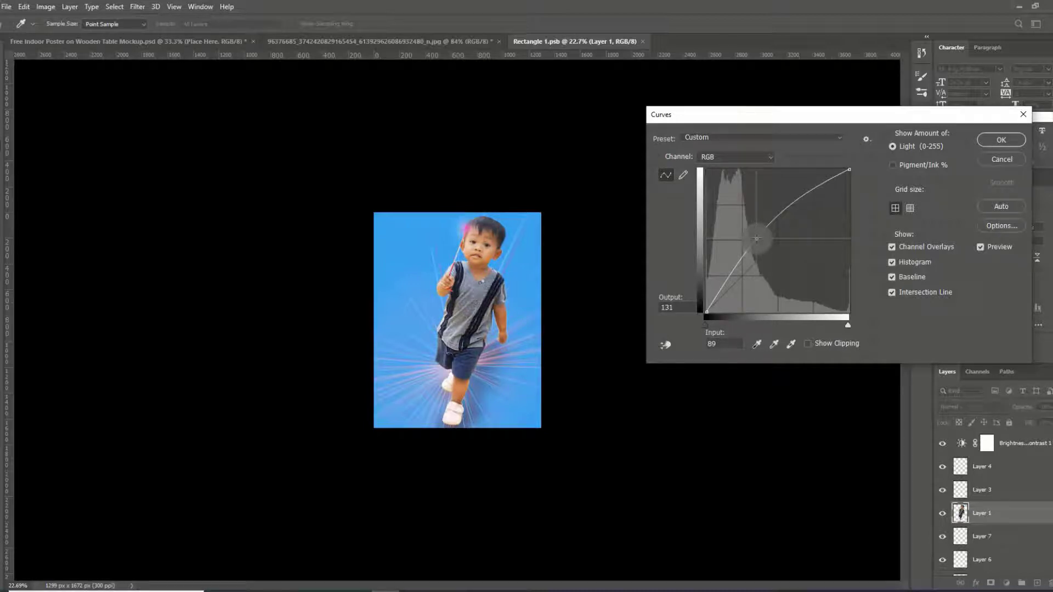
left_click_drag(756, 238, 758, 241)
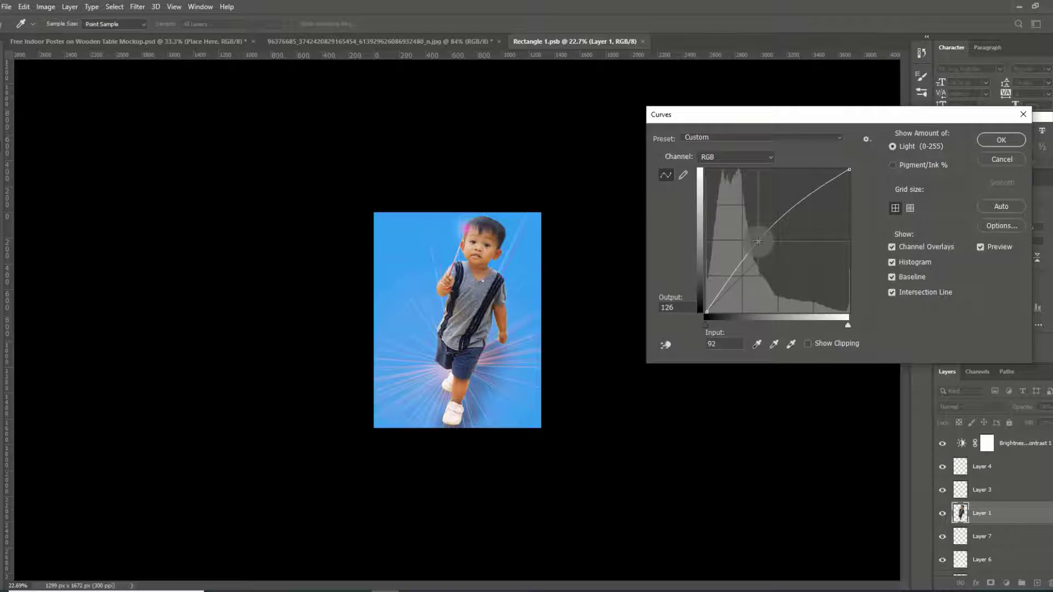
left_click(1000, 140)
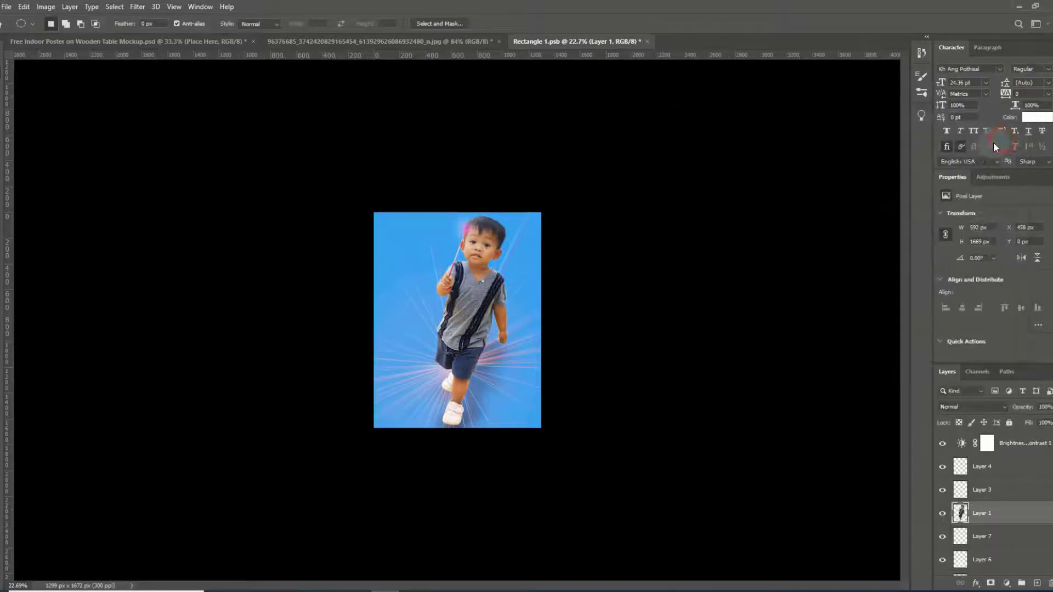
Toggle the Rectangle 1 background layer's visibility off and back on.
scroll(982, 549, "down", 5)
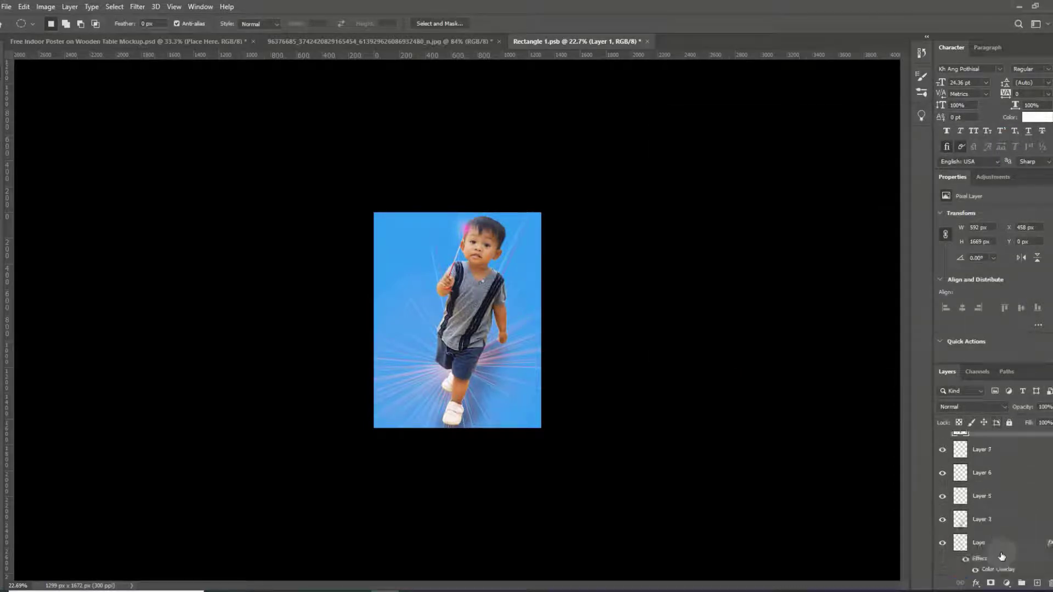
left_click(977, 569)
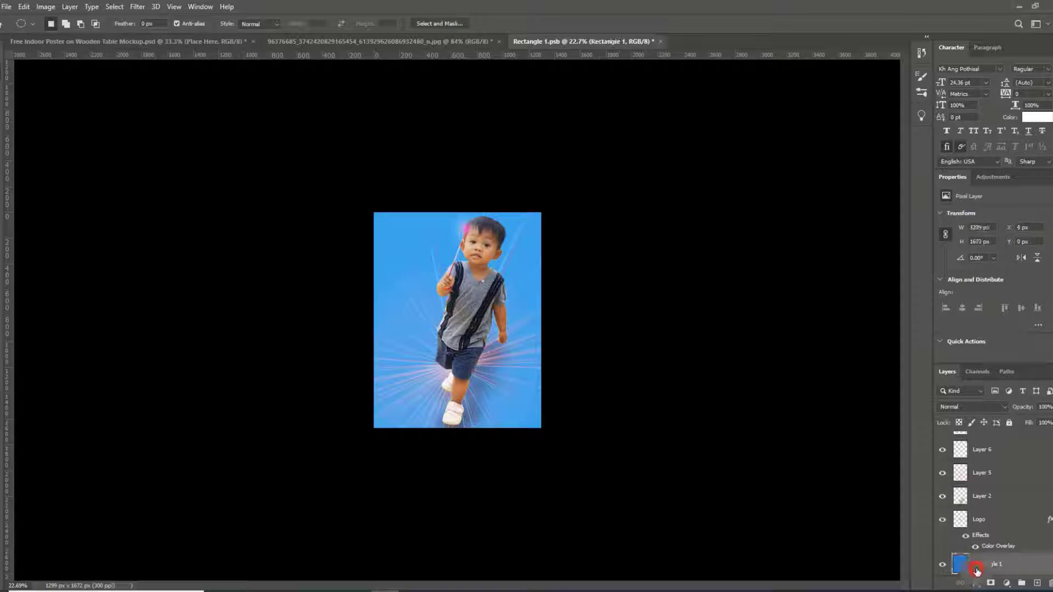
left_click(941, 565)
left_click(942, 567)
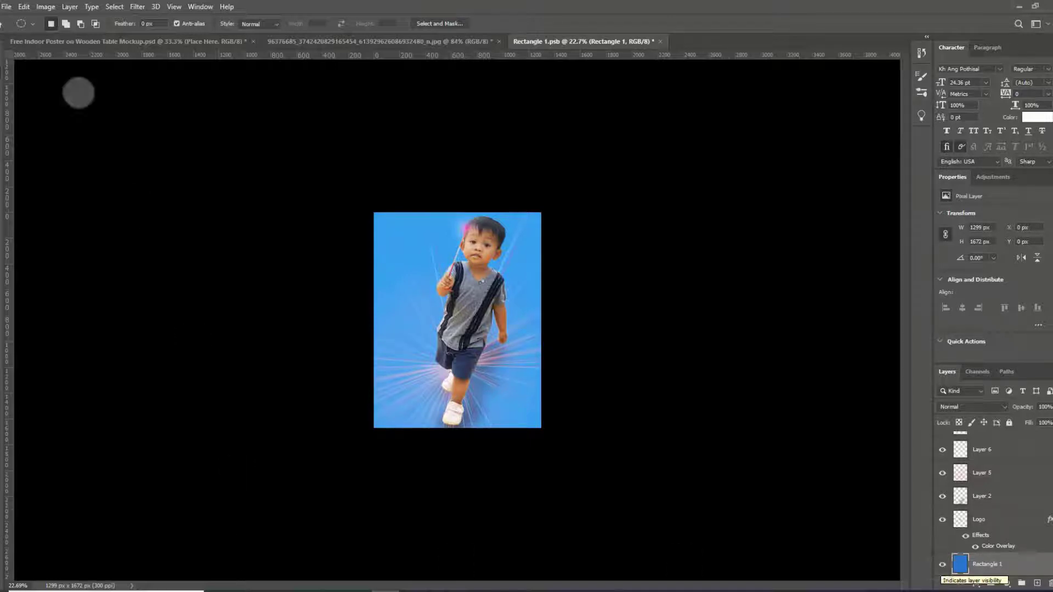
Preview the brightened boy in the frame mockup, then return to Rectangle 1.psb.
left_click(121, 41)
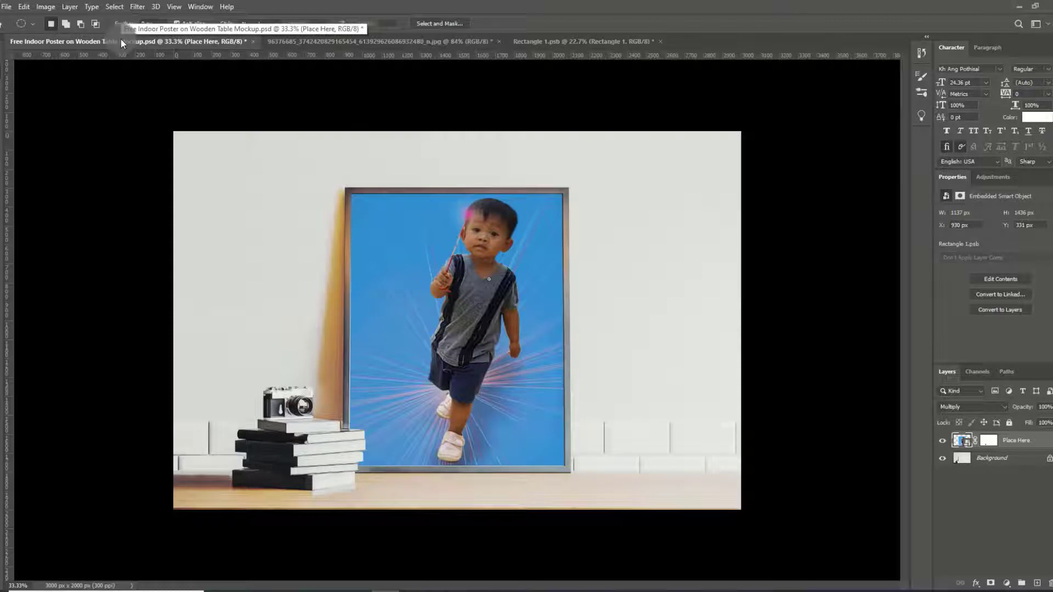
left_click(543, 40)
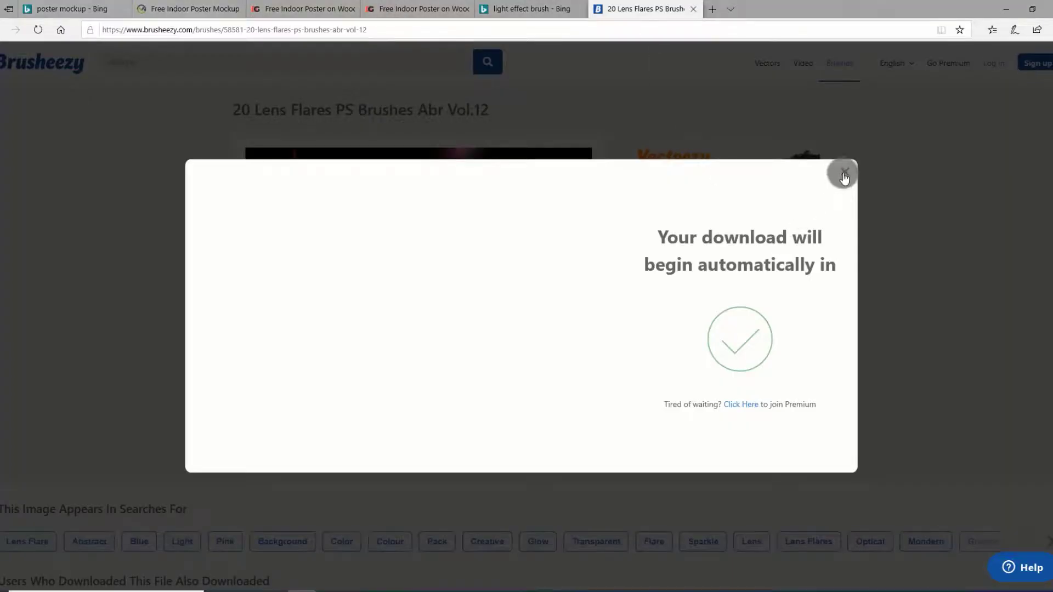
Close the Brusheezy download notice and search Bing for 'flower file' in a new tab.
left_click(844, 175)
left_click(713, 9)
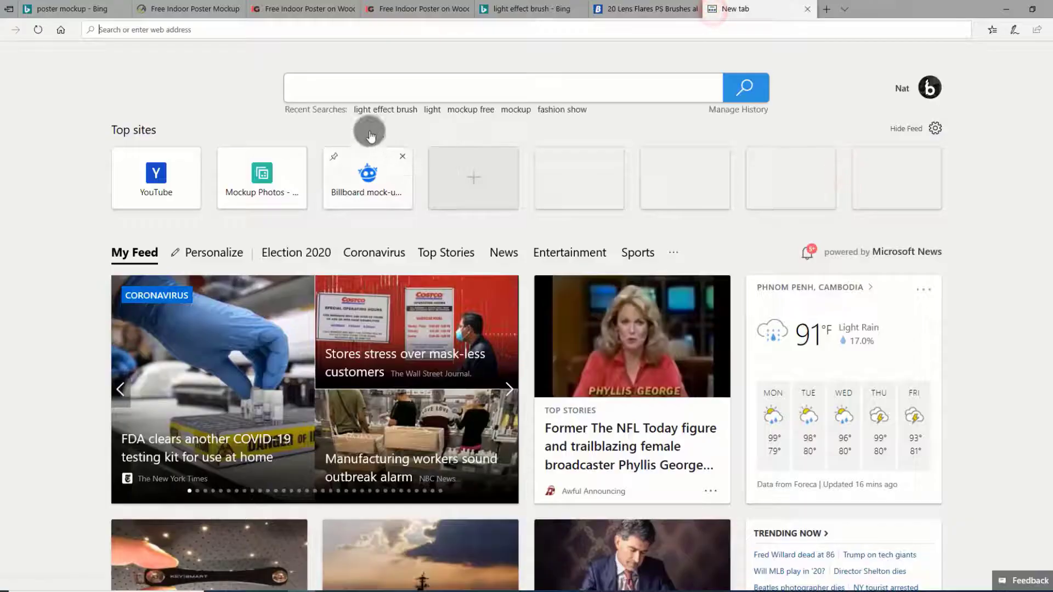
left_click(337, 98)
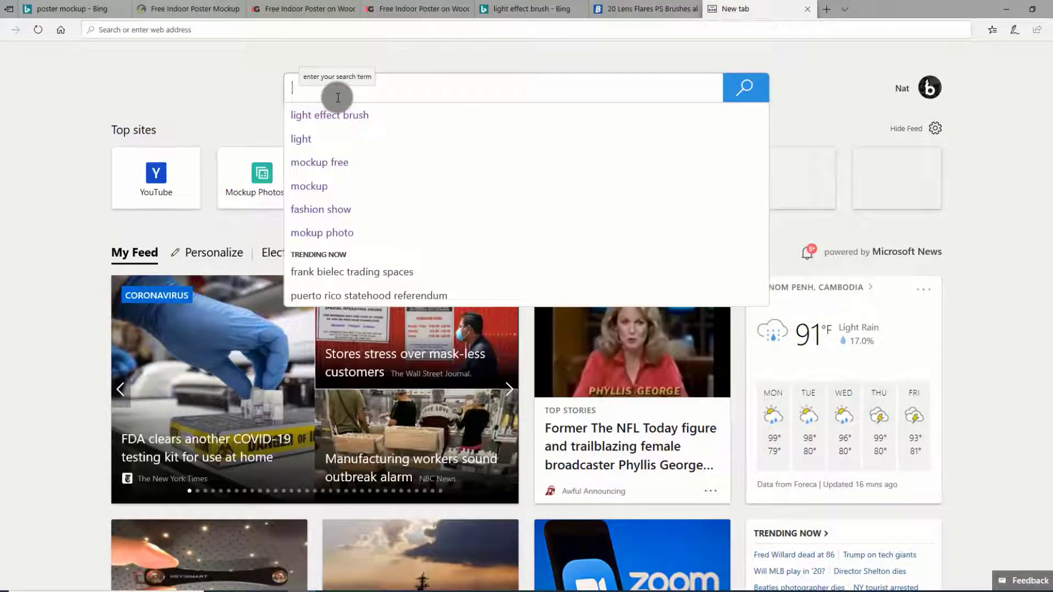
type("flower ")
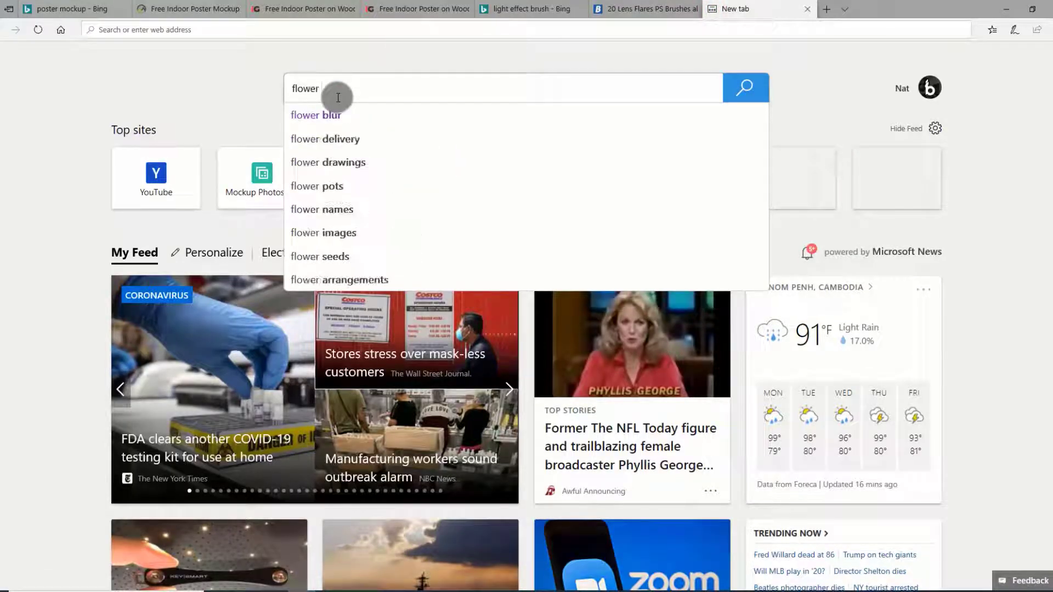
type("fil")
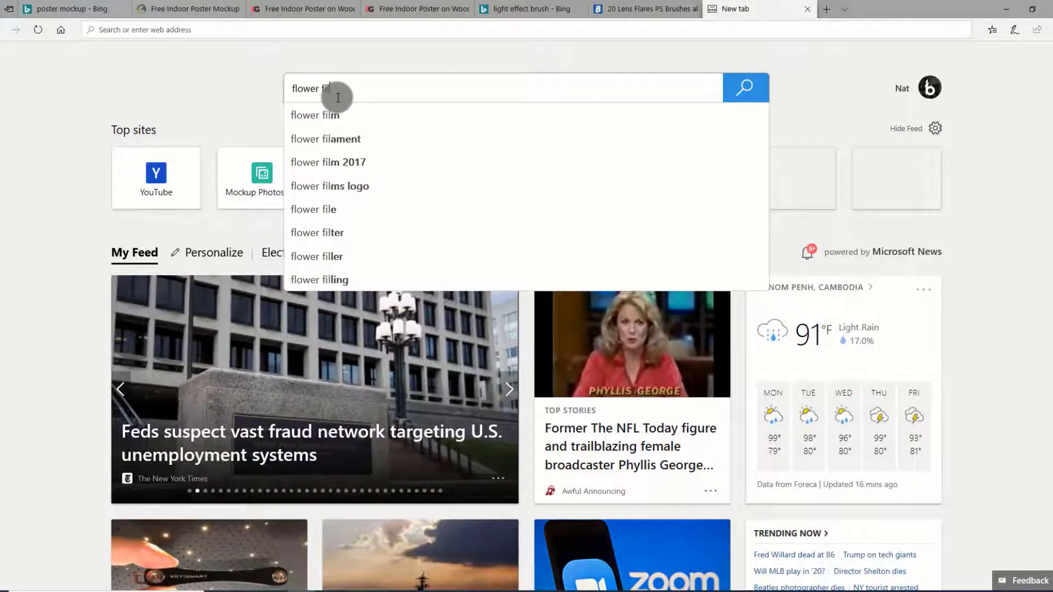
type("ed")
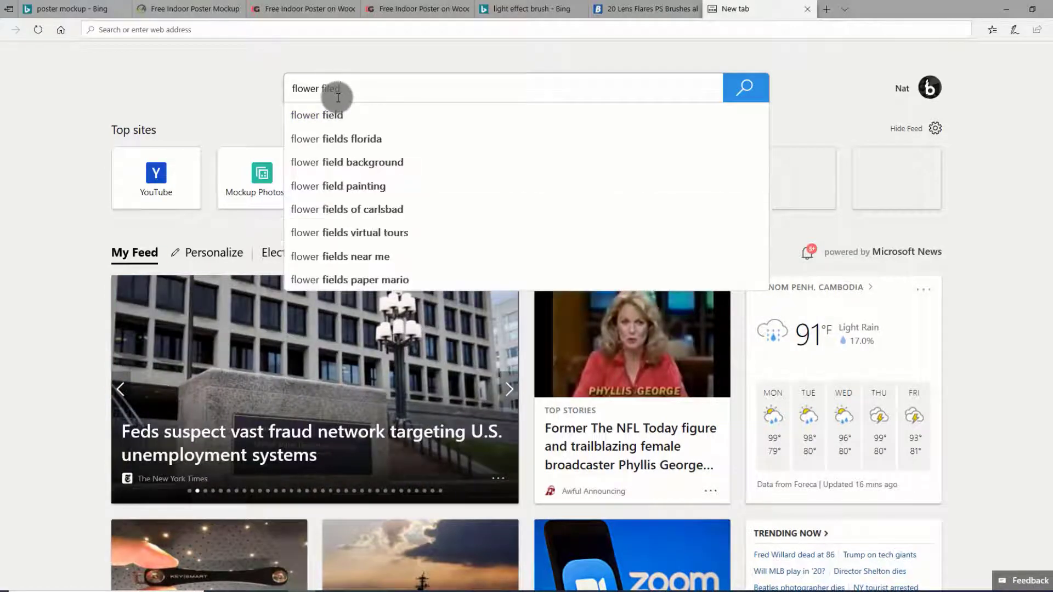
key("Return")
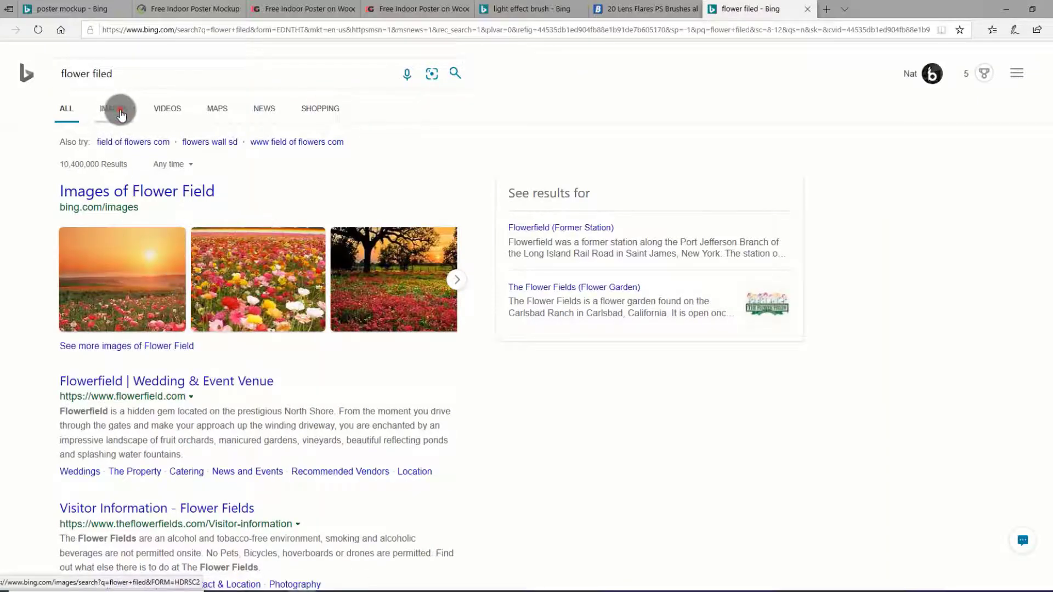
Show image results and scroll through the flower field photos and back up.
left_click(120, 111)
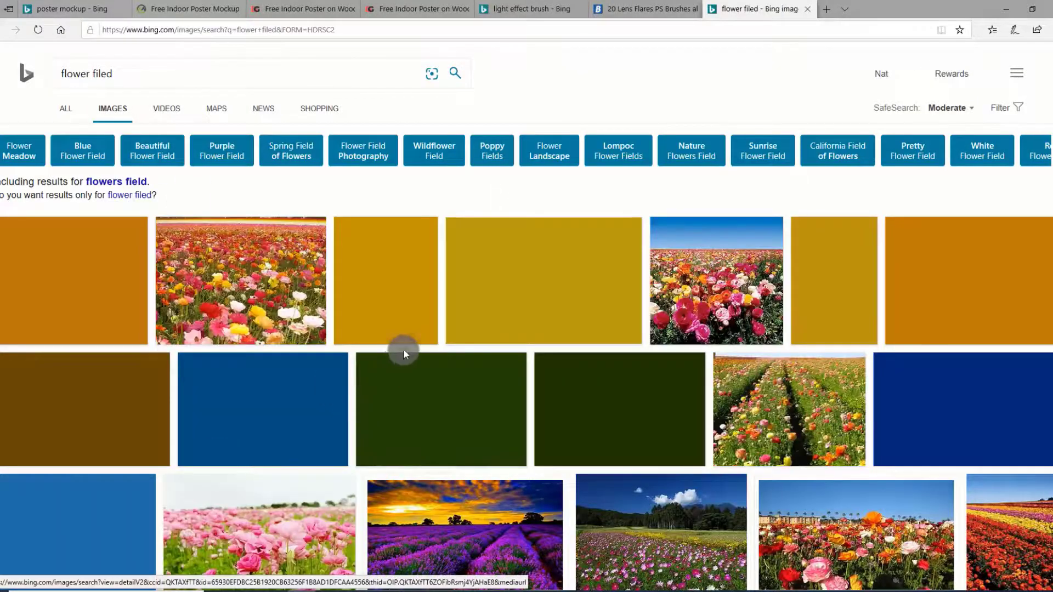
scroll(404, 349, "down", 5)
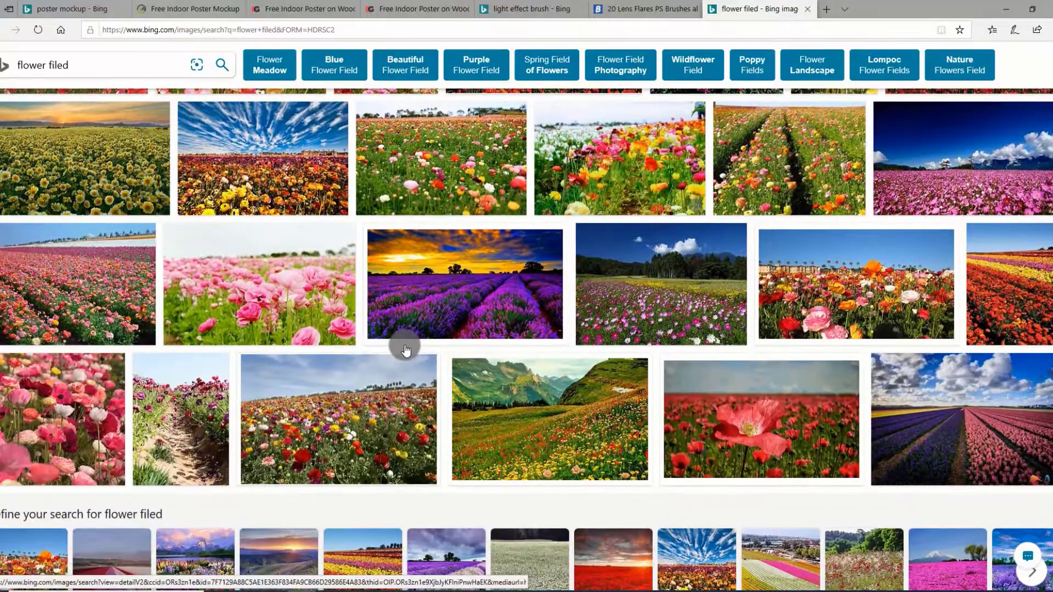
scroll(404, 350, "down", 6)
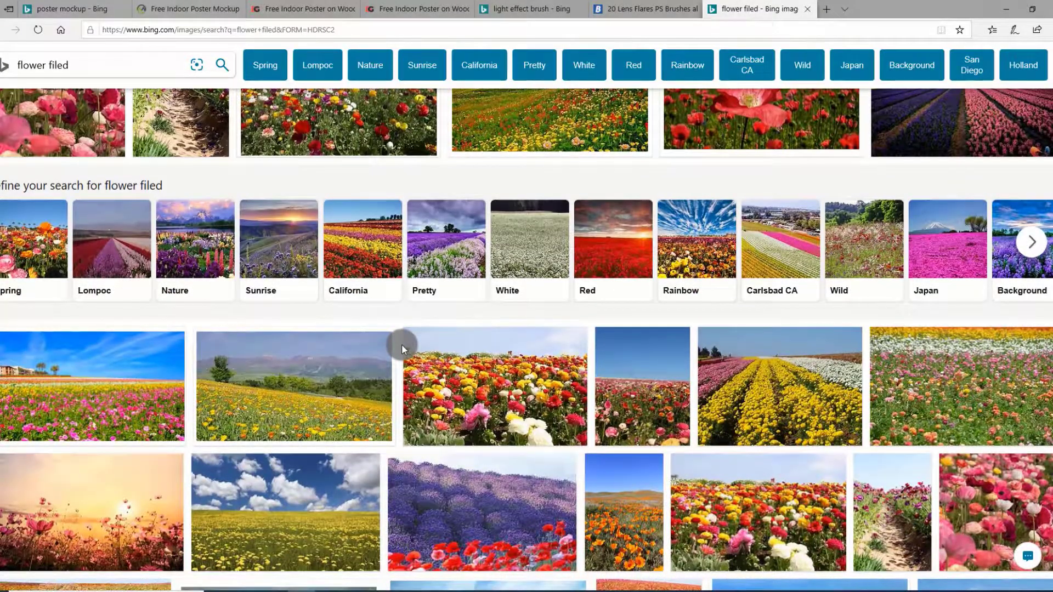
scroll(402, 344, "down", 4)
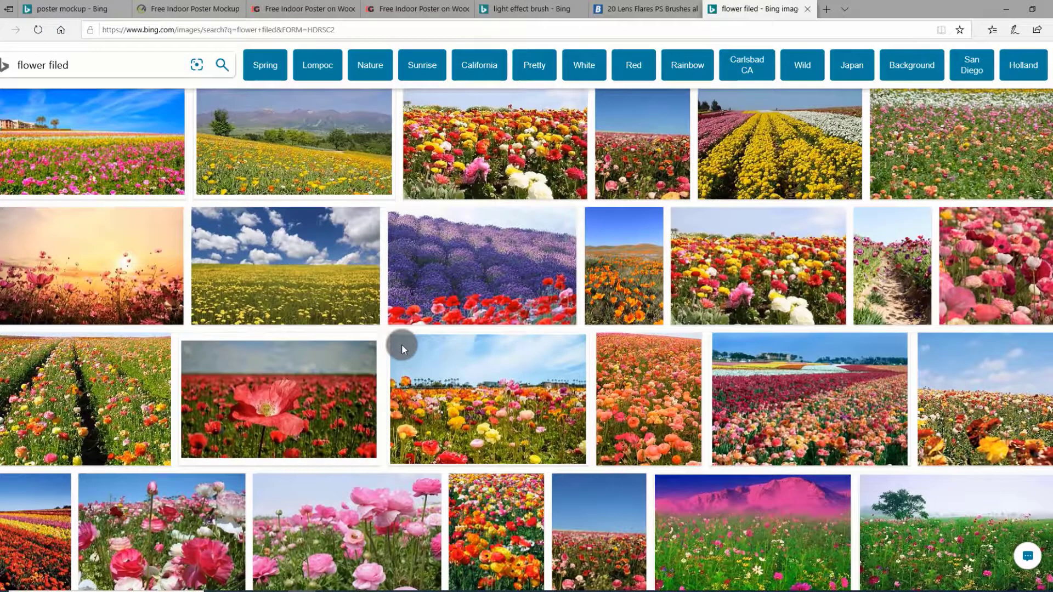
scroll(423, 395, "up", 10)
scroll(429, 398, "up", 1)
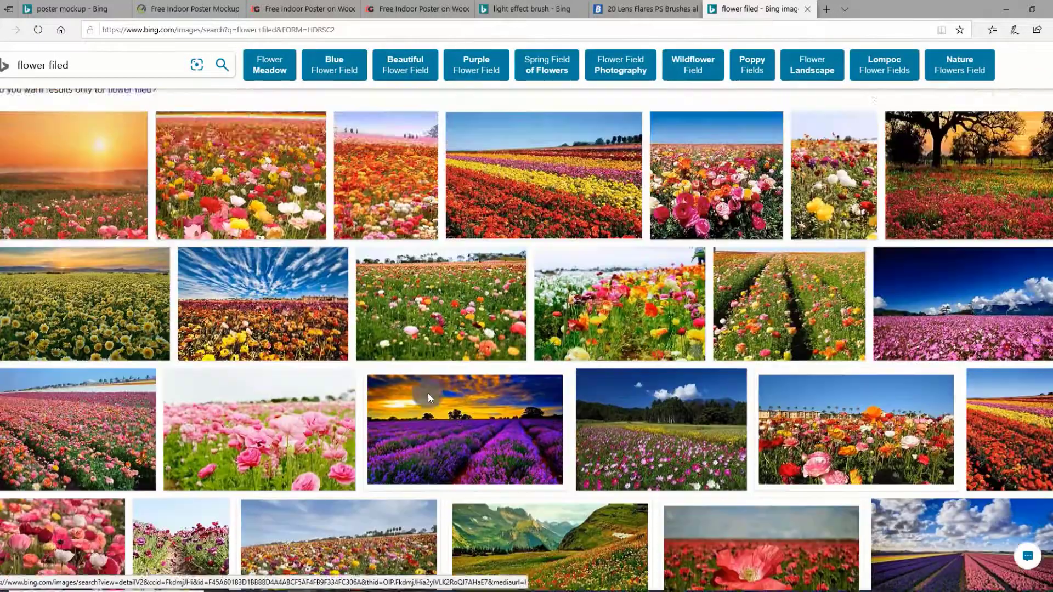
scroll(429, 399, "up", 2)
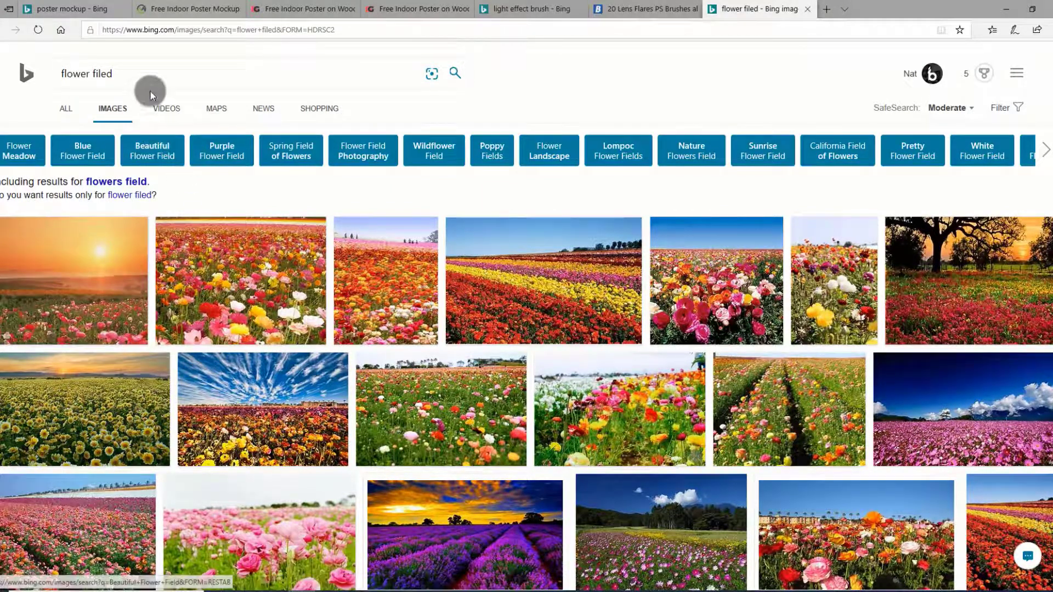
Replace the query with the 'background wallpaper' suggestion and run the image search.
left_click(145, 74)
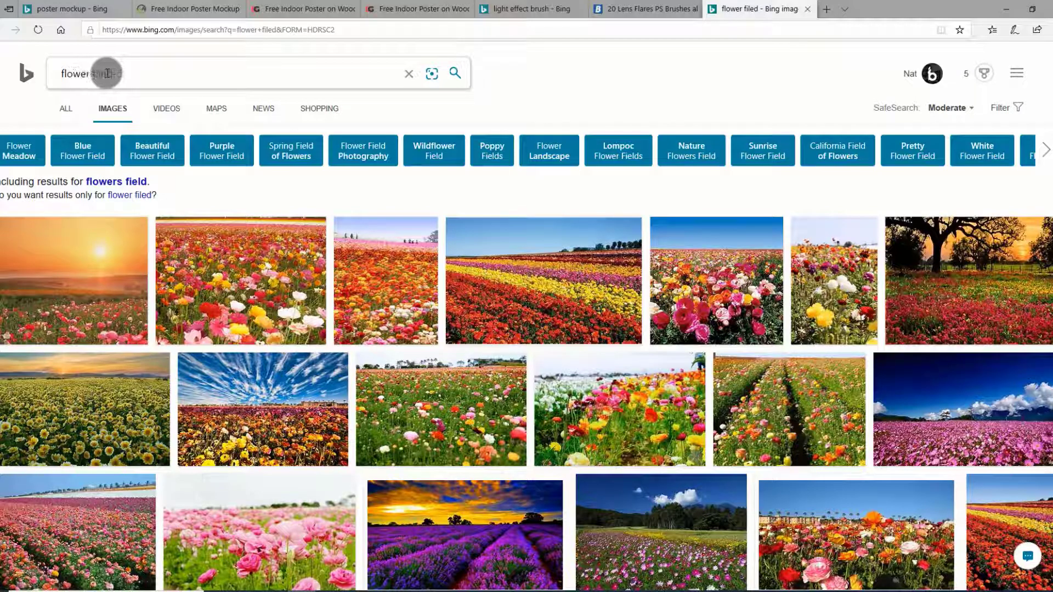
triple_click(127, 73)
type("b")
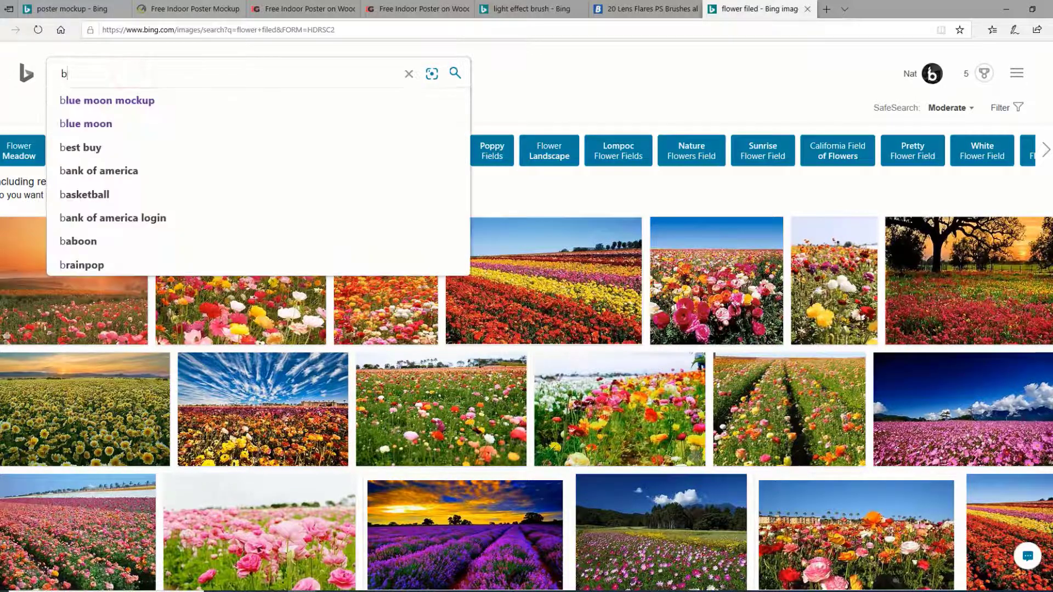
type("akc")
key("BackSpace")
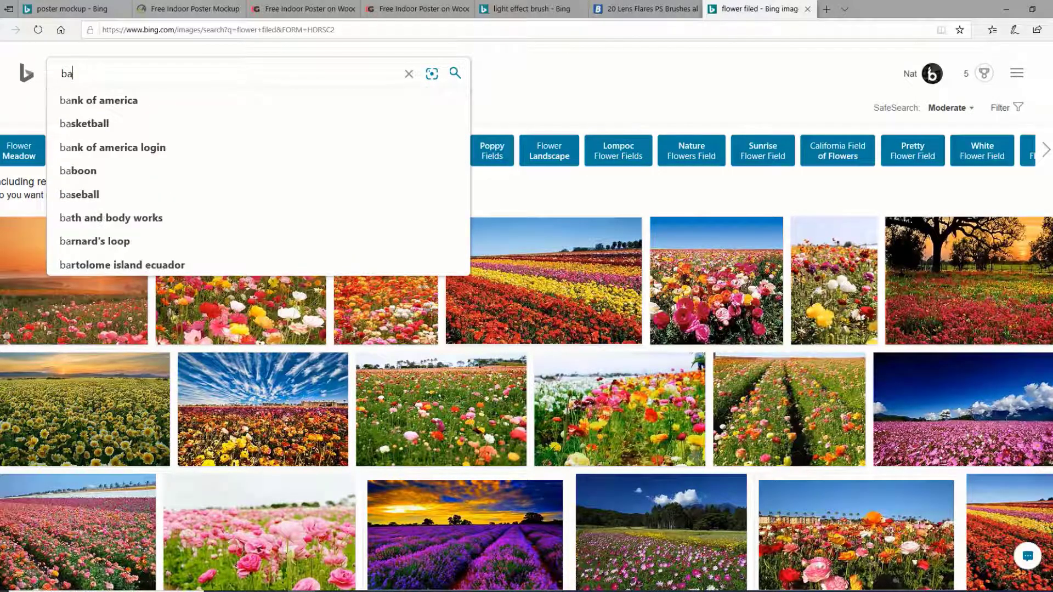
type("ckb")
key("BackSpace")
type("g")
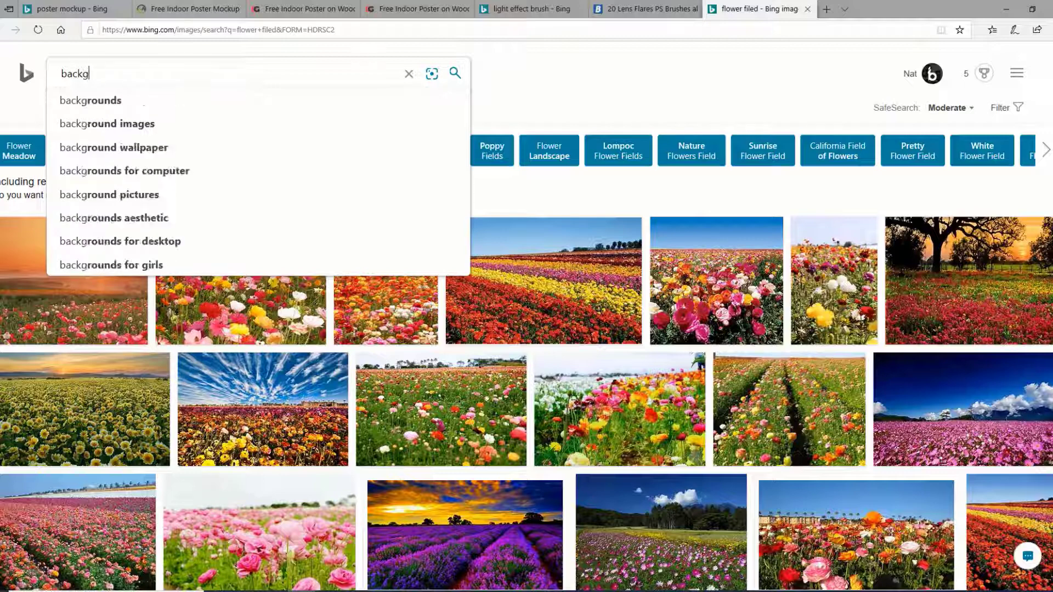
type("round")
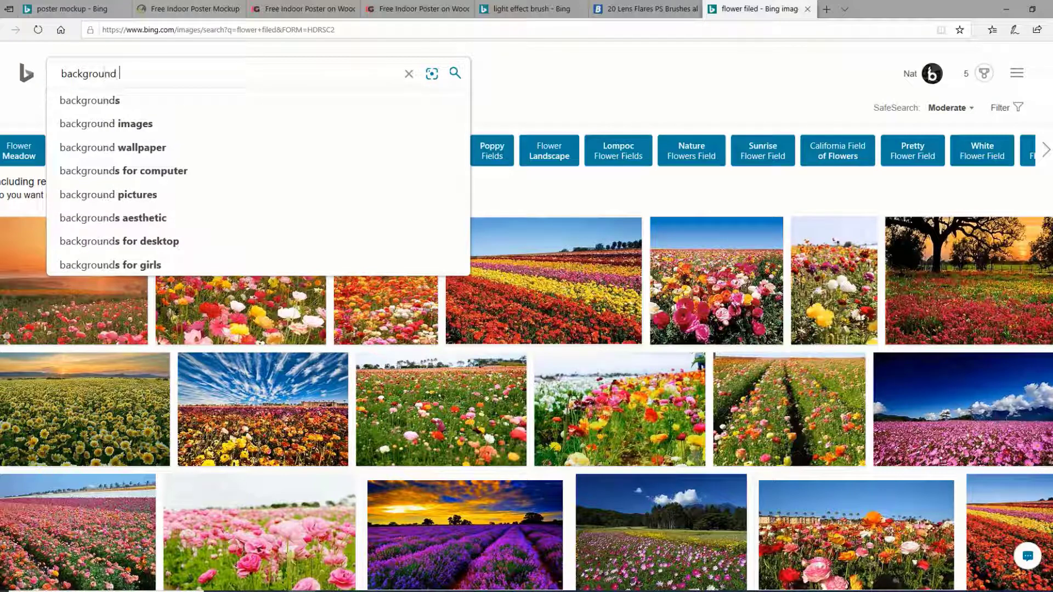
key("Down")
key("Down")
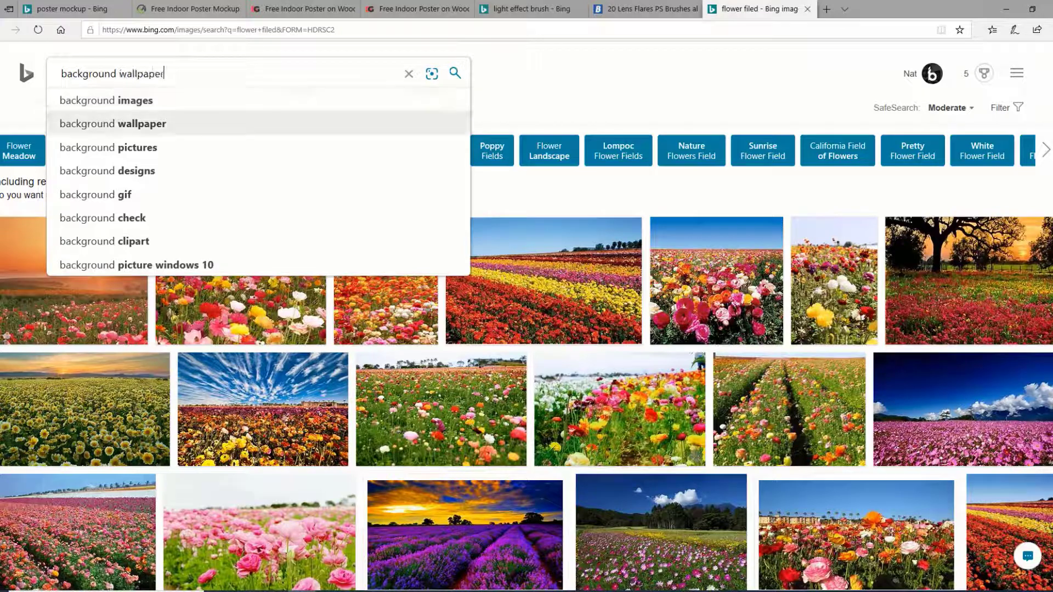
key("Return")
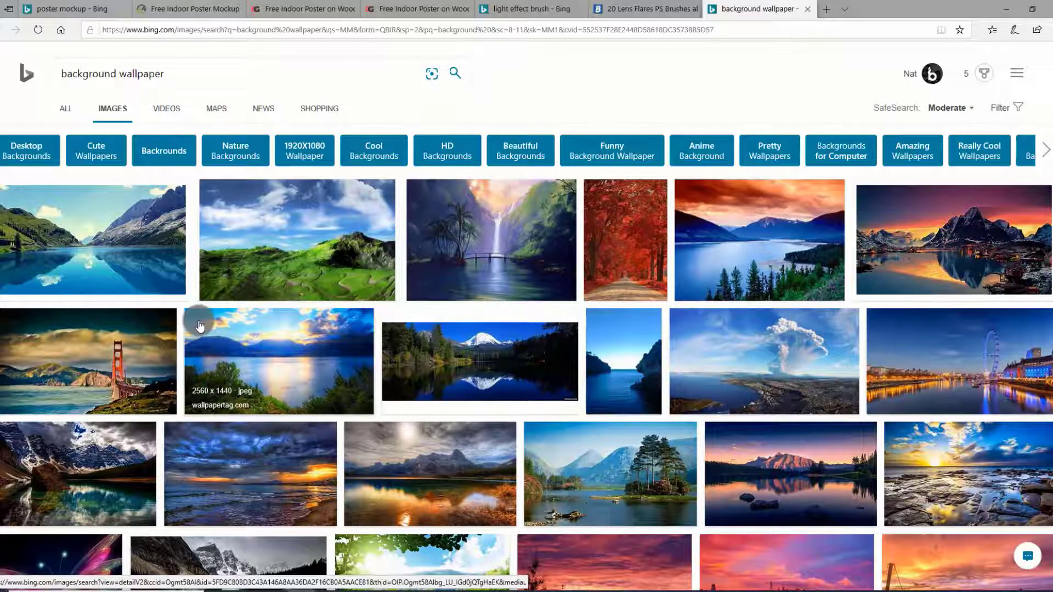
Preview a waterfall picture, close it, and scroll further through the results.
scroll(200, 326, "down", 3)
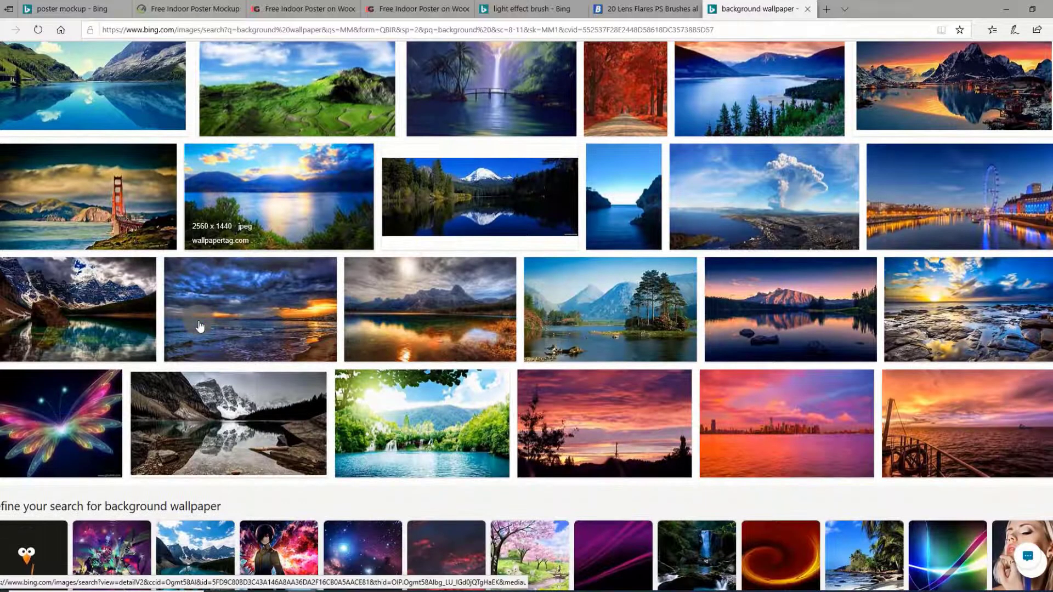
scroll(200, 326, "up", 3)
left_click(508, 240)
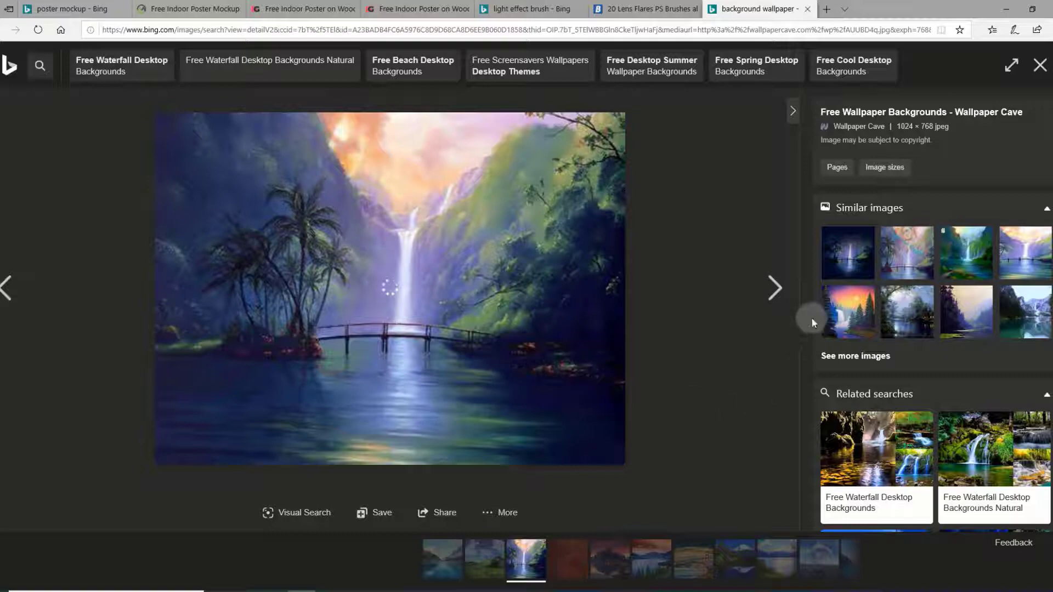
left_click(1041, 65)
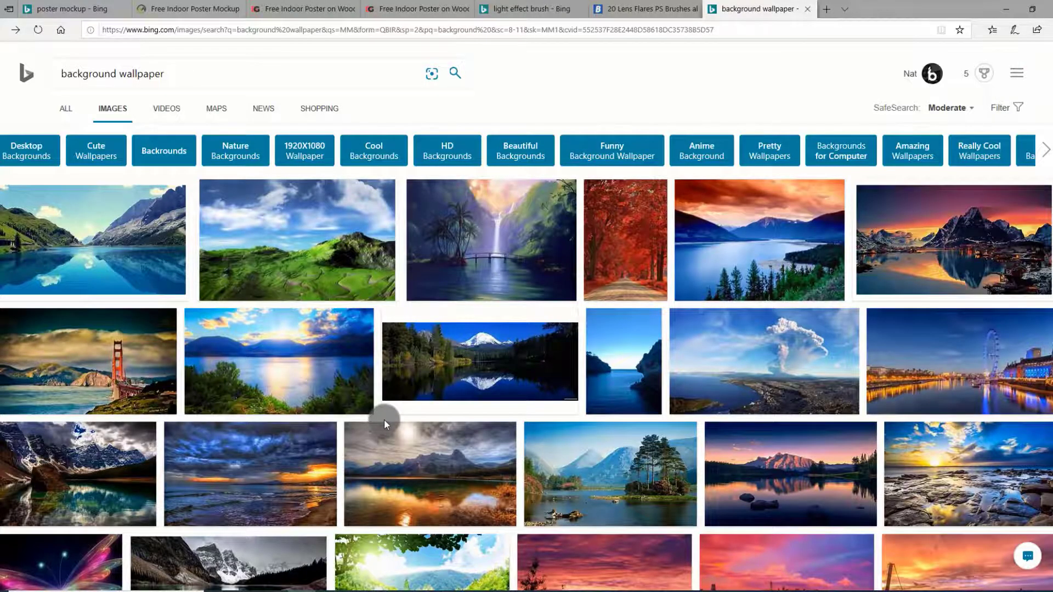
scroll(383, 419, "down", 3)
scroll(384, 419, "down", 5)
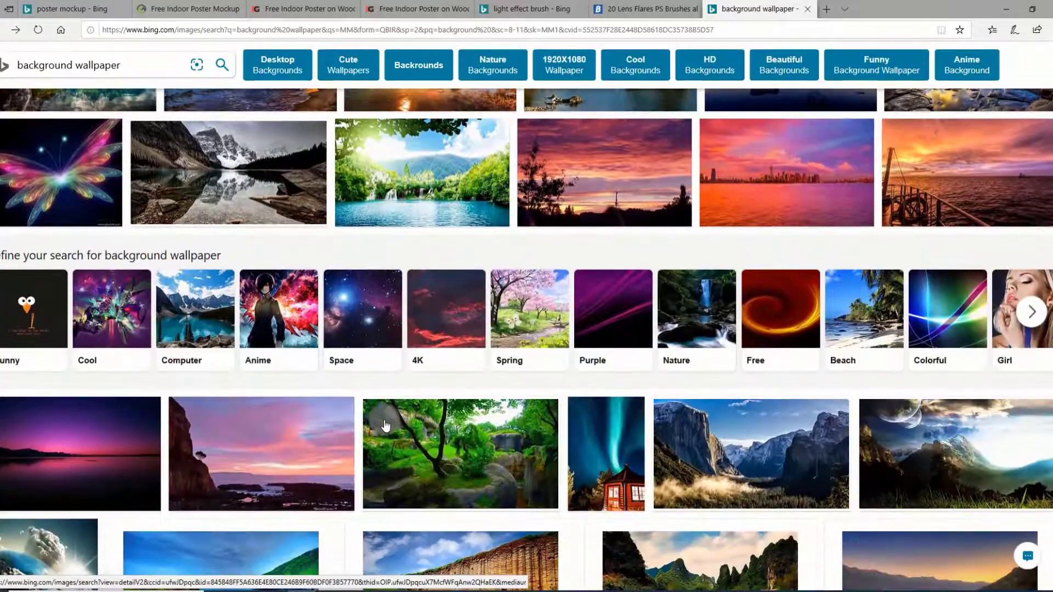
scroll(386, 425, "down", 3)
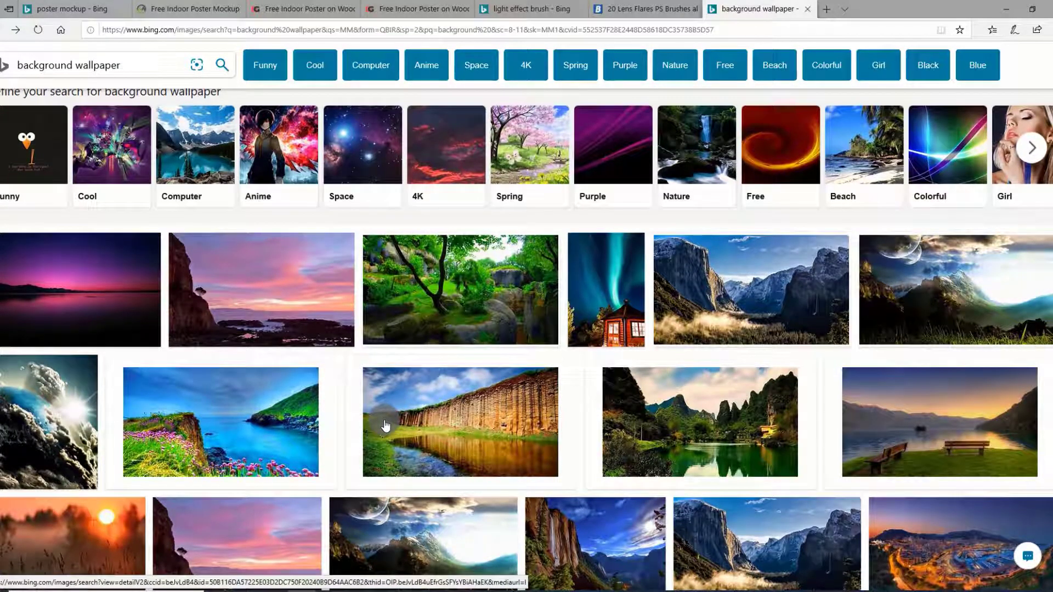
Open the Earth-in-clouds image and browse its similar Earth pictures.
left_click(68, 406)
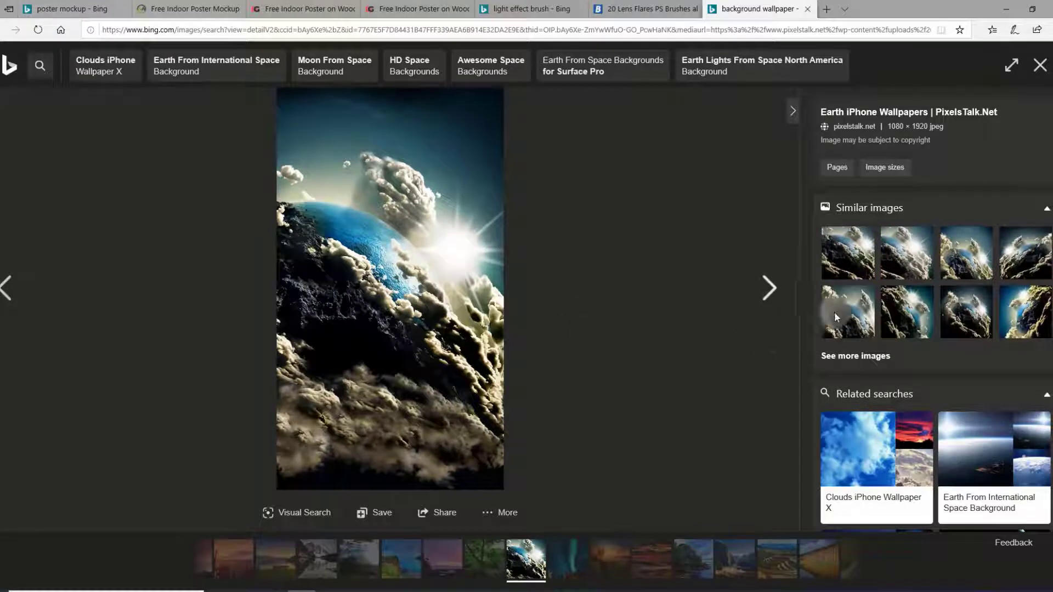
left_click(863, 357)
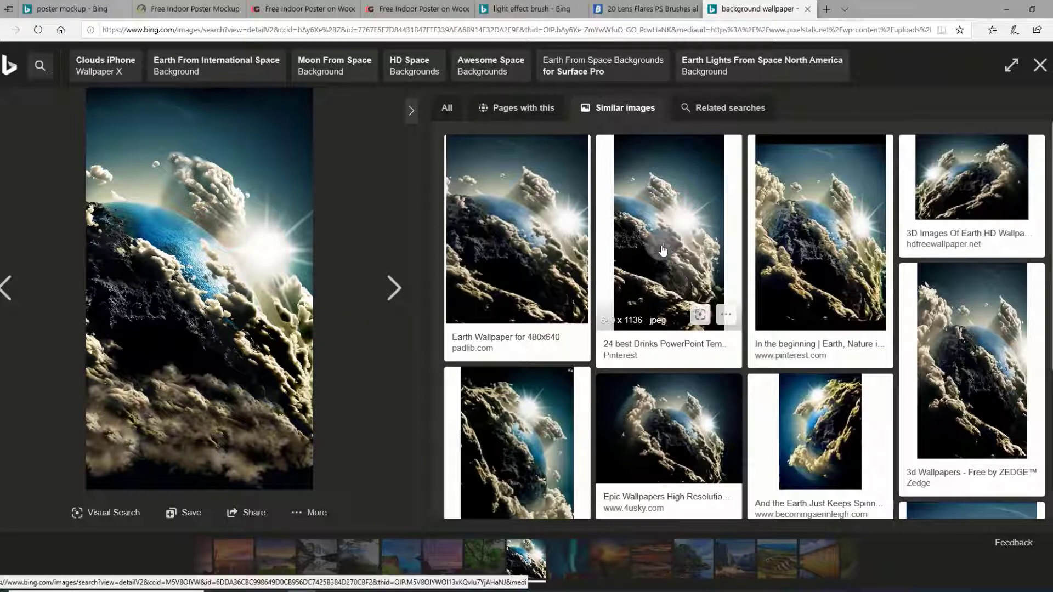
left_click(667, 248)
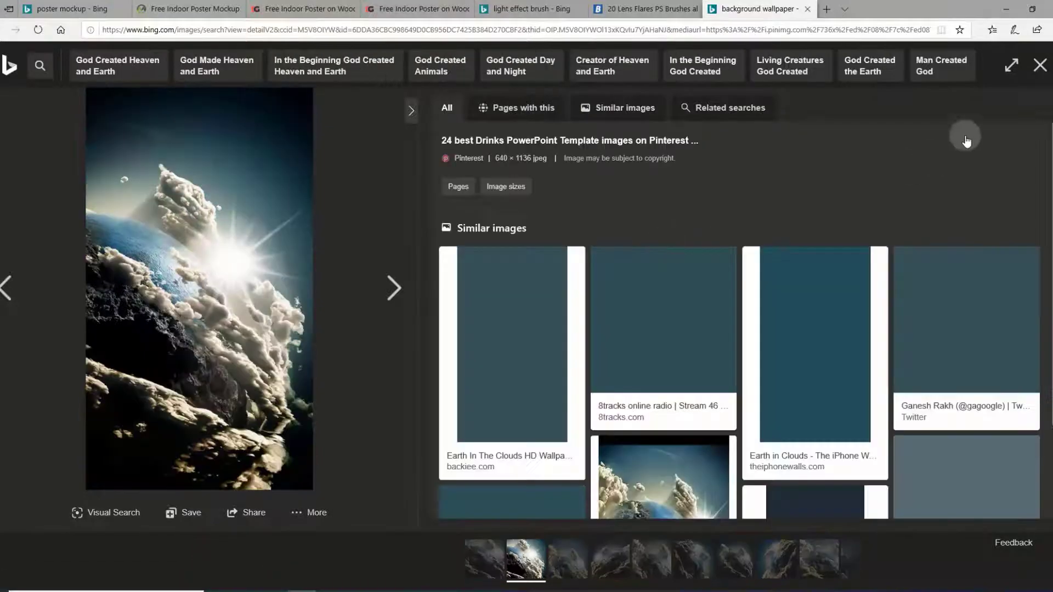
left_click(969, 301)
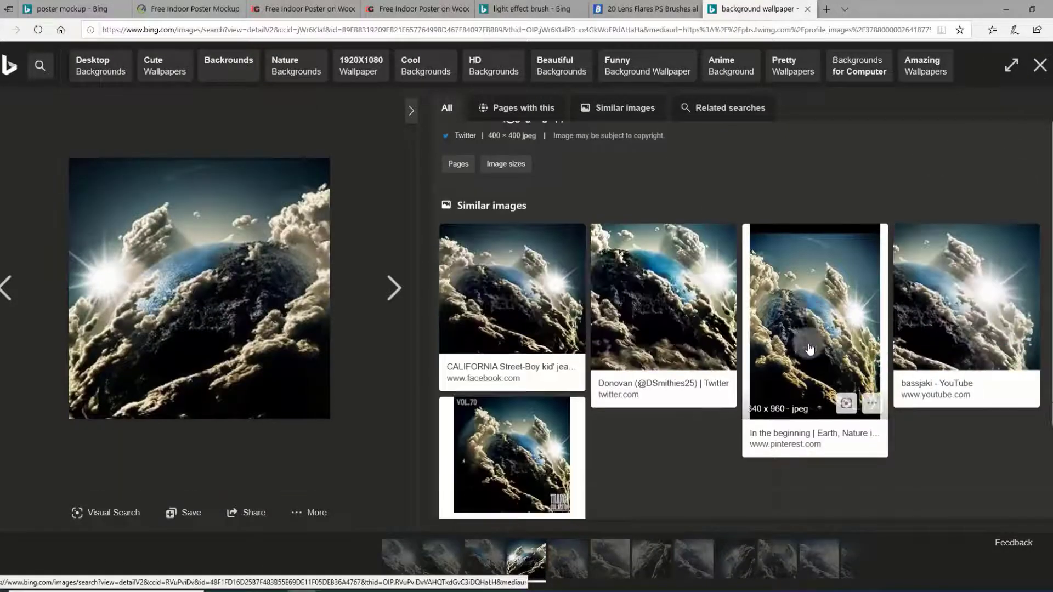
scroll(808, 354, "down", 5)
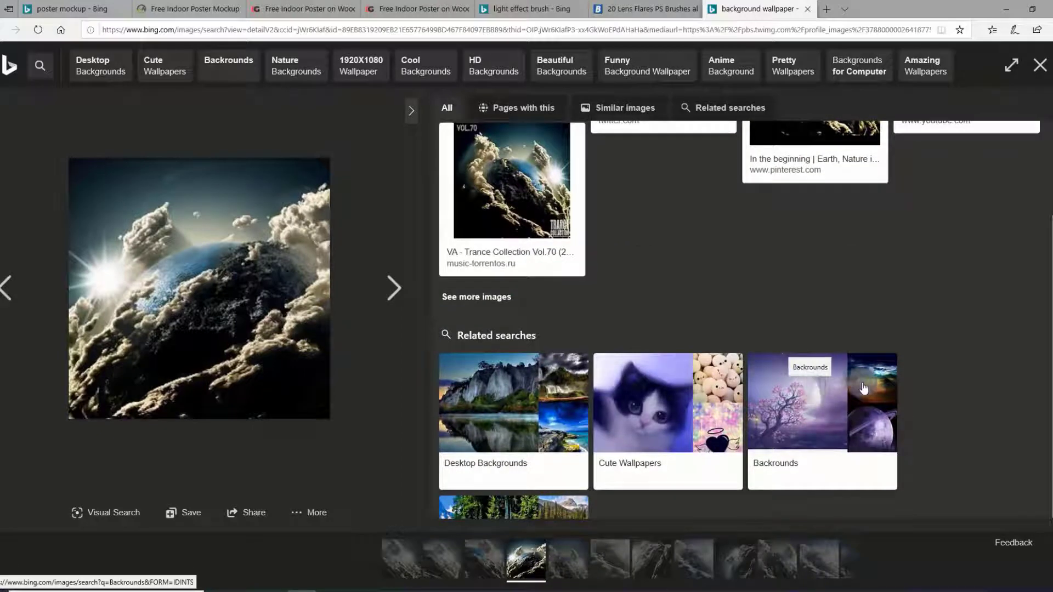
Open the solar-eclipse-over-Earth wallpaper from the Backrounds image results and copy it to the clipboard.
left_click(881, 393)
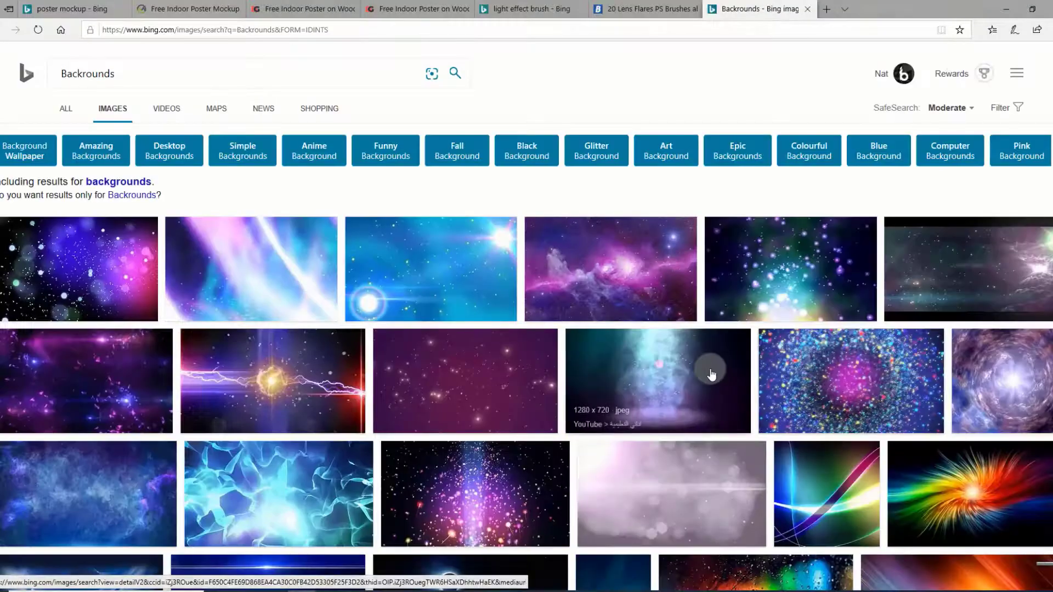
scroll(711, 373, "down", 3)
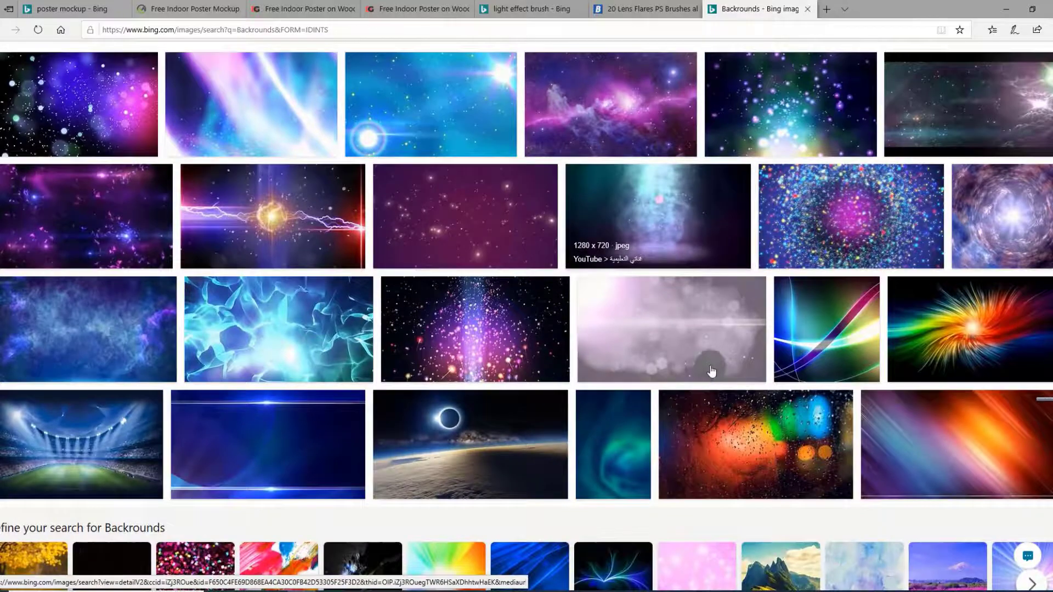
scroll(689, 400, "down", 2)
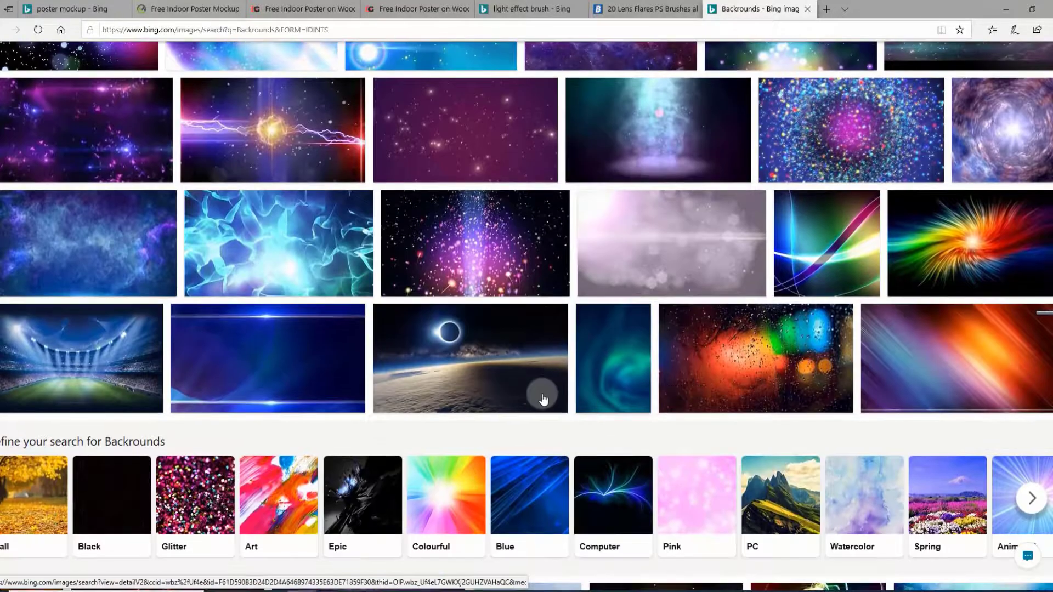
left_click(470, 353)
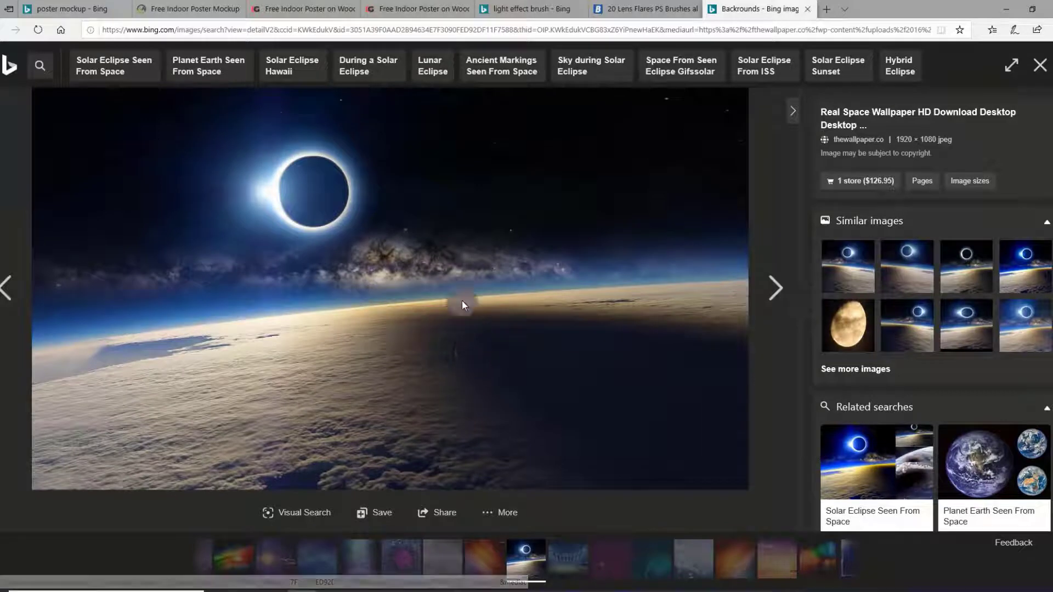
right_click(469, 240)
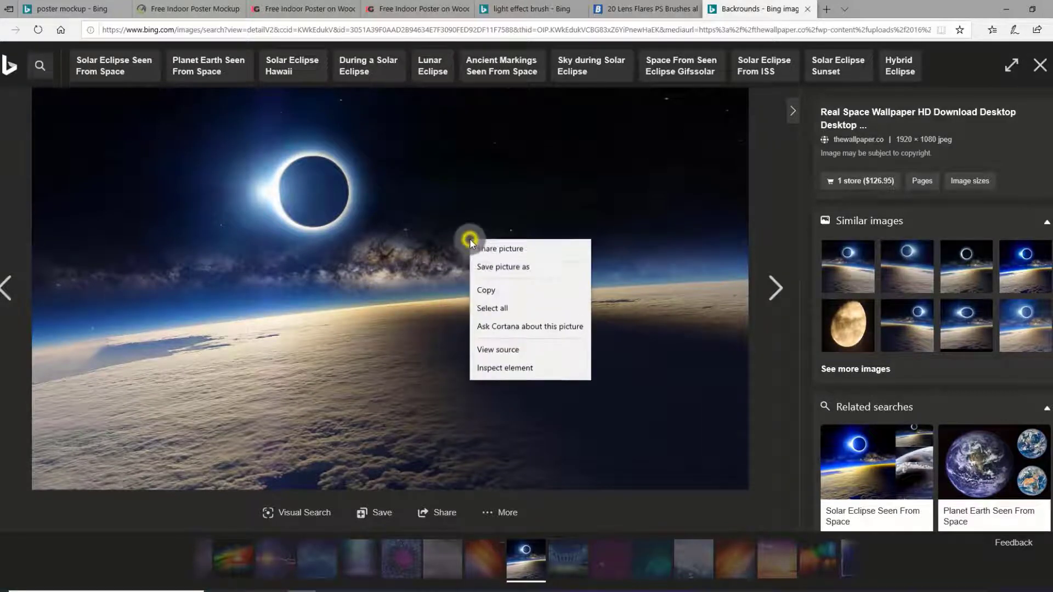
left_click(486, 292)
Paste the eclipse image into the poster as Layer 8, placed just above Rectangle 1.
key("alt+Tab")
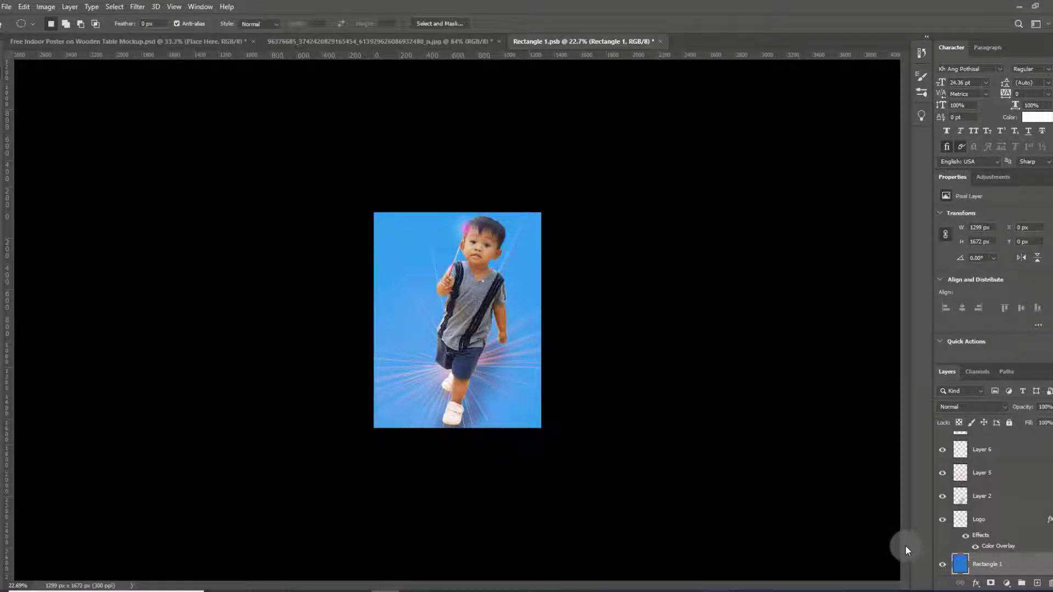
key("ctrl+v")
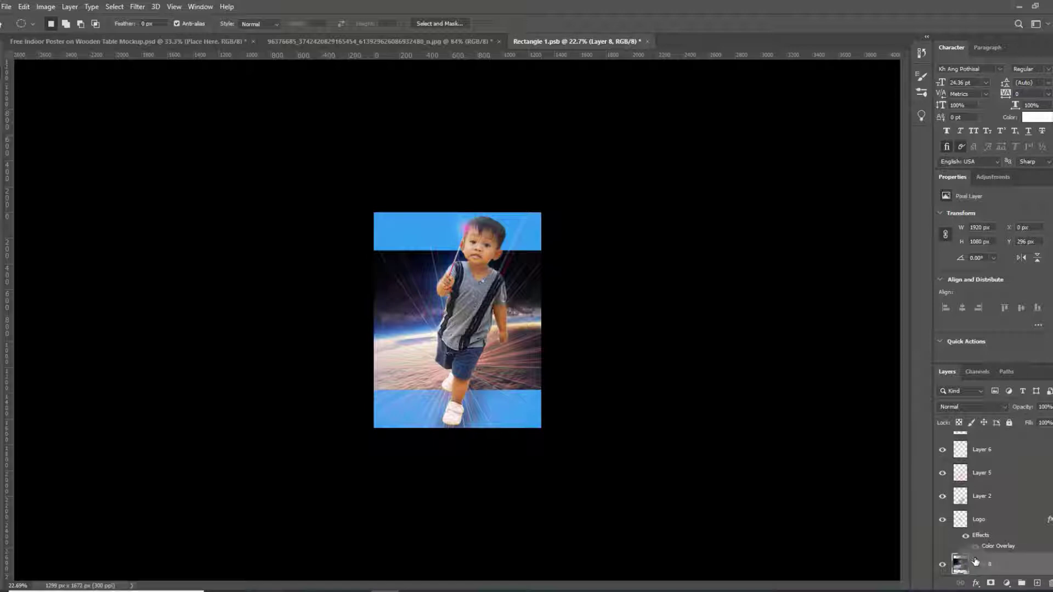
left_click_drag(975, 560, 980, 557)
Enlarge Layer 8 to cover the poster, with the eclipse at the upper left.
key("ctrl+t")
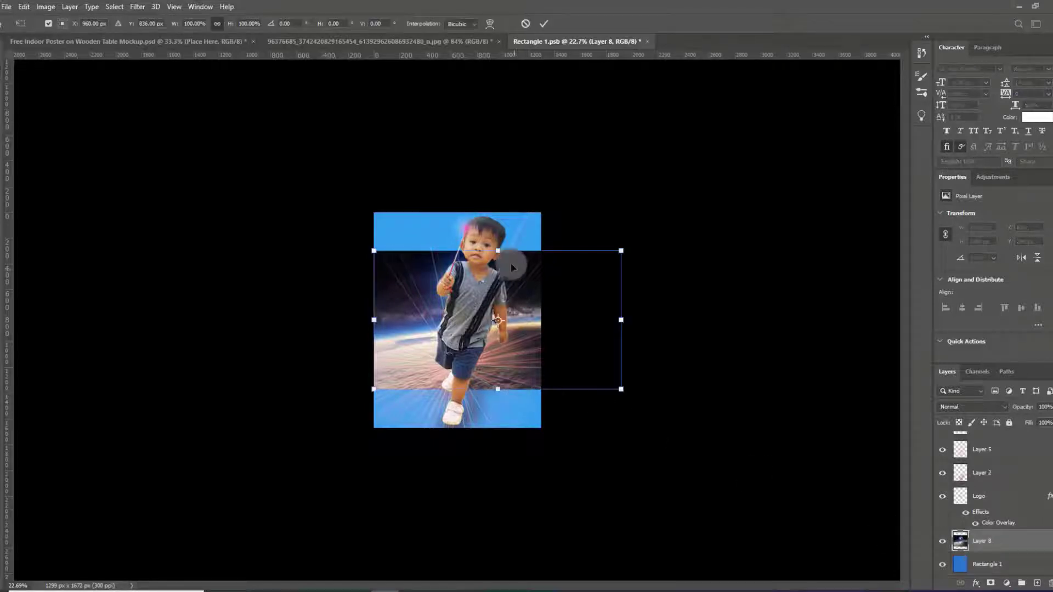
left_click_drag(621, 251, 709, 131)
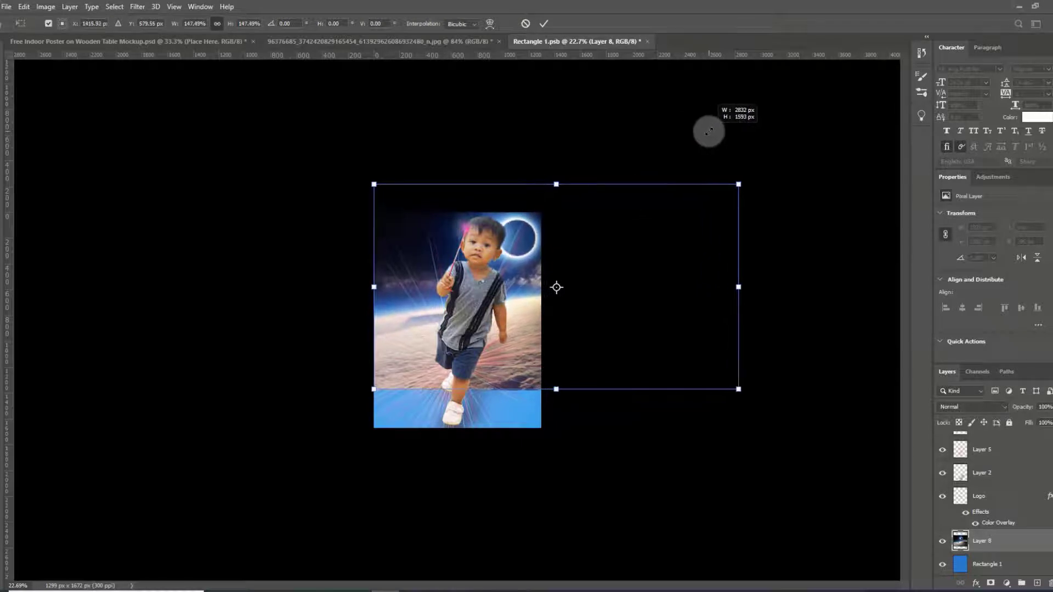
mouse_move(373, 388)
left_mouse_down()
mouse_move(348, 459)
mouse_move(320, 489)
mouse_move(290, 497)
mouse_move(304, 486)
left_mouse_up()
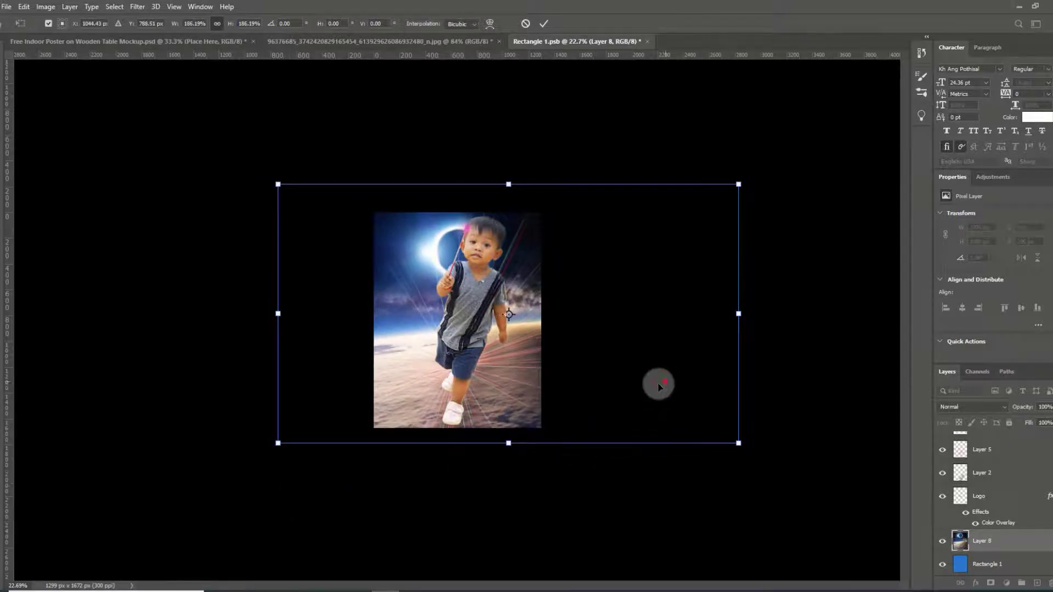
left_click_drag(665, 383, 614, 381)
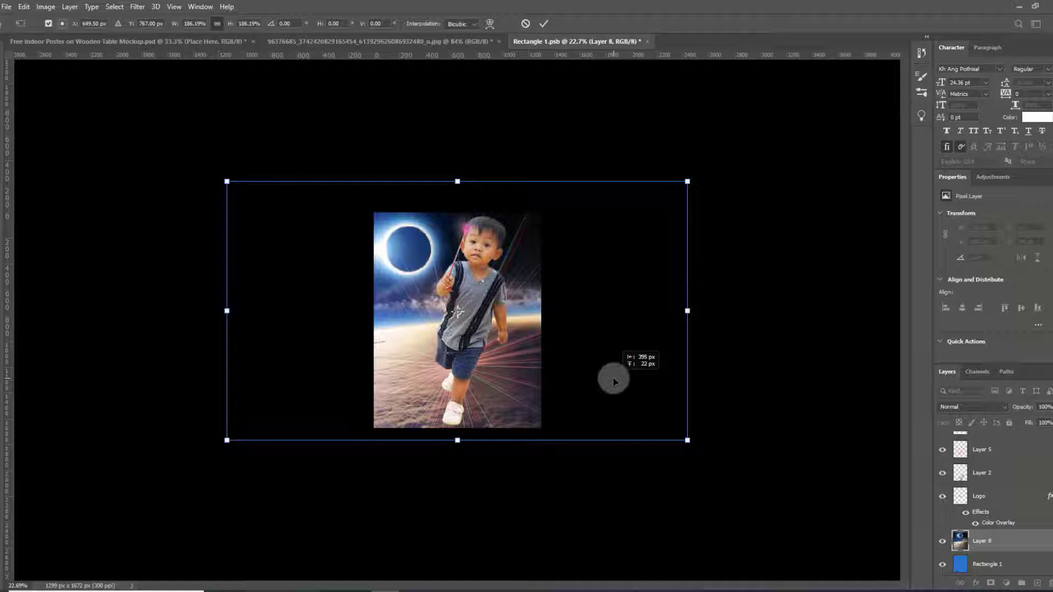
left_click_drag(614, 381, 613, 381)
key("Return")
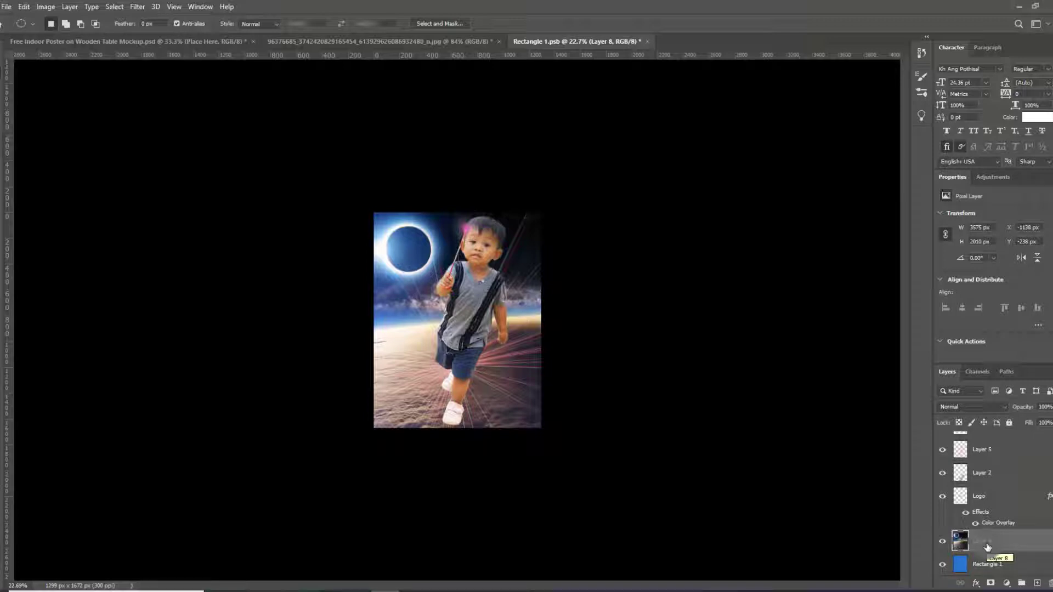
Give Layer 8's space backdrop a 1.5-pixel Gaussian blur and restack Layer 7 beneath Layer 1.
left_click(697, 481)
left_click(430, 403)
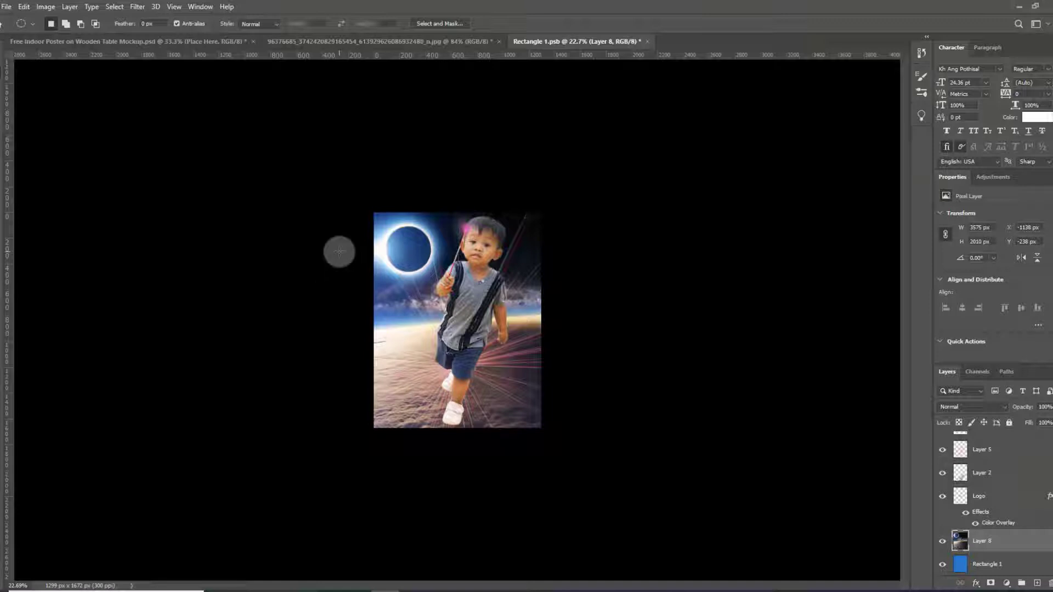
left_click(137, 7)
mouse_move(165, 134)
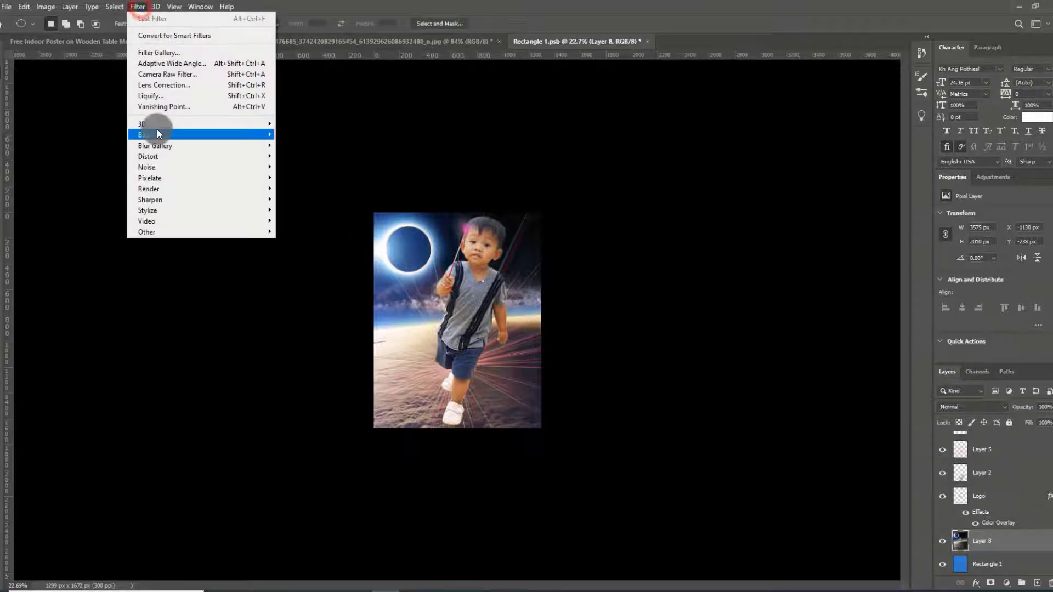
left_click(291, 177)
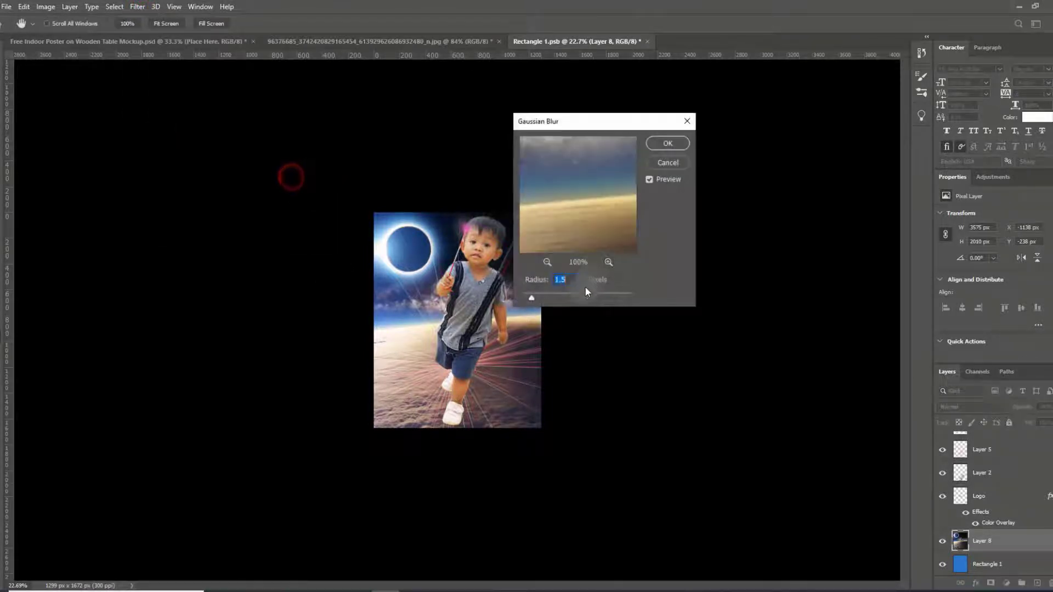
left_click(668, 143)
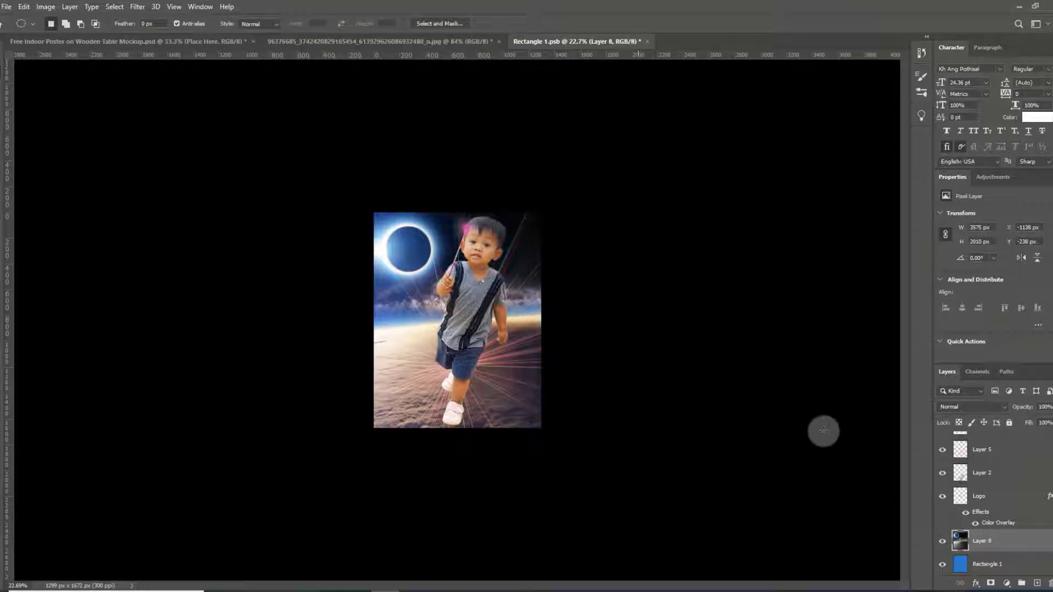
scroll(980, 501, "up", 5)
mouse_move(980, 495)
left_mouse_down()
mouse_move(979, 479)
mouse_move(979, 494)
left_mouse_up()
Add a new layer above Layer 7 and set up a small black Soft Round brush.
left_click(972, 518)
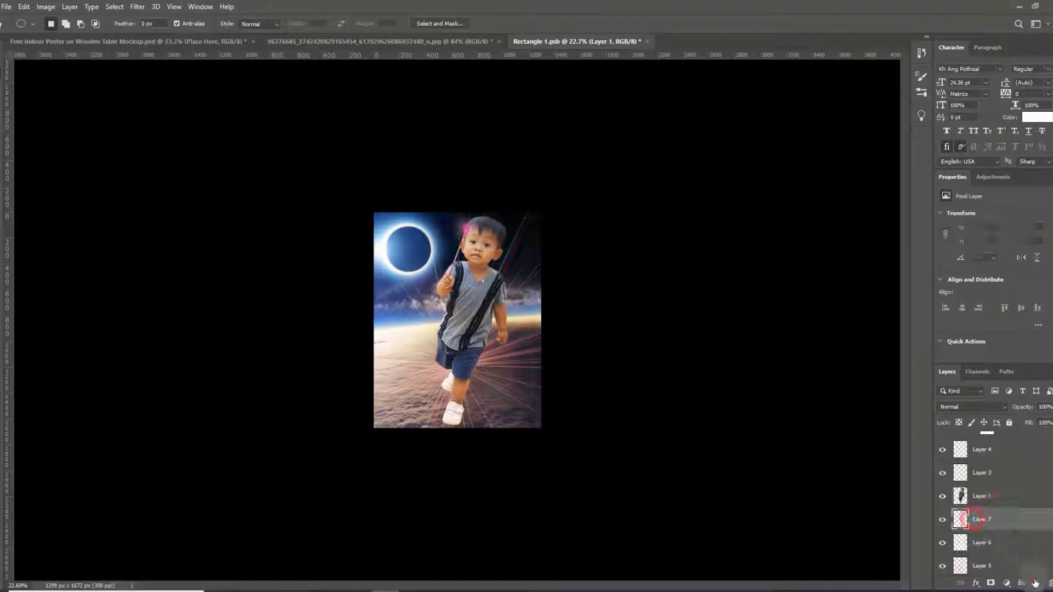
left_click(1036, 583)
key("b")
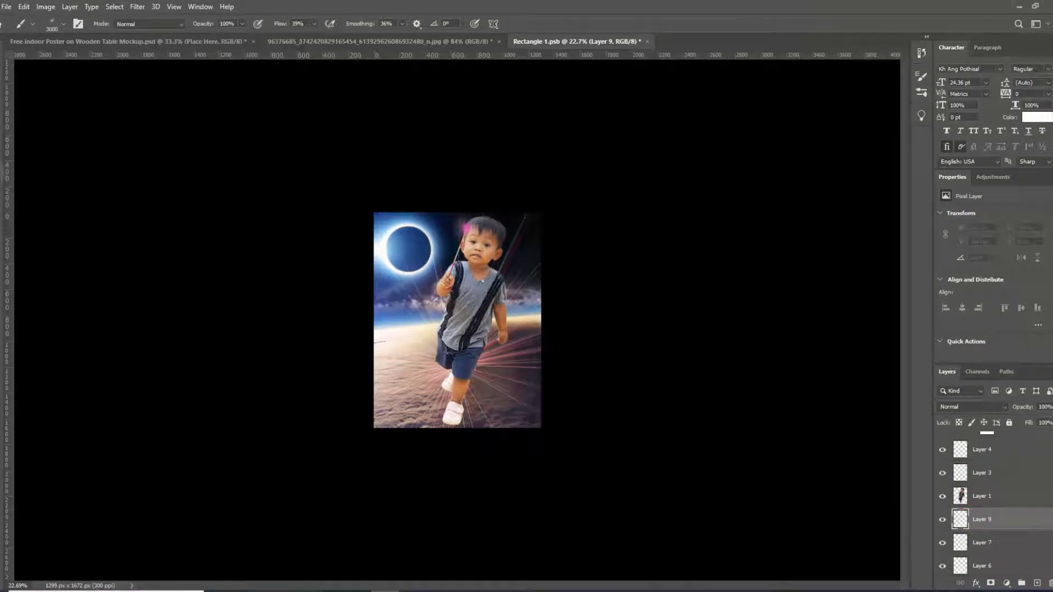
left_click(62, 24)
left_click_drag(292, 341, 291, 143)
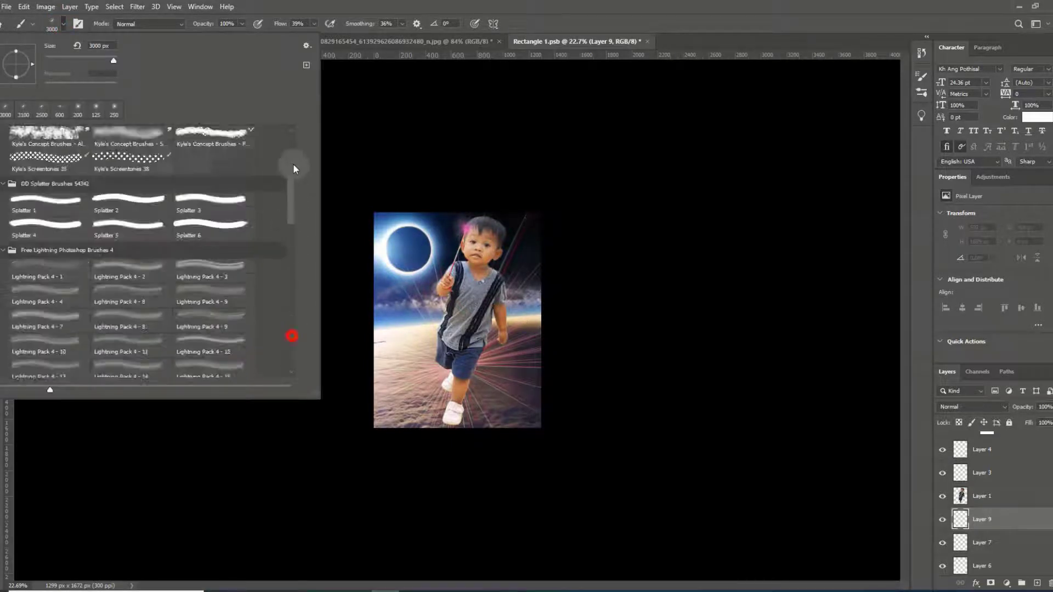
double_click(49, 149)
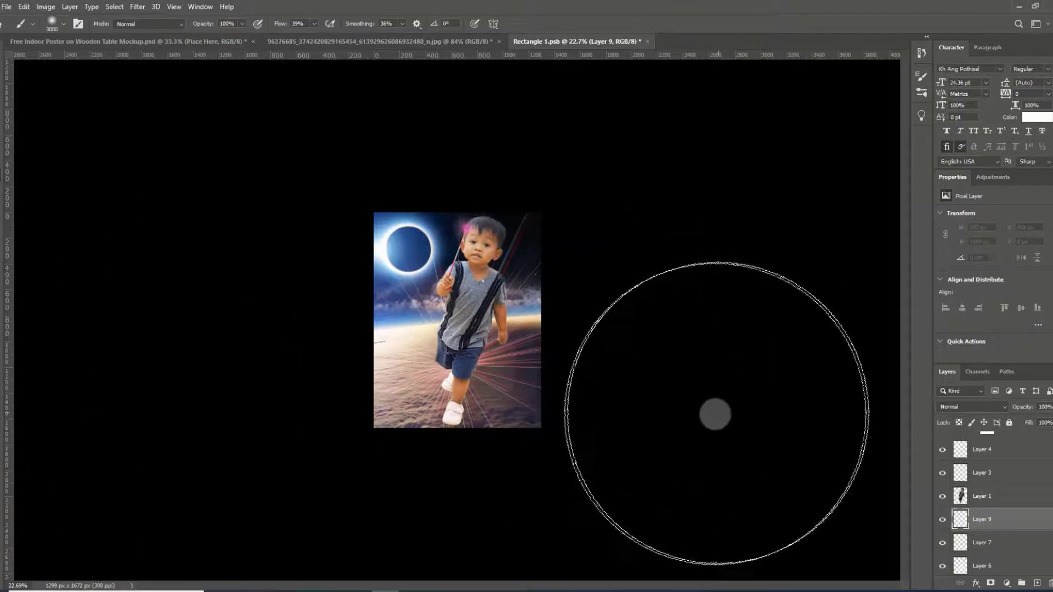
key("bracketleft")
key("bracketleft")
key("bracketleft")
key("bracketleft")
key("bracketleft")
key("bracketleft")
key("bracketleft")
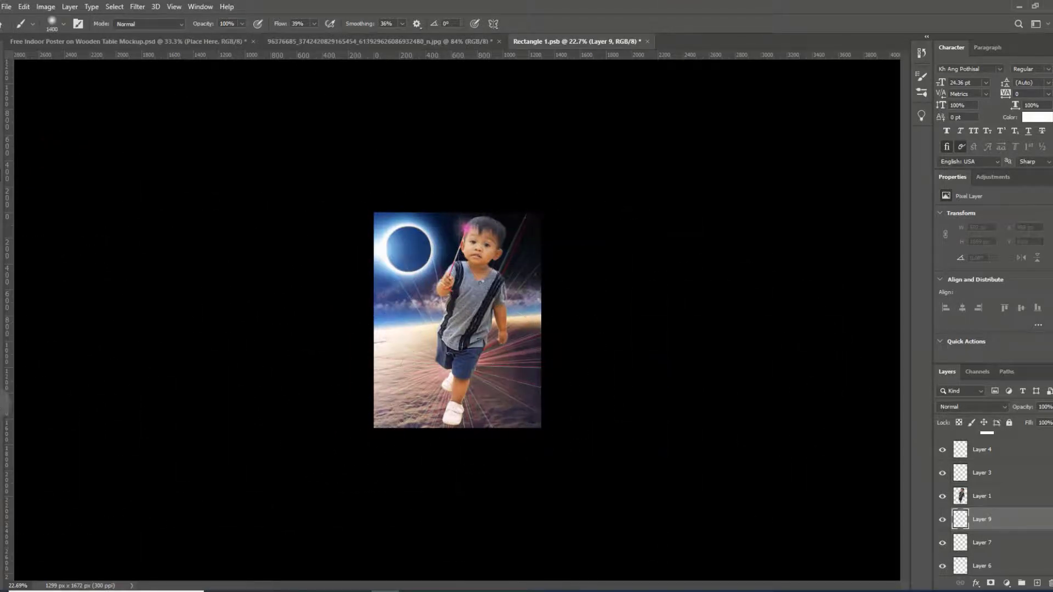
left_click(661, 456)
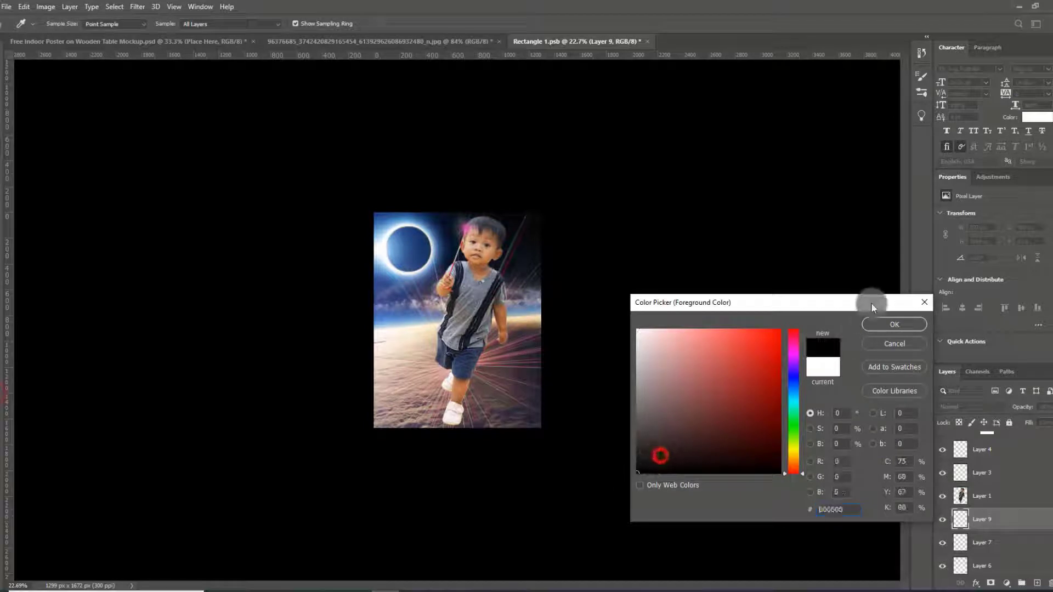
left_click(885, 328)
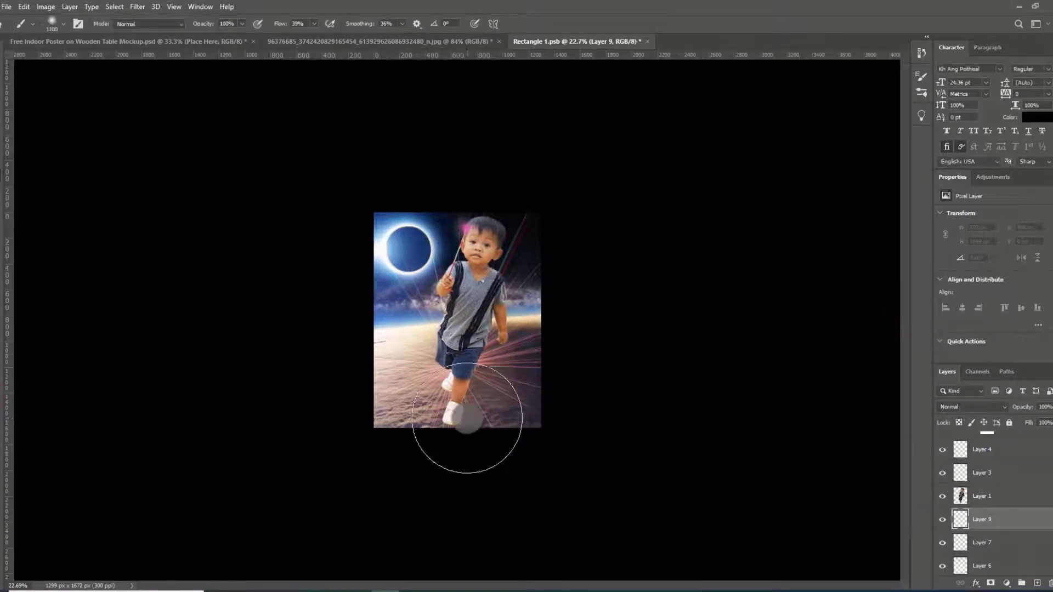
key("bracketleft")
key("bracketleft")
key("bracketleft")
Paint soft black shading around the toddler's shoes, undoing the last stray stroke.
left_click(468, 415)
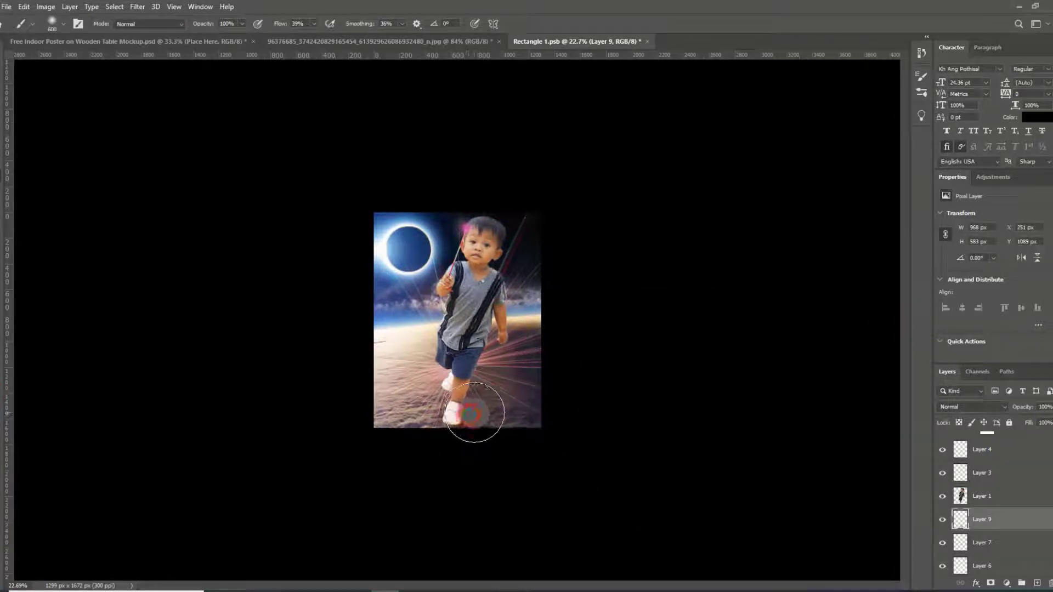
key("bracketleft")
mouse_move(475, 413)
left_mouse_down()
mouse_move(522, 398)
mouse_move(513, 400)
left_mouse_up()
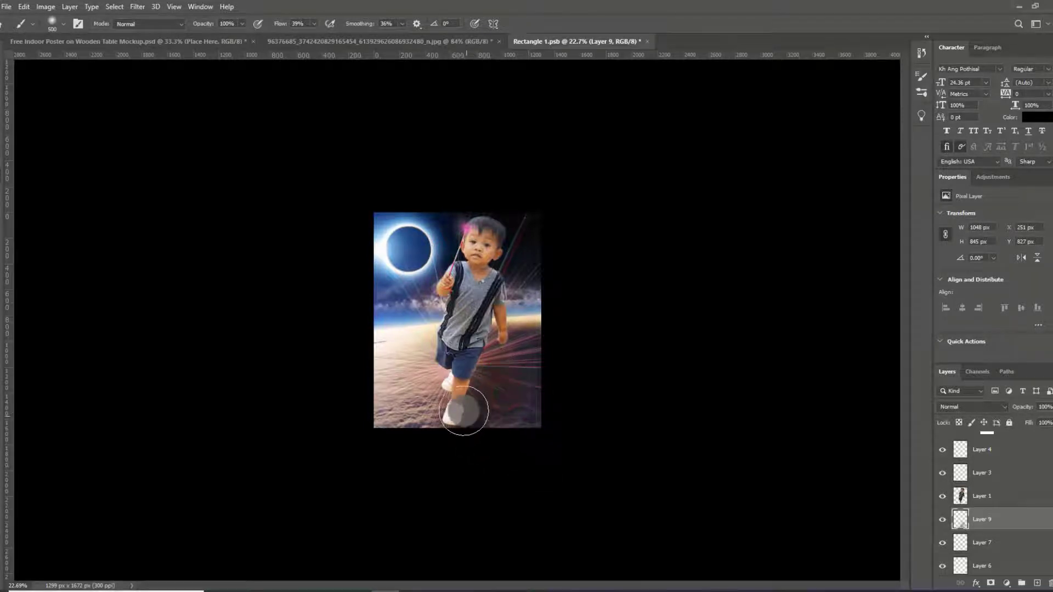
left_click_drag(450, 403, 447, 392)
key("ctrl+z")
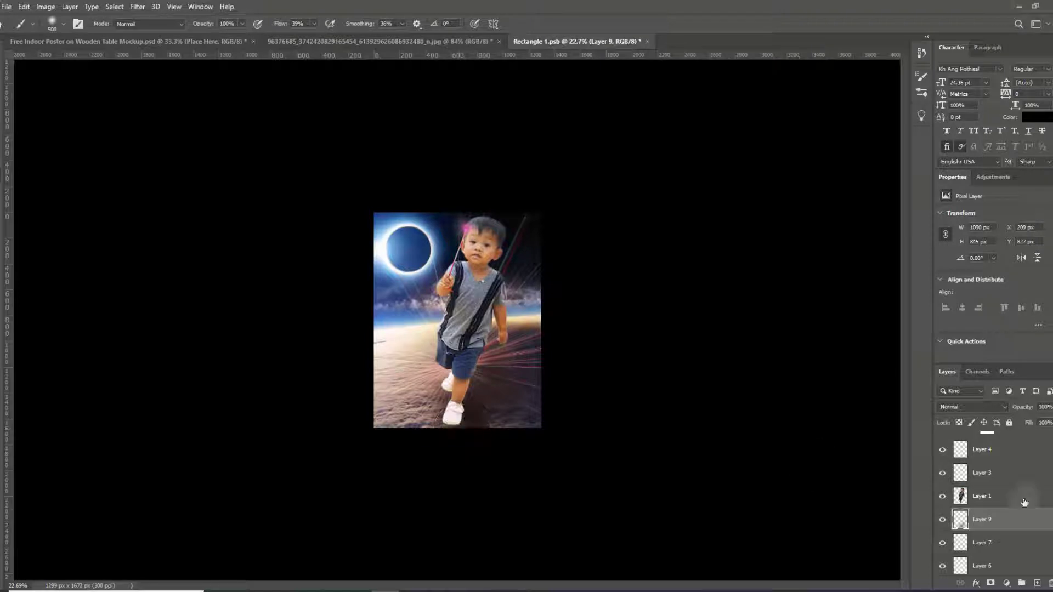
On Layer 3, paint a 64%-opacity shadow under the shoe, undoing the finer extra stroke.
left_click(986, 473)
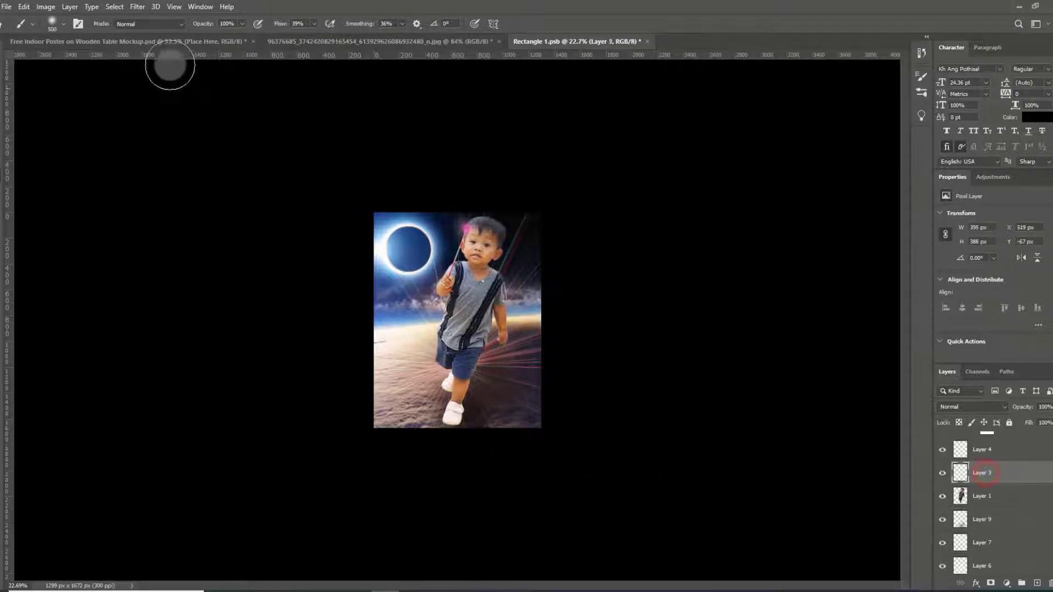
left_click_drag(205, 24, 201, 25)
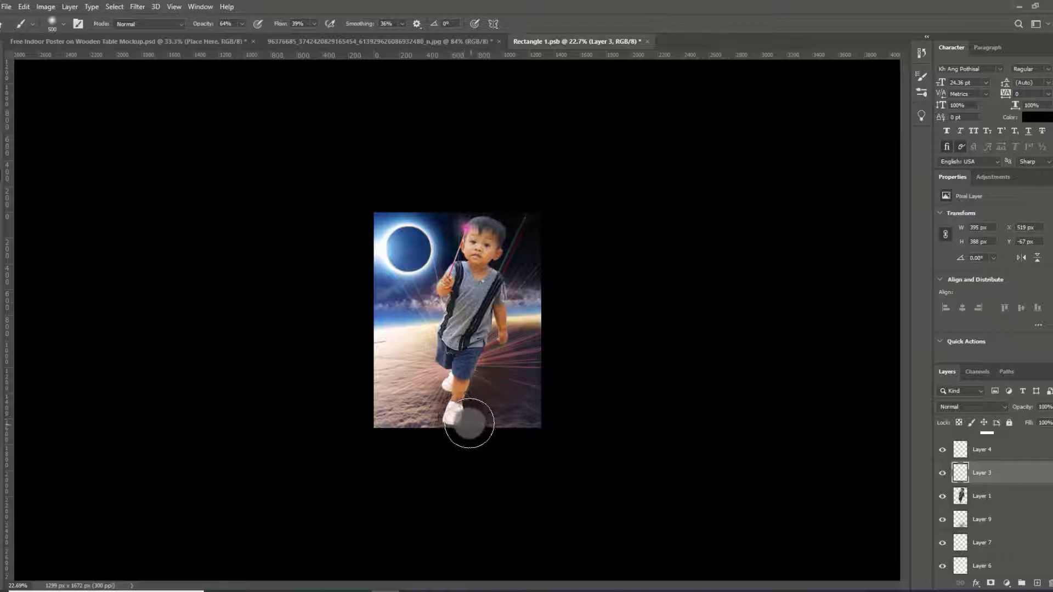
left_click_drag(465, 423, 456, 429)
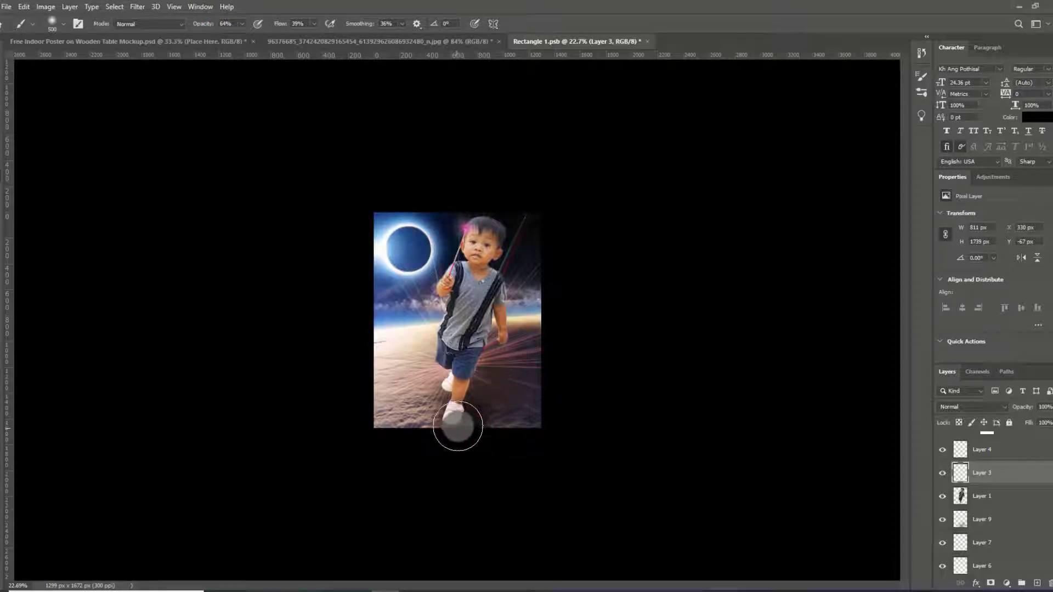
key("bracketleft")
key("bracketleft")
key("bracketleft")
left_click_drag(437, 424, 460, 429)
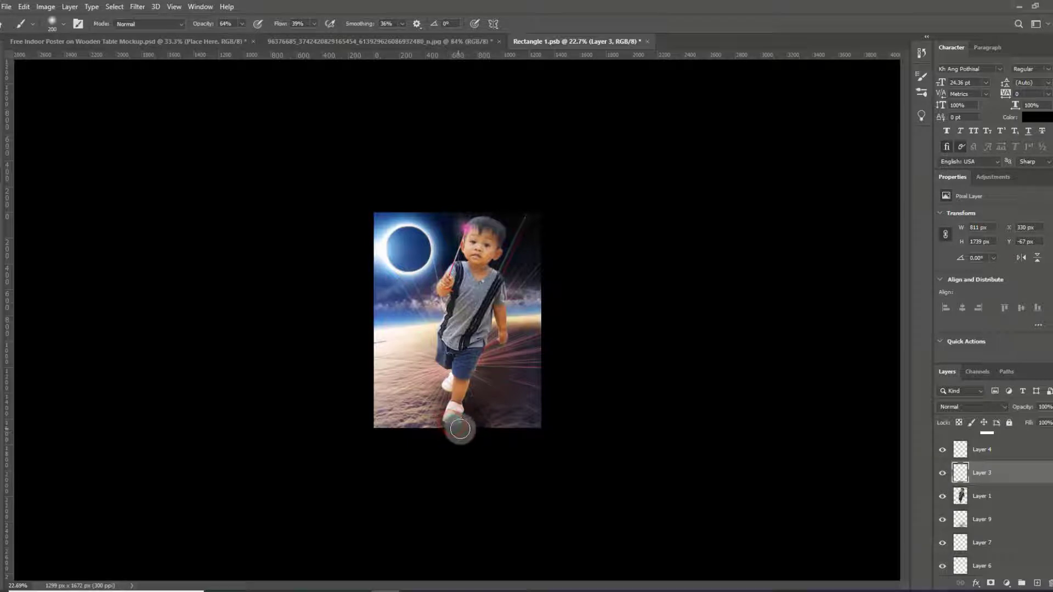
key("ctrl+z")
key("ctrl+z")
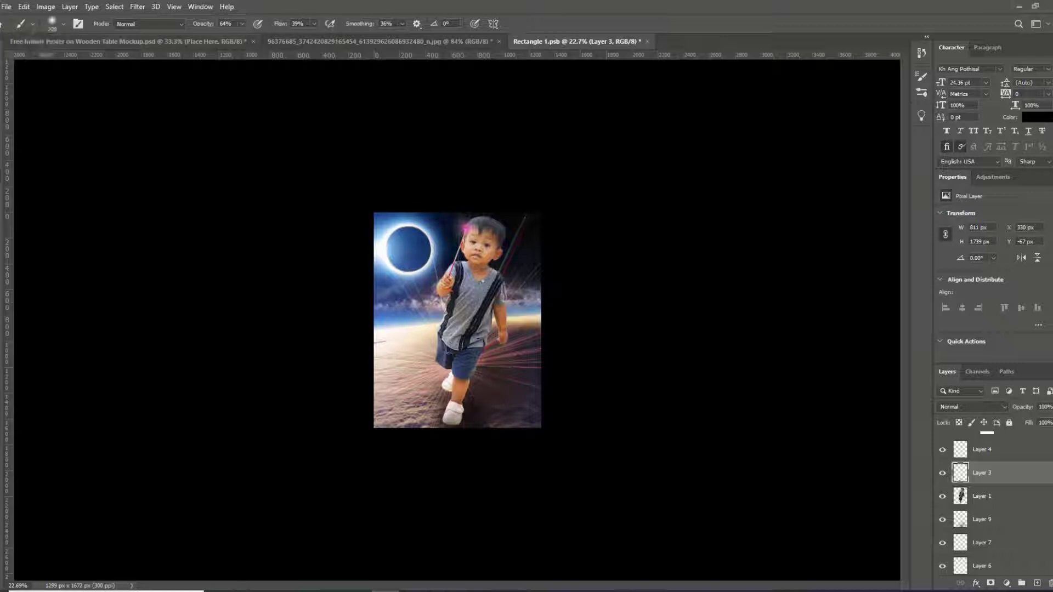
Switch to the Move tool and save the edited poster artwork.
key("v")
left_click(6, 6)
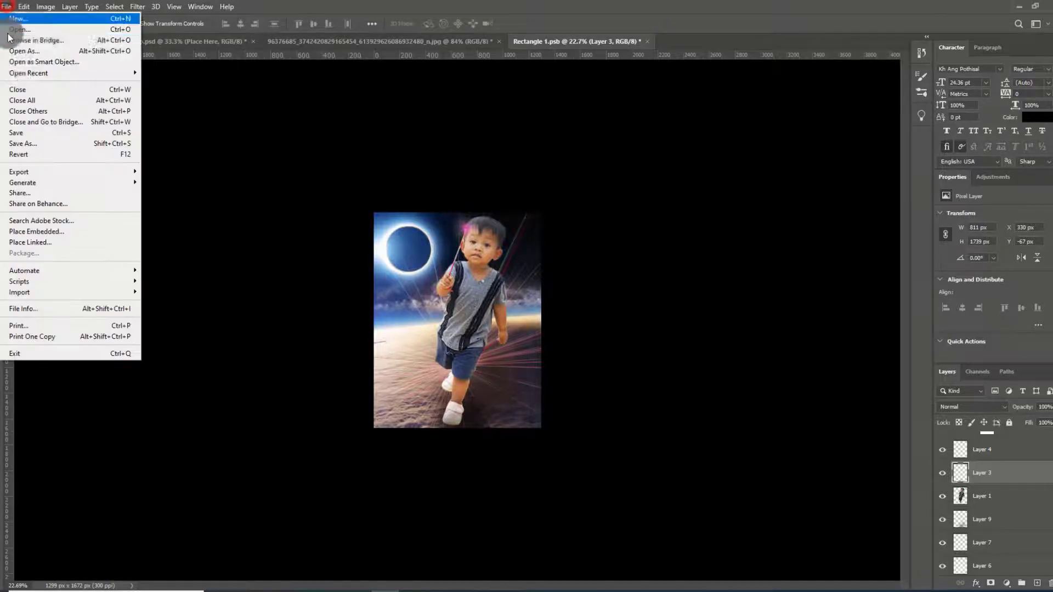
left_click(25, 133)
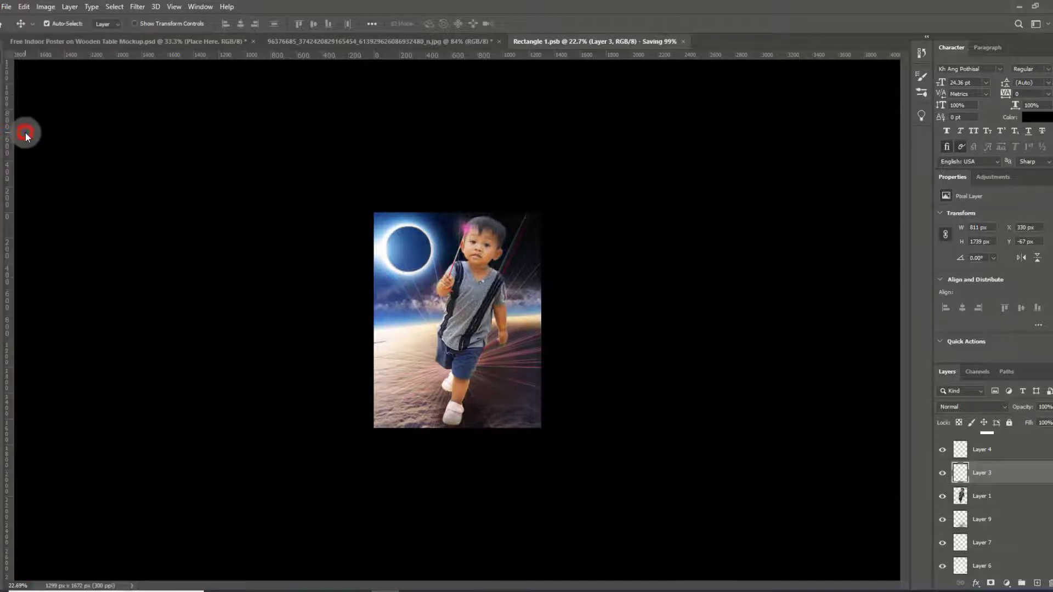
Bring up the wooden-table mockup and attempt Close All, dismissing the file-locked error.
left_click(96, 40)
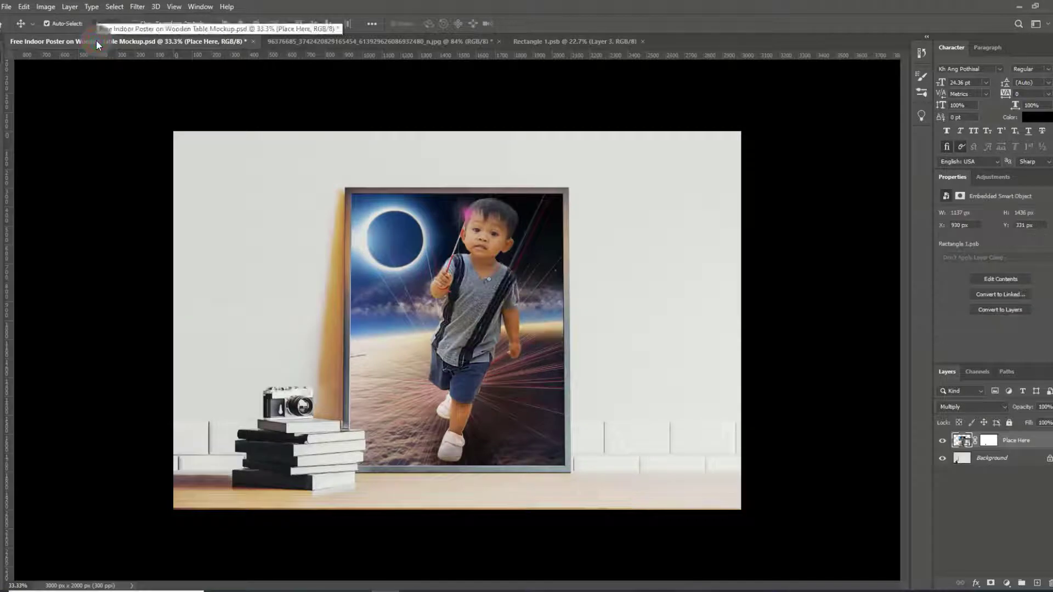
left_click(300, 281)
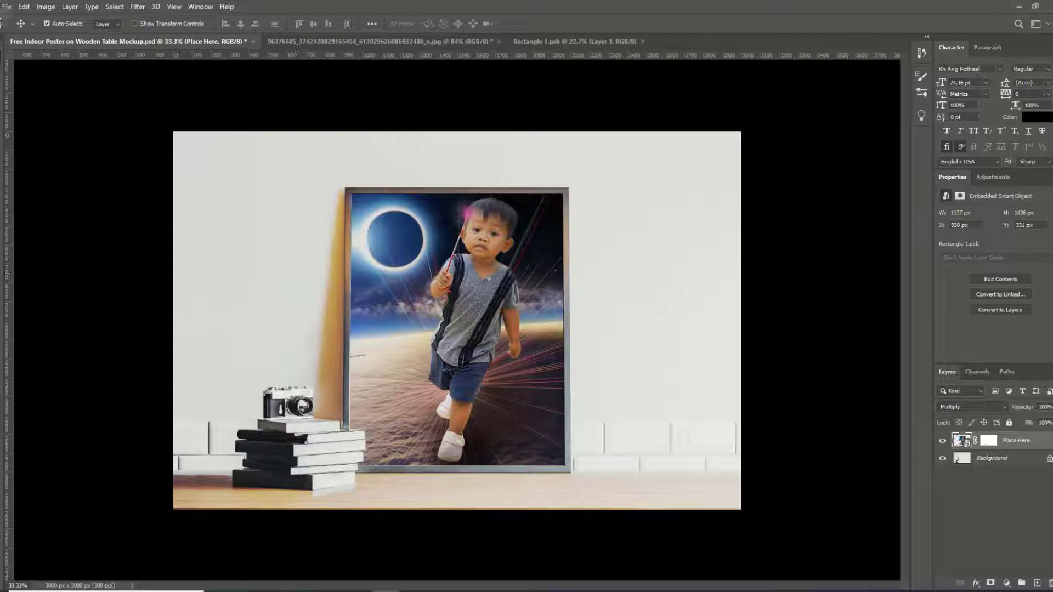
left_click(7, 7)
left_click(18, 133)
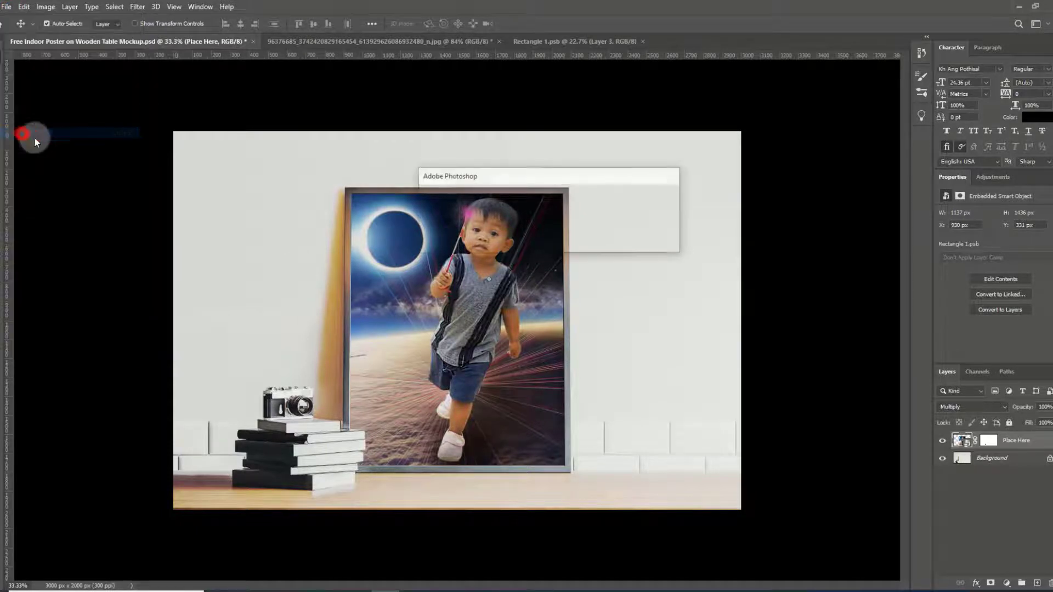
left_click(547, 242)
Save the mockup as PNG 'V S D.png' in the new Desktop folder, accepting default PNG options.
left_click(6, 7)
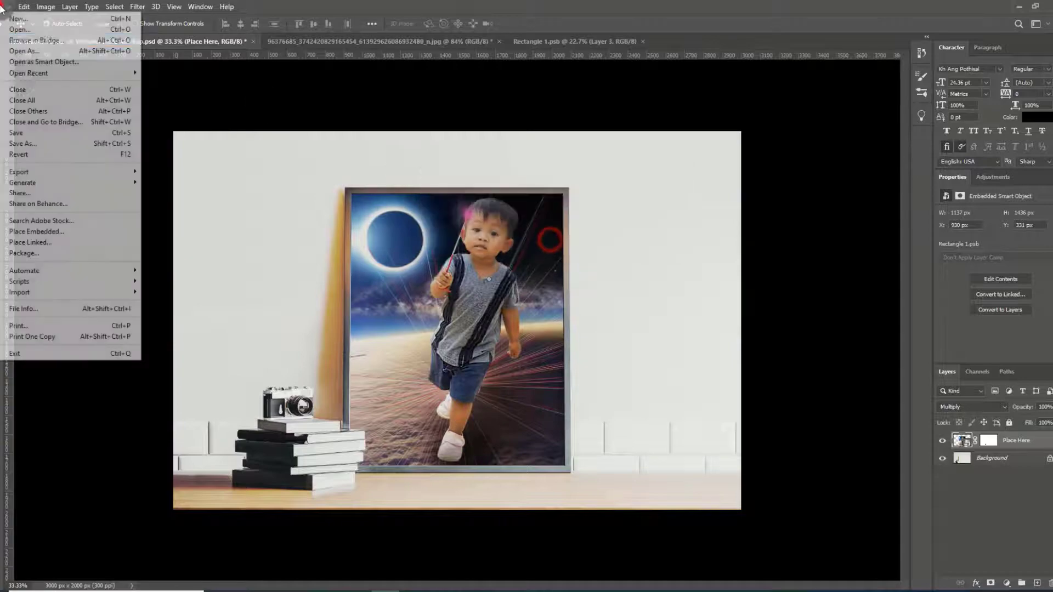
left_click(28, 144)
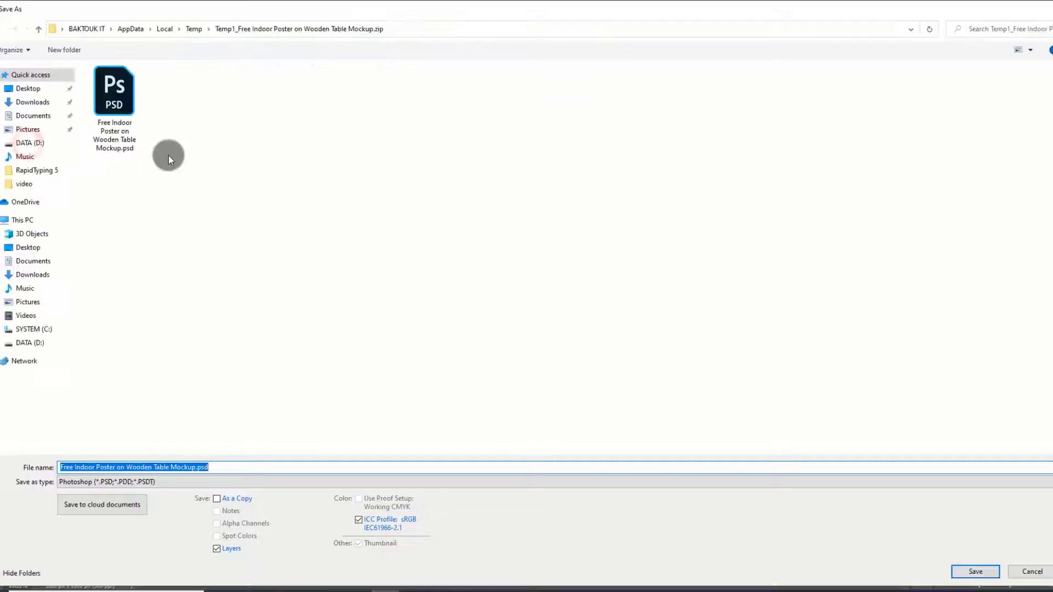
left_click(36, 87)
double_click(136, 83)
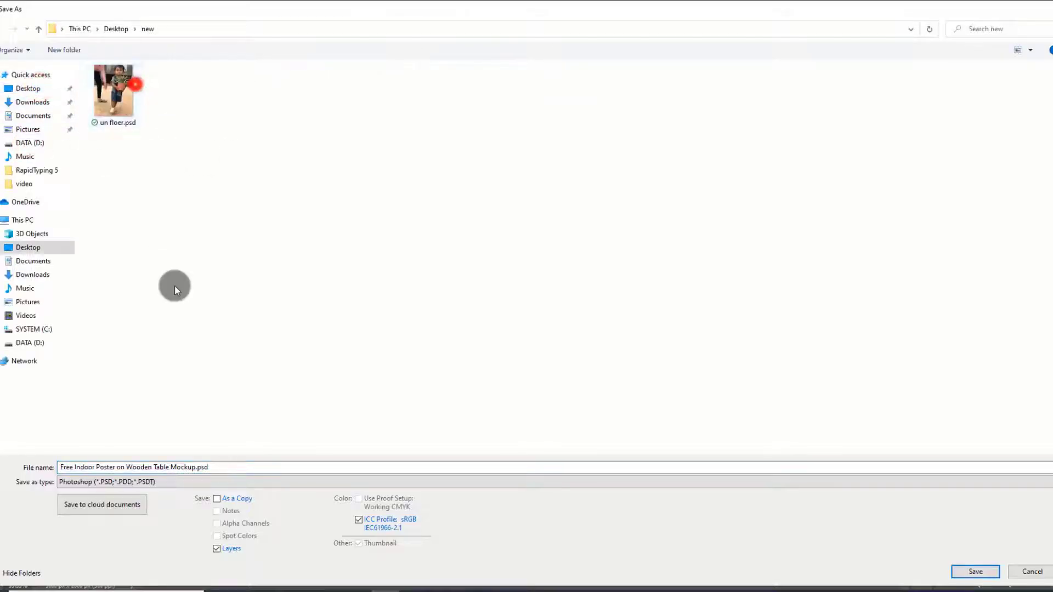
left_click(227, 466)
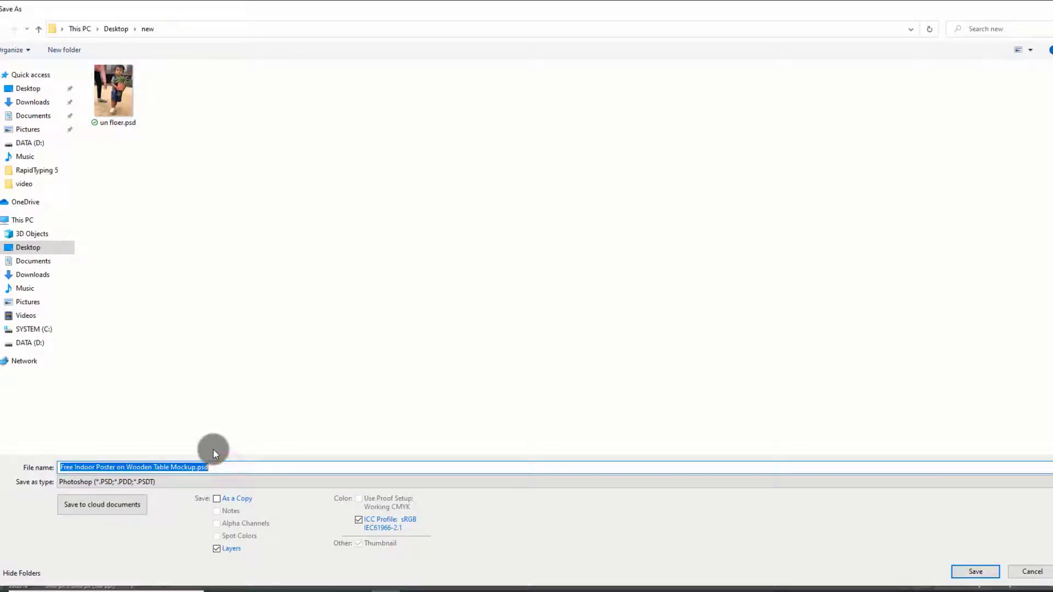
type("V")
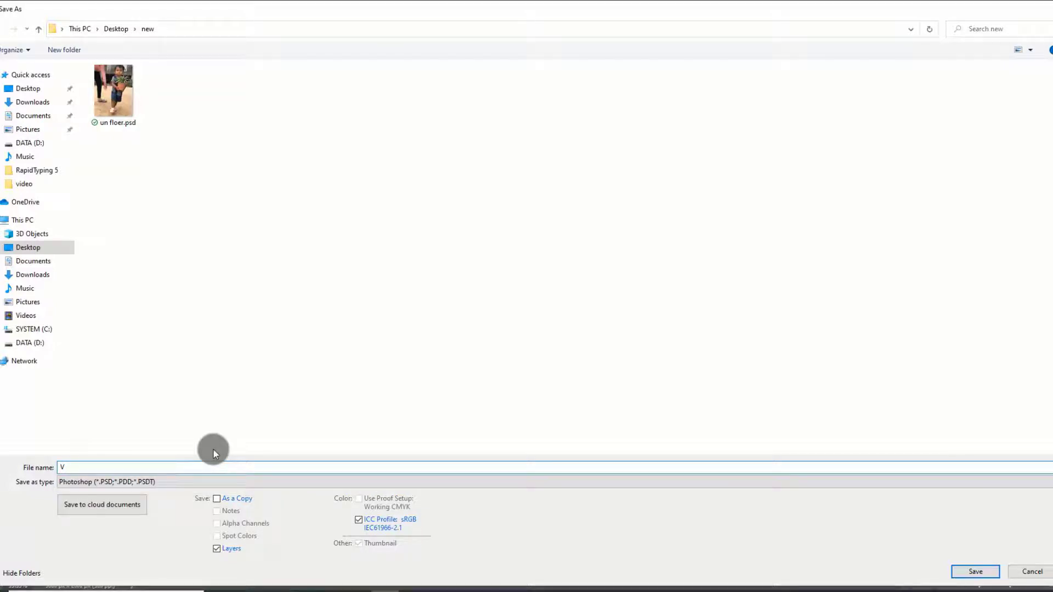
type(" S D")
left_click(111, 483)
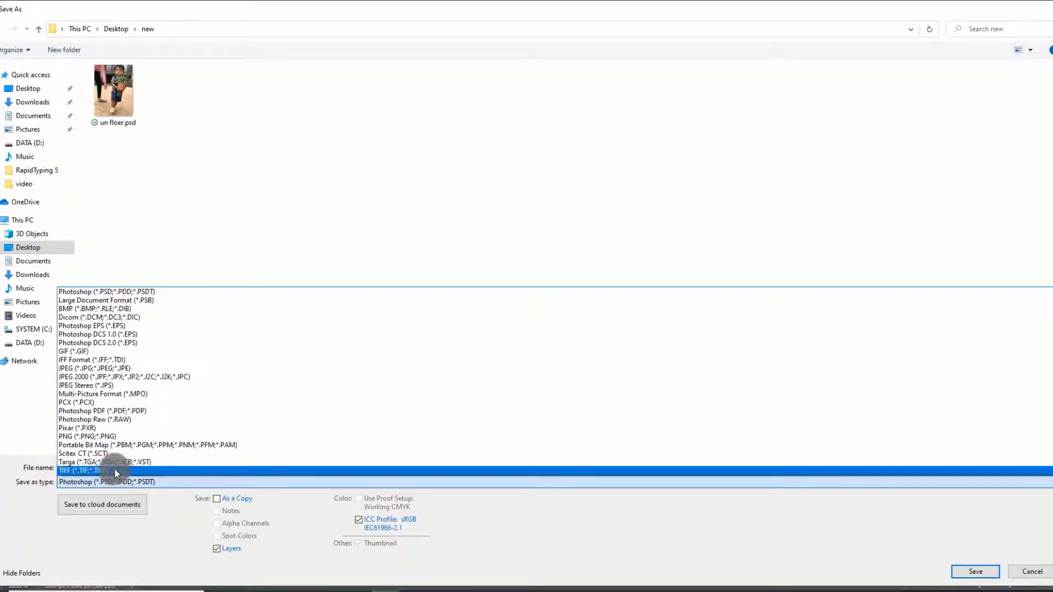
left_click(91, 437)
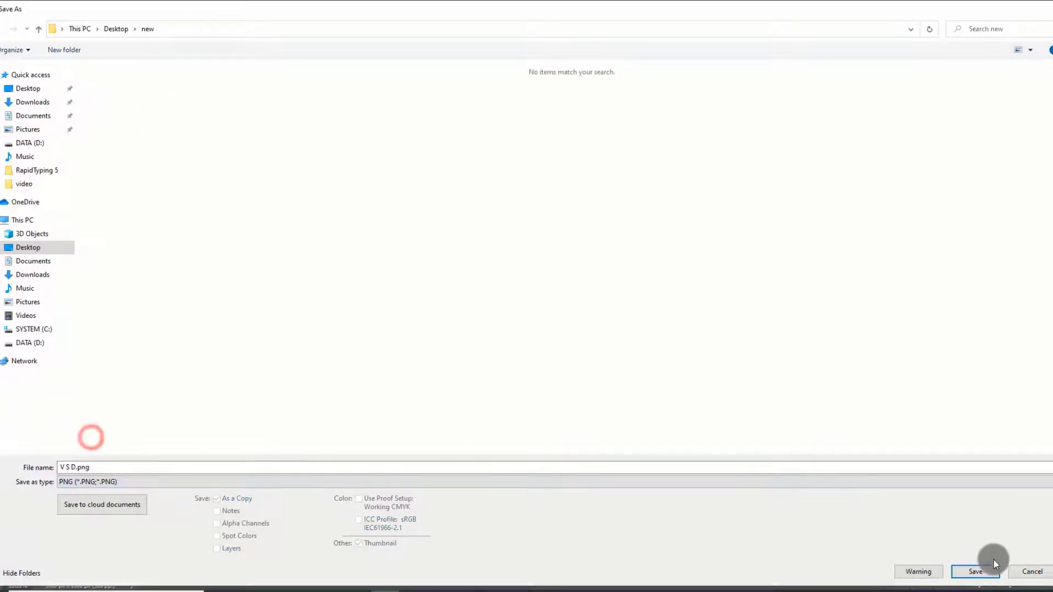
left_click(976, 572)
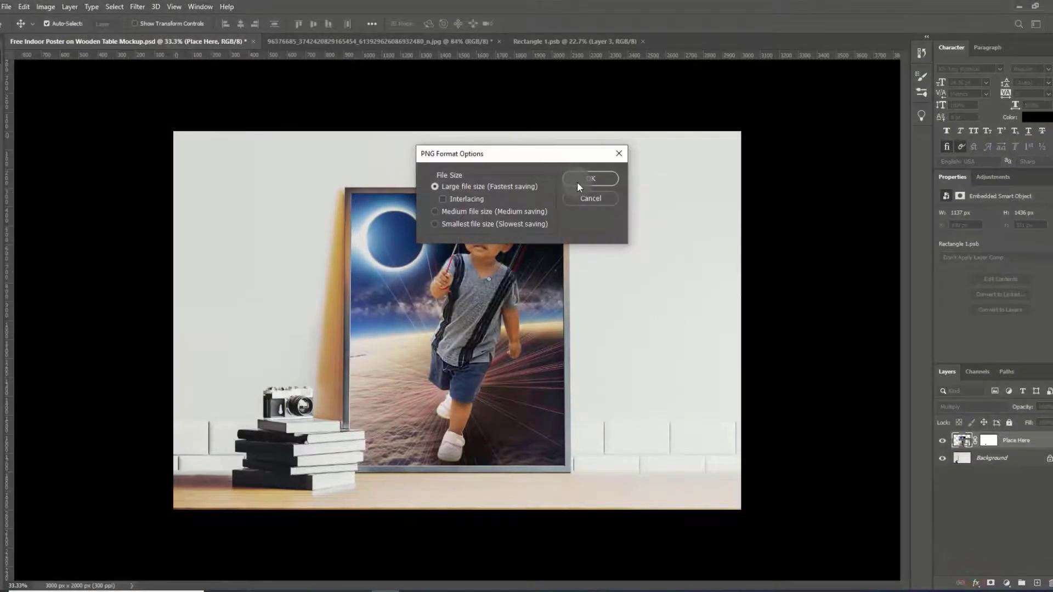
left_click(582, 181)
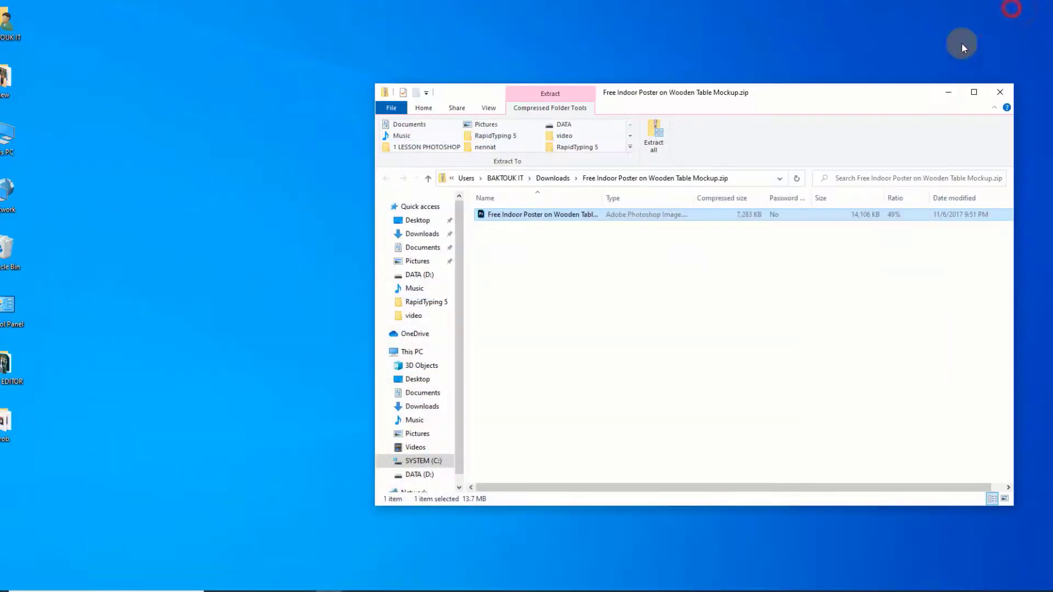
Close the zip window, preview V S D.png from the new folder in Photos, then return to Photoshop.
left_click(1000, 91)
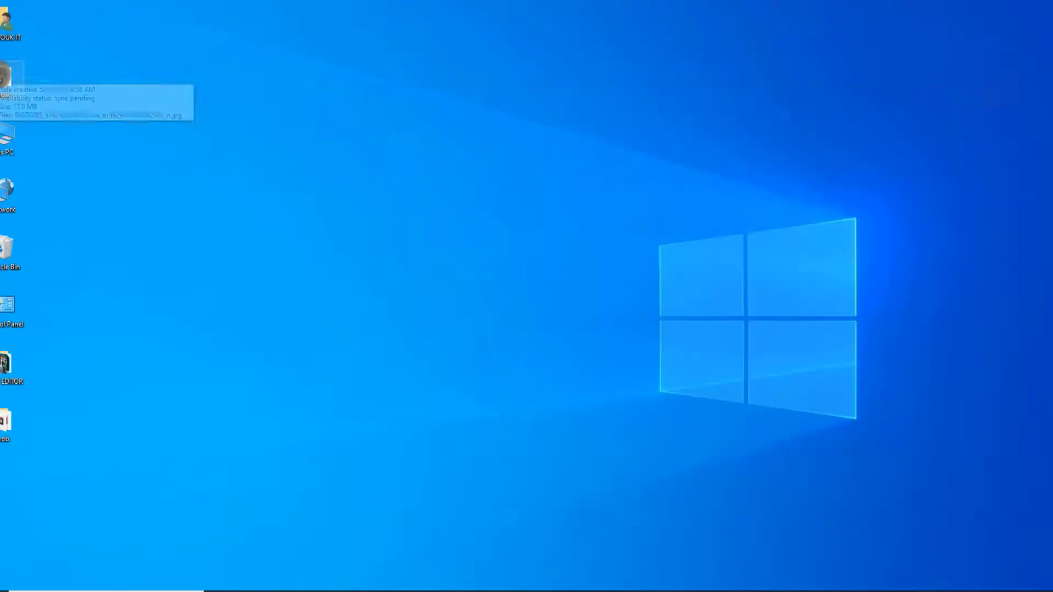
double_click(8, 74)
double_click(604, 281)
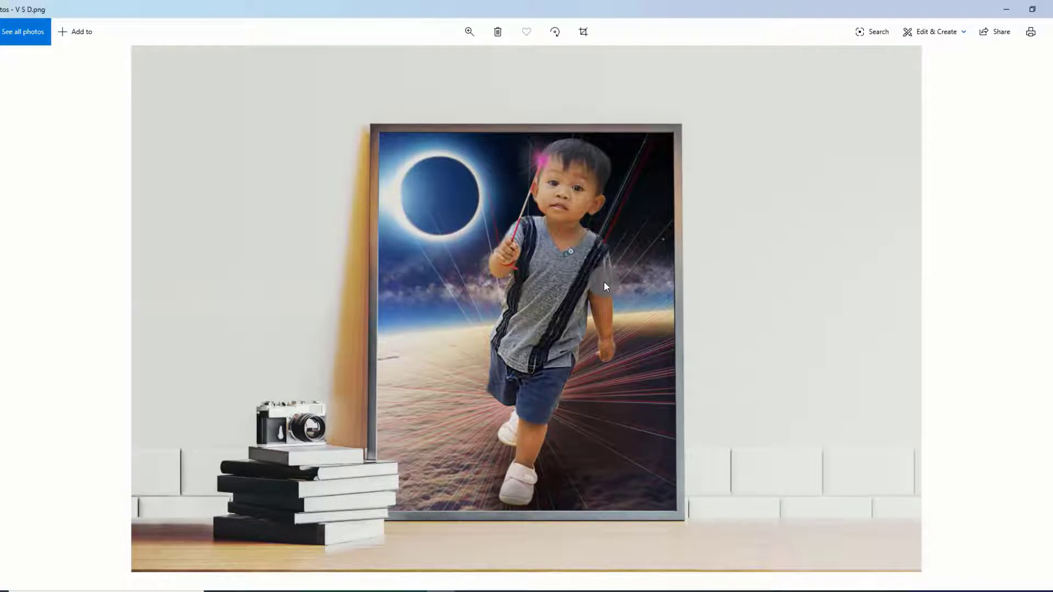
left_click(1044, 9)
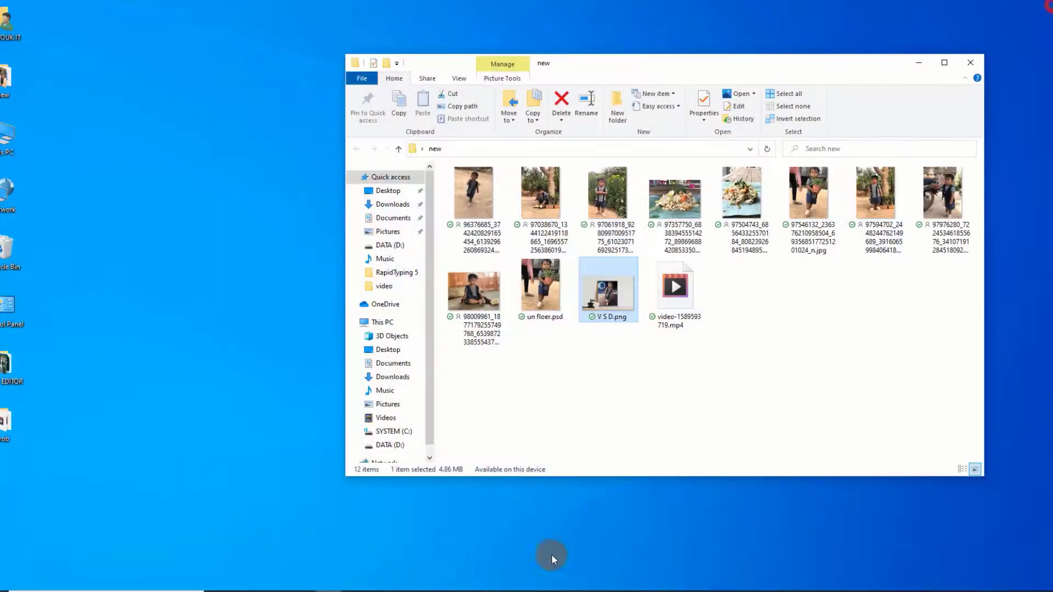
left_click(552, 580)
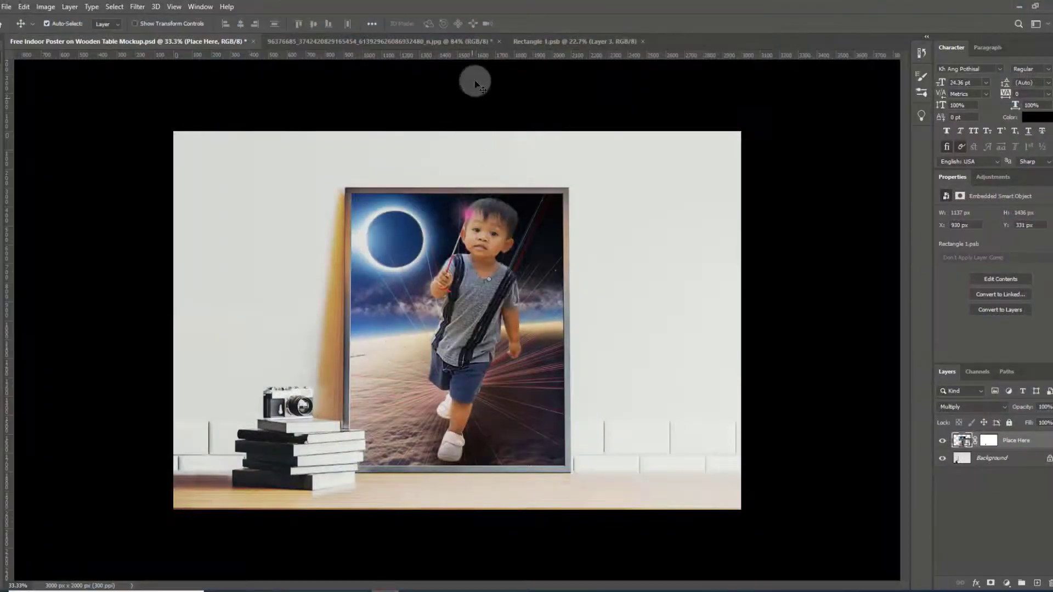
Switch to Rectangle 1.psb, select Layer 1, zoom in and show the eraser tool variants.
left_click(427, 40)
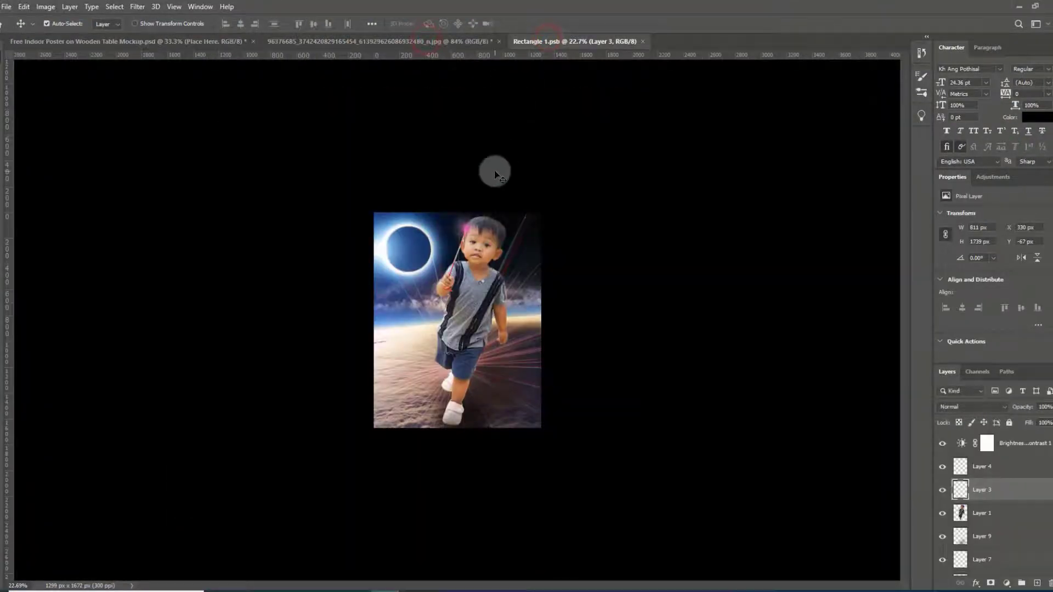
left_click(966, 511)
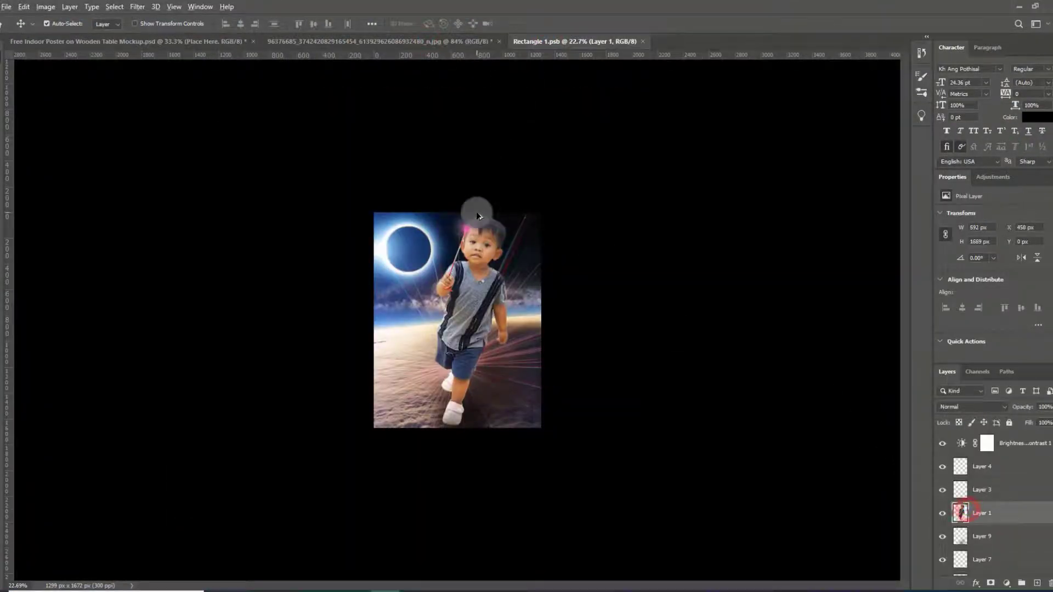
scroll(477, 208, "up", 5)
scroll(487, 153, "up", 2)
scroll(560, 180, "up", 1)
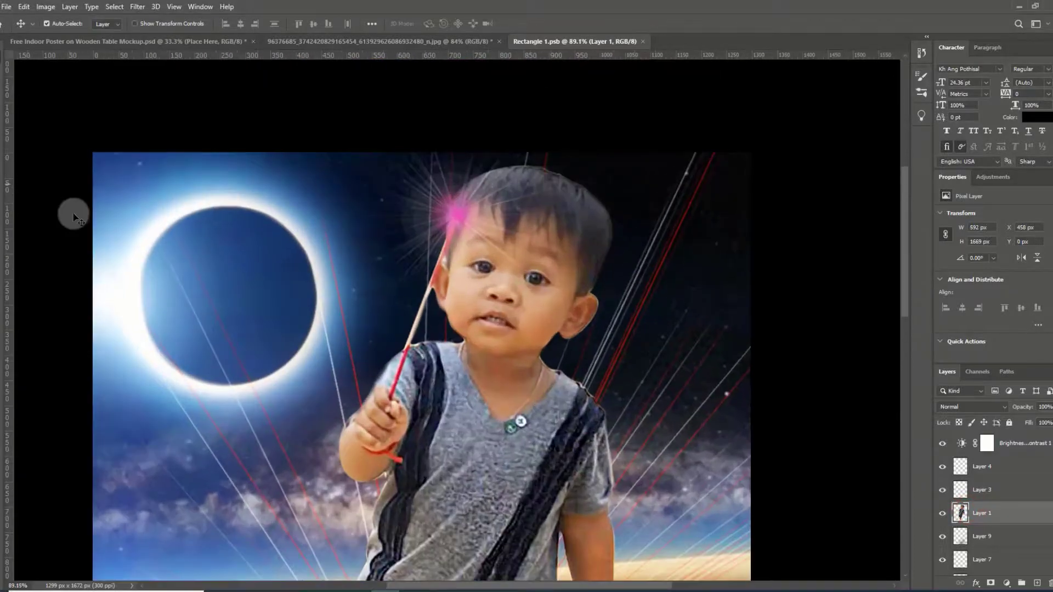
right_click(8, 222)
With the Eraser on Layer 1, remove stray strands along the top and right hair edges.
left_click(27, 219)
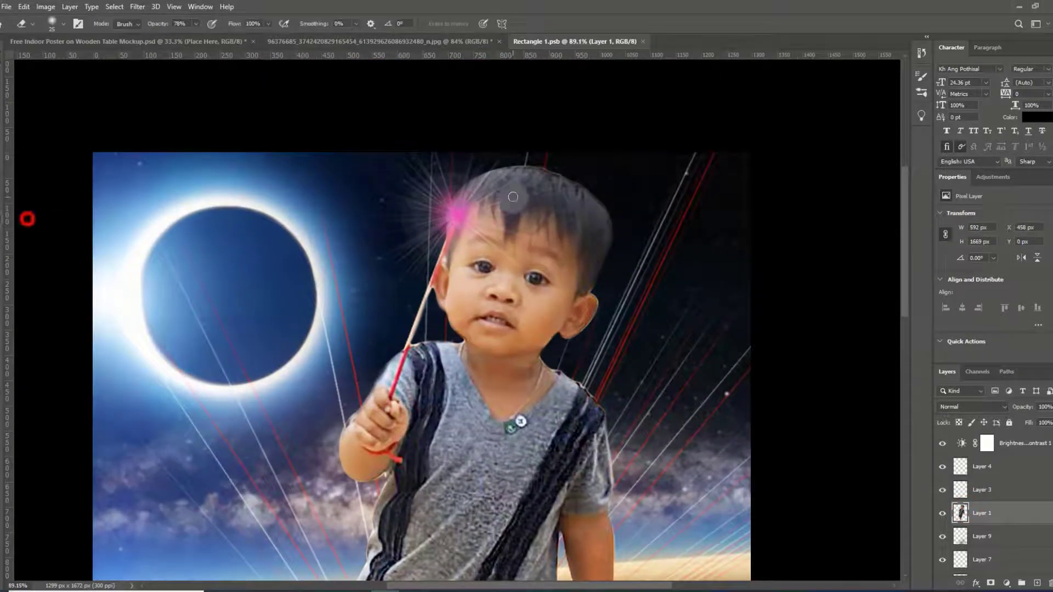
scroll(575, 187, "up", 2)
scroll(565, 184, "up", 2)
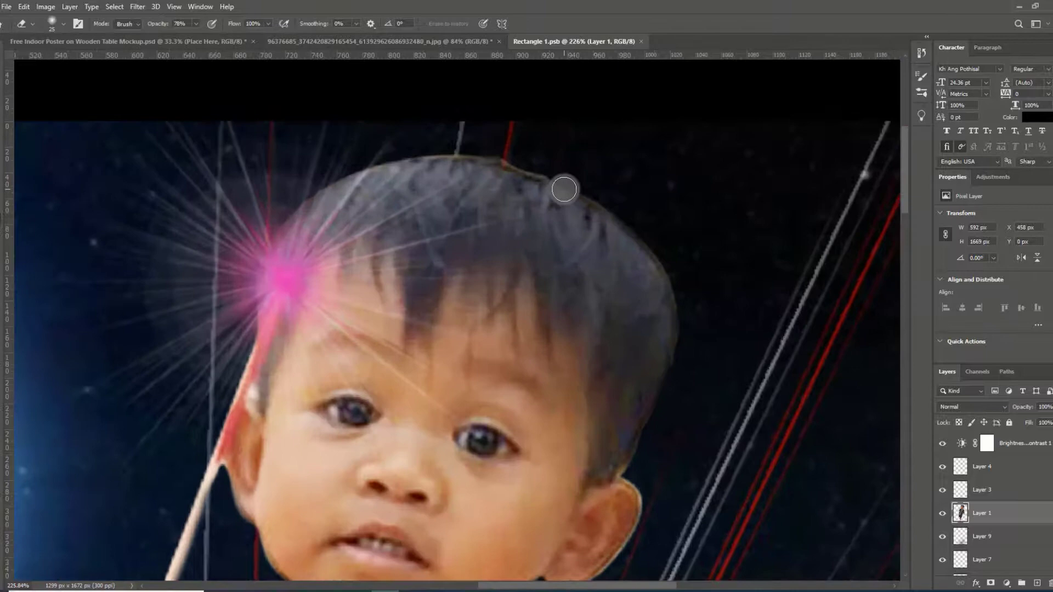
left_click(985, 516)
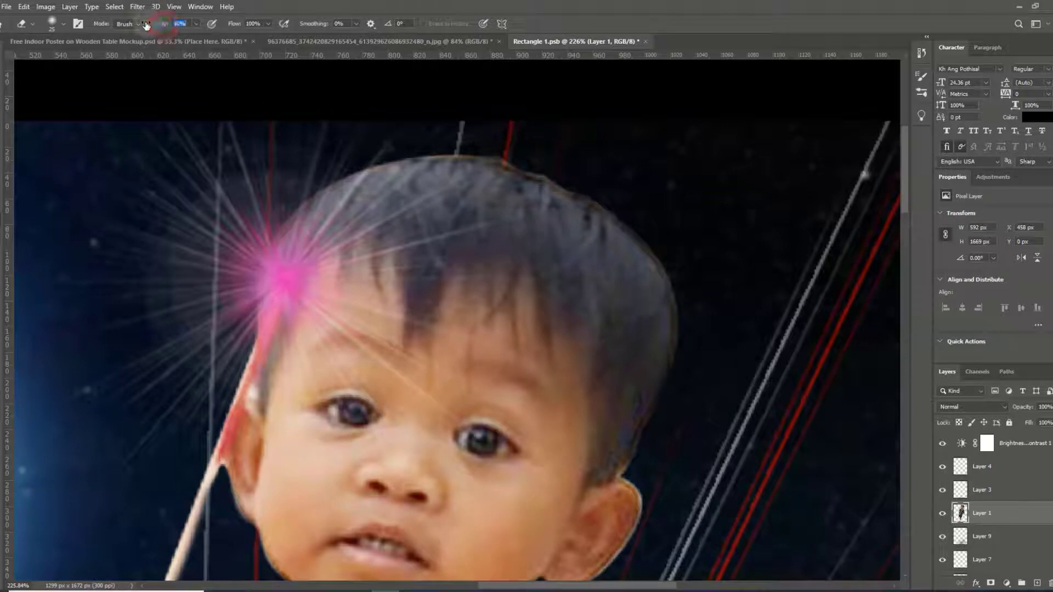
mouse_move(584, 186)
left_mouse_down()
mouse_move(605, 201)
mouse_move(431, 153)
left_mouse_up()
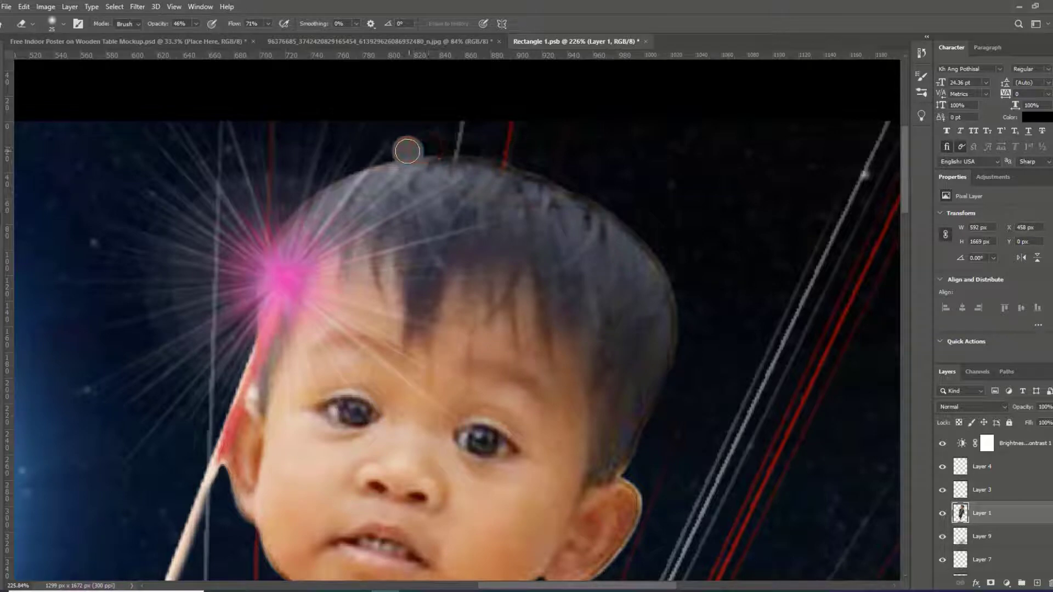
left_click_drag(407, 151, 369, 159)
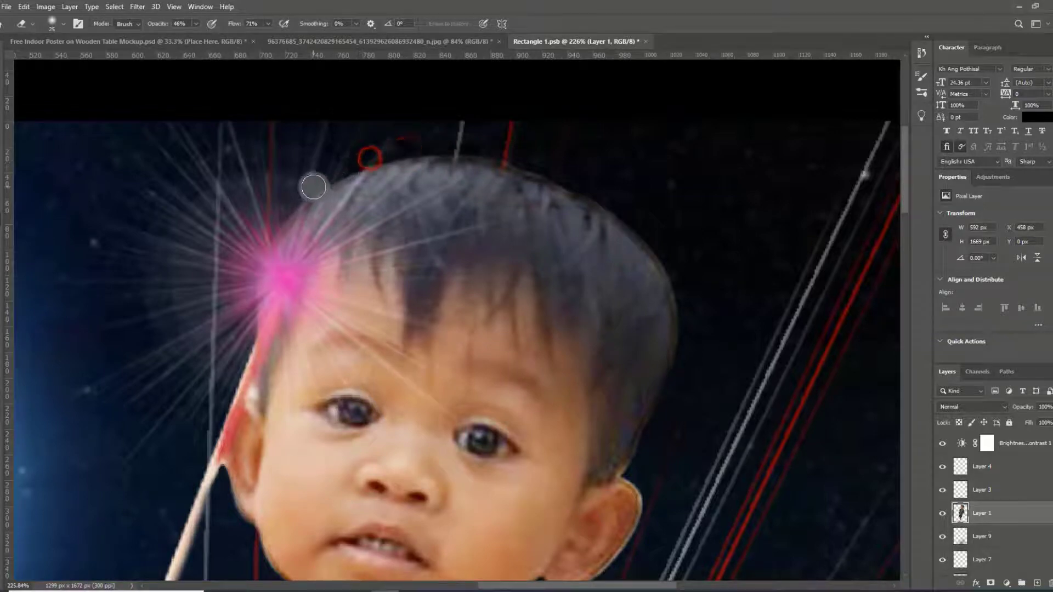
left_click_drag(629, 219, 654, 250)
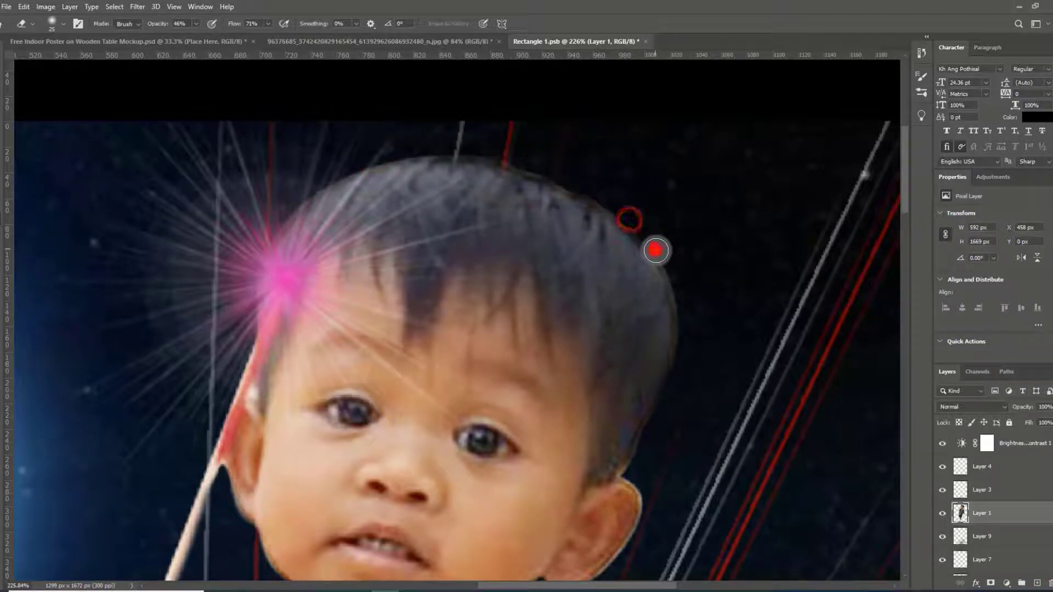
left_click_drag(610, 209, 592, 194)
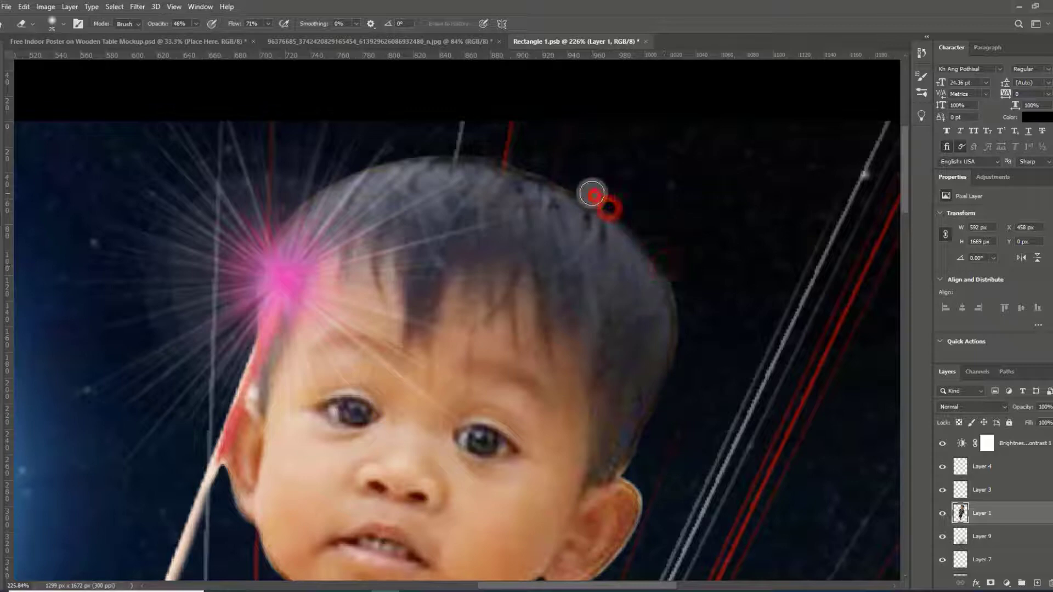
Raise eraser opacity to 100% and erase the fringe at the hair edge beside the ear.
scroll(578, 334, "down", 3)
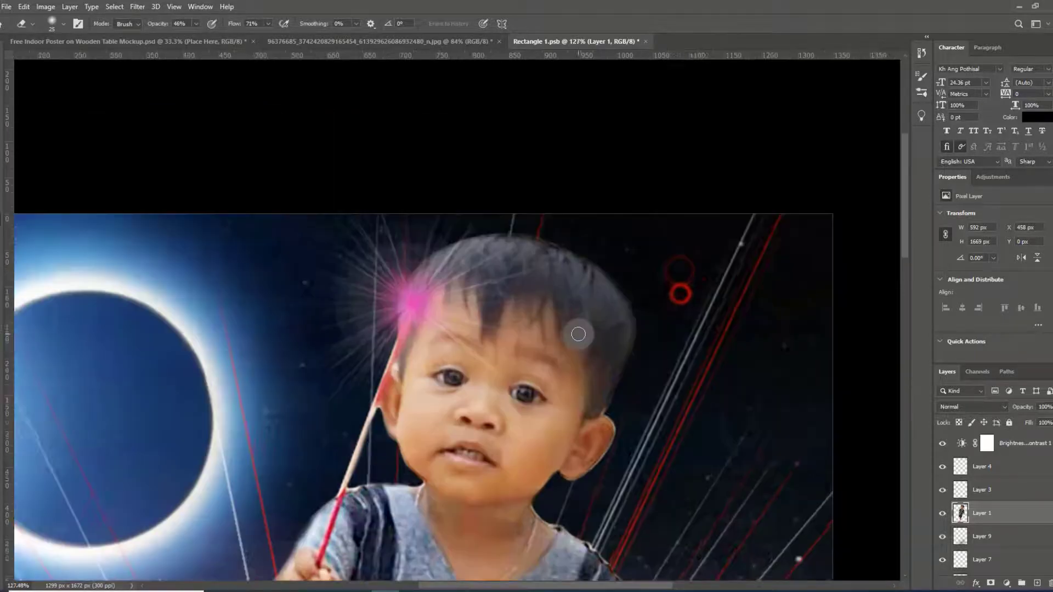
scroll(578, 334, "down", 2)
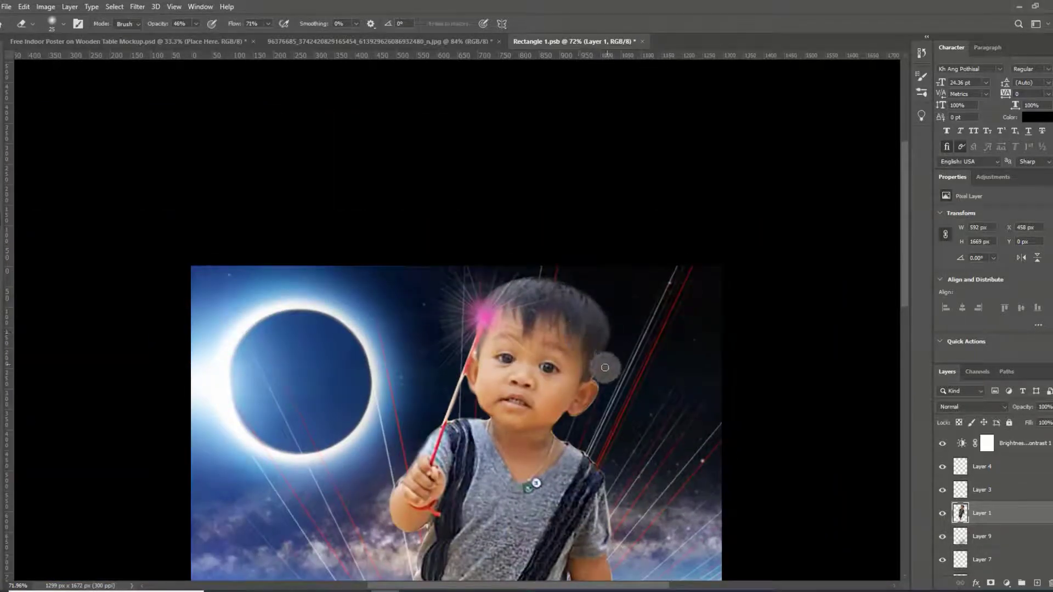
scroll(606, 383, "up", 3)
scroll(606, 378, "up", 2)
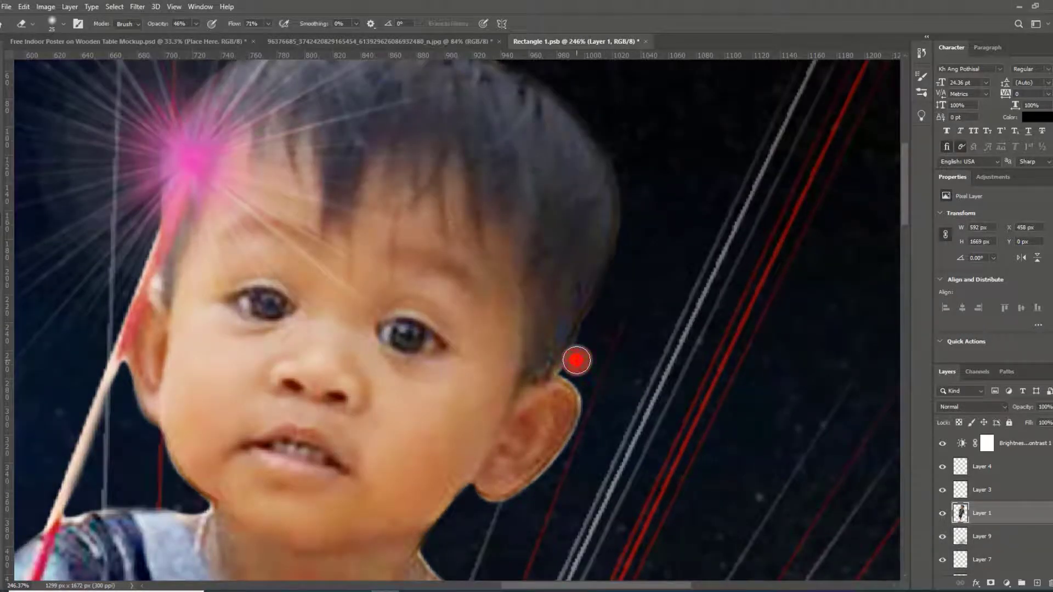
left_click(576, 361)
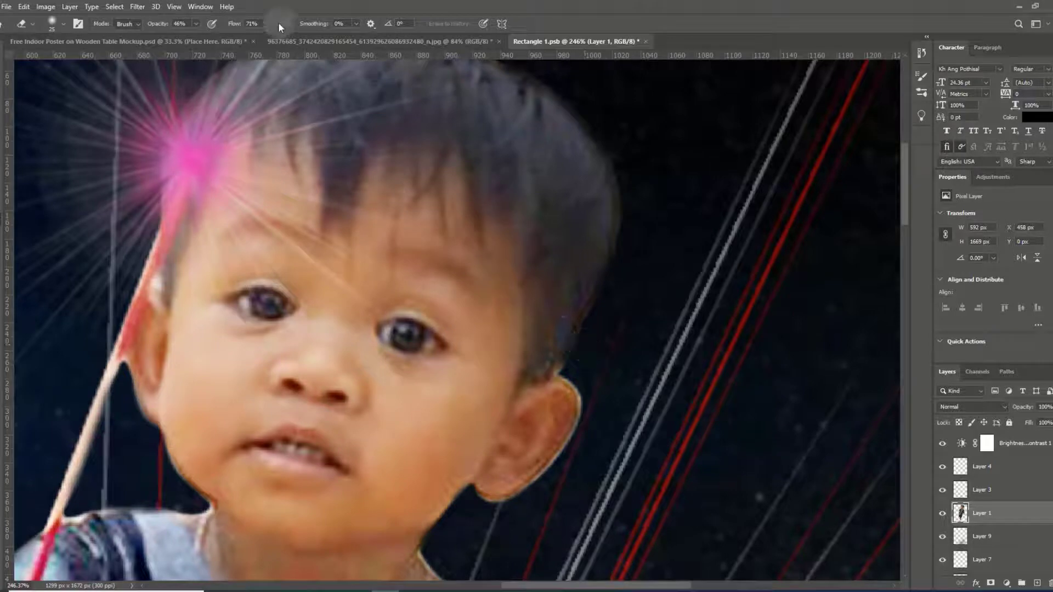
left_click_drag(159, 24, 187, 24)
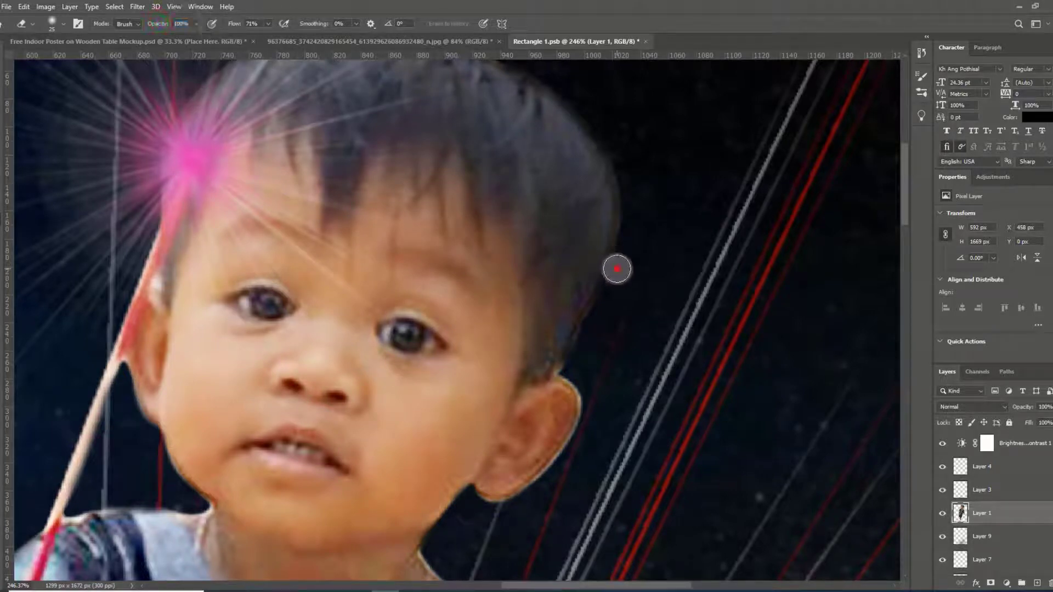
left_click_drag(617, 269, 616, 265)
left_click(624, 242)
left_click(626, 205)
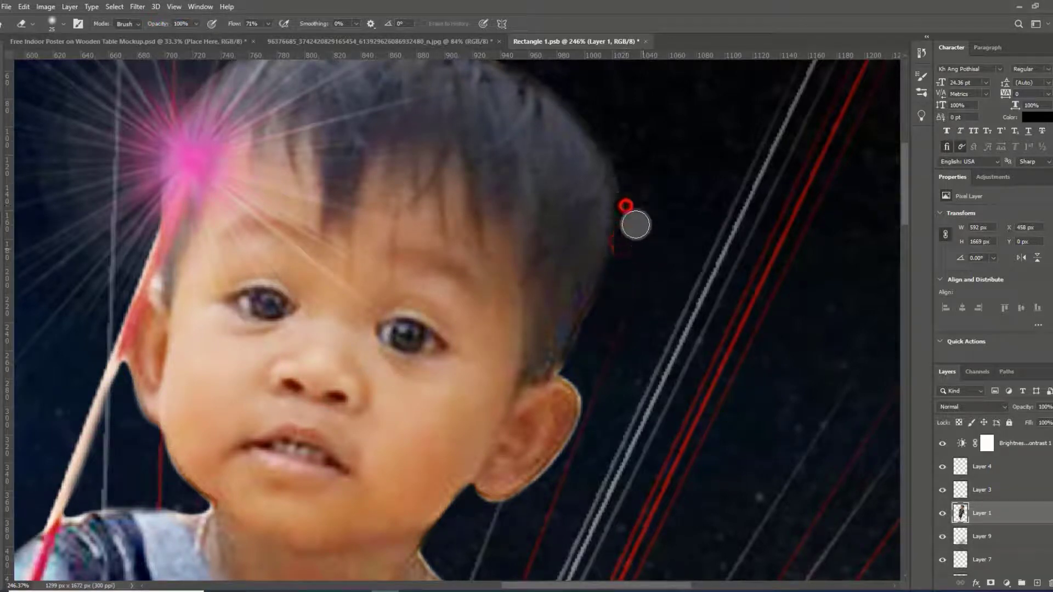
Erase the reddish smudge and fringe down the right hair edge to just above the ear.
left_click(624, 187)
left_click_drag(625, 187, 626, 207)
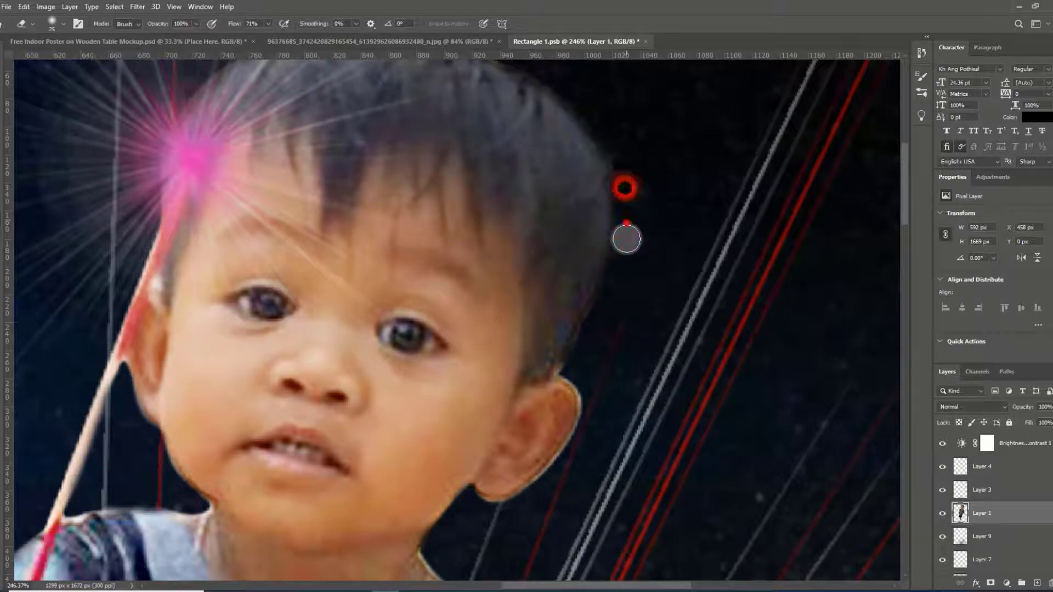
left_click(625, 224)
left_click(624, 252)
left_click(600, 302)
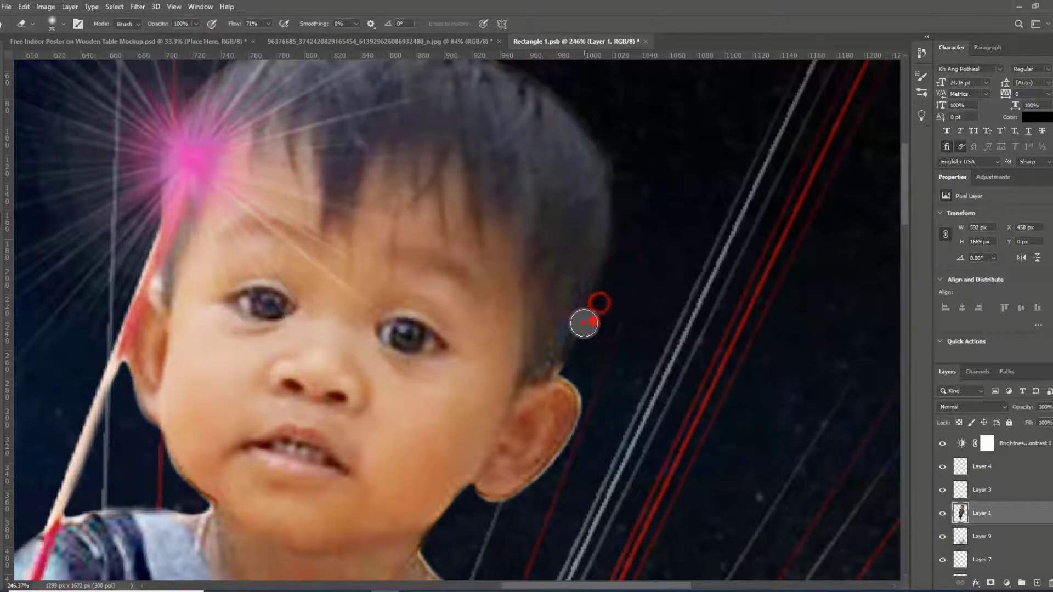
scroll(627, 354, "up", 3)
scroll(622, 335, "up", 2)
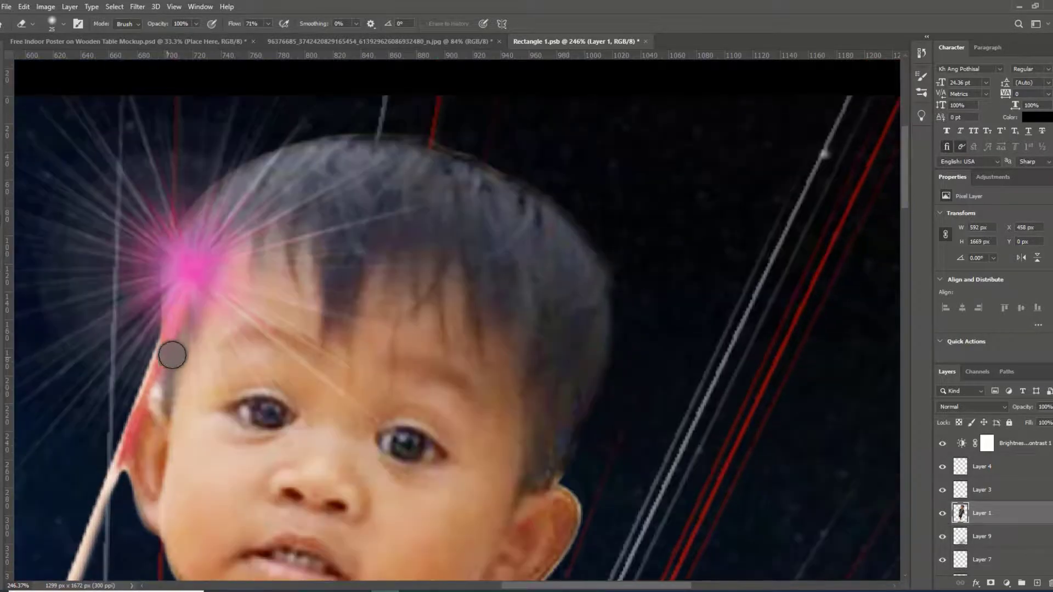
left_click(3, 250)
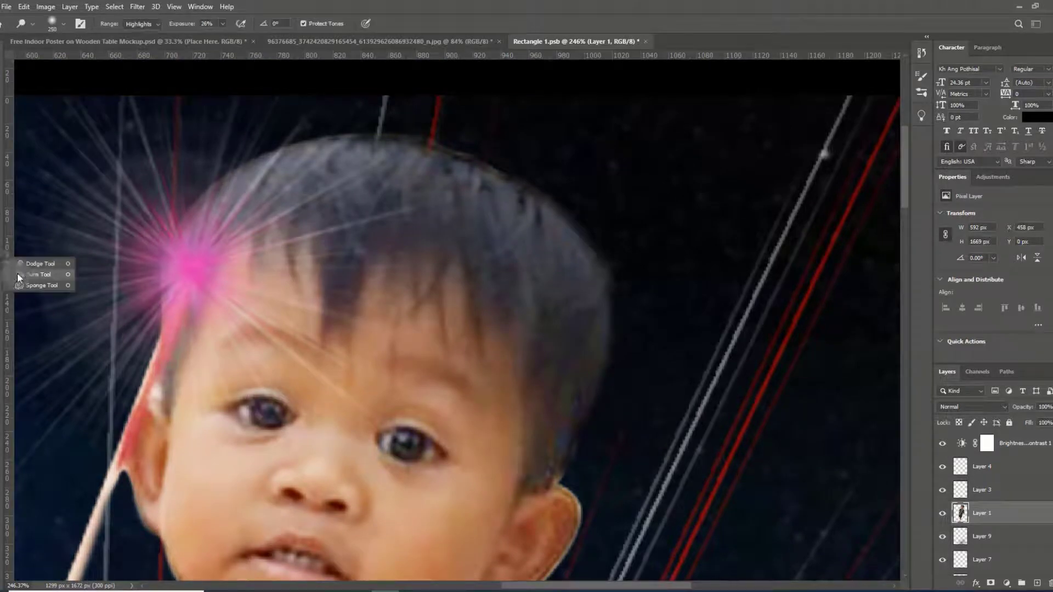
Smudge at 53% strength along the top and right hair edges down to the ear.
left_click(32, 271)
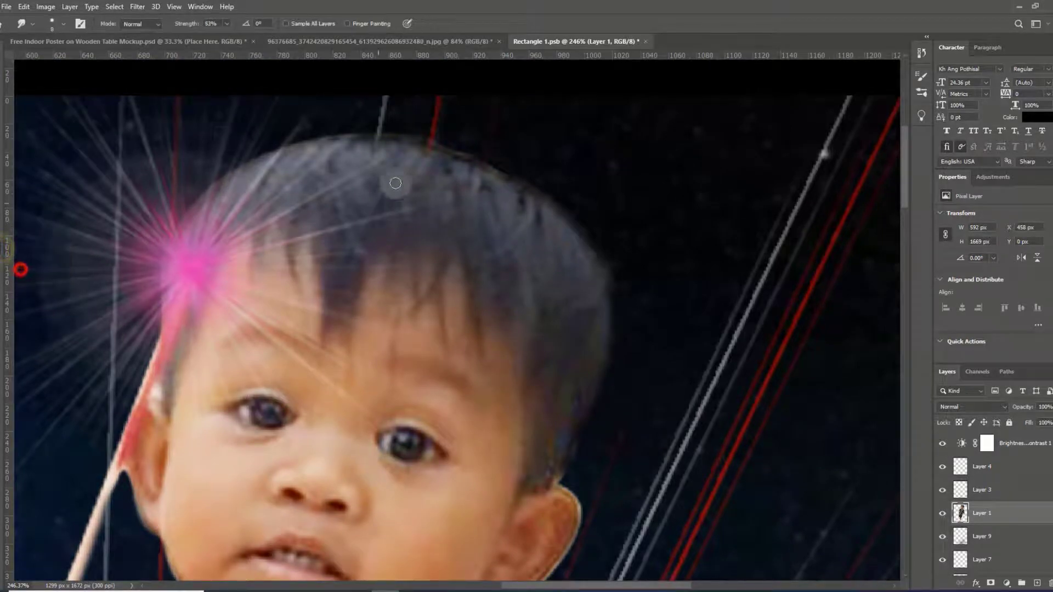
left_click(482, 173)
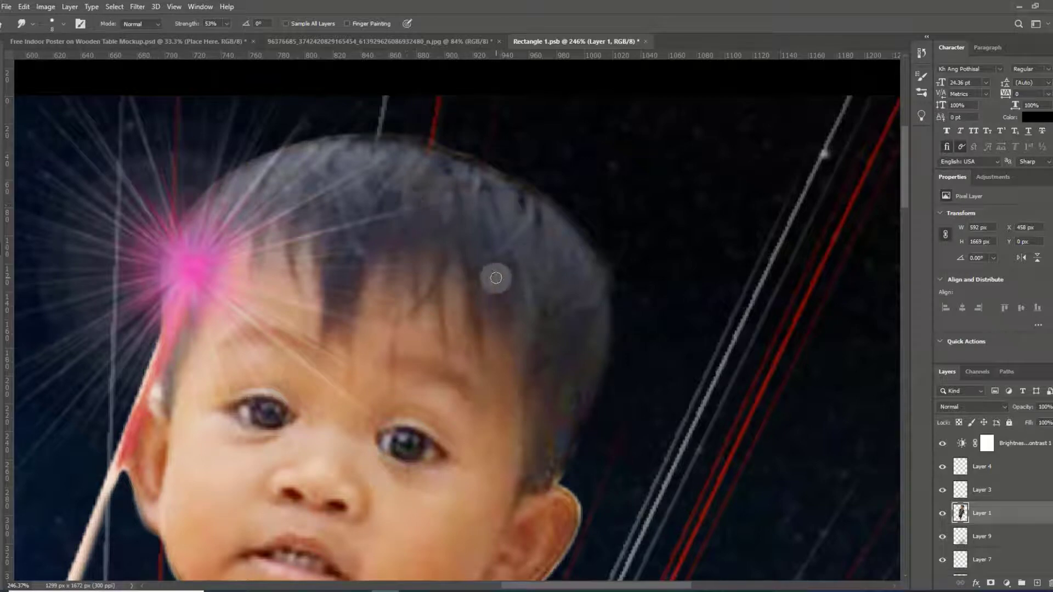
mouse_move(513, 170)
left_mouse_down()
mouse_move(464, 141)
mouse_move(421, 142)
left_mouse_up()
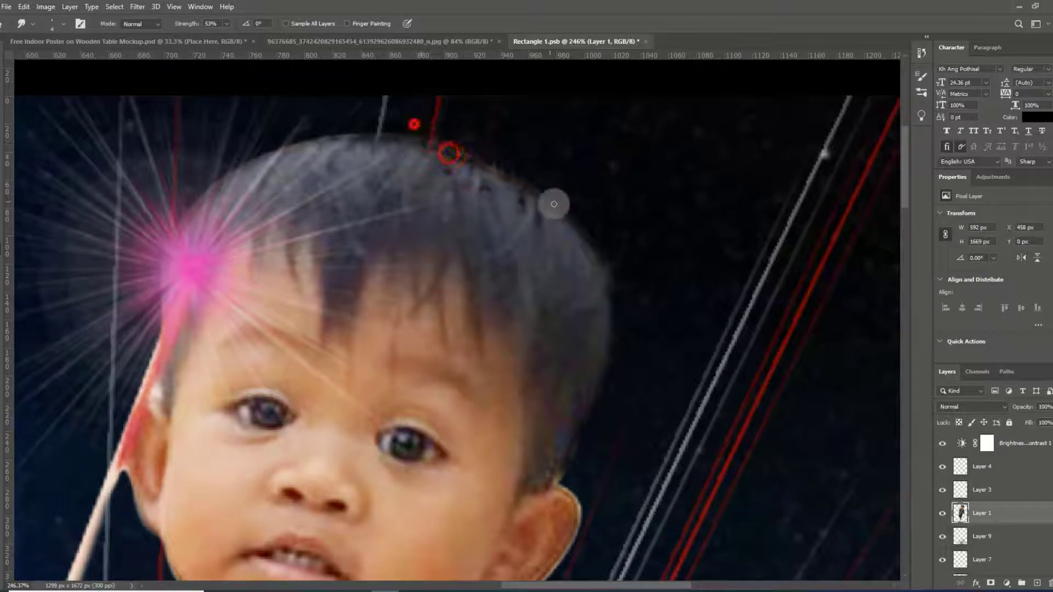
mouse_move(522, 184)
left_mouse_down()
mouse_move(555, 189)
mouse_move(552, 211)
mouse_move(603, 274)
mouse_move(613, 347)
left_mouse_up()
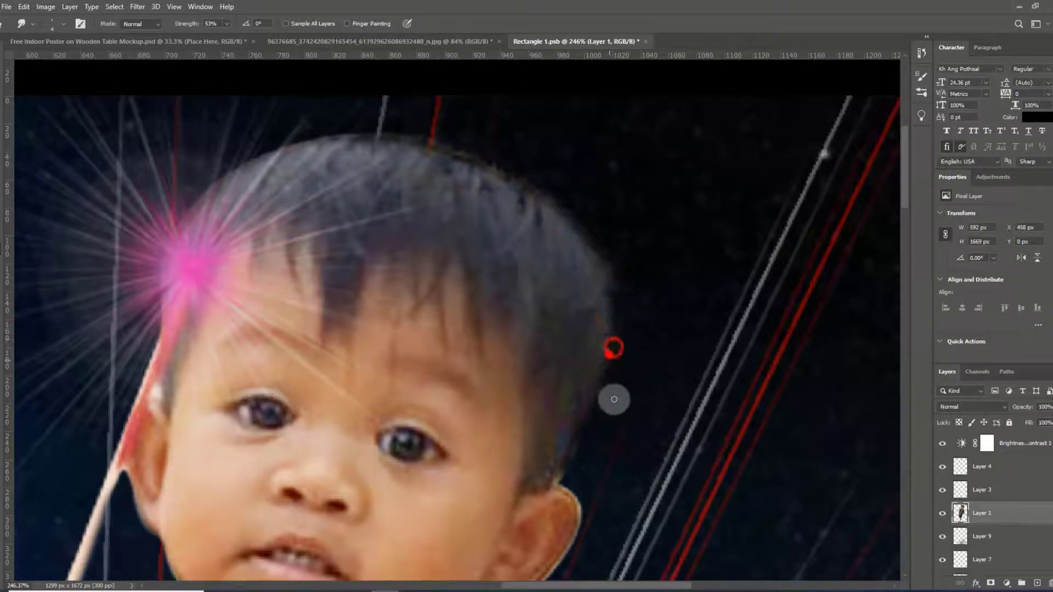
left_click_drag(604, 387, 560, 465)
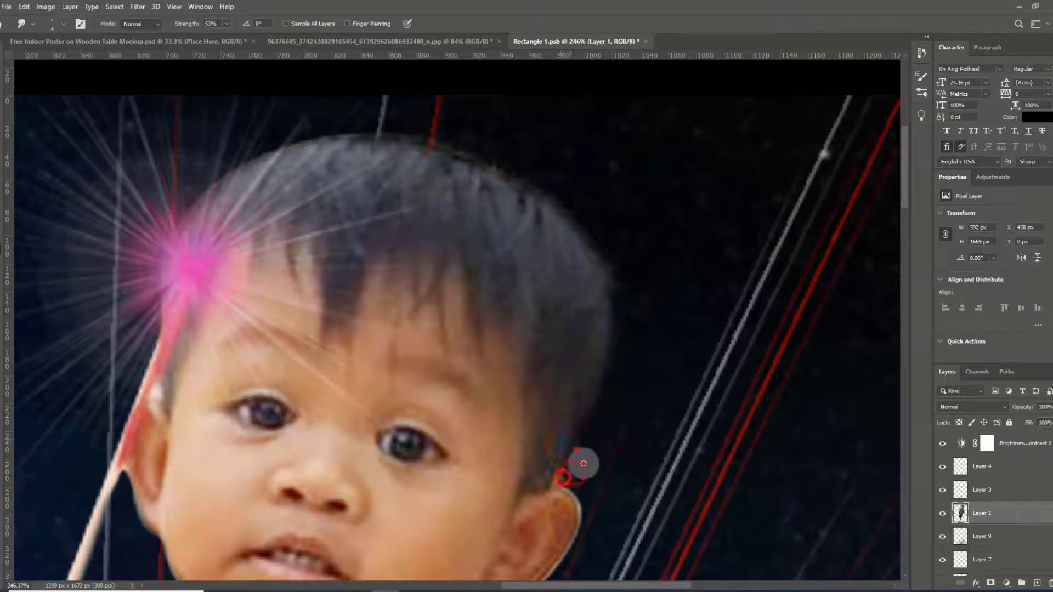
left_click(577, 448)
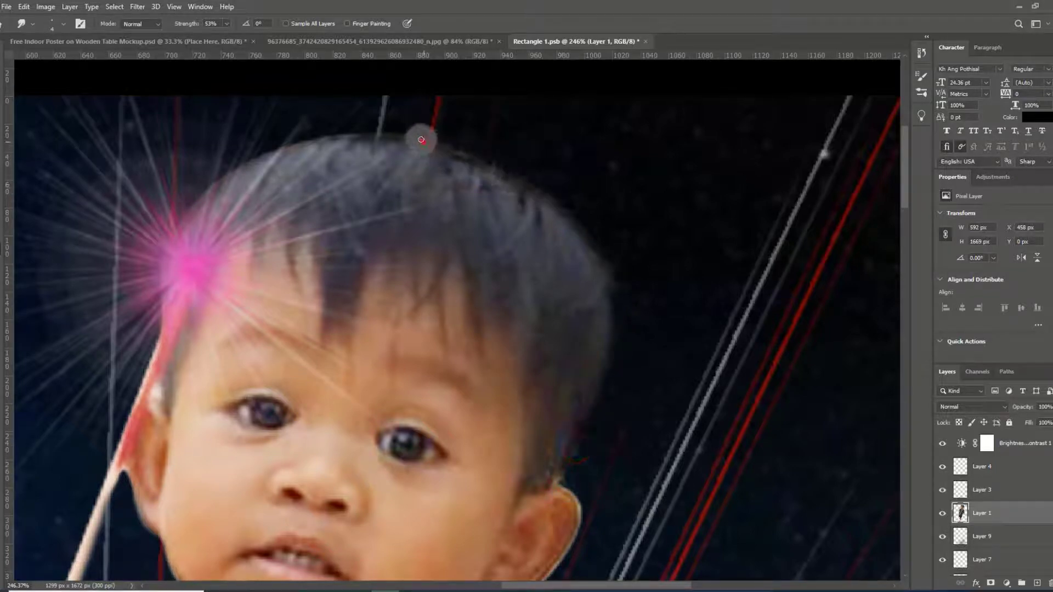
Smudge away the red line above and across the top of the hair.
left_click_drag(423, 137, 398, 138)
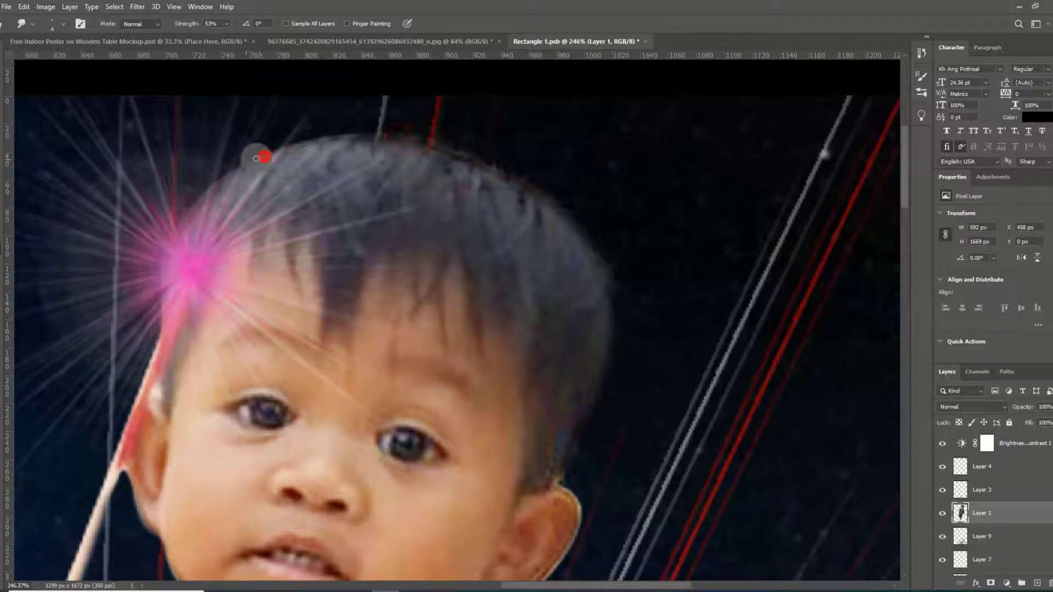
mouse_move(243, 148)
left_mouse_down()
mouse_move(266, 134)
mouse_move(364, 137)
mouse_move(422, 125)
left_mouse_up()
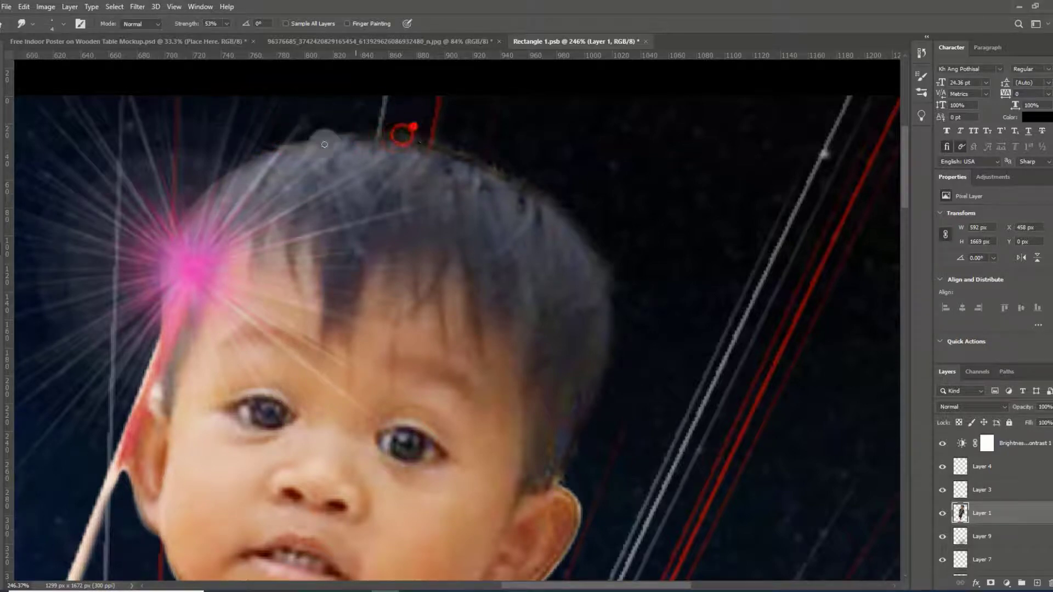
left_click_drag(295, 143, 219, 189)
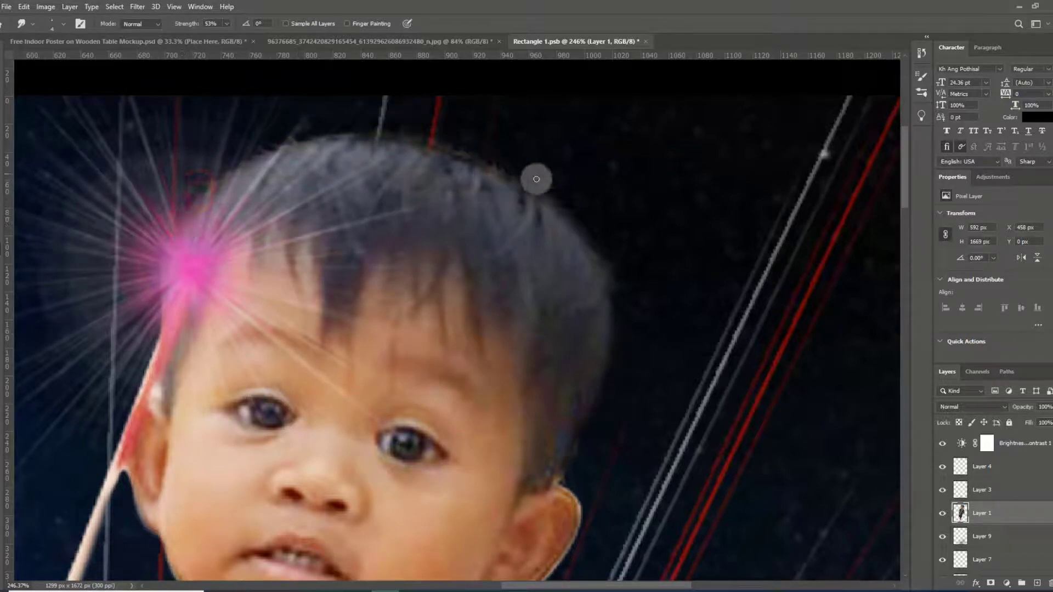
scroll(507, 241, "down", 5)
scroll(515, 255, "down", 2)
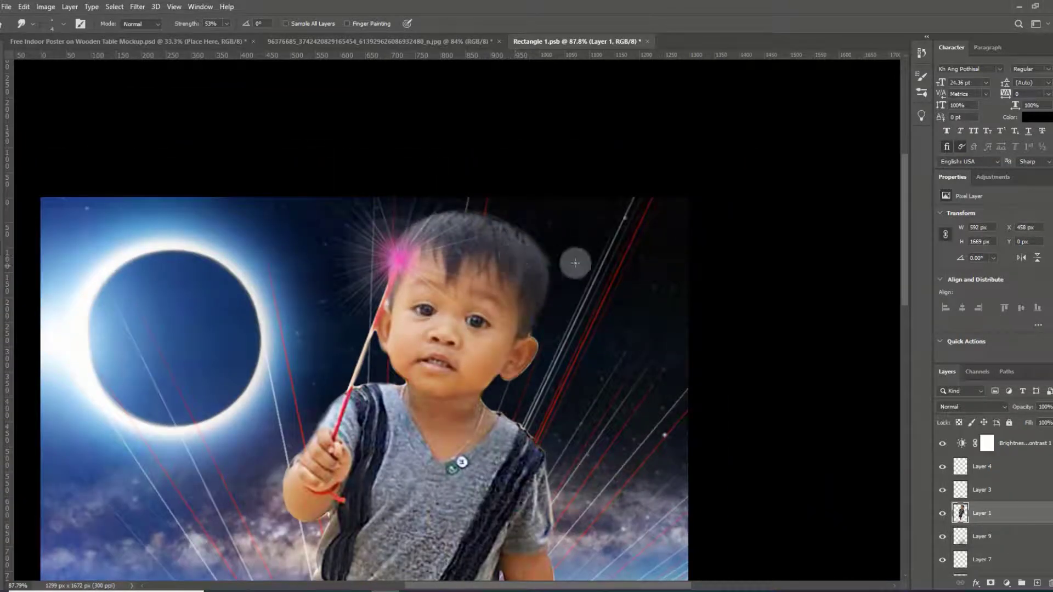
scroll(546, 241, "up", 1)
scroll(545, 242, "up", 2)
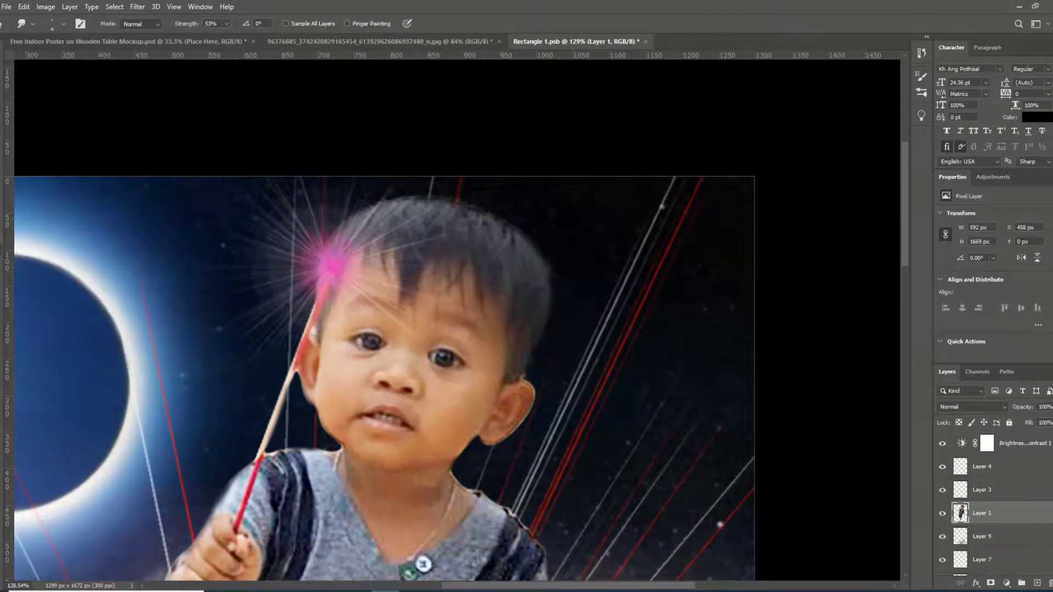
Desaturate the hair strands with the Sponge tool.
right_click(1, 265)
left_click(5, 274)
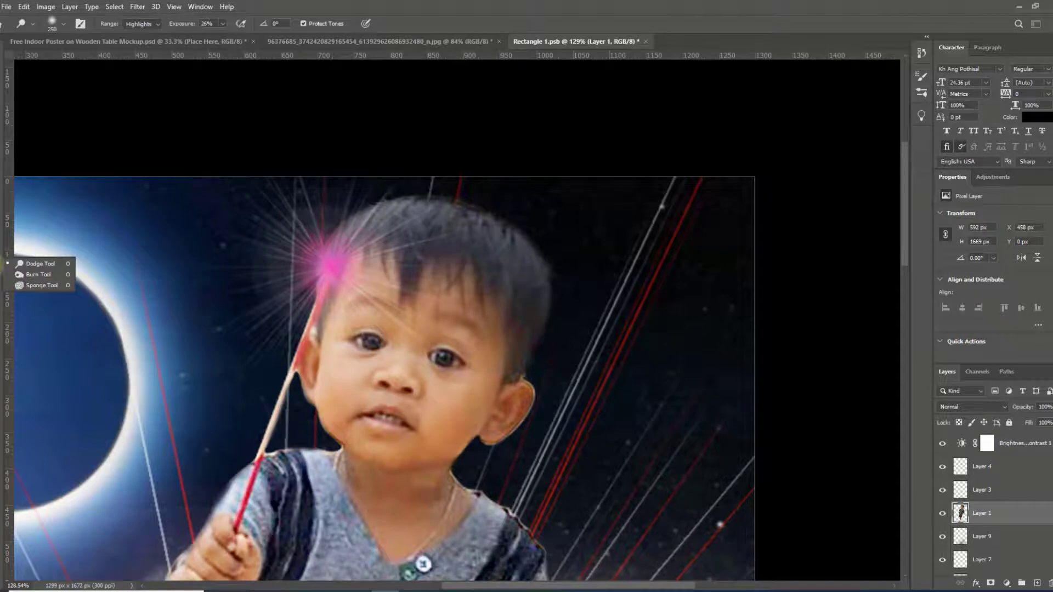
left_click(19, 285)
left_click(469, 225)
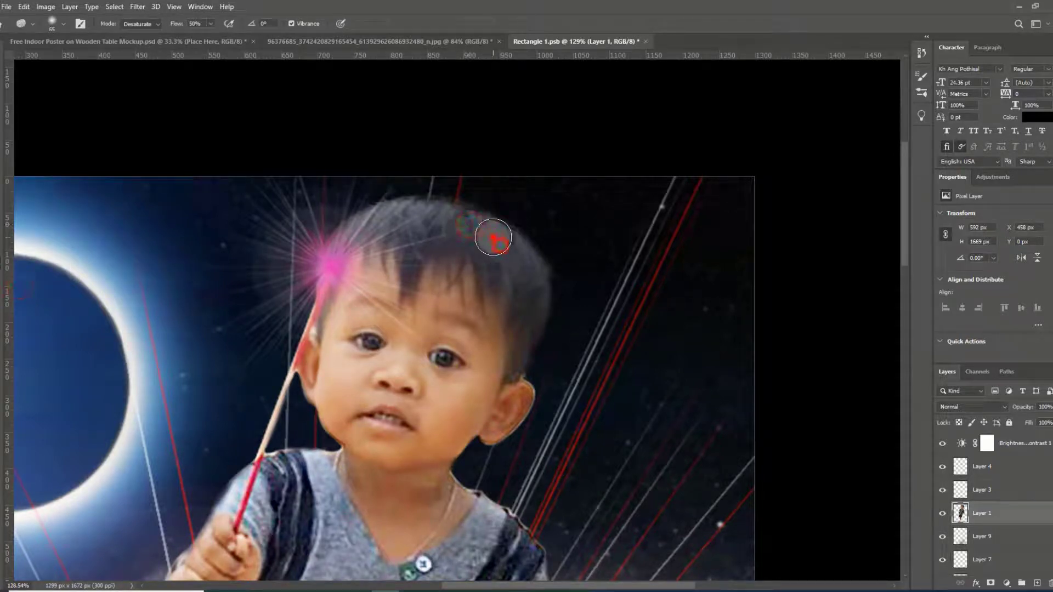
left_click_drag(494, 239, 503, 271)
With the Burn tool (Midtones, 29% exposure), darken the upper-right hair and around the ear.
right_click(3, 267)
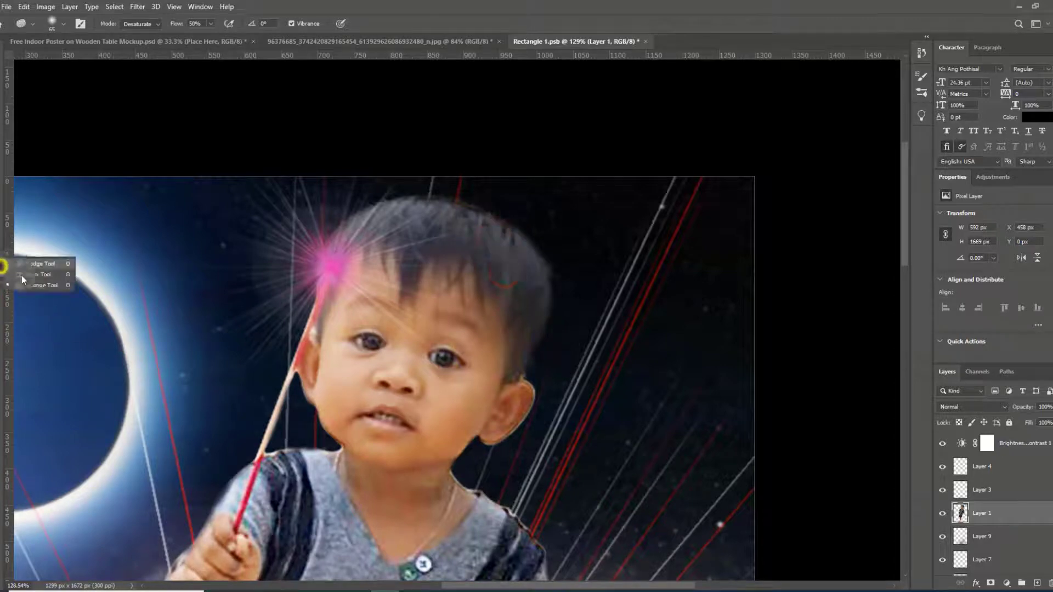
left_click(33, 278)
left_click_drag(408, 216, 491, 246)
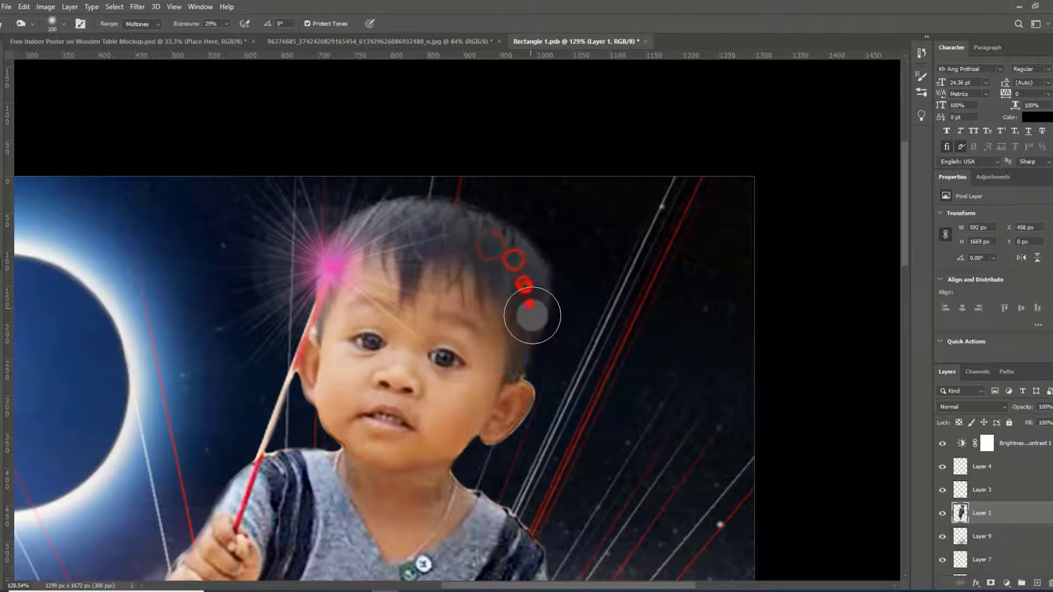
mouse_move(490, 246)
left_mouse_down()
mouse_move(511, 251)
mouse_move(395, 207)
mouse_move(408, 240)
left_mouse_up()
left_click_drag(526, 311, 542, 382)
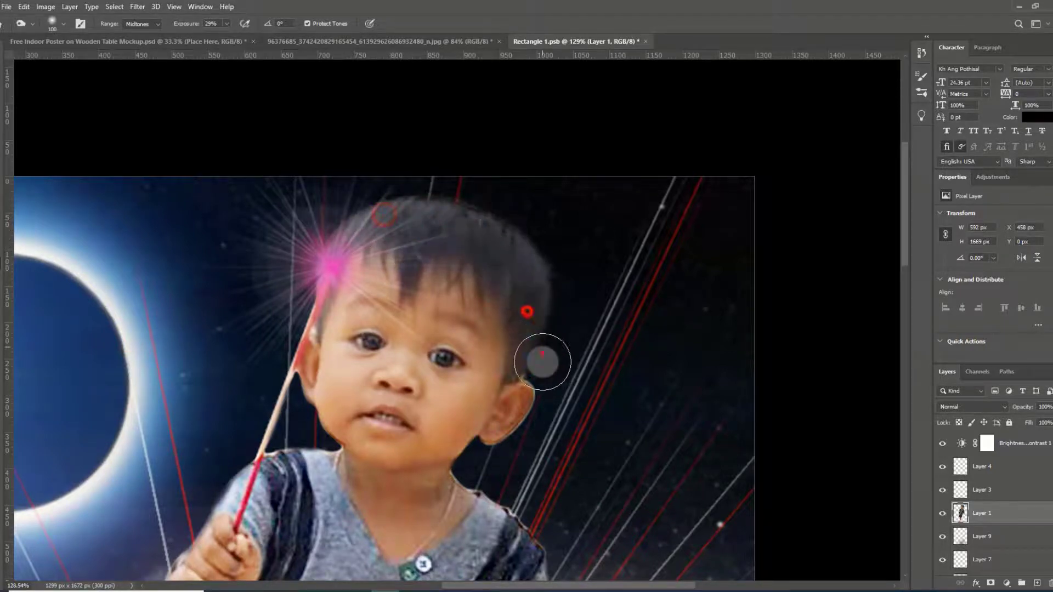
mouse_move(532, 426)
left_mouse_down()
mouse_move(545, 343)
mouse_move(470, 214)
left_mouse_up()
Burn along the top of the hair and the crown to darken it further.
mouse_move(390, 197)
left_mouse_down()
mouse_move(336, 207)
mouse_move(470, 214)
left_mouse_up()
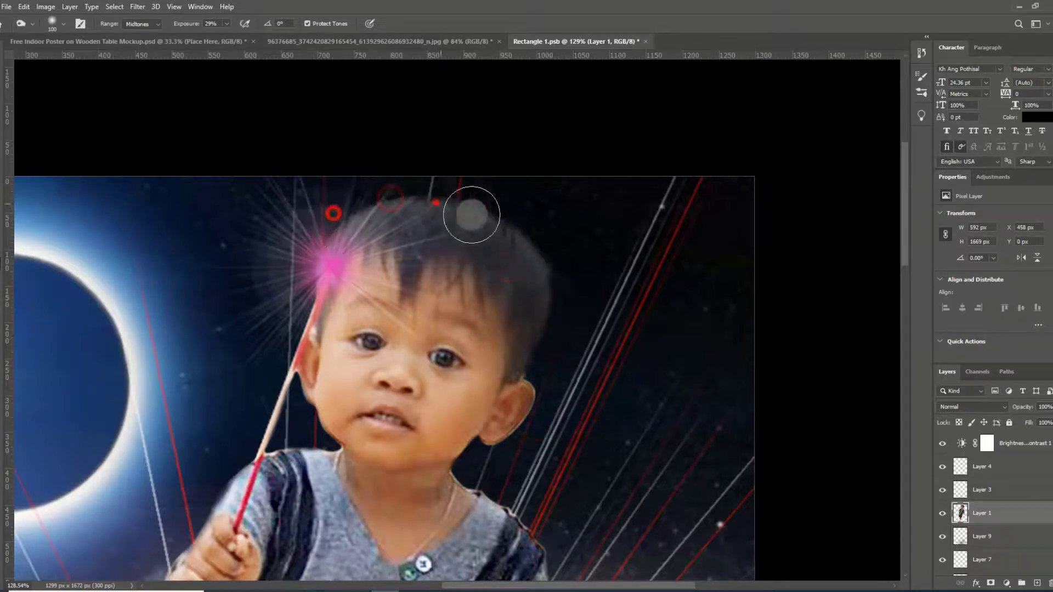
left_click(436, 202)
mouse_move(337, 199)
left_mouse_down()
mouse_move(494, 207)
mouse_move(531, 237)
left_mouse_up()
left_click_drag(476, 206, 453, 207)
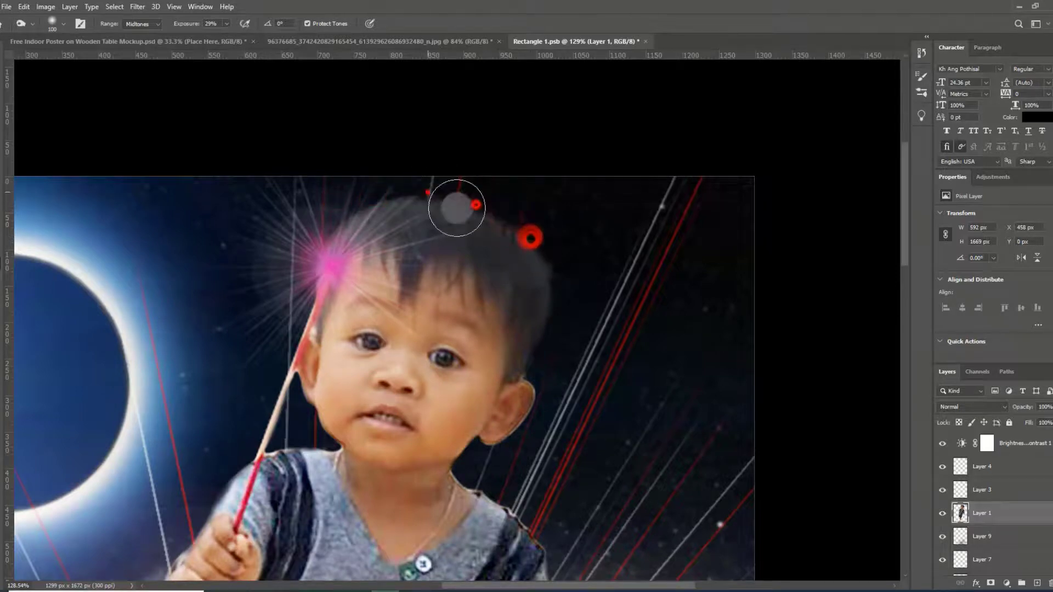
left_click_drag(565, 275, 565, 293)
scroll(565, 293, "down", 2)
scroll(559, 301, "down", 2)
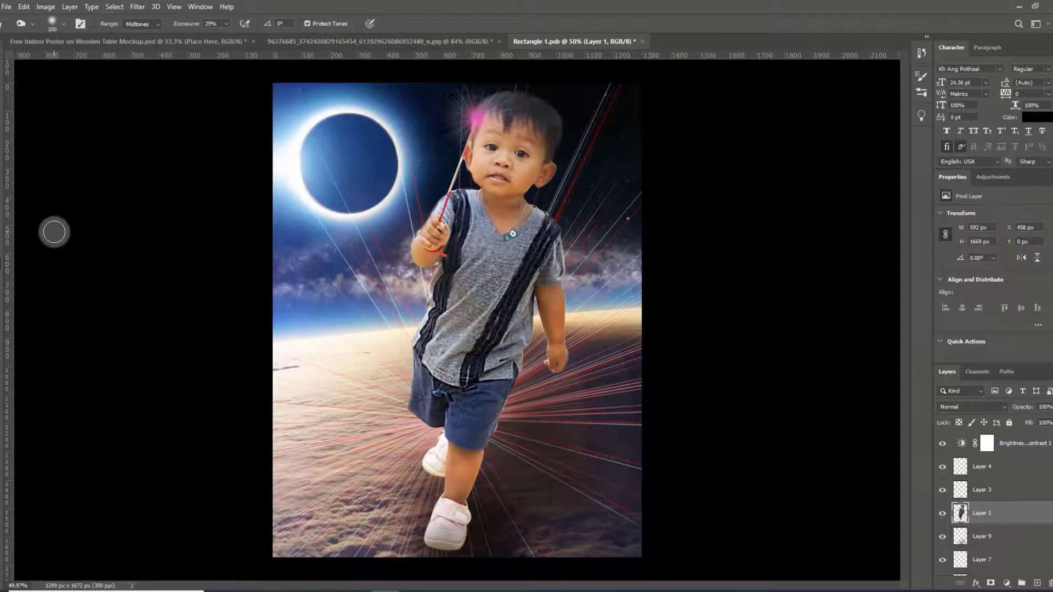
With the Eraser, remove the dark fringe along the shirt's shoulder and down the sleeve edge.
key("e")
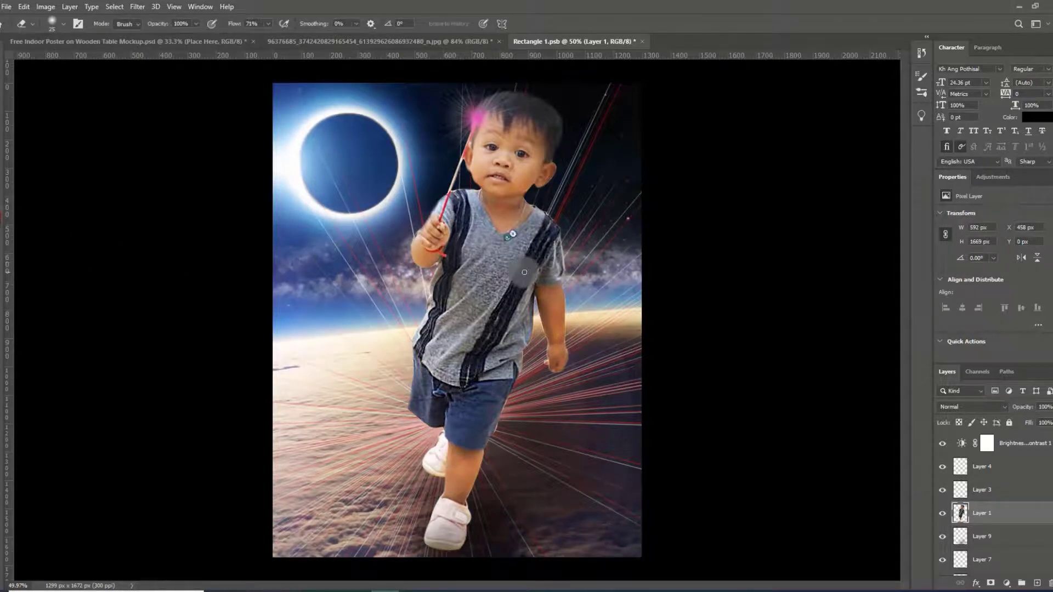
scroll(560, 241, "up", 4)
scroll(570, 217, "up", 2)
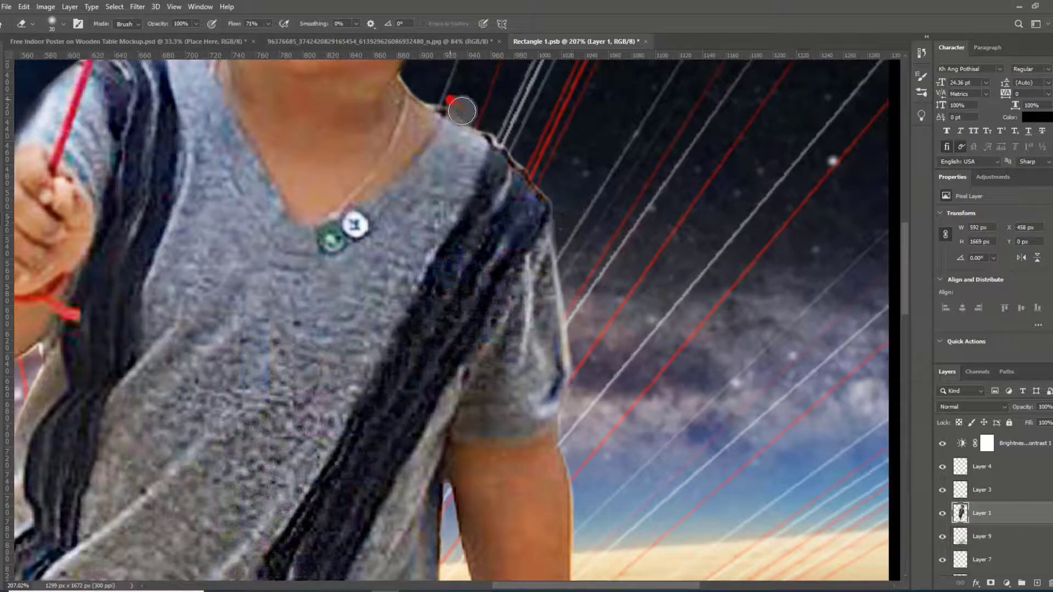
left_click_drag(461, 111, 551, 187)
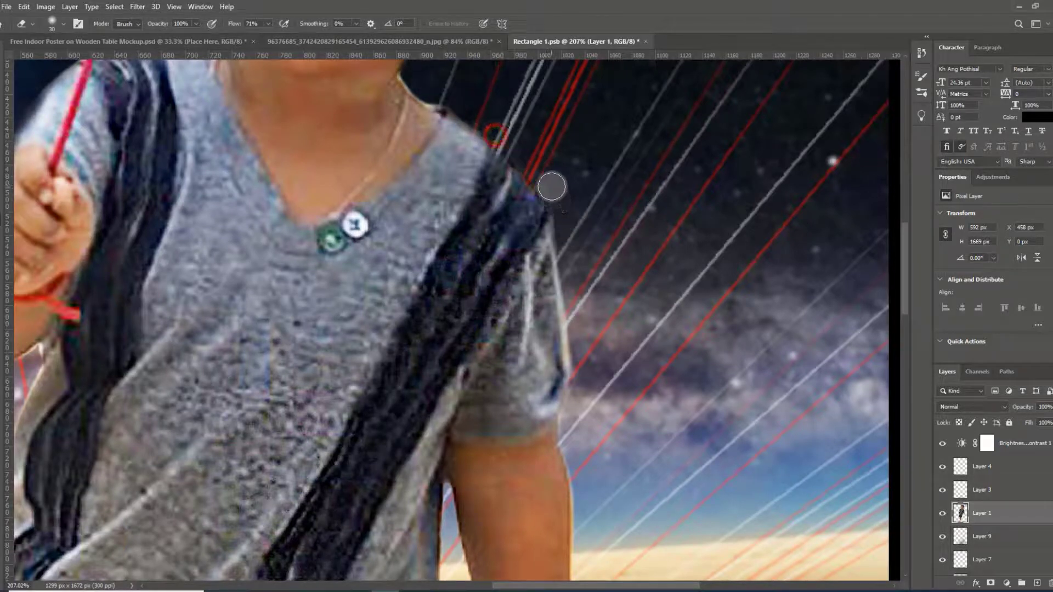
mouse_move(563, 222)
left_mouse_down()
mouse_move(577, 330)
mouse_move(565, 272)
left_mouse_up()
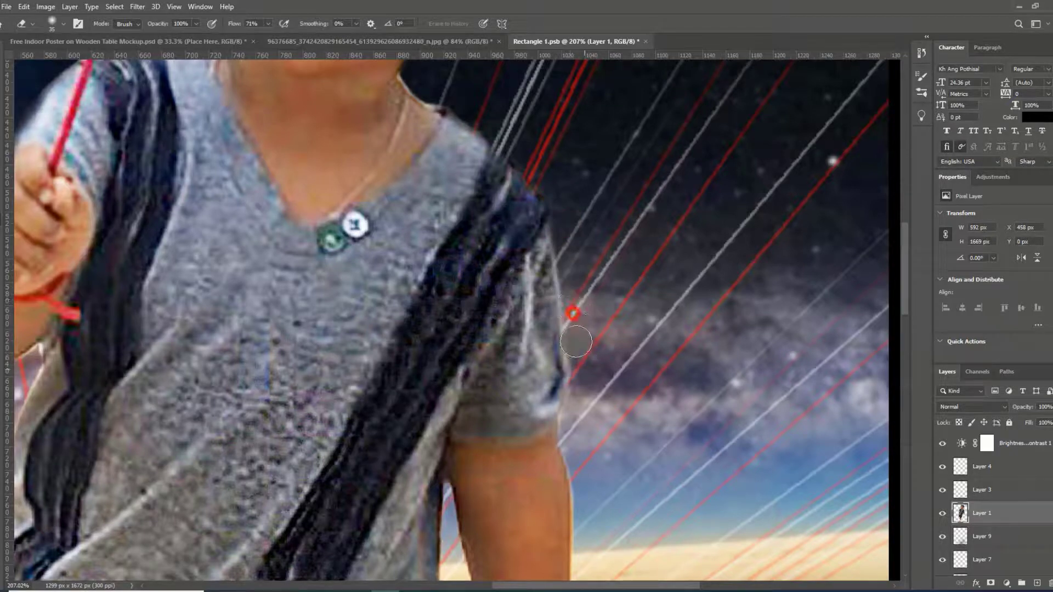
left_click_drag(582, 376, 564, 418)
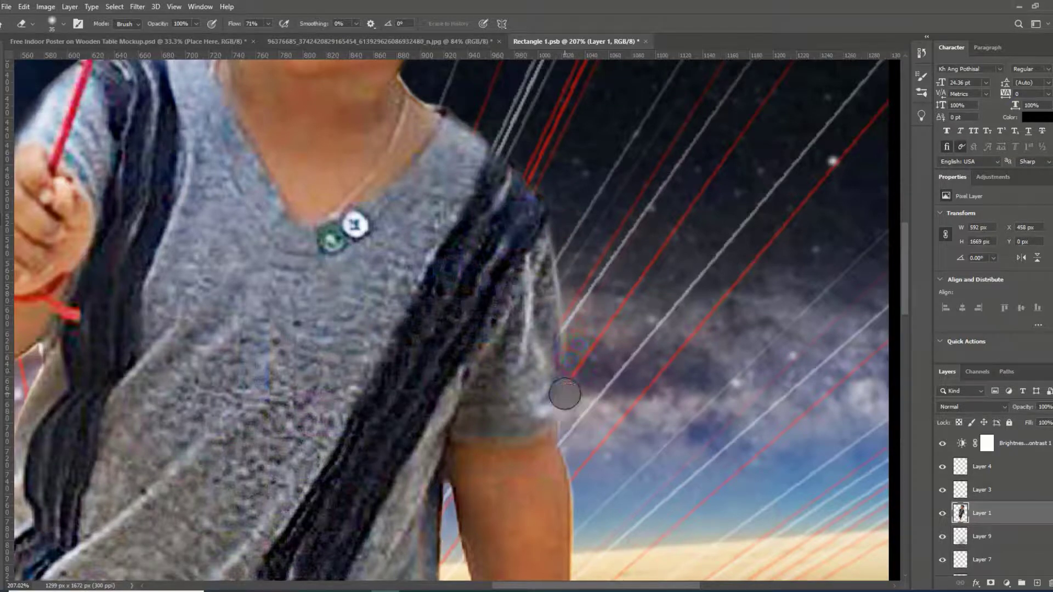
scroll(555, 403, "down", 3)
scroll(541, 378, "down", 3)
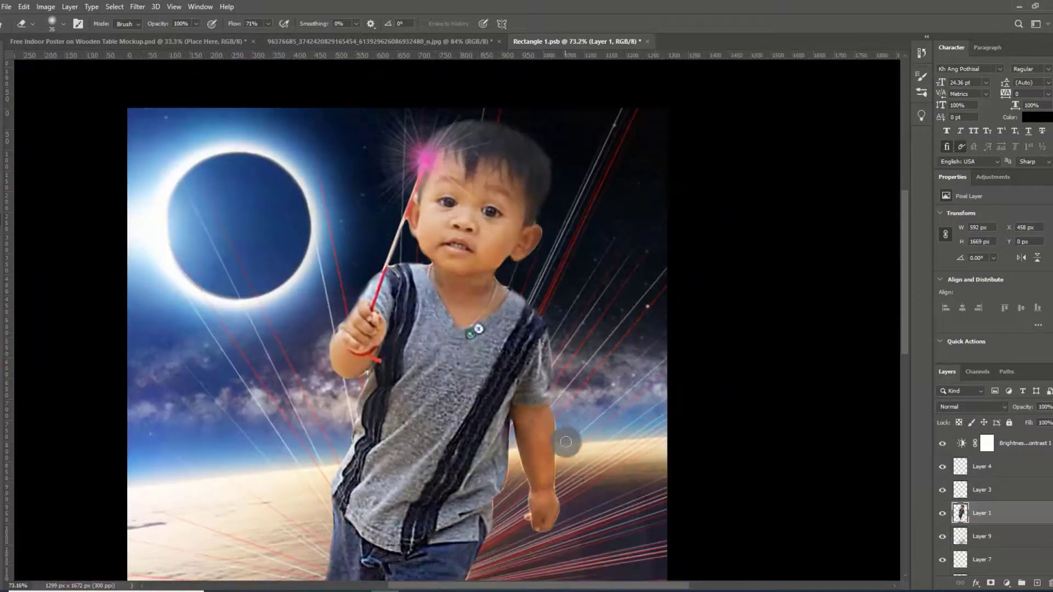
scroll(527, 298, "up", 3)
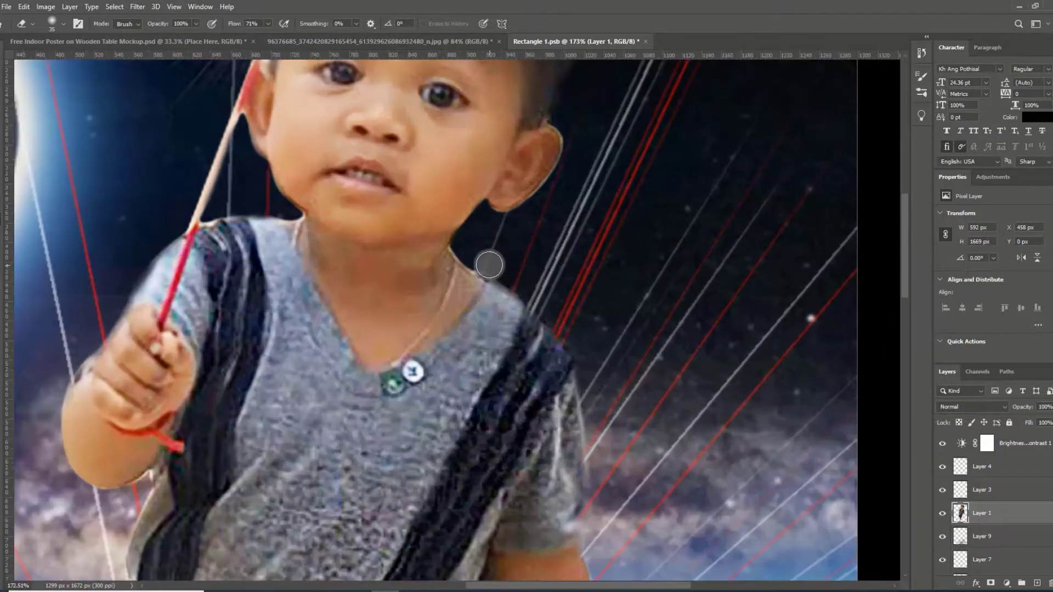
Erase the remaining dark edge beside the neck, on the shoulder, and along the shirt's top-left edge.
left_click_drag(490, 263, 595, 362)
left_click_drag(537, 311, 543, 332)
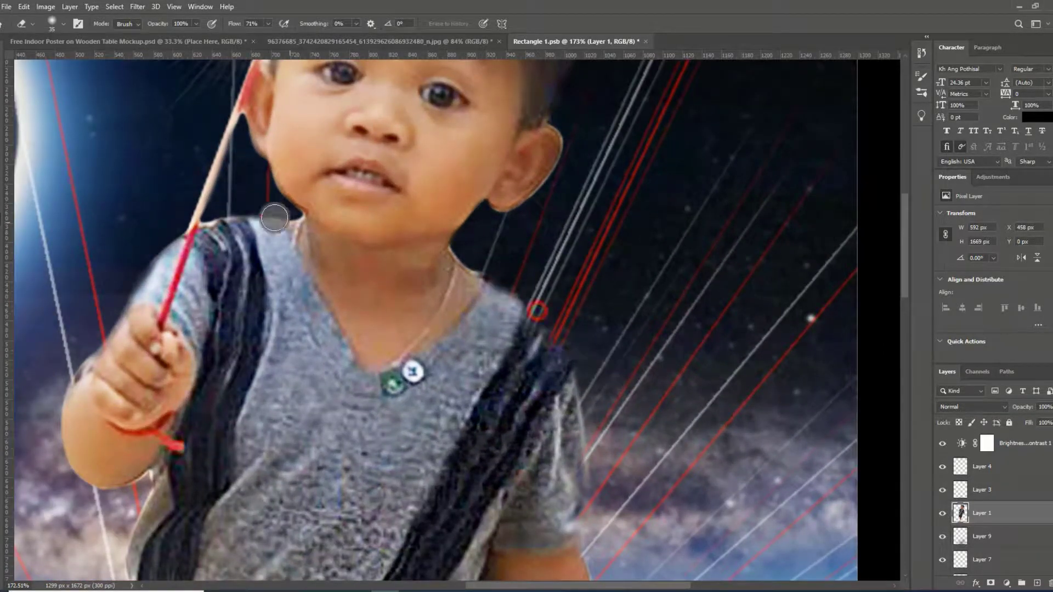
mouse_move(274, 215)
left_mouse_down()
mouse_move(163, 242)
mouse_move(96, 353)
left_mouse_up()
scroll(332, 347, "down", 3)
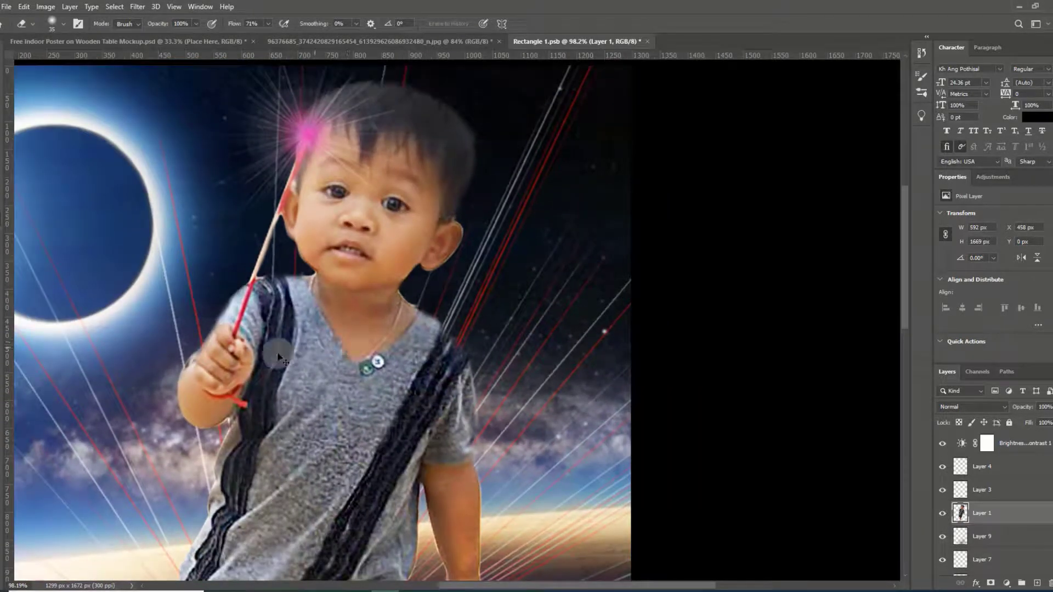
scroll(186, 346, "up", 2)
scroll(327, 223, "up", 2)
scroll(371, 179, "up", 1)
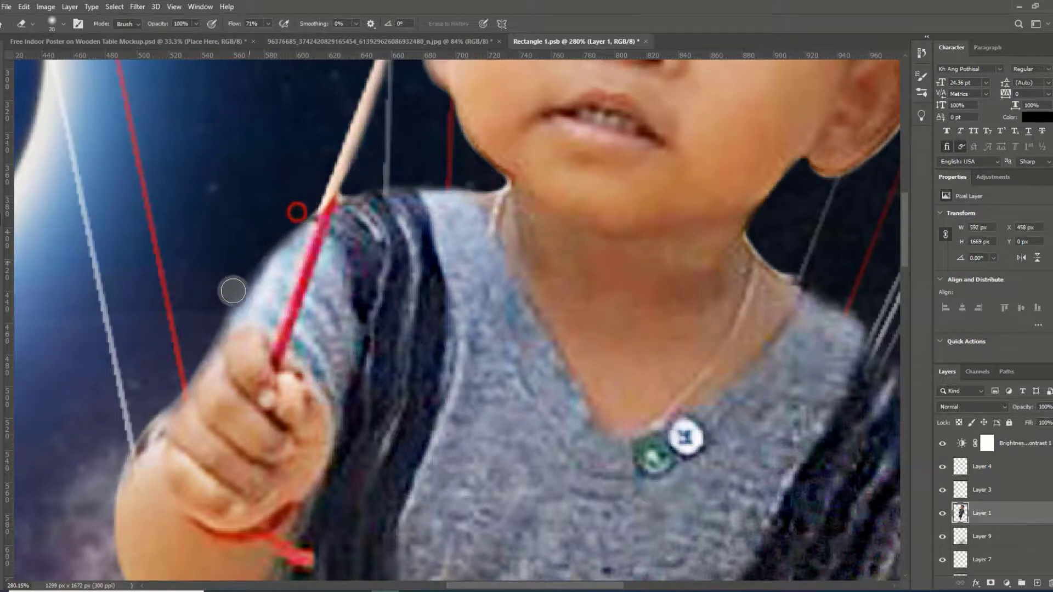
Erase leftover fringe along the left shoulder and upper arm edges.
left_click(251, 247)
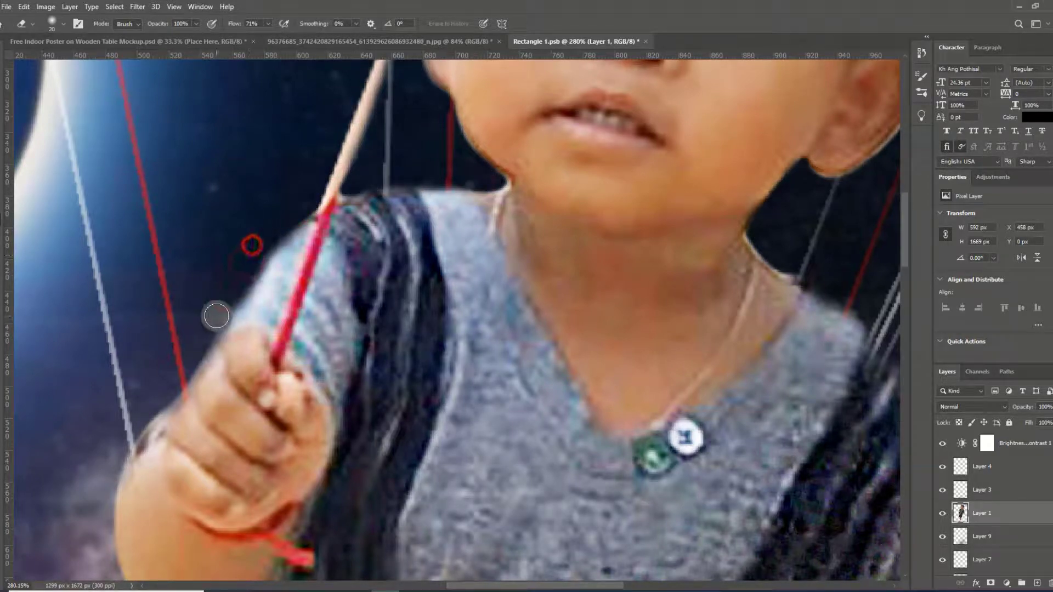
left_click(203, 329)
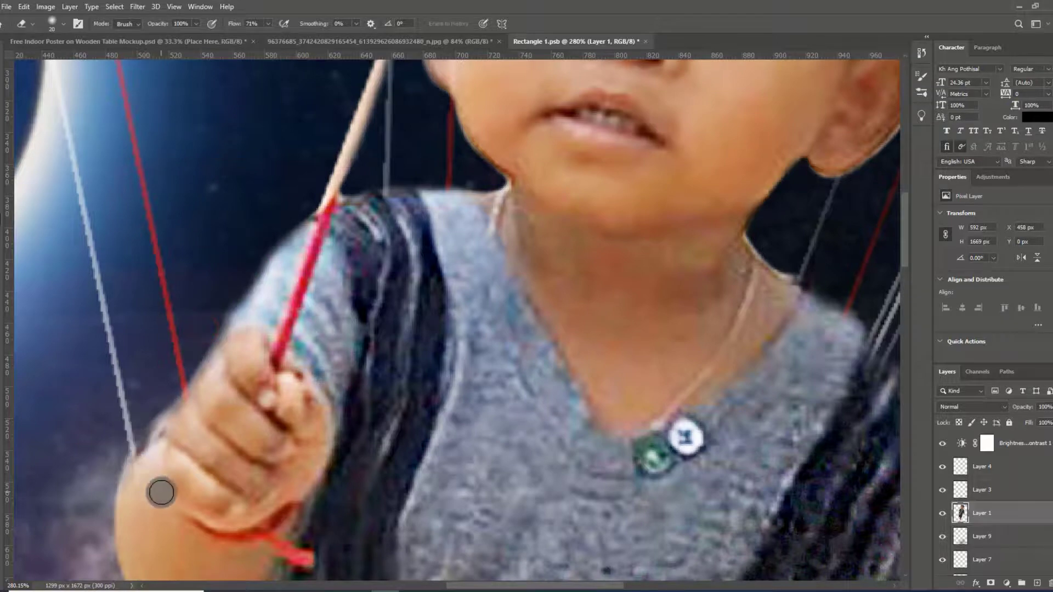
scroll(160, 490, "down", 2)
scroll(159, 491, "down", 2)
left_click(122, 317)
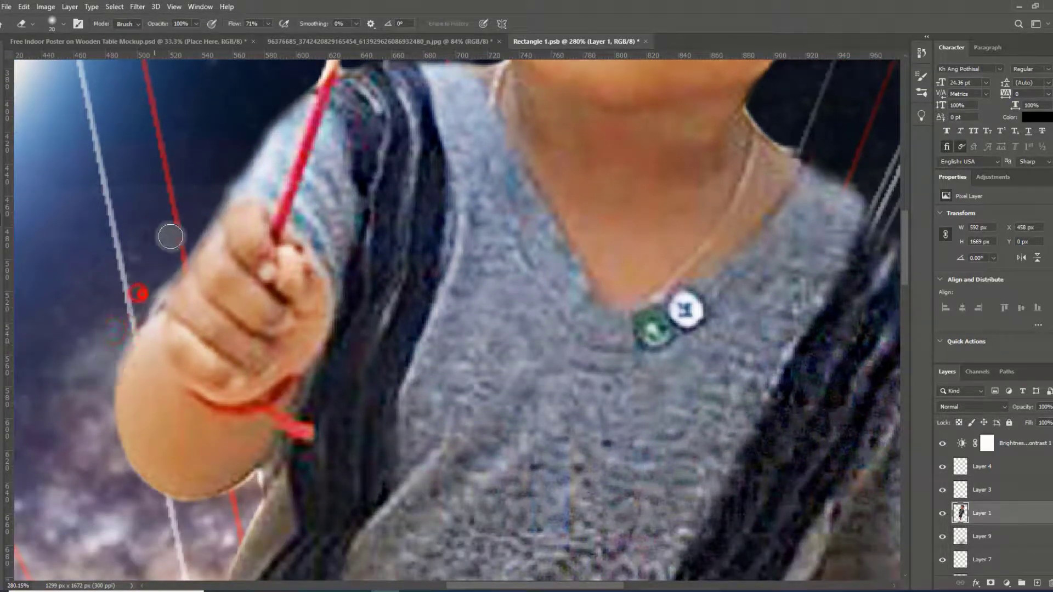
left_click(212, 184)
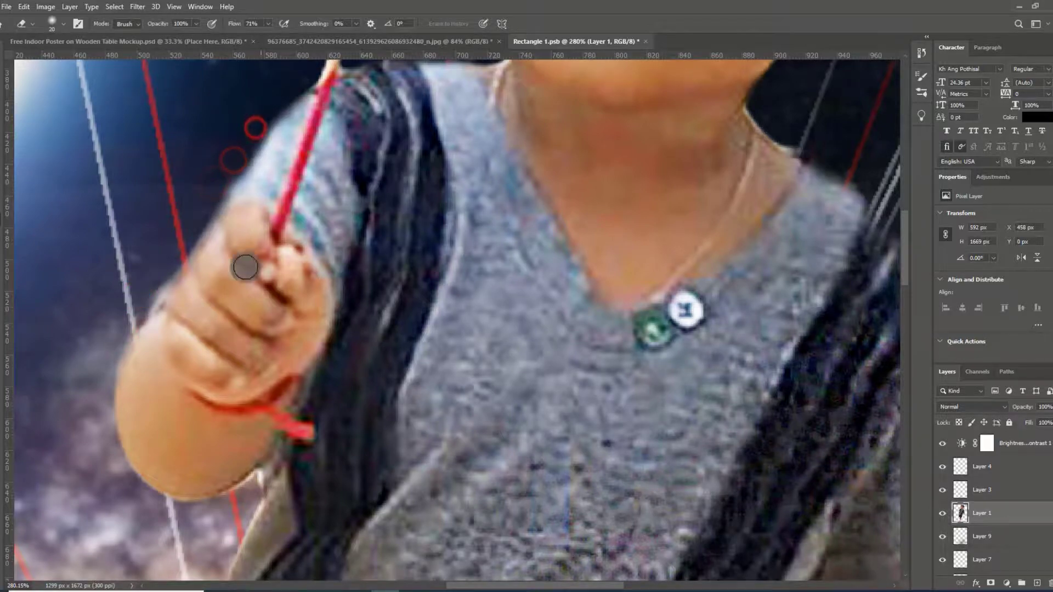
scroll(245, 263, "down", 1)
scroll(217, 511, "down", 2)
scroll(217, 512, "down", 1)
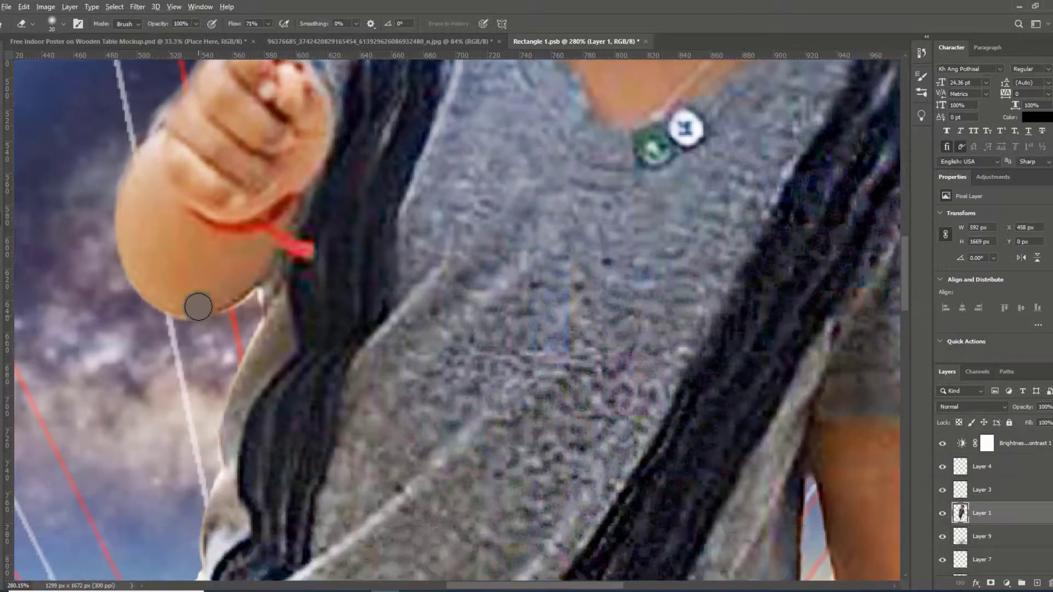
scroll(197, 305, "up", 2)
scroll(206, 305, "up", 1)
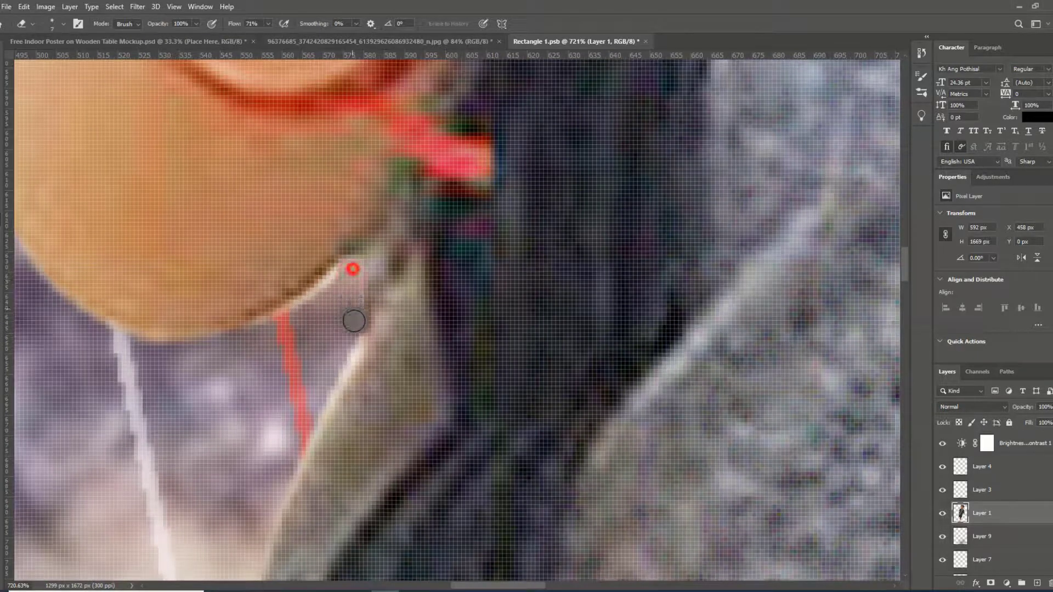
Erase the light fringe along the lower edge of the hand holding the wand, then zoom out.
left_click(340, 274)
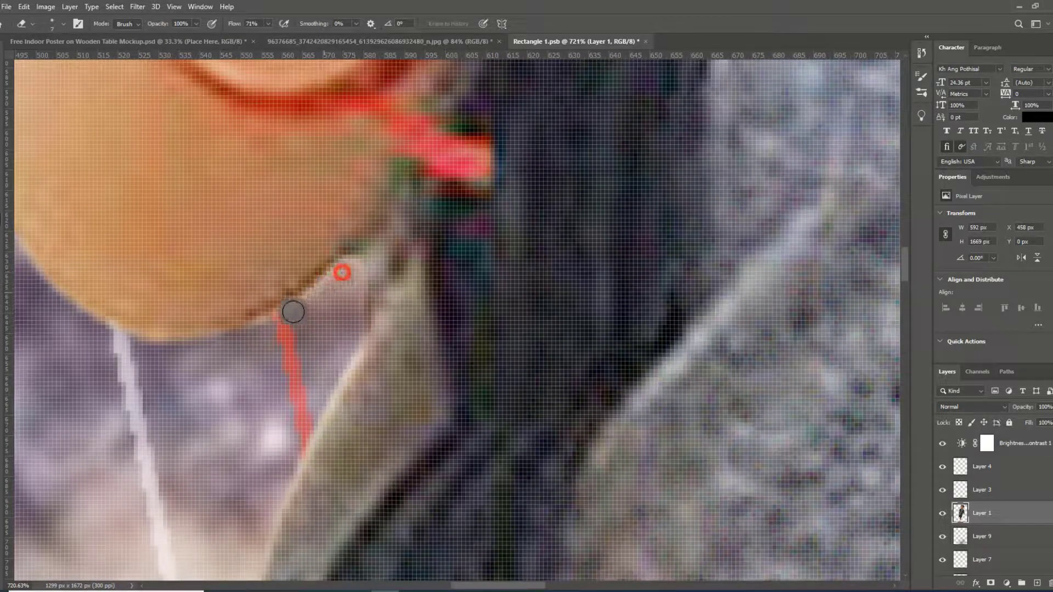
scroll(270, 349, "down", 2)
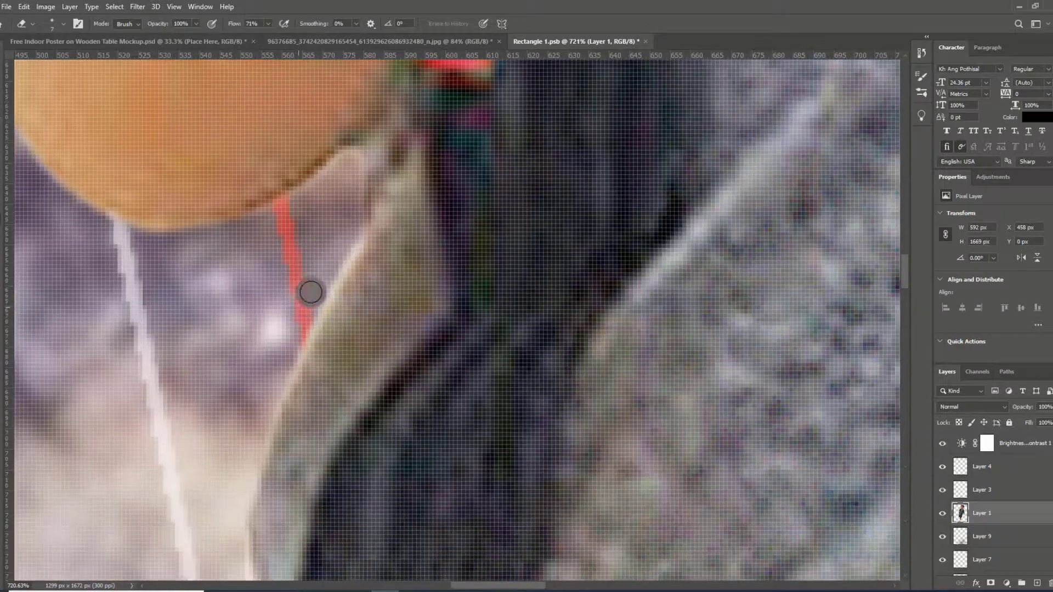
left_click(360, 233)
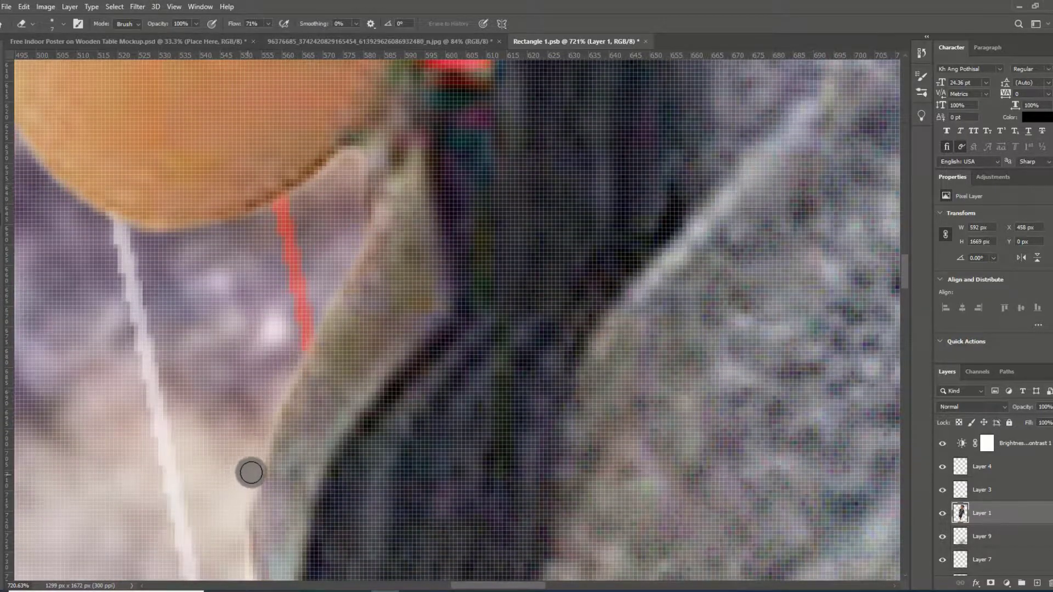
scroll(313, 415, "down", 5)
scroll(314, 416, "down", 2)
scroll(236, 312, "down", 2)
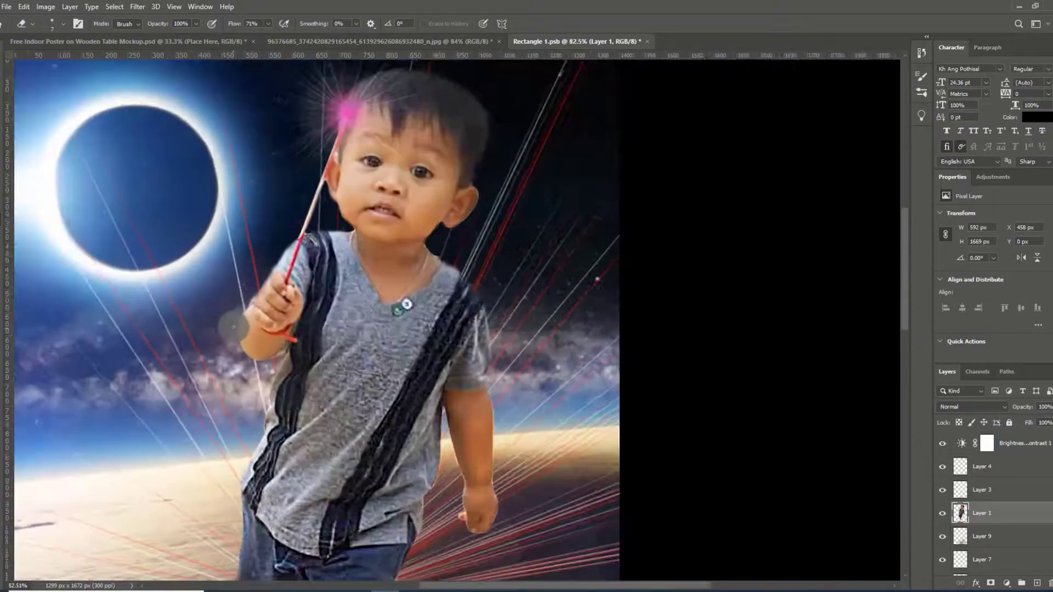
scroll(234, 313, "down", 1)
scroll(235, 325, "down", 1)
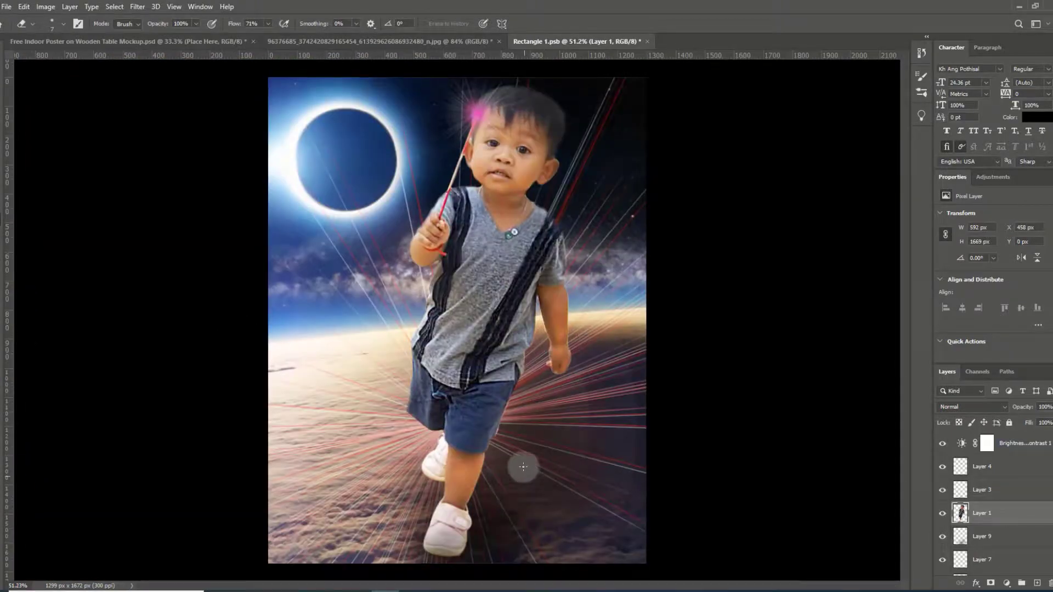
scroll(531, 450, "up", 3)
Zoom in and erase the halo along the right arm's outer edge.
scroll(634, 223, "up", 2)
scroll(620, 287, "up", 2)
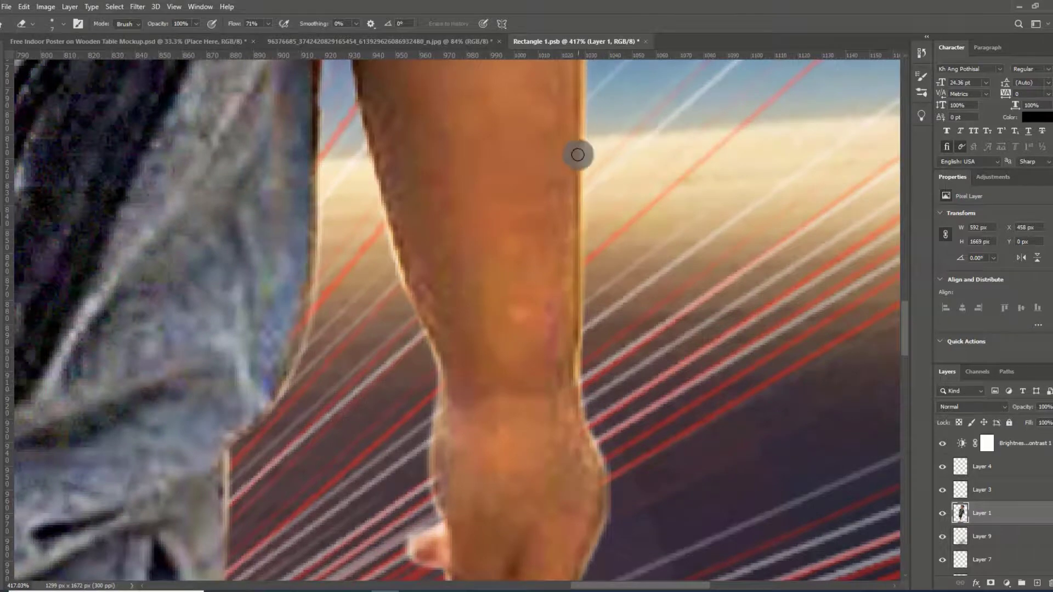
scroll(609, 223, "up", 1)
scroll(601, 165, "up", 1)
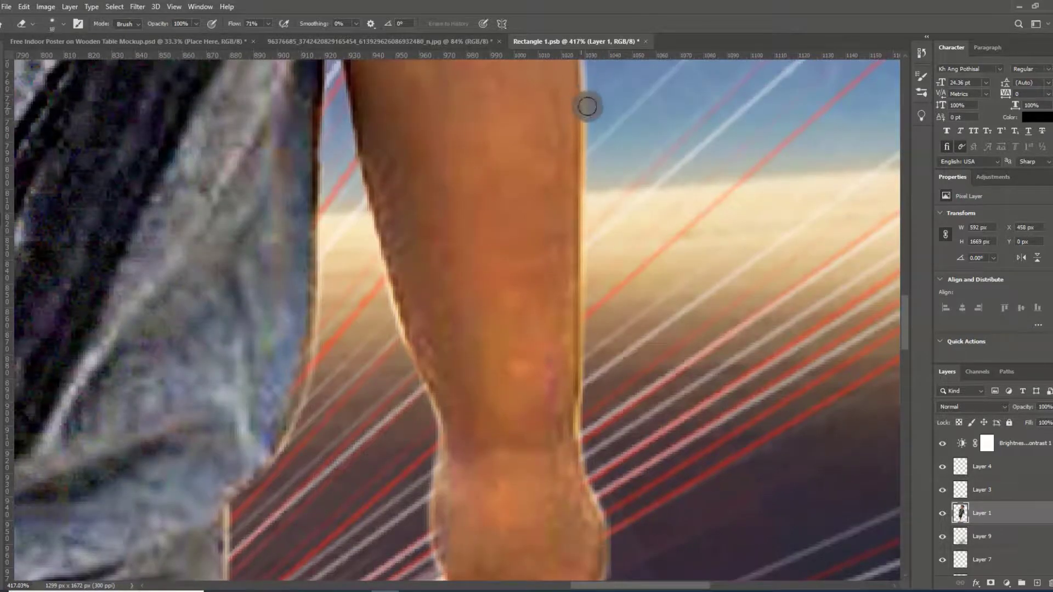
mouse_move(603, 103)
left_mouse_down()
mouse_move(600, 336)
mouse_move(611, 451)
left_mouse_up()
scroll(616, 209, "up", 2)
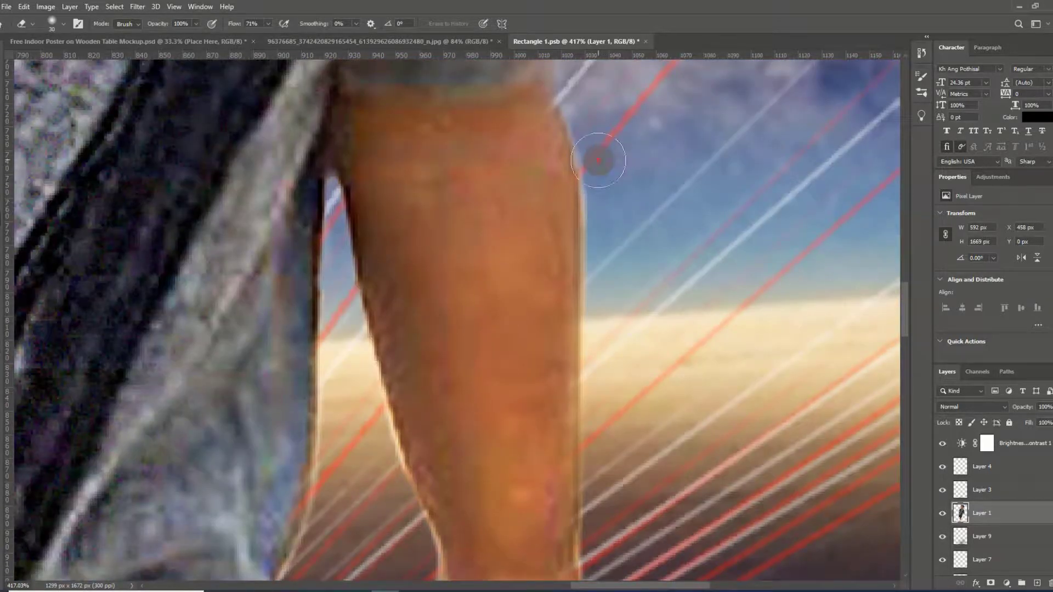
left_click_drag(599, 159, 608, 236)
scroll(541, 322, "down", 1)
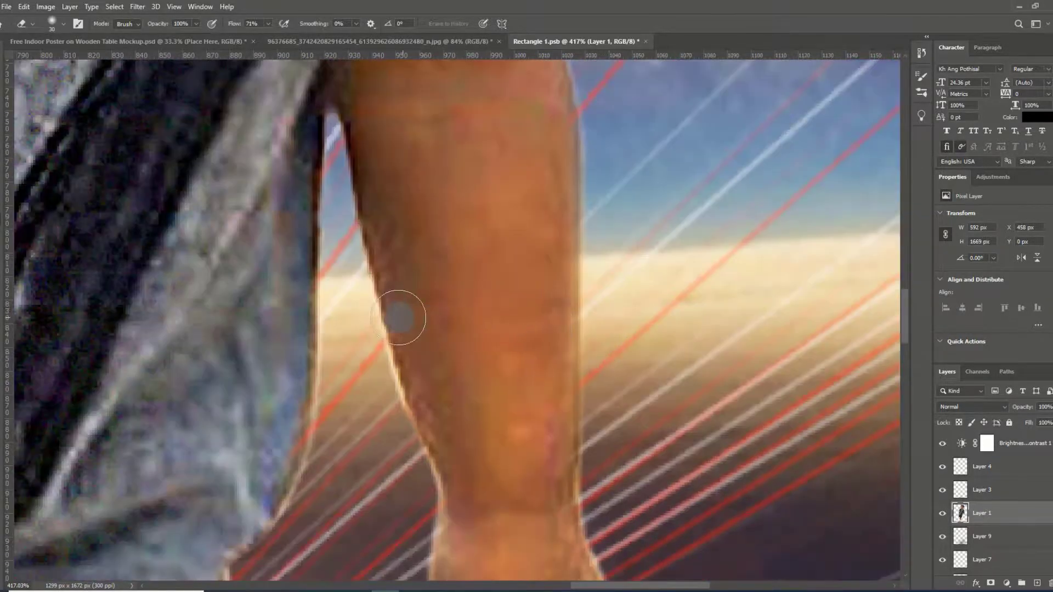
With a smaller eraser (15), erase the halo down the arm's left edge and near the wrist.
key("bracketleft")
key("bracketleft")
left_click_drag(348, 227, 368, 316)
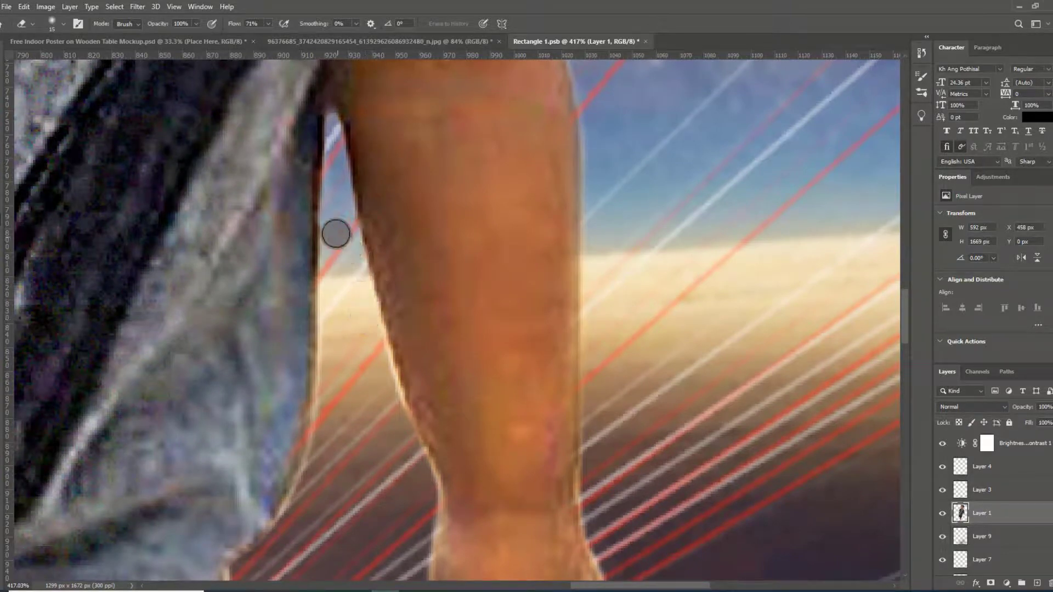
left_click_drag(347, 244, 387, 378)
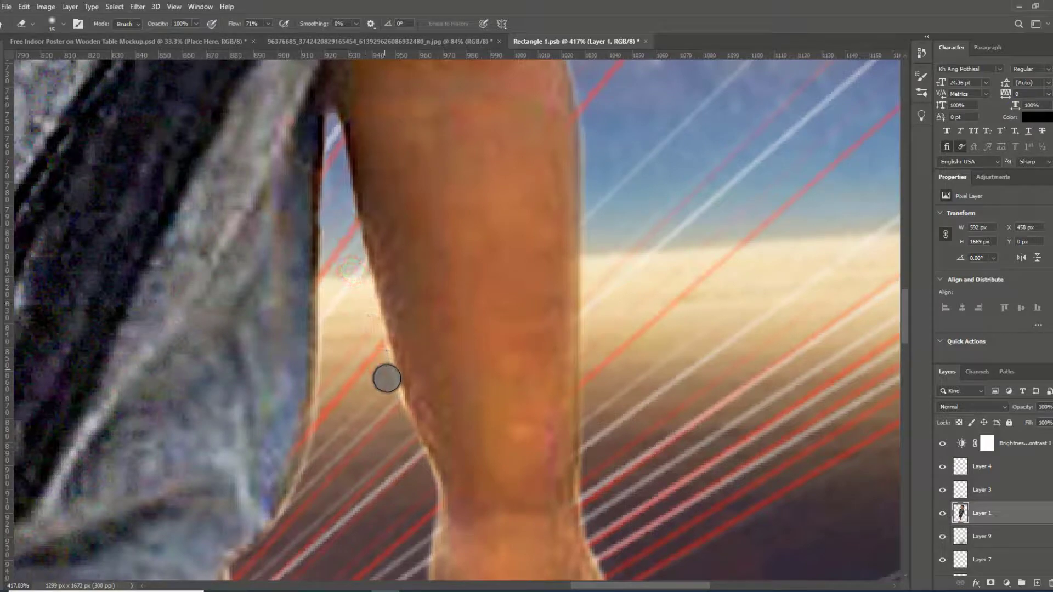
scroll(399, 433, "down", 3)
scroll(402, 384, "down", 2)
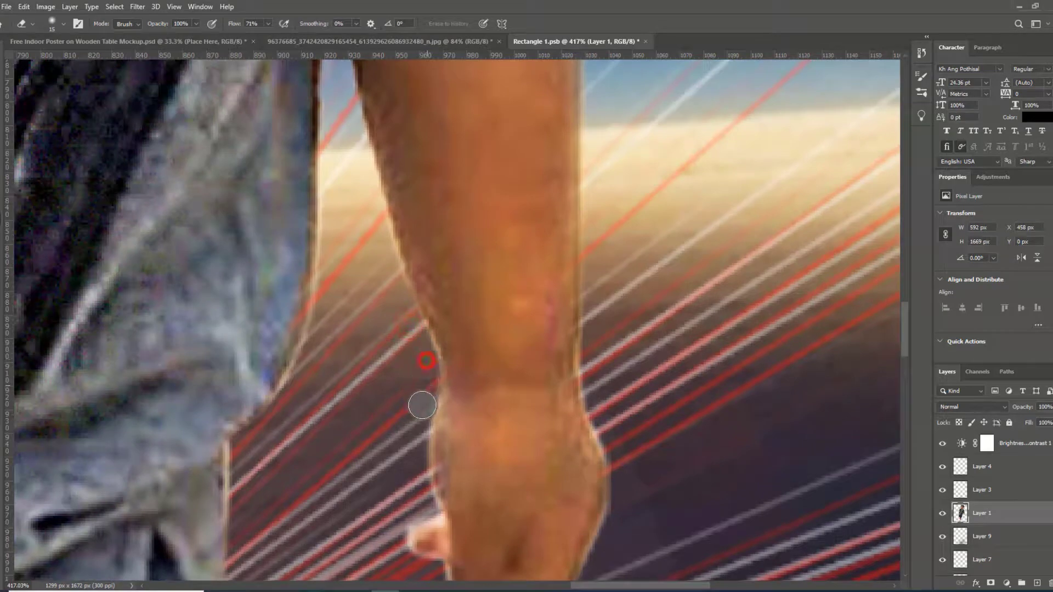
scroll(407, 422, "down", 4)
mouse_move(414, 362)
left_mouse_down()
mouse_move(428, 397)
mouse_move(417, 416)
left_mouse_up()
scroll(351, 318, "up", 4)
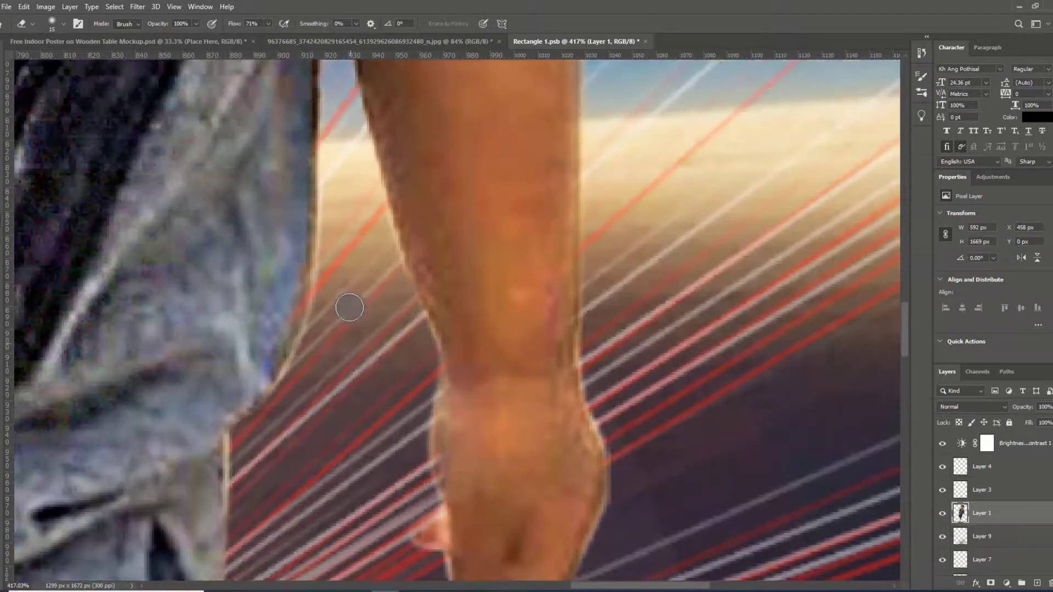
left_click_drag(241, 439, 302, 365)
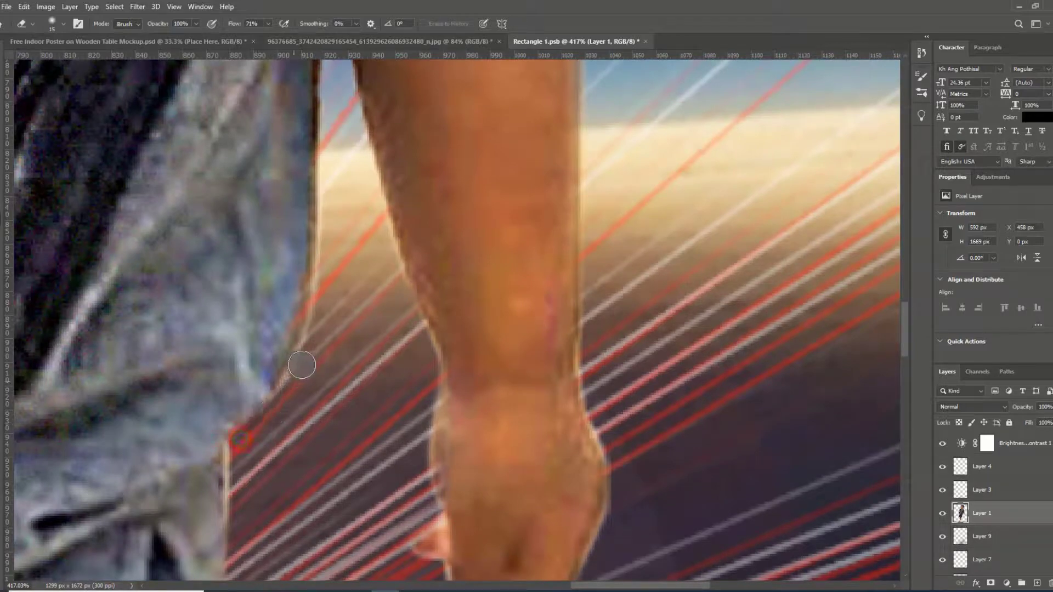
left_click_drag(321, 297, 331, 160)
scroll(324, 176, "up", 3)
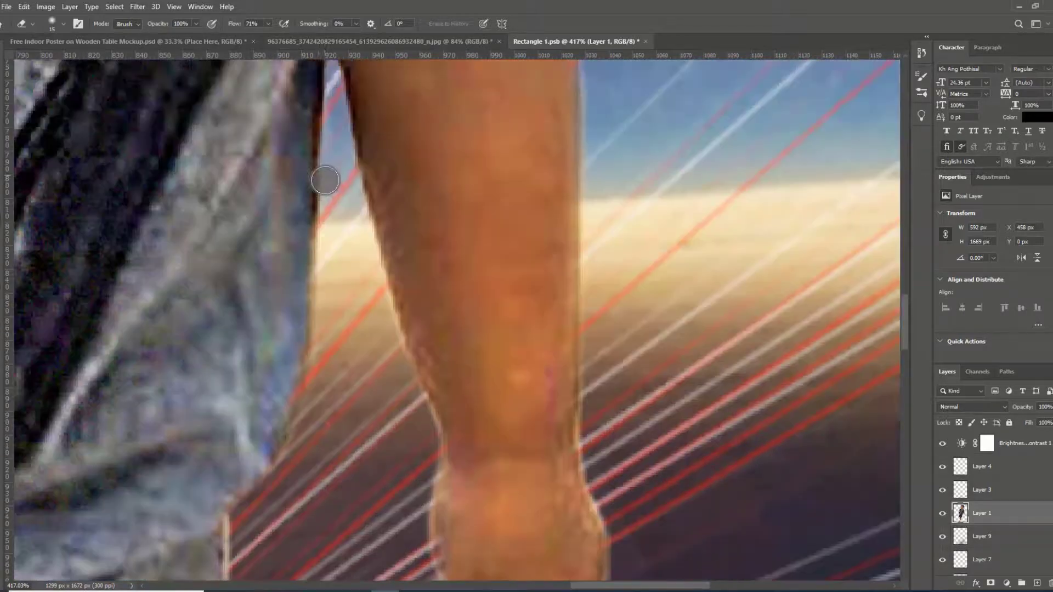
scroll(326, 179, "up", 2)
Shrink the eraser to 9 and remove the remaining halo along the arm's left edge.
key("bracketleft")
key("bracketleft")
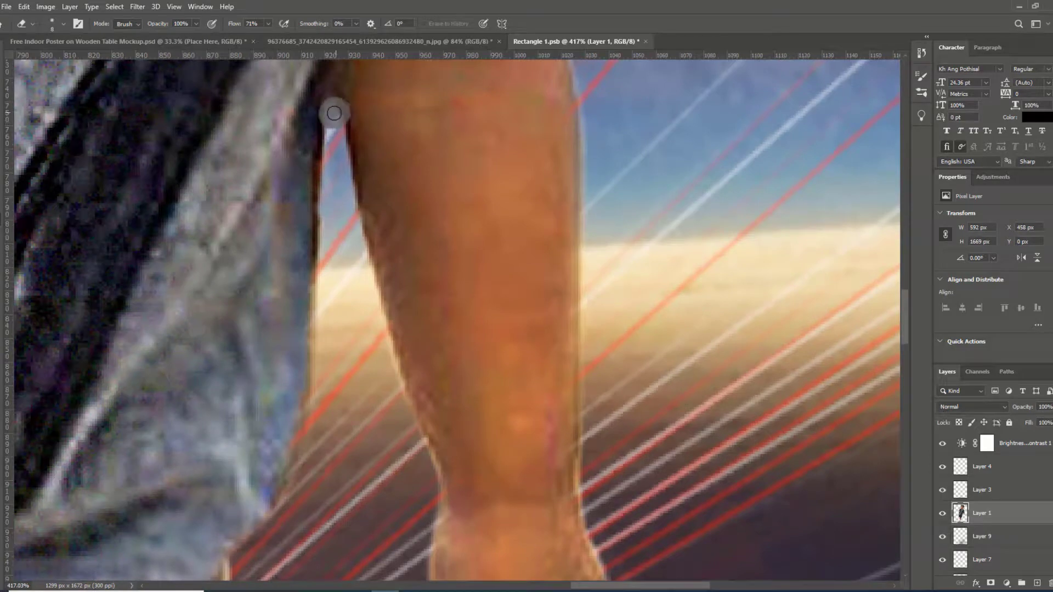
mouse_move(327, 120)
left_mouse_down()
mouse_move(320, 348)
mouse_move(332, 445)
left_mouse_up()
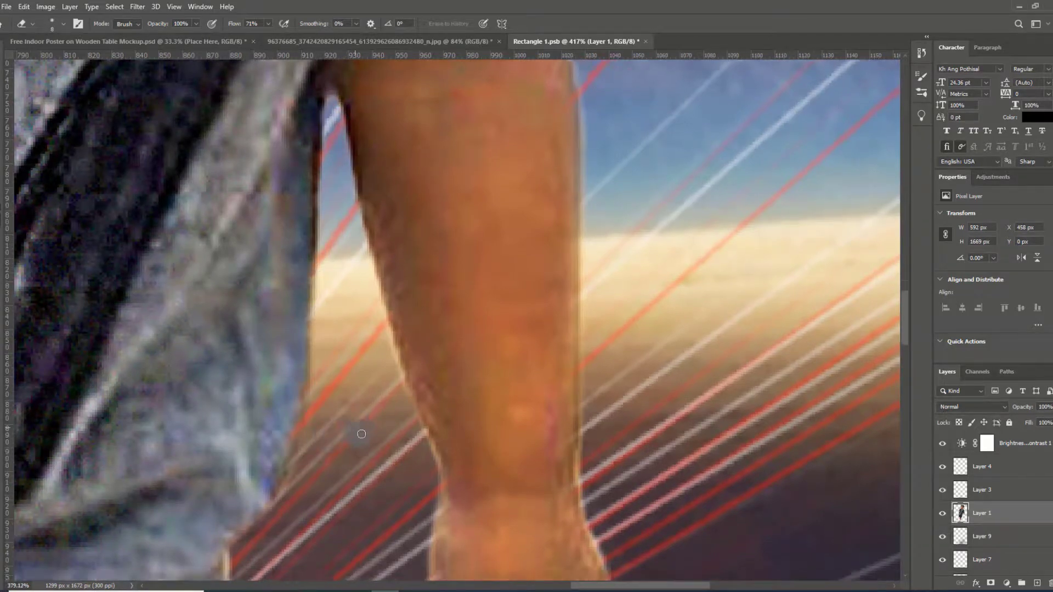
scroll(360, 438, "down", 5)
scroll(466, 392, "down", 2)
scroll(477, 376, "down", 1)
scroll(466, 360, "down", 2)
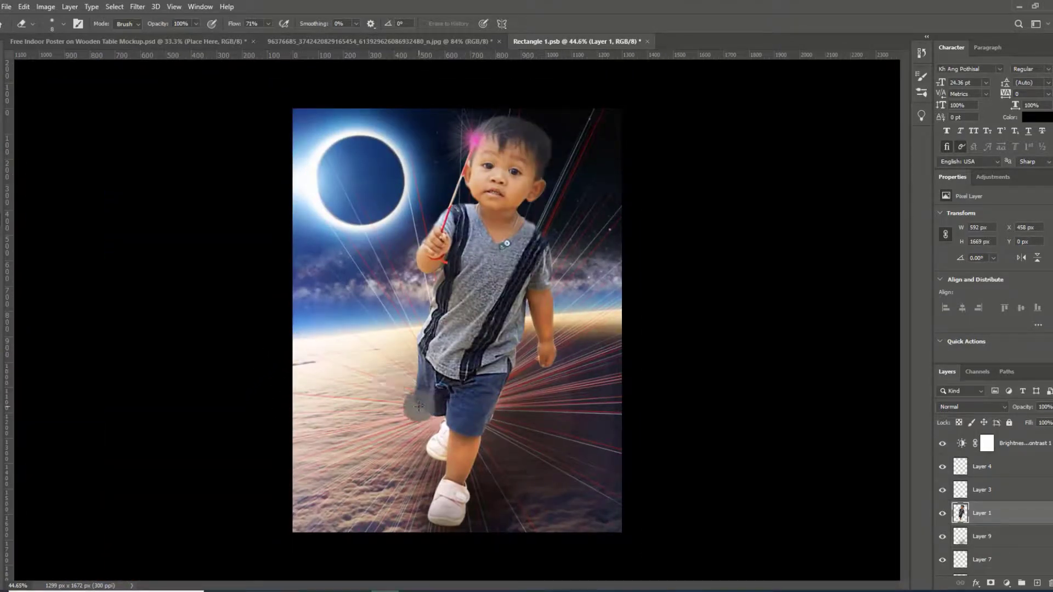
scroll(419, 406, "down", 2)
Save the edited poster contents and return to the mockup document.
scroll(418, 404, "down", 1)
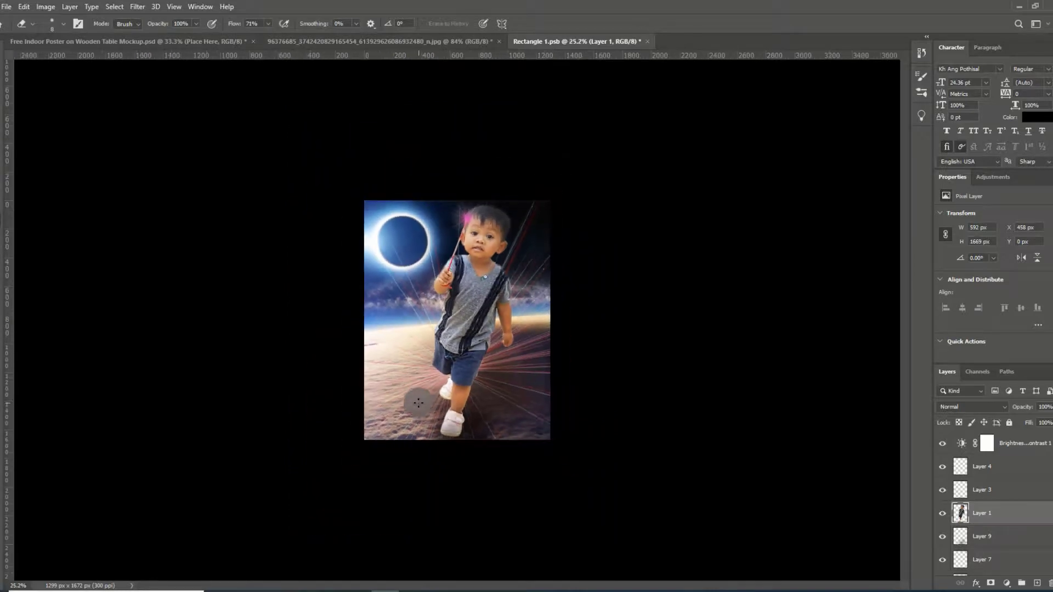
left_click(6, 9)
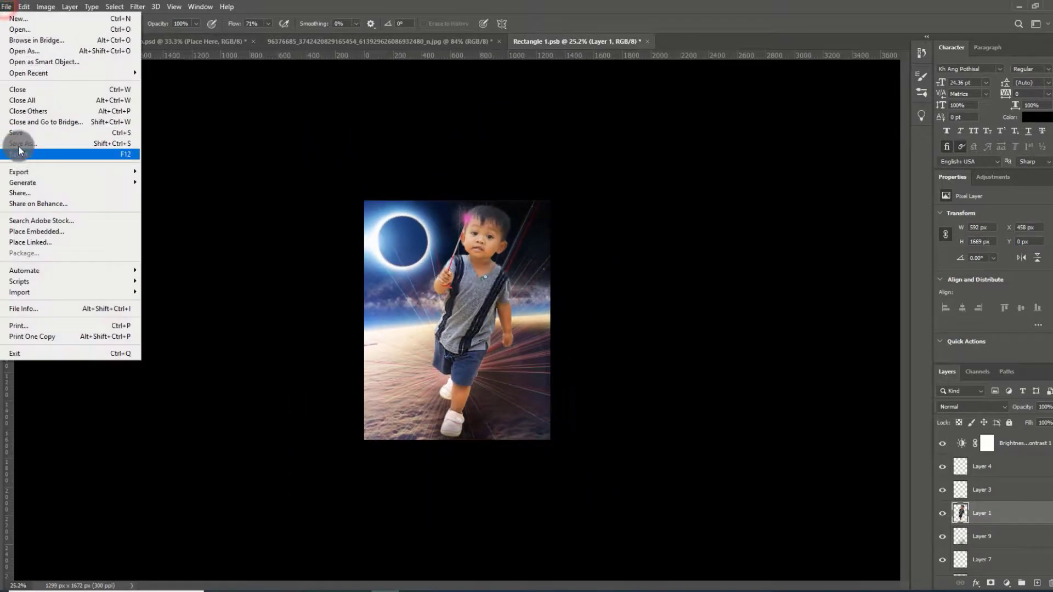
left_click(20, 131)
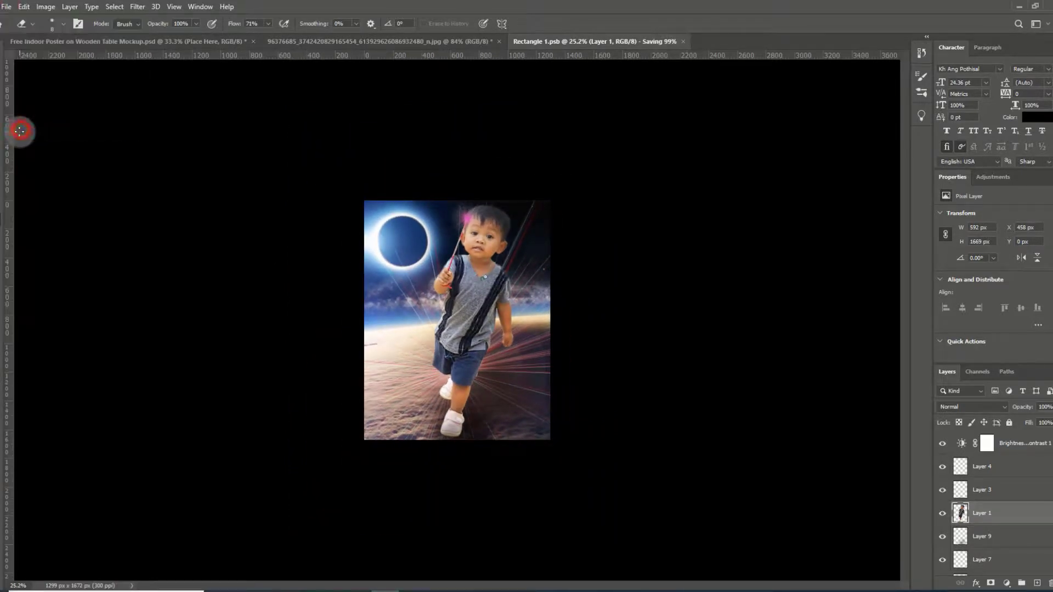
left_click(108, 42)
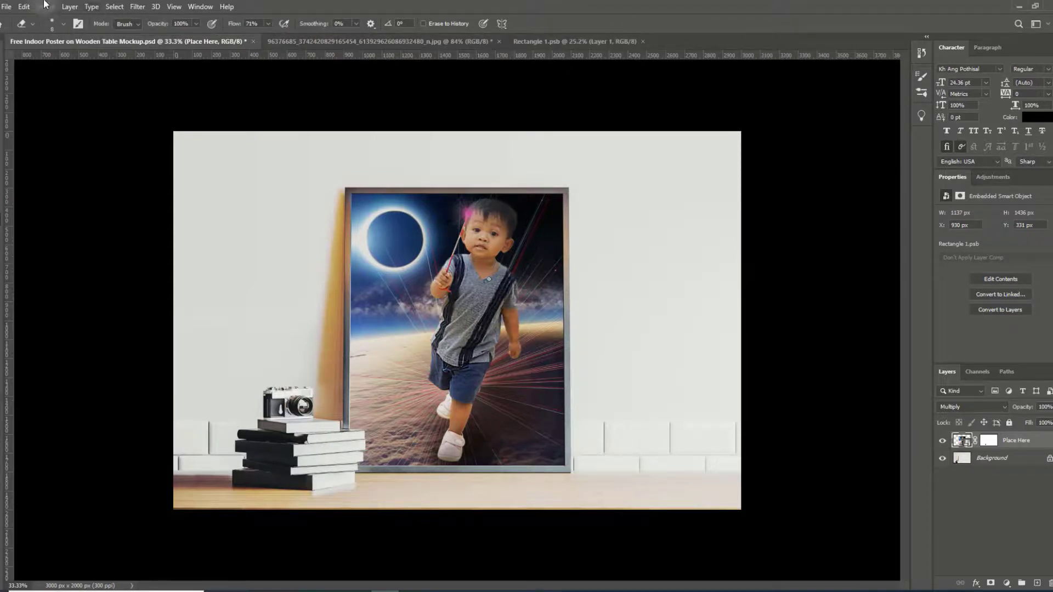
Export the mockup as a PNG named v into the Desktop's new folder.
left_click(5, 6)
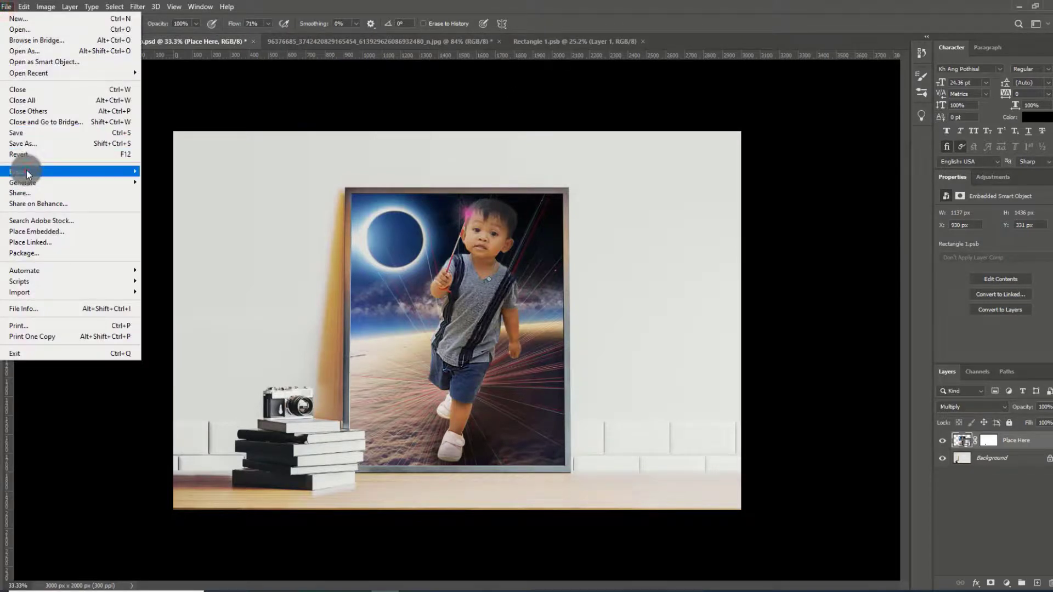
left_click(26, 171)
left_click(175, 172)
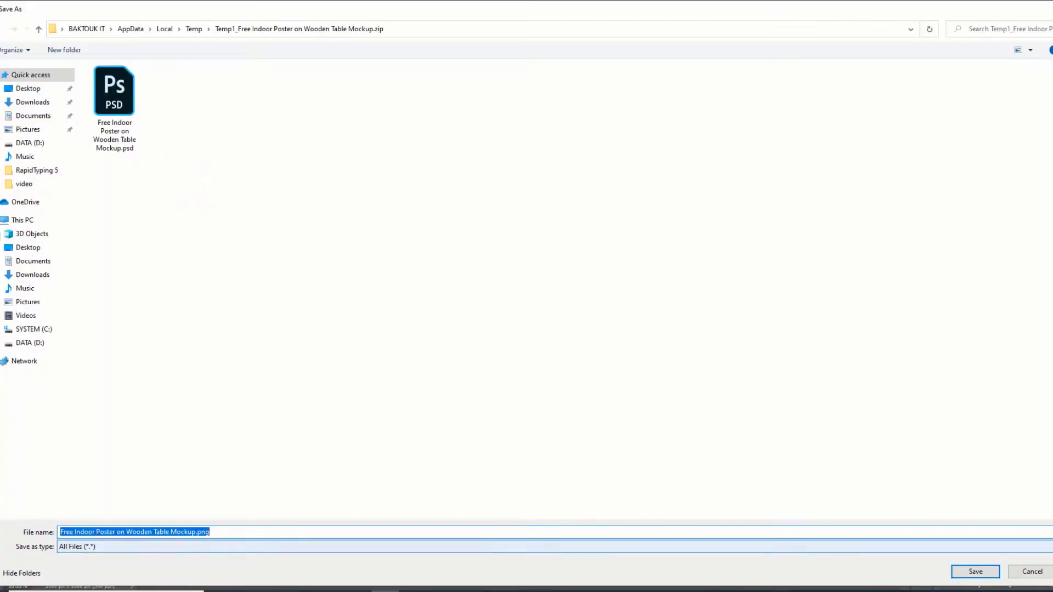
left_click(27, 88)
left_click(118, 80)
double_click(119, 79)
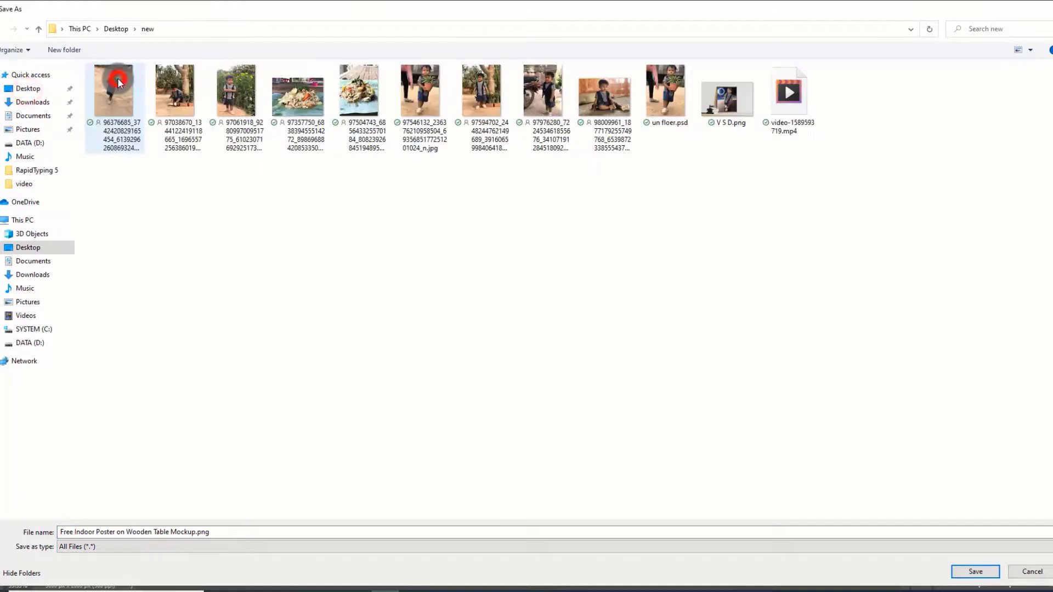
left_click(229, 531)
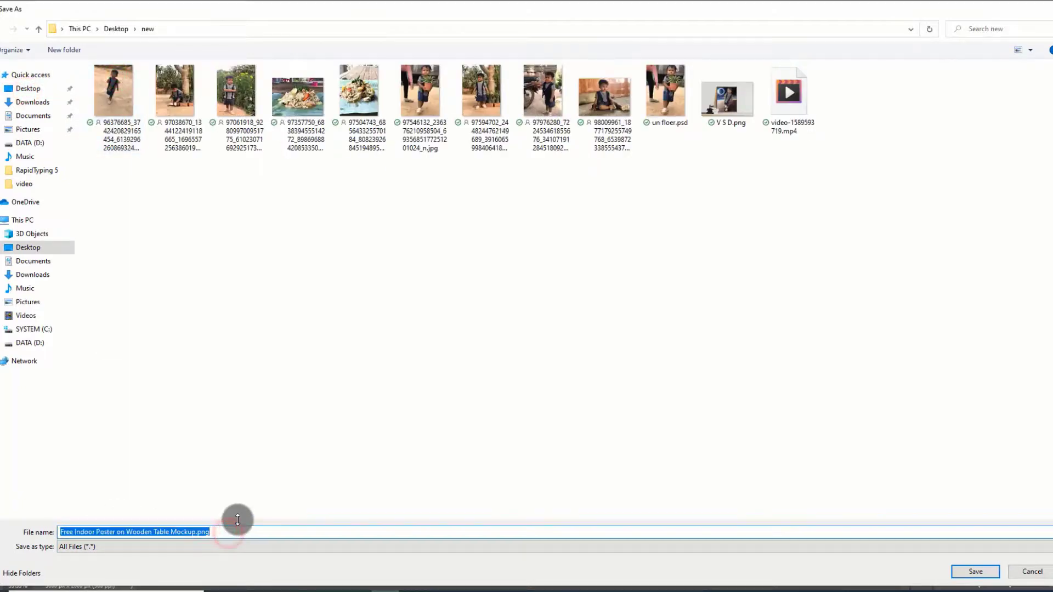
type("v")
left_click(979, 573)
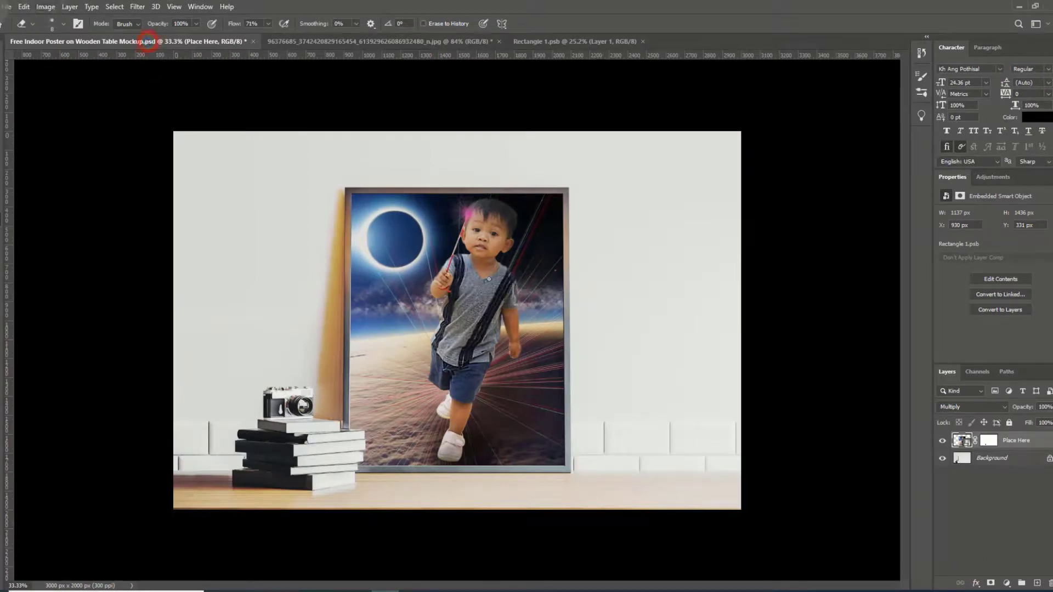
Save a PNG copy of the mockup into Desktop > new via Save As.
left_click(4, 7)
left_click(37, 144)
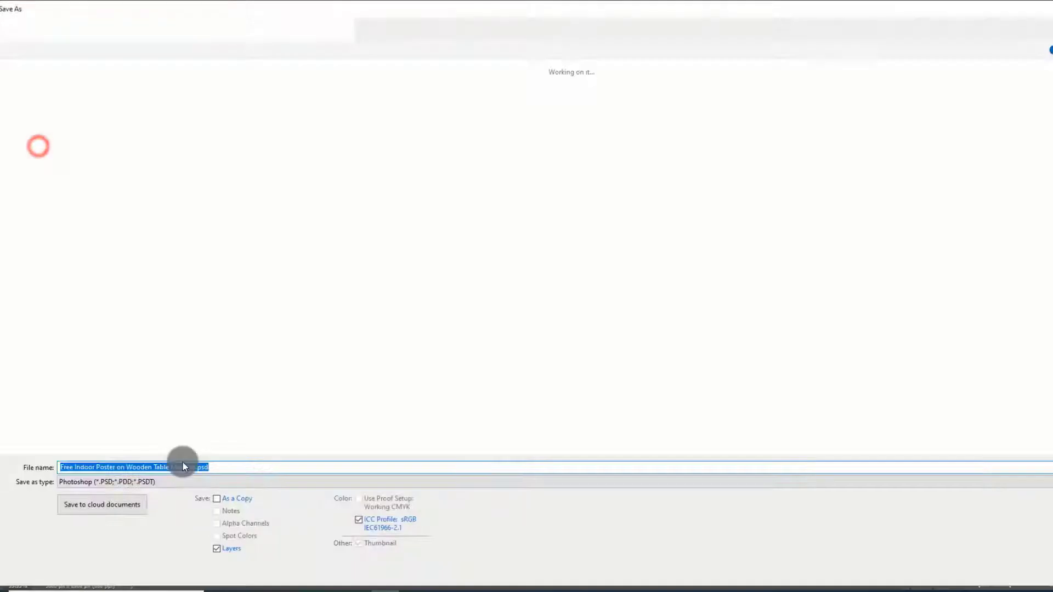
left_click(157, 483)
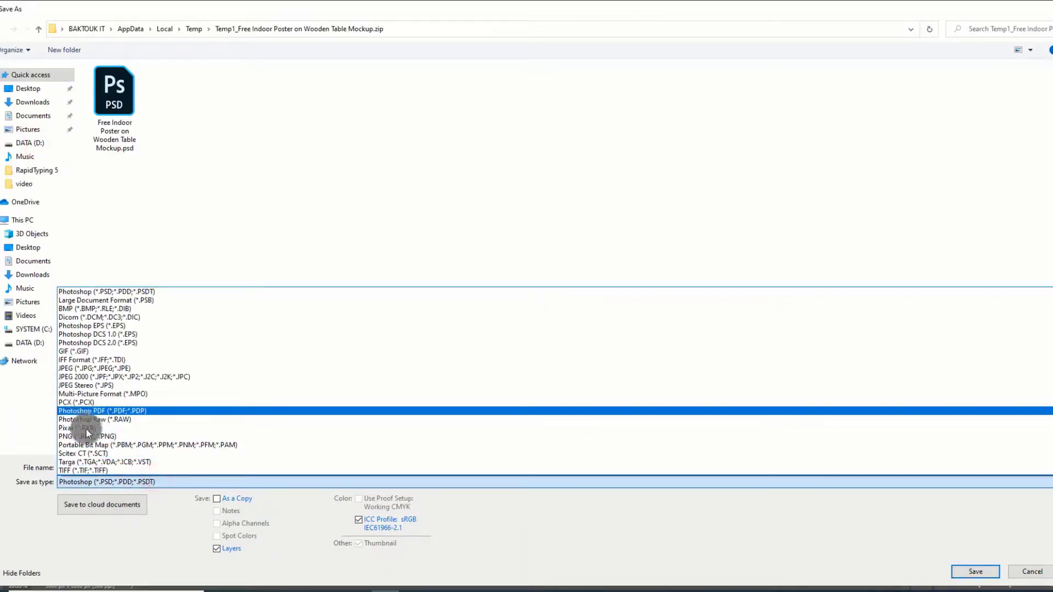
left_click(79, 445)
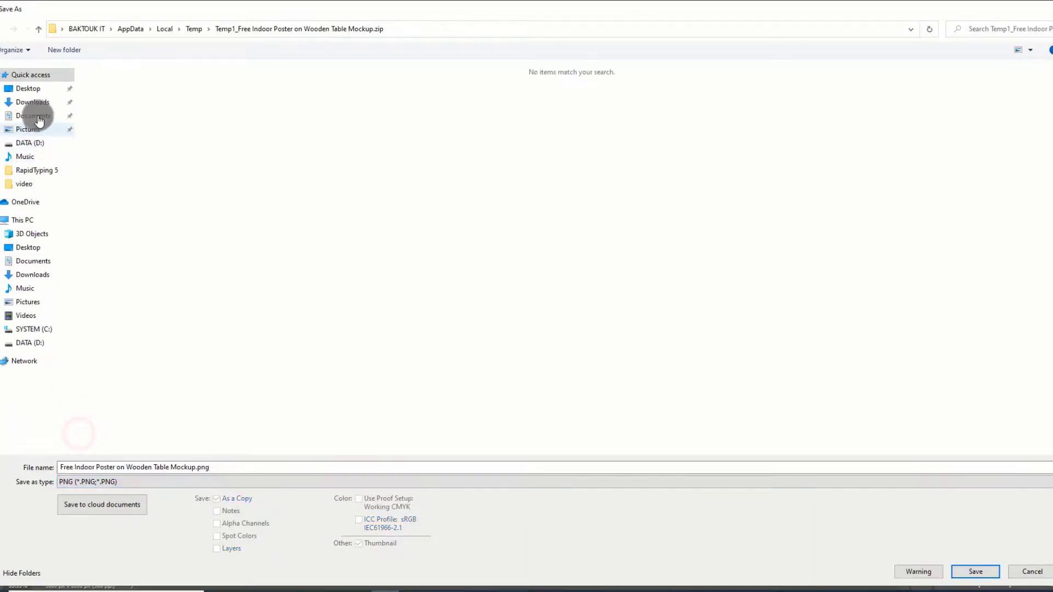
left_click(35, 89)
double_click(125, 77)
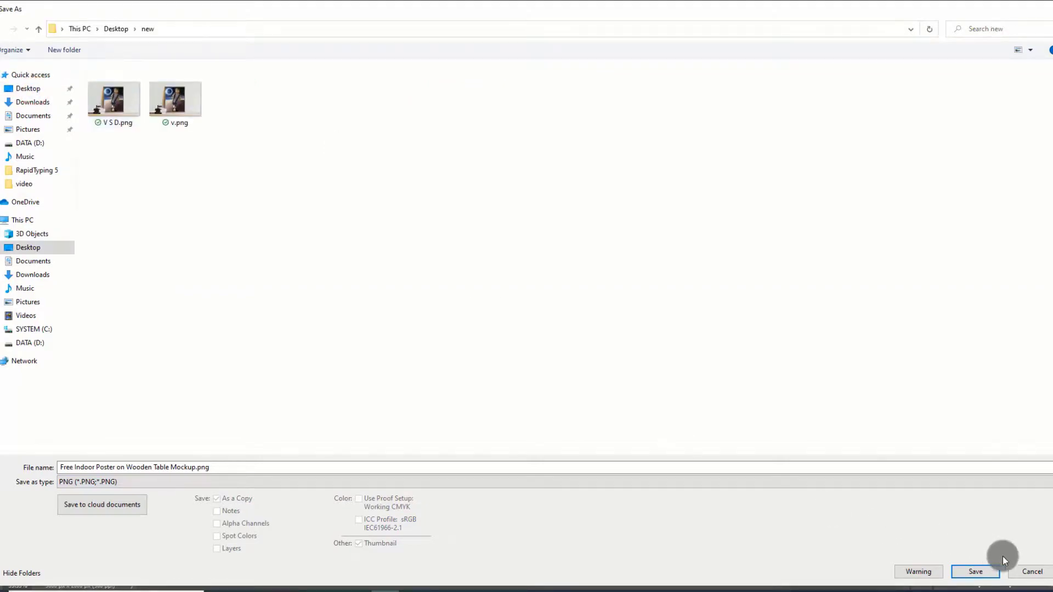
left_click(1033, 571)
mouse_move(329, 589)
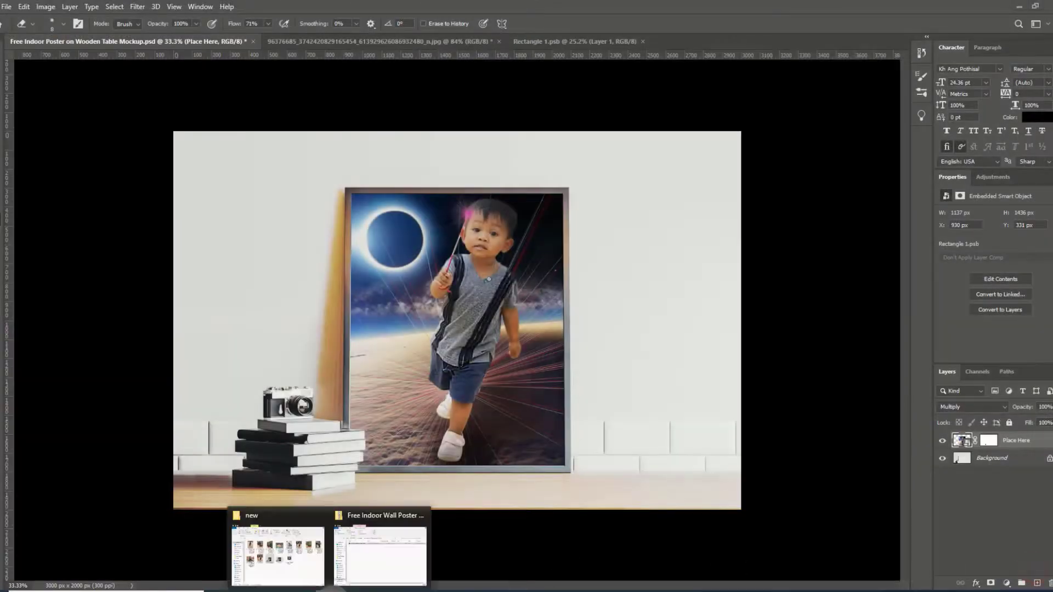
left_click(297, 557)
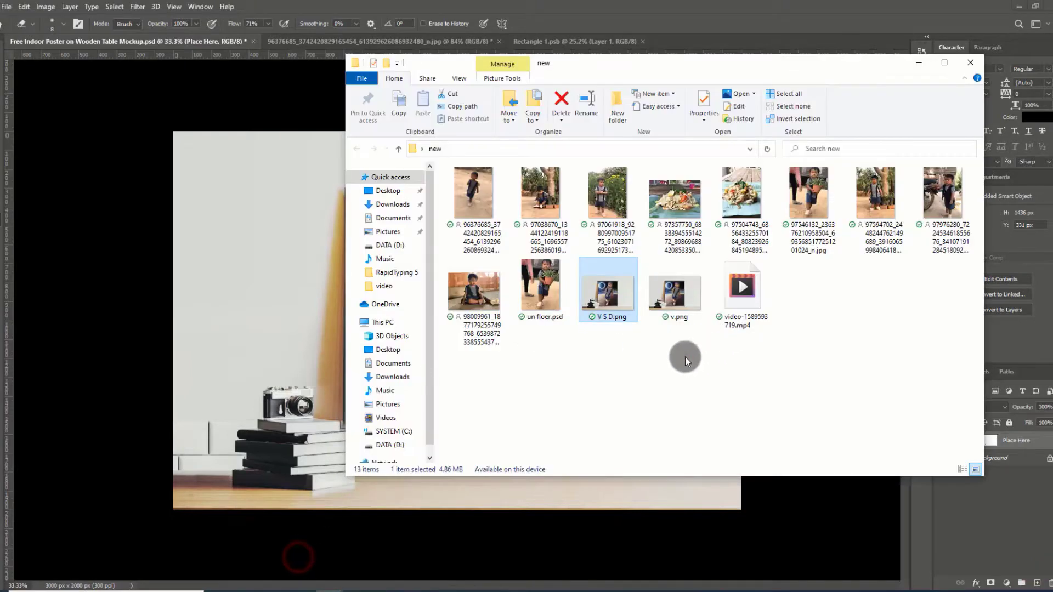
left_click(686, 357)
left_click(602, 291)
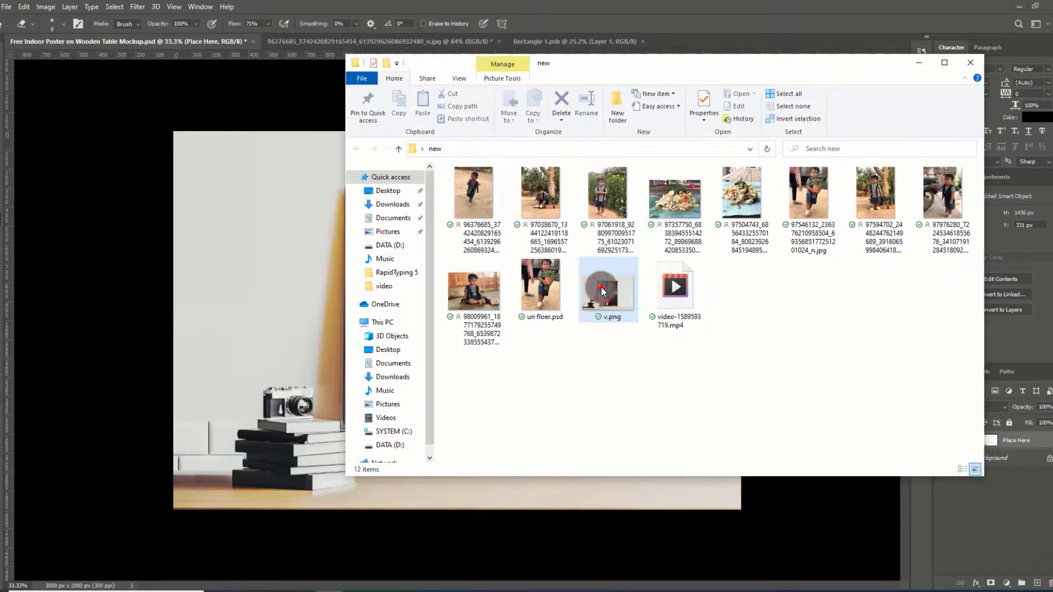
double_click(602, 290)
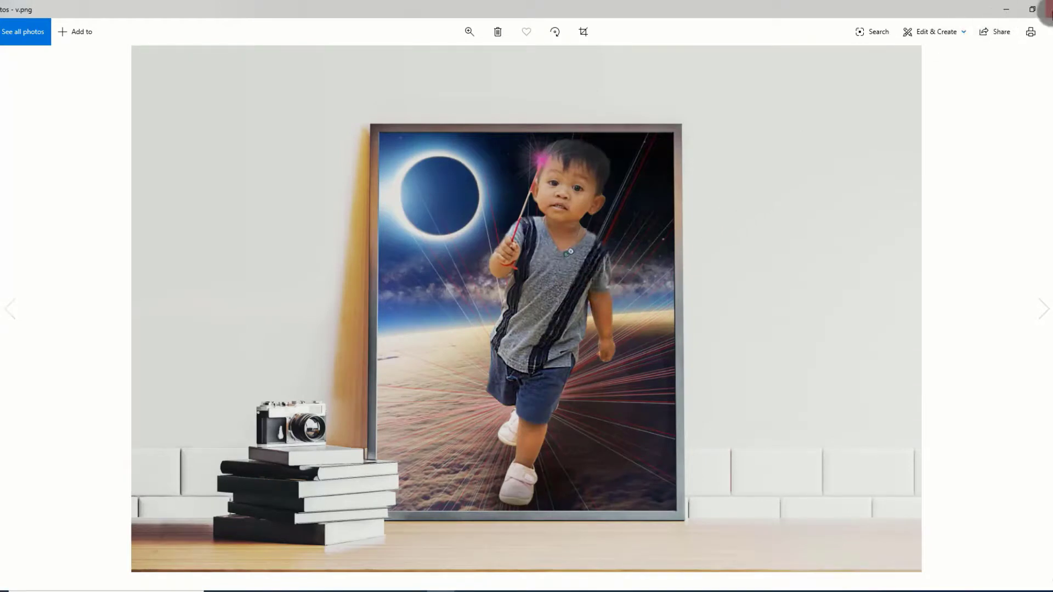
left_click(1045, 10)
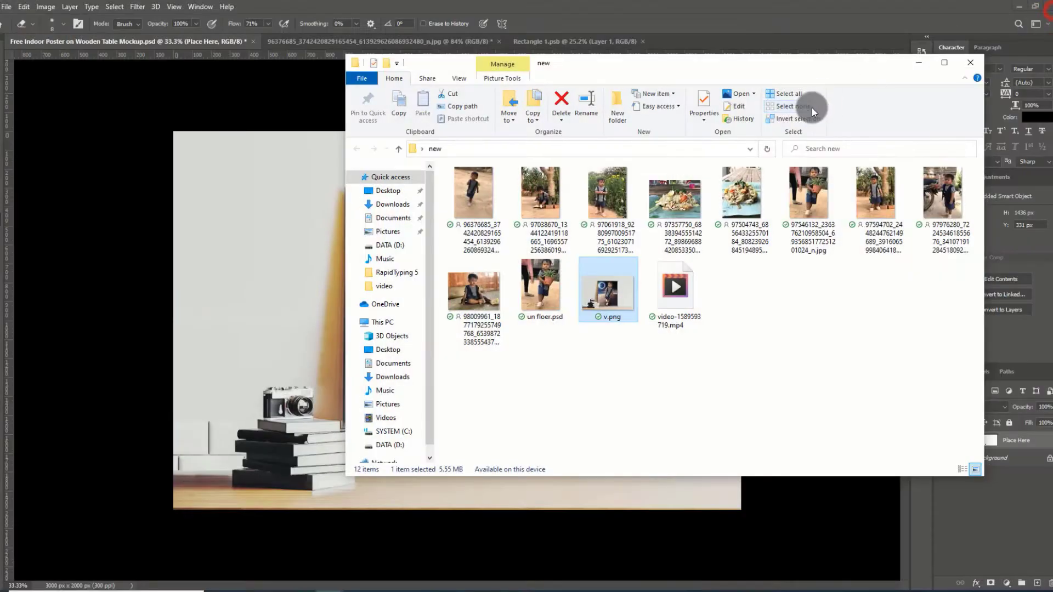
left_click(925, 65)
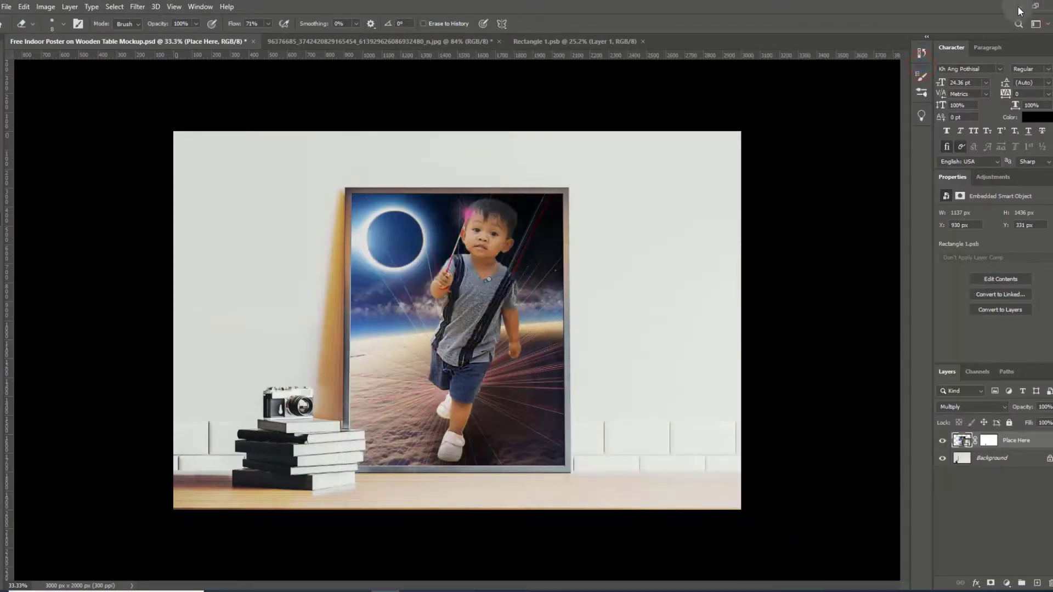
Close Rectangle 1.psb and the toddler photo without saving; dismiss the mockup's locked-file error.
left_click(408, 41)
left_click(558, 41)
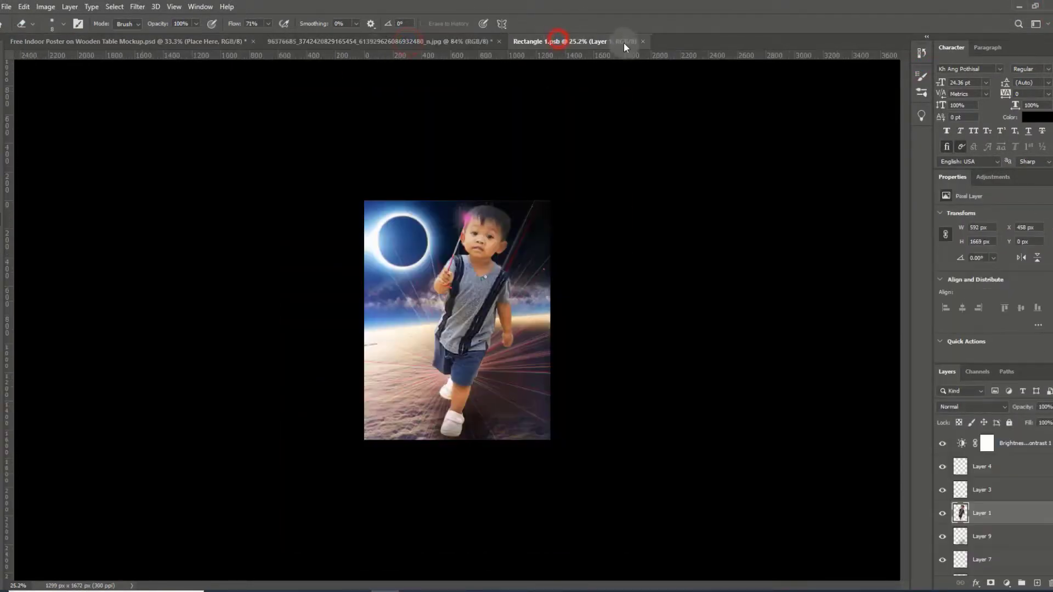
left_click(643, 42)
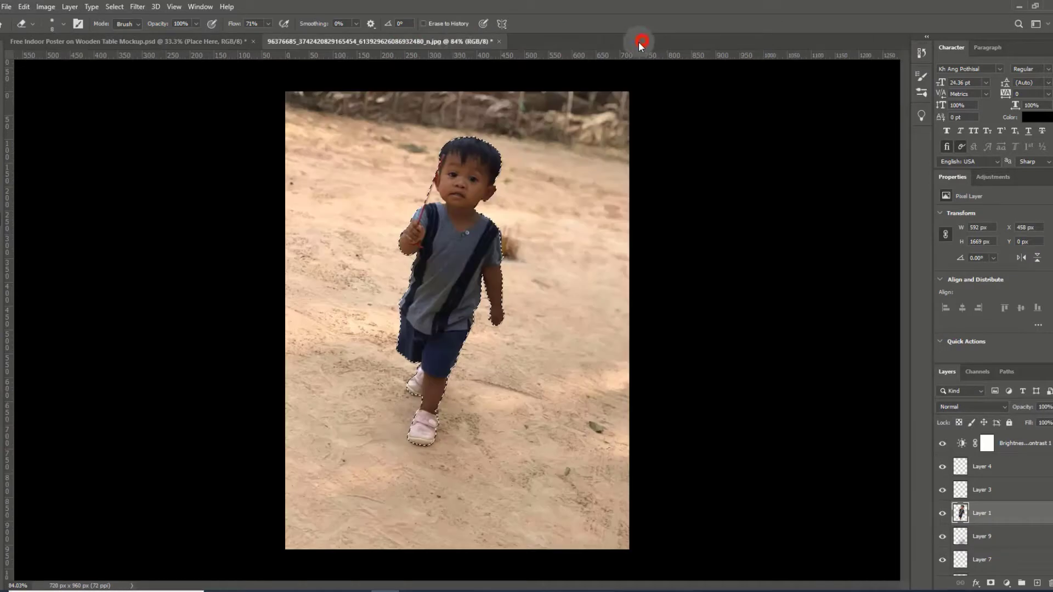
left_click(499, 41)
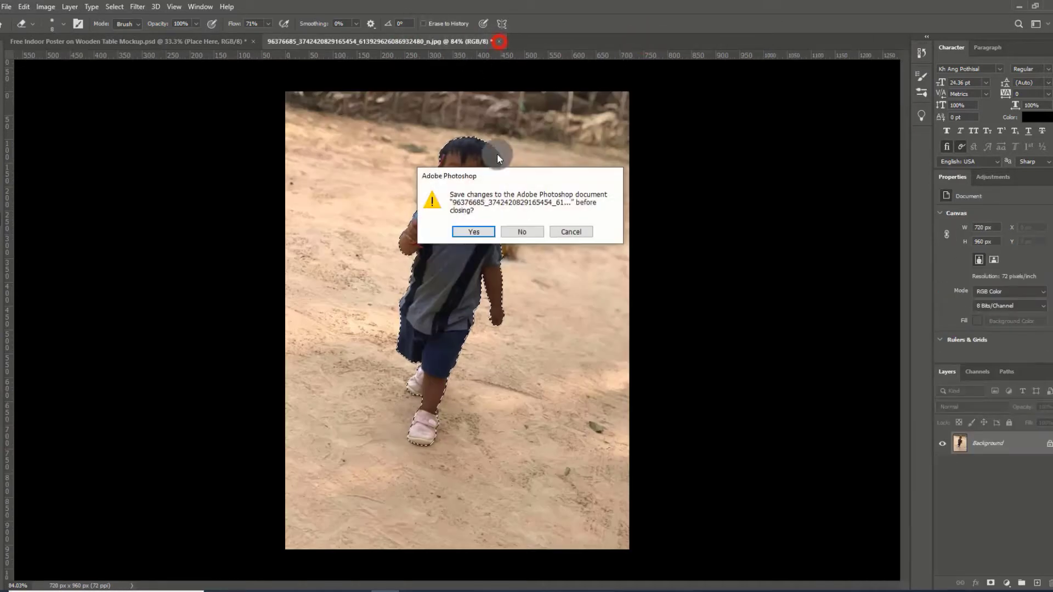
left_click(521, 233)
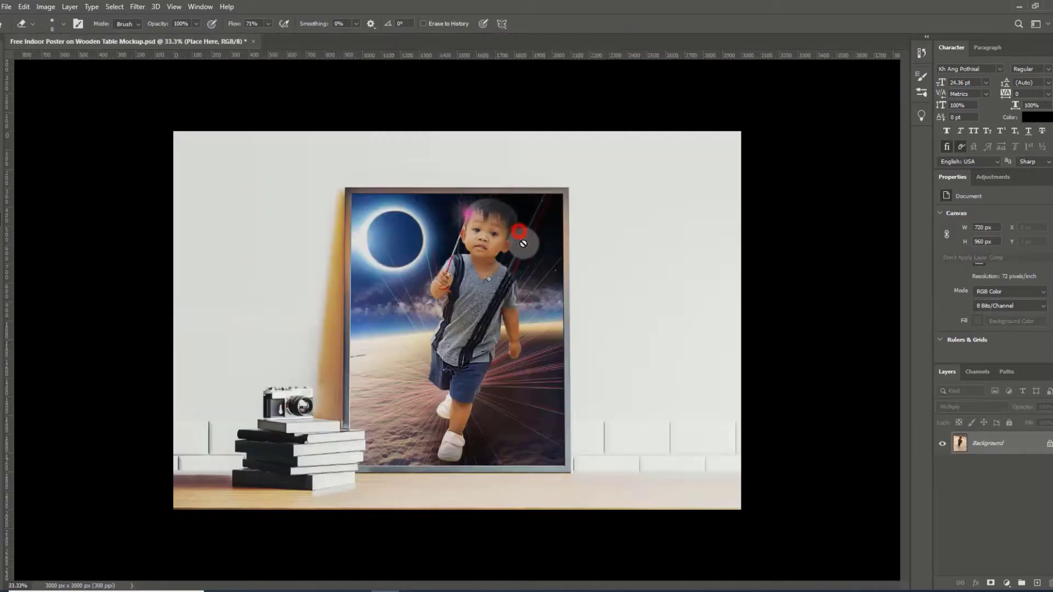
left_click(252, 40)
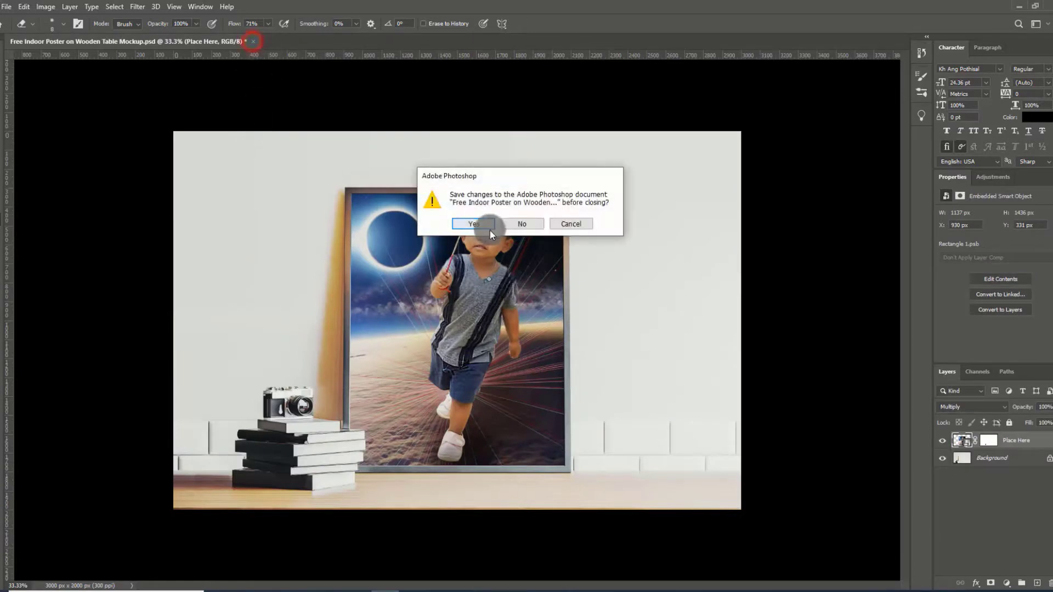
left_click(483, 222)
left_click(547, 241)
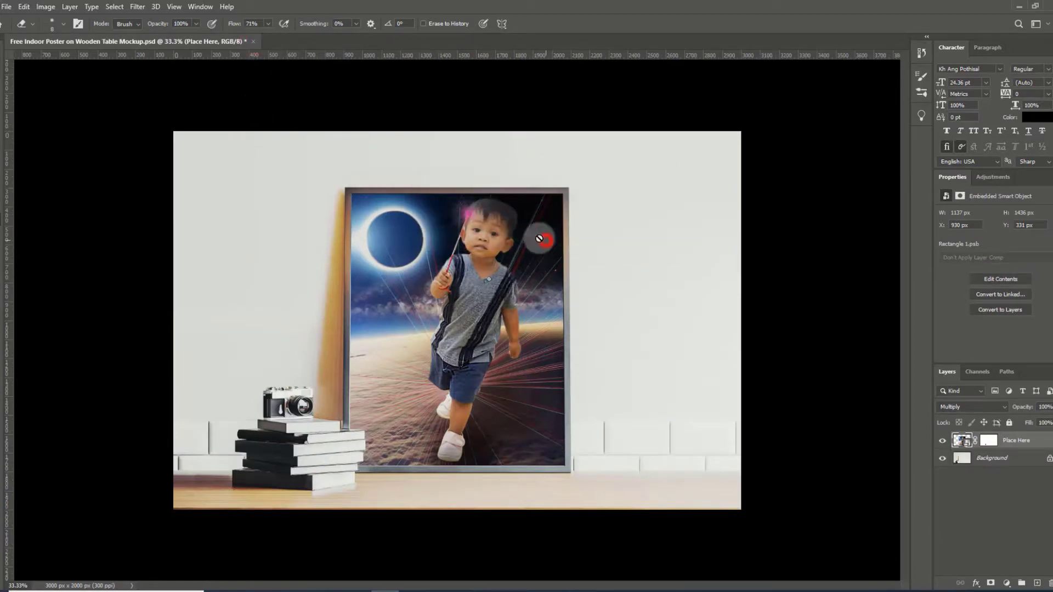
Save the mockup as v.psd in the Desktop's new folder, accepting compatibility options.
left_click(6, 6)
left_click(41, 143)
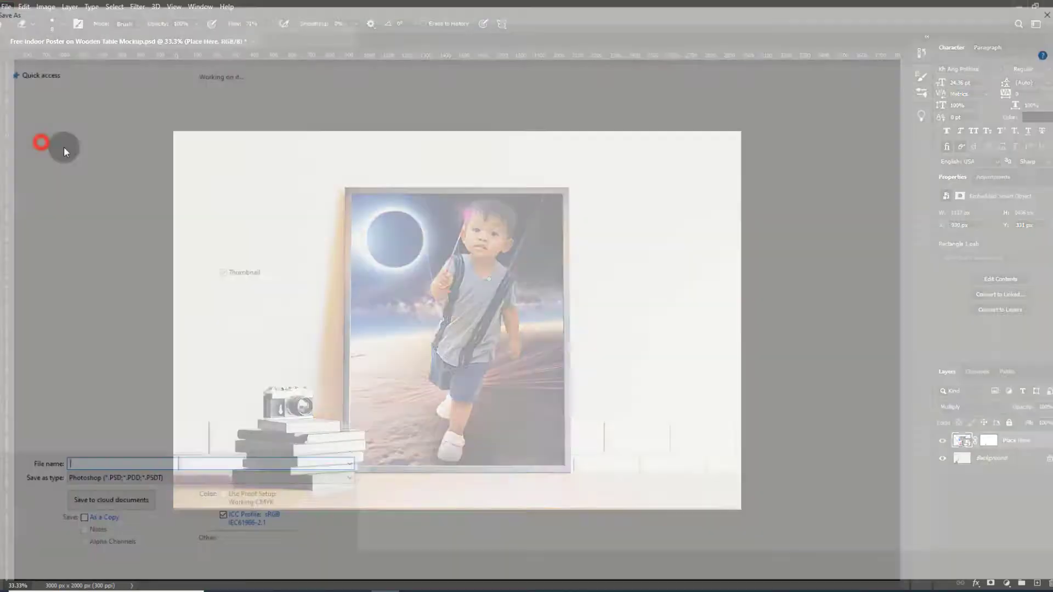
left_click(28, 88)
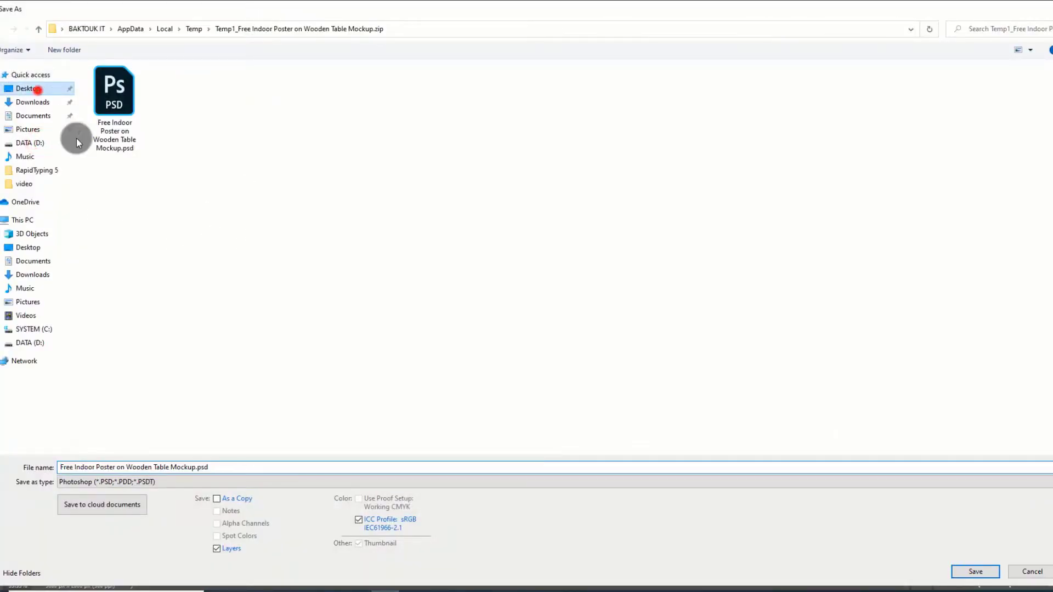
double_click(109, 82)
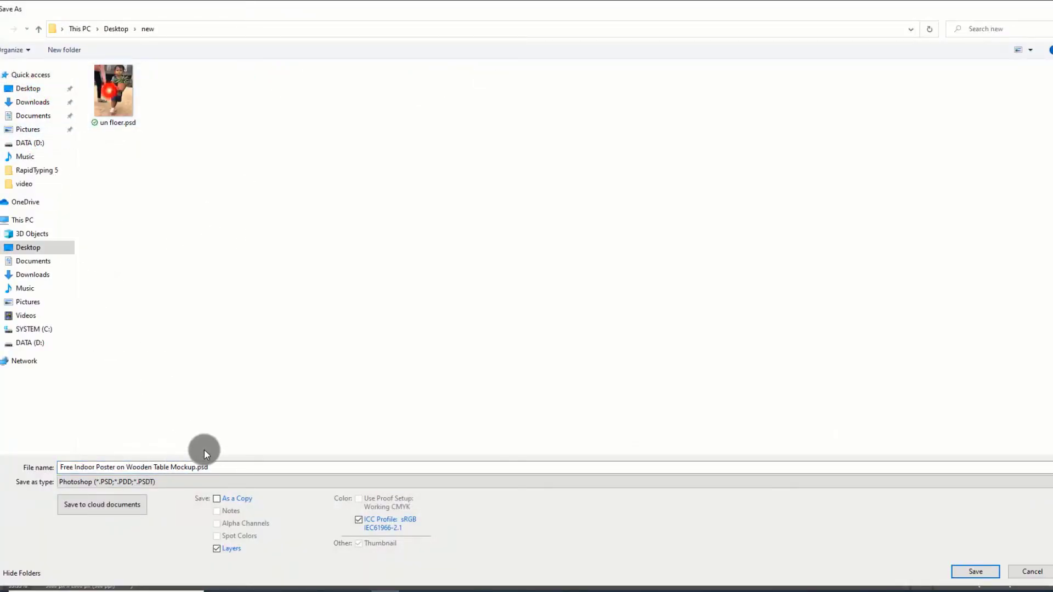
double_click(220, 467)
type("e")
key("Return")
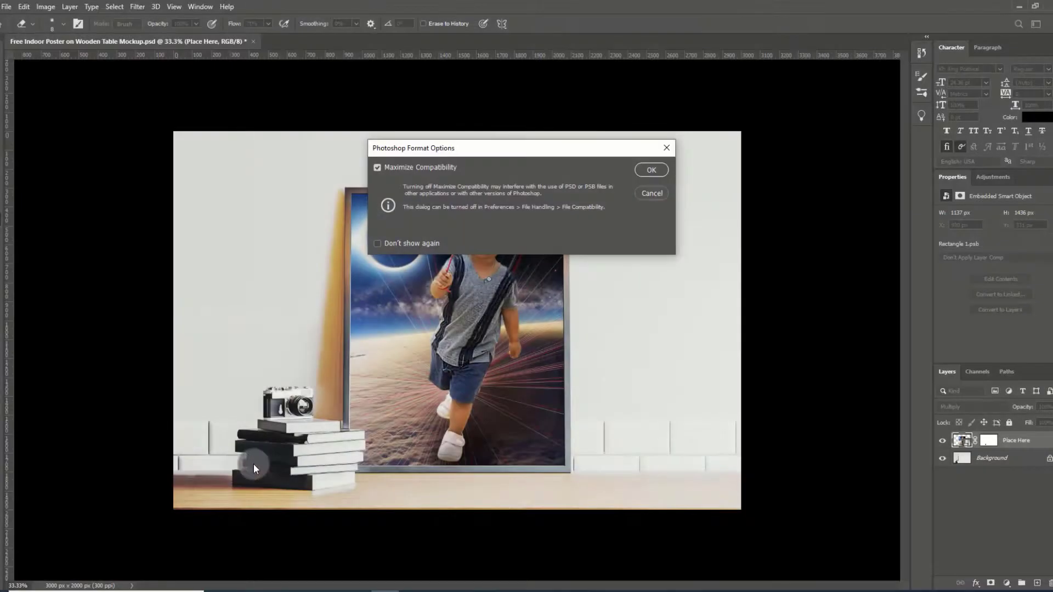
key("Return")
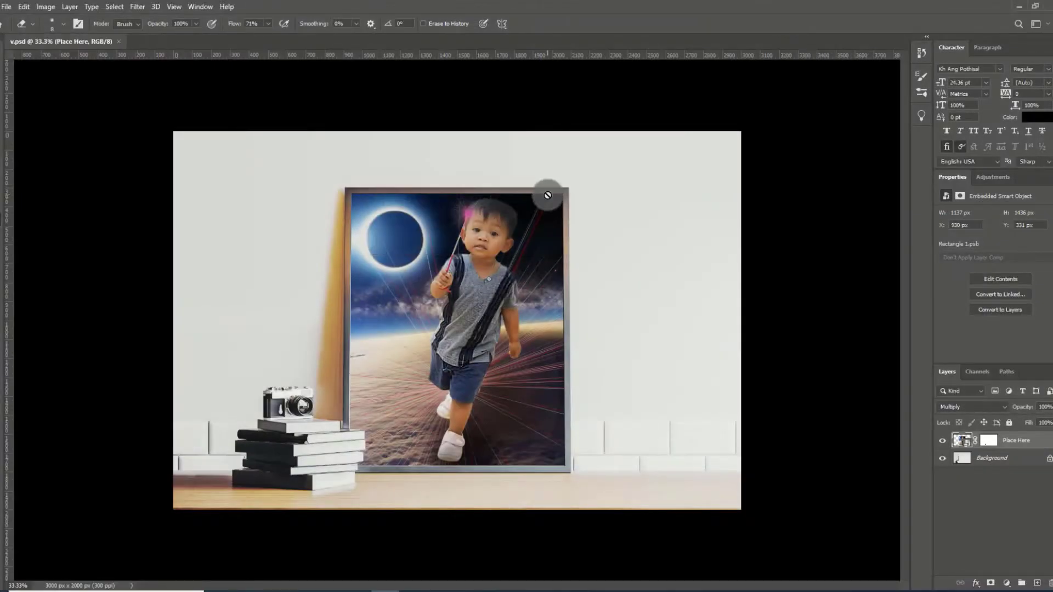
Close v.psd, quit Photoshop, and refresh the desktop.
left_click(116, 41)
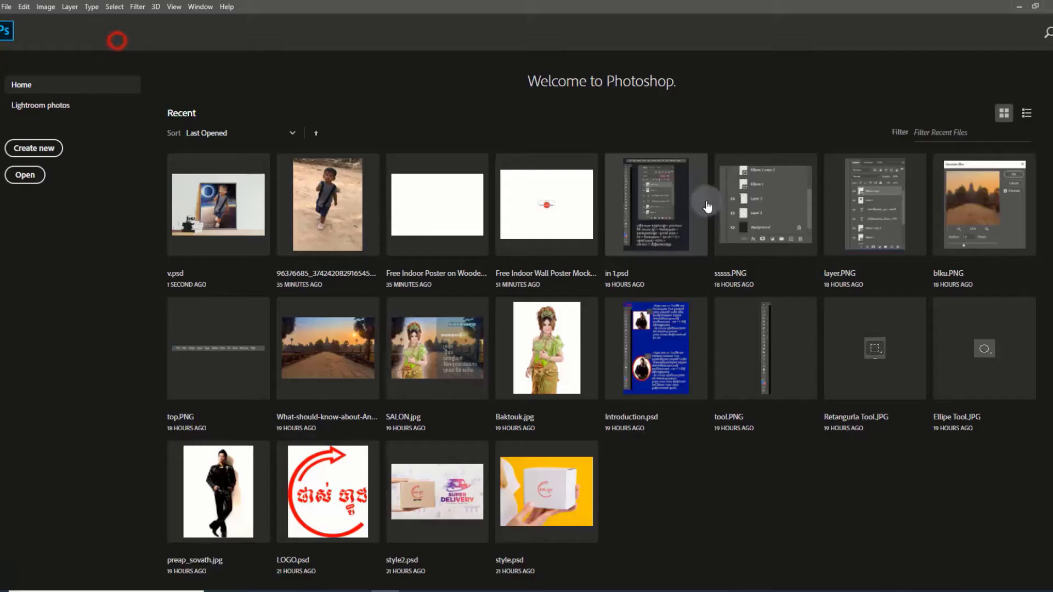
left_click(1018, 7)
right_click(243, 36)
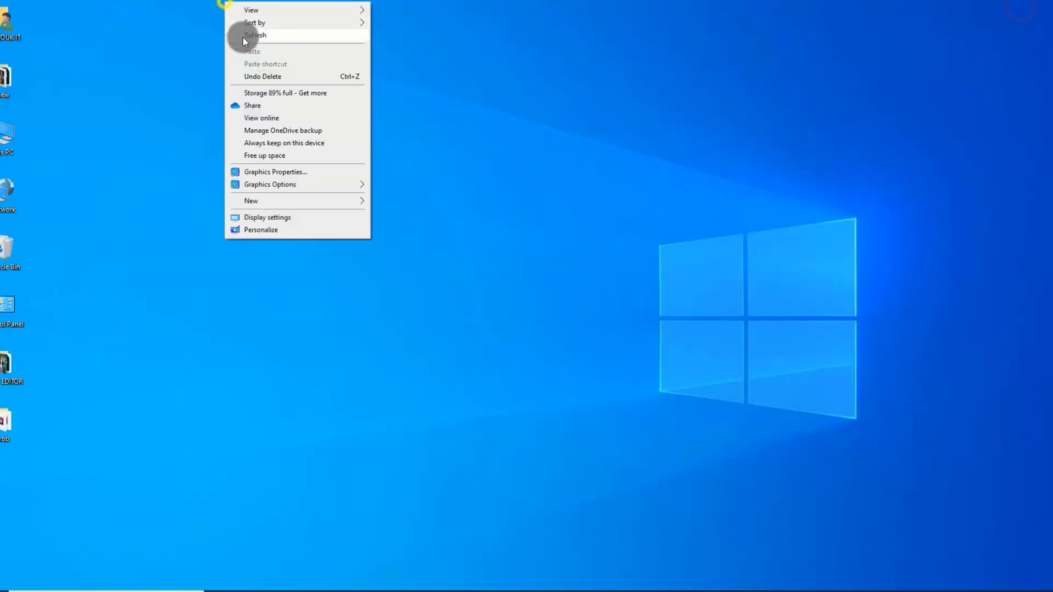
left_click(257, 58)
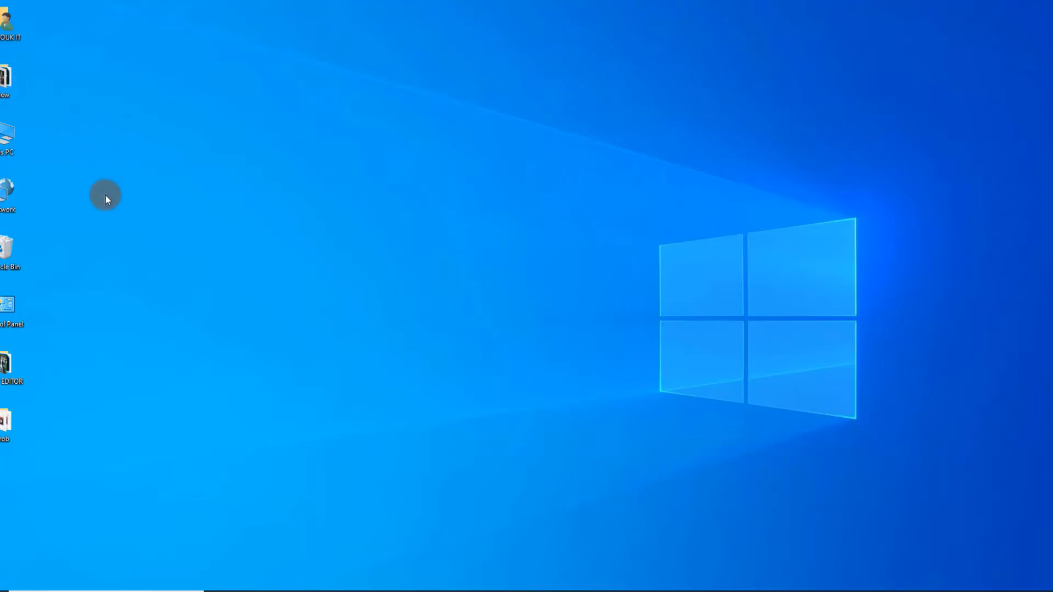
Open the new folder, view v.png, then close the viewer and folder window.
double_click(8, 66)
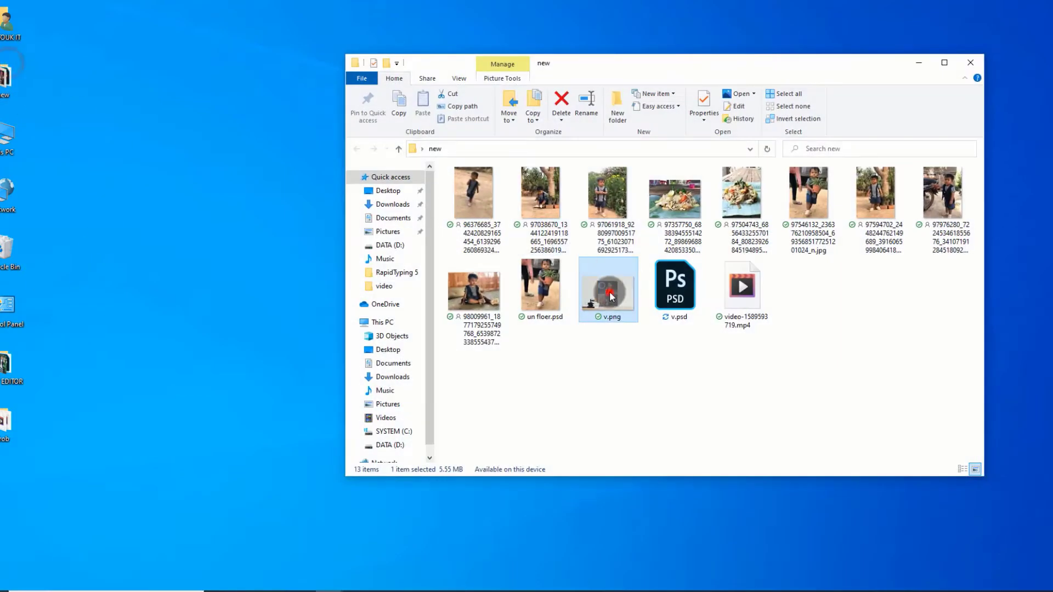
double_click(610, 291)
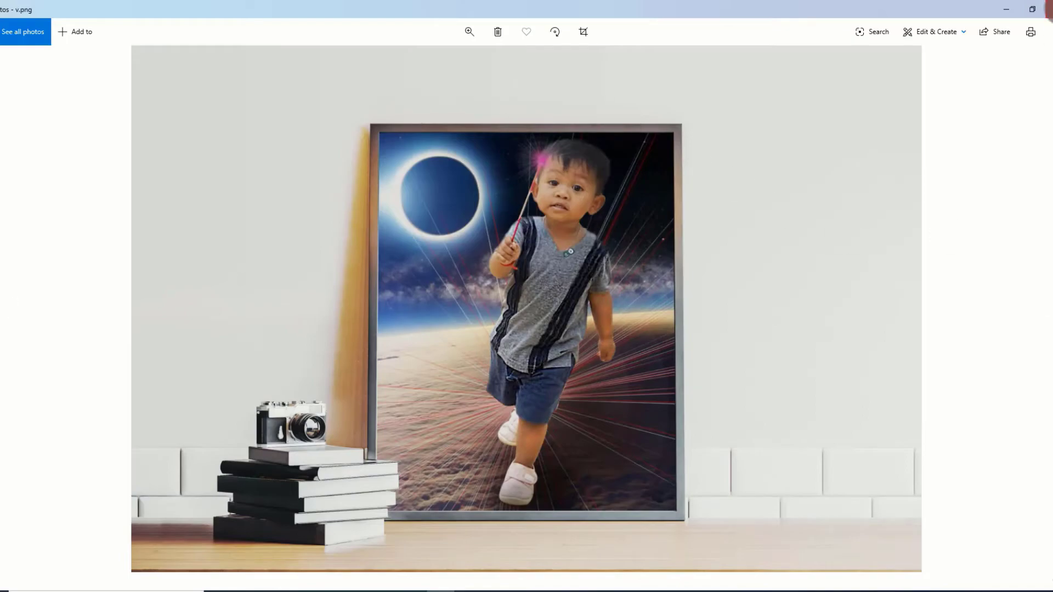
left_click(1048, 9)
left_click(975, 61)
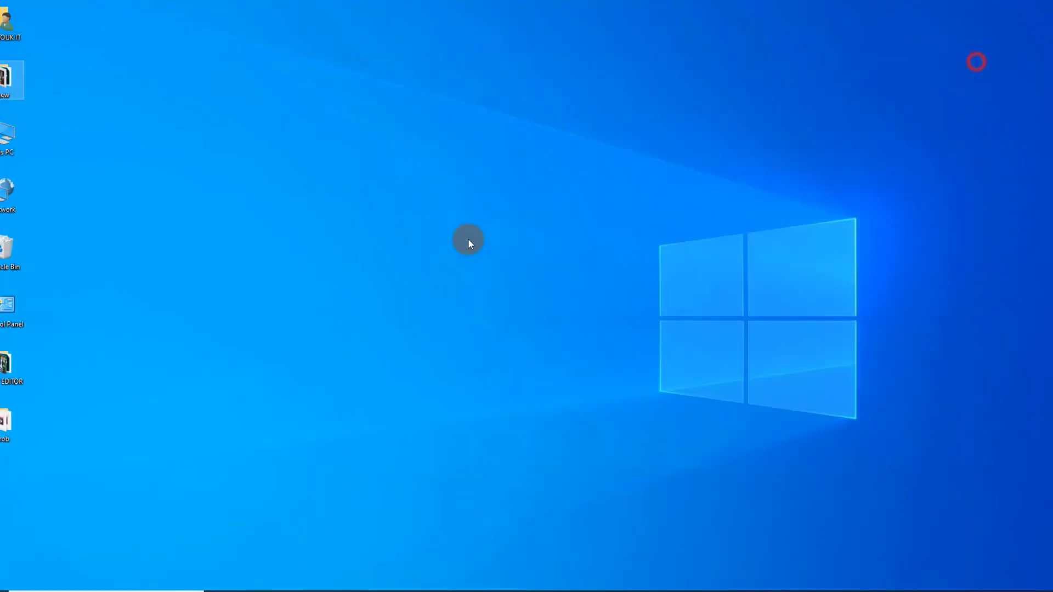